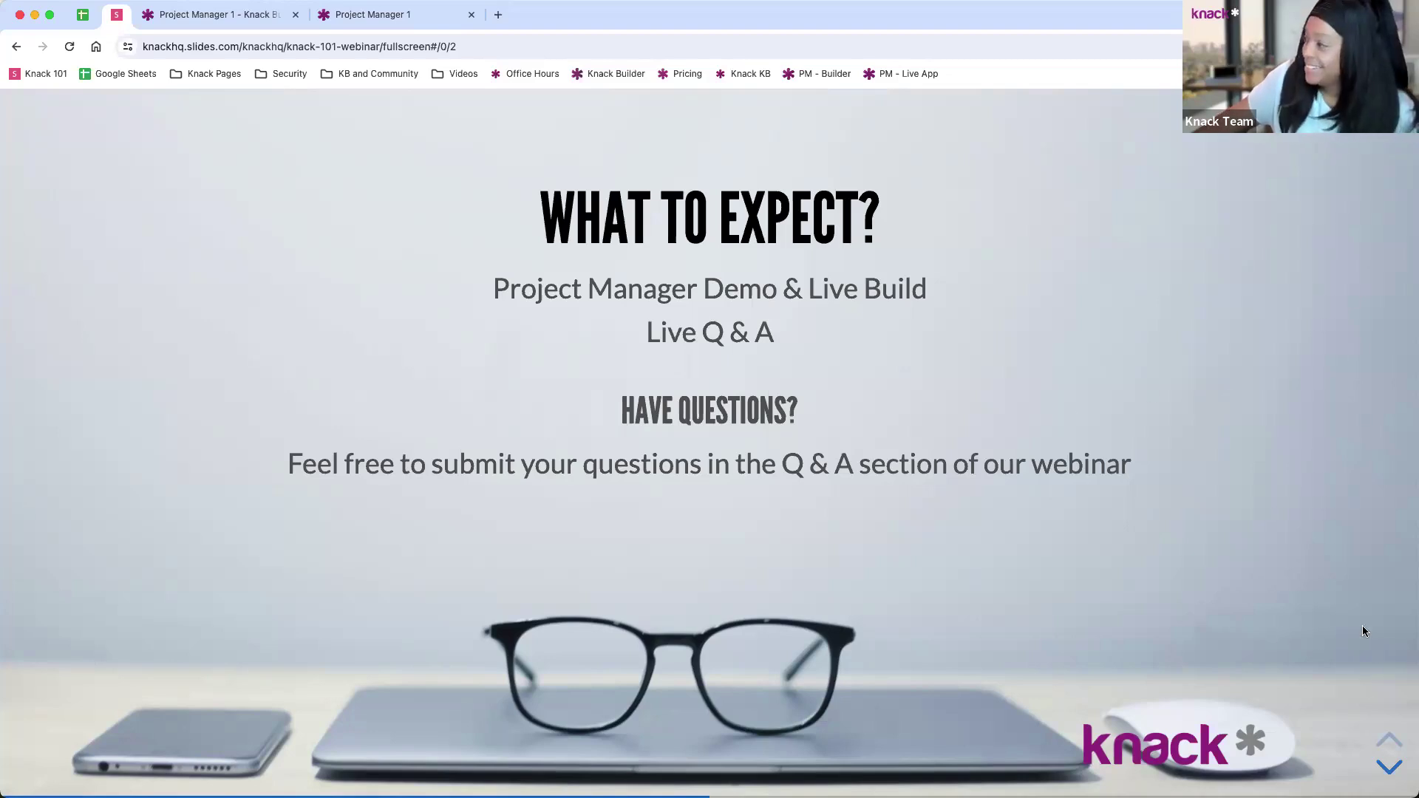
# Step: Move the Slides.com webinar deck forward from What to Expect to the Q & A slide
pyautogui.click(1379, 767)
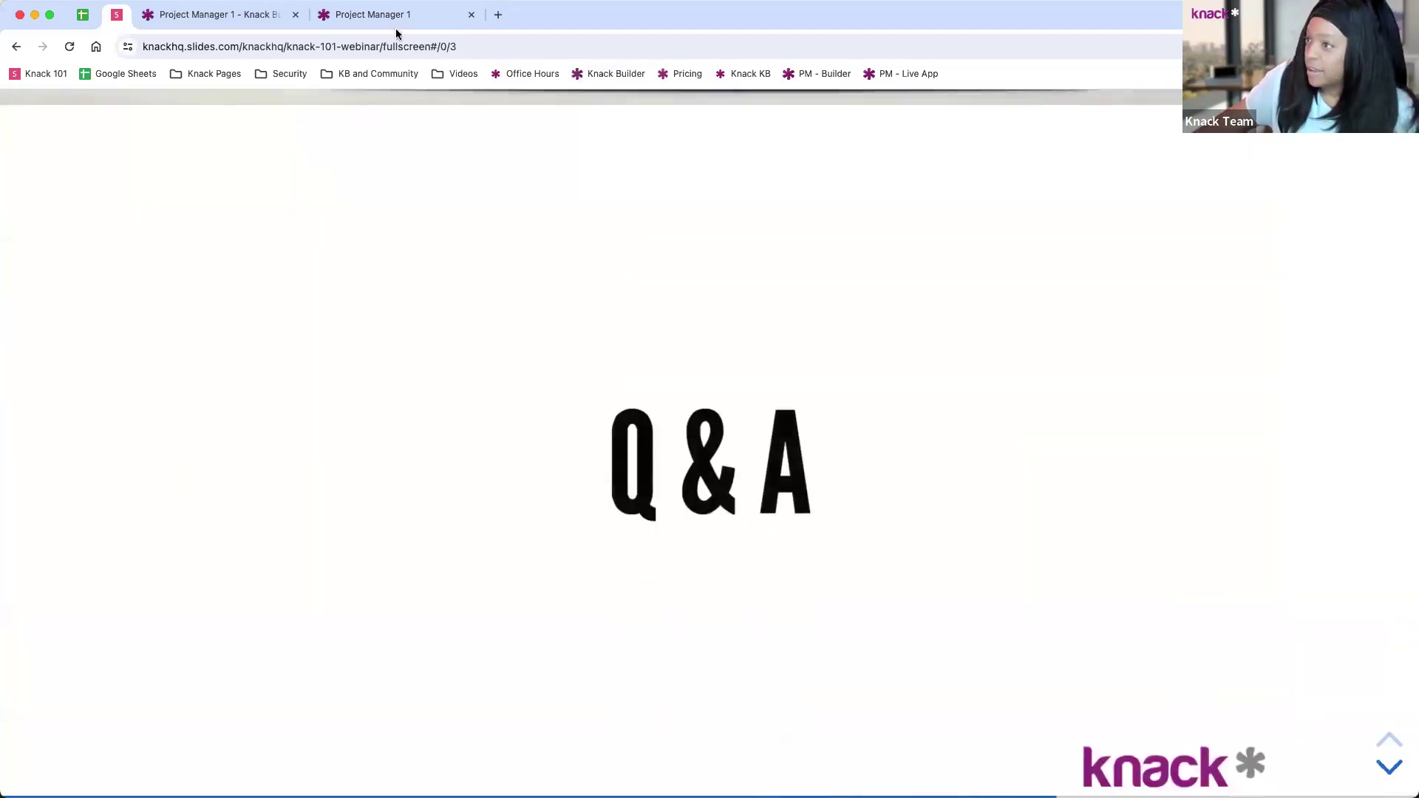
pyautogui.click(237, 18)
# Step: Sign in to the live Project Manager app with the demo e-mail from the hint and its password
pyautogui.click(351, 23)
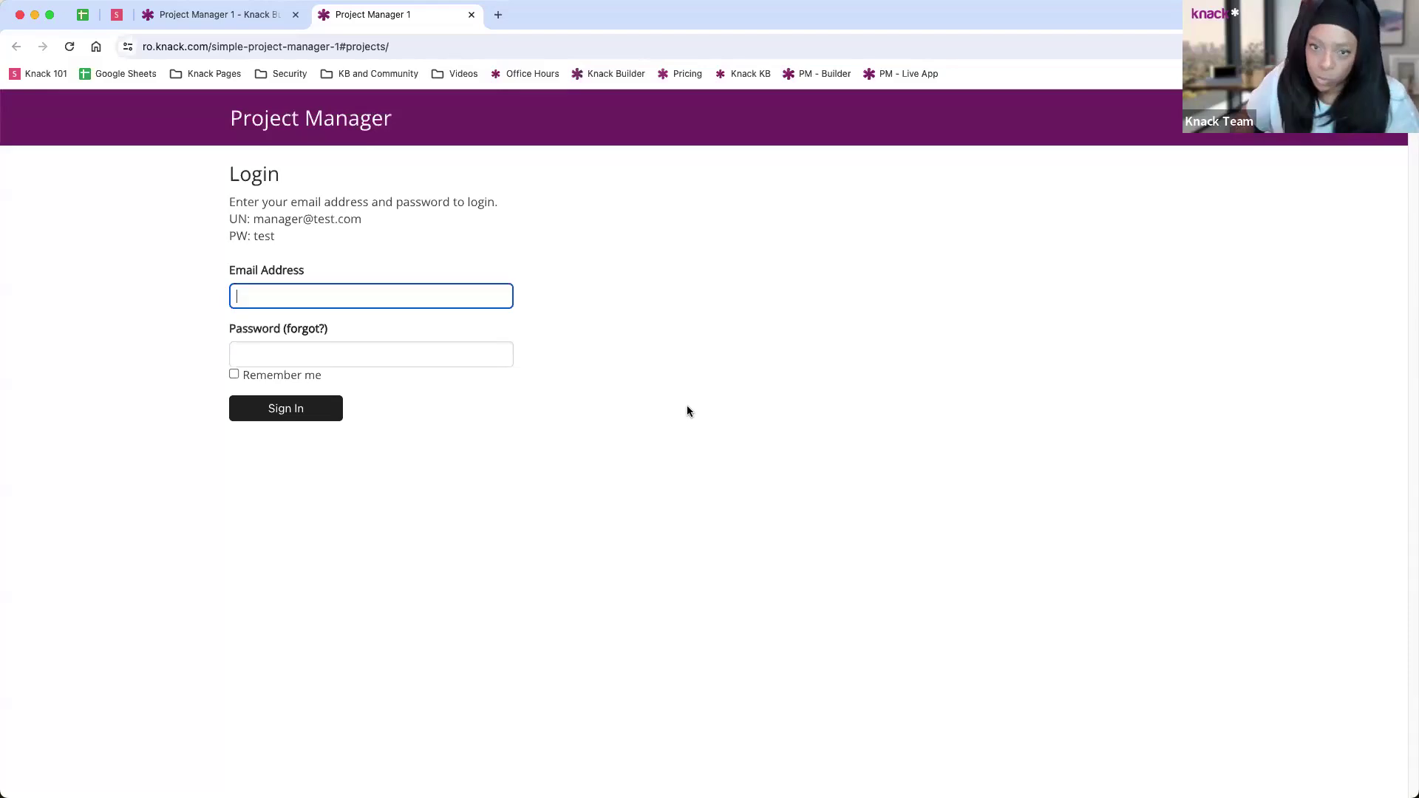
pyautogui.click(256, 219)
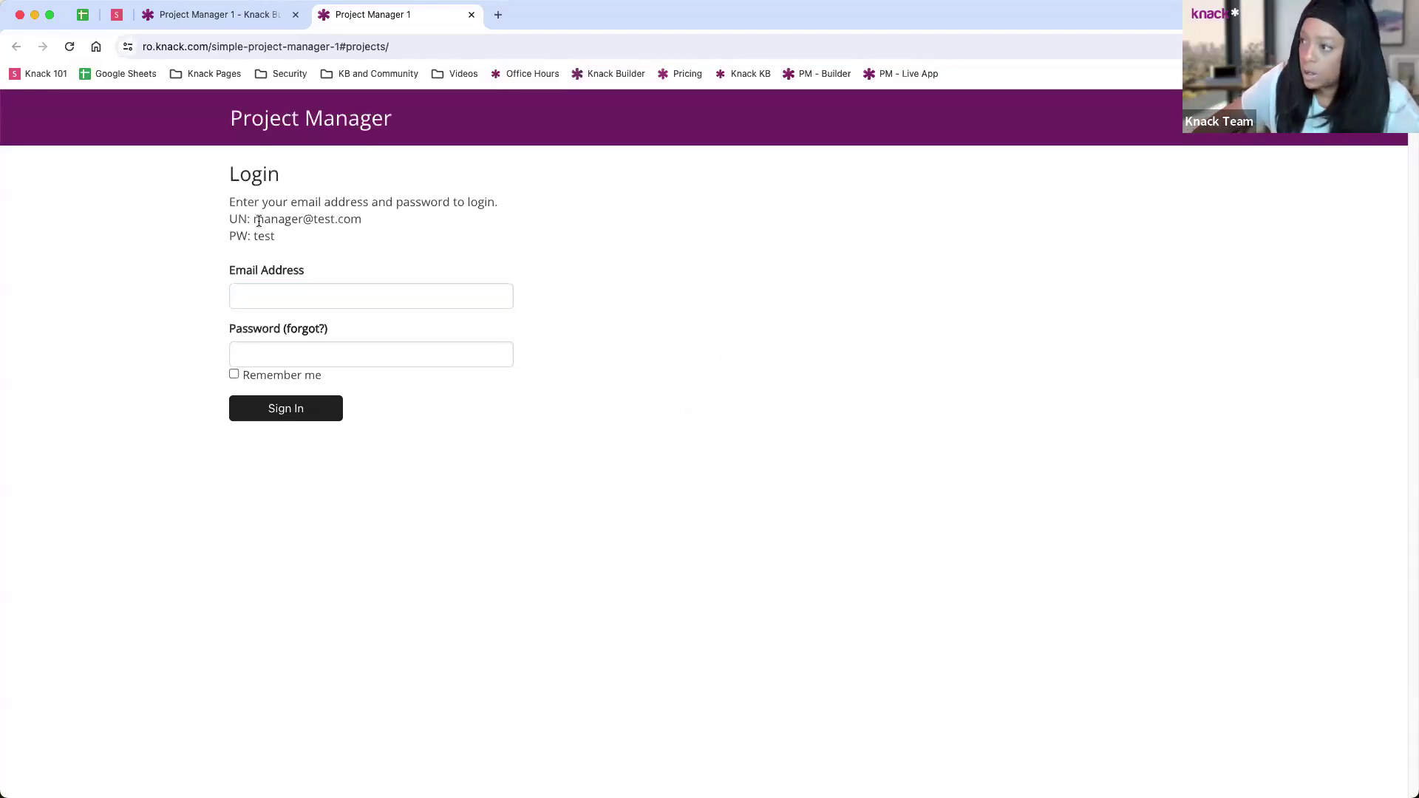
pyautogui.moveTo(255, 220); pyautogui.dragTo(369, 226)
pyautogui.press('super+c')
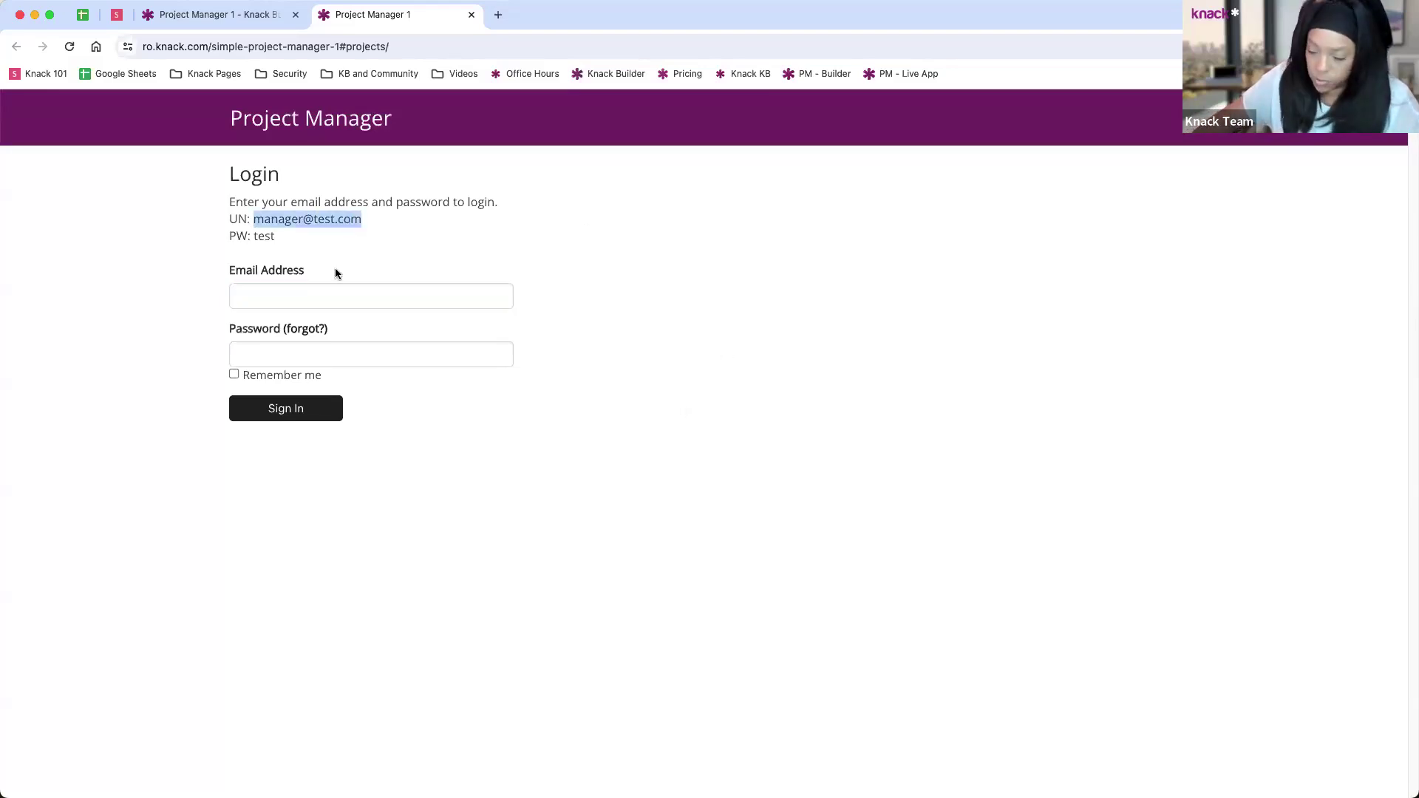
pyautogui.click(298, 294)
pyautogui.press('super+v')
pyautogui.click(292, 349)
pyautogui.write('test')
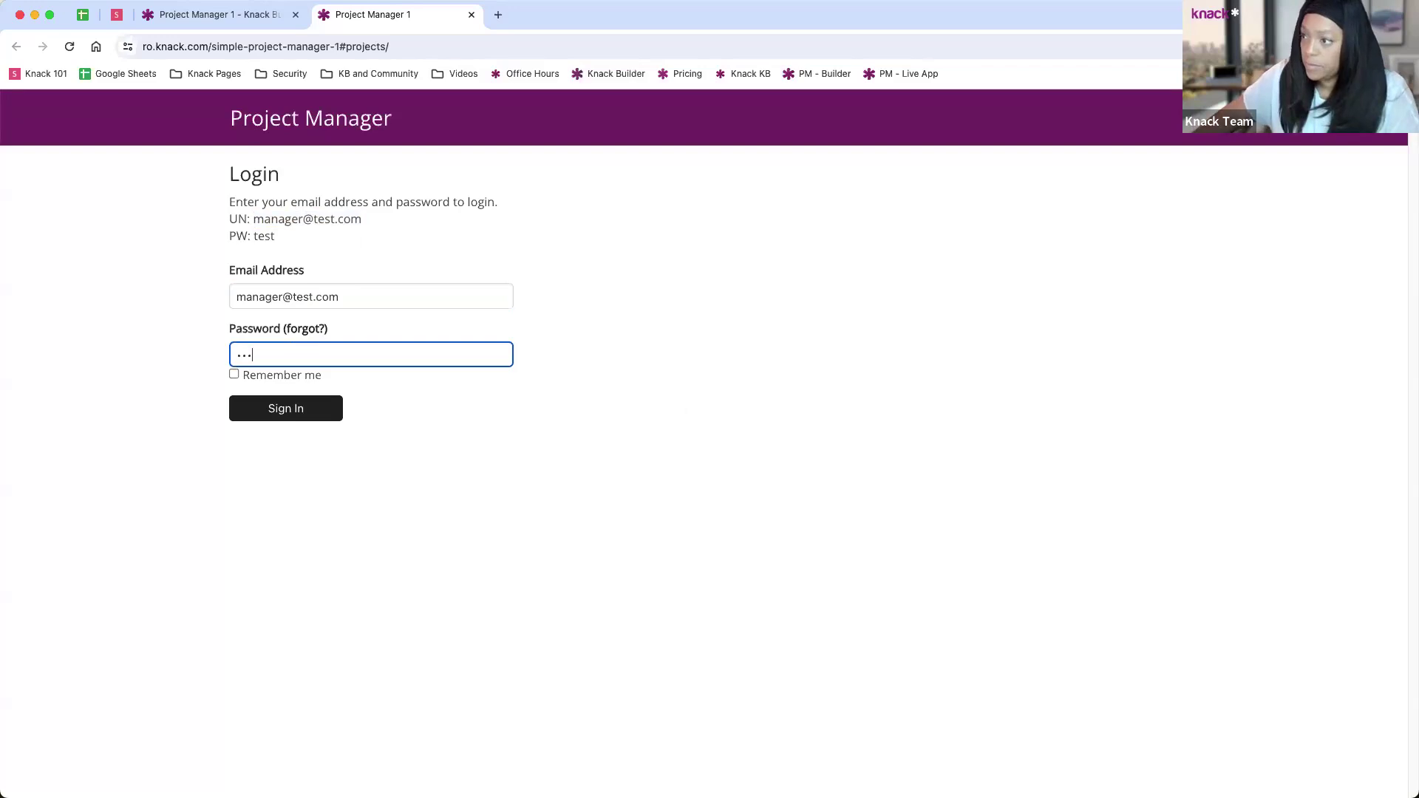
pyautogui.press('Return')
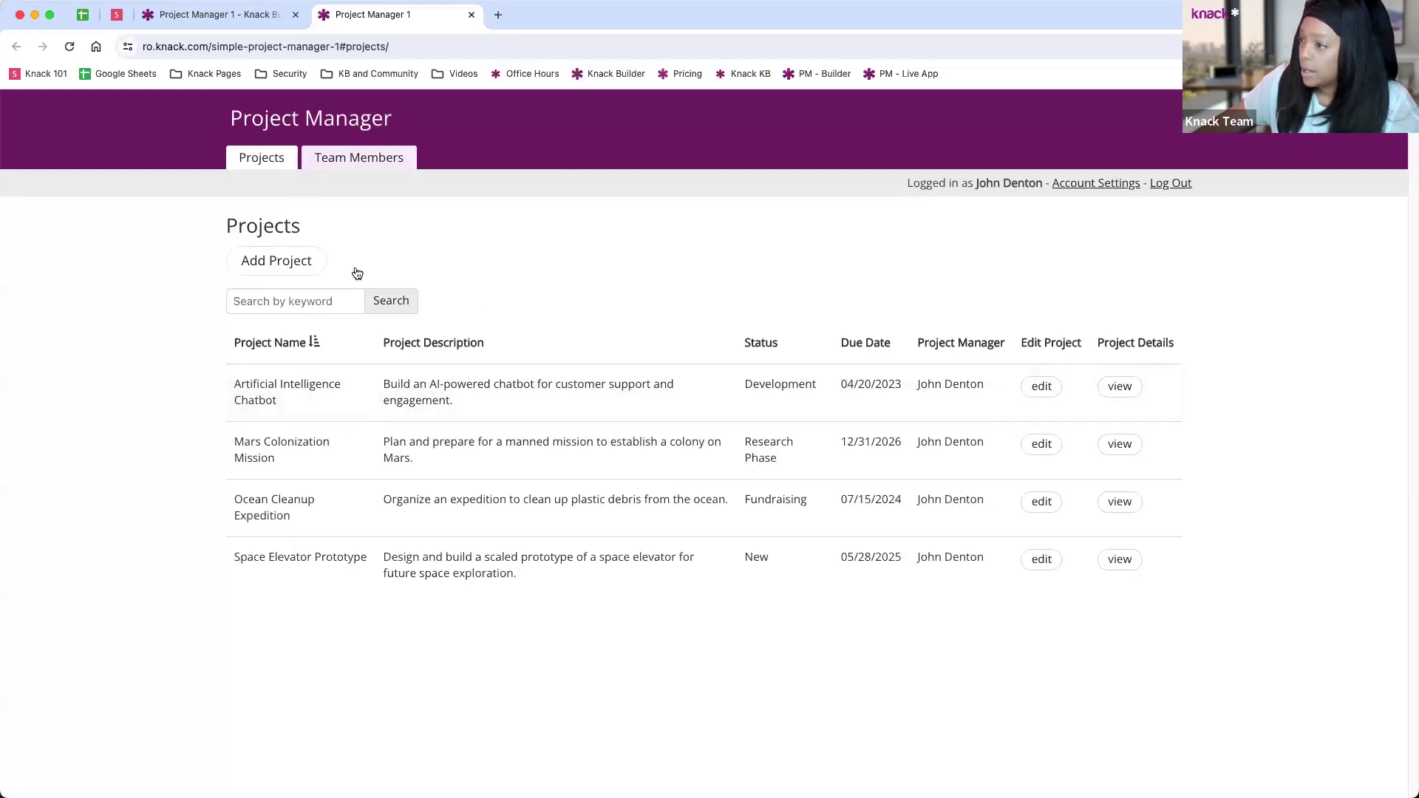
# Step: Fill in Add Project: name 'New Project', description 'Details', due May 31, 2024, and submit
pyautogui.click(294, 263)
pyautogui.click(482, 248)
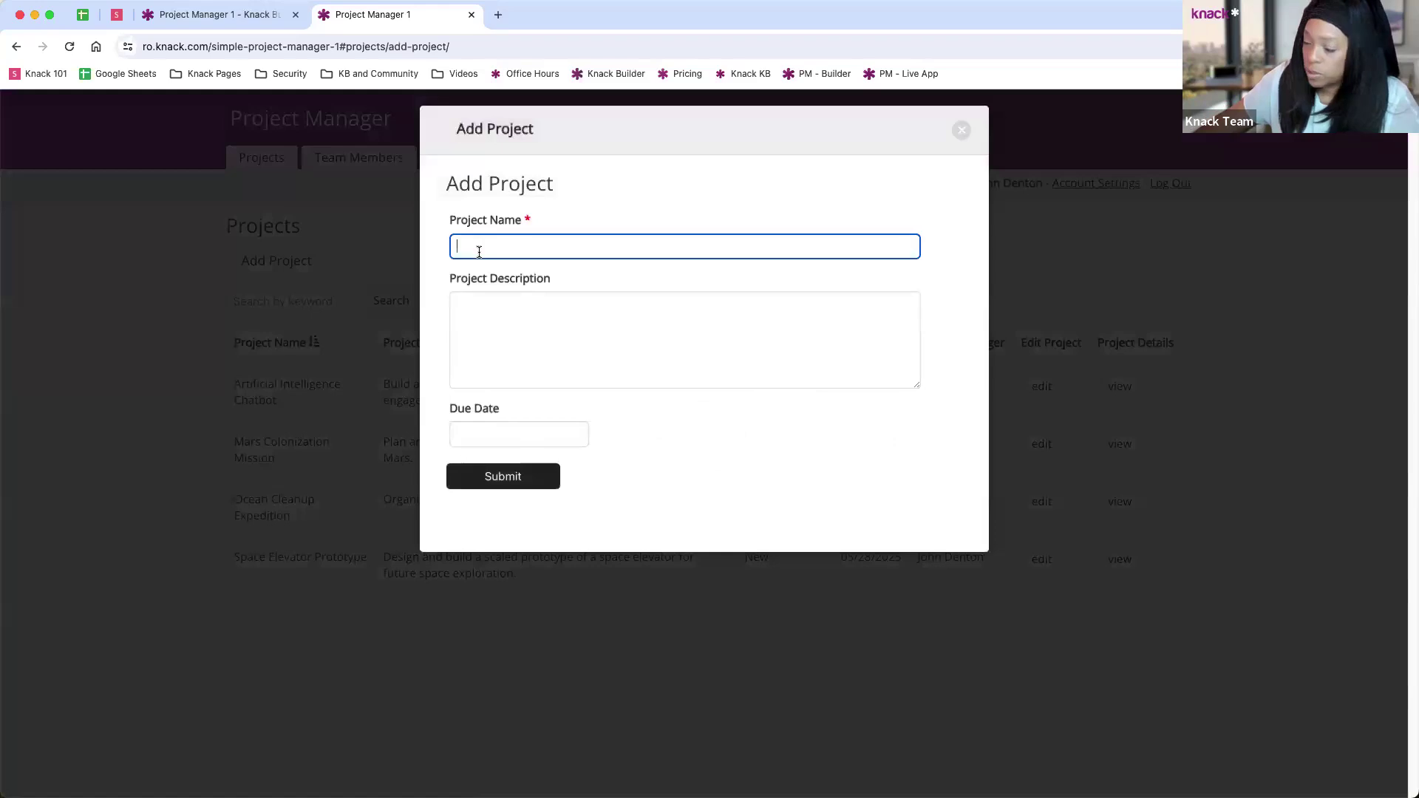
pyautogui.write('new P')
pyautogui.press('BackSpace')
pyautogui.press('BackSpace')
pyautogui.press('BackSpace')
pyautogui.press('BackSpace')
pyautogui.press('BackSpace')
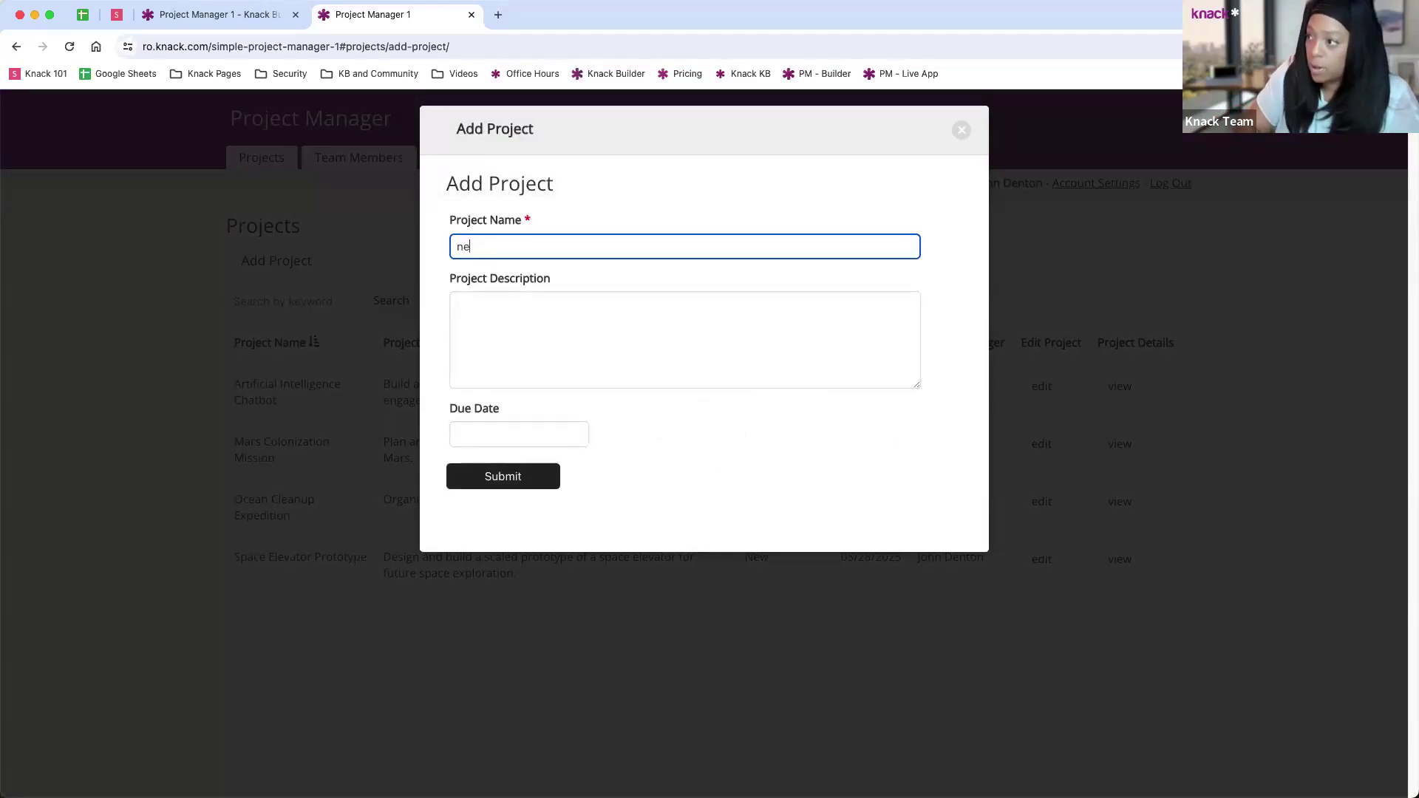
pyautogui.write('New Project')
pyautogui.click(459, 307)
pyautogui.write('Details')
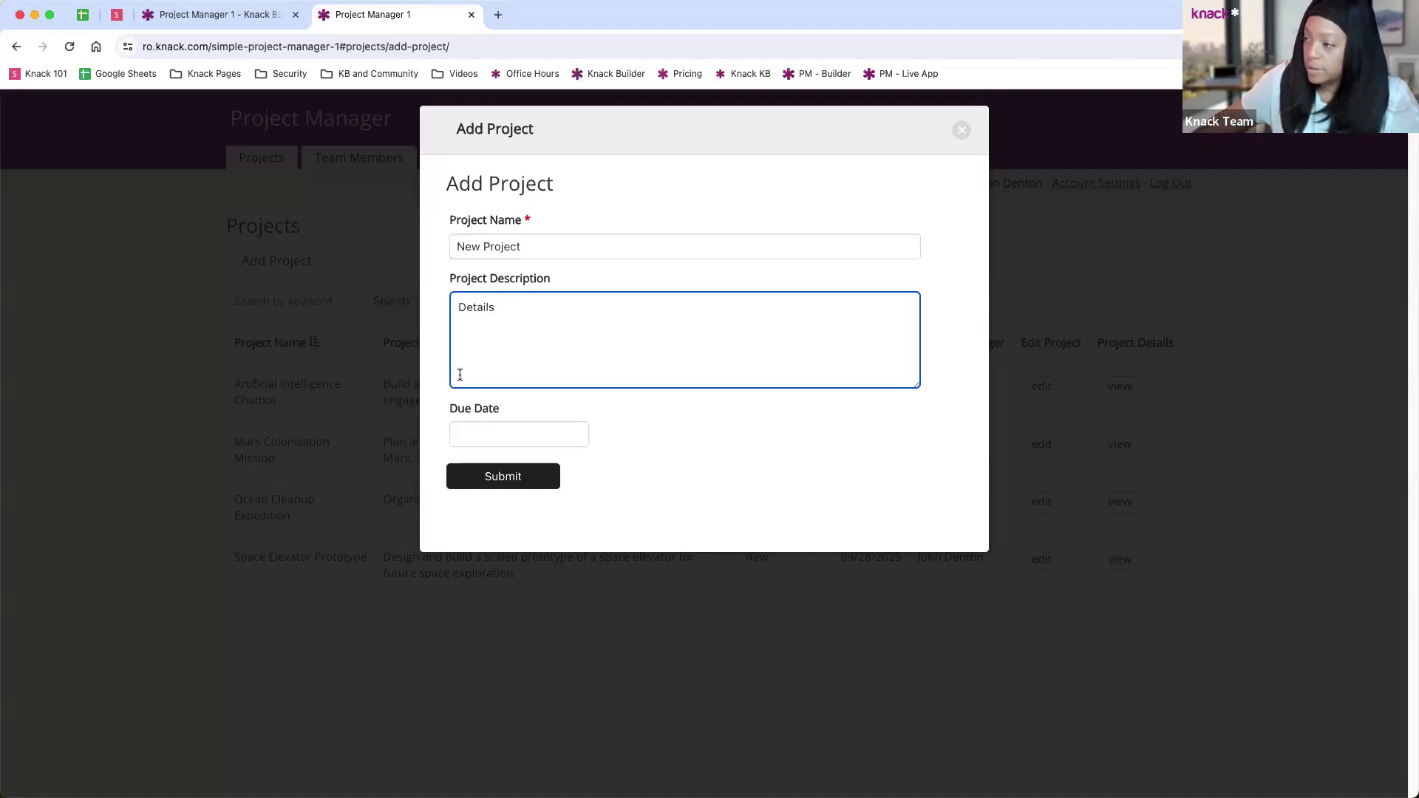
pyautogui.click(493, 434)
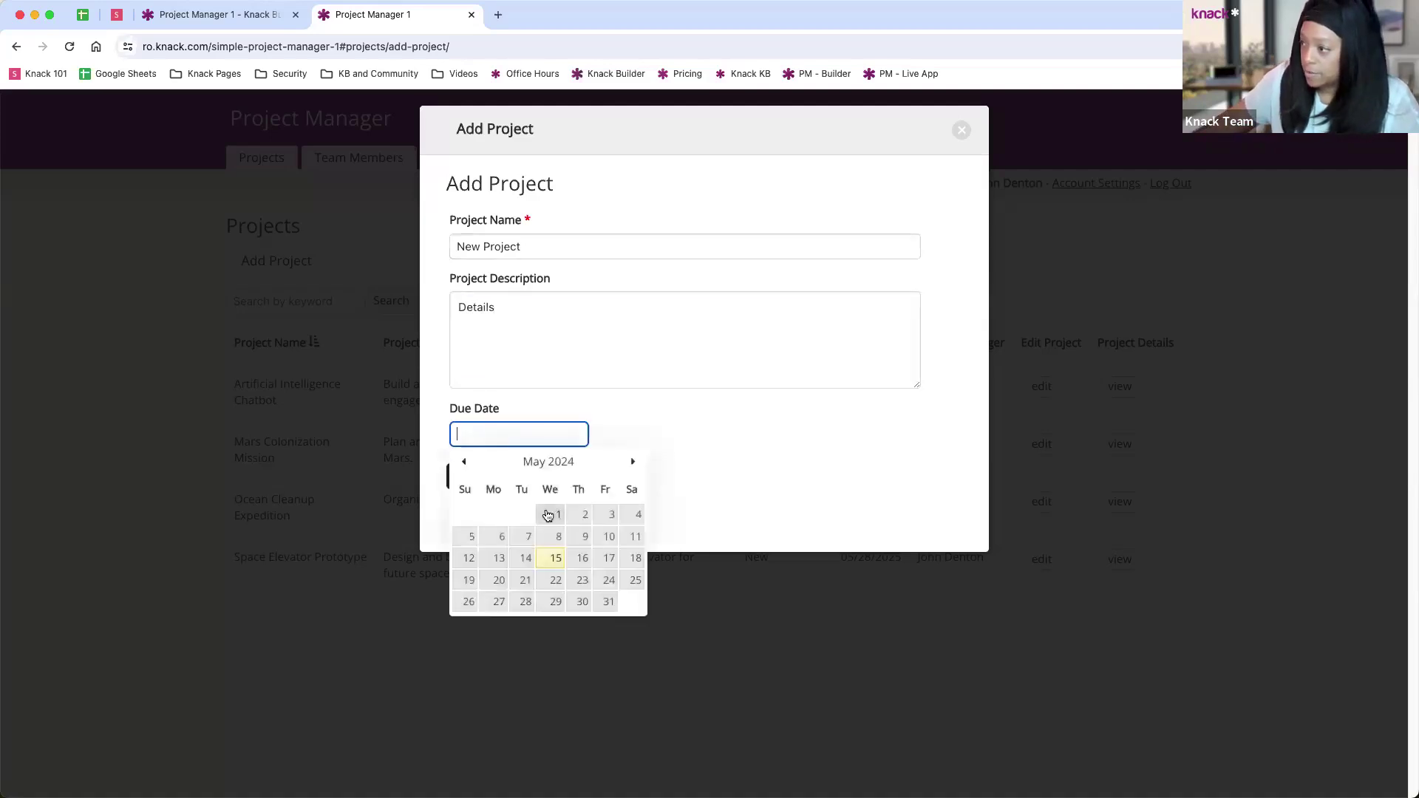
pyautogui.click(612, 584)
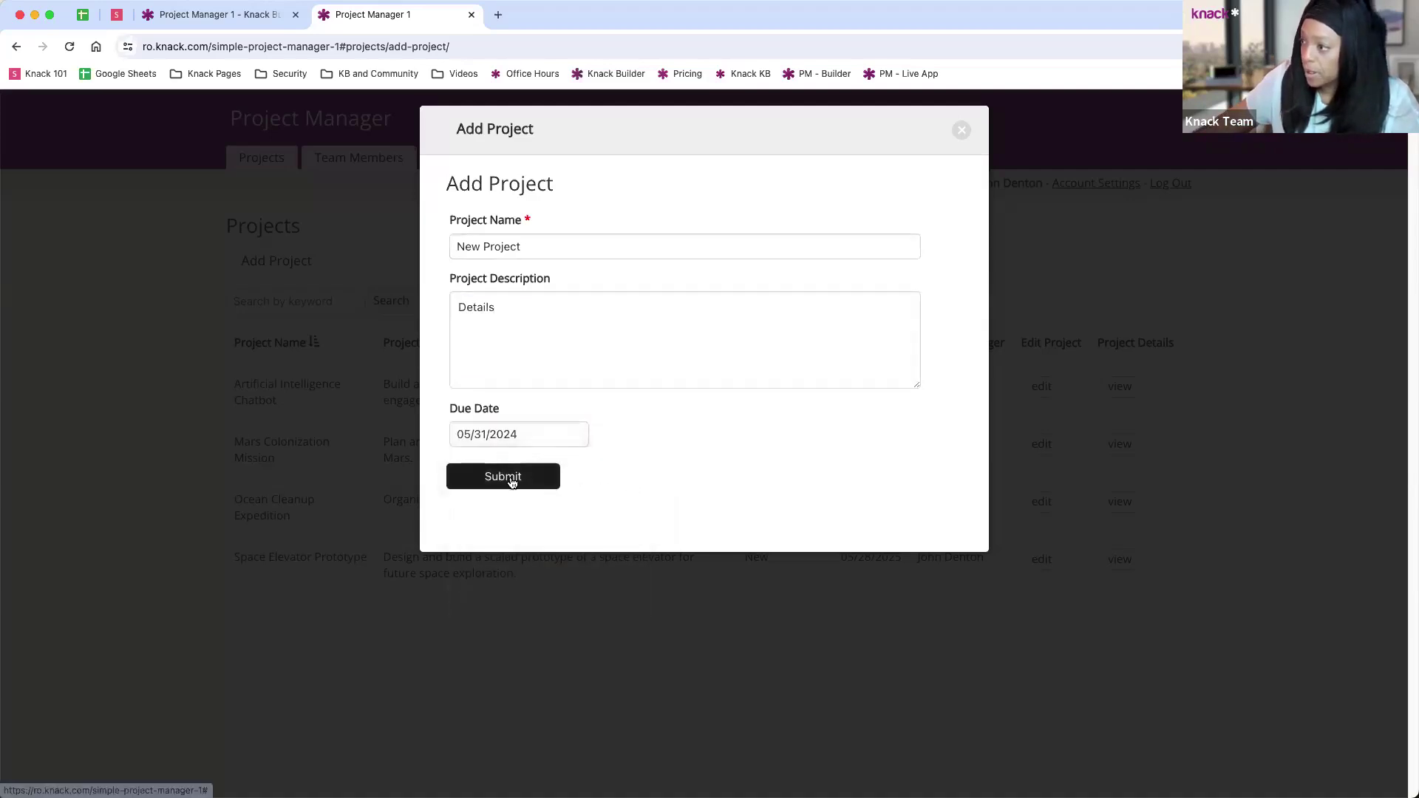
pyautogui.click(510, 479)
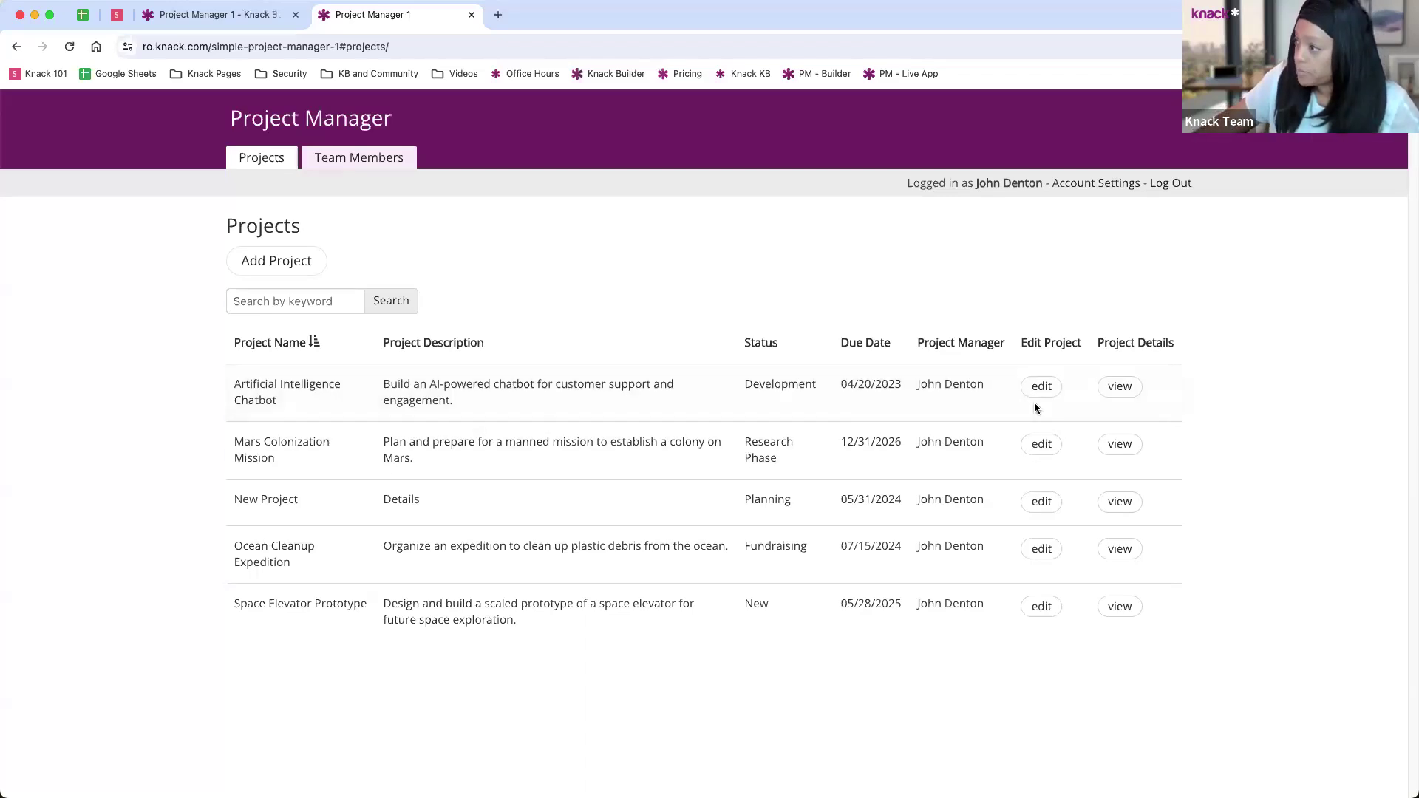
# Step: From the Artificial Intelligence Chatbot project, submit 'New Task' with details, due 05/10/2024, and a team-member assignee
pyautogui.click(1114, 389)
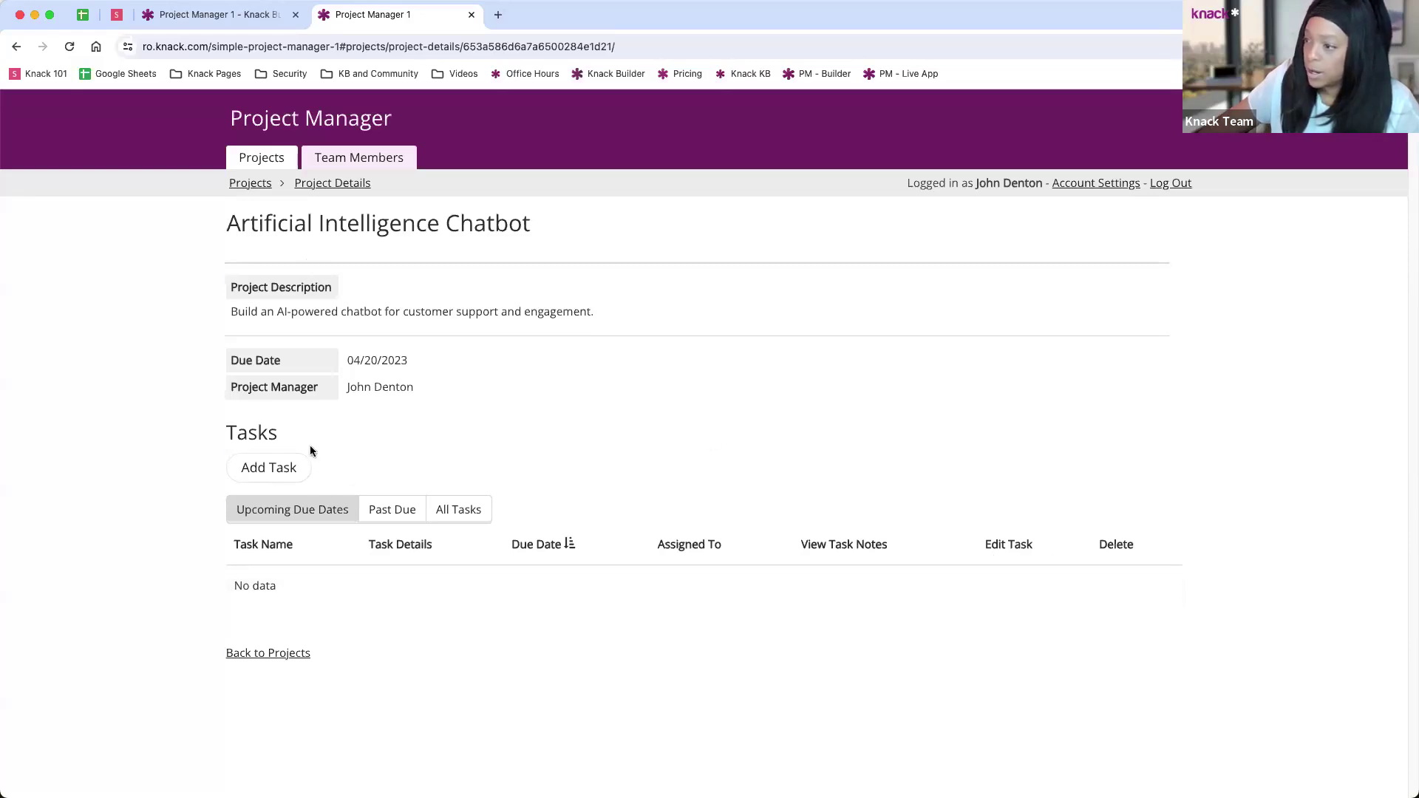
pyautogui.click(279, 466)
pyautogui.click(487, 241)
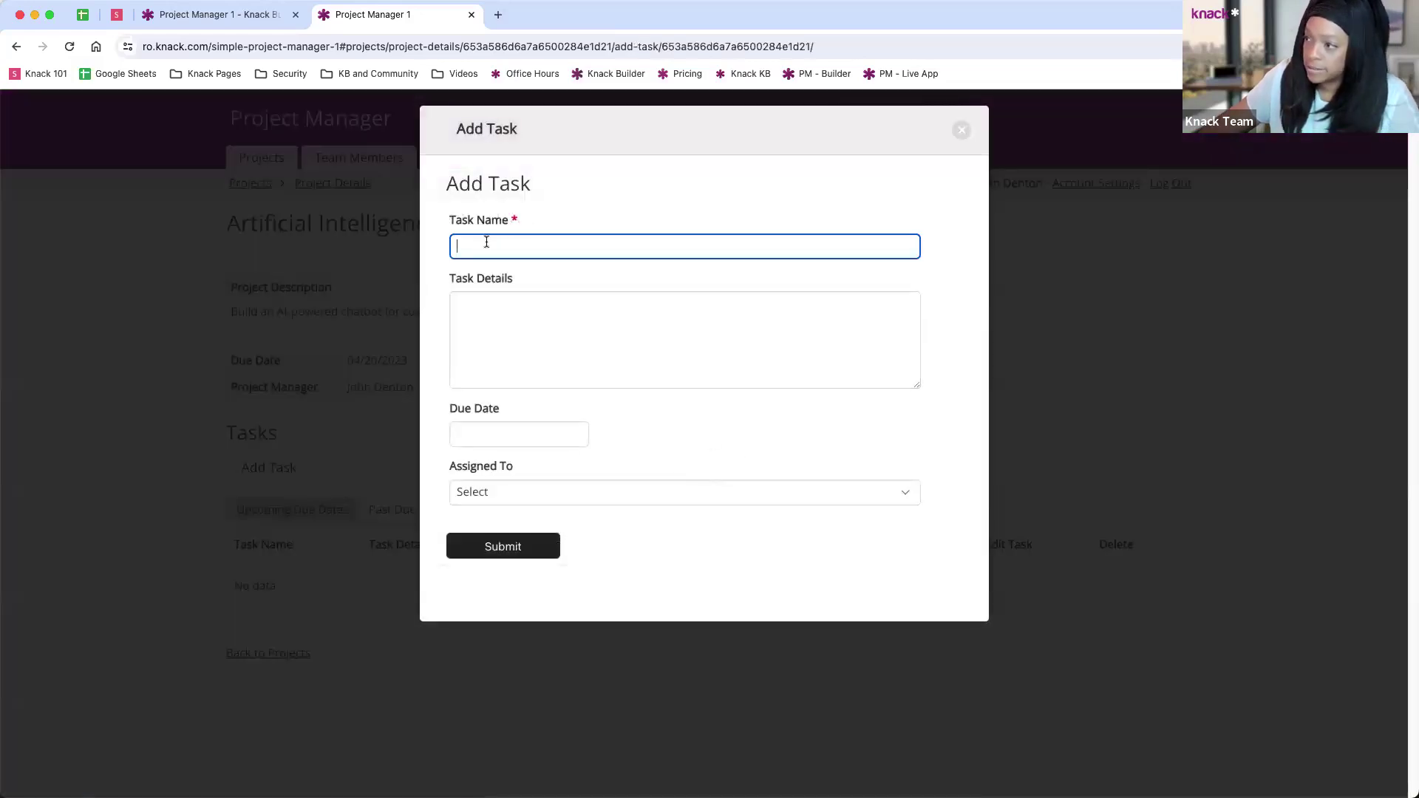
pyautogui.write('New Task')
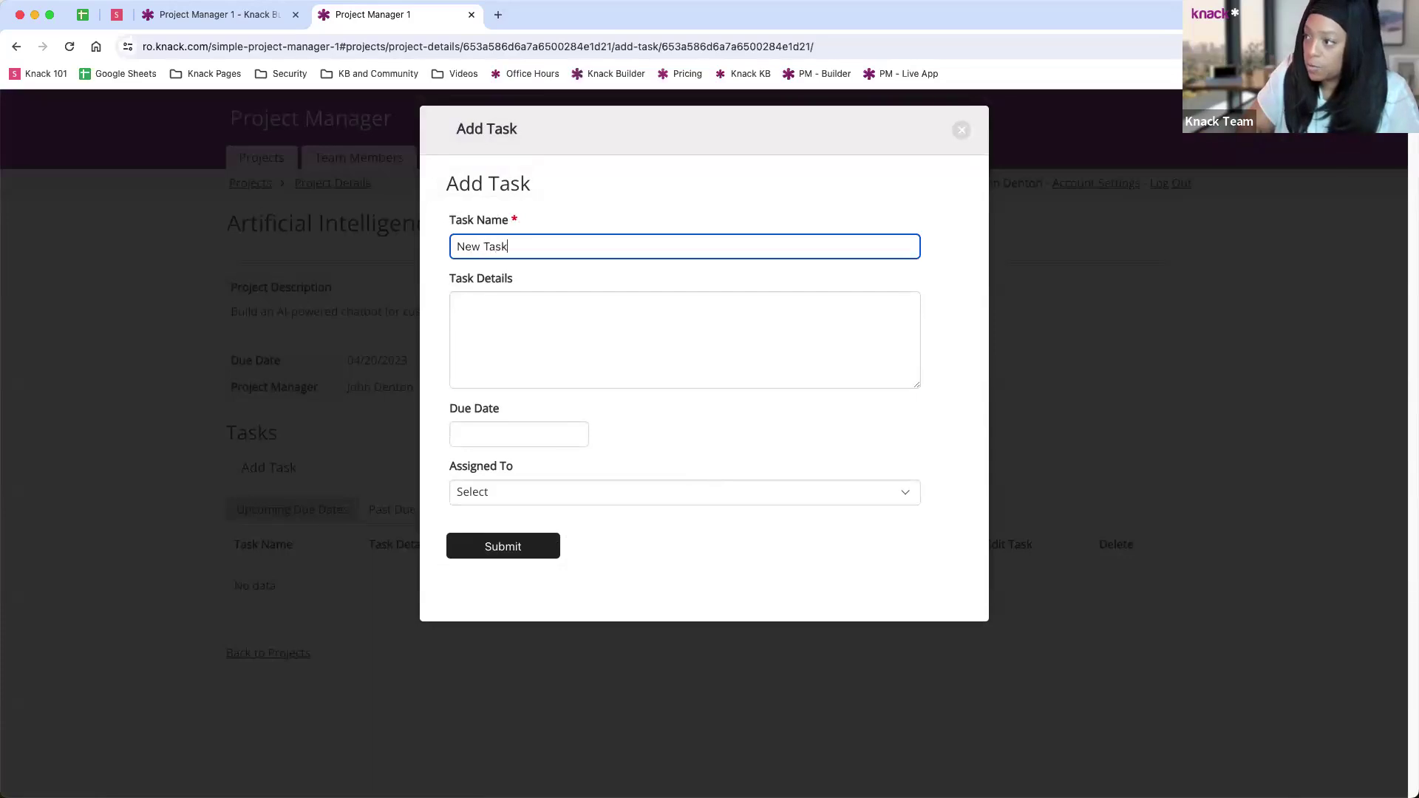
pyautogui.press('Tab')
pyautogui.write('Deta')
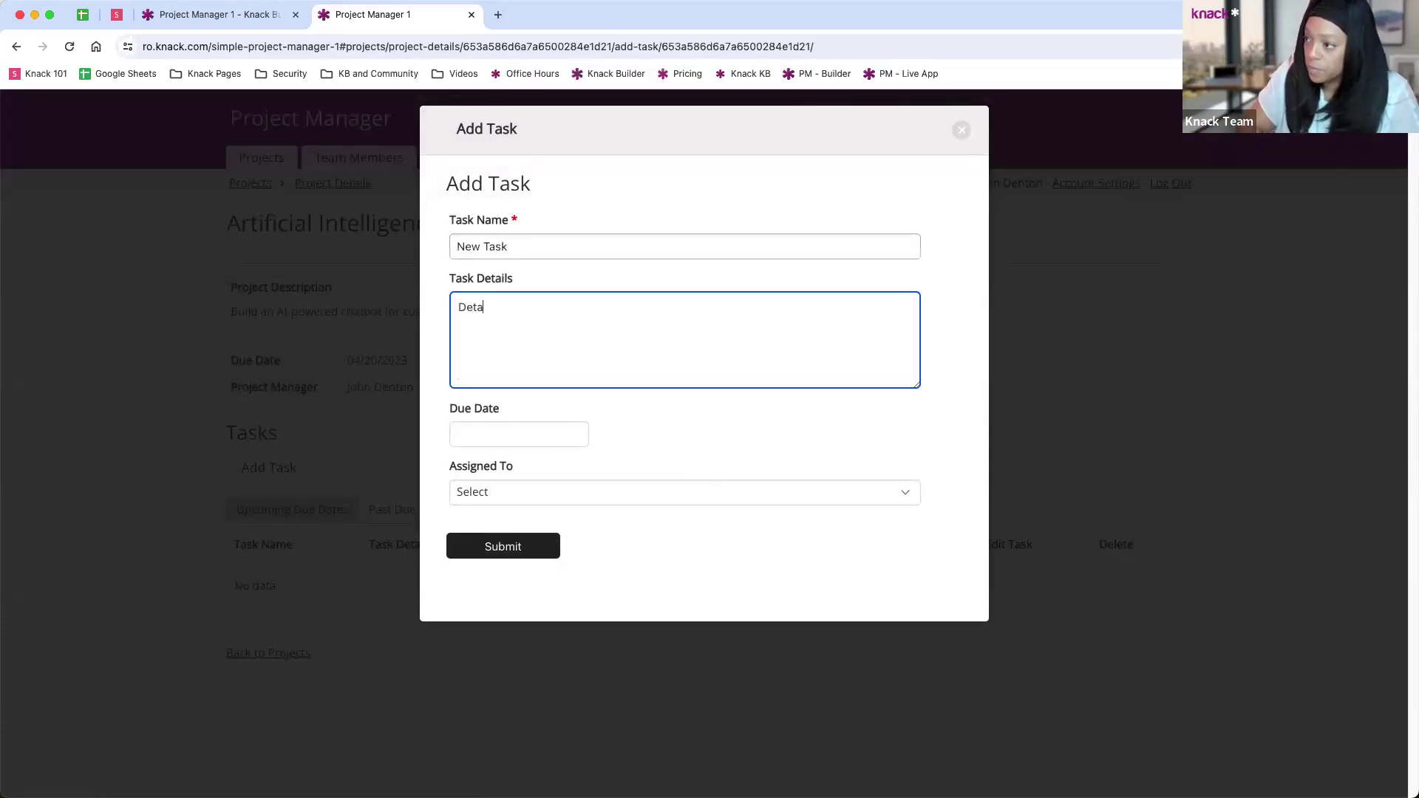
pyautogui.click(518, 434)
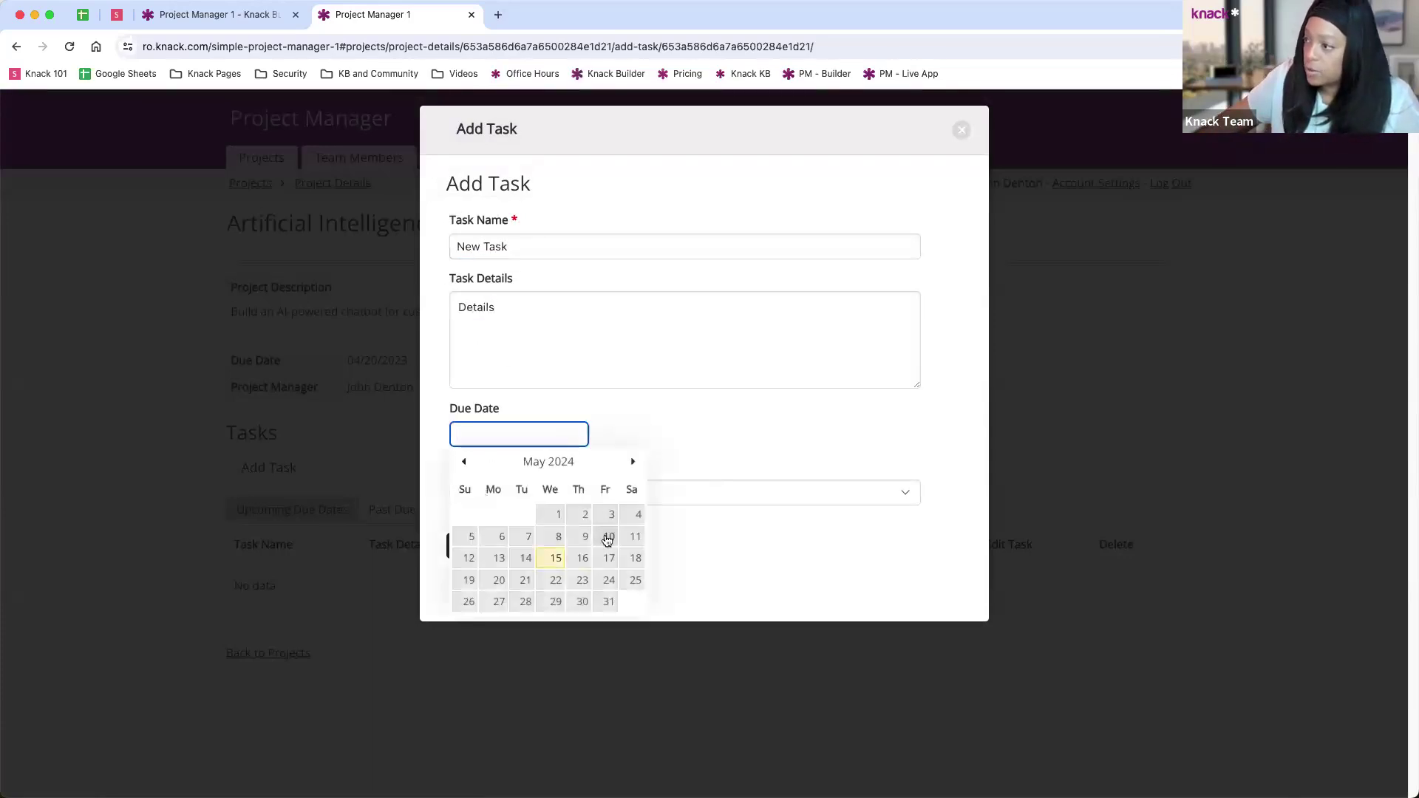
pyautogui.click(609, 537)
pyautogui.click(529, 493)
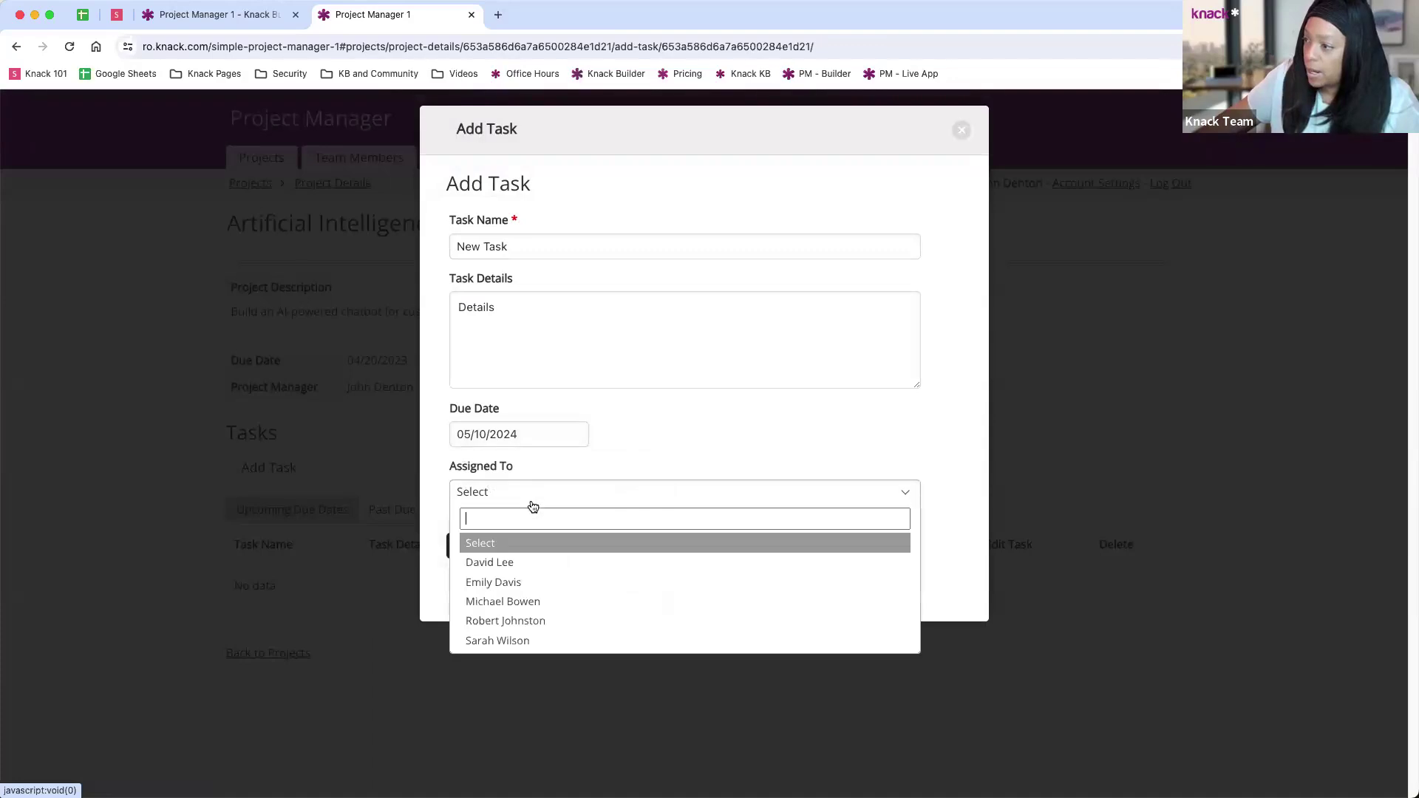
pyautogui.click(517, 582)
pyautogui.click(510, 553)
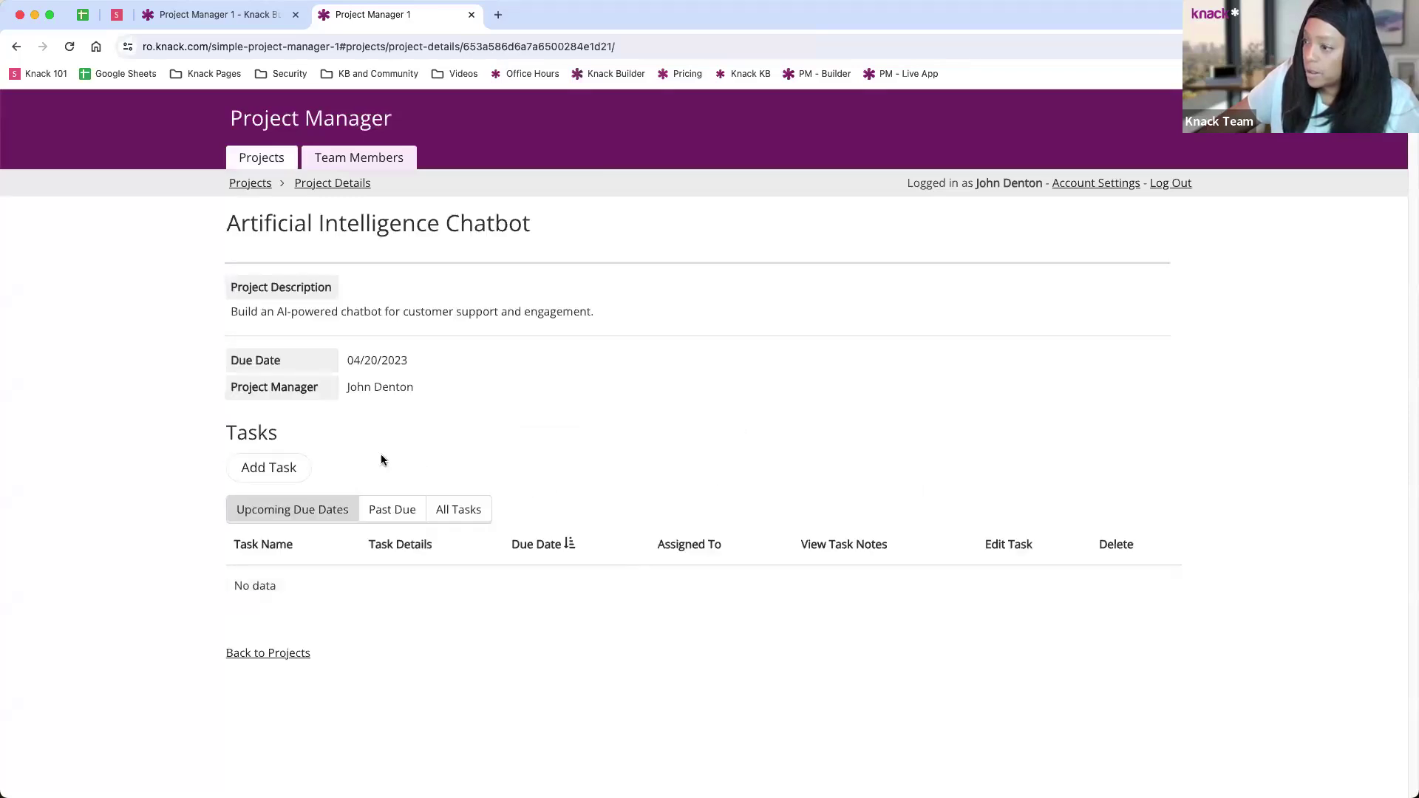
# Step: Filter the project's task list by past-due, all, and upcoming due dates
pyautogui.click(397, 520)
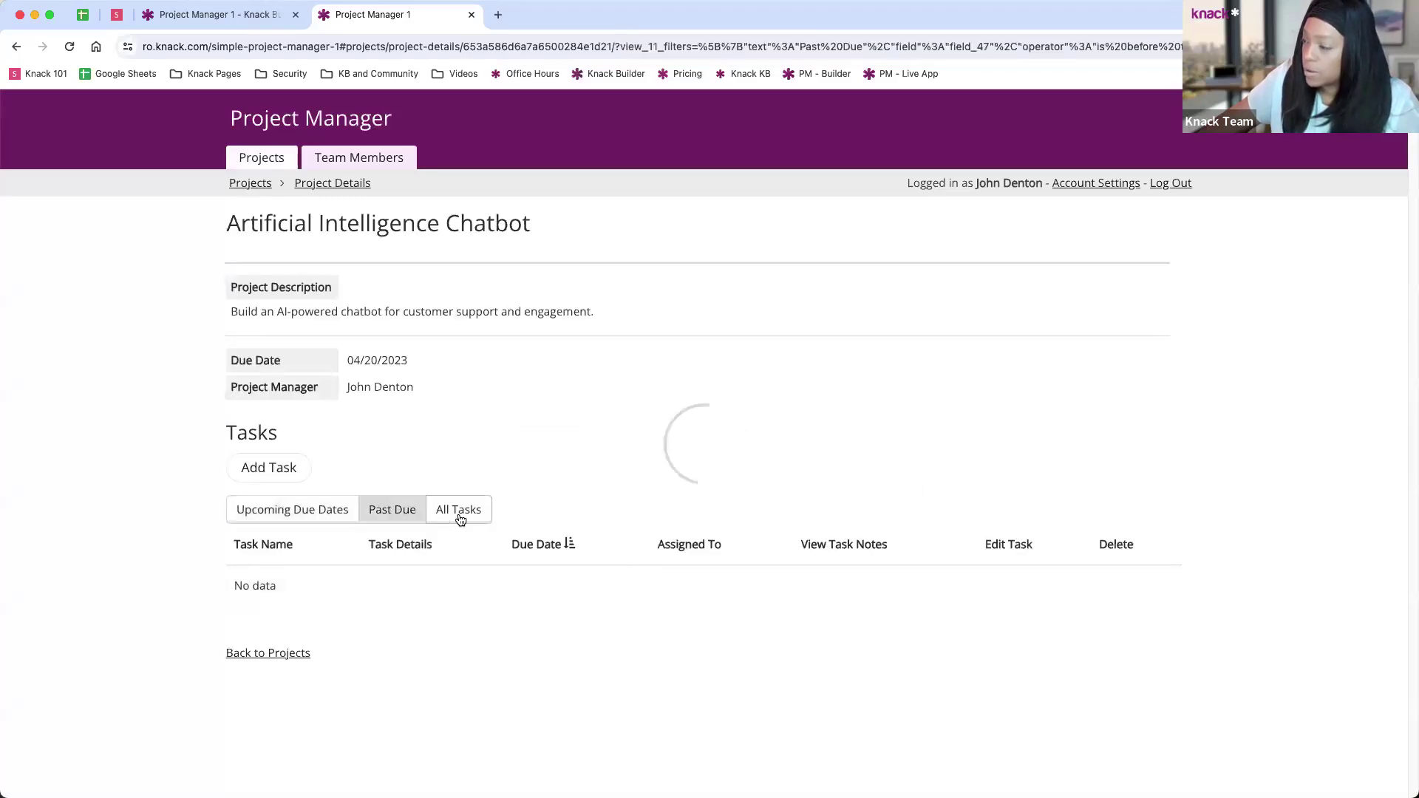
pyautogui.click(449, 517)
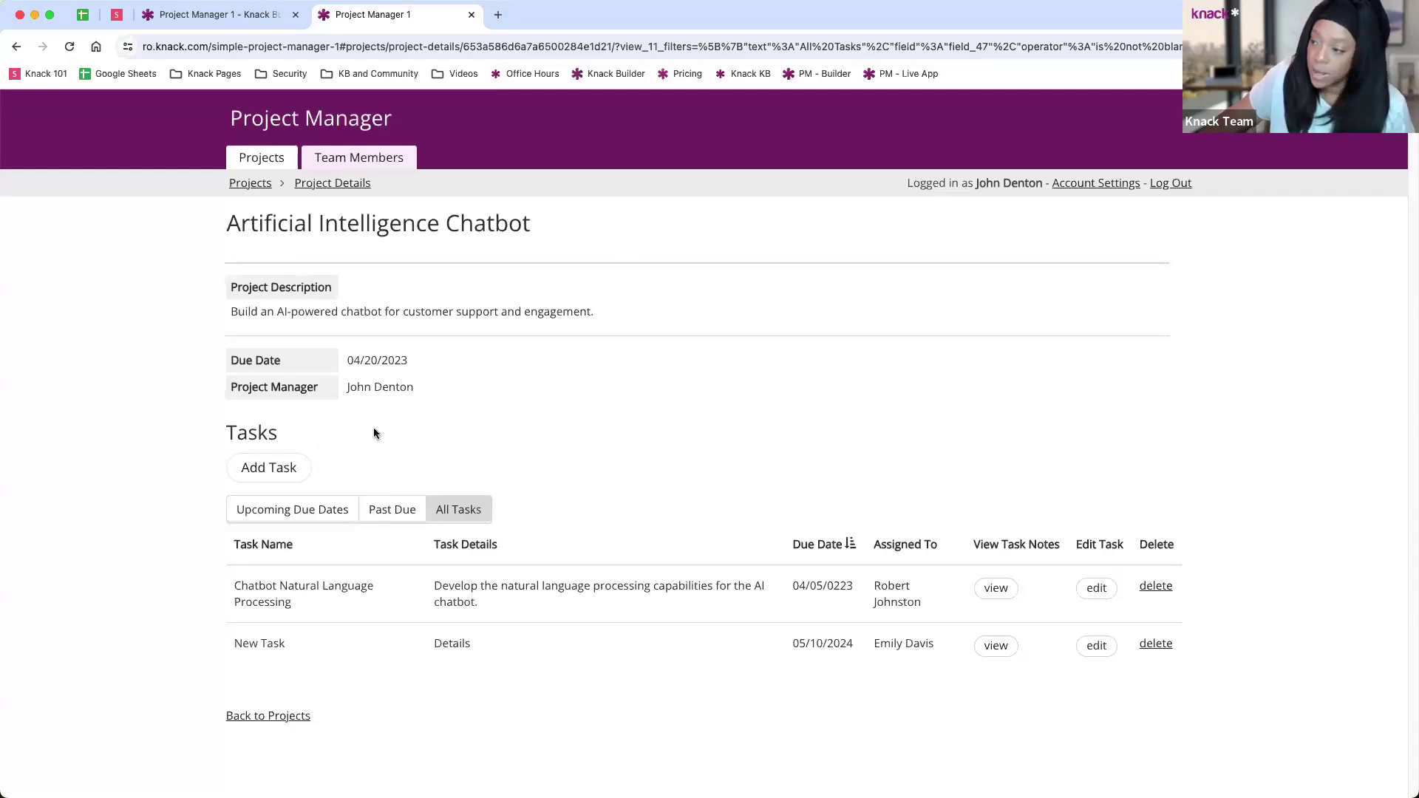
pyautogui.click(320, 507)
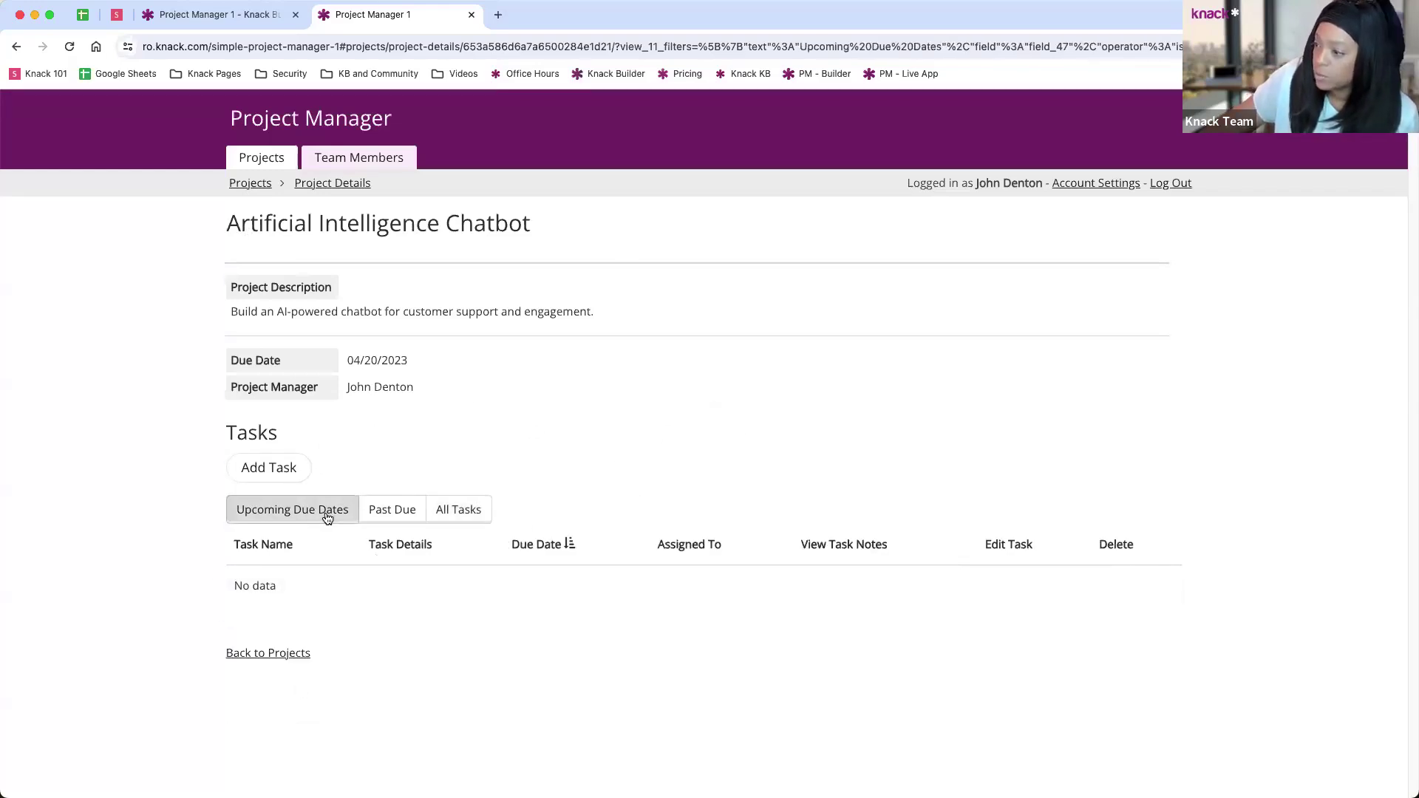
pyautogui.click(375, 513)
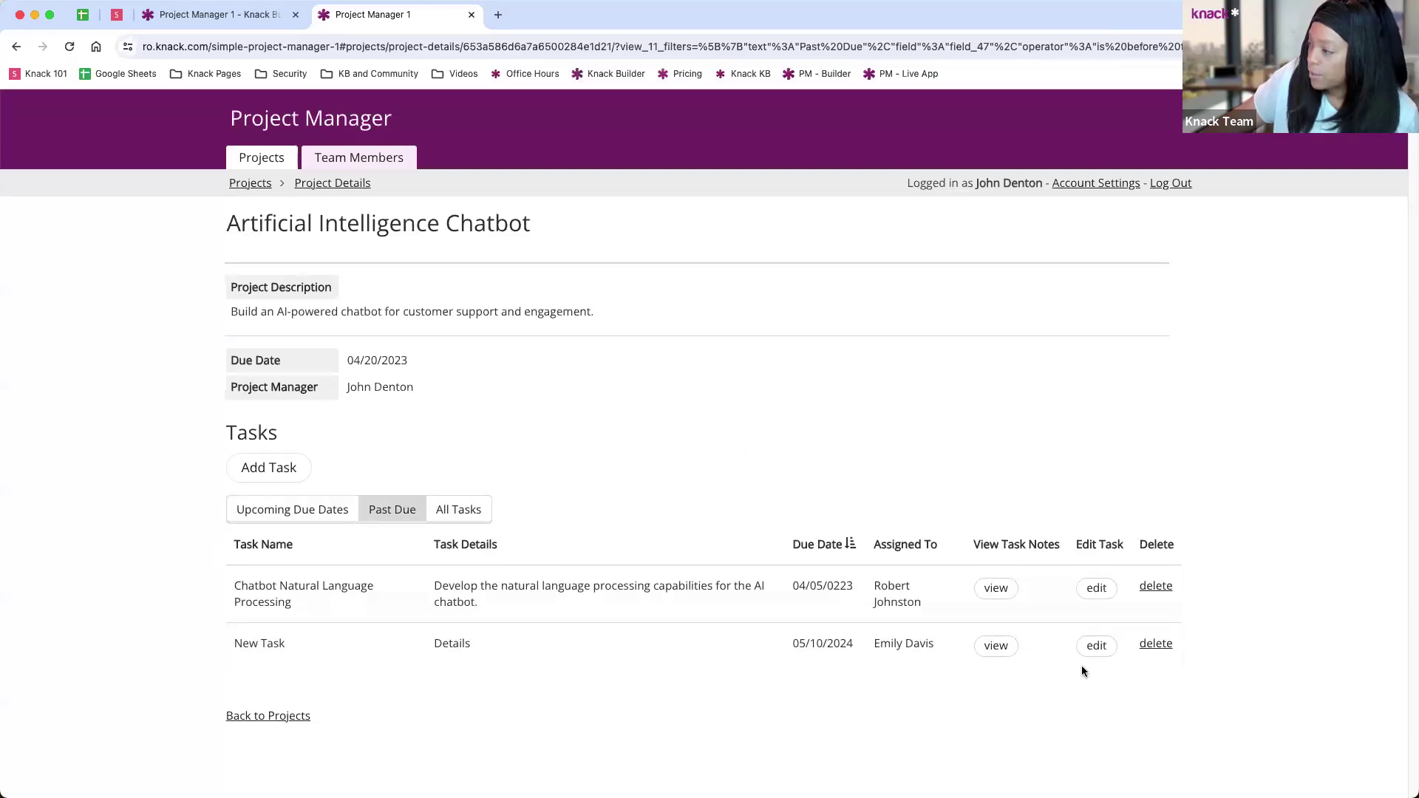
# Step: Reschedule New Task to 06/28/2024, confirm it under upcoming due dates, and return to Projects
pyautogui.click(1089, 645)
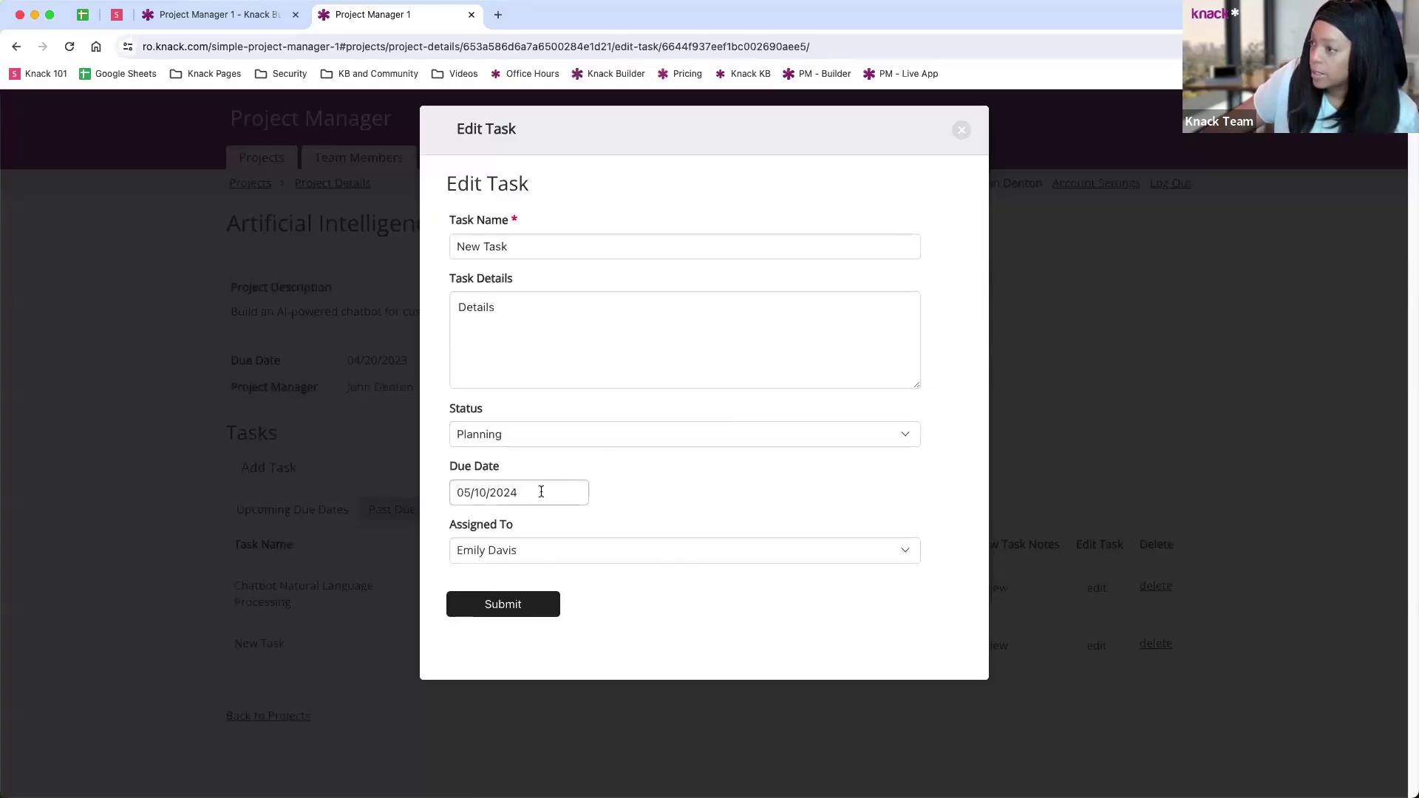
pyautogui.click(539, 491)
pyautogui.click(632, 521)
pyautogui.click(607, 658)
pyautogui.click(477, 608)
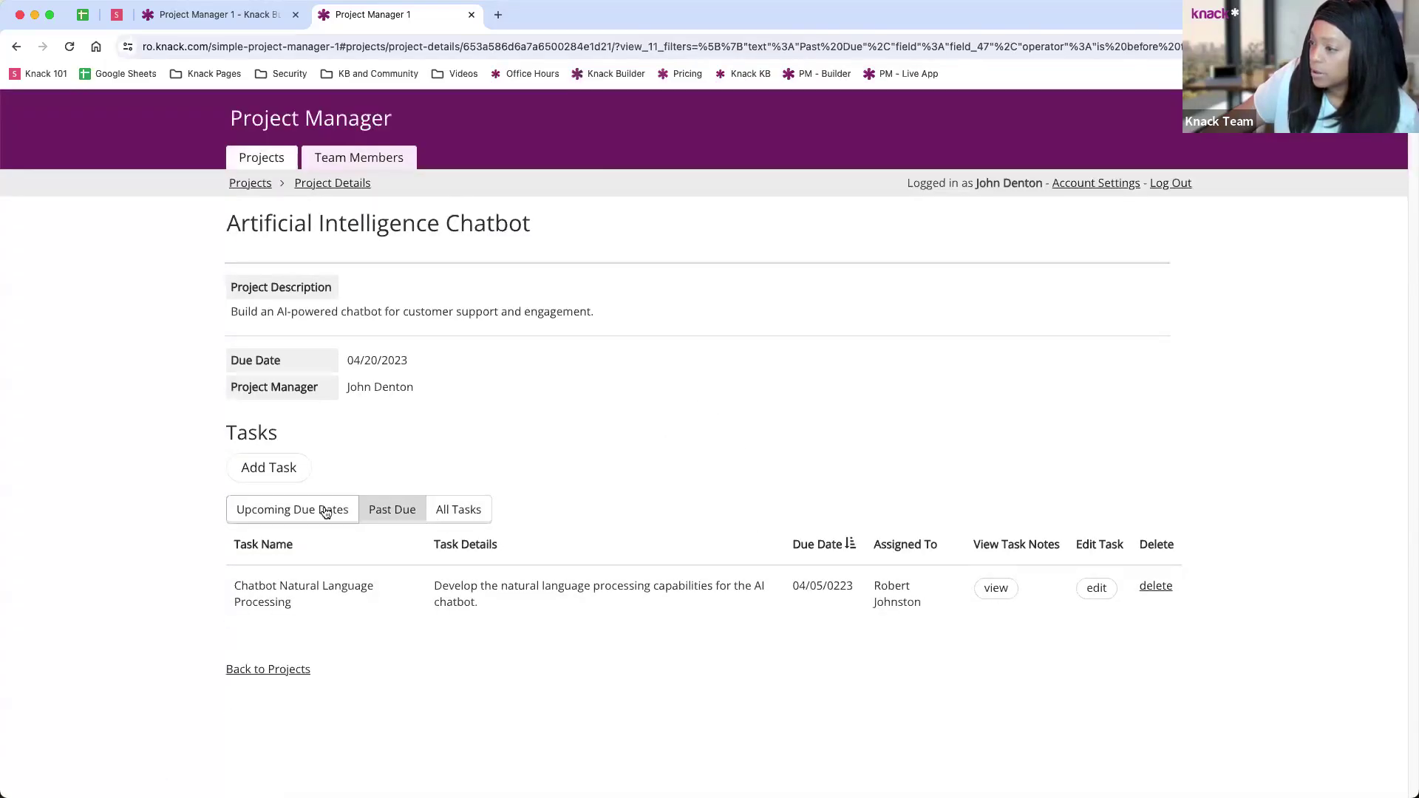
pyautogui.click(311, 509)
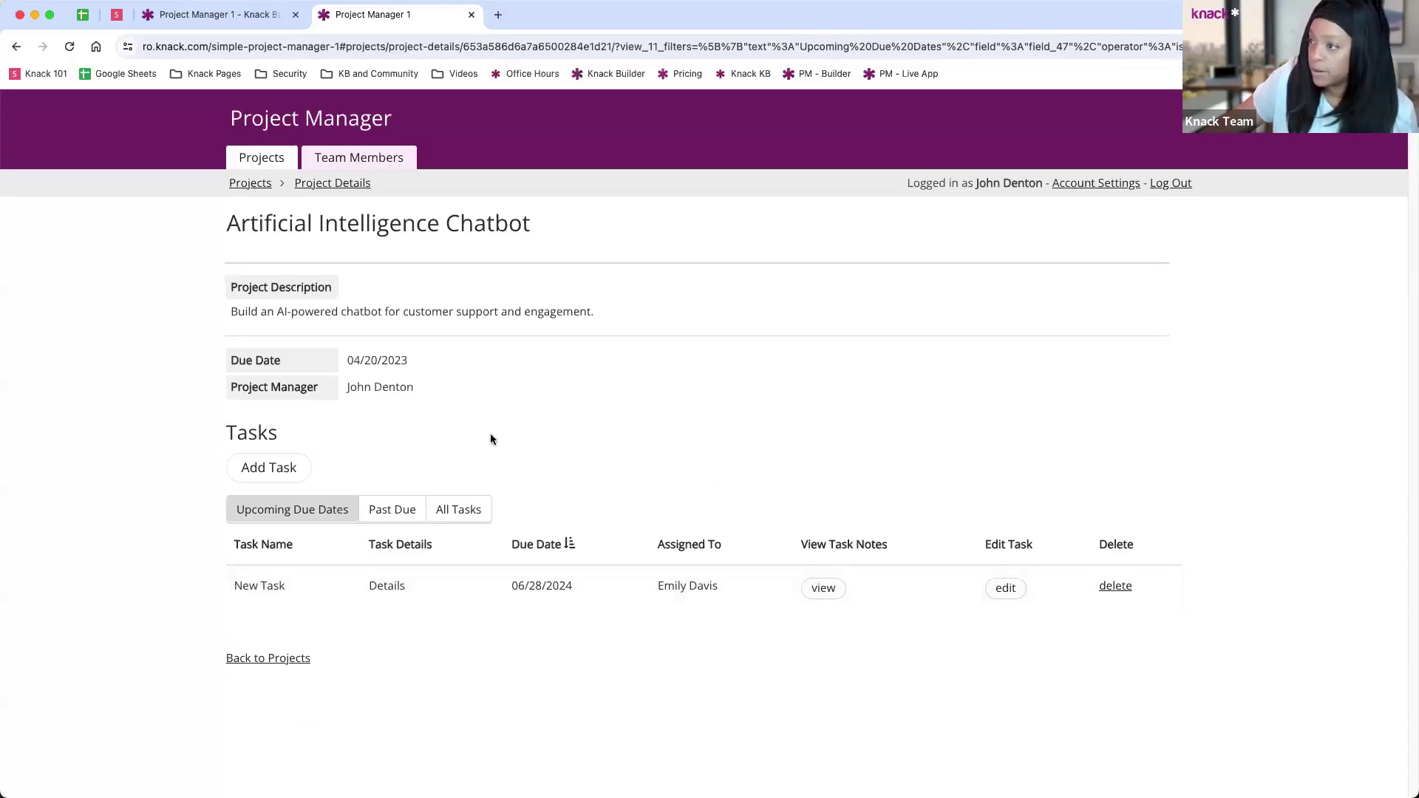
pyautogui.click(251, 184)
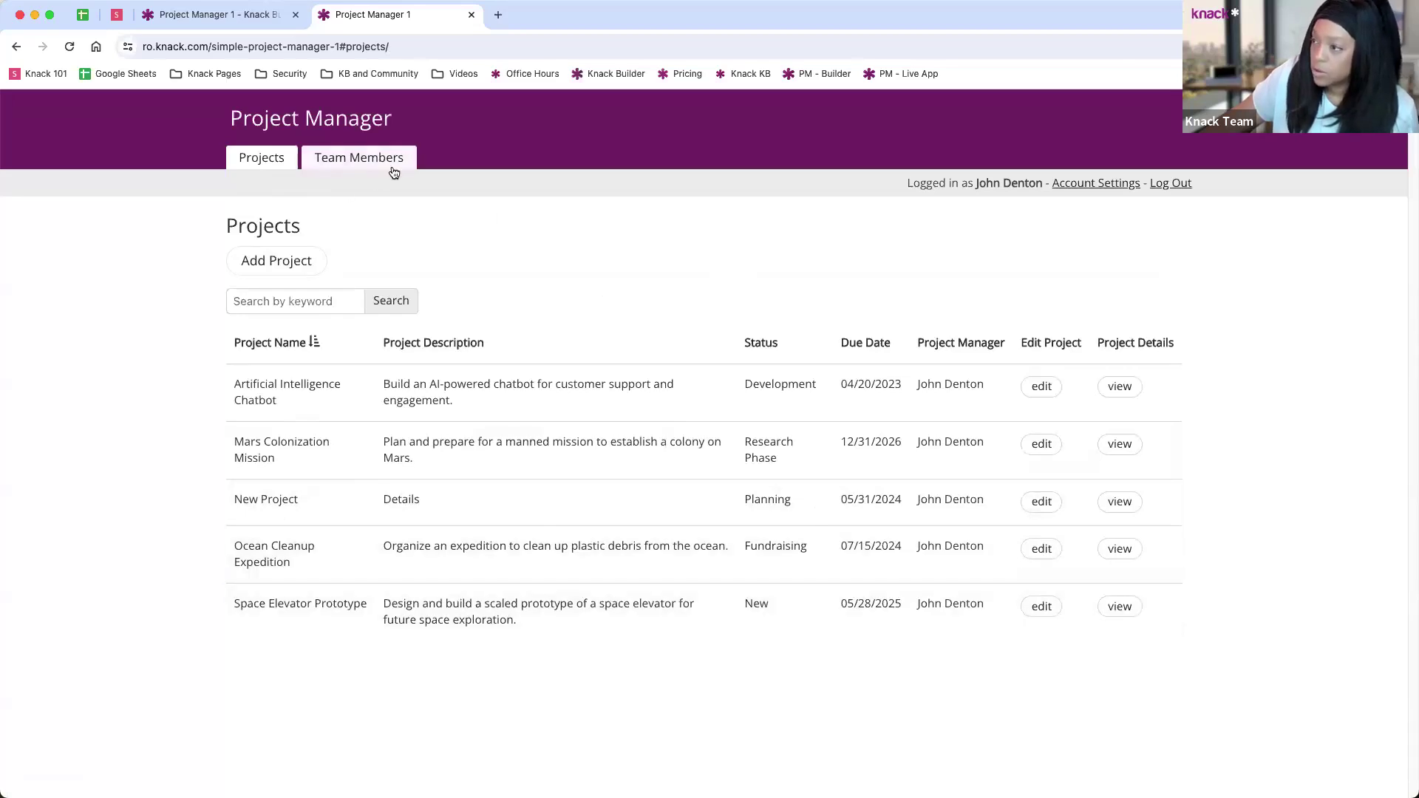
# Step: Open a team member's details from Team Members, then return to the builder's Data view
pyautogui.click(349, 163)
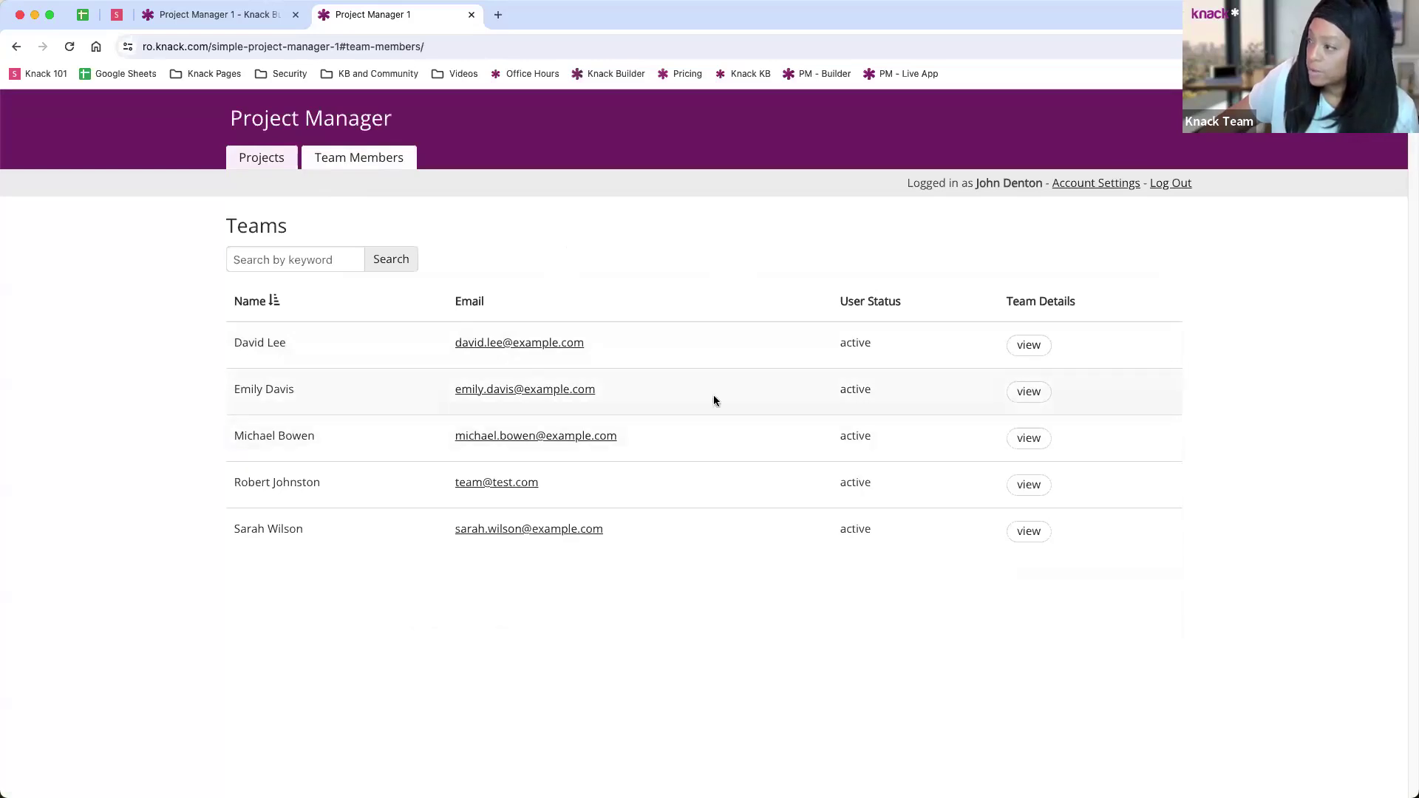
pyautogui.click(1010, 392)
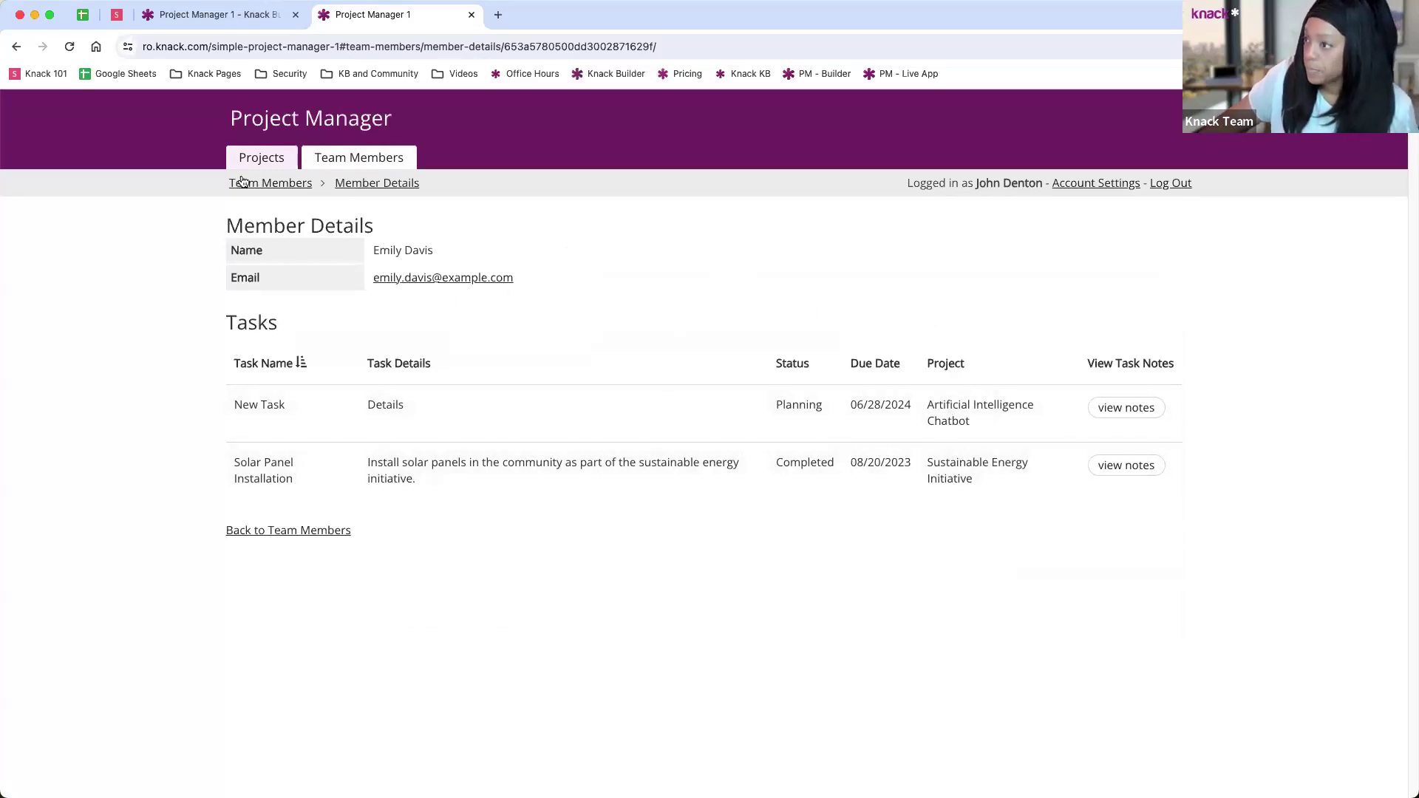
pyautogui.click(254, 161)
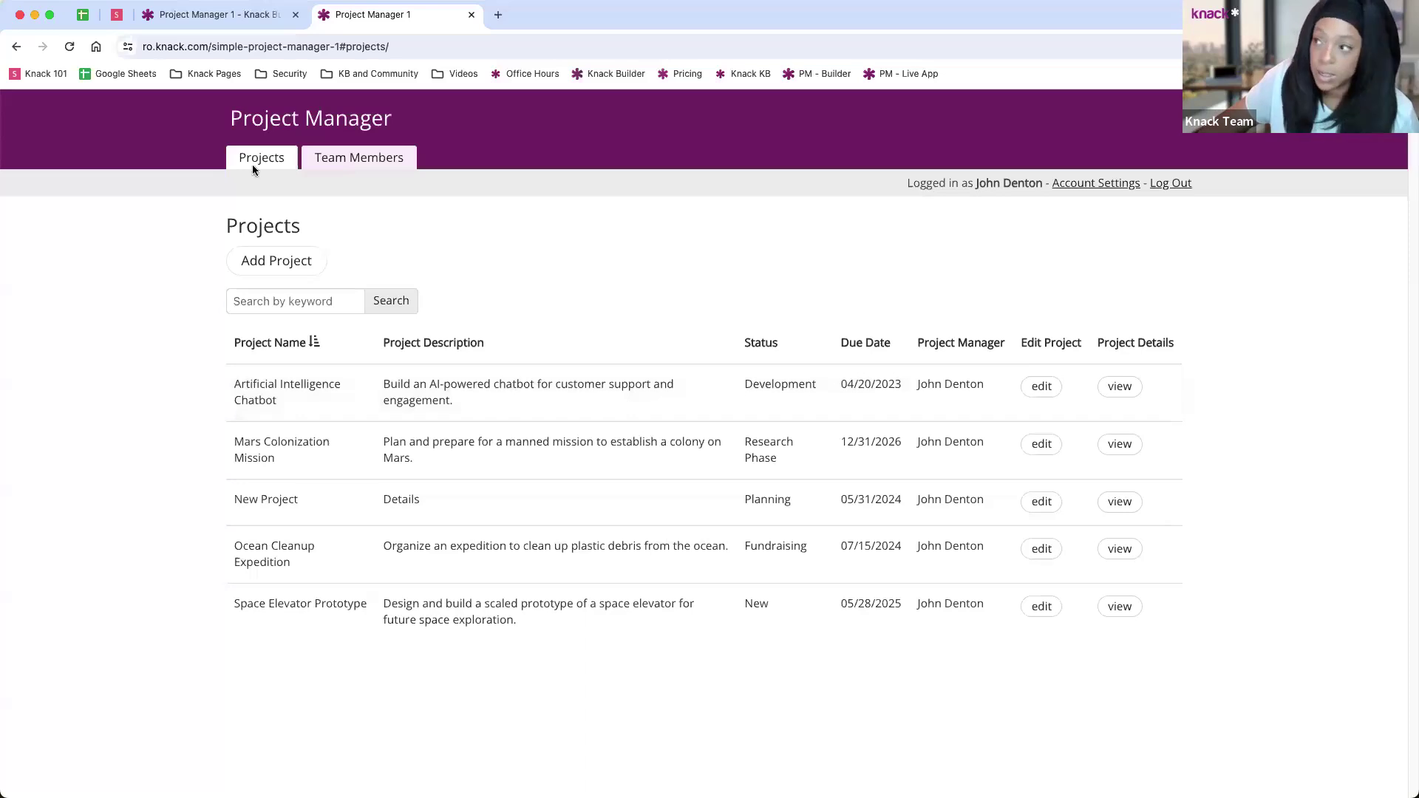
pyautogui.click(244, 25)
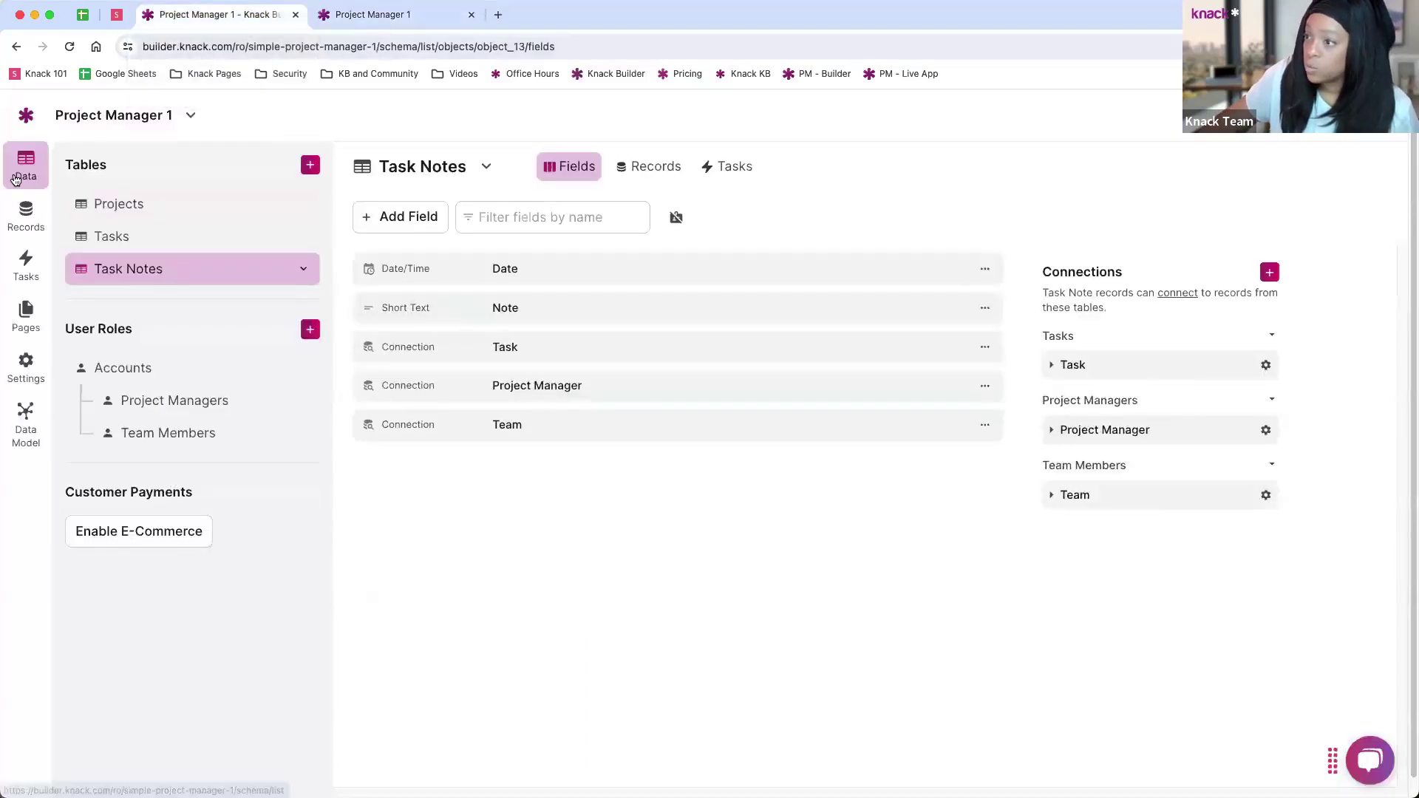
pyautogui.click(14, 181)
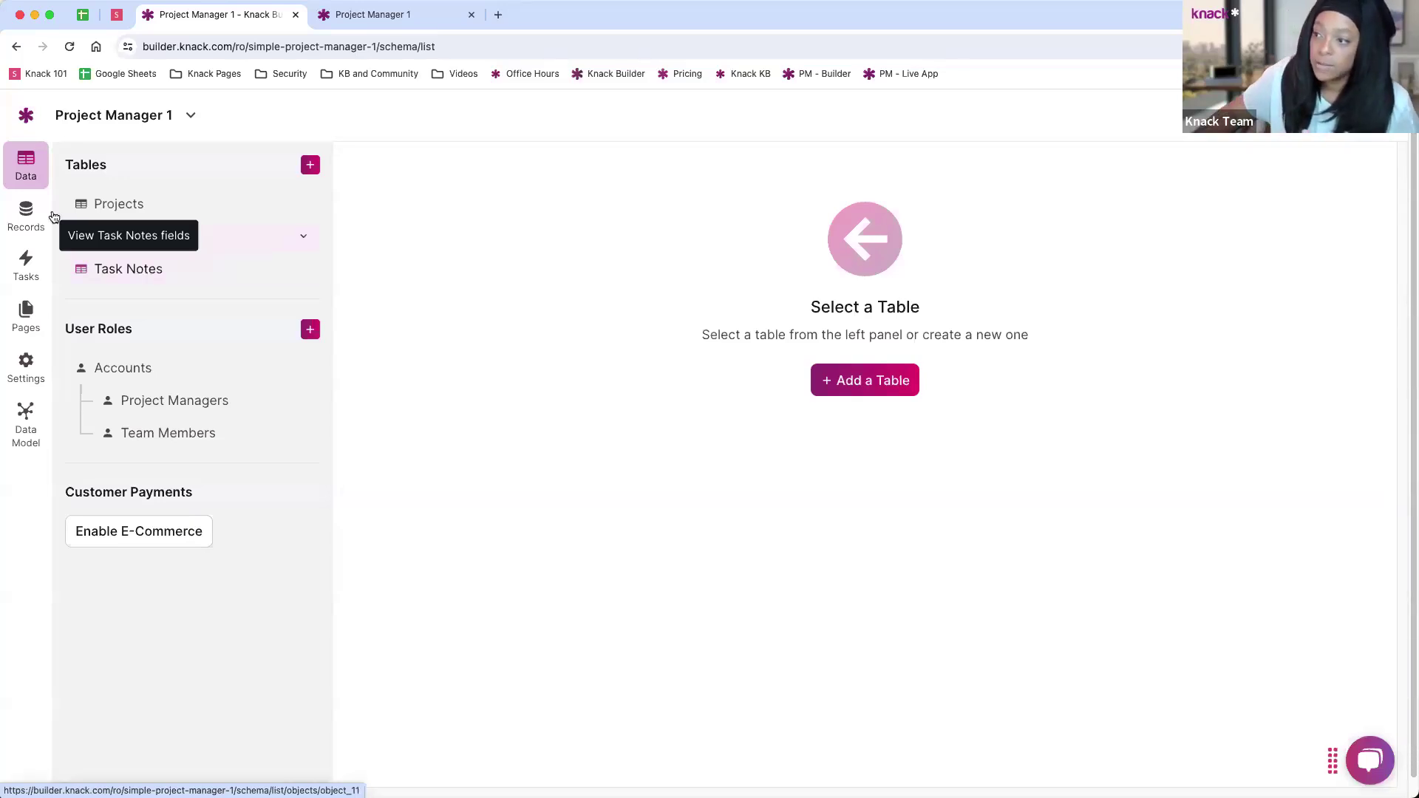
# Step: Browse the Projects table's records, then switch to the app's Pages view
pyautogui.click(31, 229)
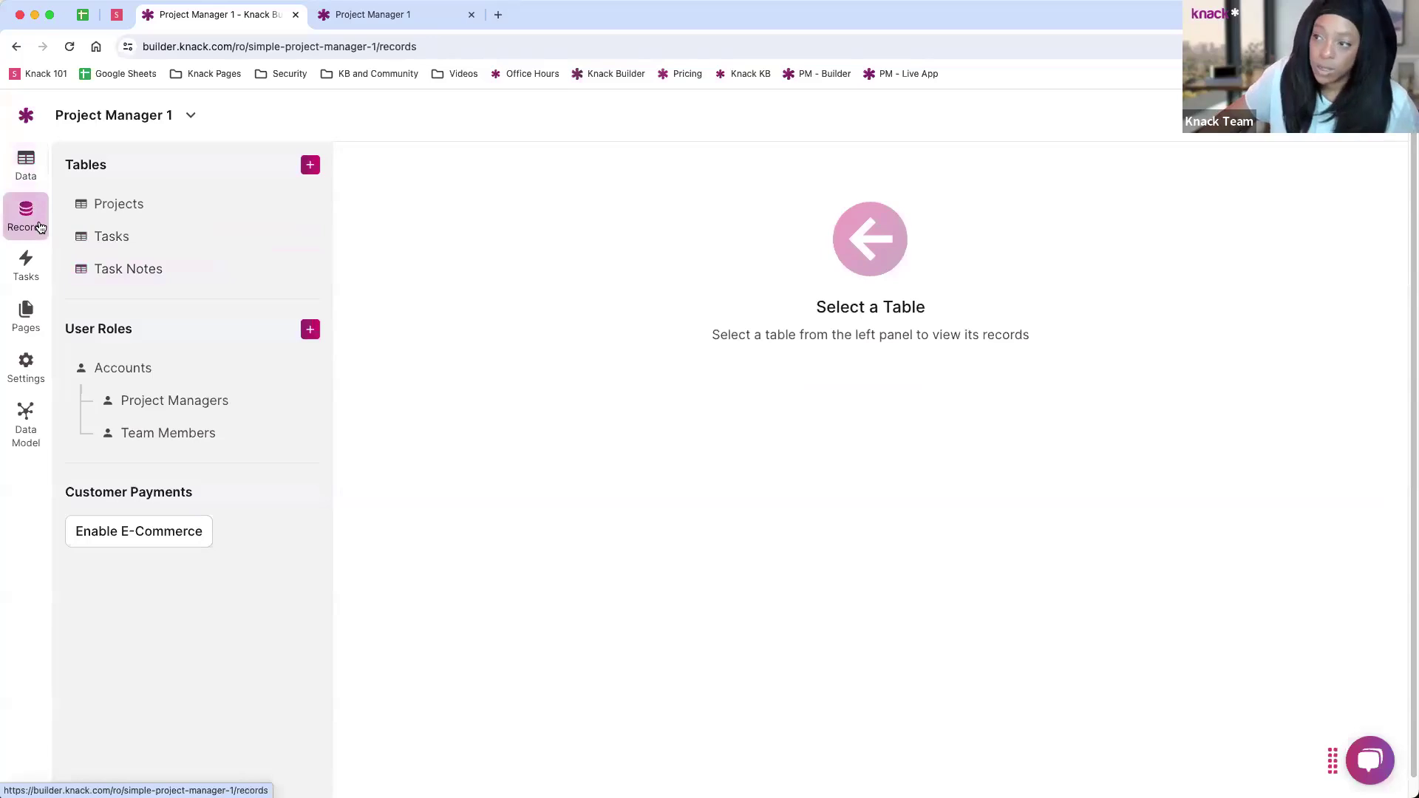
pyautogui.click(96, 206)
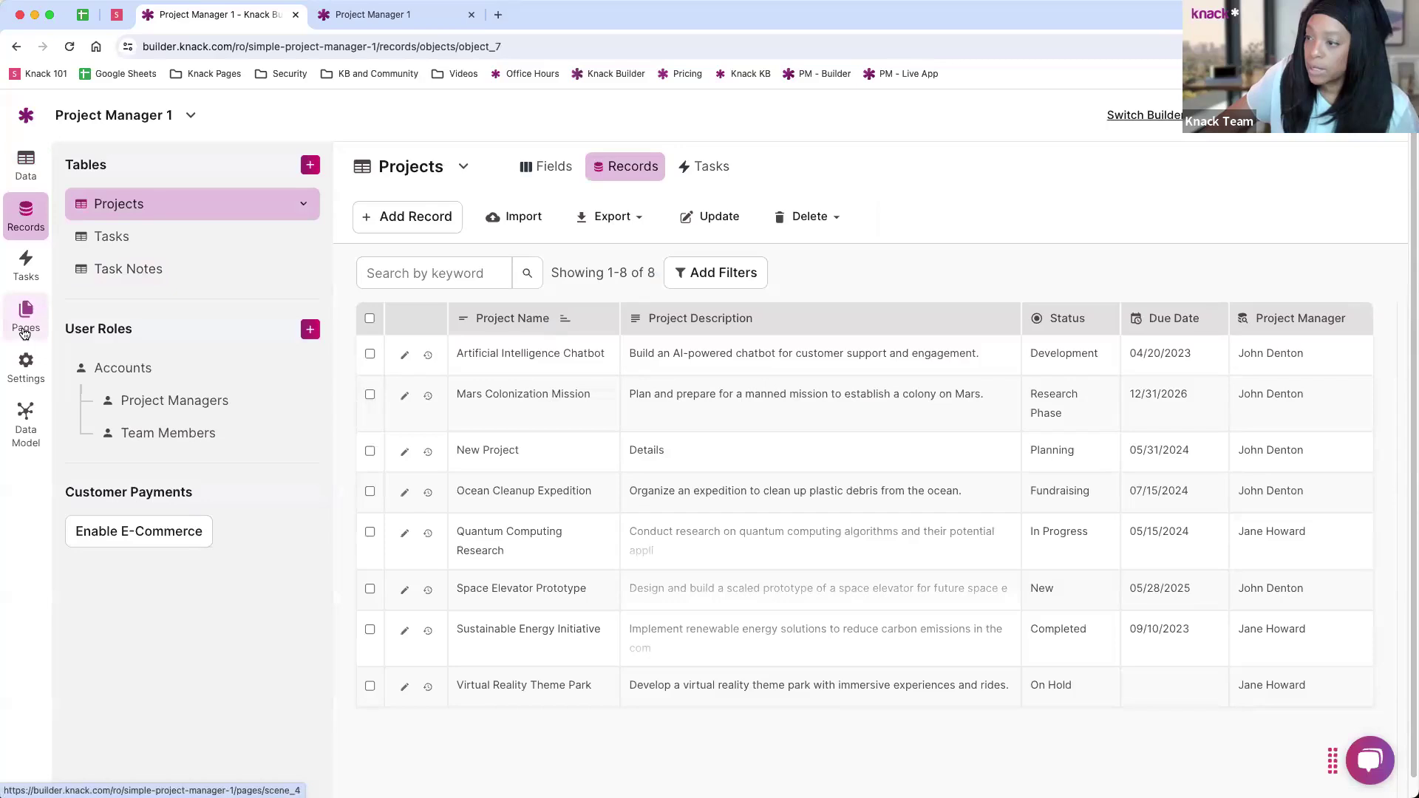
pyautogui.click(25, 331)
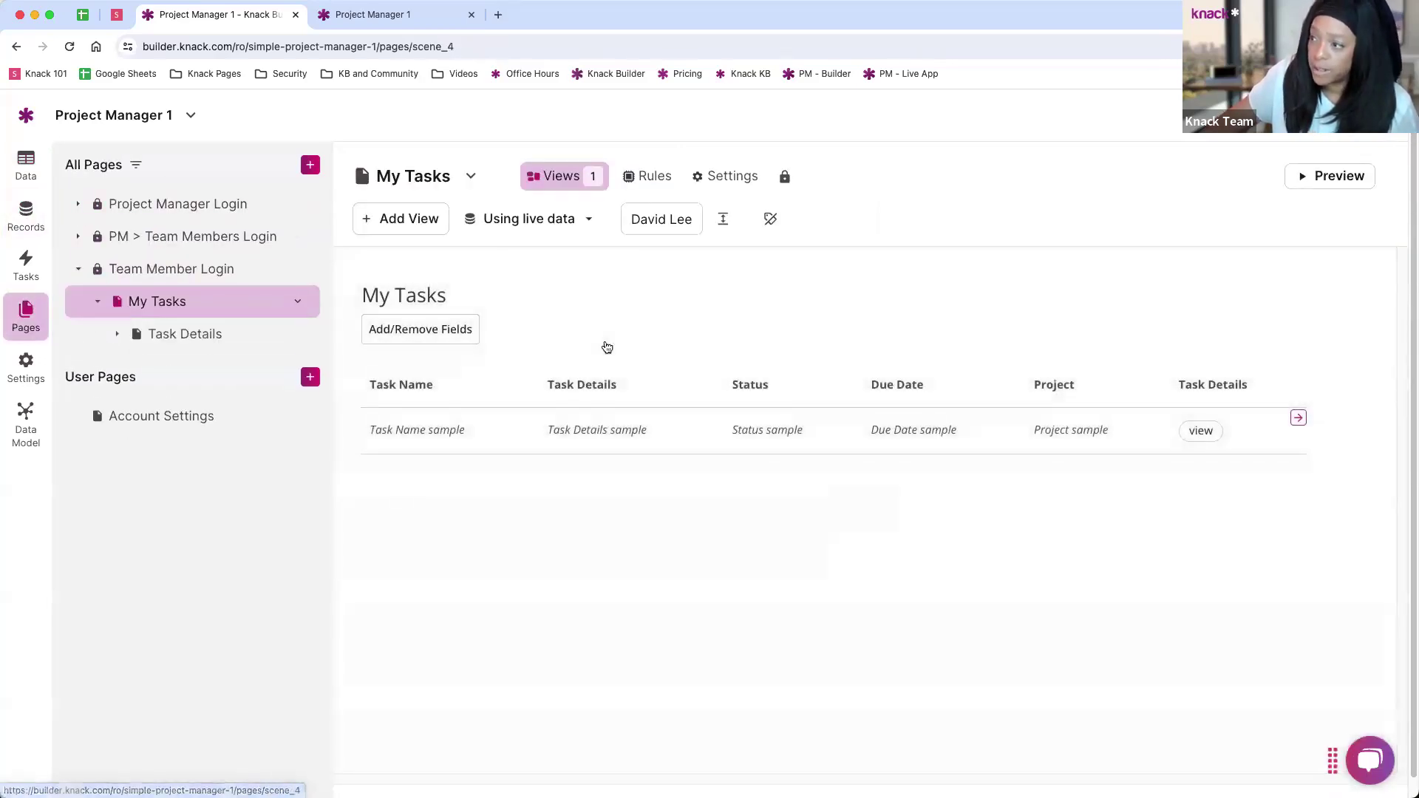
# Step: Expand the login pages and open Project Manager Login's Projects page
pyautogui.click(158, 235)
pyautogui.click(159, 207)
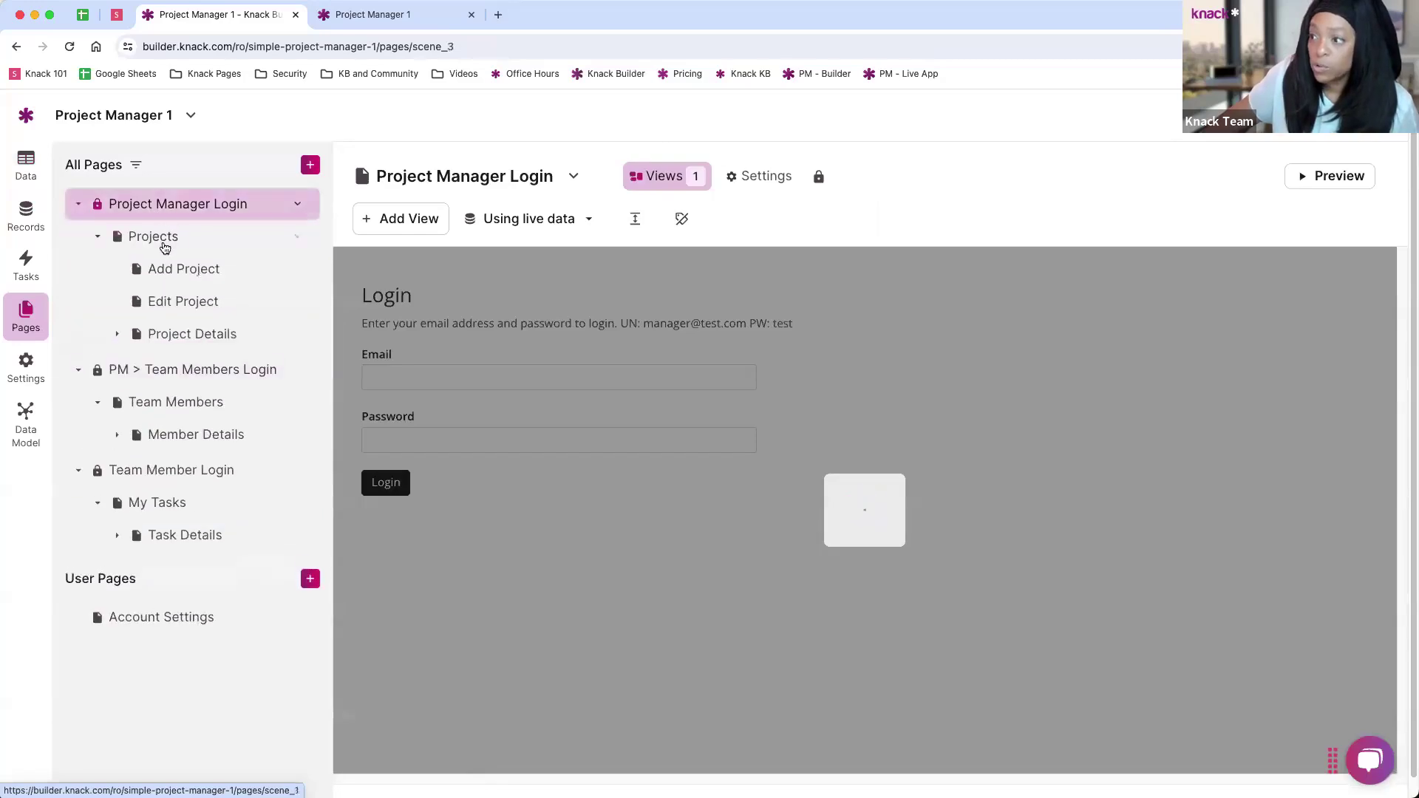
pyautogui.click(163, 244)
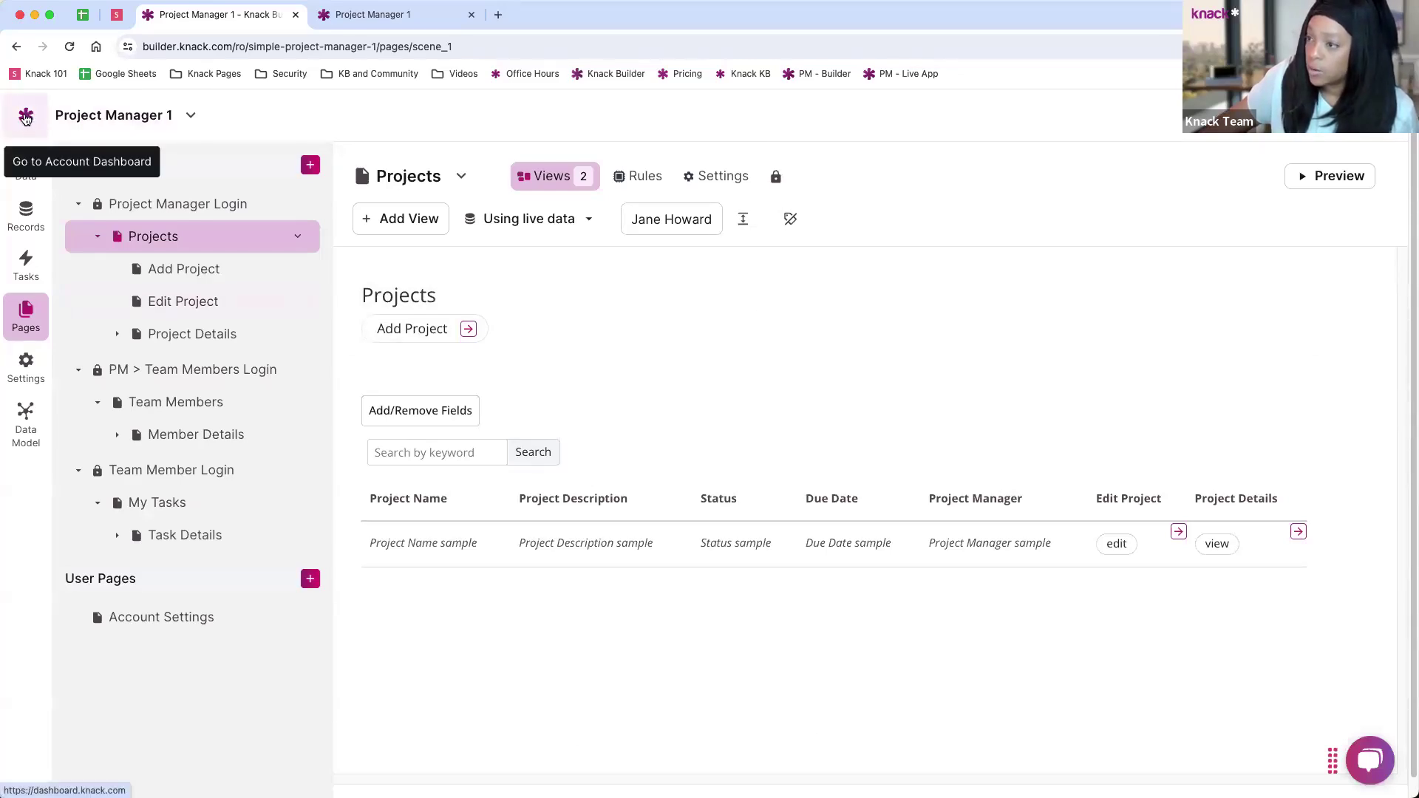
# Step: From the account dashboard, create a new app using the Start from scratch option
pyautogui.click(25, 118)
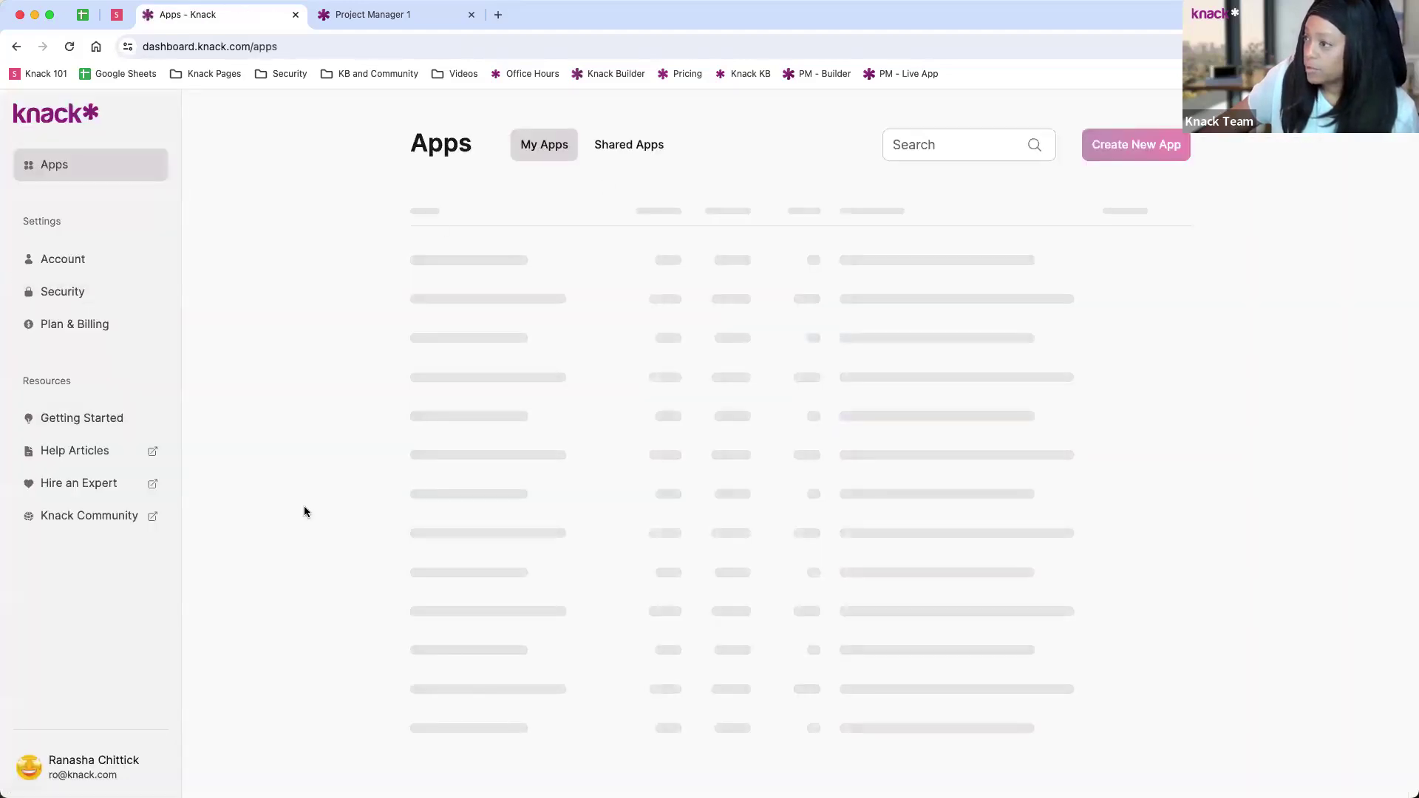
pyautogui.click(1134, 147)
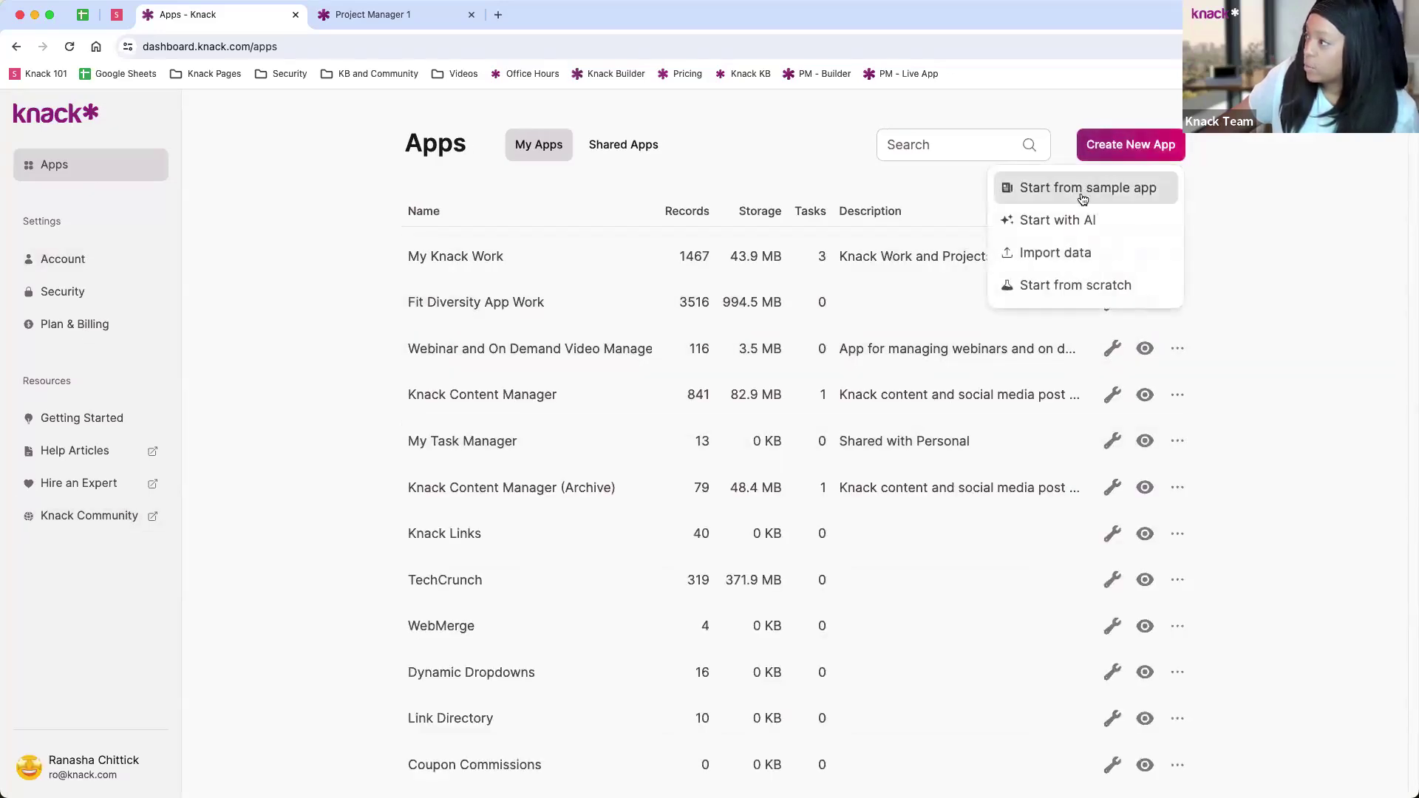
pyautogui.click(1052, 285)
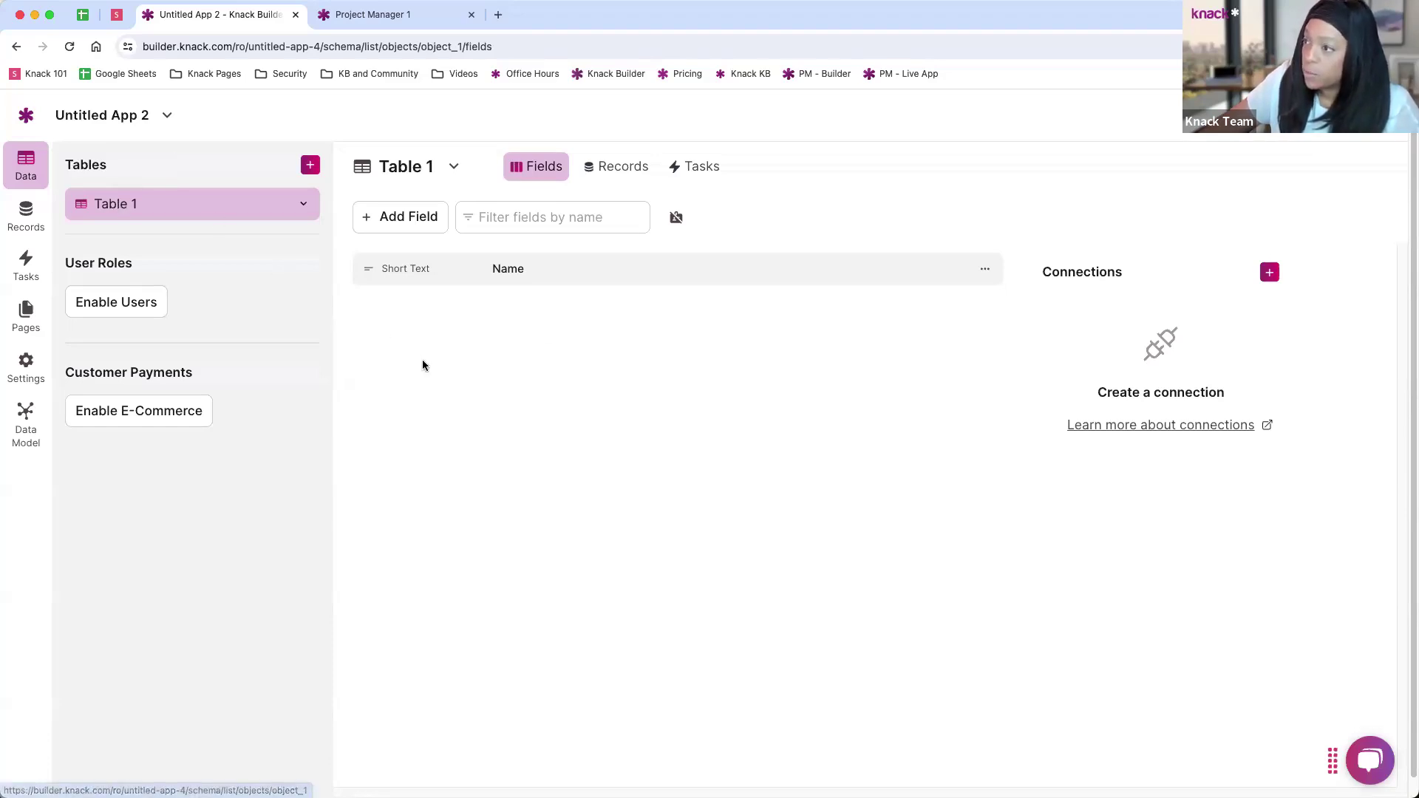
pyautogui.click(311, 166)
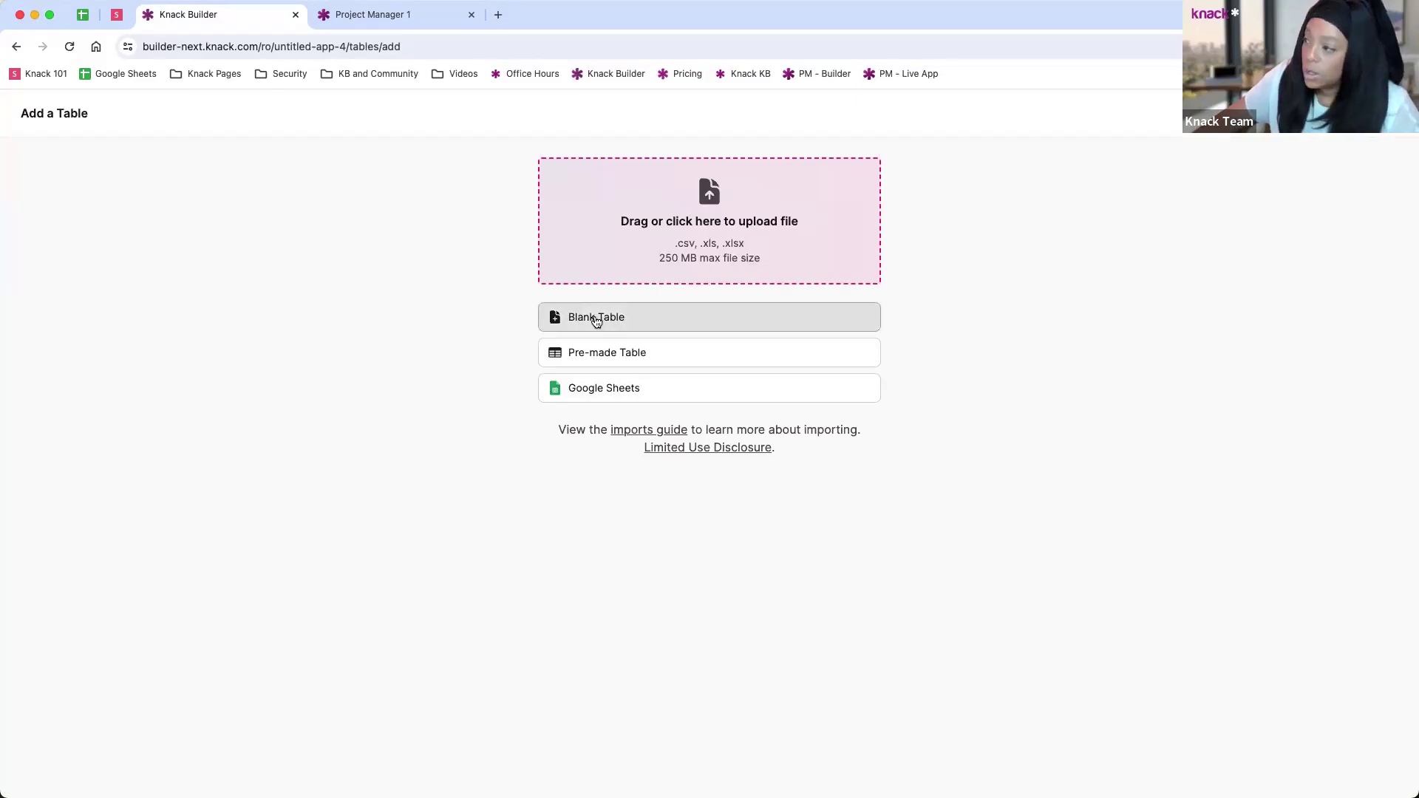
pyautogui.click(595, 354)
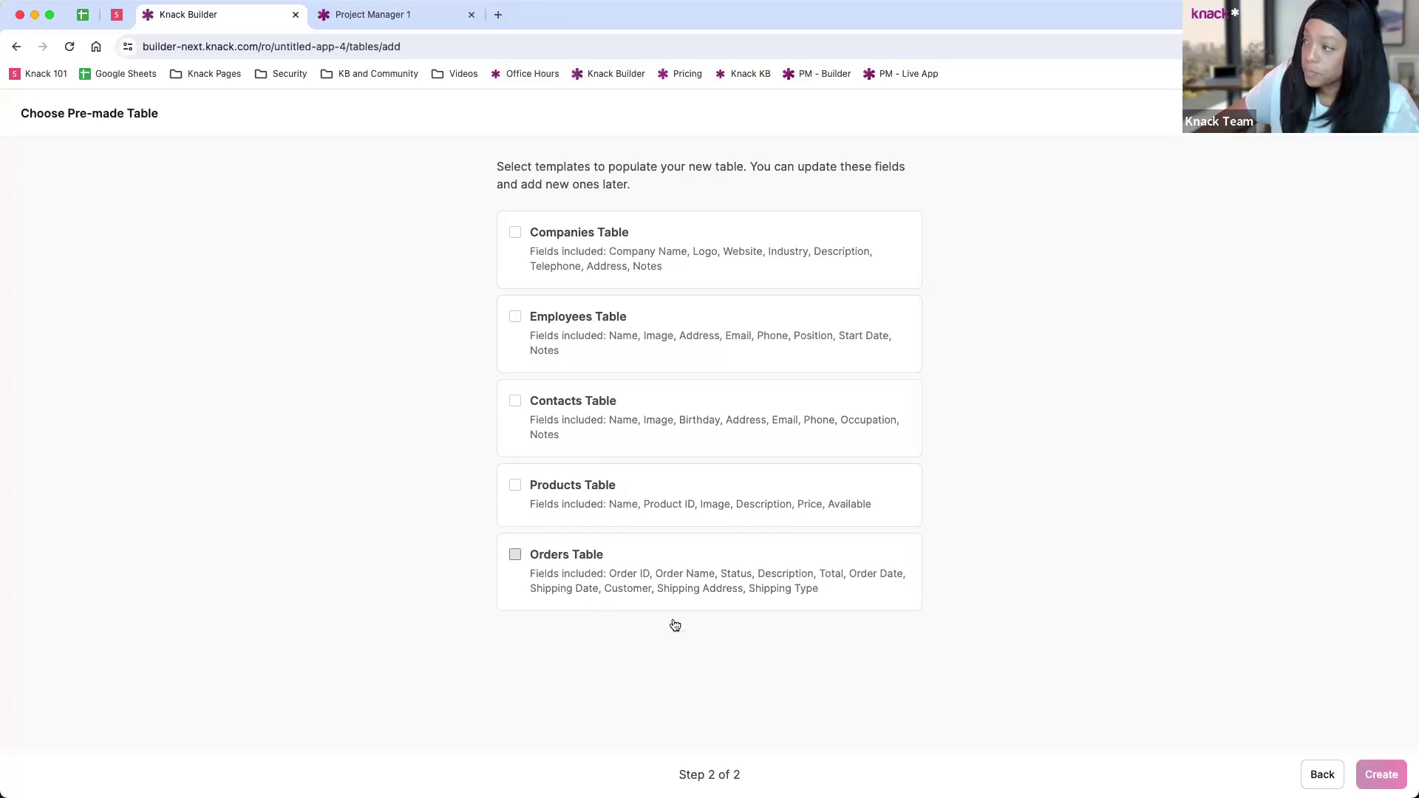
pyautogui.click(1320, 774)
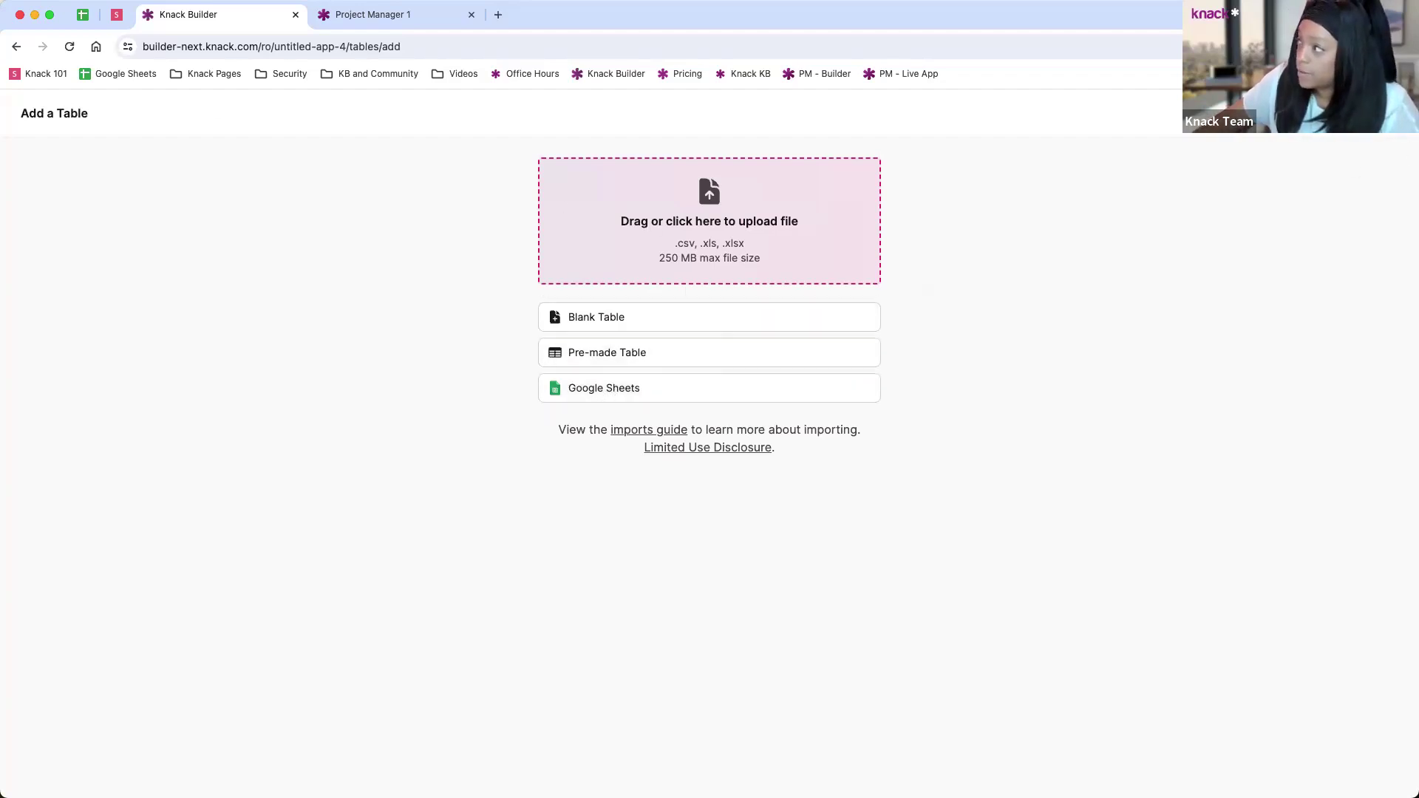
pyautogui.press('Escape')
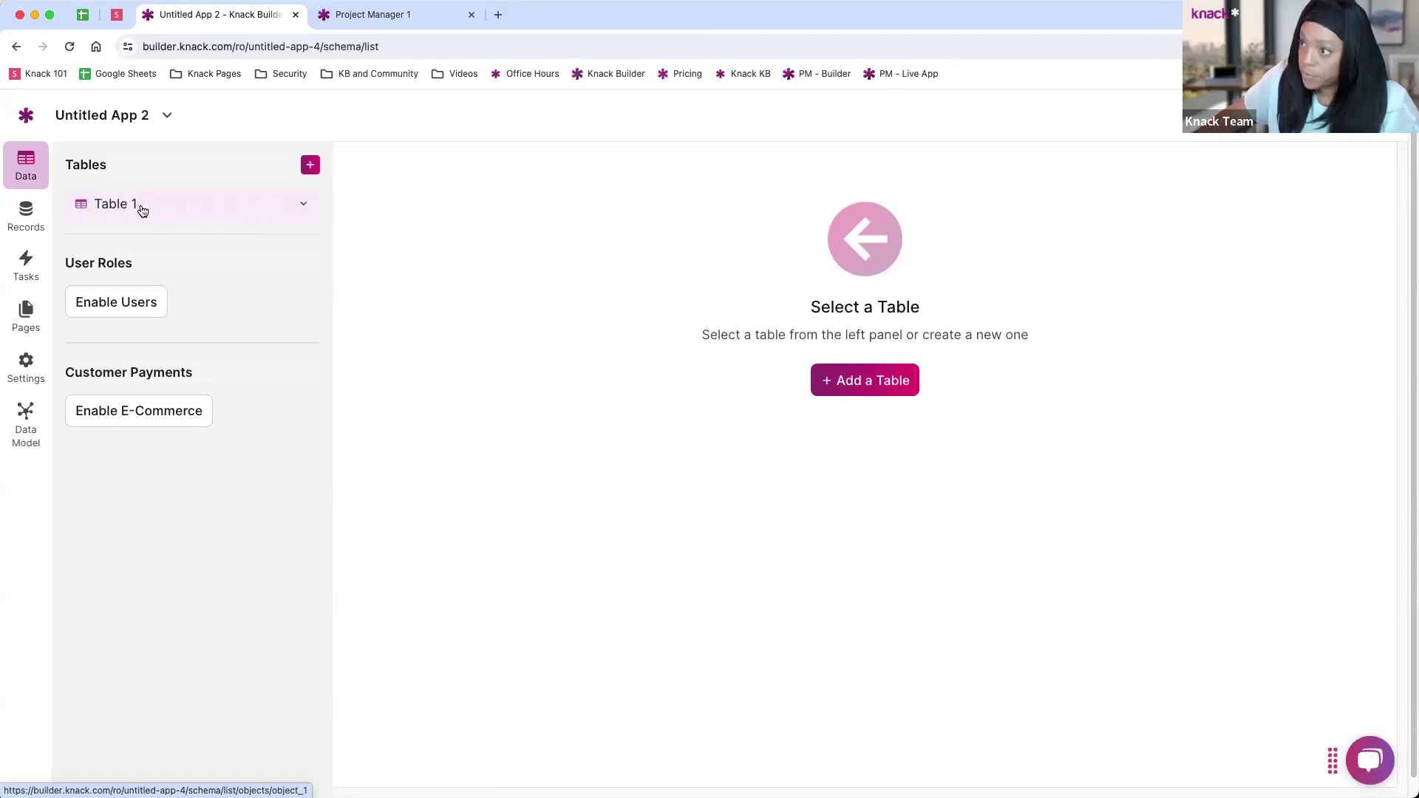
# Step: Rename Table 1 to 'Projects' in its table settings and save the change
pyautogui.click(147, 209)
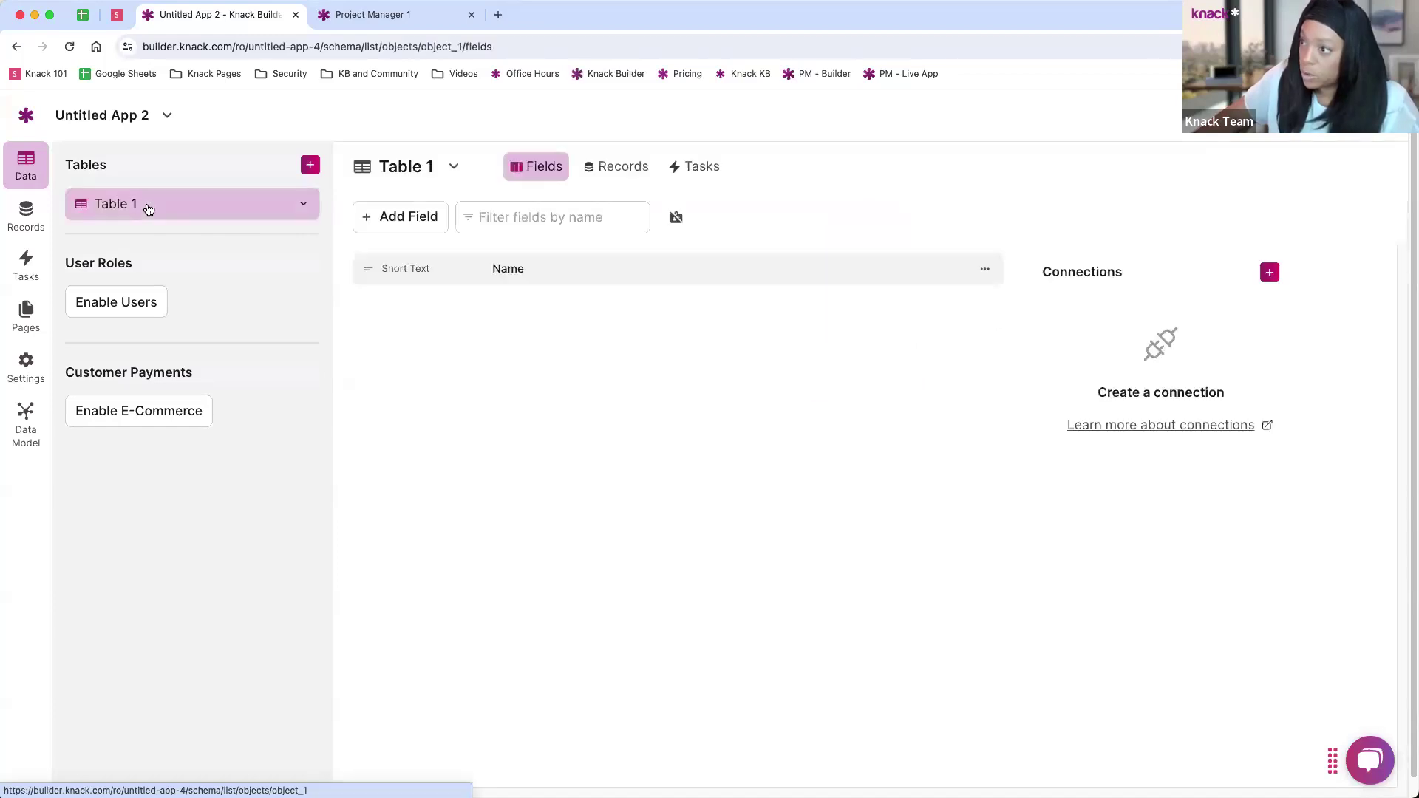
pyautogui.click(304, 206)
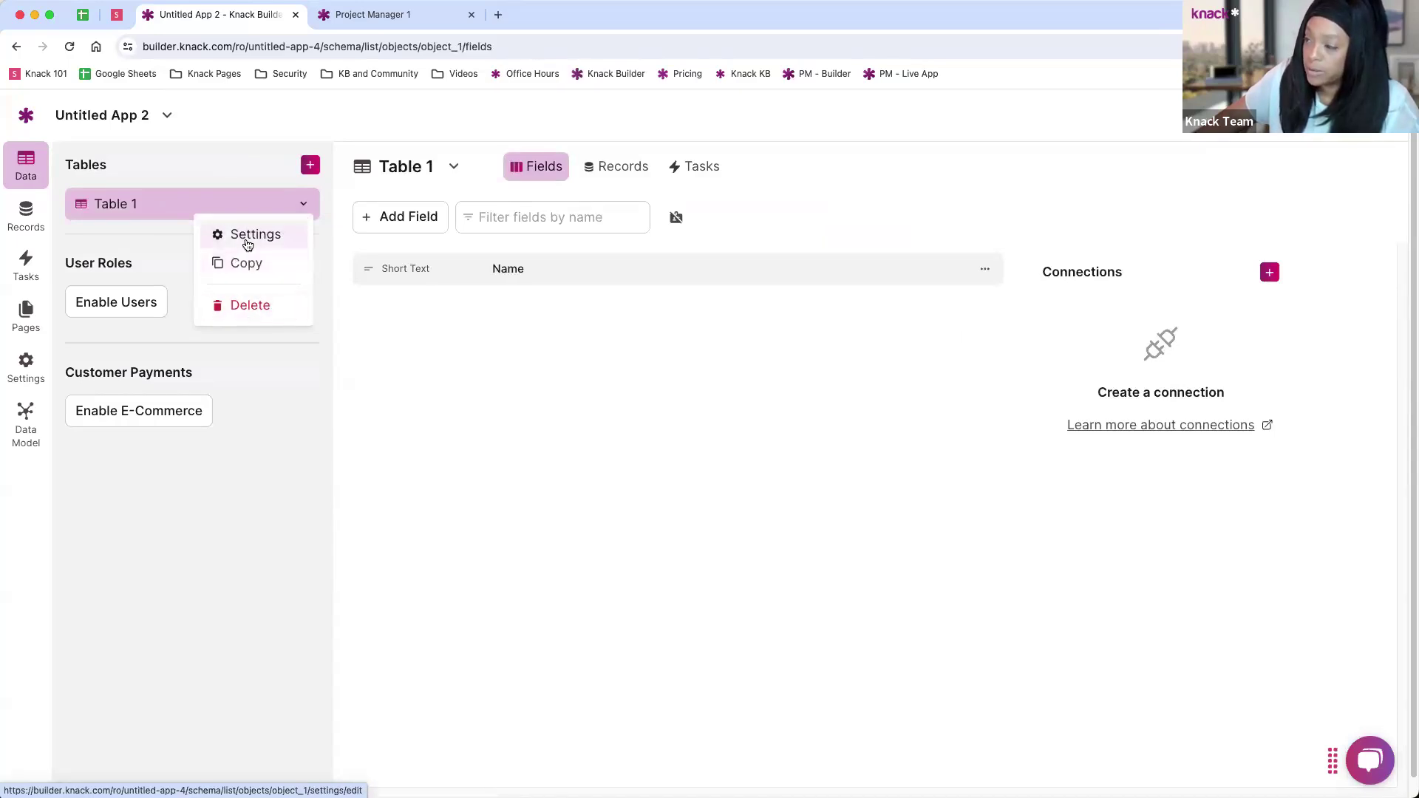
pyautogui.click(246, 235)
pyautogui.click(553, 214)
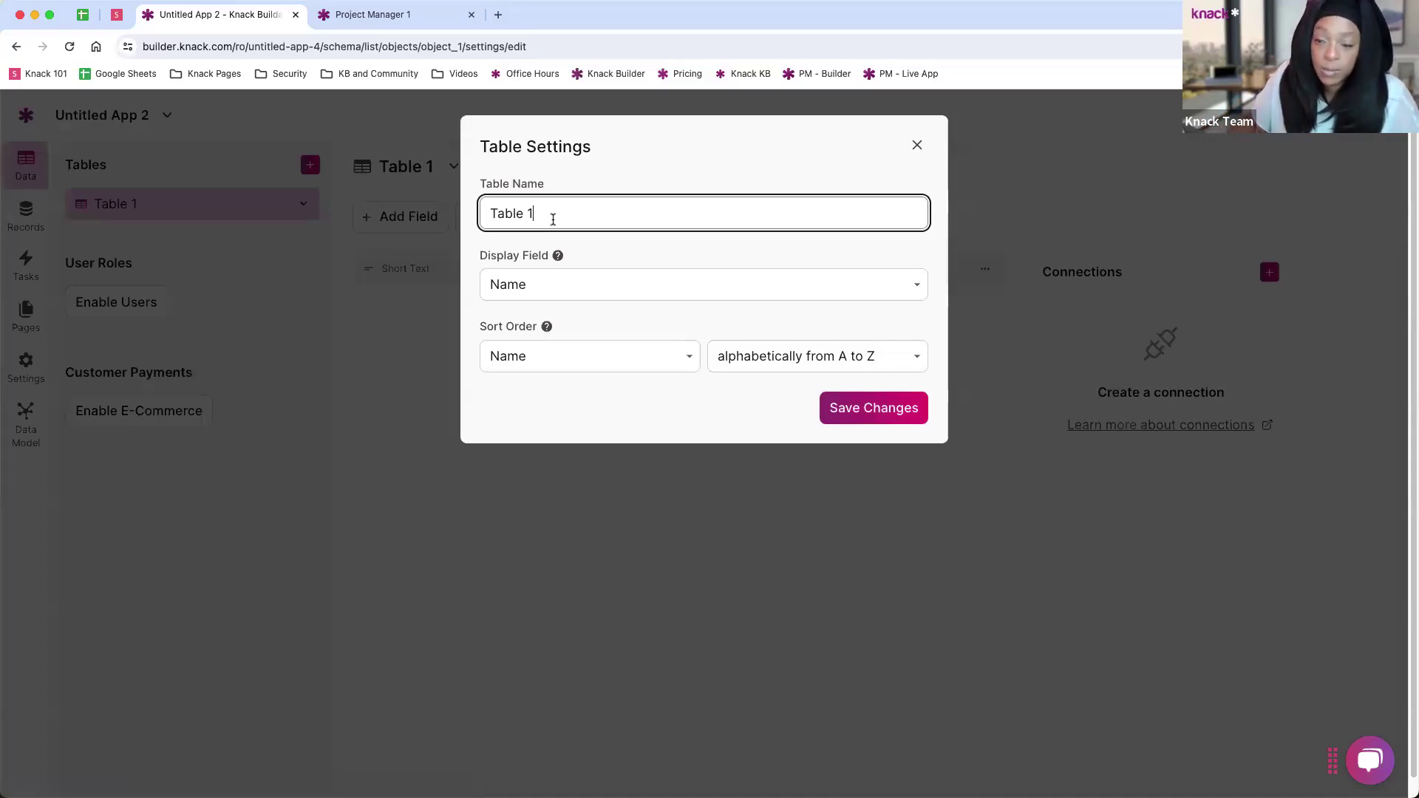
pyautogui.moveTo(545, 209); pyautogui.dragTo(472, 210)
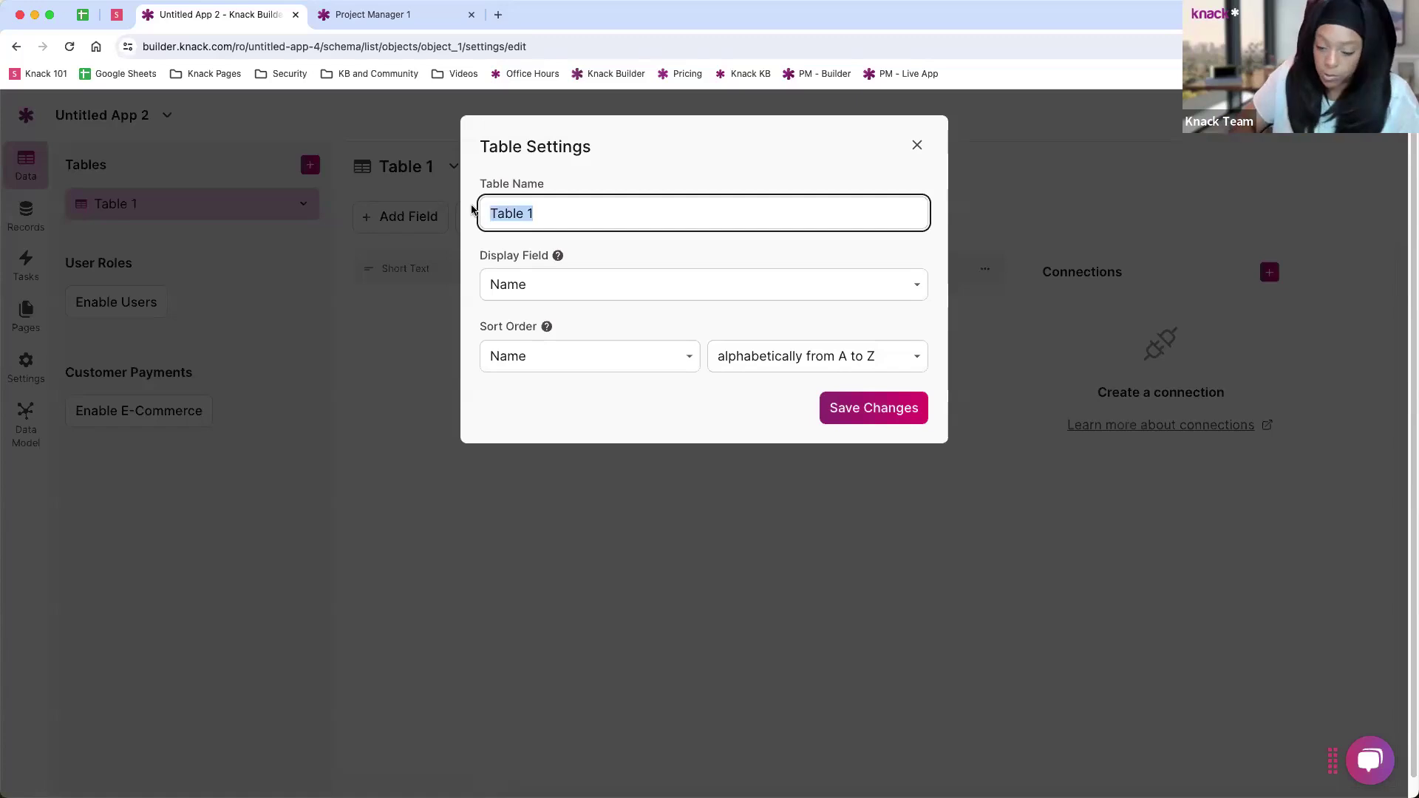
pyautogui.write('Projects')
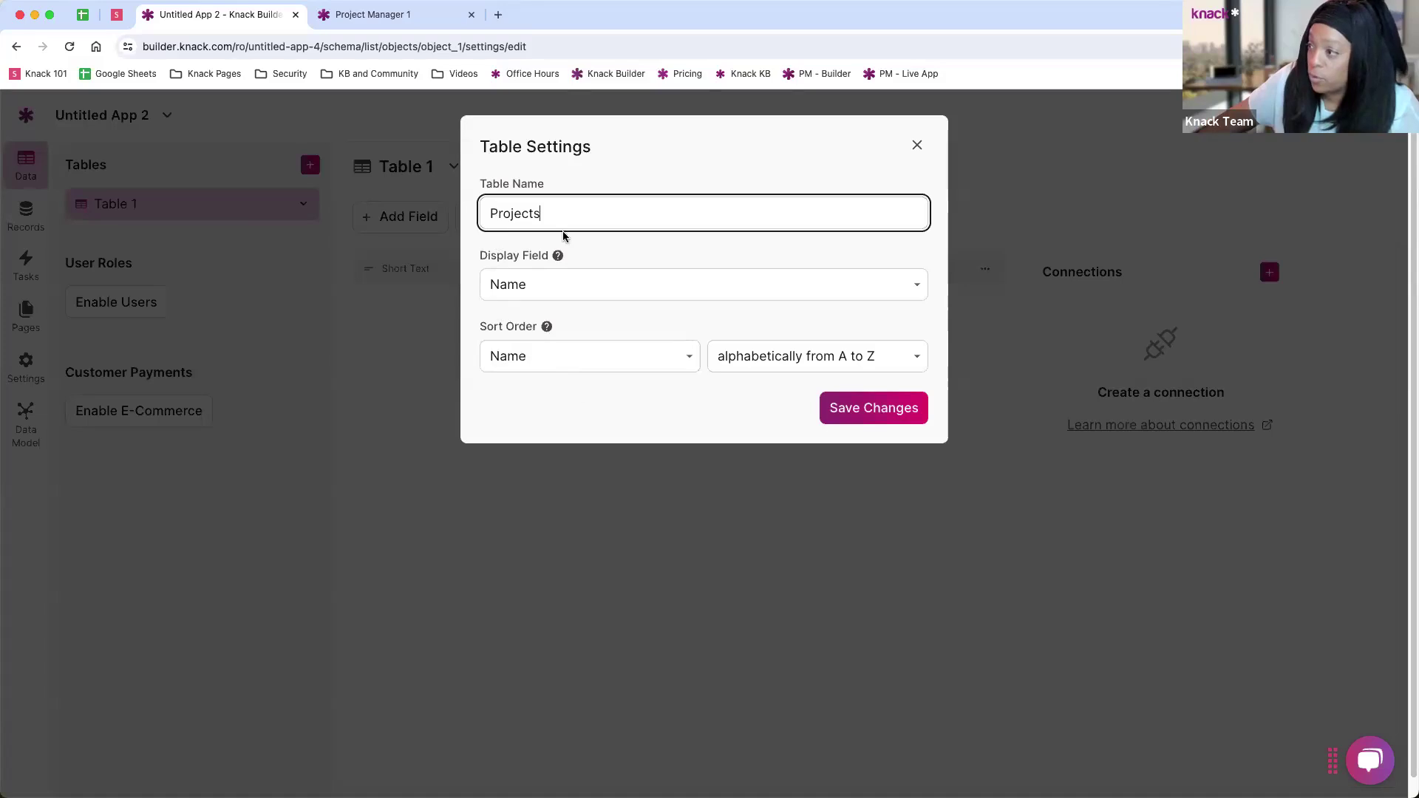
pyautogui.click(859, 420)
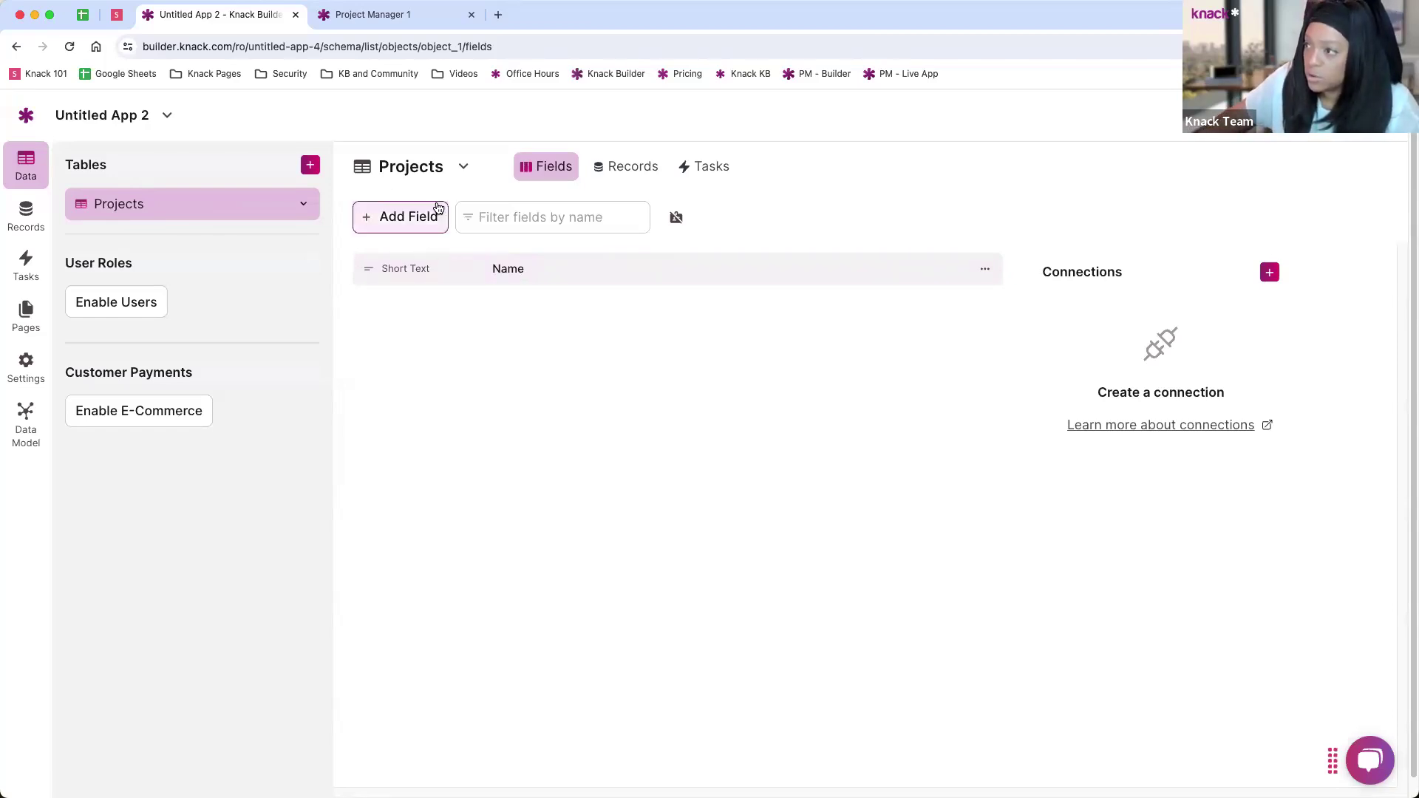
pyautogui.click(413, 220)
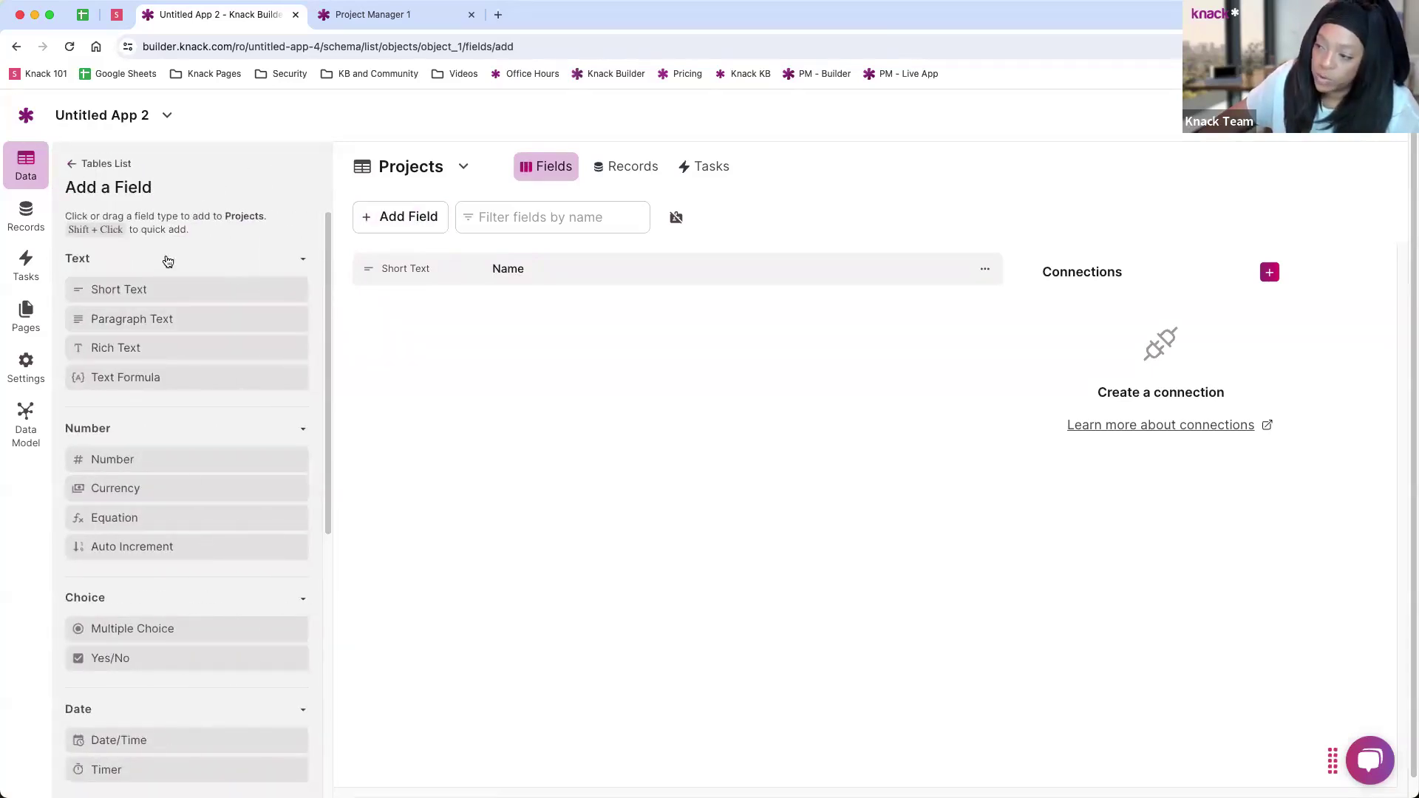
pyautogui.scroll(-10, 205, 477)
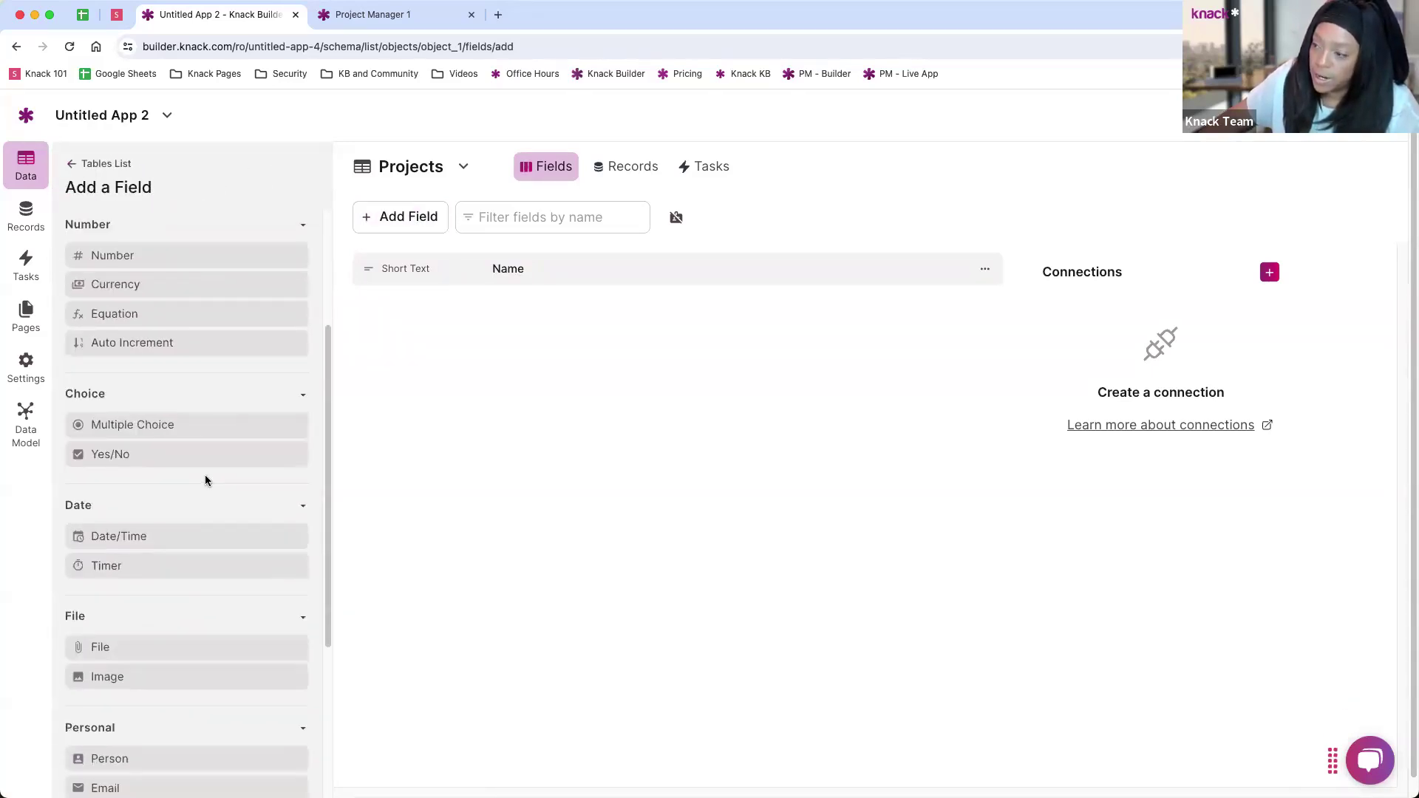
pyautogui.scroll(12, 204, 617)
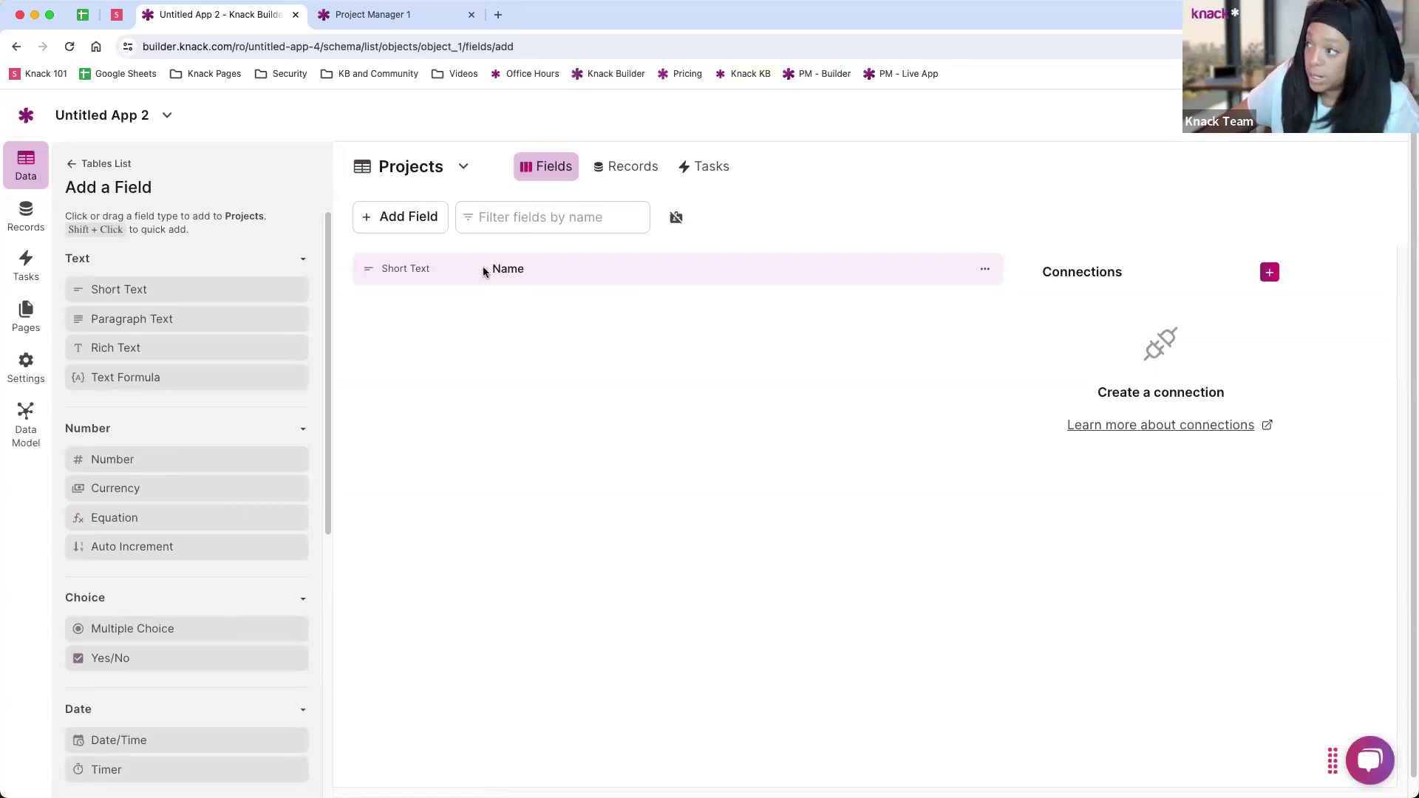
pyautogui.click(984, 270)
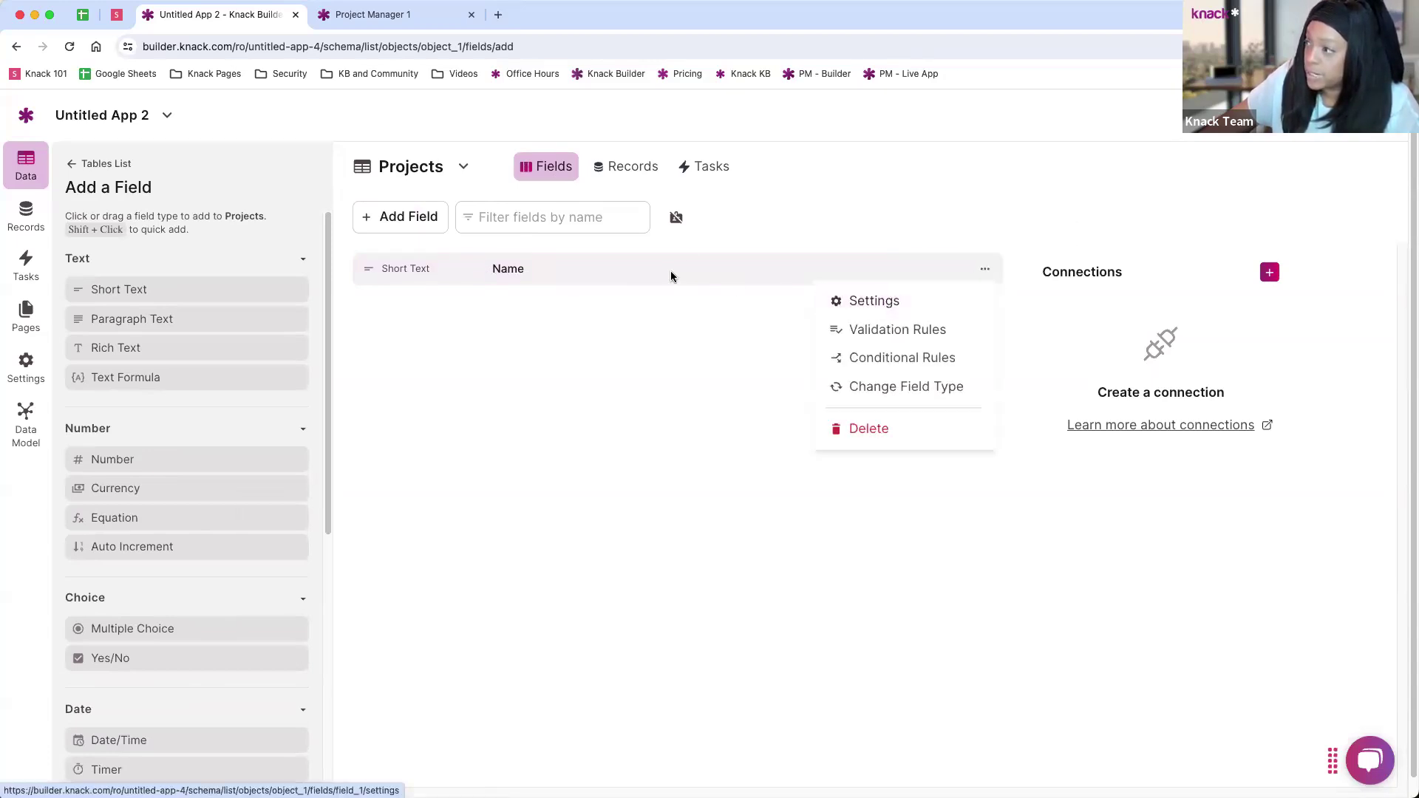
pyautogui.click(687, 258)
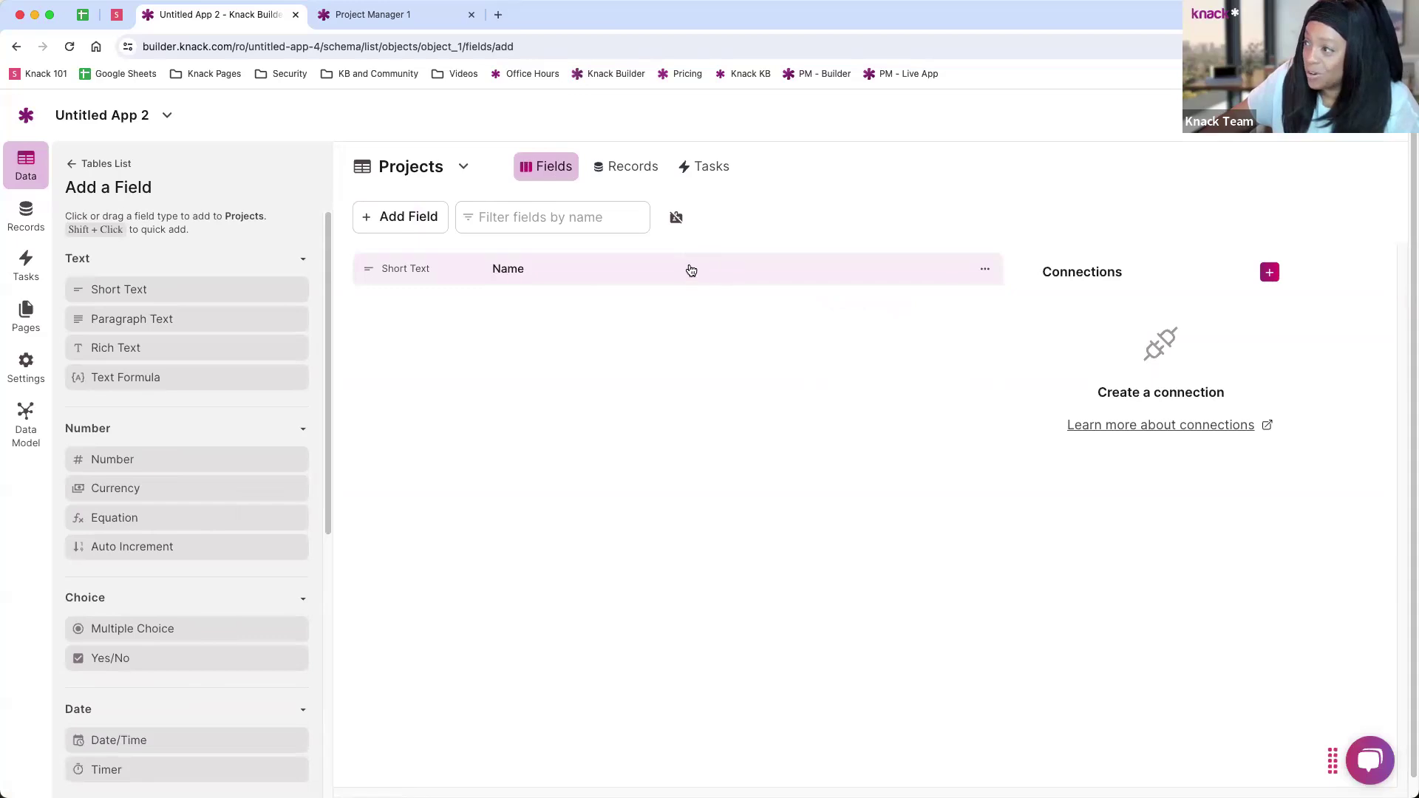
# Step: Rename the Projects table's Name field to 'Project Name'
pyautogui.click(691, 270)
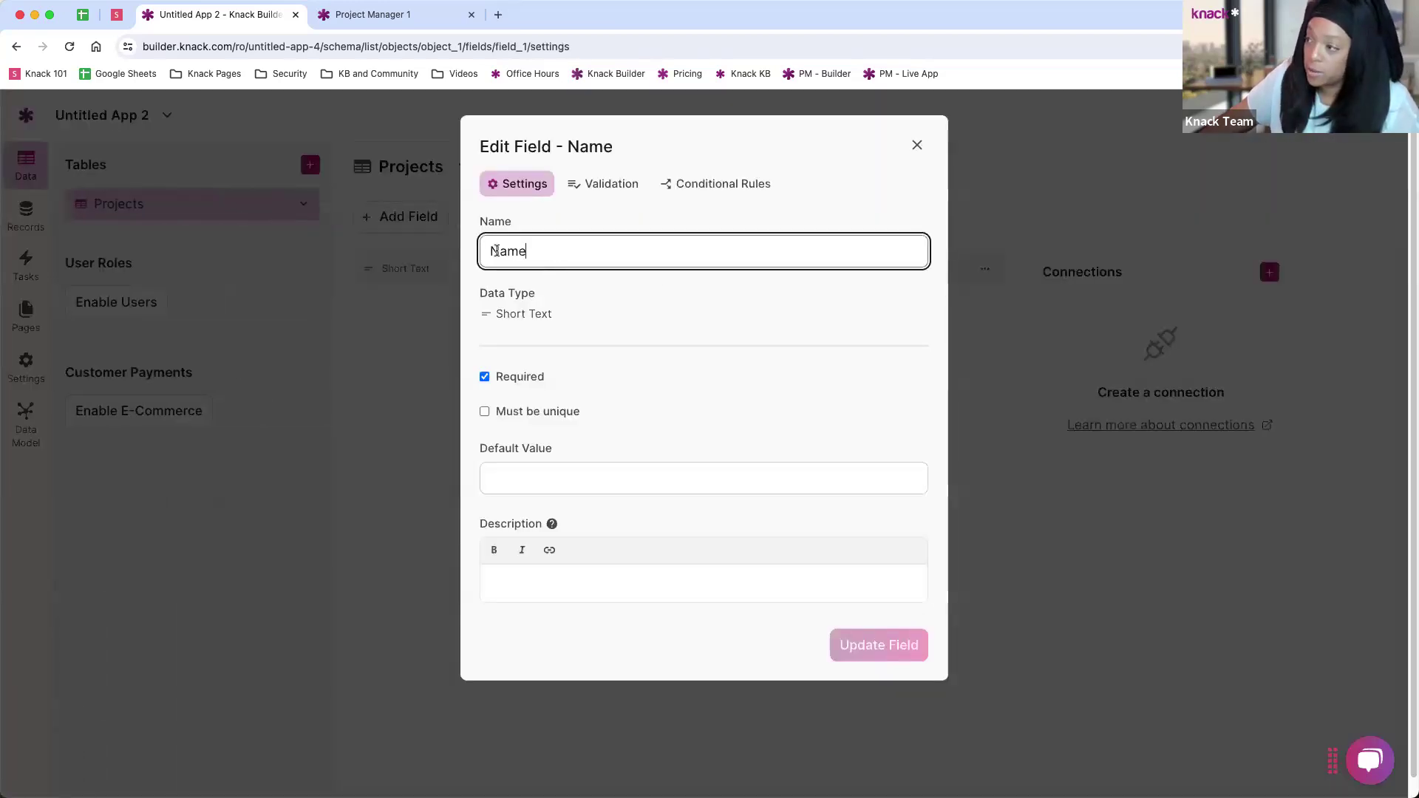
pyautogui.write('Project')
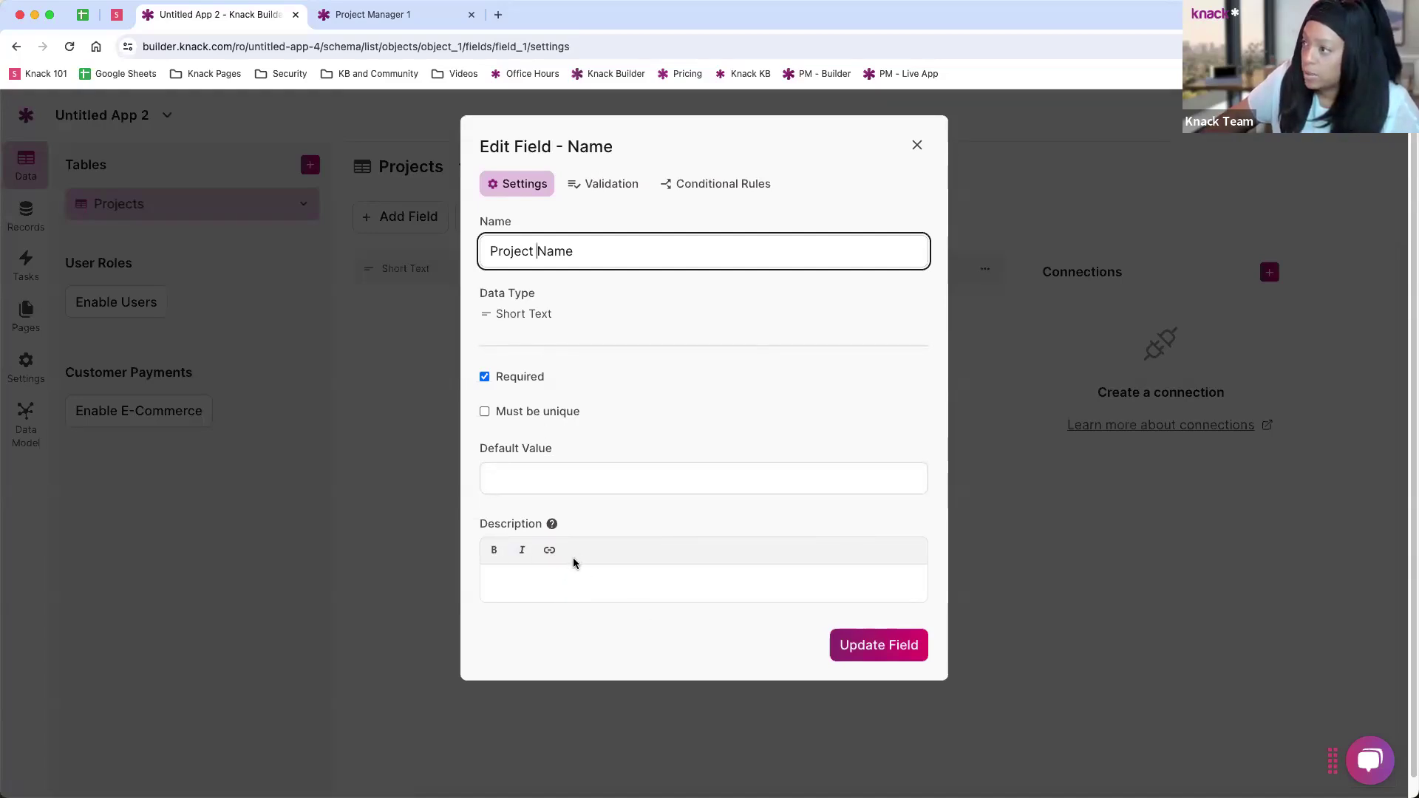
# Step: Try a 'Name contains' validation rule on the field, then untick Add validation rules again
pyautogui.click(619, 191)
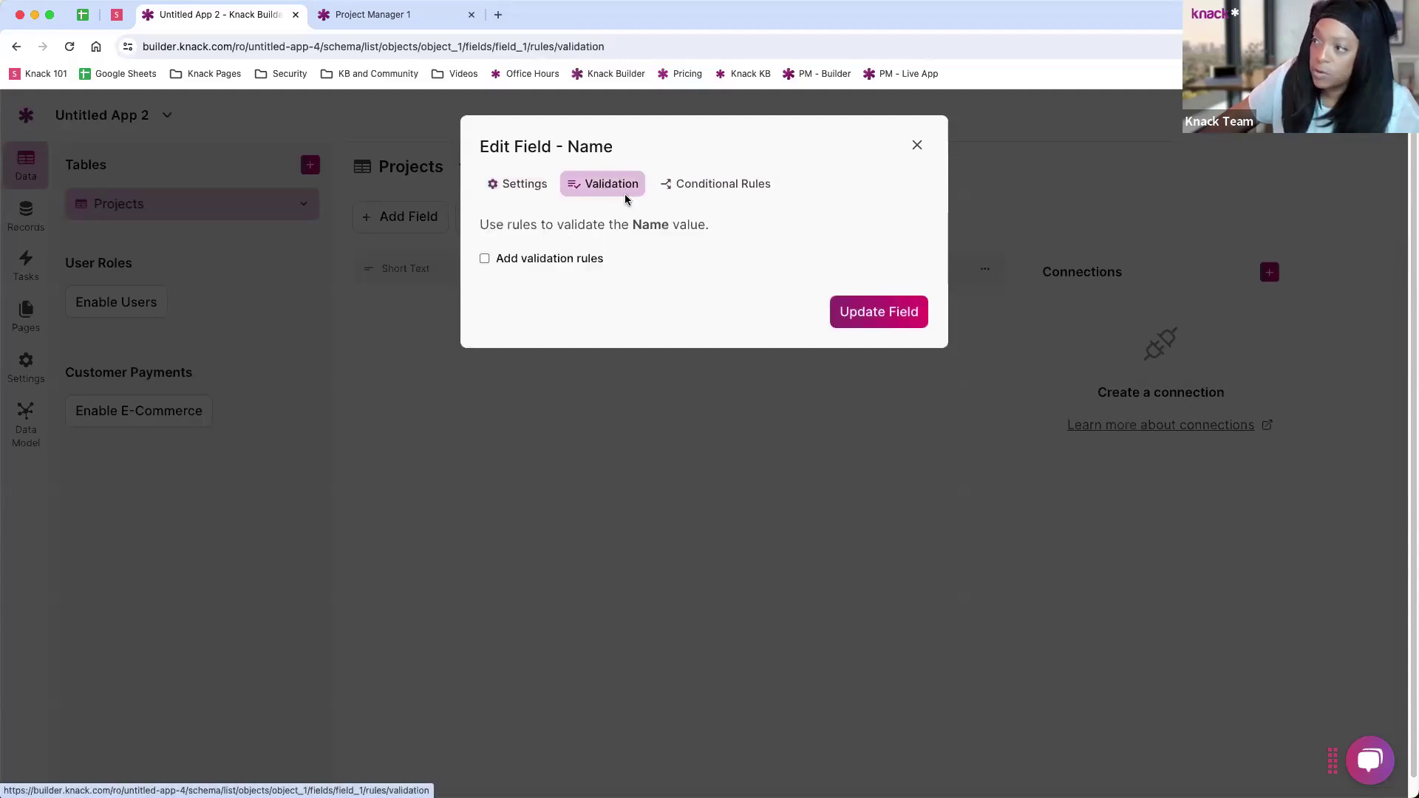
pyautogui.click(561, 261)
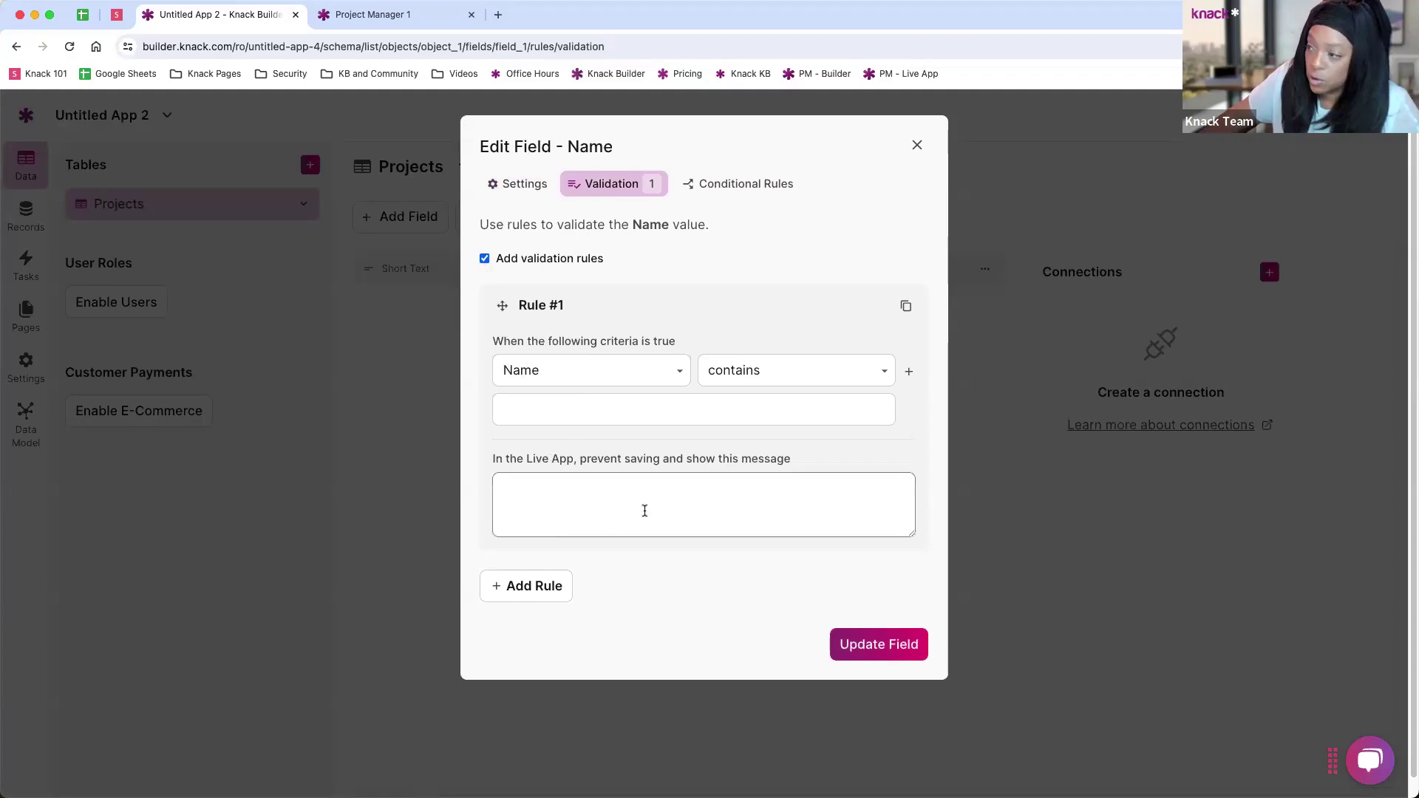
pyautogui.click(585, 383)
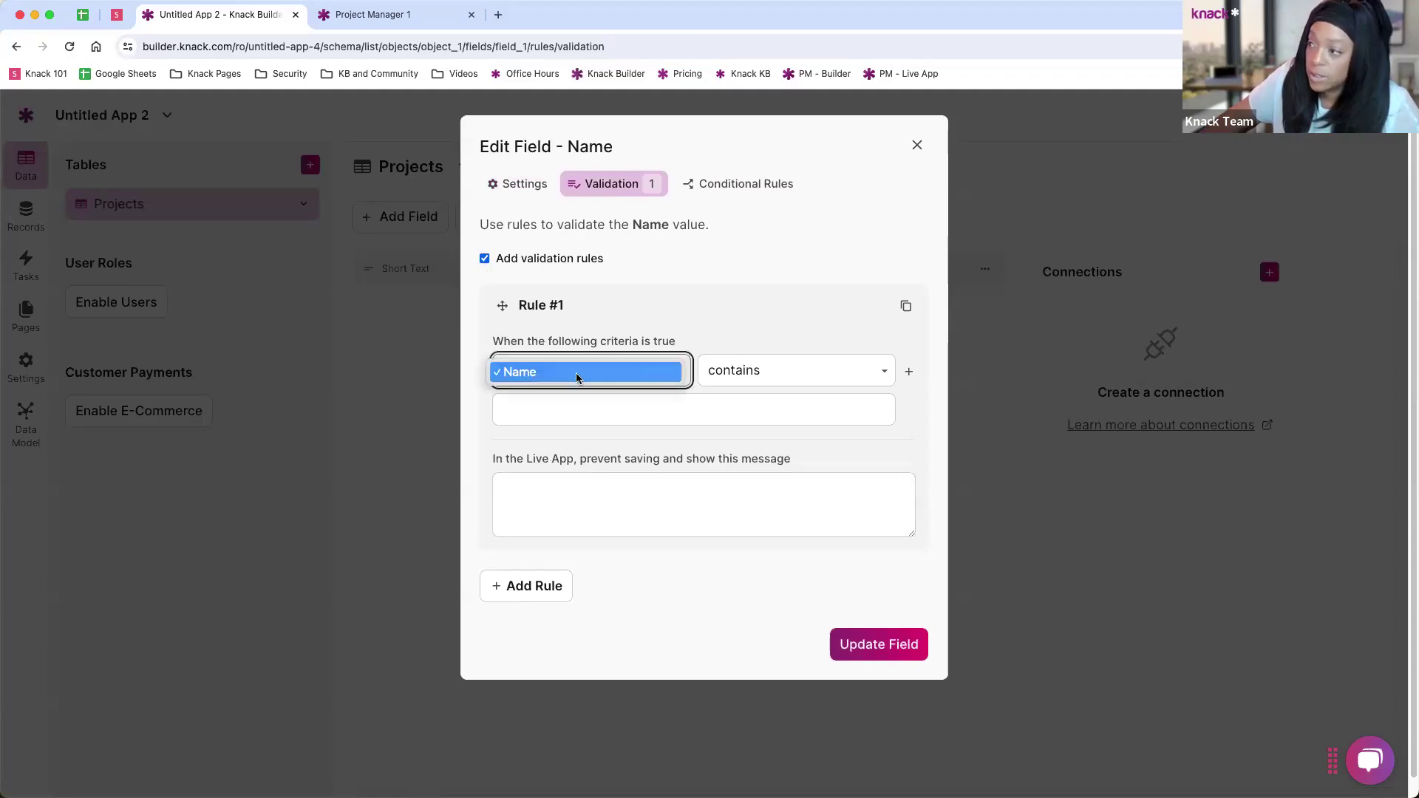
pyautogui.click(575, 372)
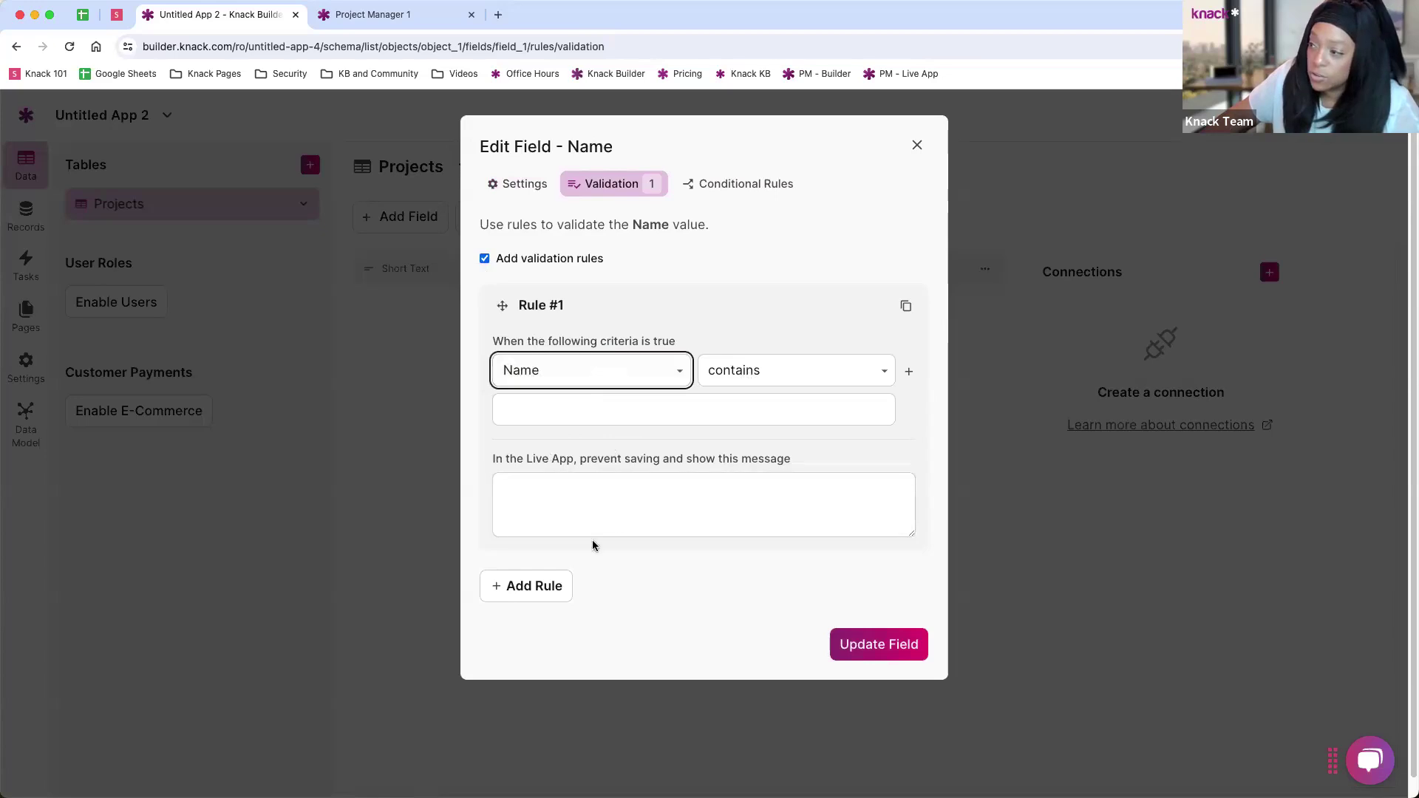
pyautogui.click(484, 260)
# Step: Review the field's conditional rules, then save the field as Project Name from Settings
pyautogui.click(704, 189)
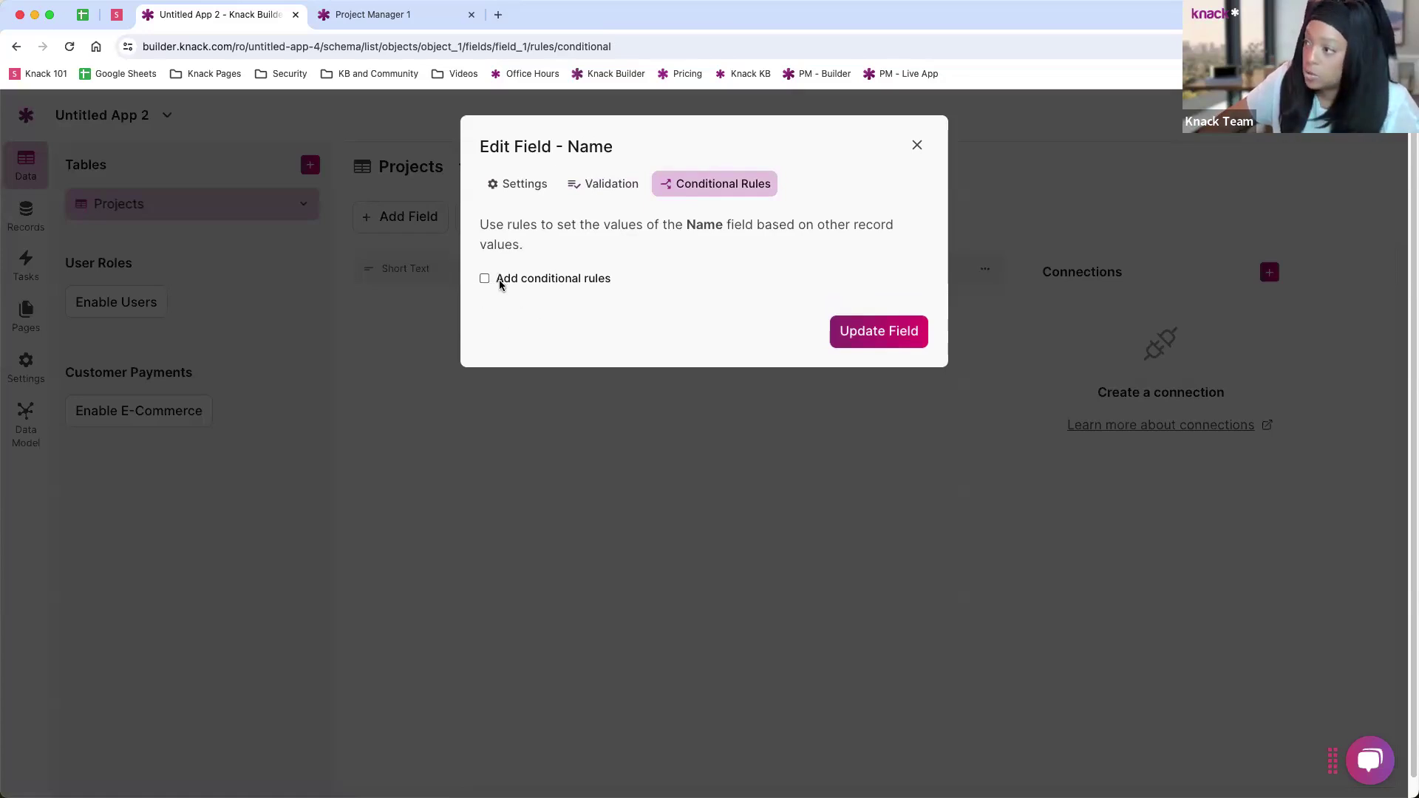
pyautogui.click(538, 183)
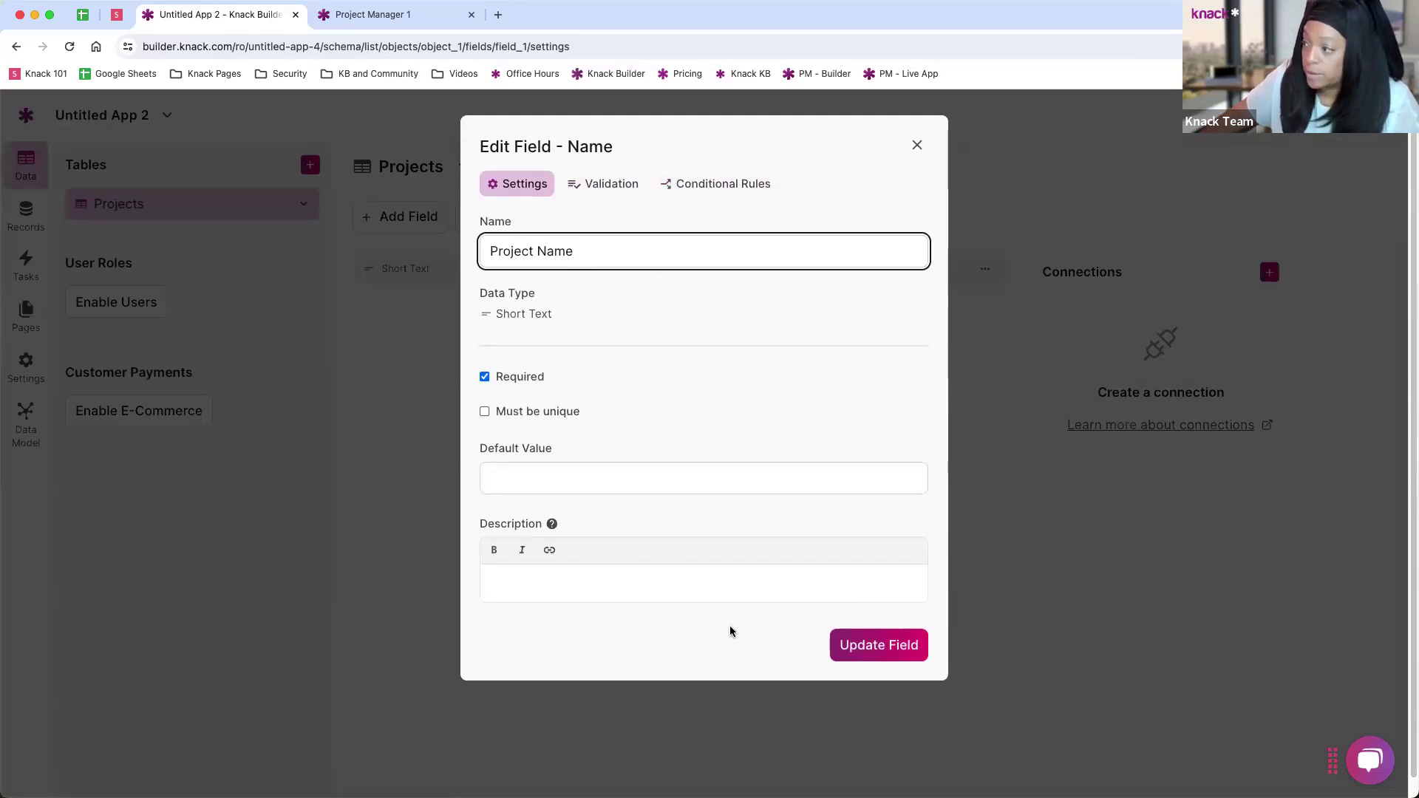
pyautogui.click(879, 649)
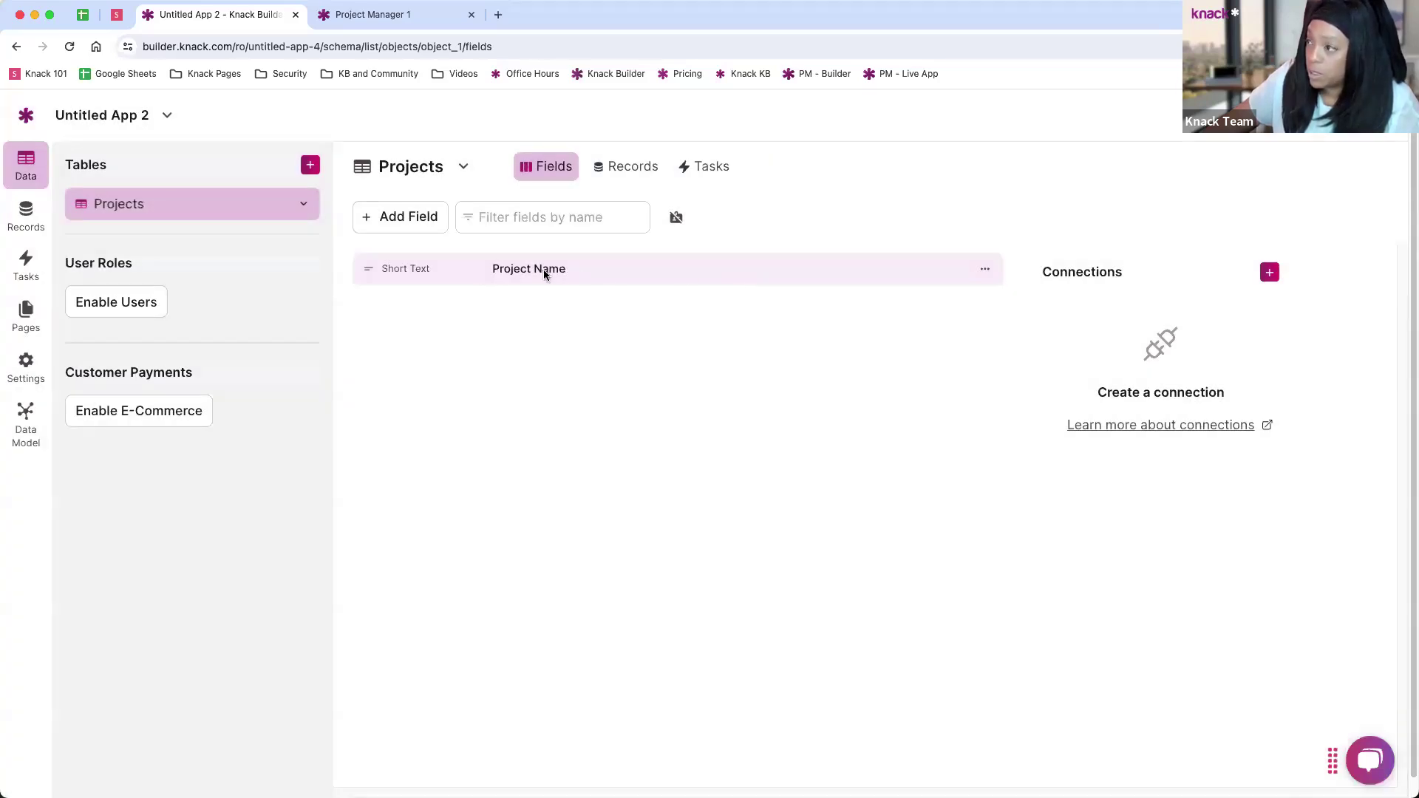
# Step: Add a Paragraph Text field named 'Details' to the Projects table
pyautogui.click(397, 230)
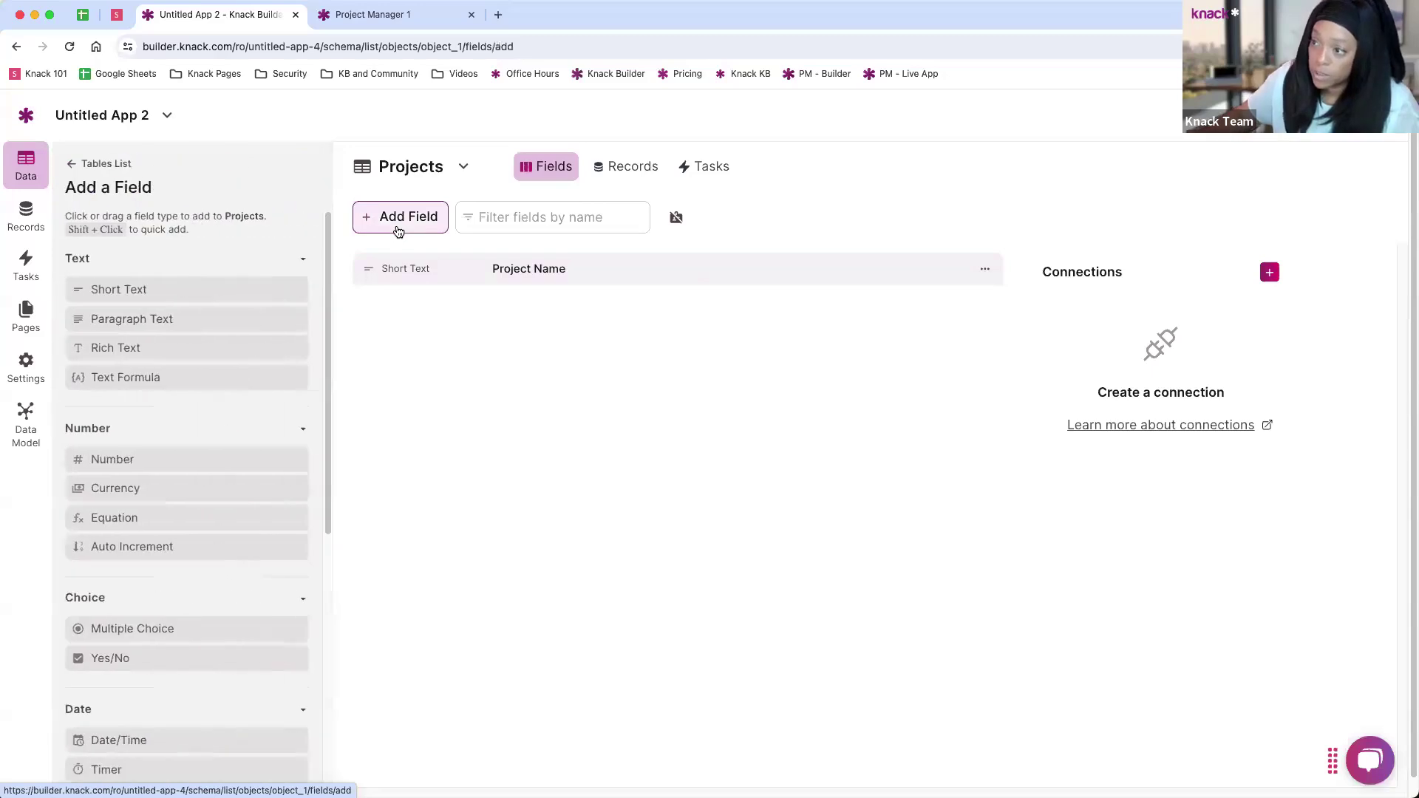
pyautogui.click(138, 320)
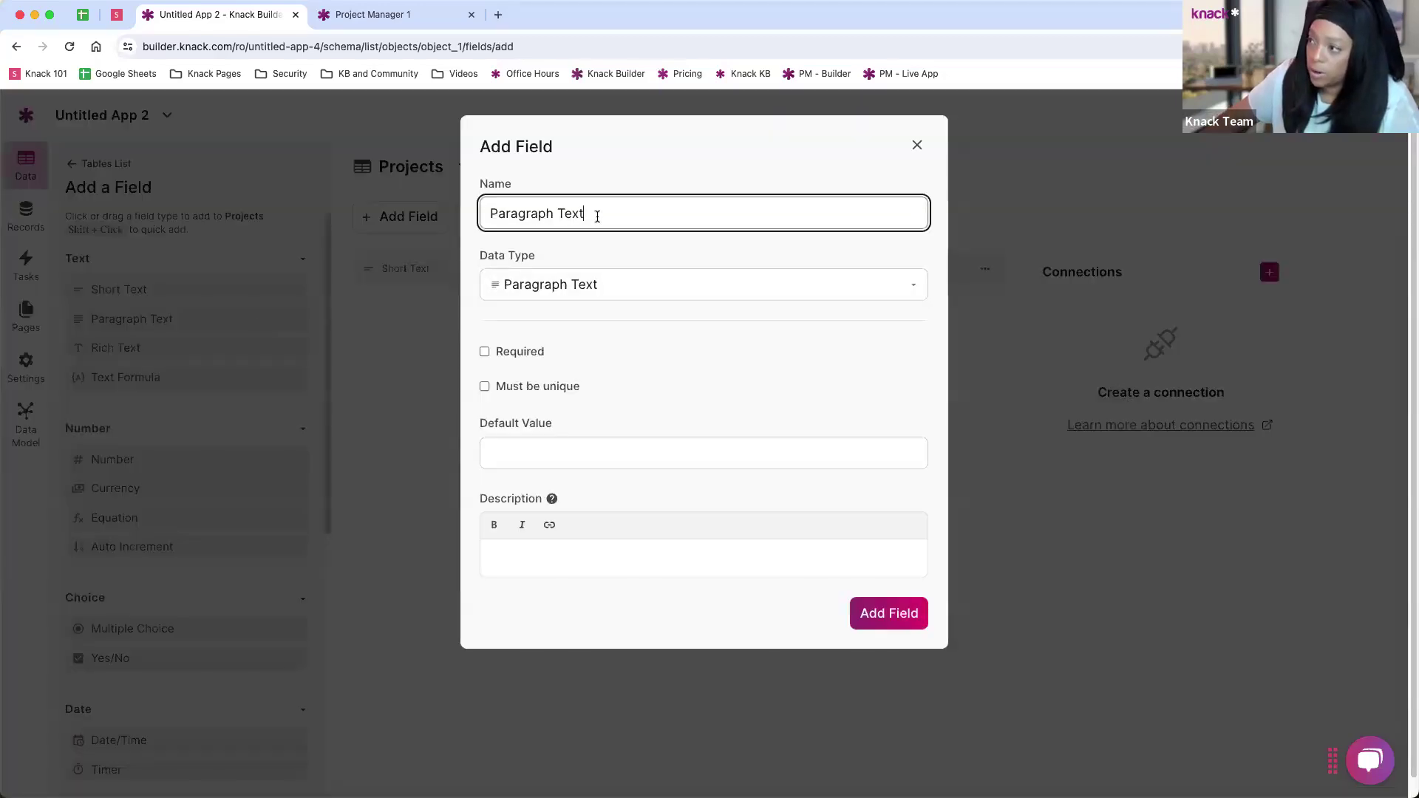
pyautogui.moveTo(597, 215); pyautogui.dragTo(458, 214)
pyautogui.write('De')
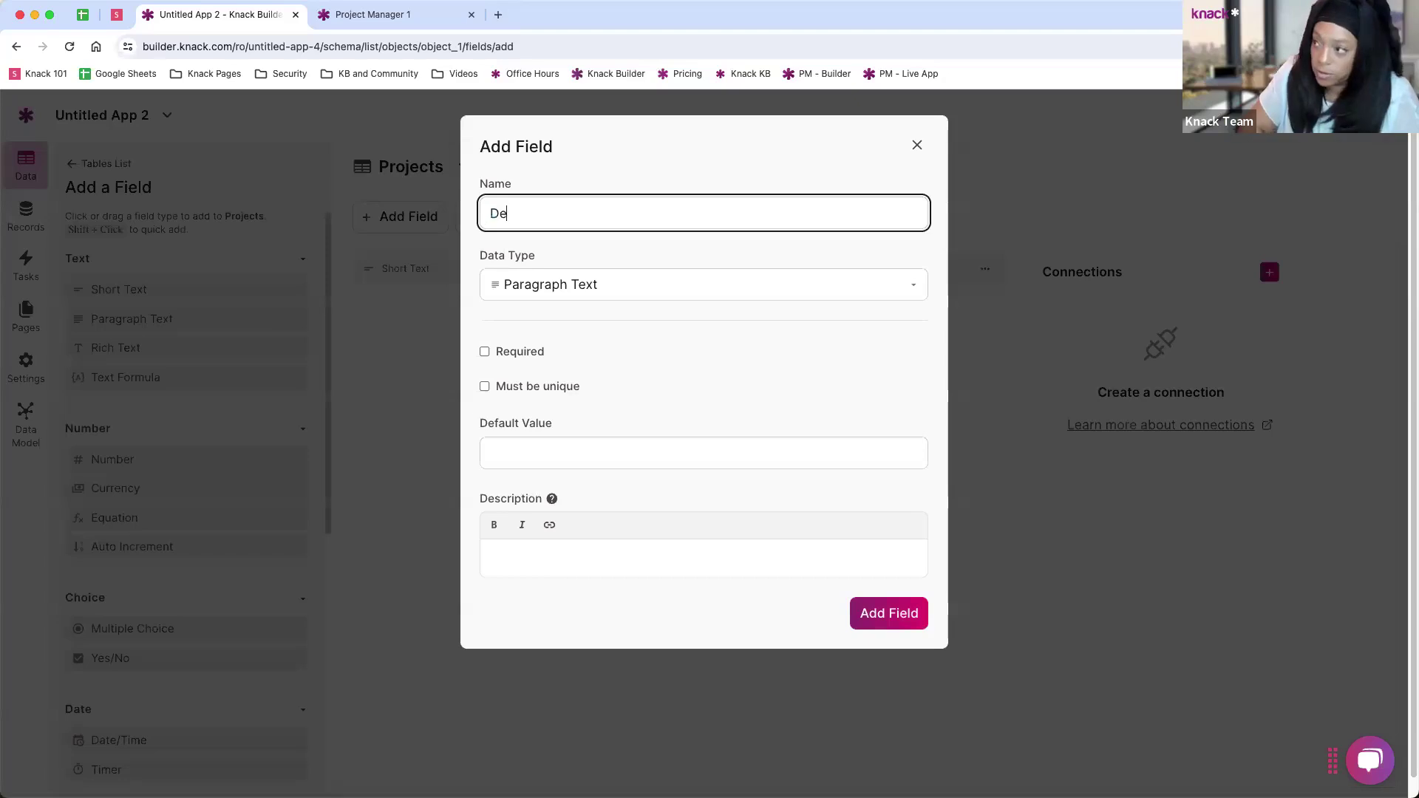
pyautogui.write('tails')
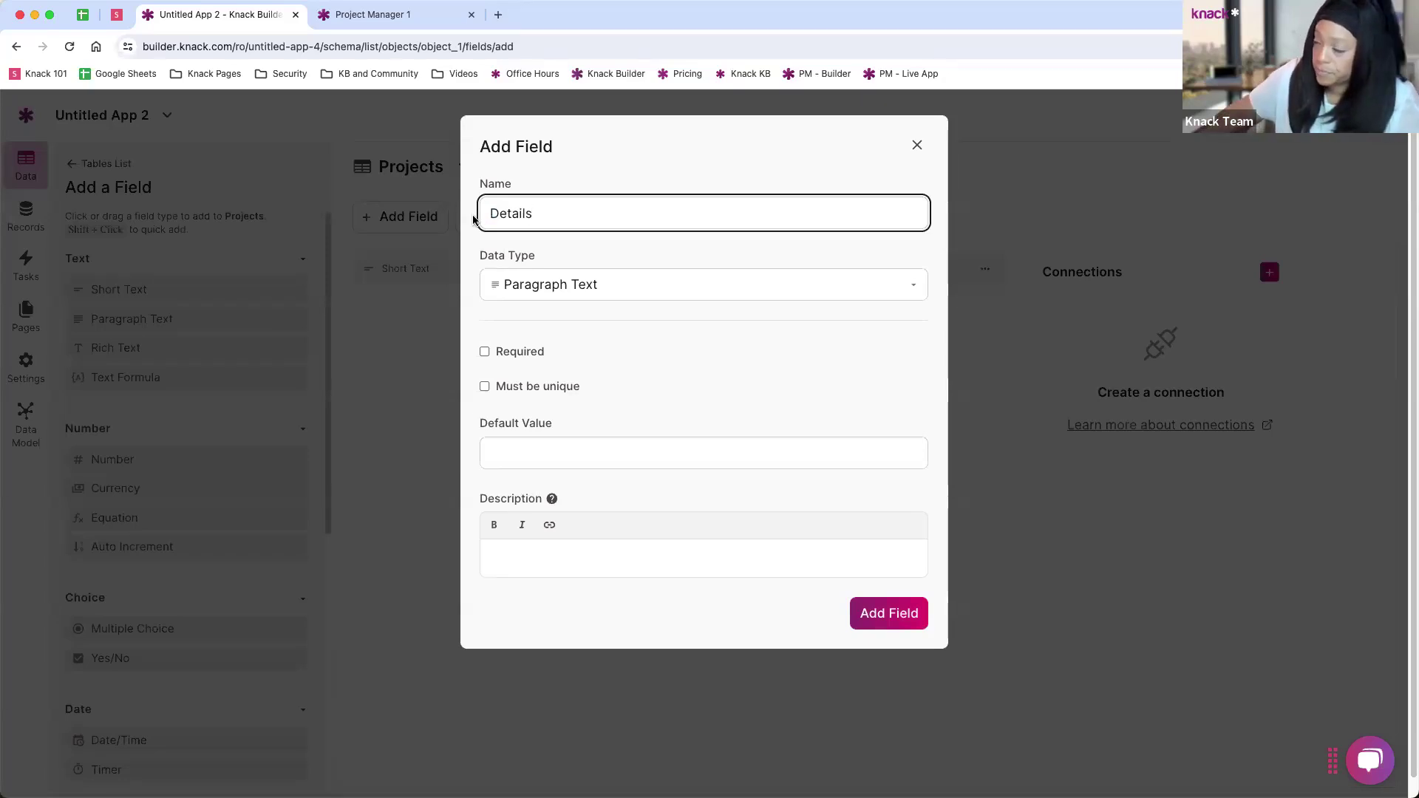
pyautogui.click(888, 618)
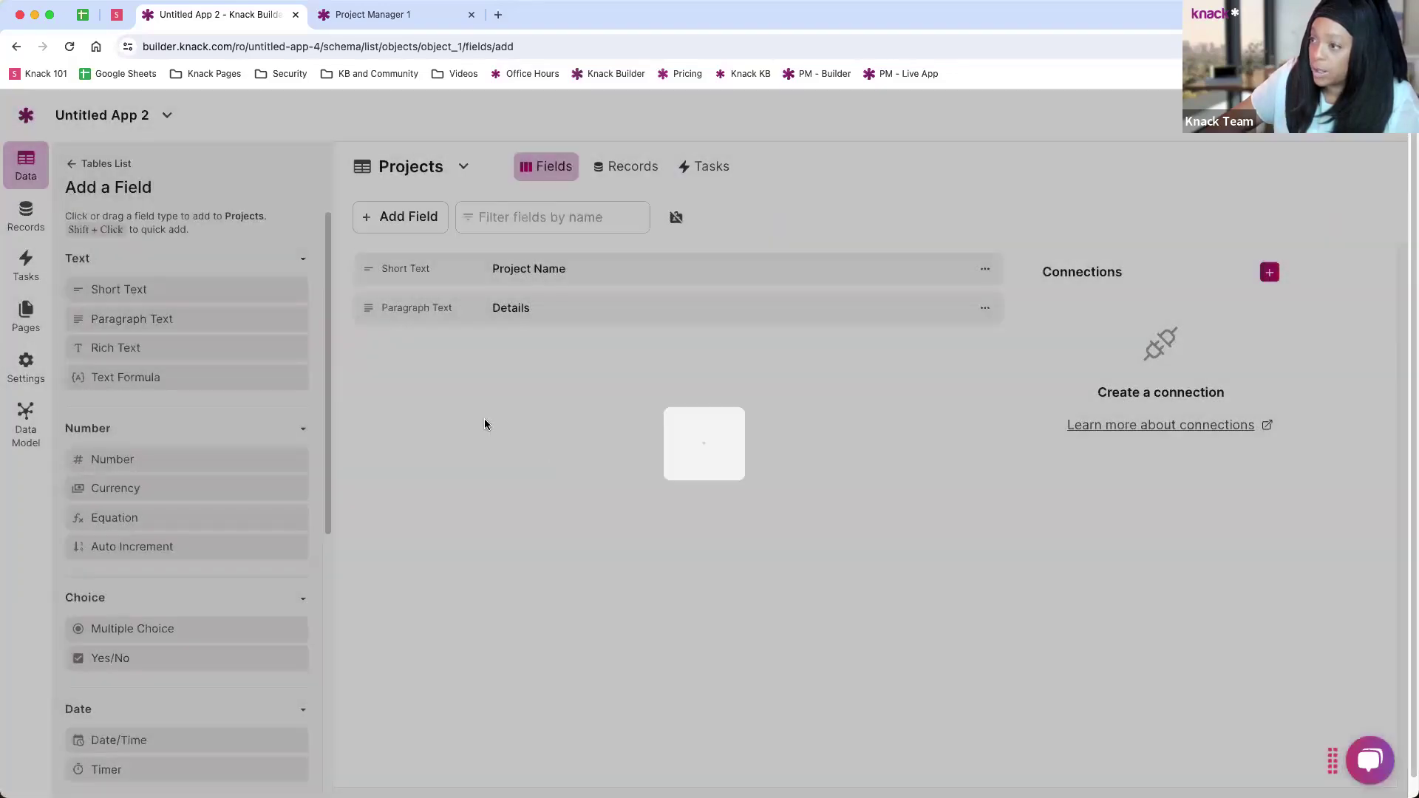
pyautogui.scroll(-2, 188, 445)
pyautogui.scroll(-1, 183, 445)
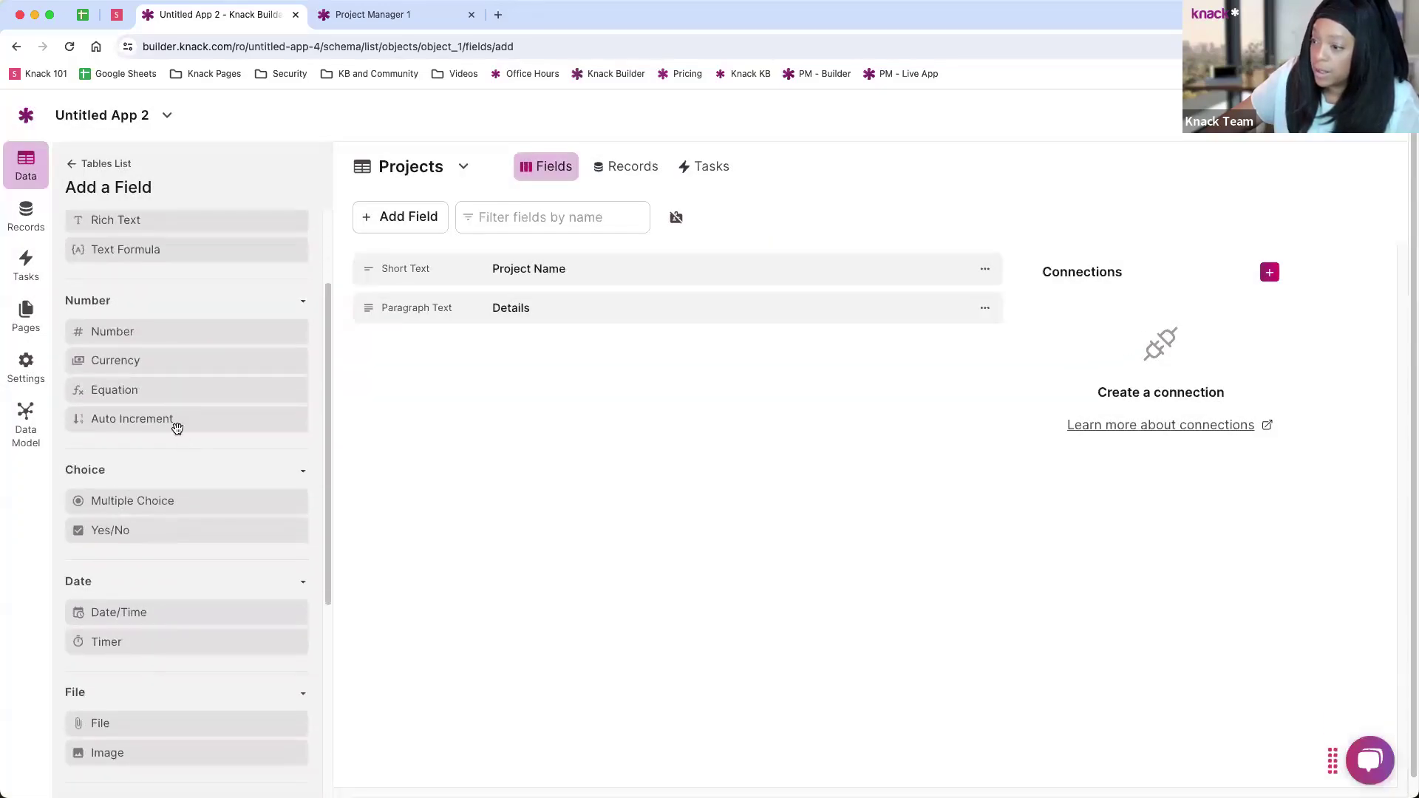
# Step: Add a Date/Time field named 'Start Date' with default date None
pyautogui.click(168, 615)
pyautogui.press('super+a')
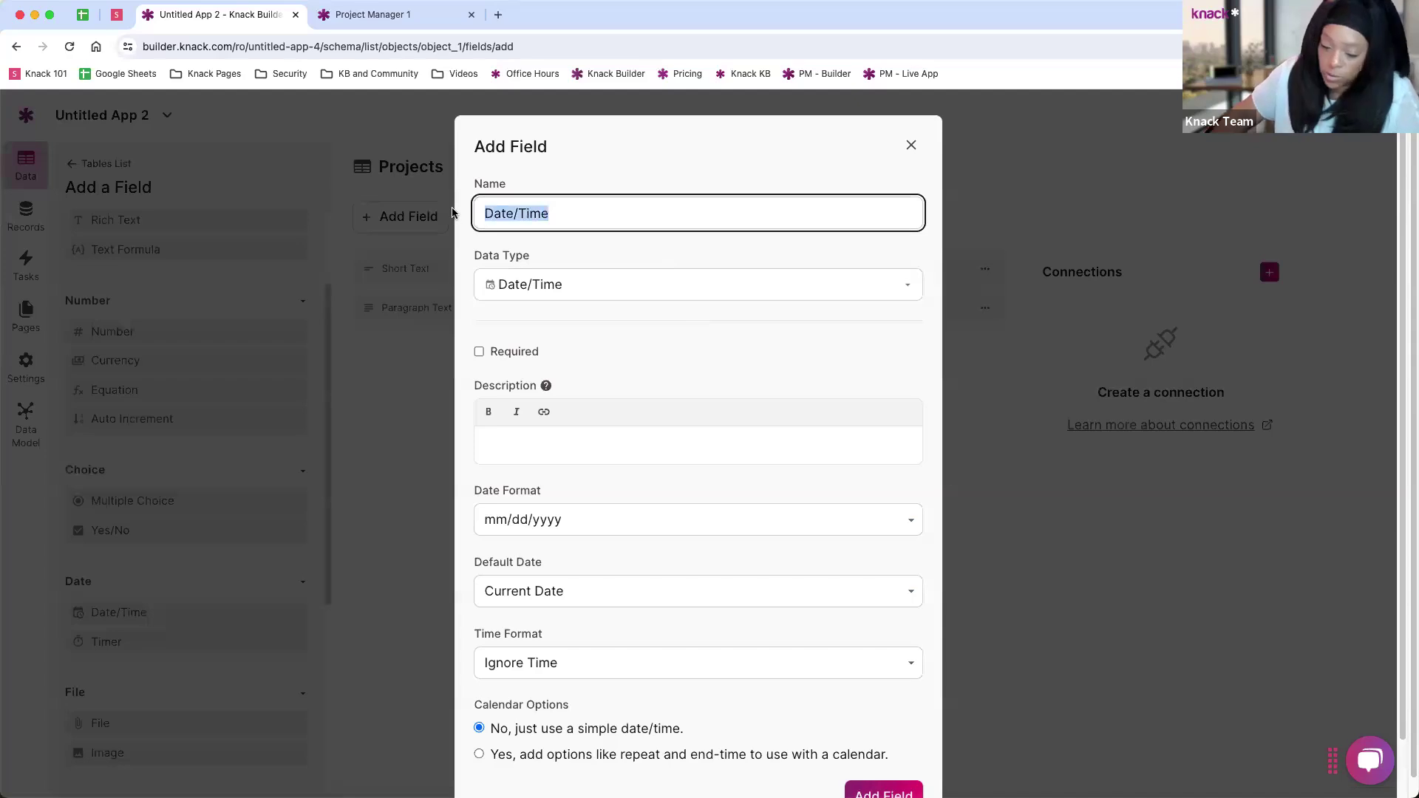
pyautogui.write('Start Date')
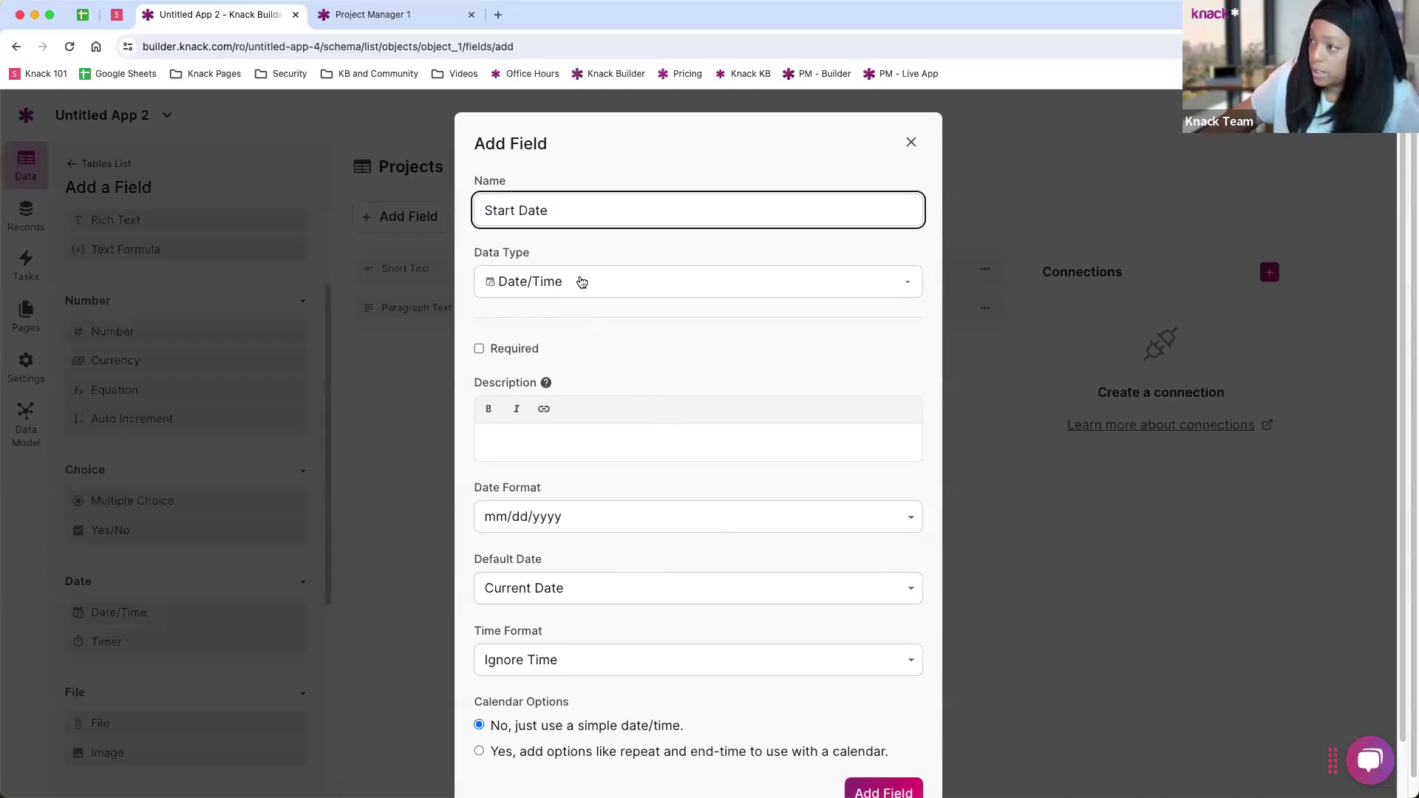
pyautogui.scroll(-2, 582, 310)
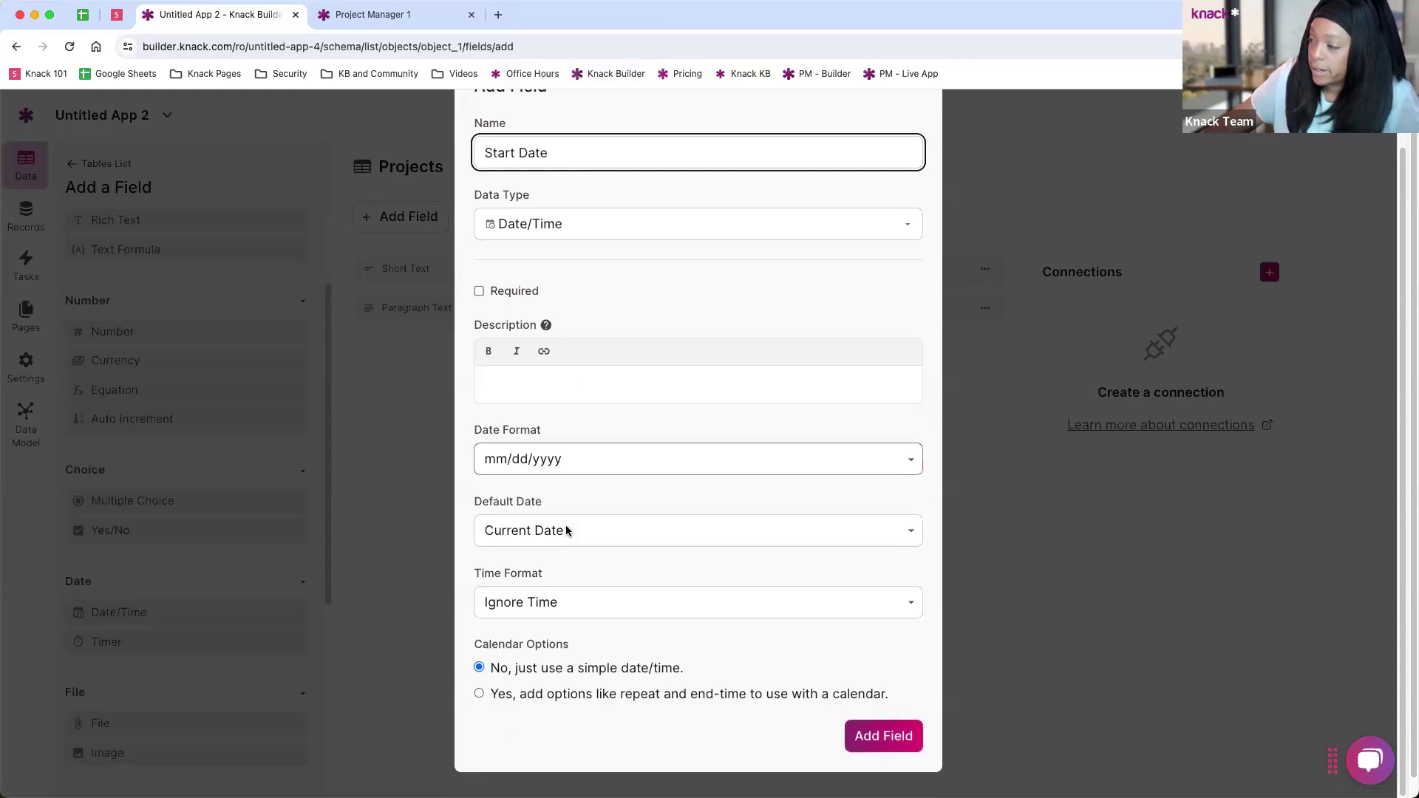
pyautogui.click(571, 533)
pyautogui.click(569, 548)
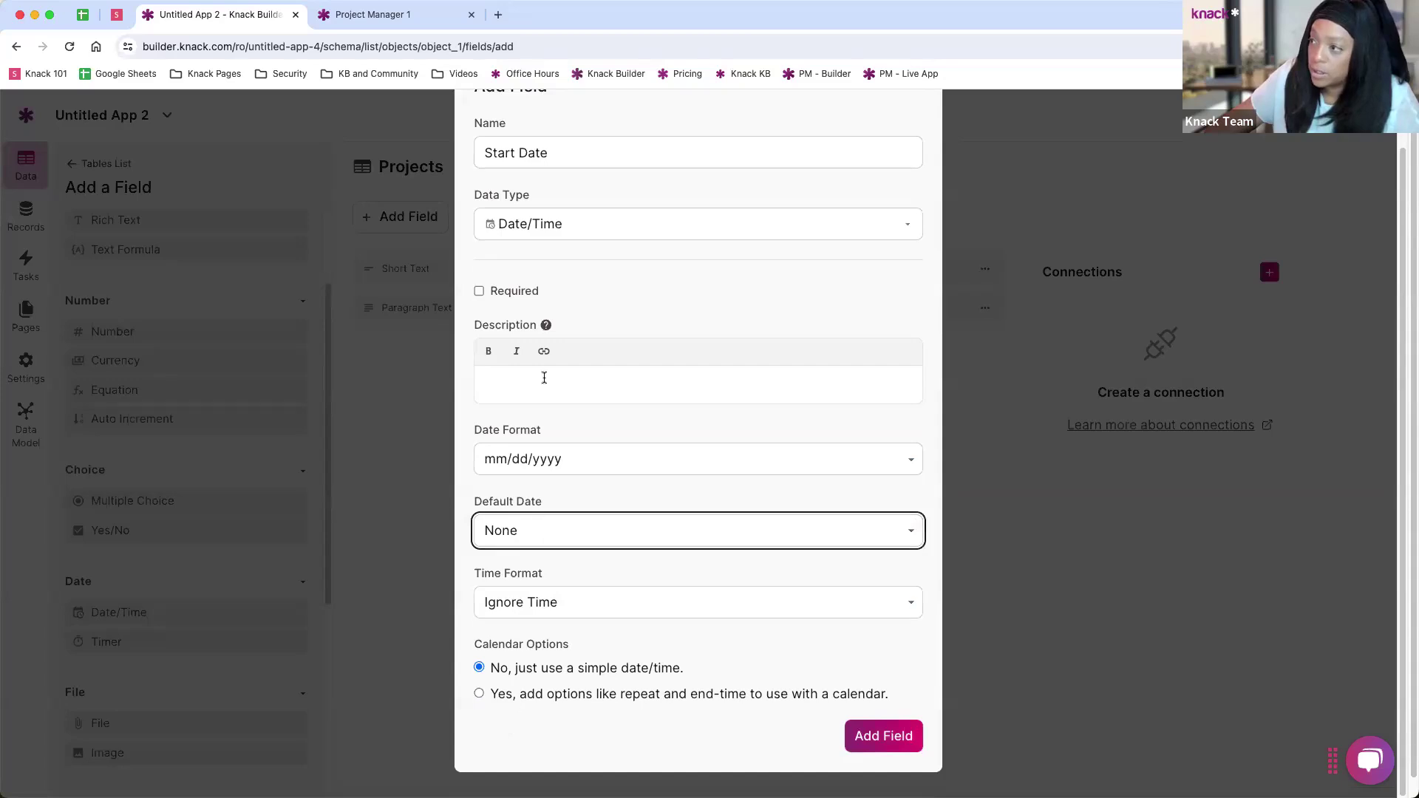
pyautogui.scroll(2, 543, 376)
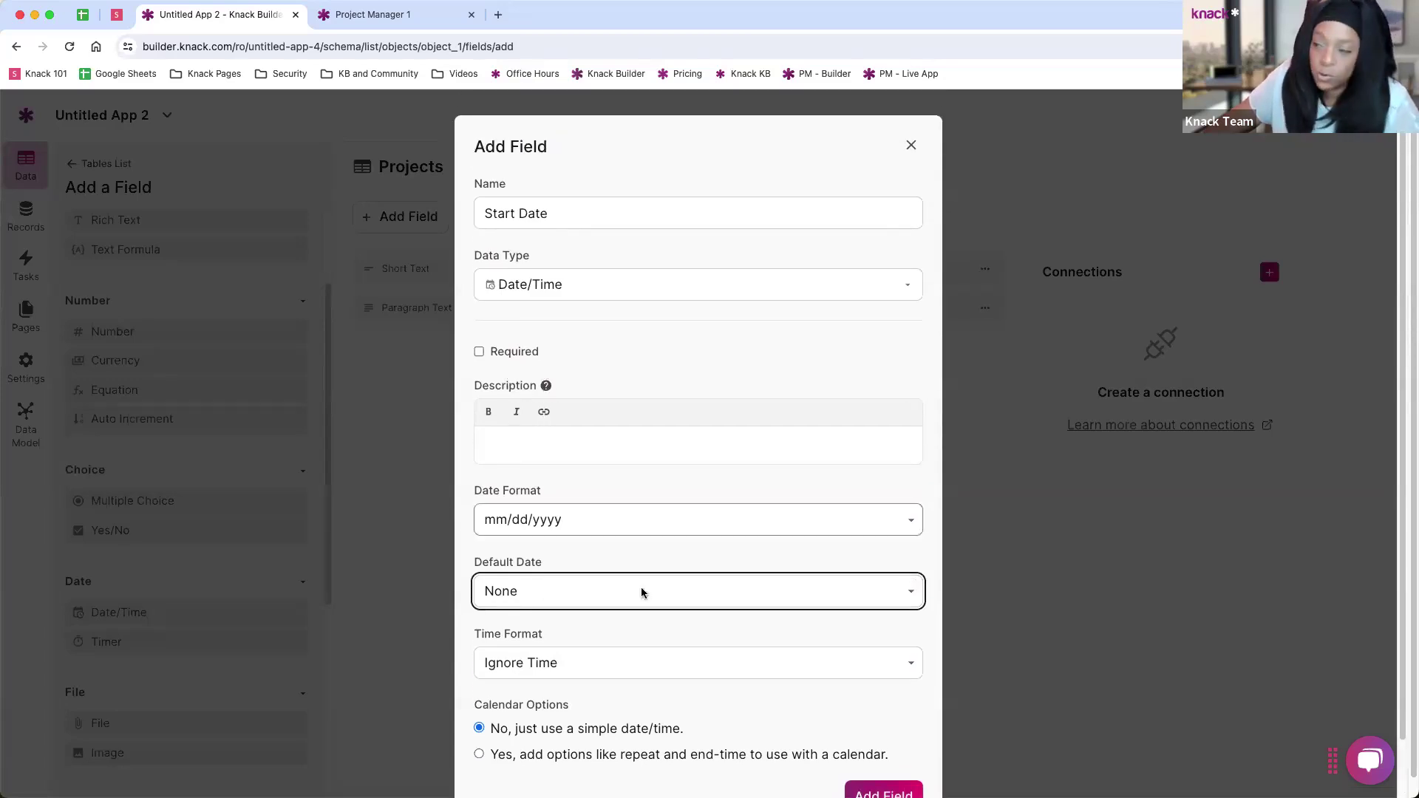
pyautogui.scroll(-2, 915, 688)
pyautogui.click(899, 736)
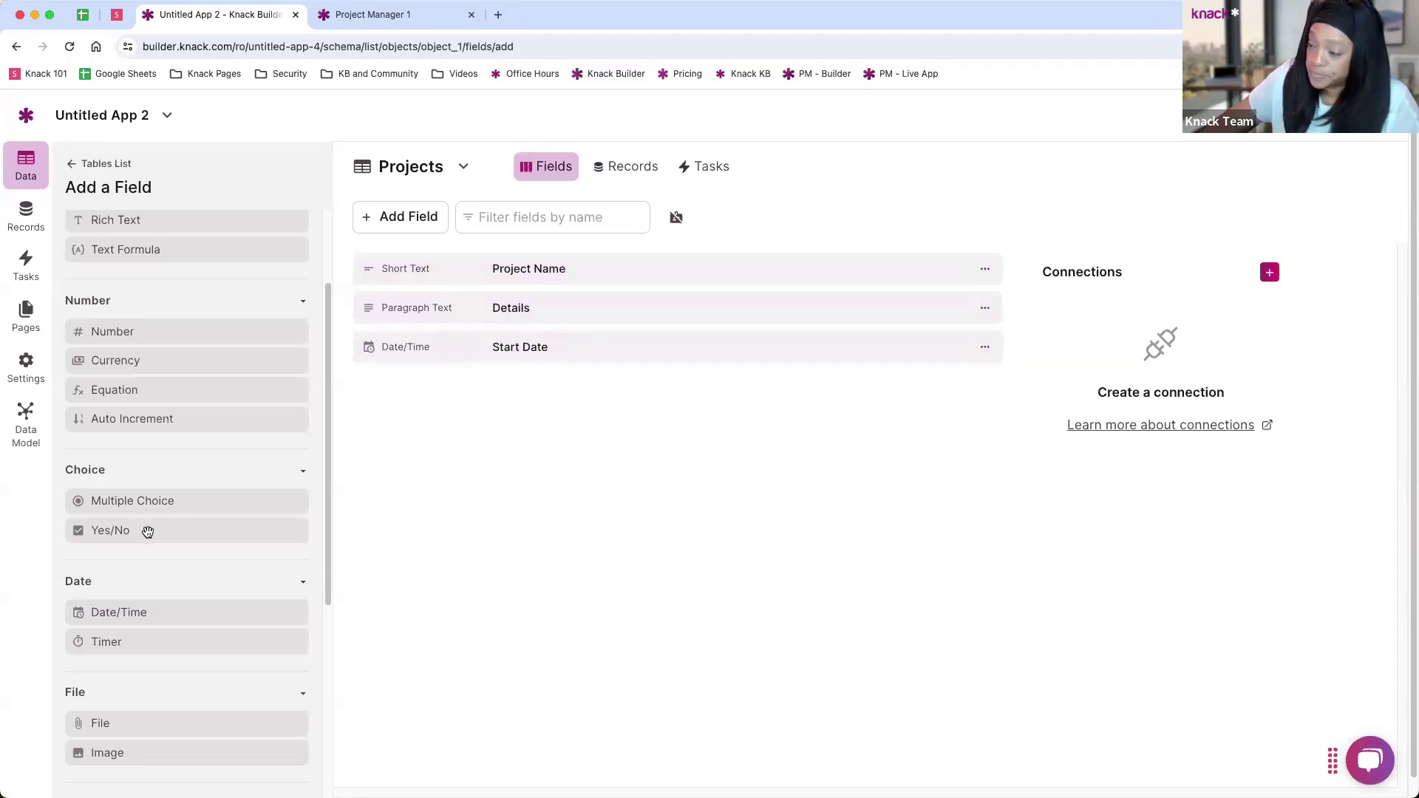
# Step: Add a second Date/Time field named 'Due Date' with default date None
pyautogui.click(139, 611)
pyautogui.moveTo(553, 214); pyautogui.dragTo(466, 212)
pyautogui.write('Due Date')
pyautogui.click(545, 590)
pyautogui.click(517, 612)
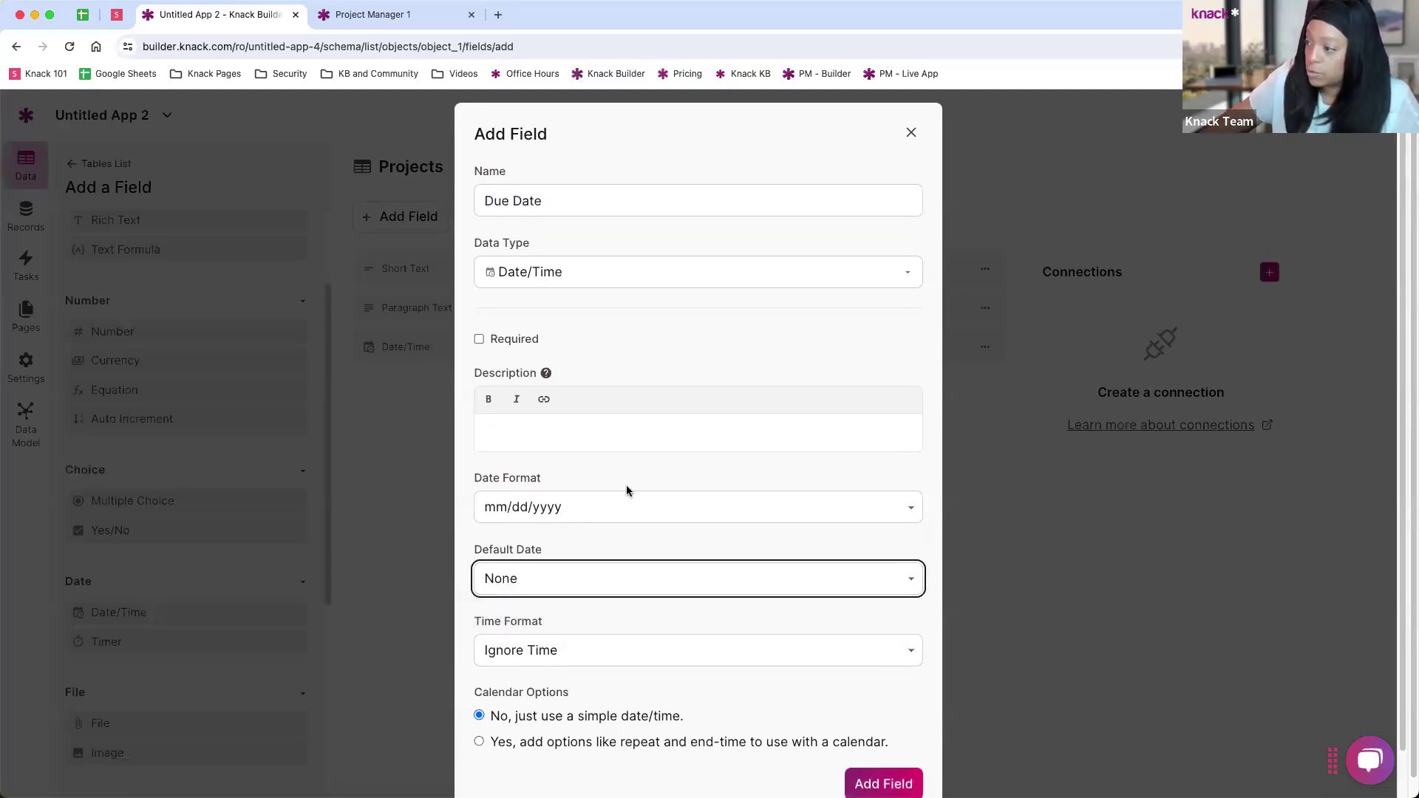
pyautogui.scroll(-1, 626, 486)
pyautogui.click(866, 742)
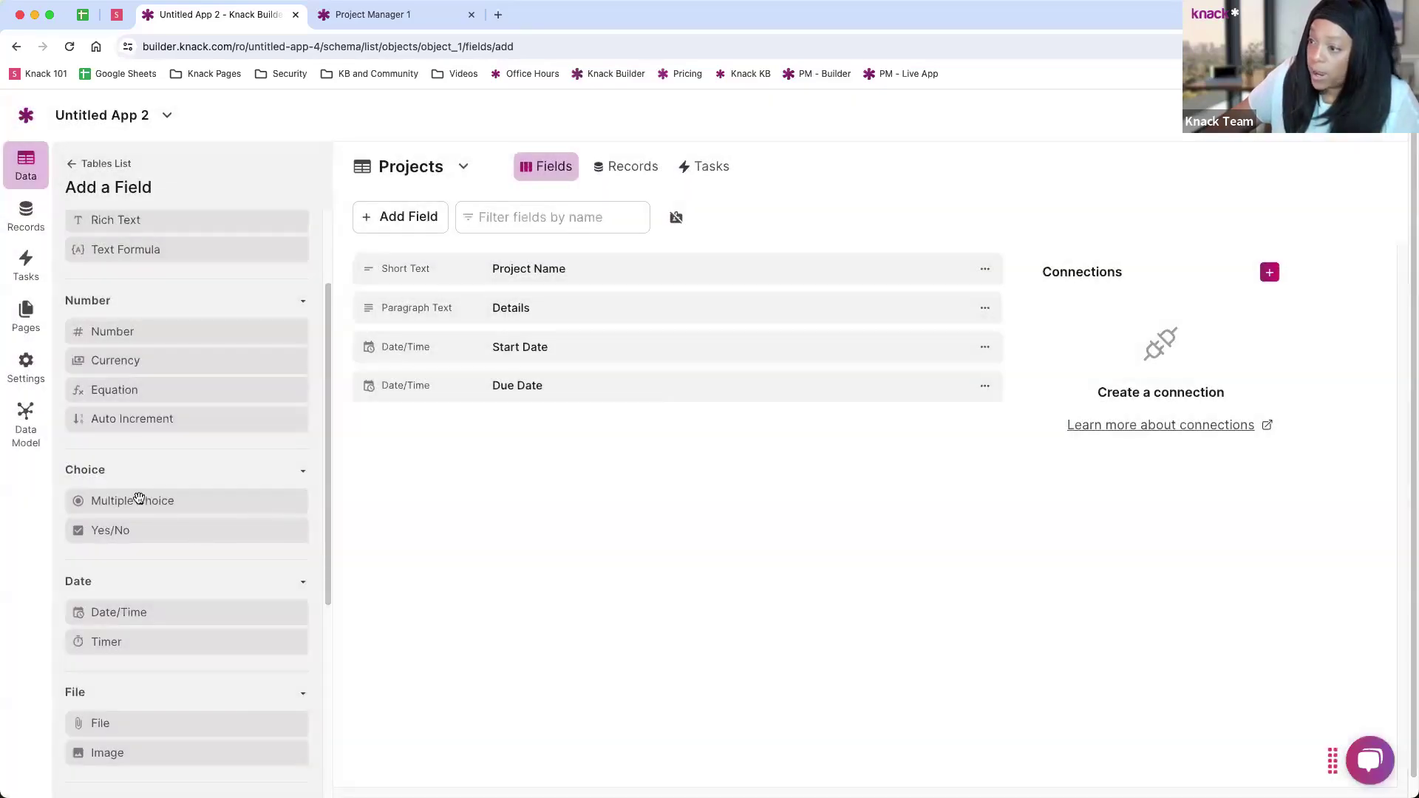
# Step: Create a Multiple Choice field 'Status' with options New, In Progress and Complete
pyautogui.click(138, 499)
pyautogui.moveTo(585, 213); pyautogui.dragTo(470, 222)
pyautogui.write('Status')
pyautogui.press('Tab')
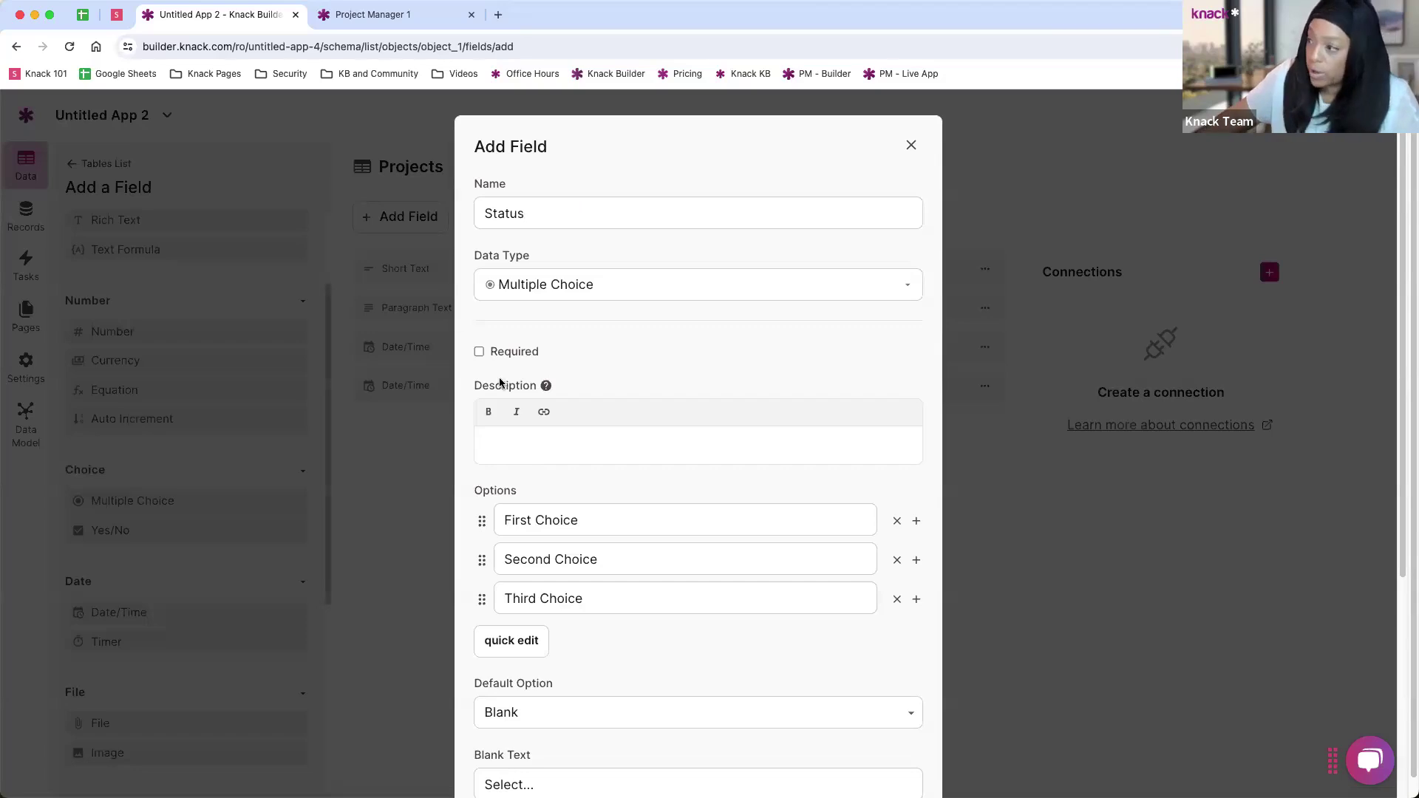
pyautogui.scroll(-2, 532, 573)
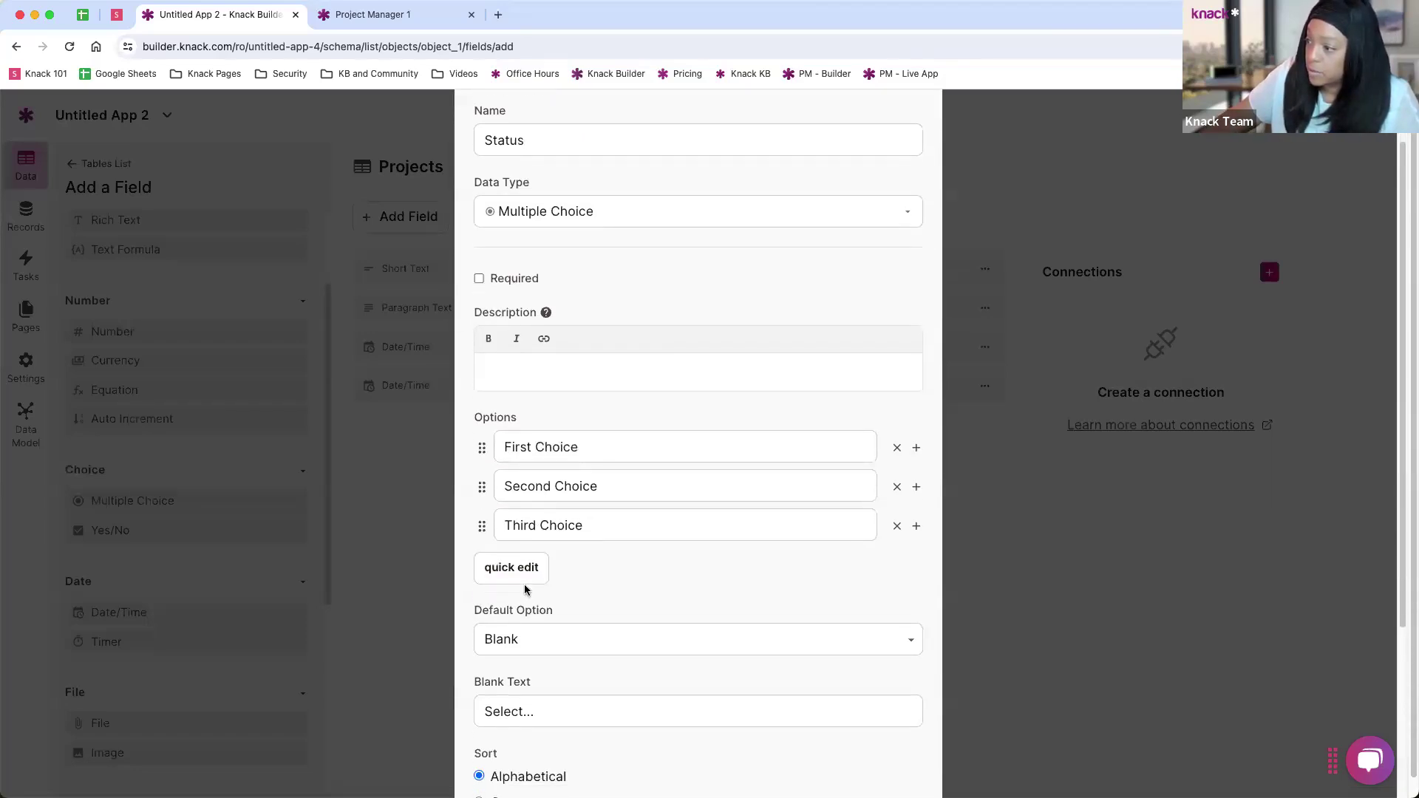
pyautogui.click(512, 569)
pyautogui.moveTo(572, 515); pyautogui.dragTo(485, 470)
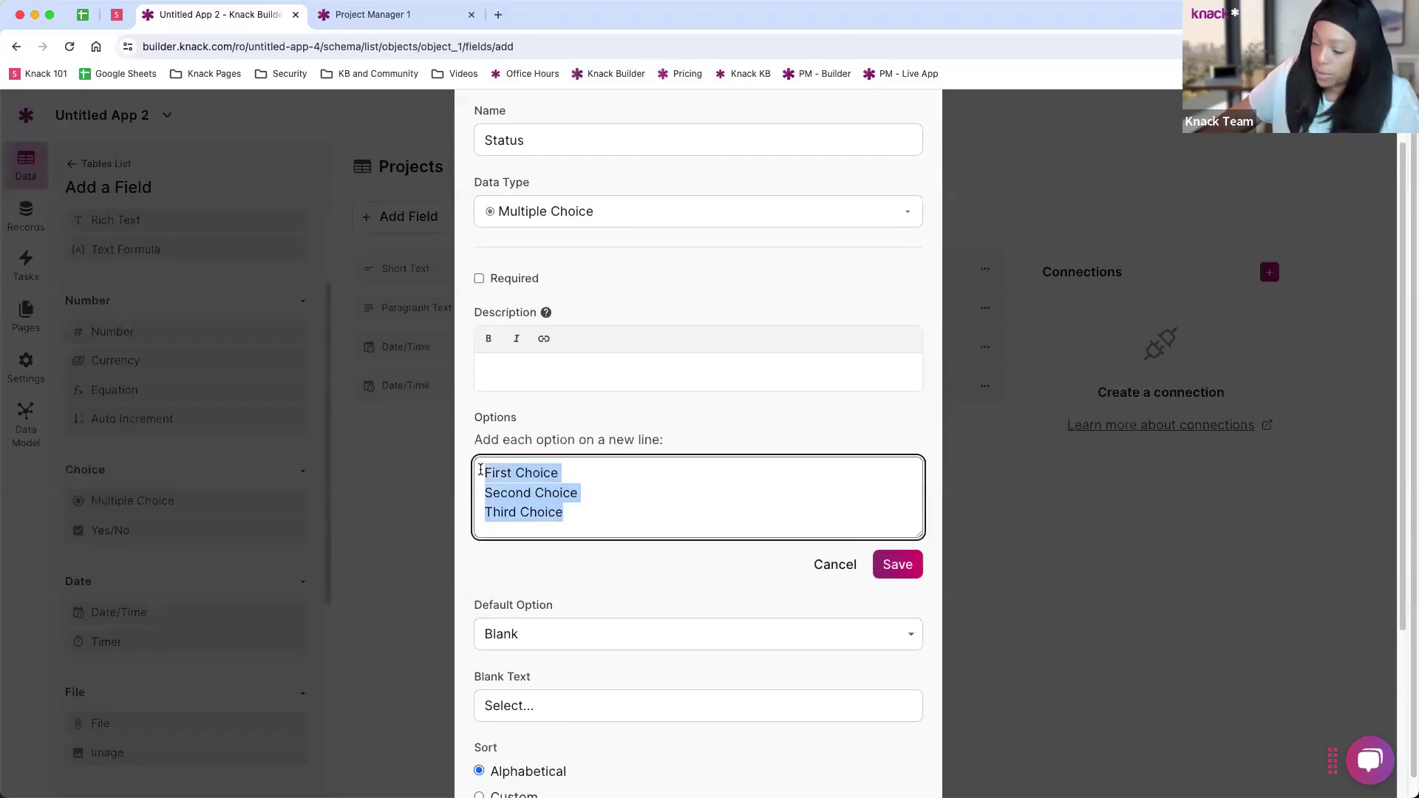
pyautogui.write('New')
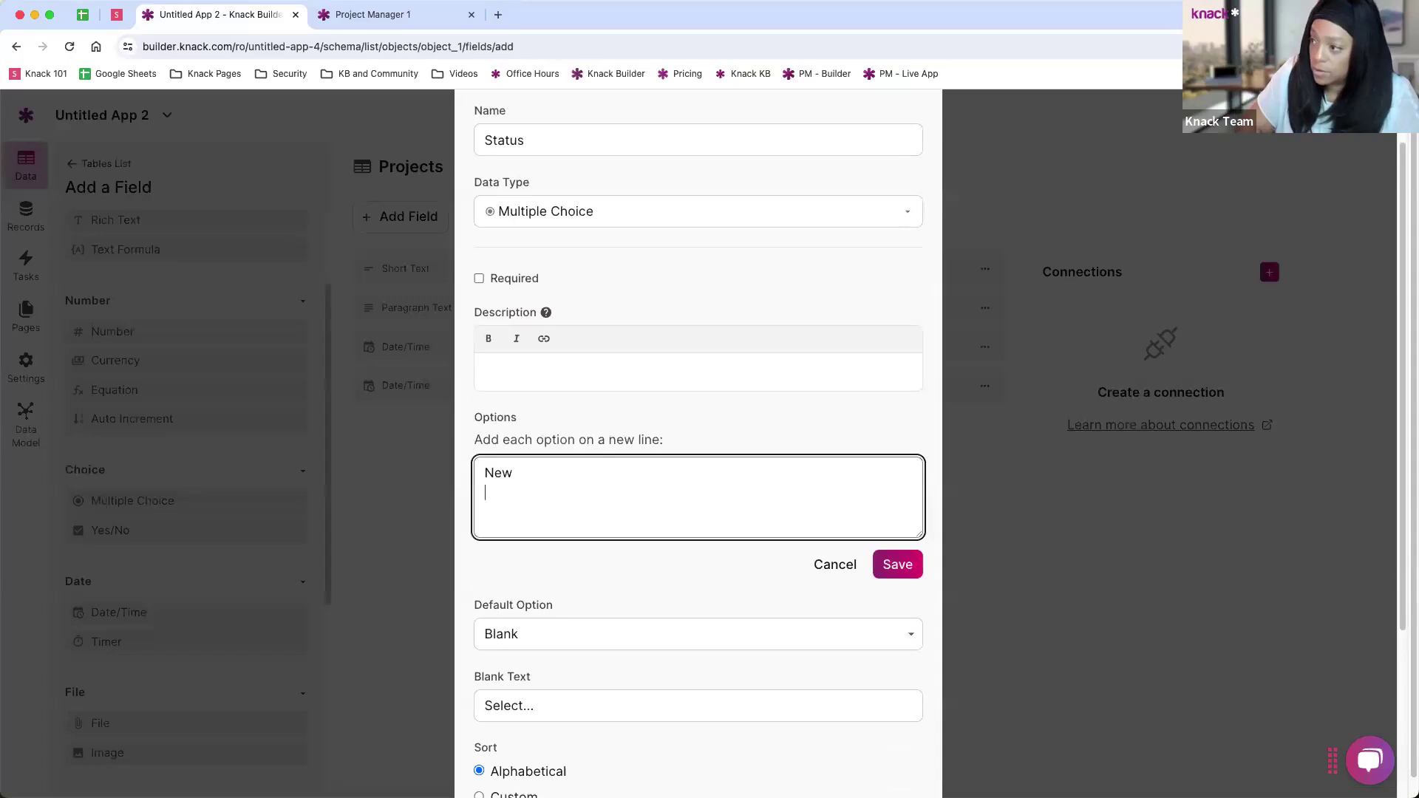
pyautogui.press('Return')
pyautogui.write('In Progress')
pyautogui.press('Return')
pyautogui.write('Complete')
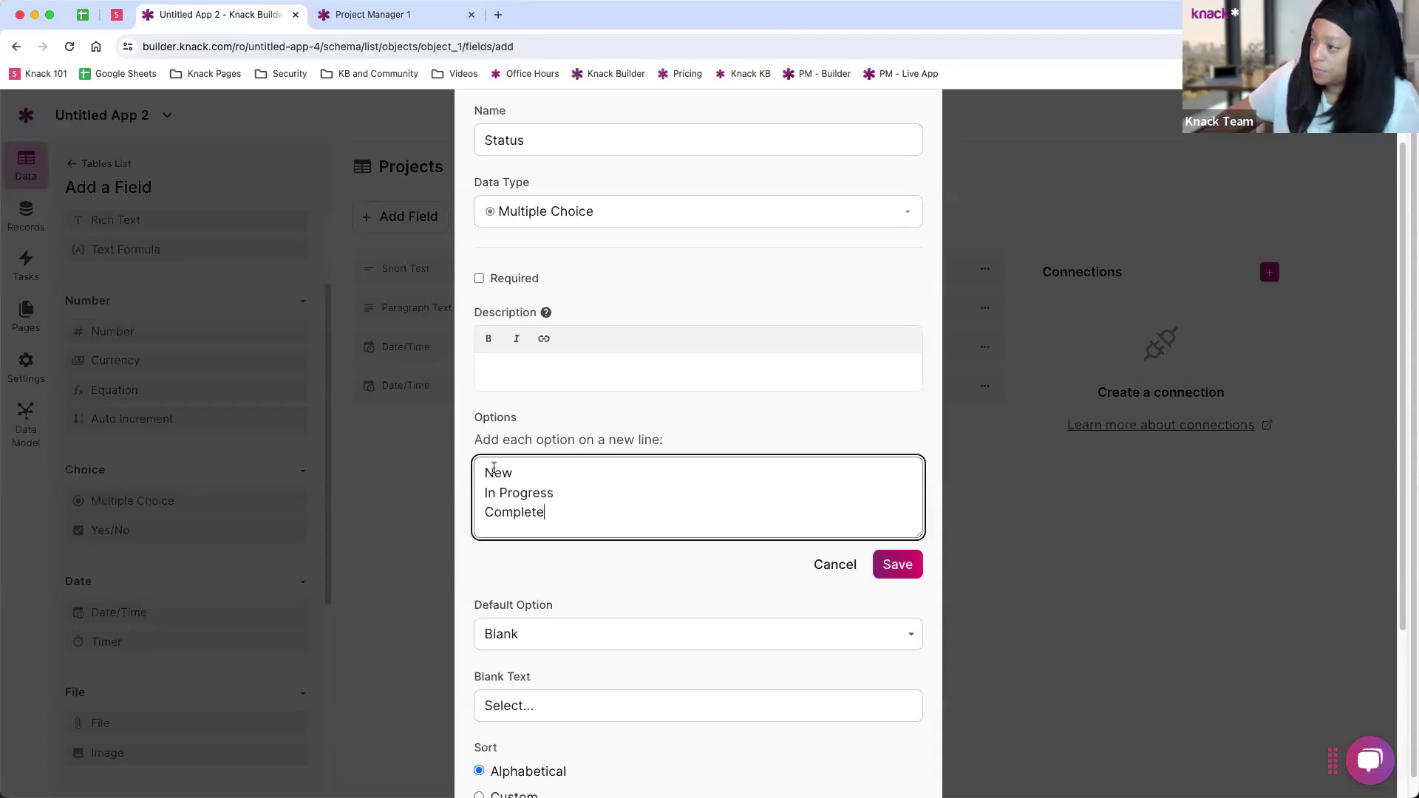
pyautogui.click(897, 564)
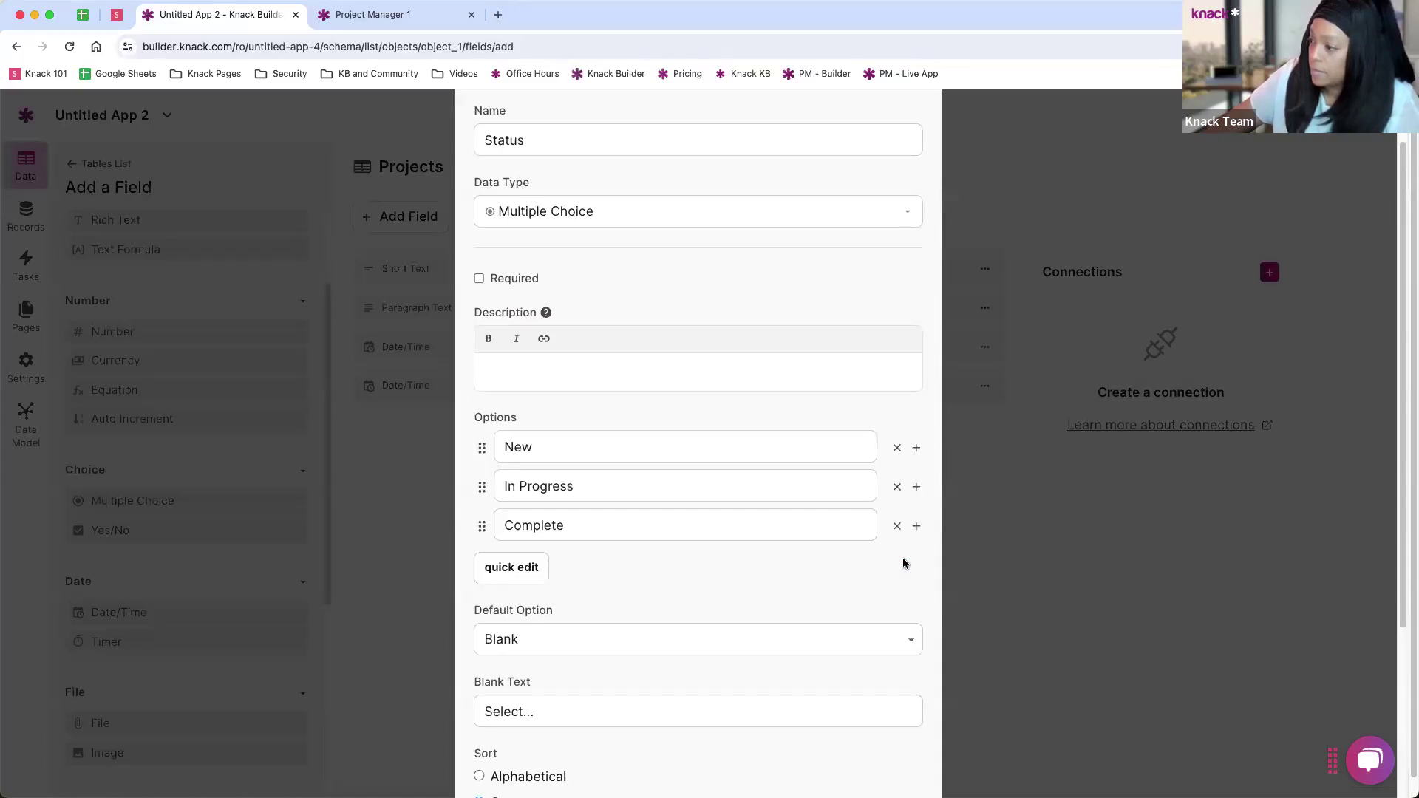
# Step: Make New the default Status option and add the field to Projects
pyautogui.scroll(-3, 659, 466)
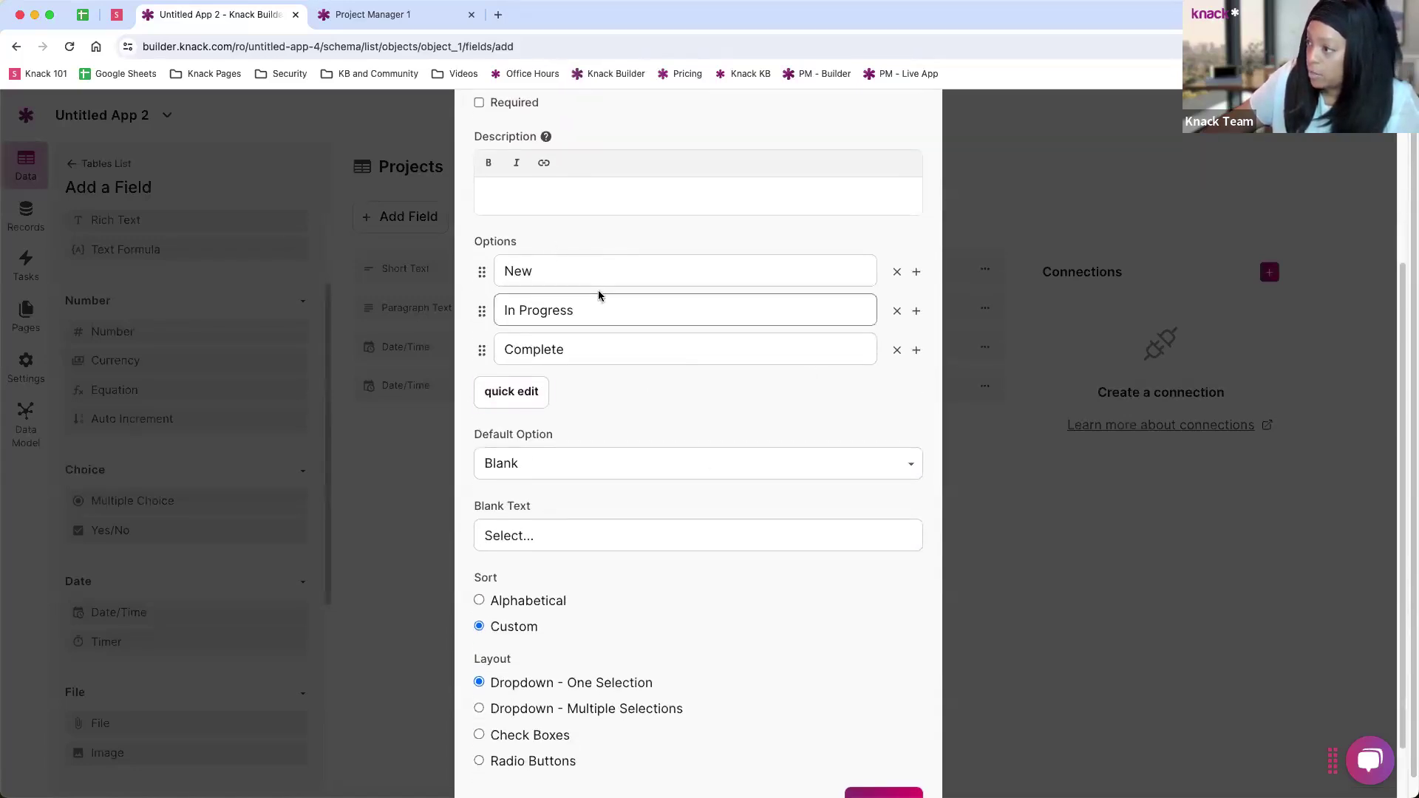
pyautogui.scroll(-1, 596, 301)
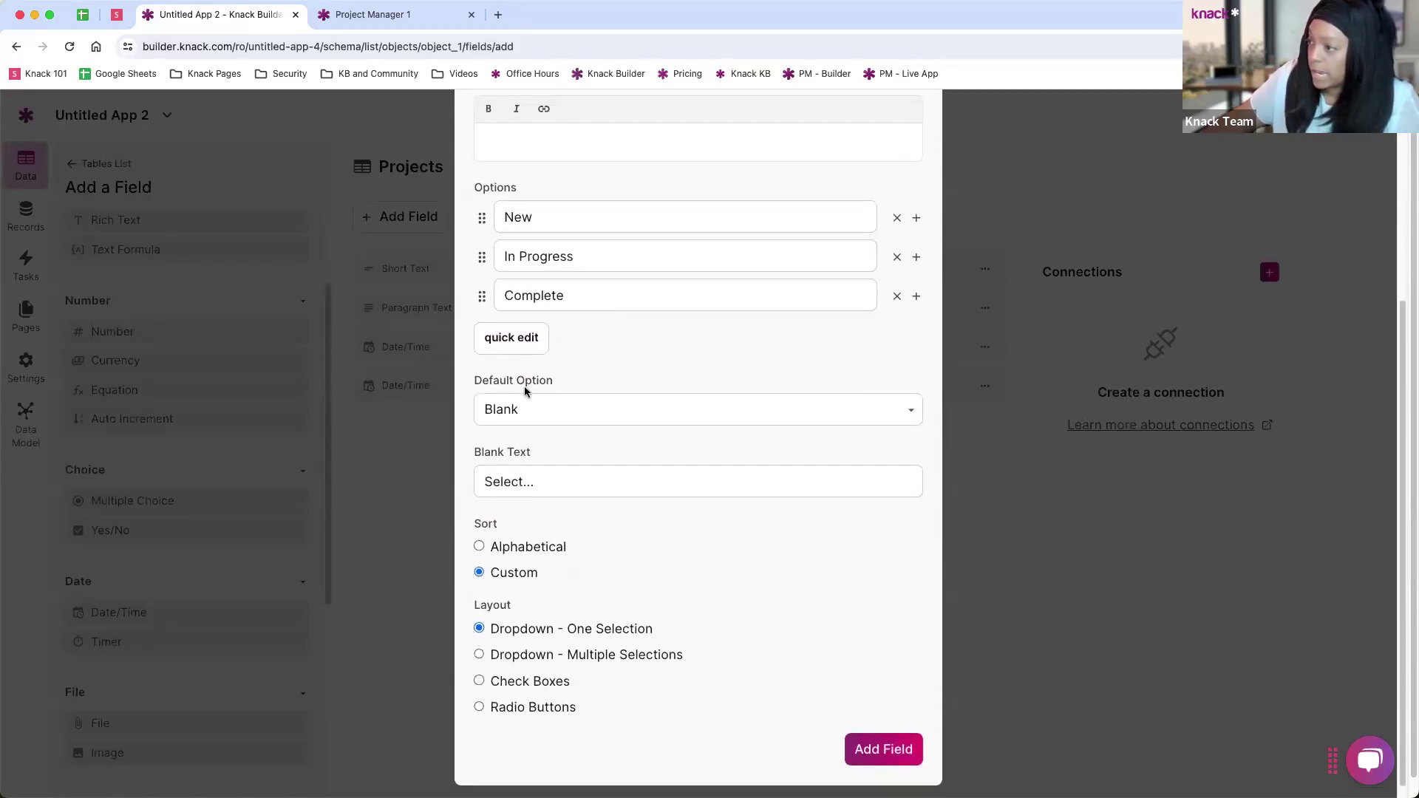
pyautogui.click(555, 418)
pyautogui.click(542, 435)
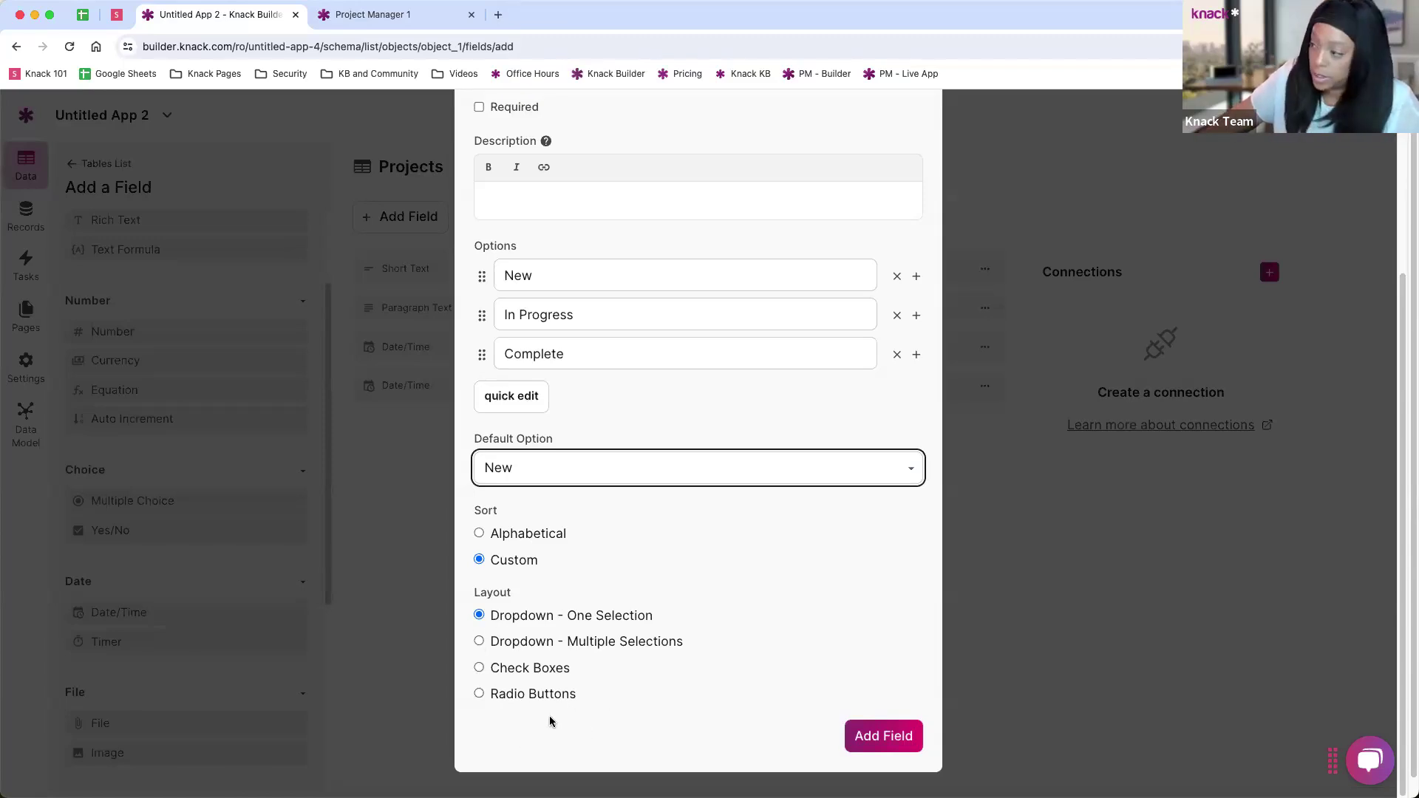
pyautogui.scroll(3, 702, 492)
pyautogui.scroll(-3, 739, 484)
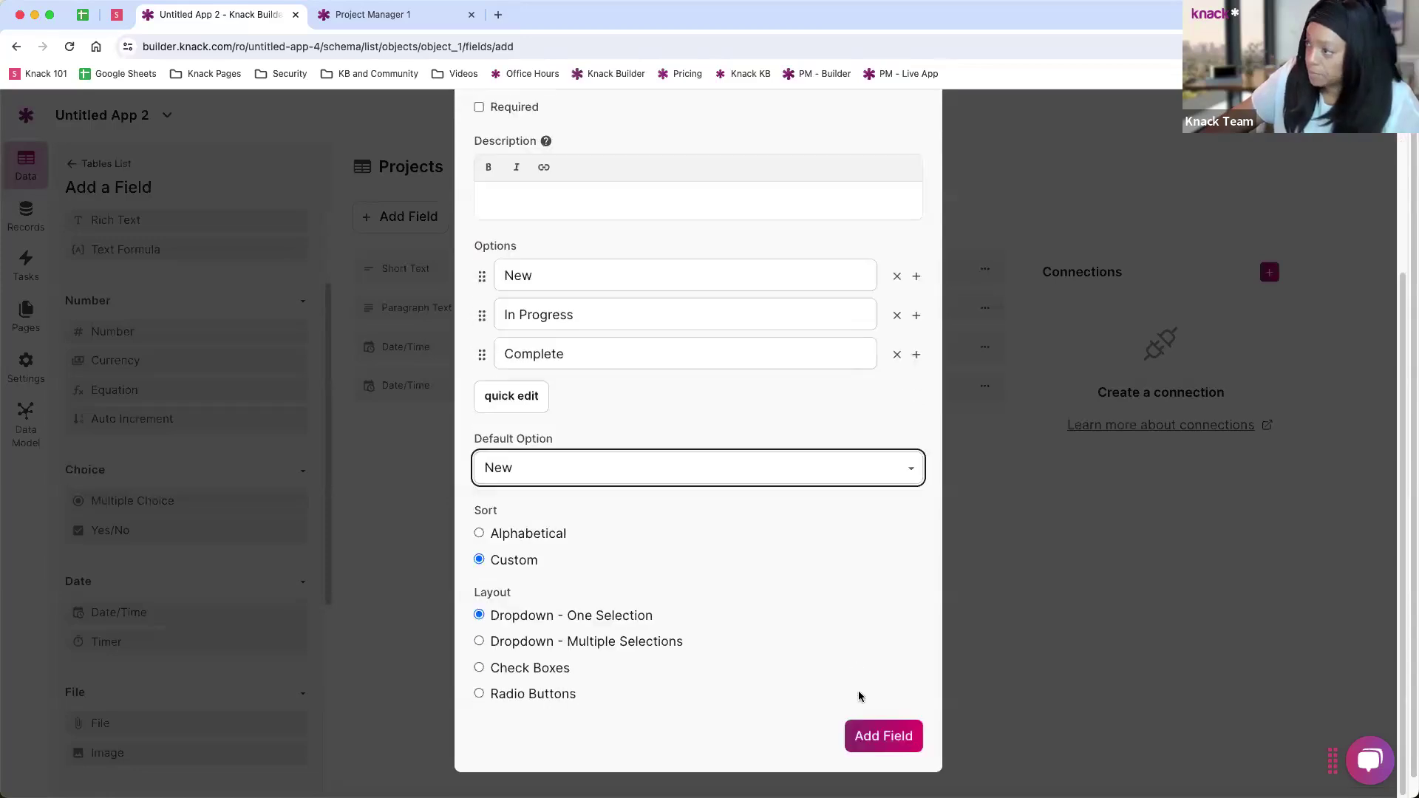
pyautogui.click(880, 737)
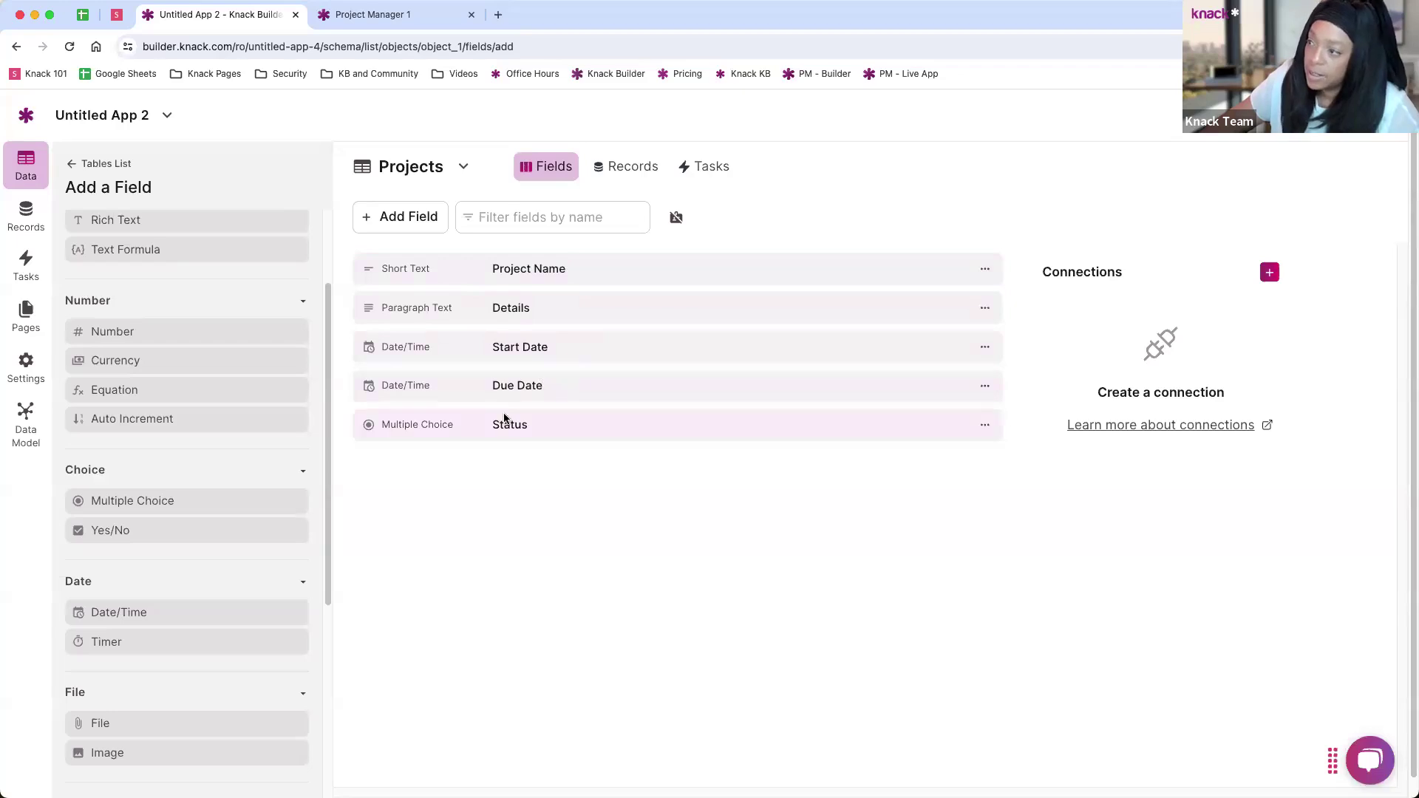
# Step: Go back to the Tables List from the Add a Field panel
pyautogui.click(75, 166)
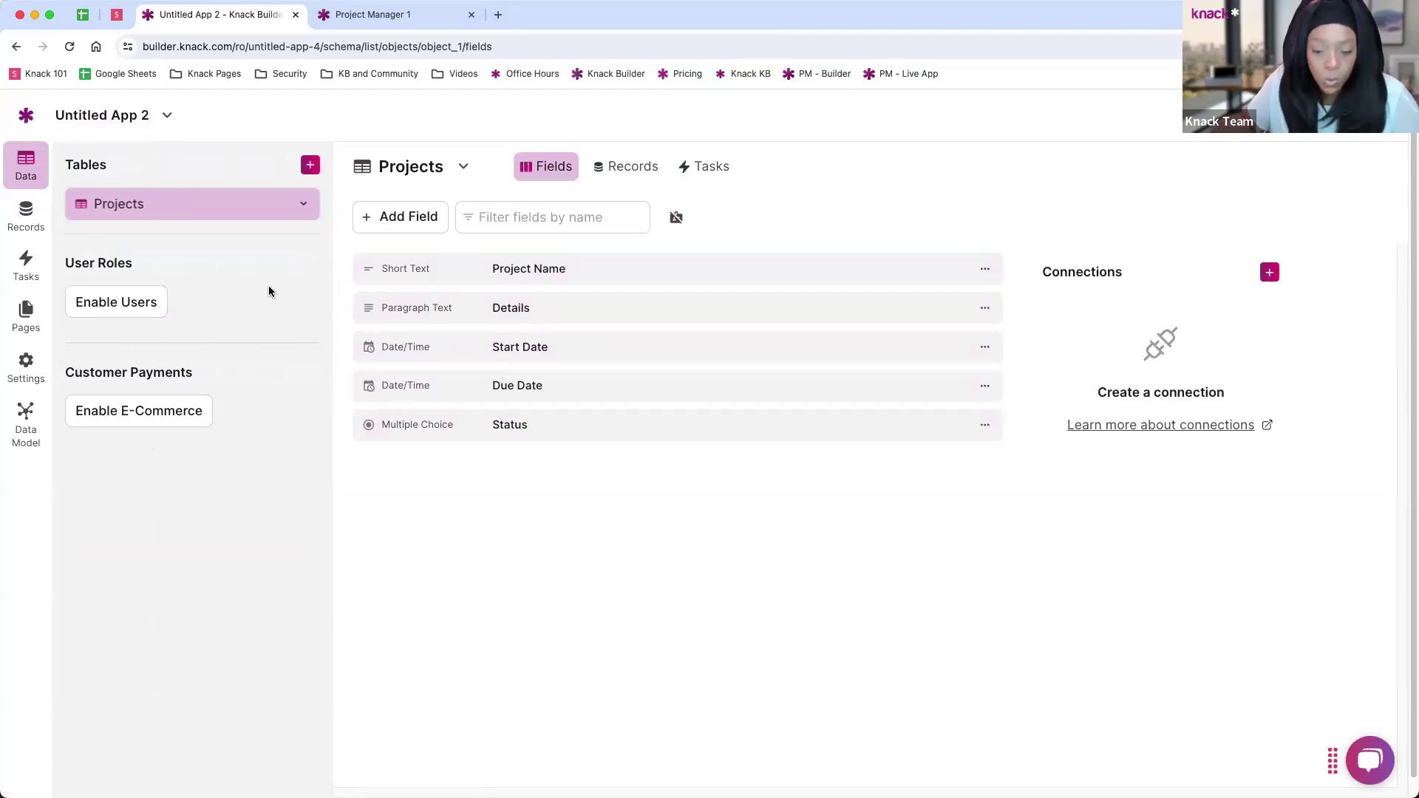
# Step: Create a blank table and rename it 'Tasks'
pyautogui.click(309, 169)
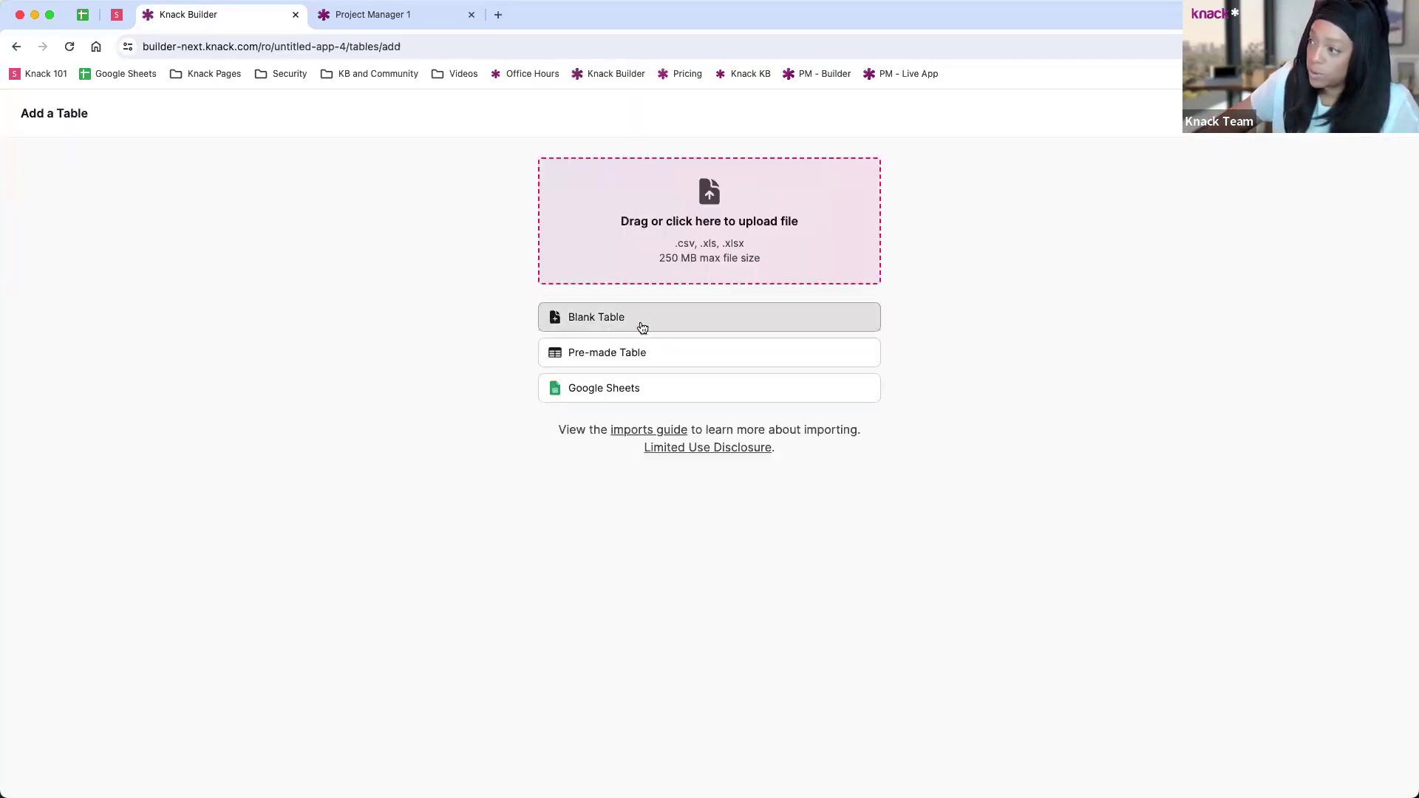
pyautogui.click(598, 320)
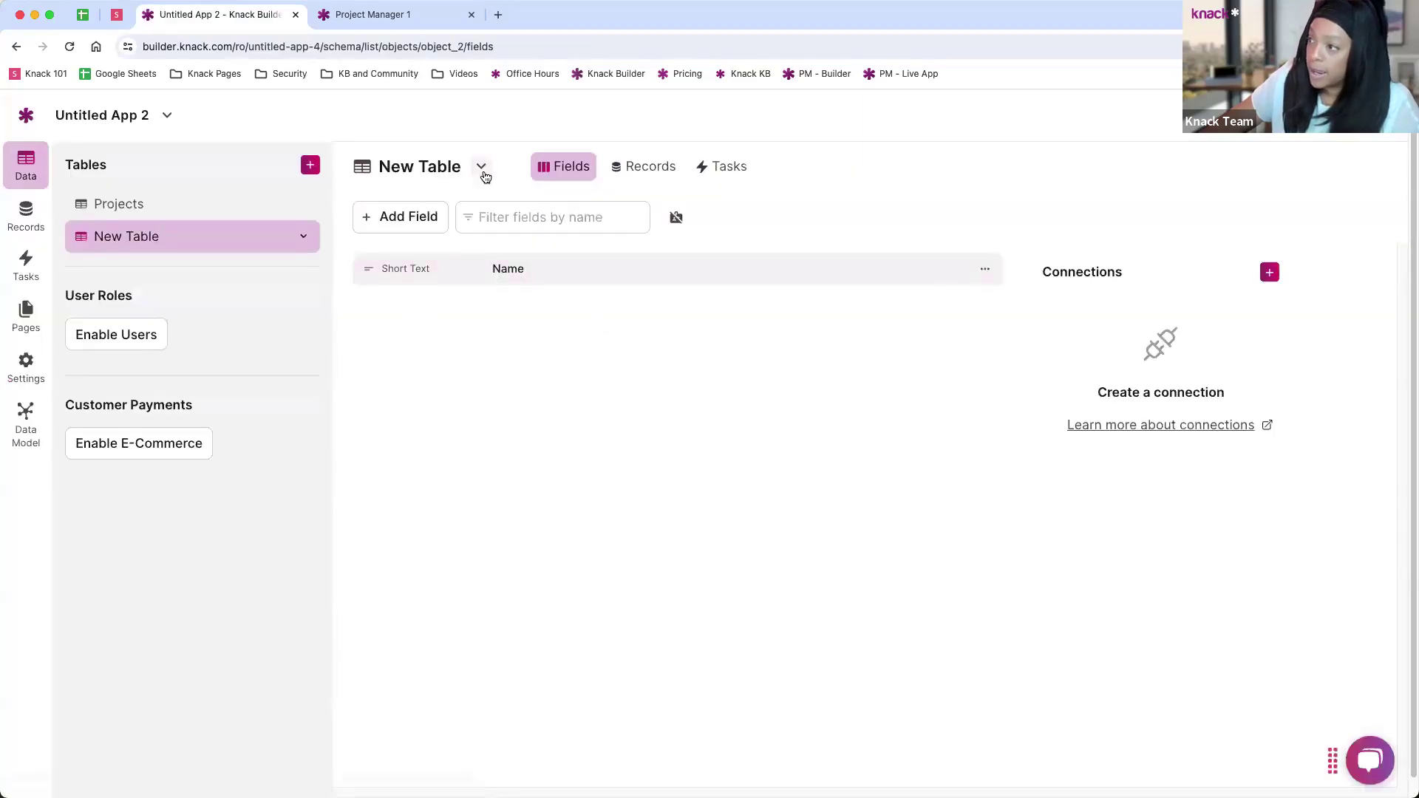
pyautogui.click(482, 169)
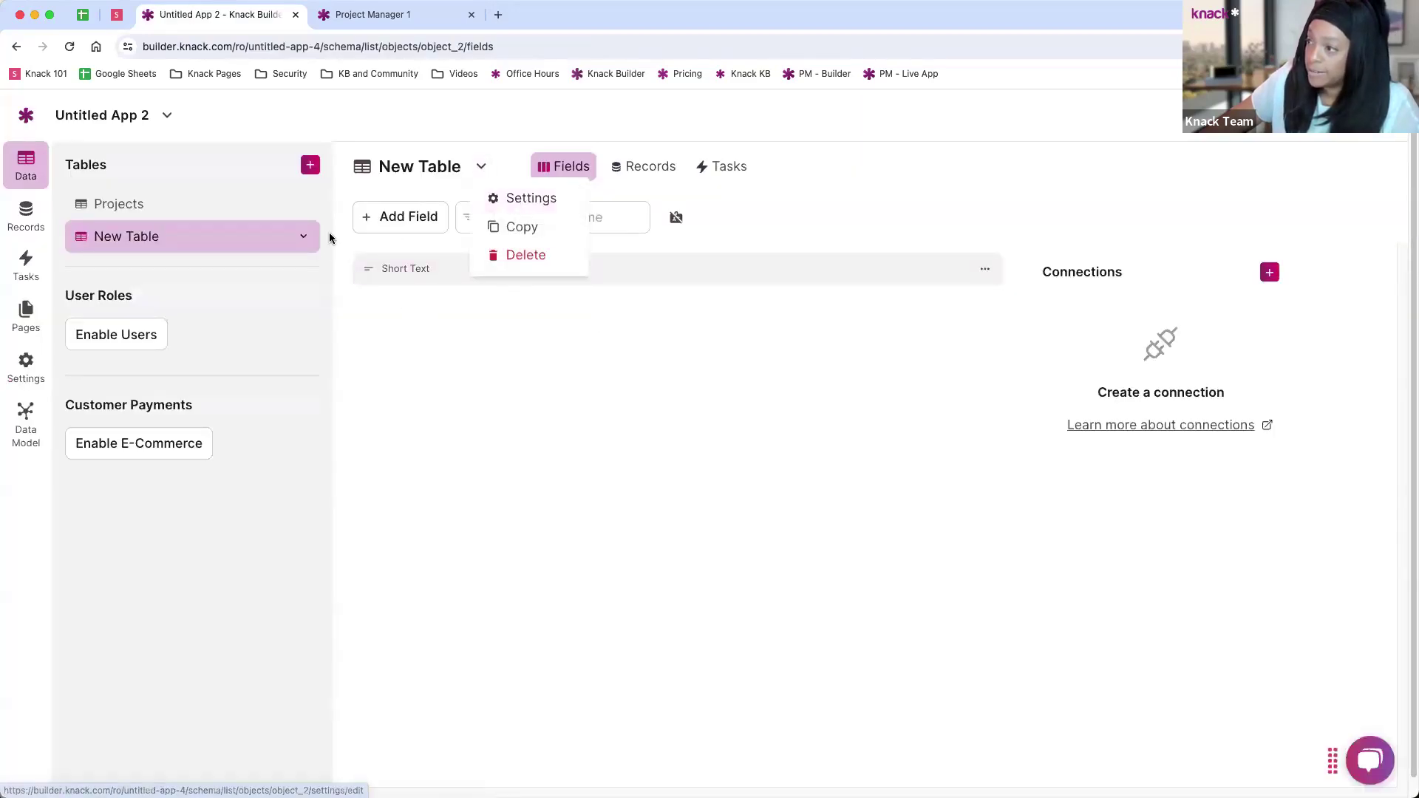
pyautogui.click(304, 236)
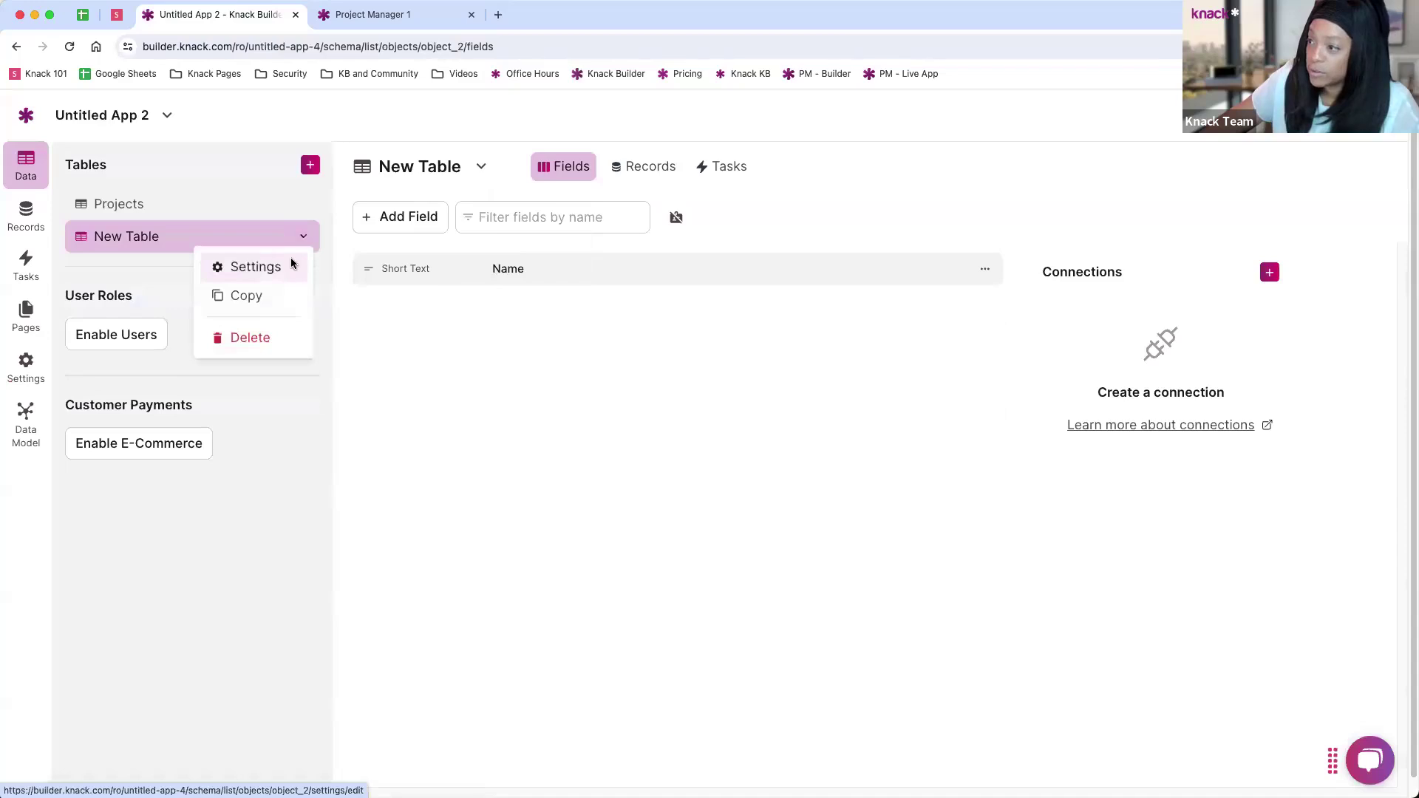
pyautogui.click(293, 264)
pyautogui.moveTo(583, 211); pyautogui.dragTo(473, 218)
pyautogui.write('Tasks')
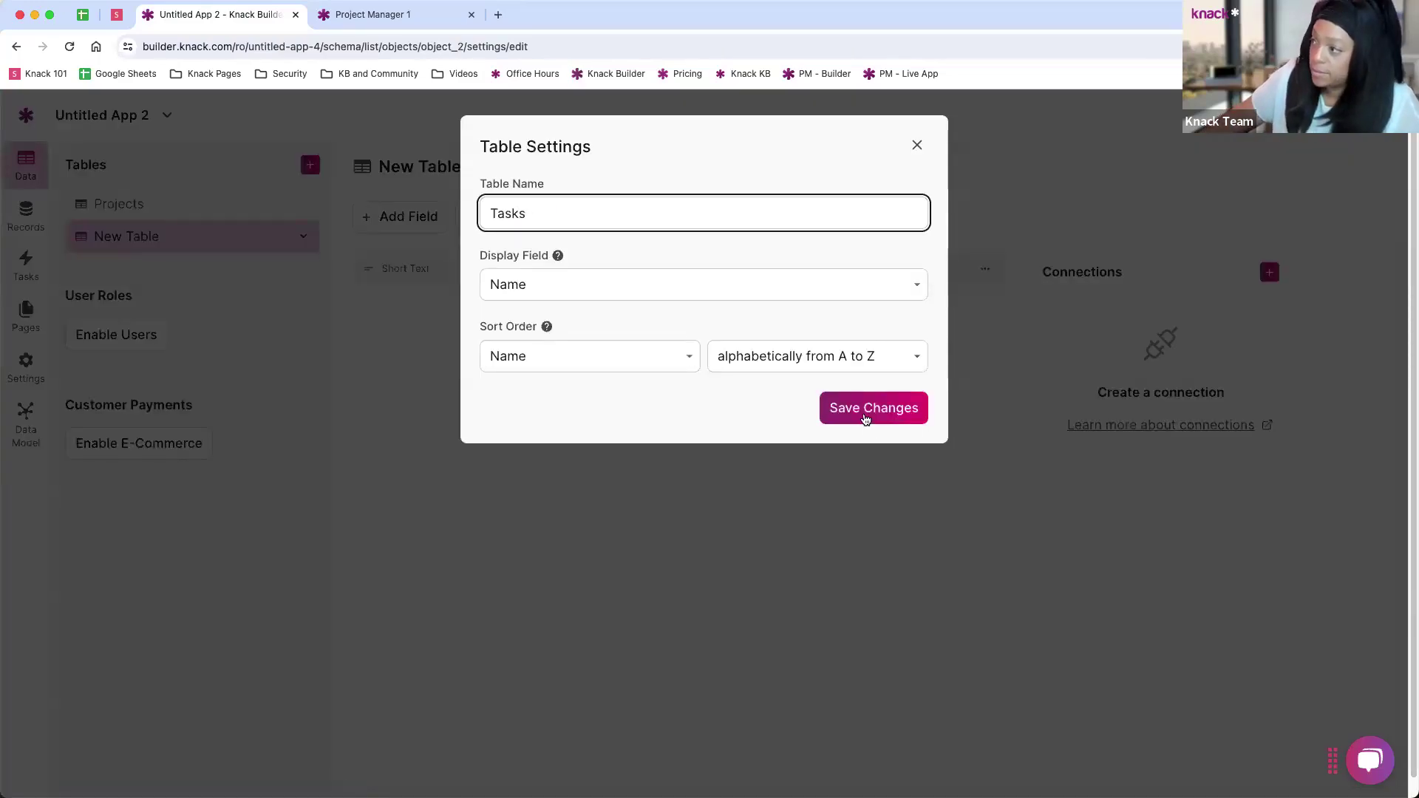
pyautogui.click(864, 417)
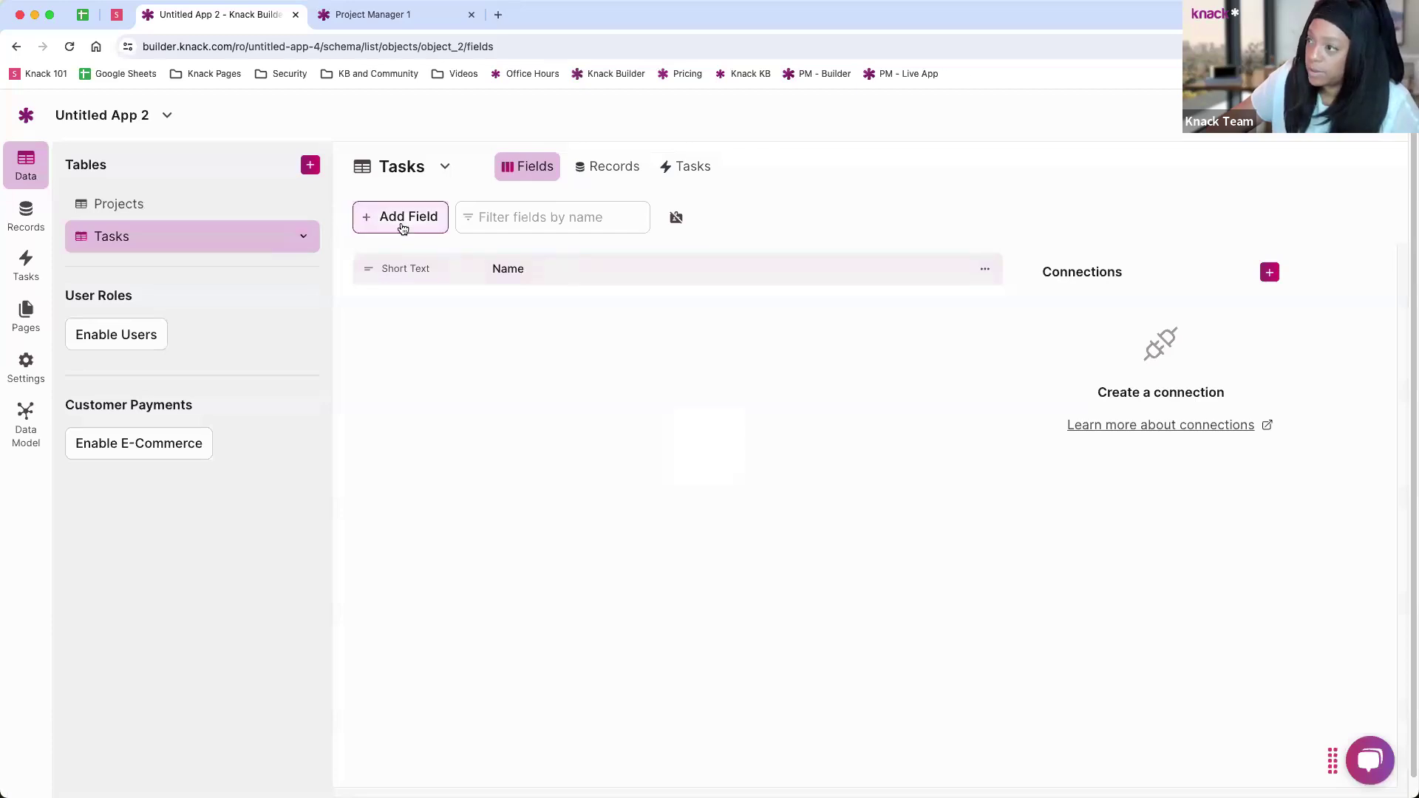
# Step: Add a Paragraph Text field named 'Details' to Tasks
pyautogui.click(399, 225)
pyautogui.click(152, 318)
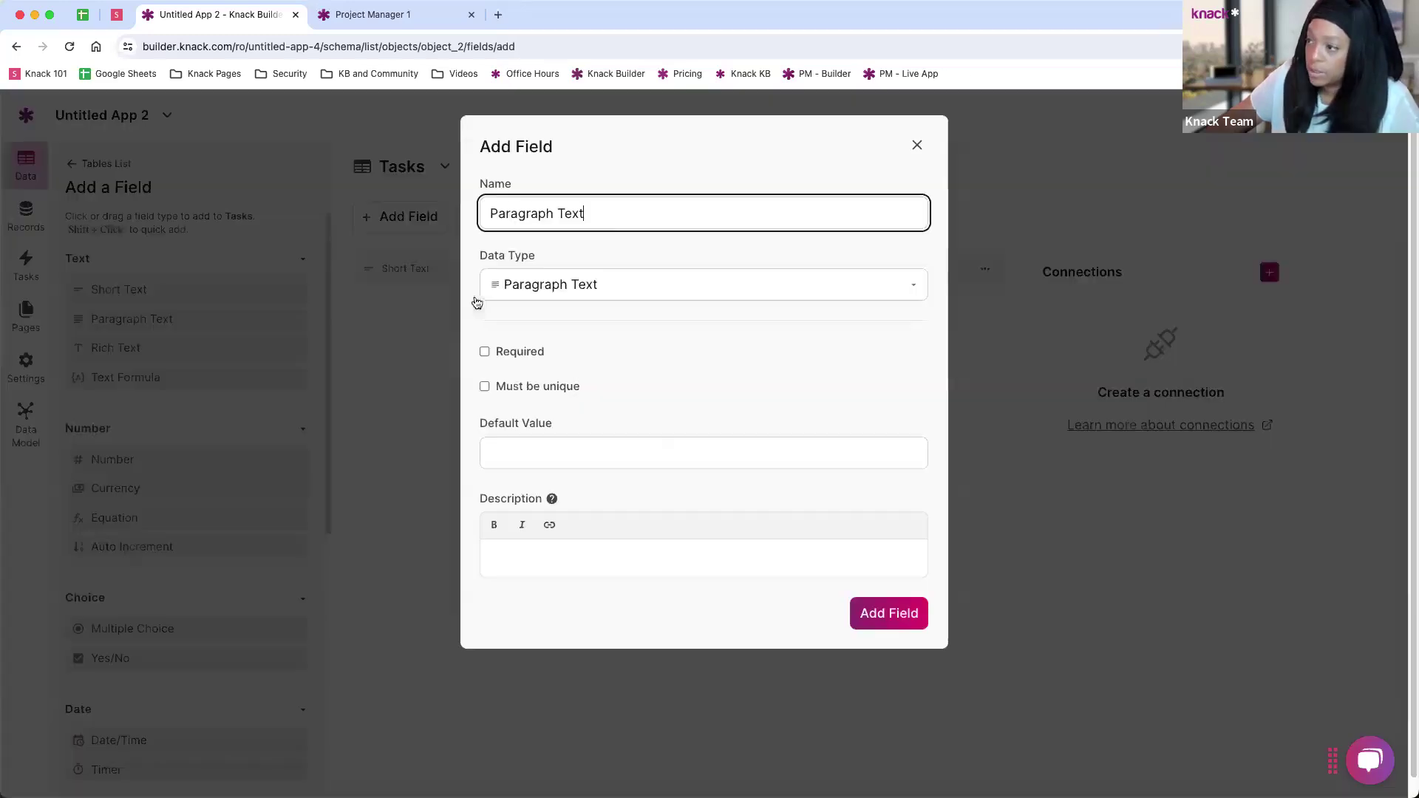
pyautogui.tripleClick(587, 217)
pyautogui.write('Details')
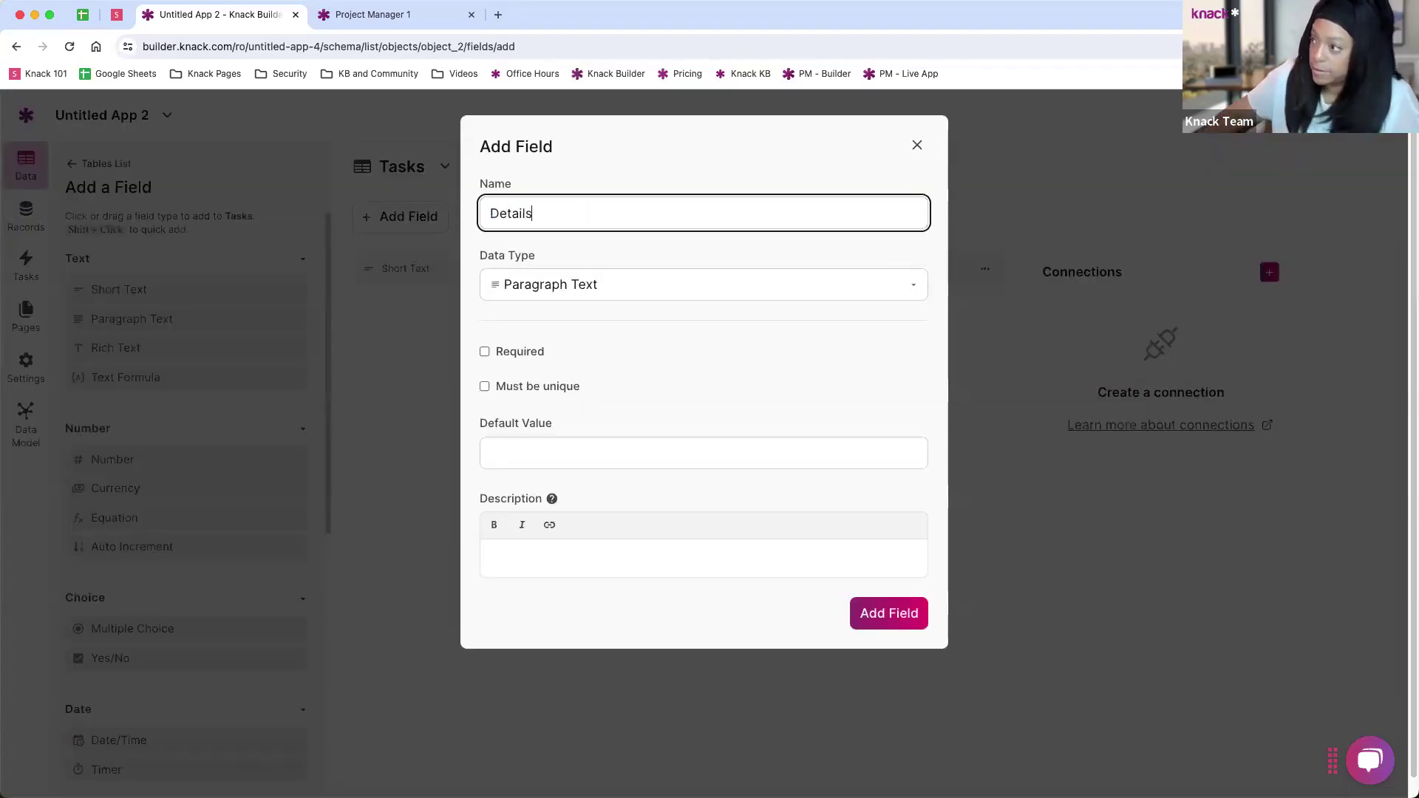
pyautogui.click(887, 616)
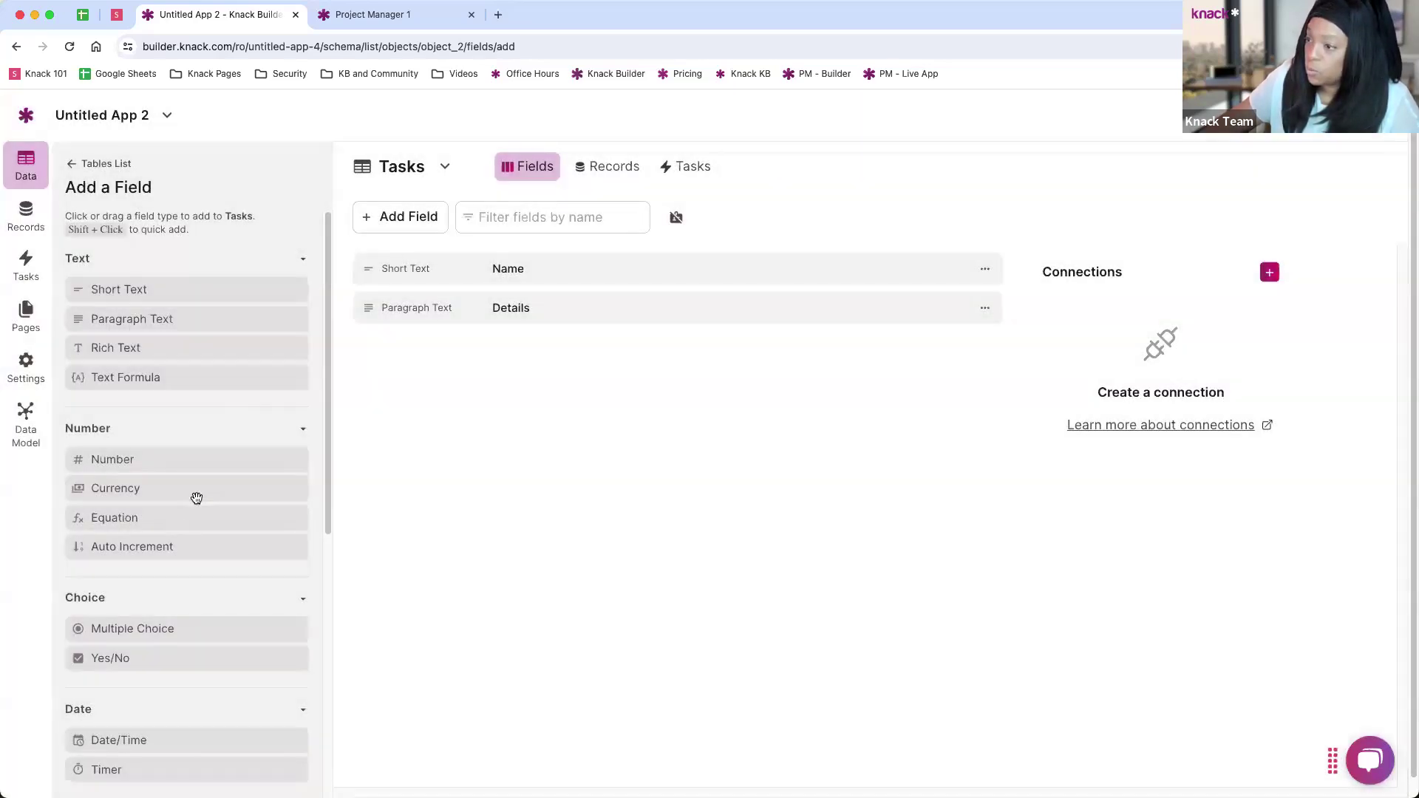
# Step: Add a Date/Time field 'Due Date' to Tasks with default date None
pyautogui.scroll(-1, 164, 571)
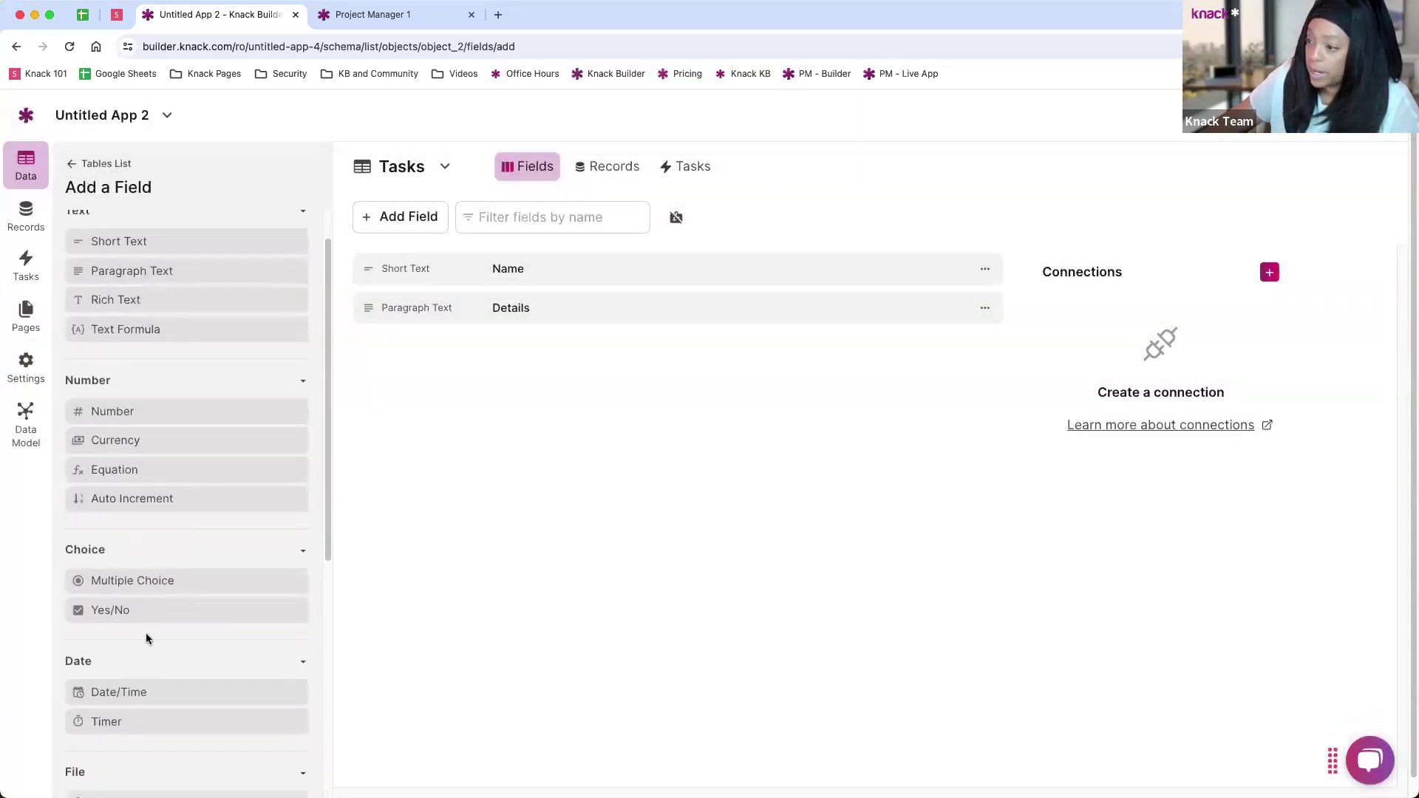
pyautogui.click(118, 692)
pyautogui.press('super+a')
pyautogui.write('Due Date')
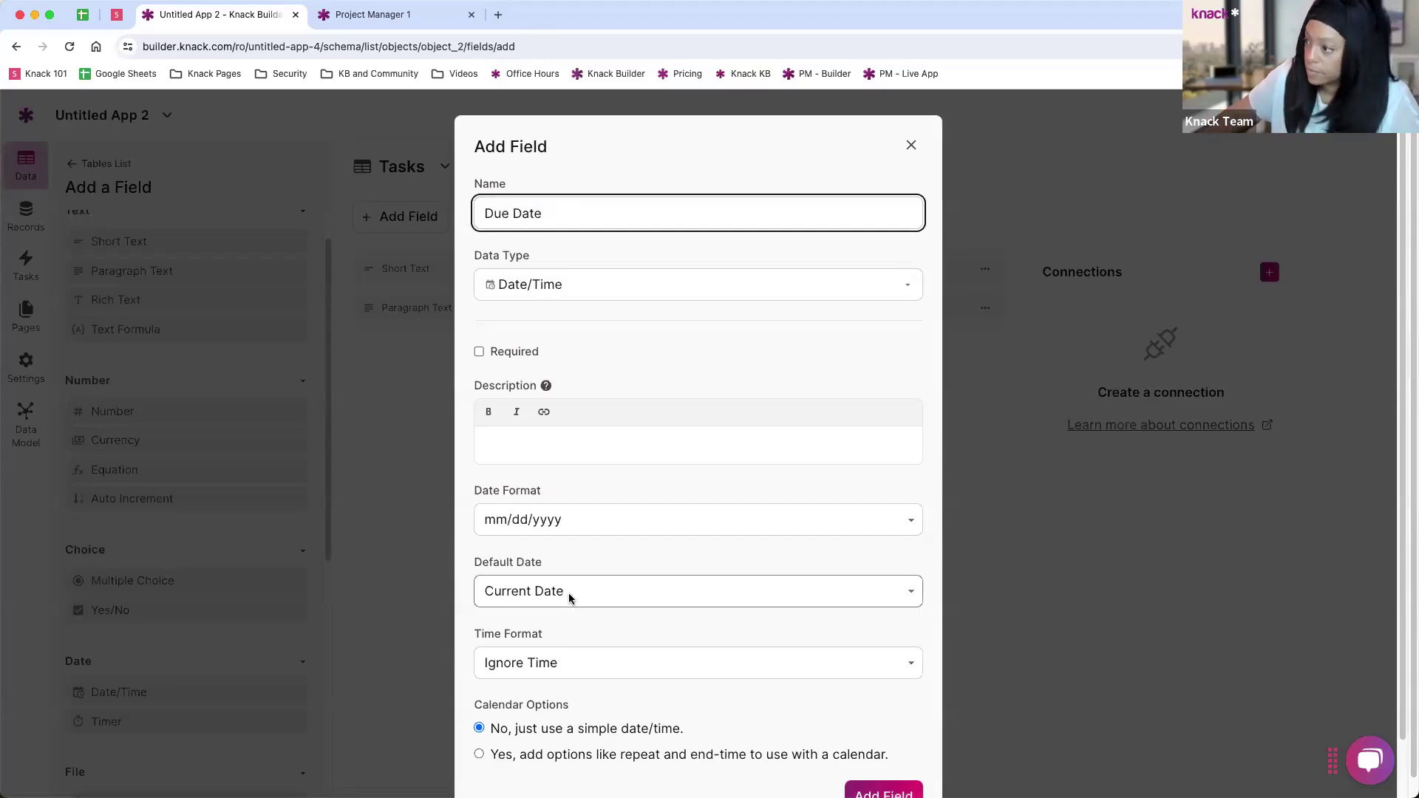
pyautogui.click(569, 595)
pyautogui.click(543, 620)
pyautogui.scroll(-1, 564, 488)
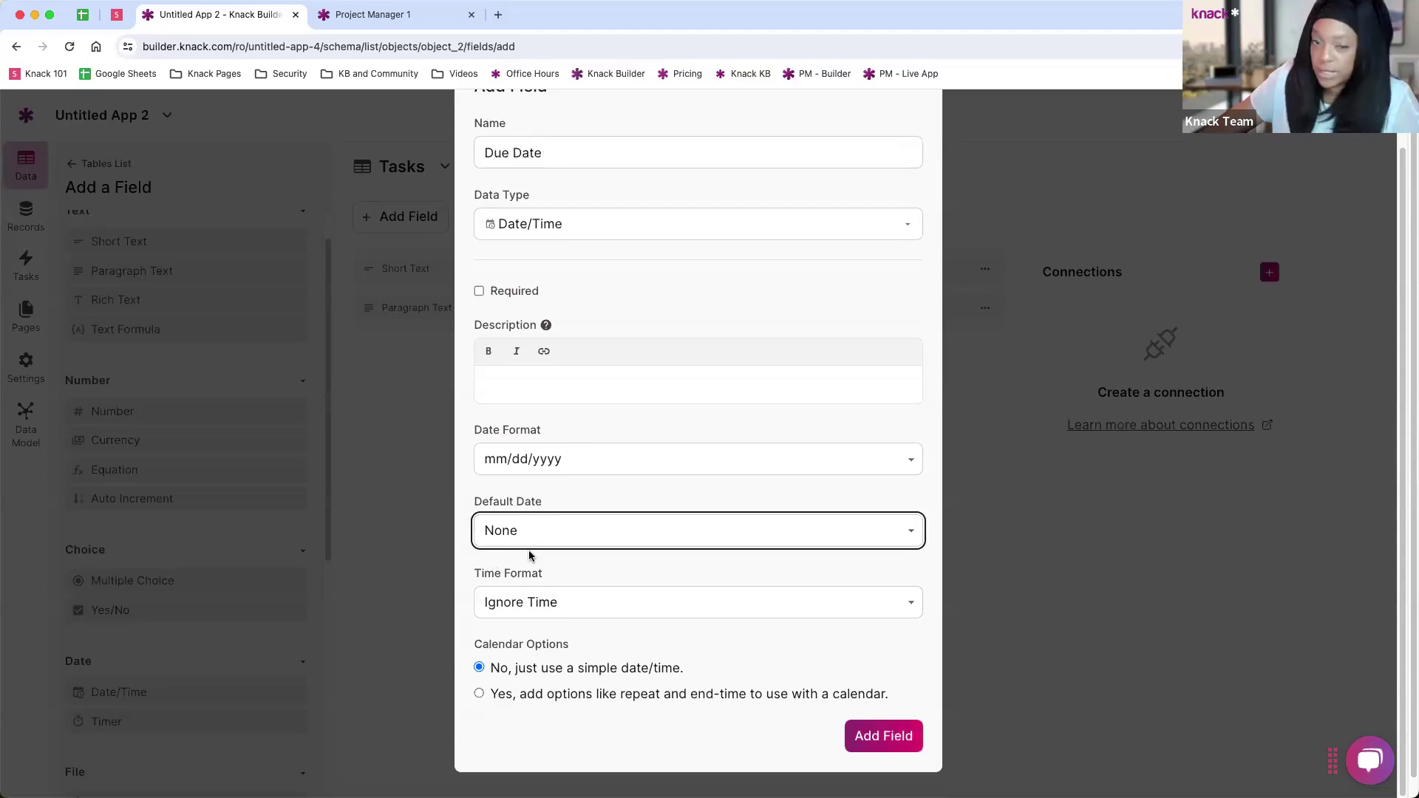
pyautogui.click(536, 532)
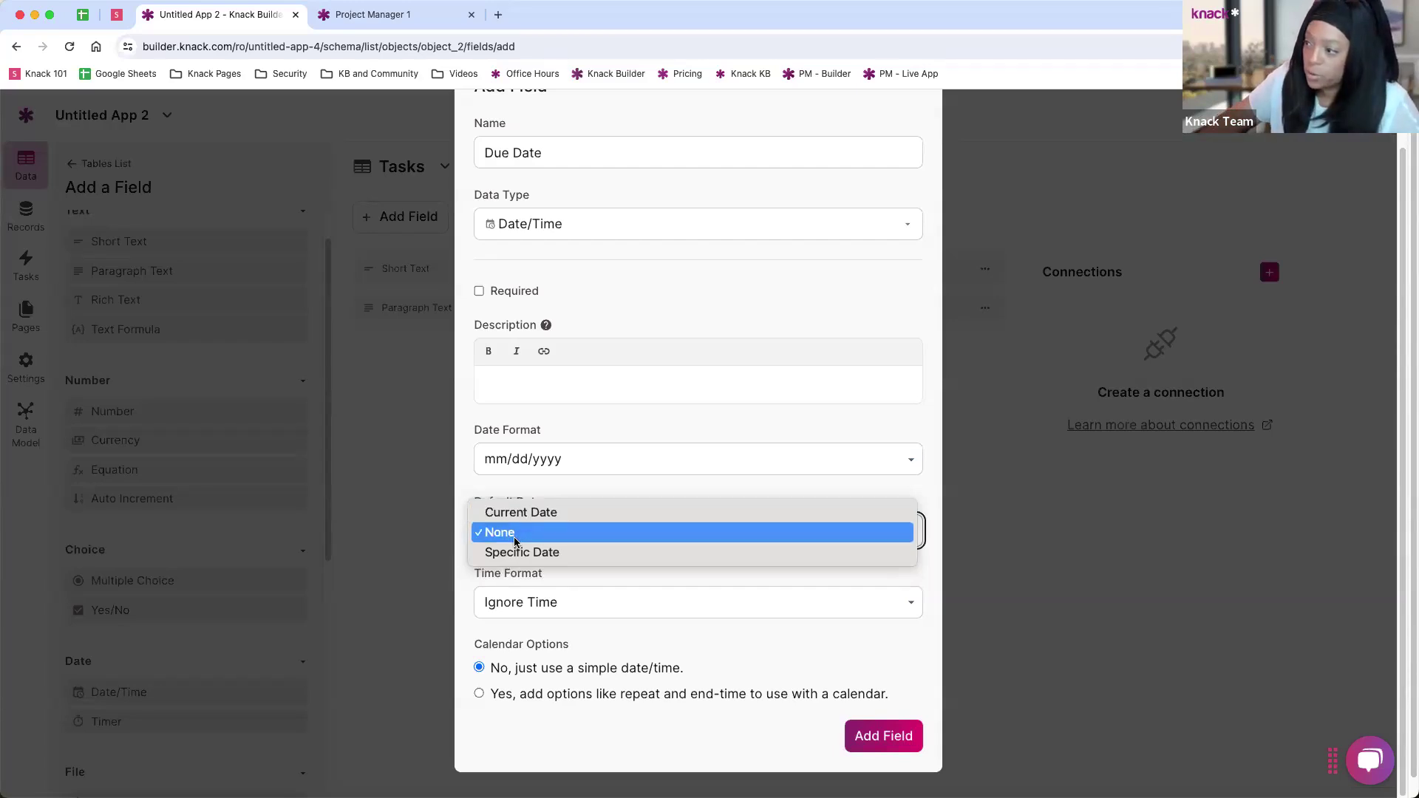
pyautogui.click(515, 534)
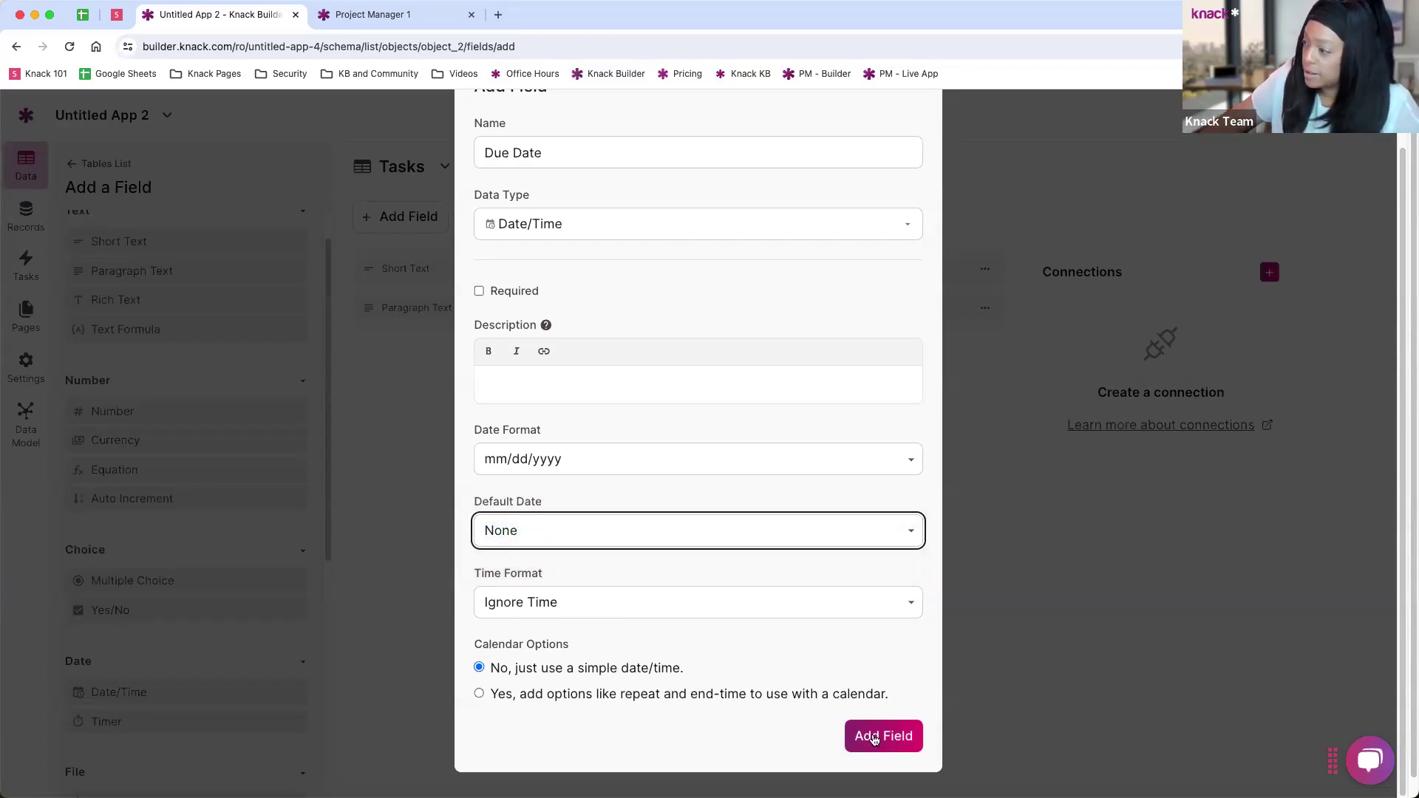
pyautogui.click(874, 738)
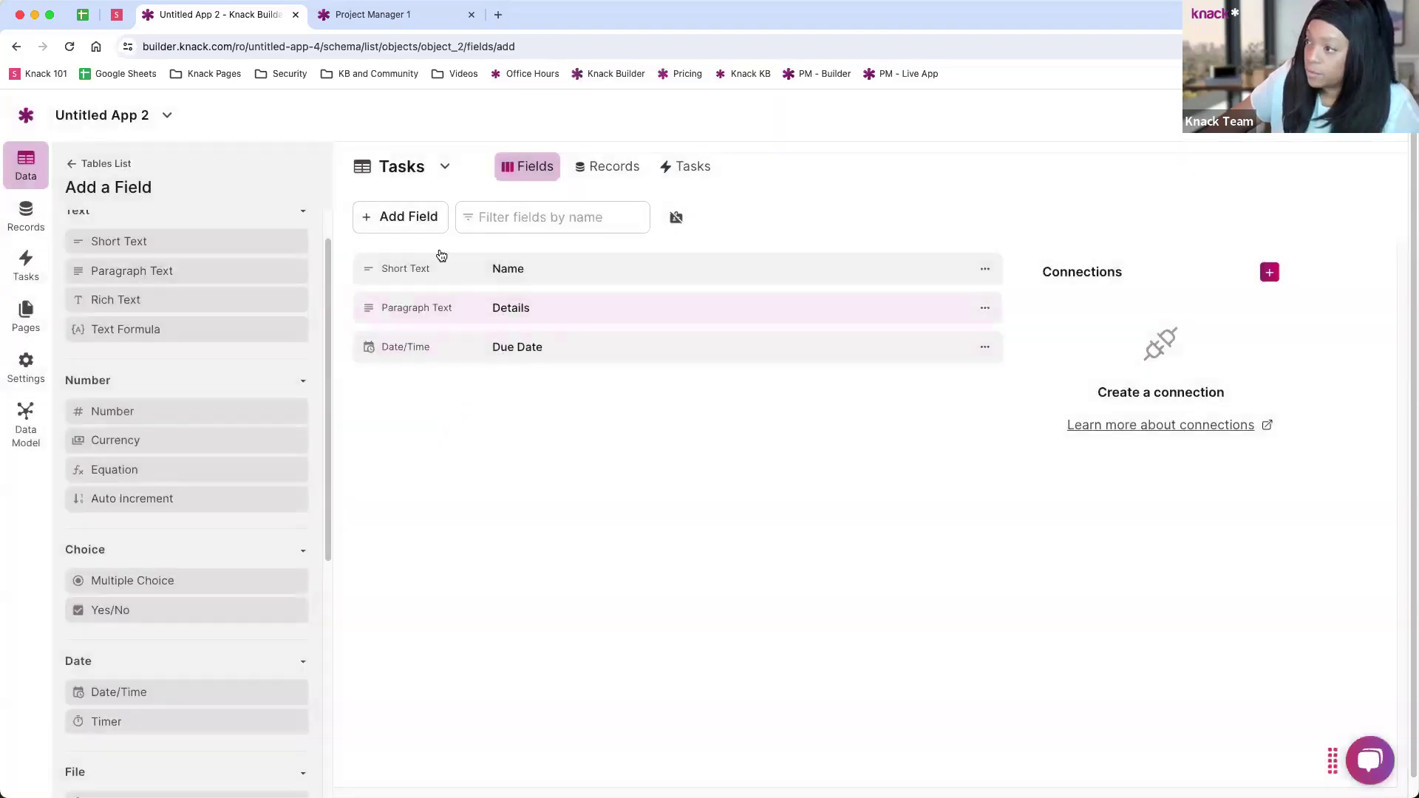
# Step: Create a Multiple Choice field 'Status' with options New, In Progress and Complete
pyautogui.click(167, 580)
pyautogui.moveTo(608, 213); pyautogui.dragTo(461, 213)
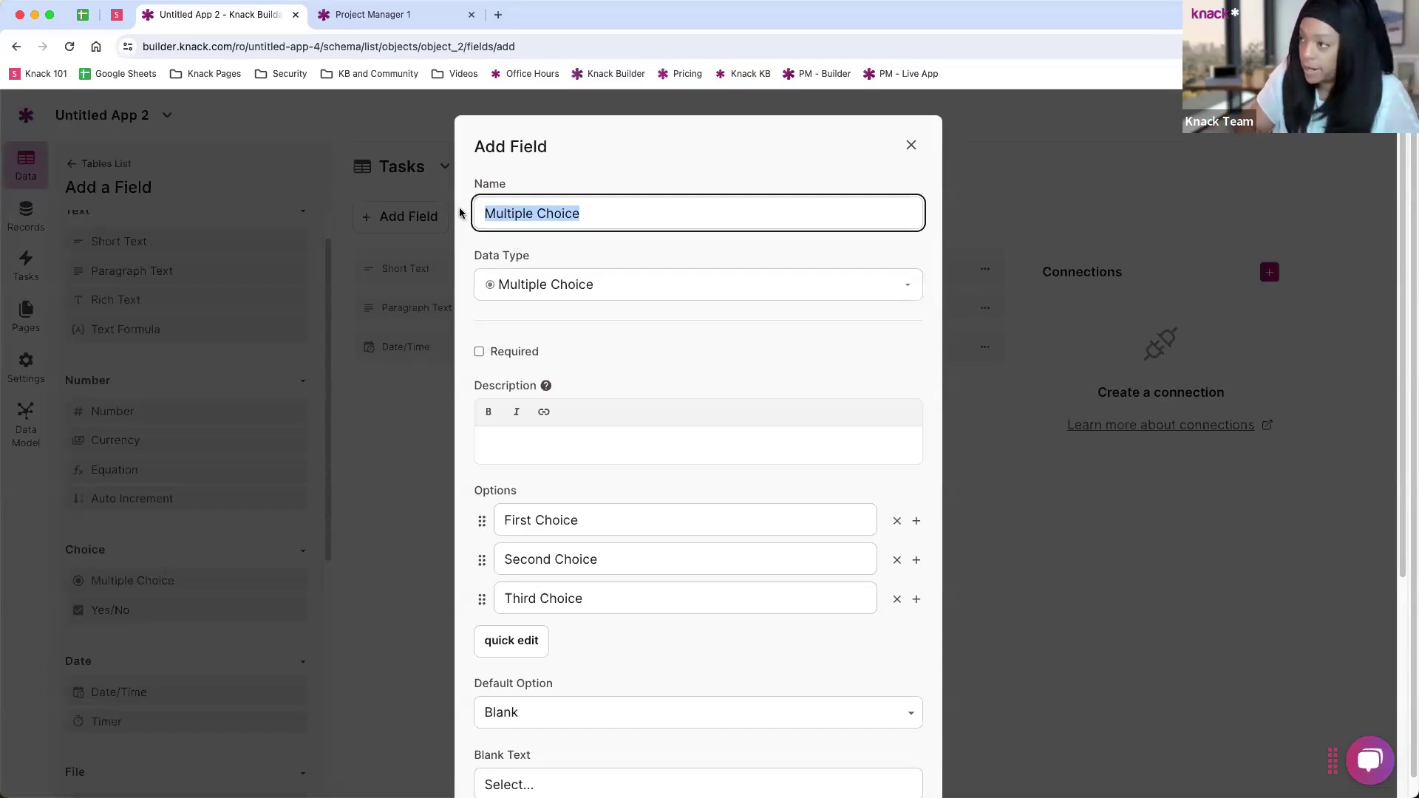
pyautogui.write('Status')
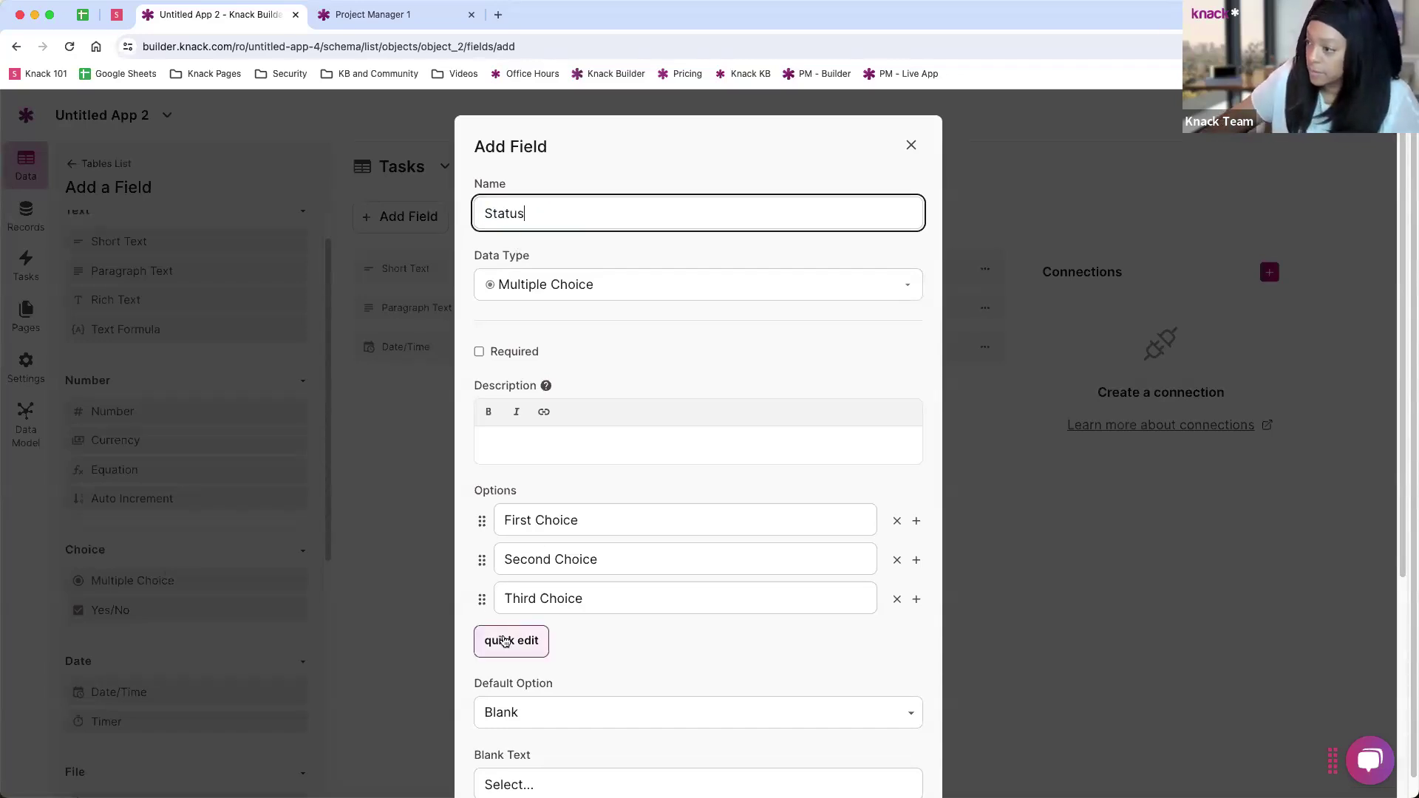
pyautogui.click(505, 640)
pyautogui.moveTo(576, 589); pyautogui.dragTo(469, 543)
pyautogui.write('New')
pyautogui.press('Return')
pyautogui.write('In Progress')
pyautogui.press('Return')
pyautogui.write('Complete')
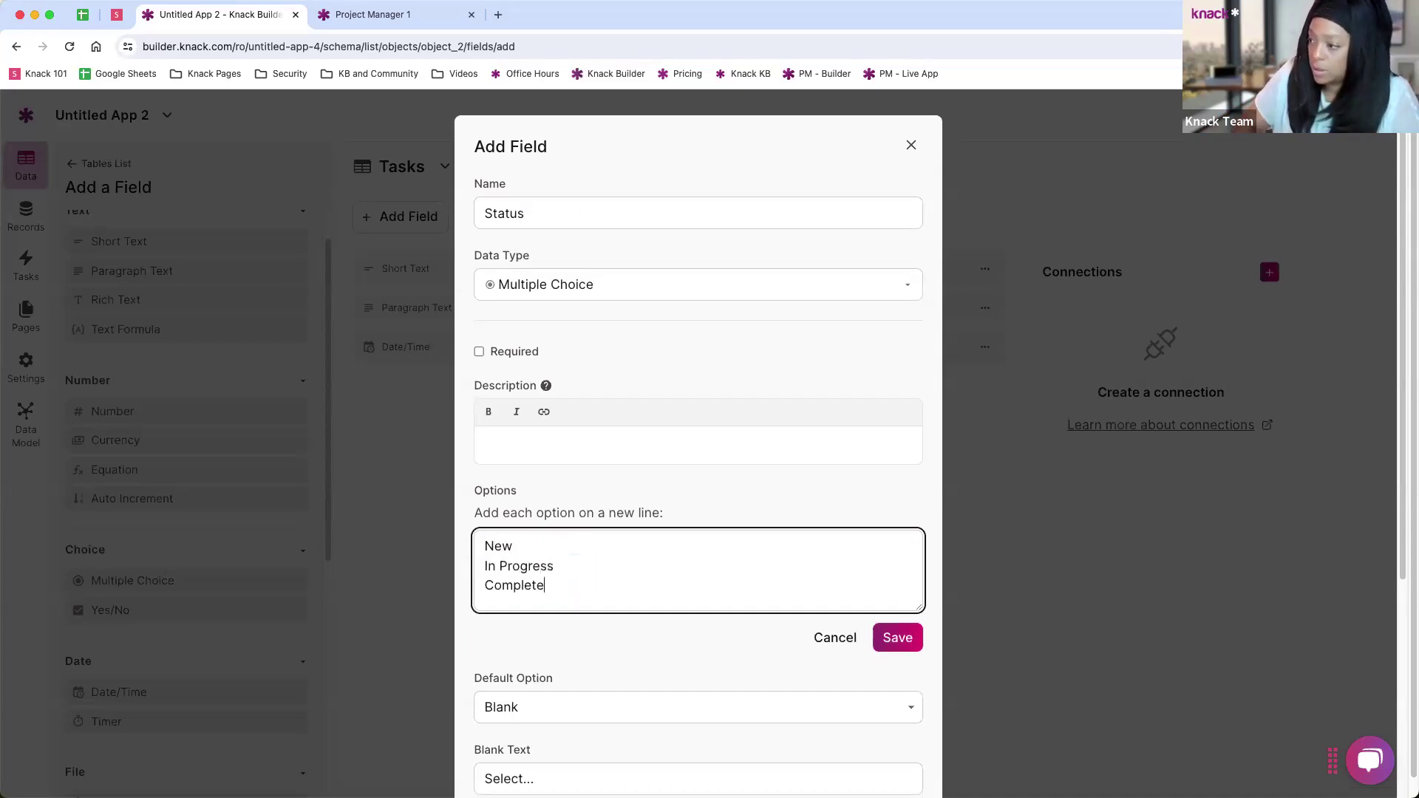
pyautogui.click(897, 637)
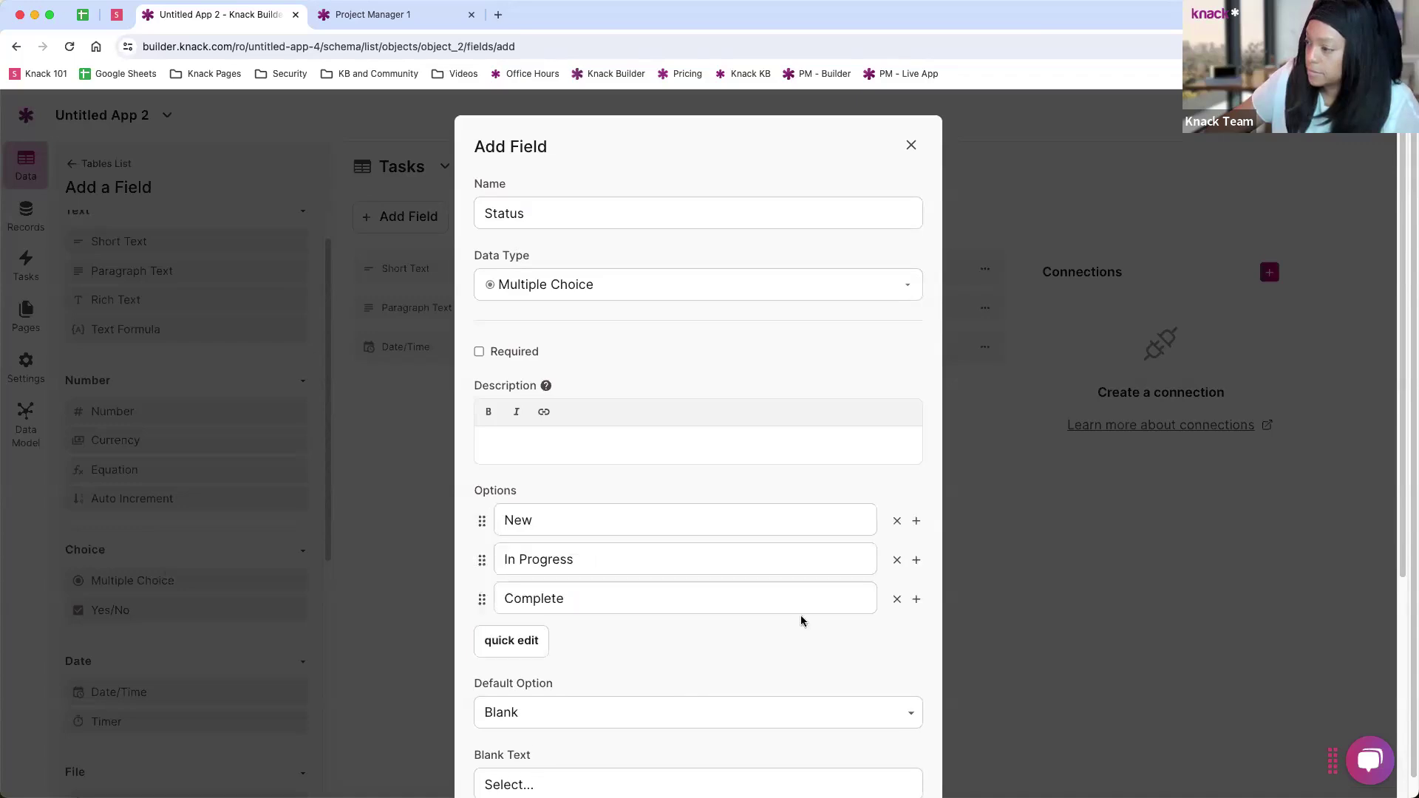
# Step: Set New as the default option and add Status to Tasks
pyautogui.scroll(-5, 802, 621)
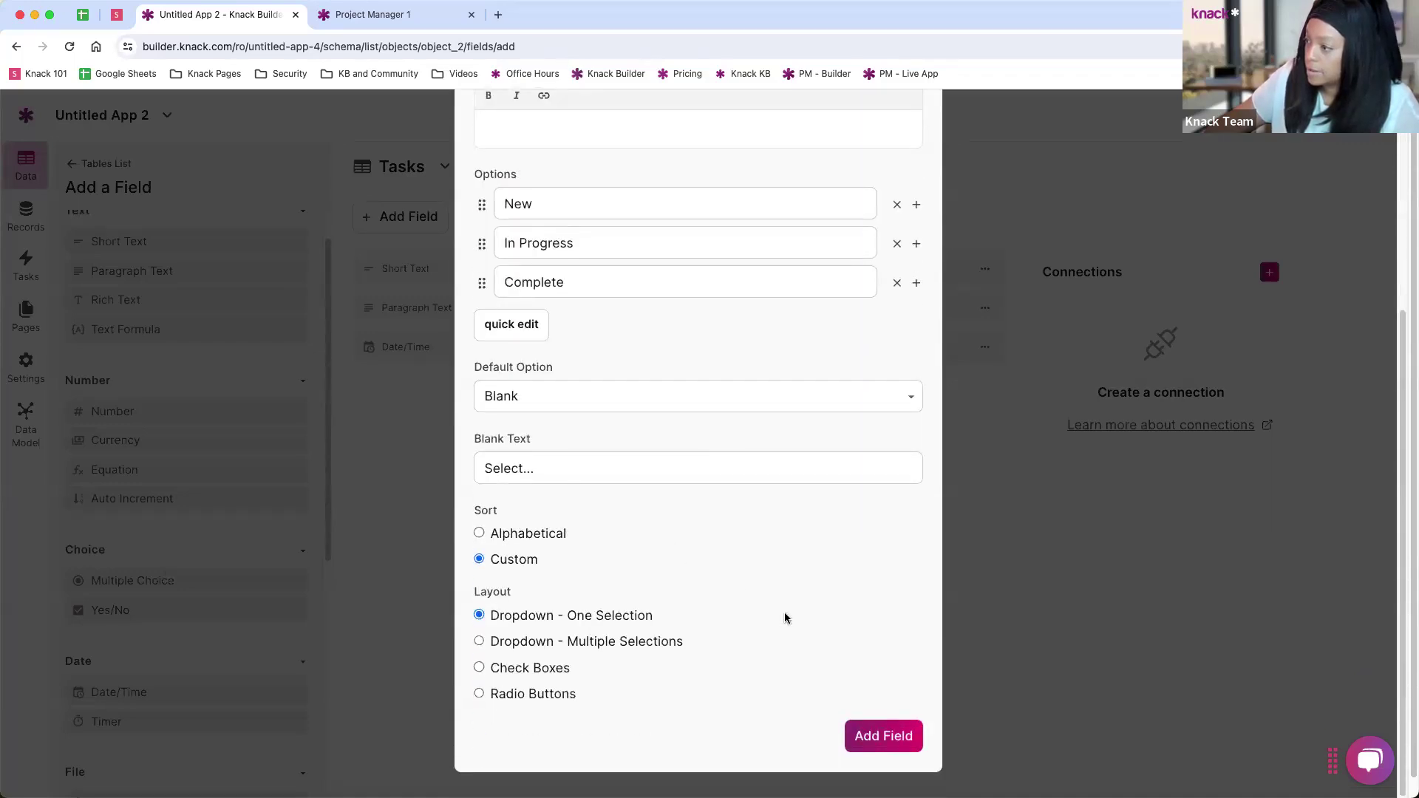
pyautogui.click(543, 397)
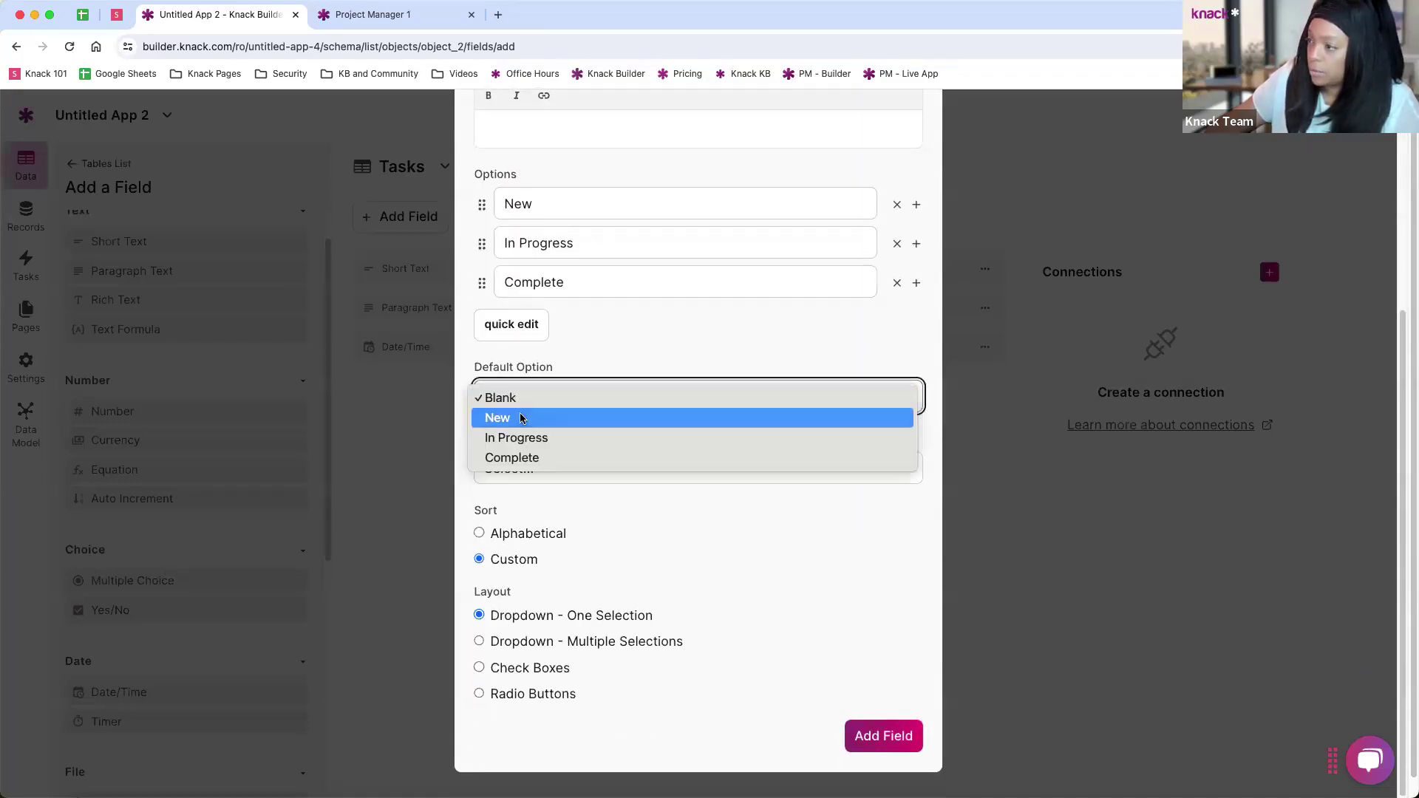
pyautogui.click(521, 418)
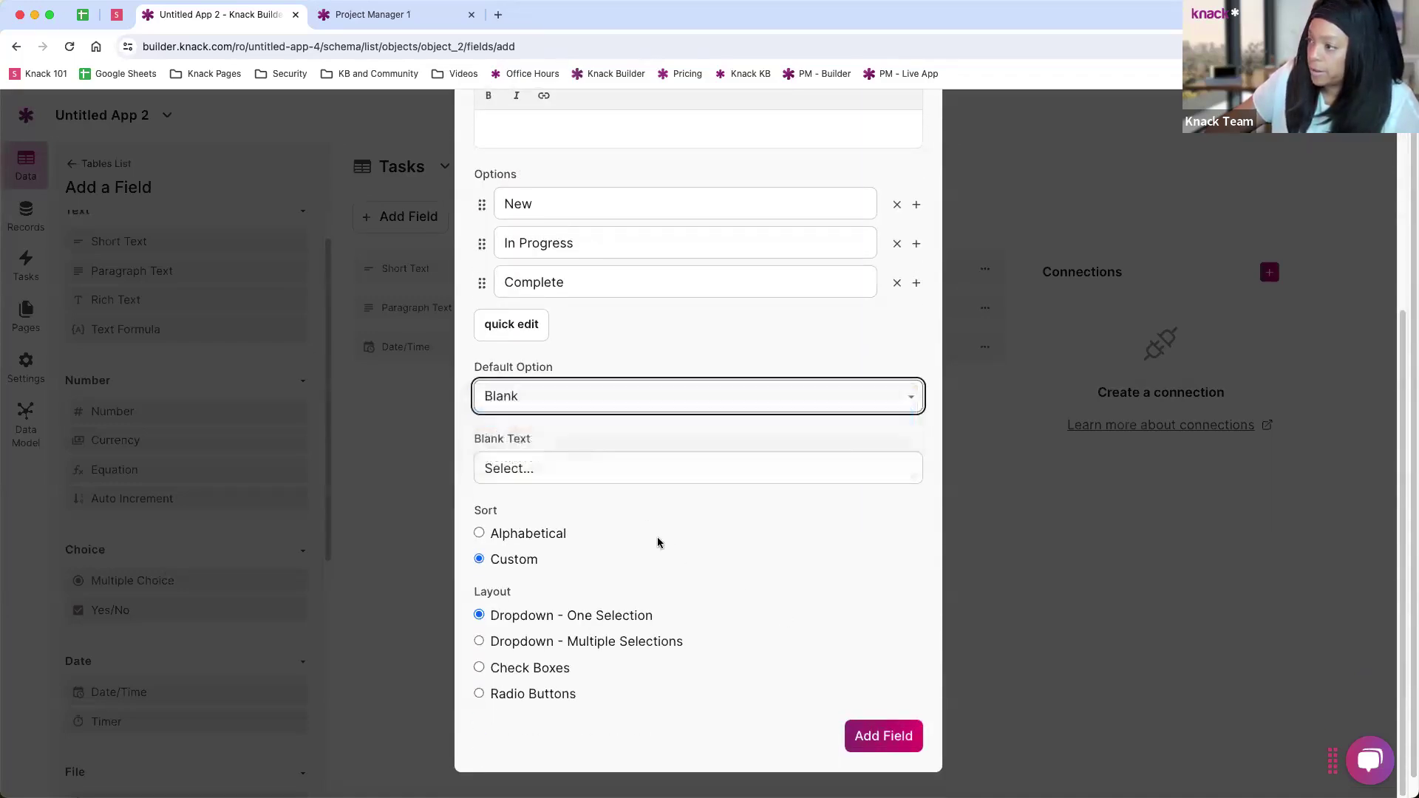
pyautogui.click(875, 739)
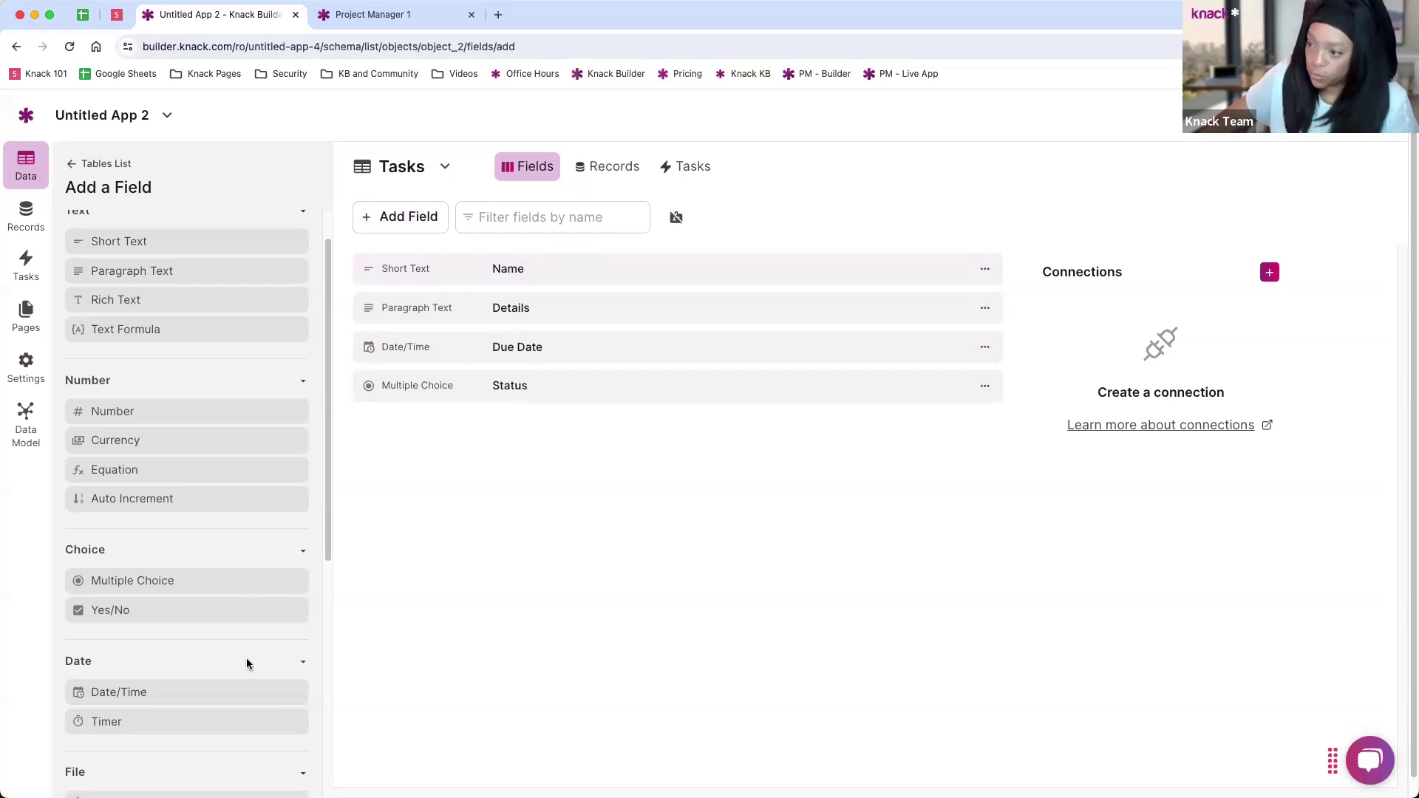
pyautogui.scroll(-1, 183, 462)
pyautogui.scroll(-6, 183, 462)
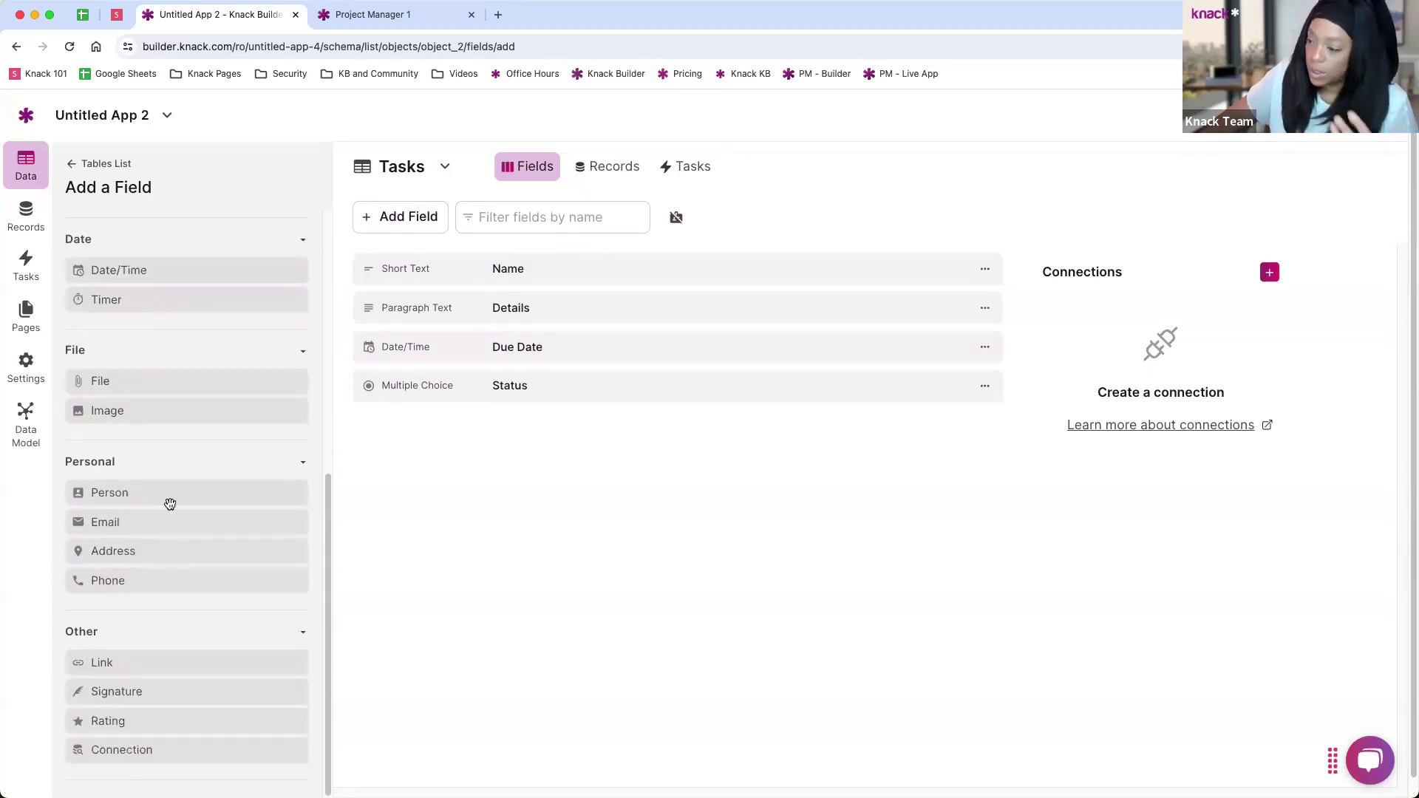
pyautogui.scroll(3, 171, 516)
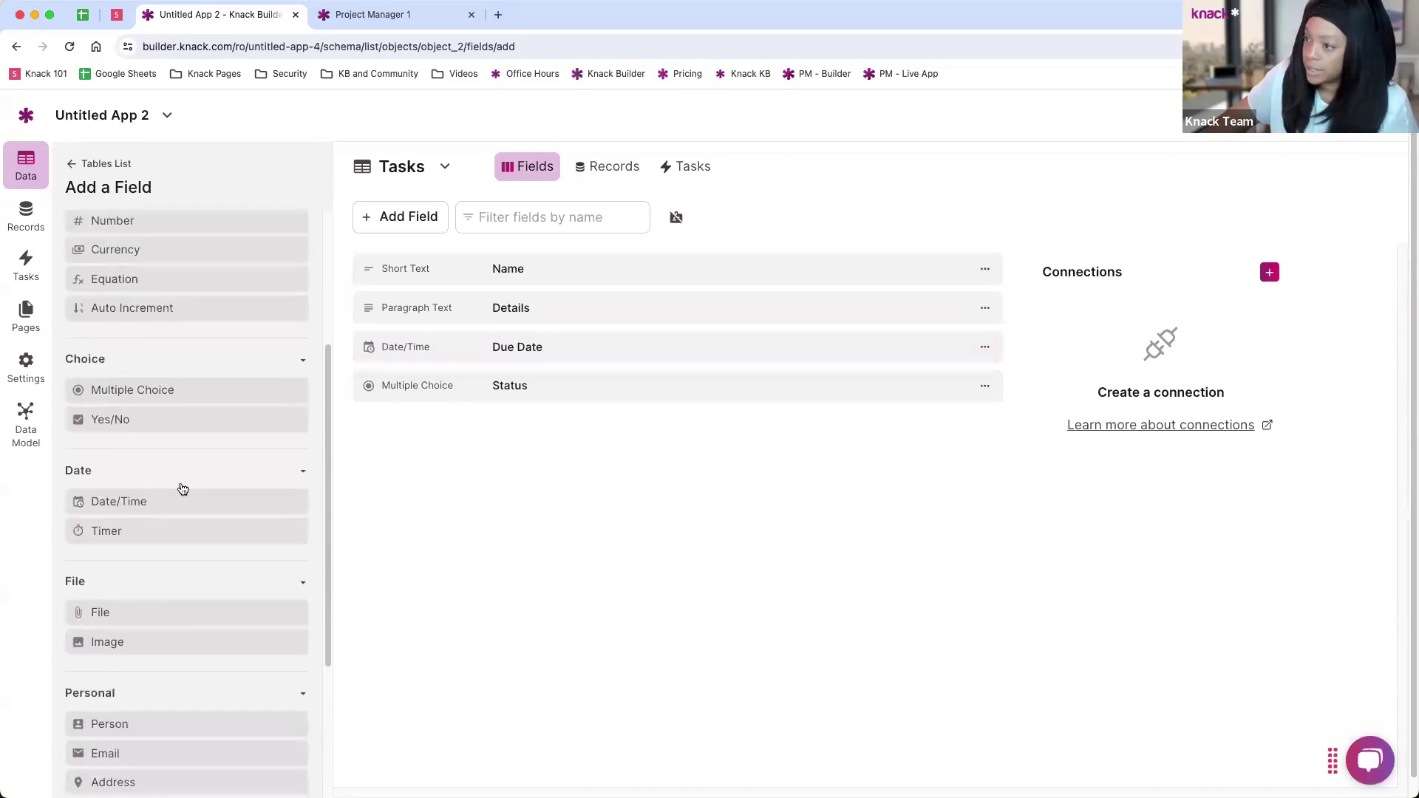
pyautogui.scroll(-3, 181, 601)
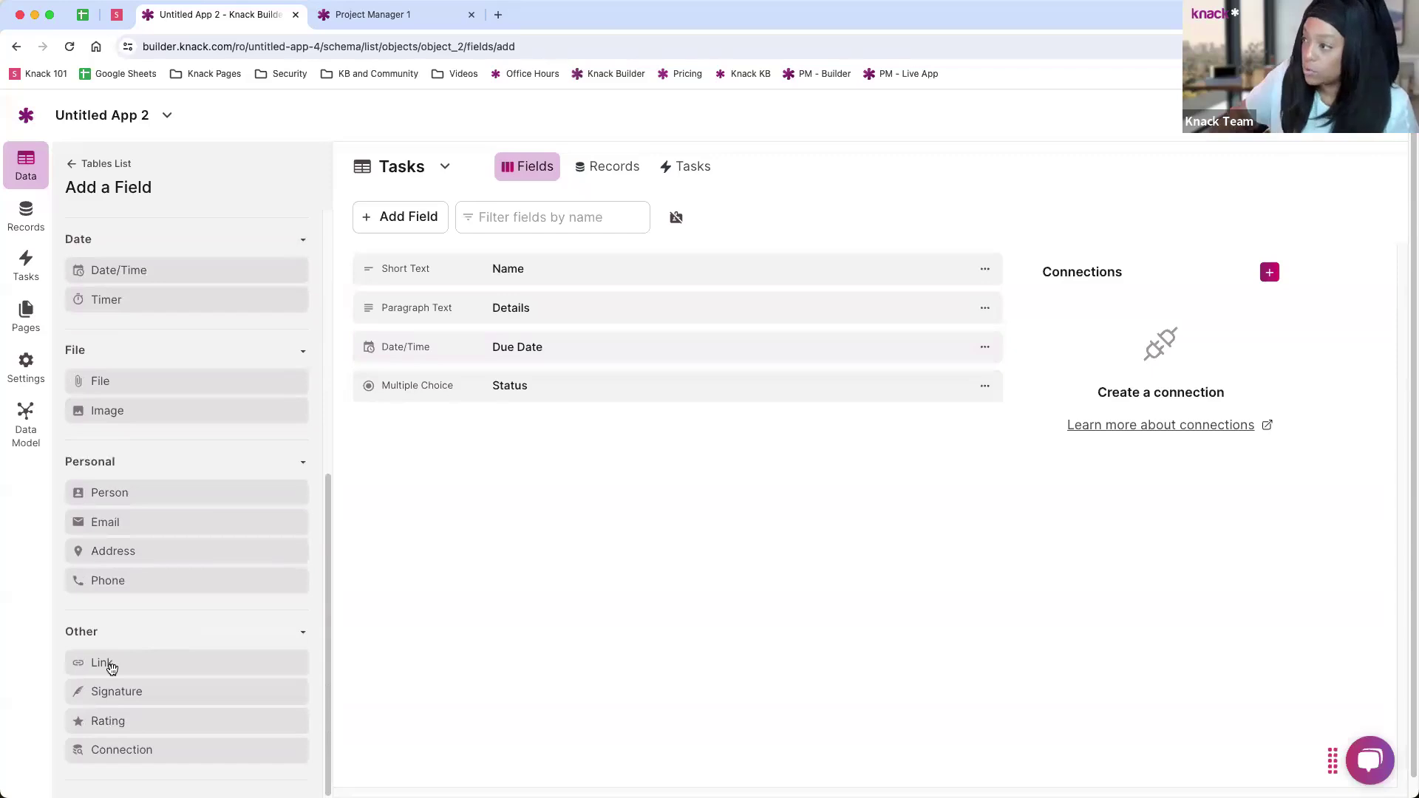
pyautogui.scroll(6, 255, 348)
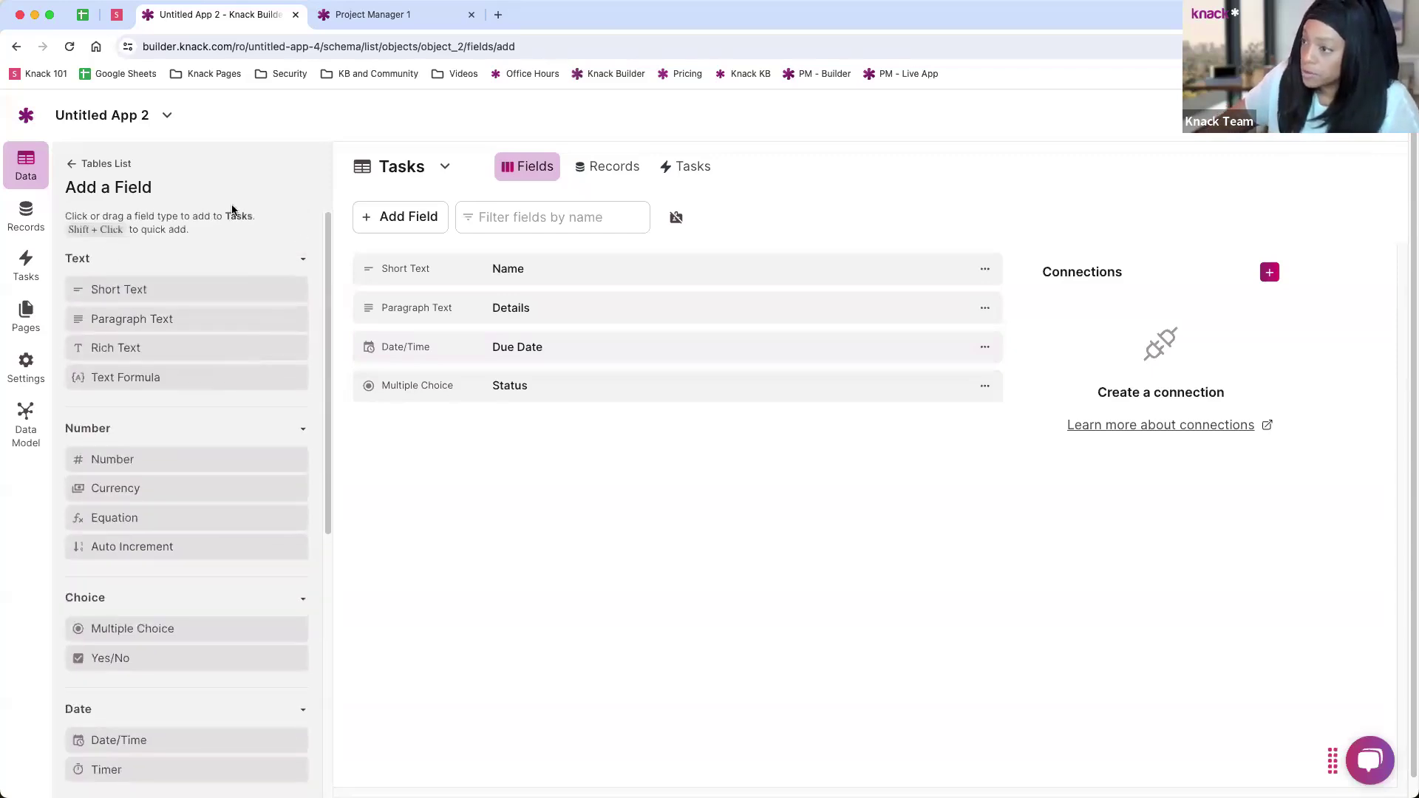
pyautogui.click(71, 165)
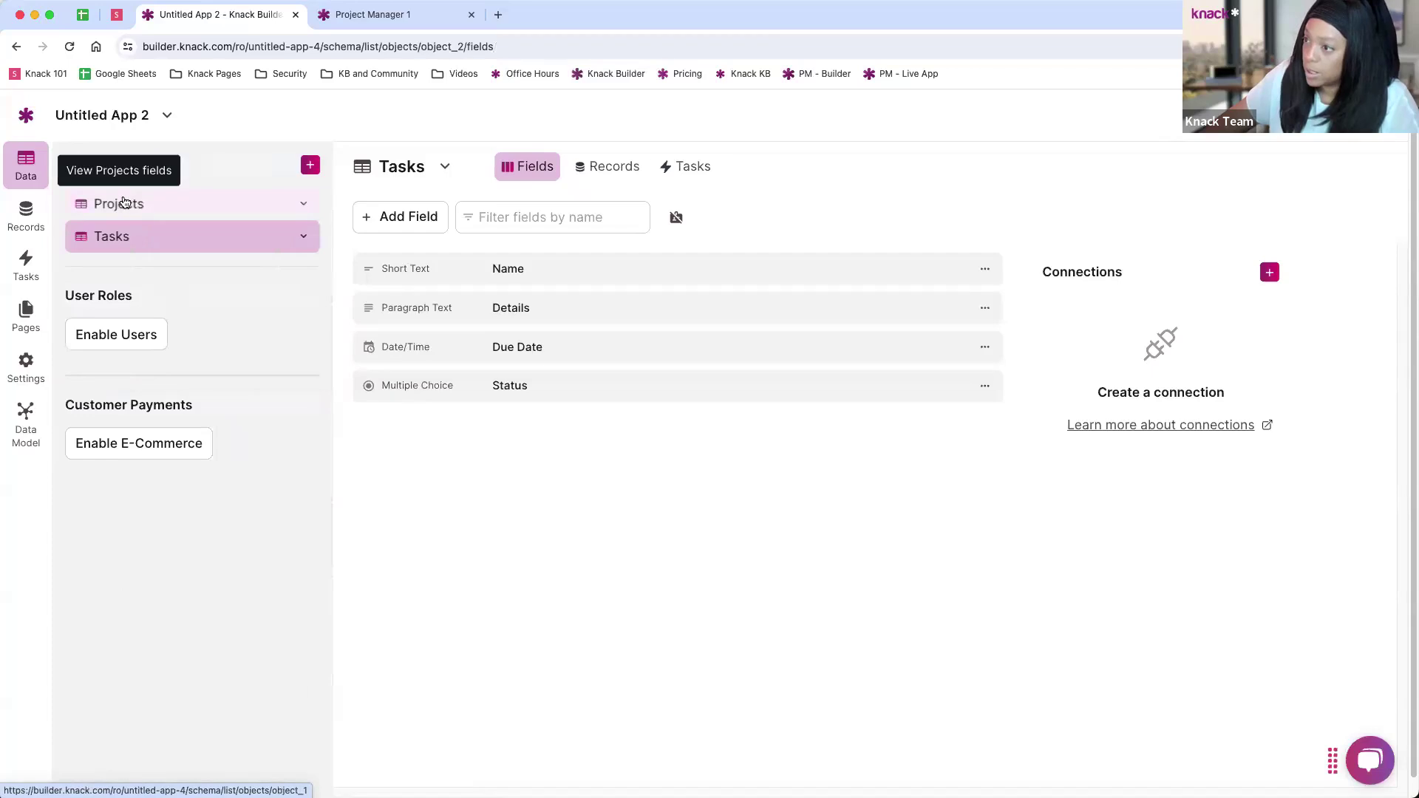
pyautogui.click(132, 204)
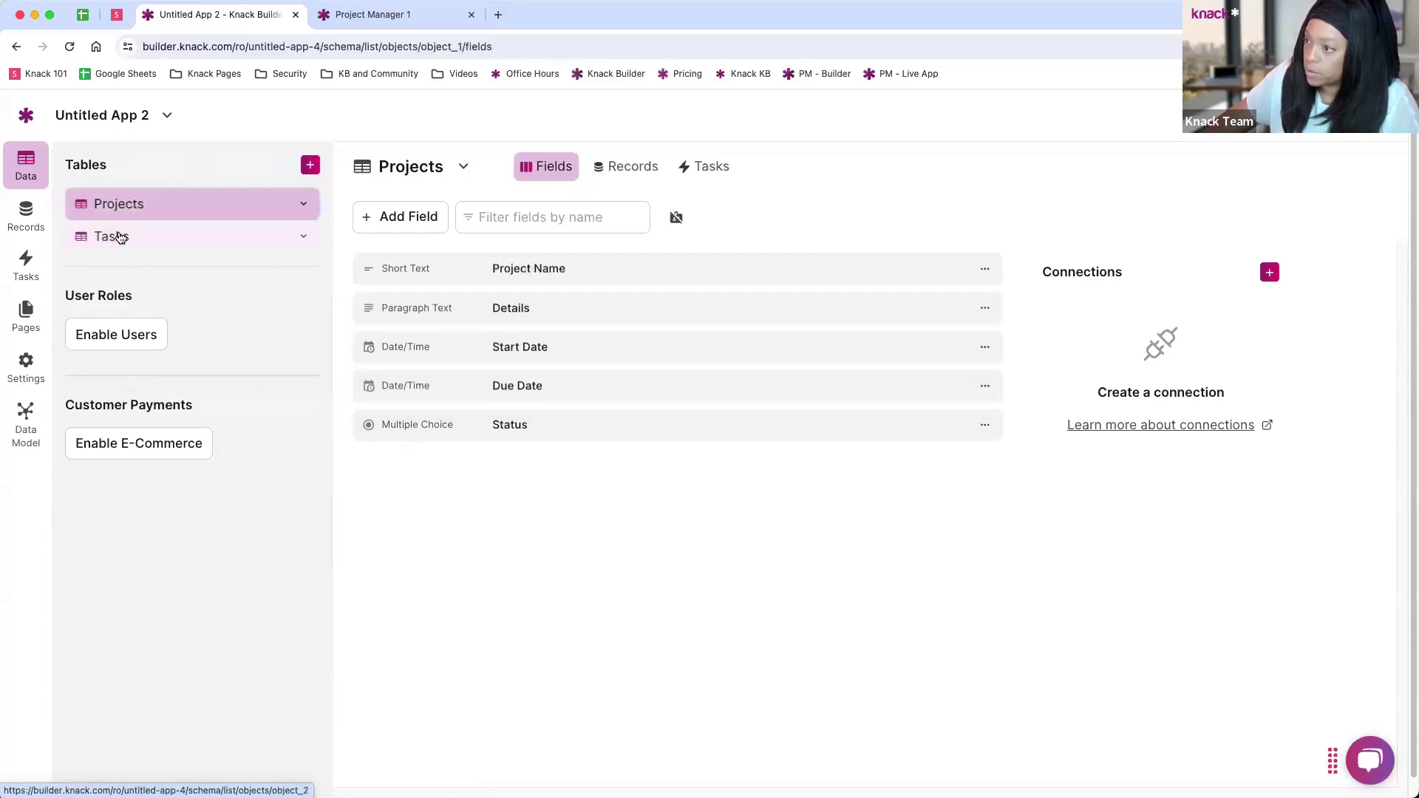
pyautogui.click(118, 237)
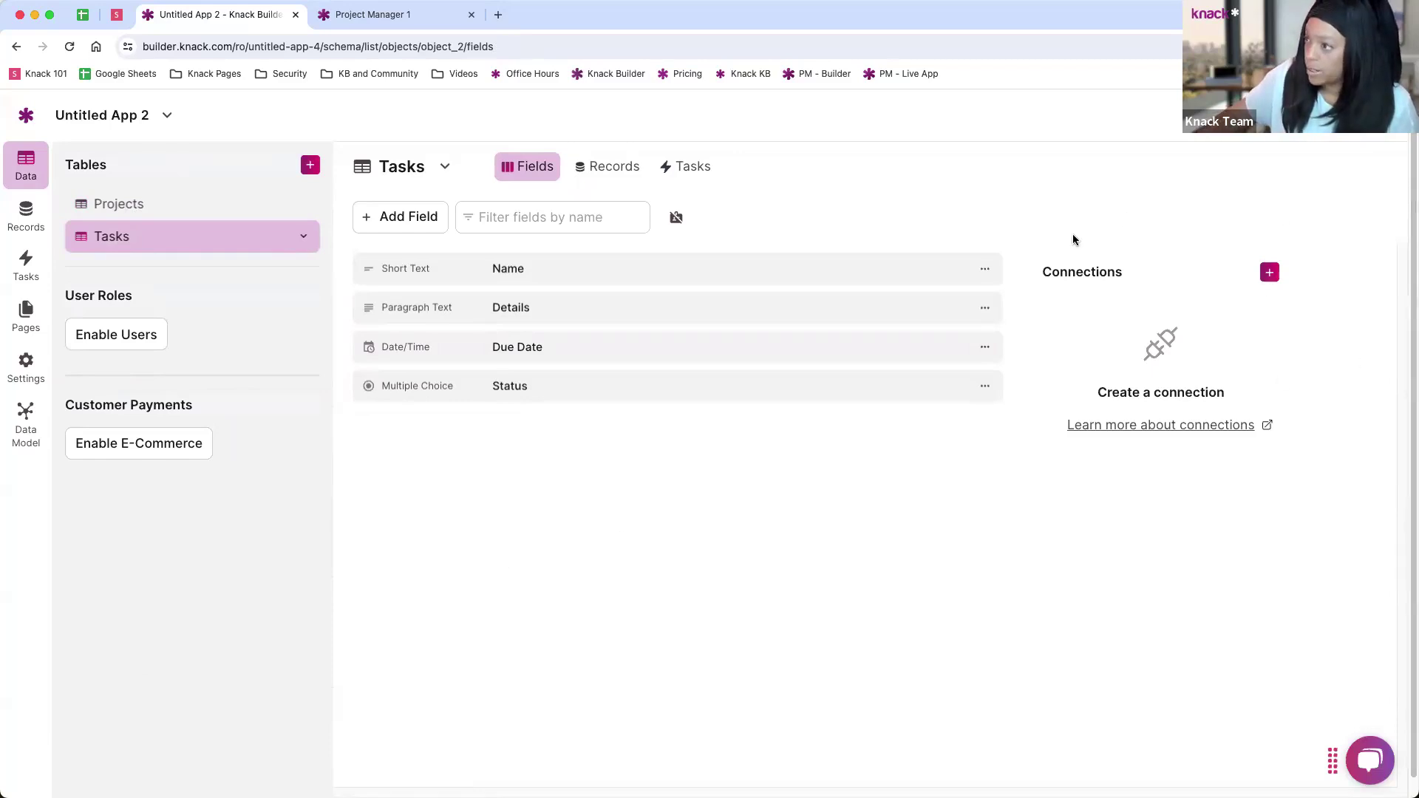
pyautogui.click(387, 215)
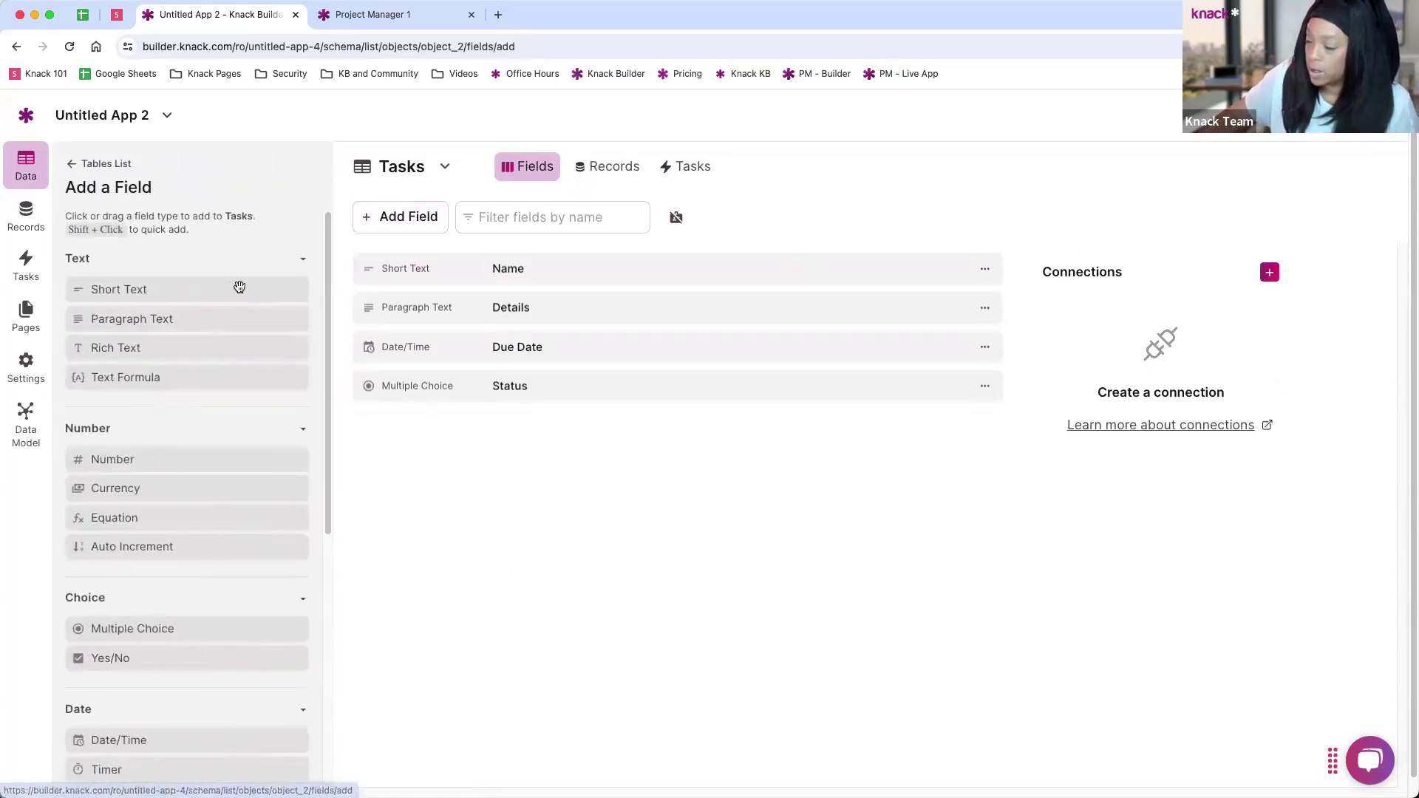
# Step: Return to the Tables List and select Projects to show its five fields
pyautogui.scroll(-6, 239, 287)
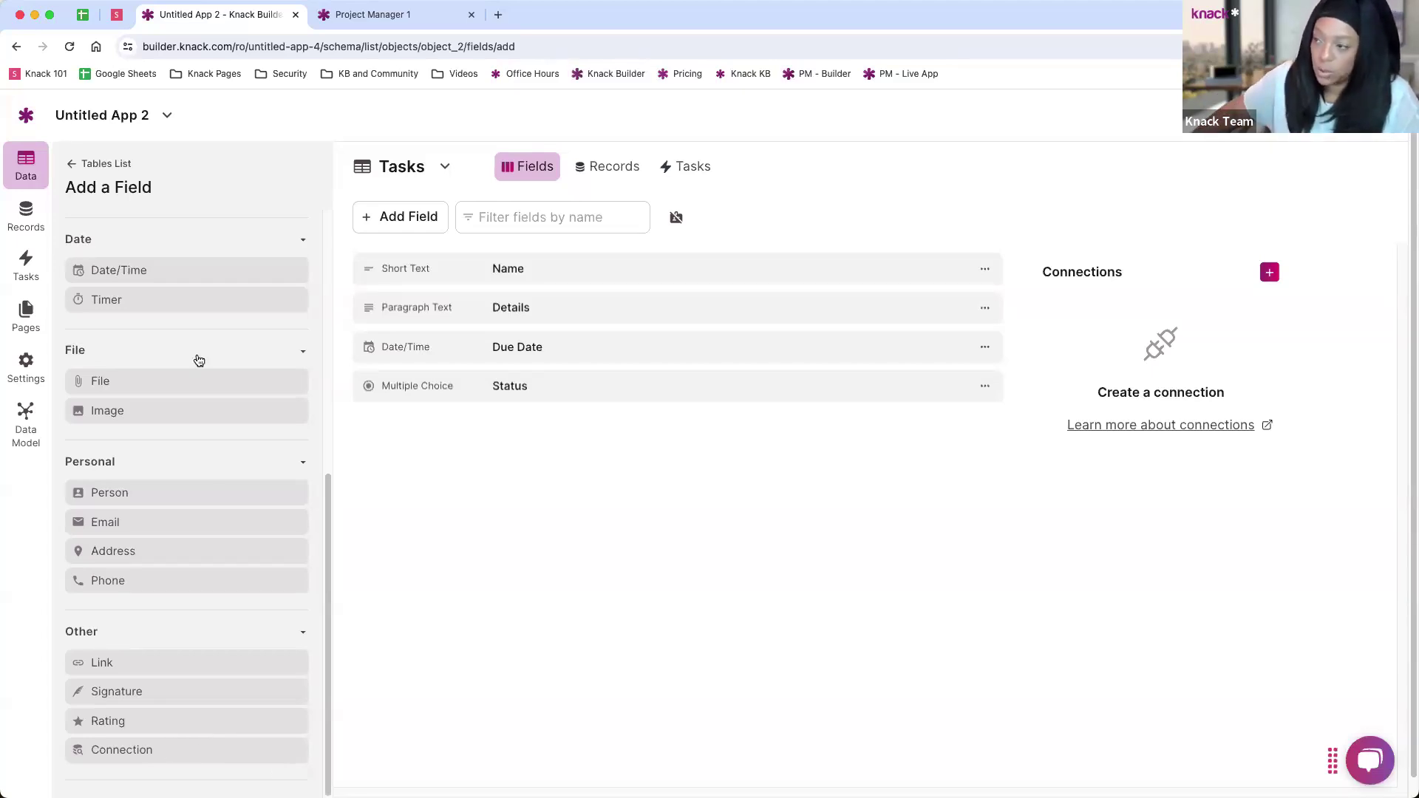
pyautogui.click(75, 170)
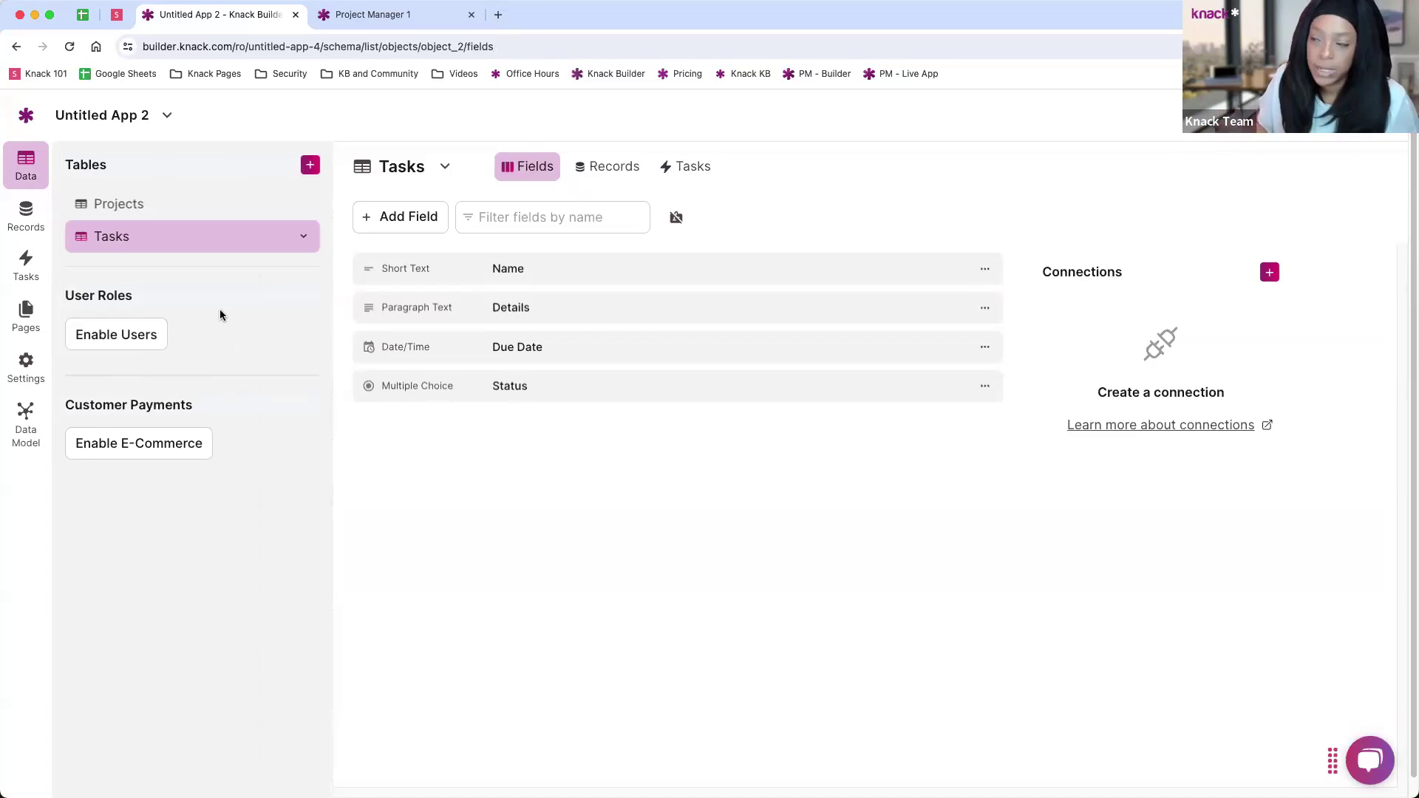
pyautogui.click(161, 210)
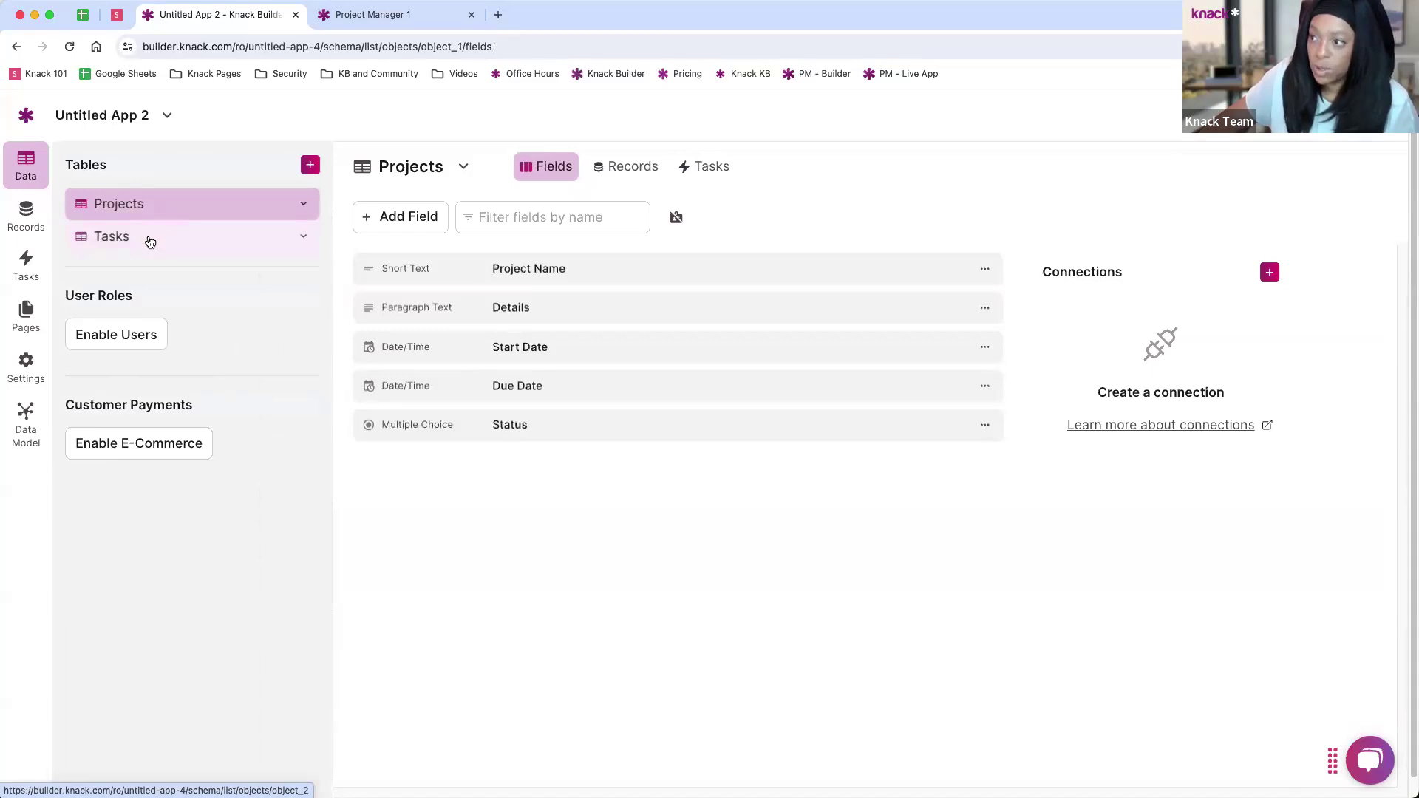
# Step: Start a new Tasks connection field targeting the Projects table, reaching the one-to-many relationship options
pyautogui.click(150, 237)
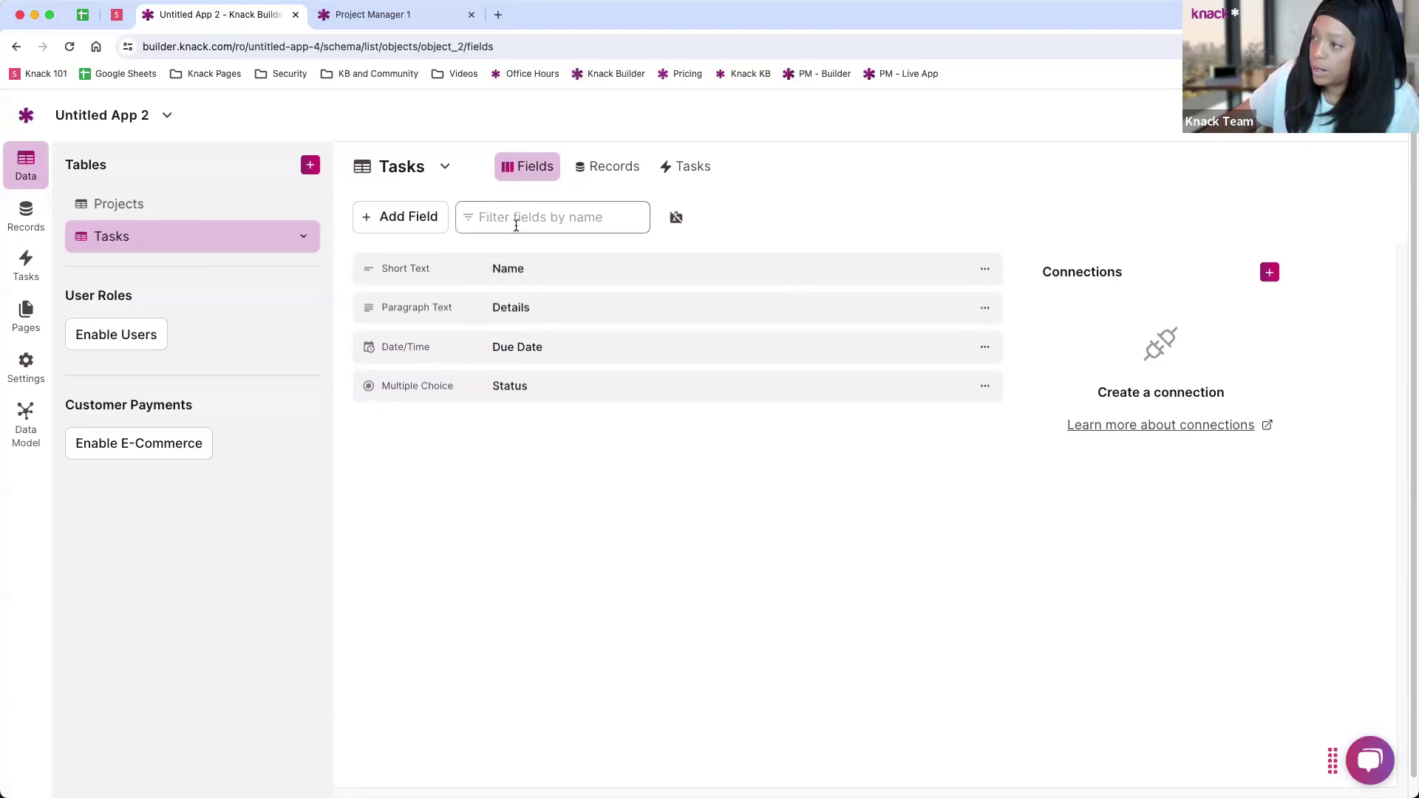
pyautogui.click(381, 226)
pyautogui.scroll(-6, 281, 384)
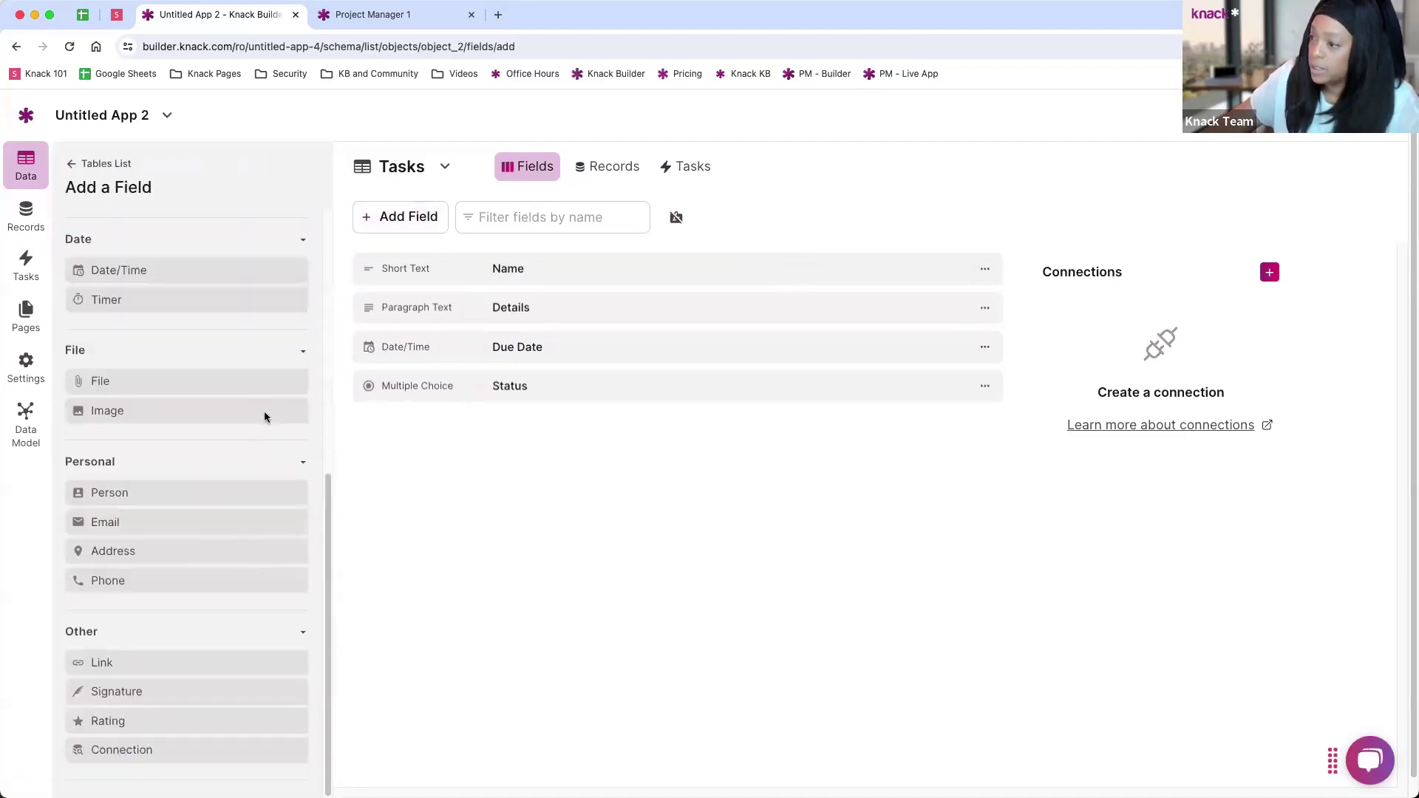
pyautogui.click(1269, 270)
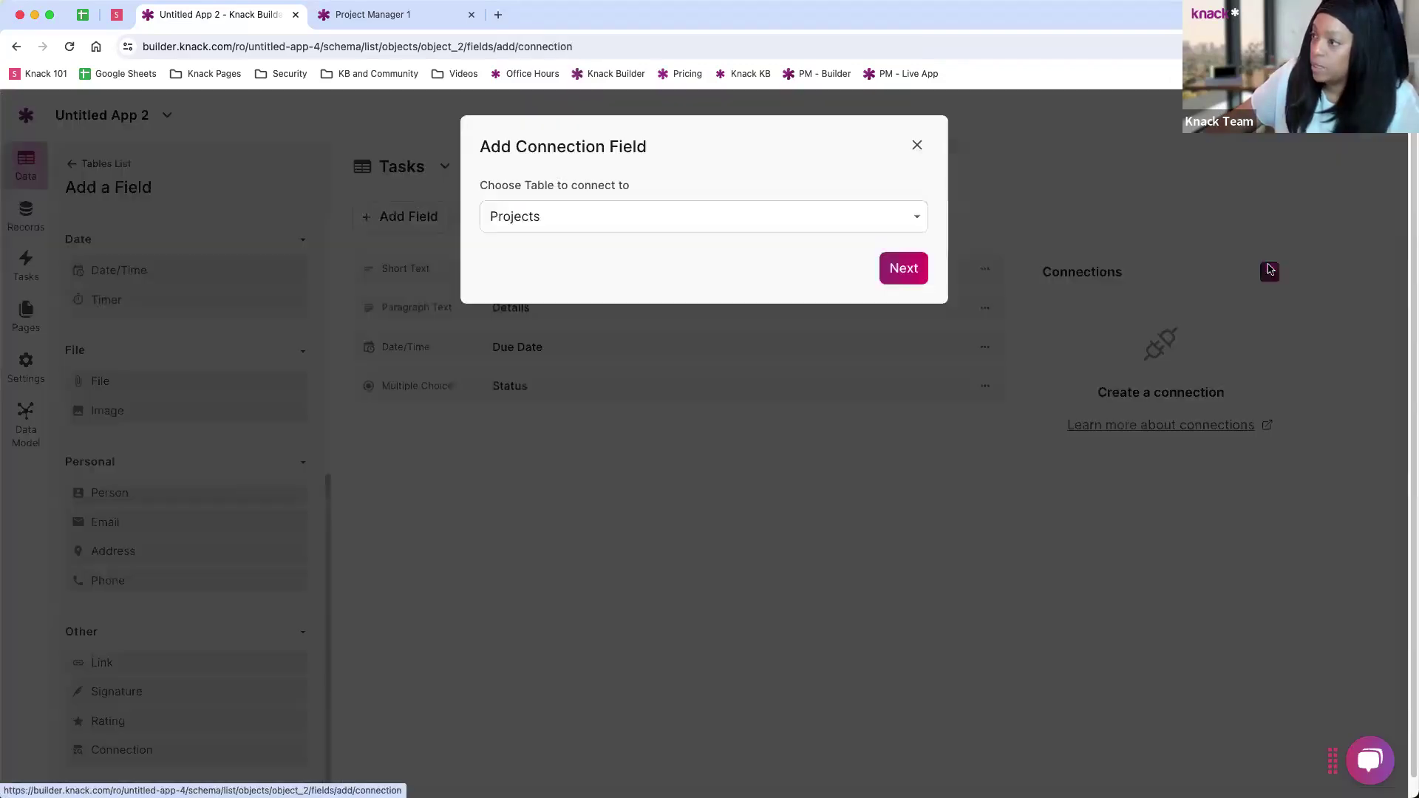
pyautogui.click(556, 220)
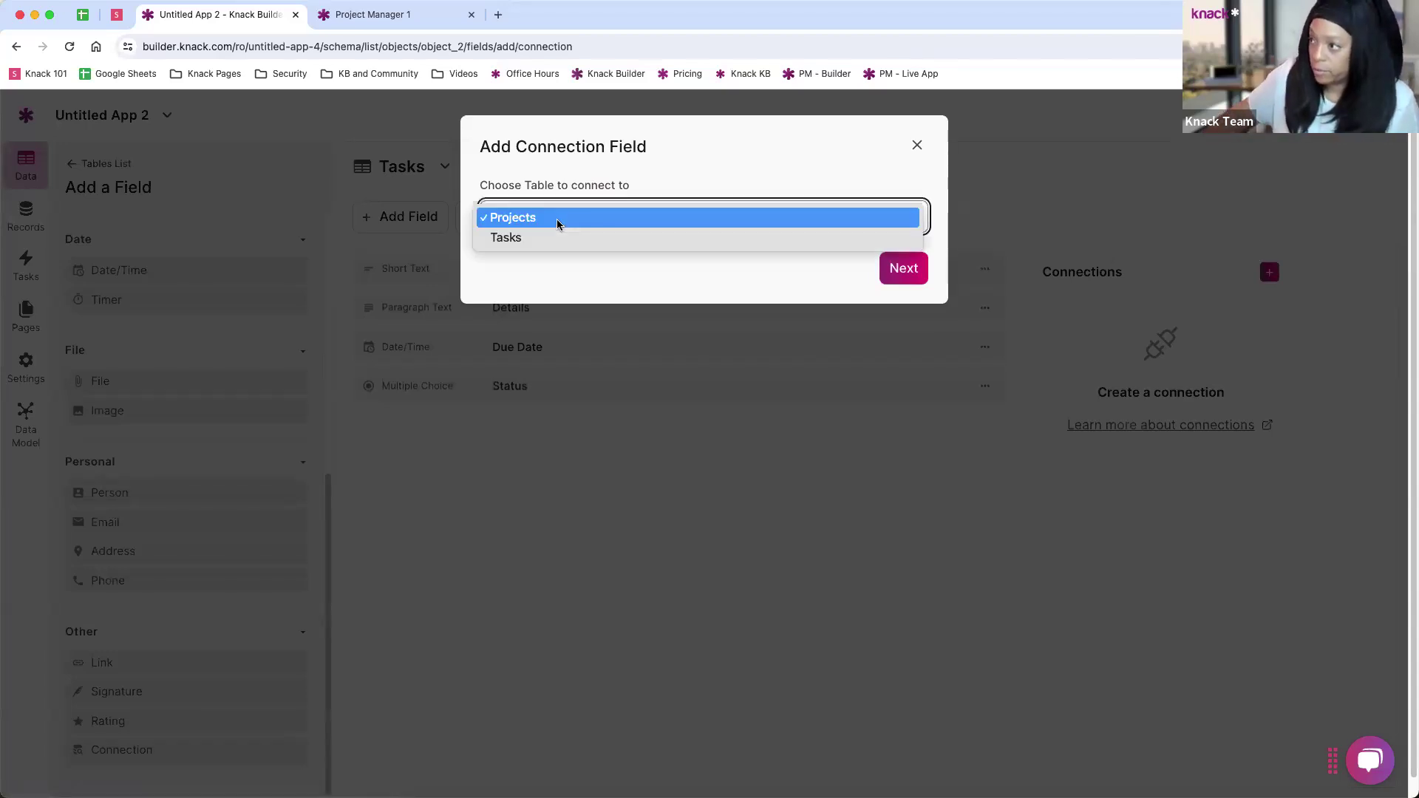
pyautogui.click(560, 177)
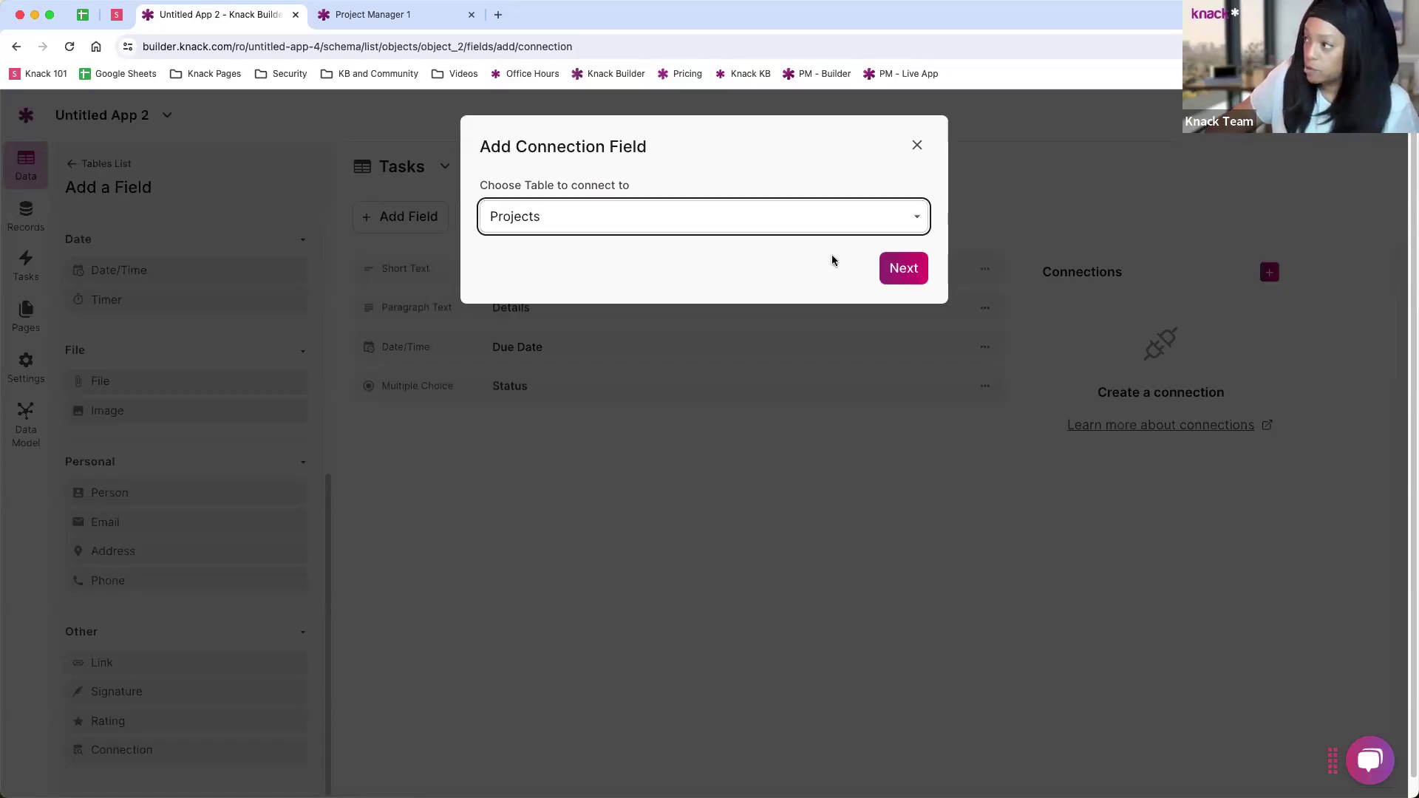
pyautogui.click(898, 269)
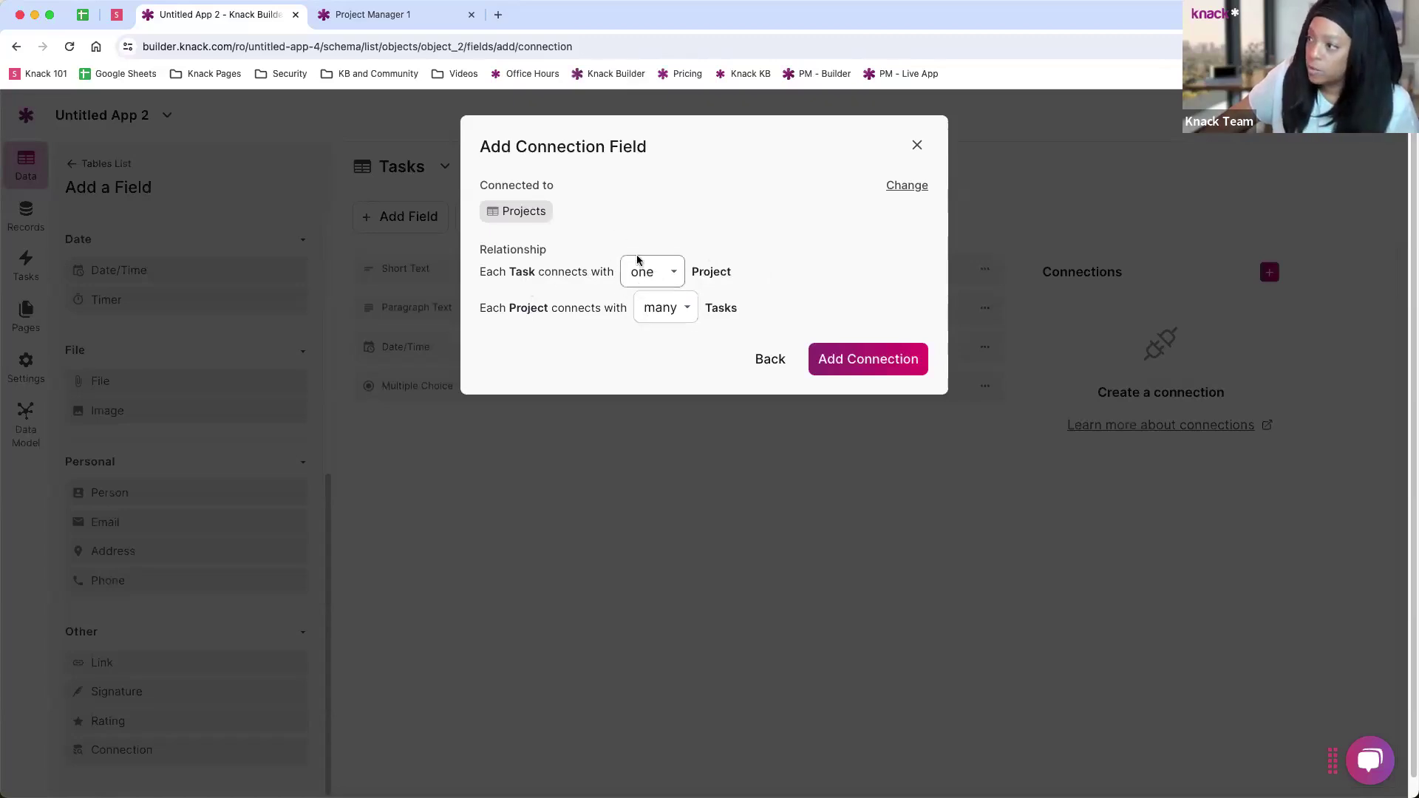
# Step: Set each Task to one Project and each Project to many Tasks, then add the Project connection
pyautogui.click(673, 273)
pyautogui.click(695, 312)
pyautogui.click(695, 307)
pyautogui.click(684, 287)
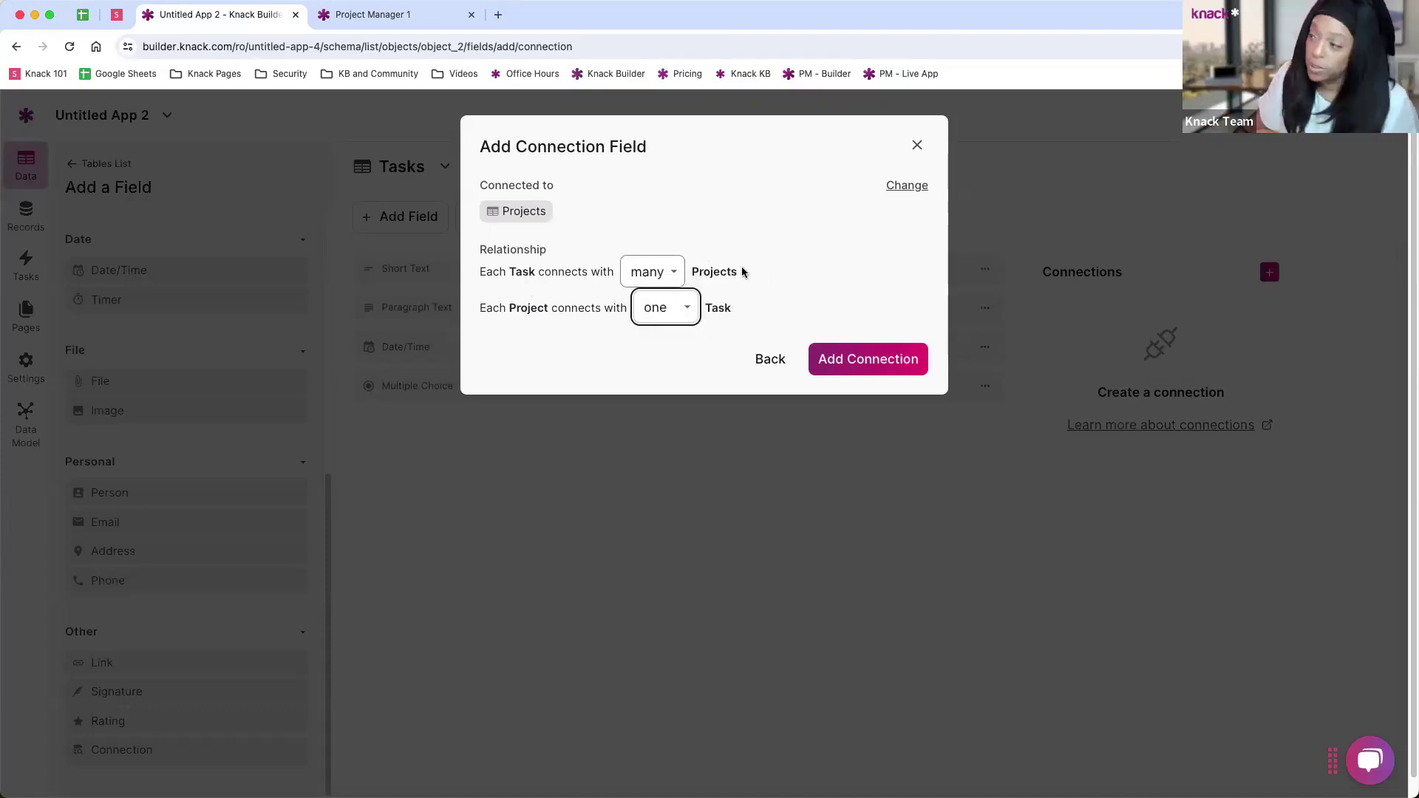
pyautogui.click(671, 272)
pyautogui.click(658, 254)
pyautogui.click(681, 310)
pyautogui.click(659, 328)
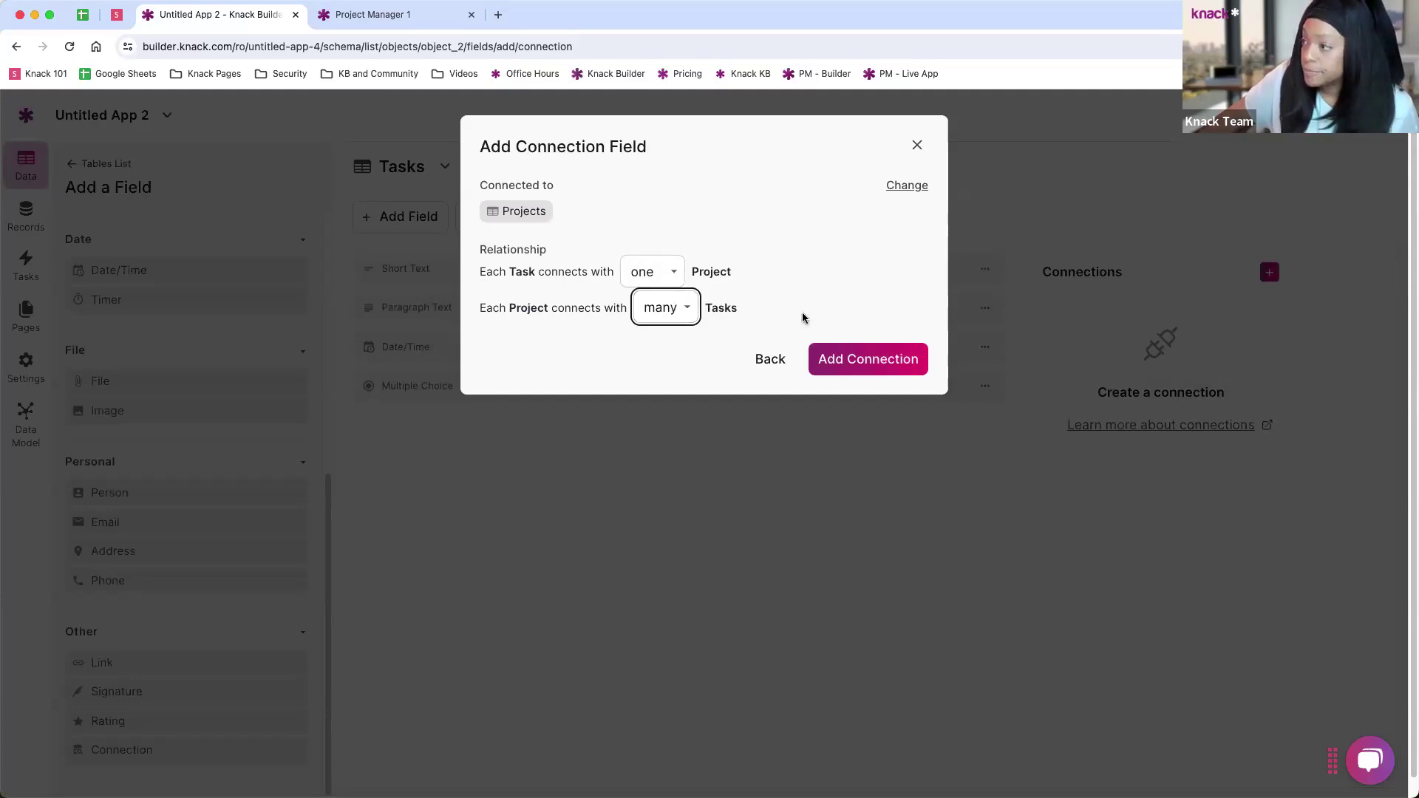
pyautogui.click(870, 365)
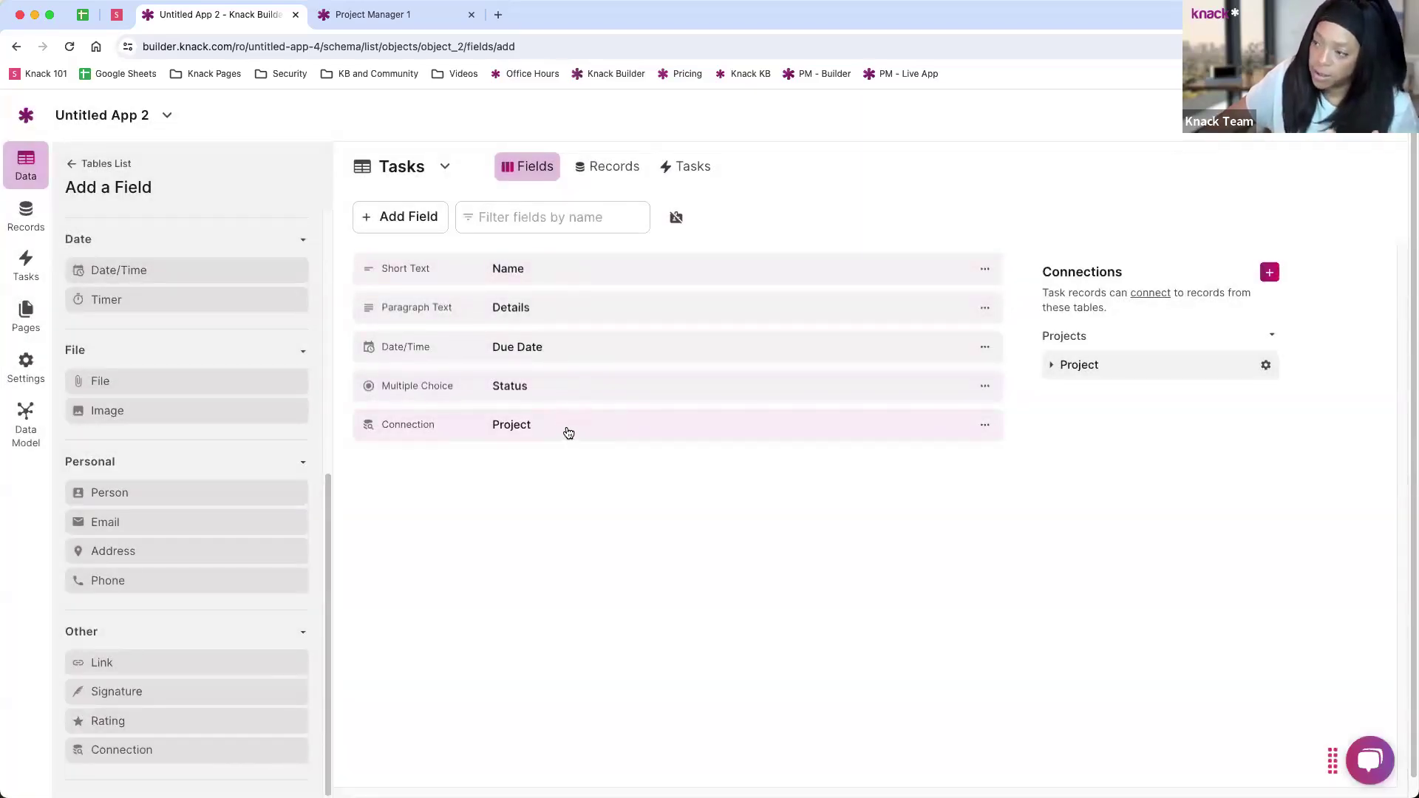
# Step: Go back from the Add a Field panel to the Tables List
pyautogui.click(79, 165)
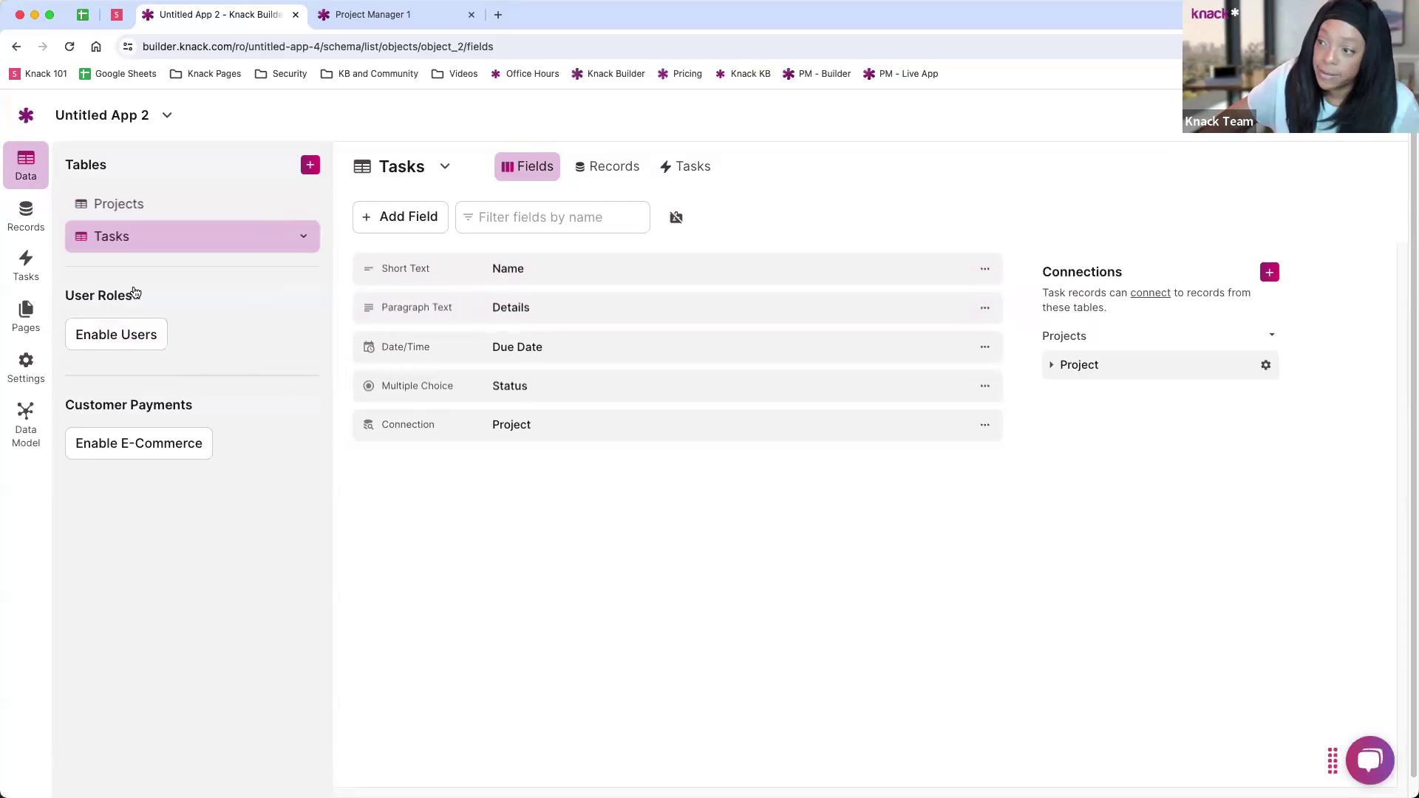
# Step: Enable users with two roles named 'Project Managers' and 'Team Members'
pyautogui.click(166, 334)
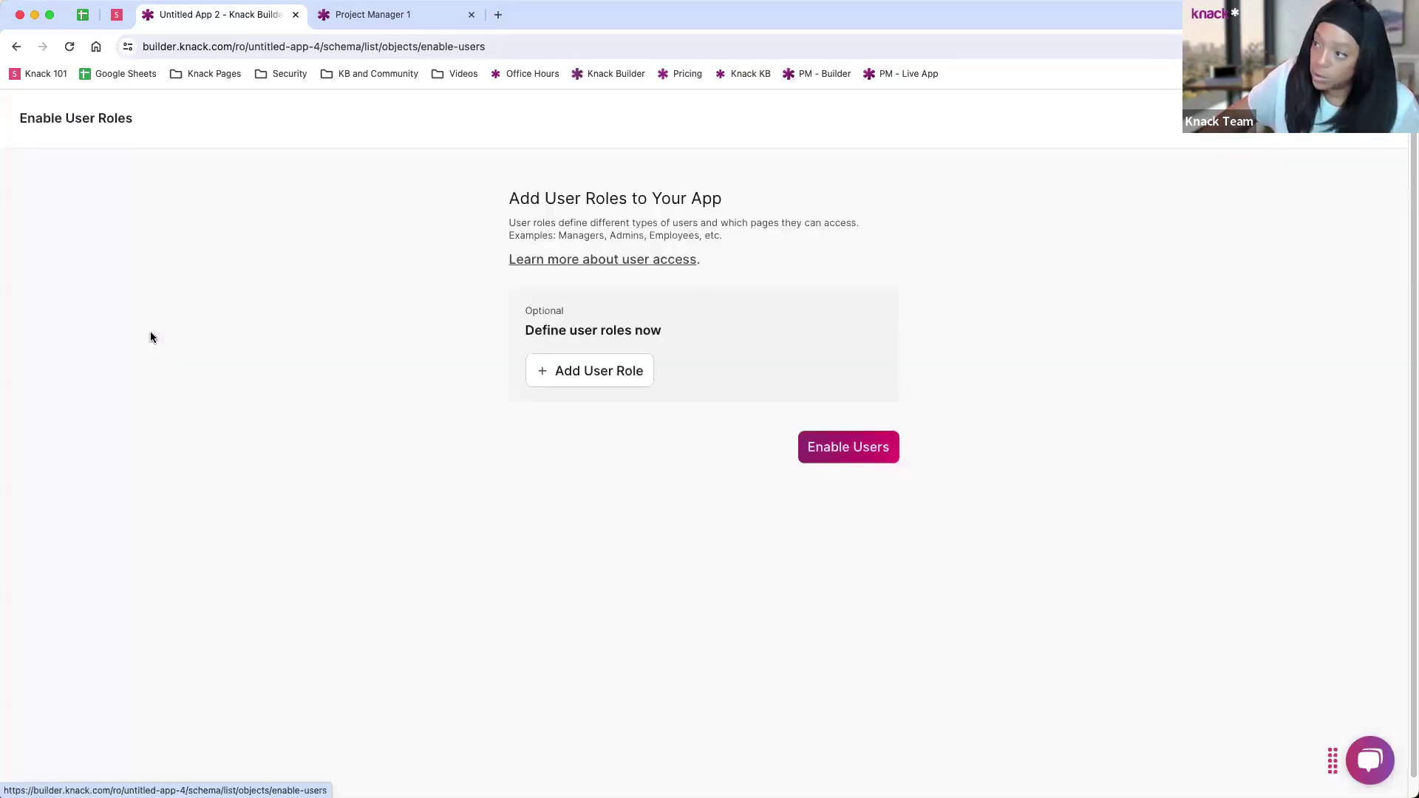
pyautogui.click(588, 373)
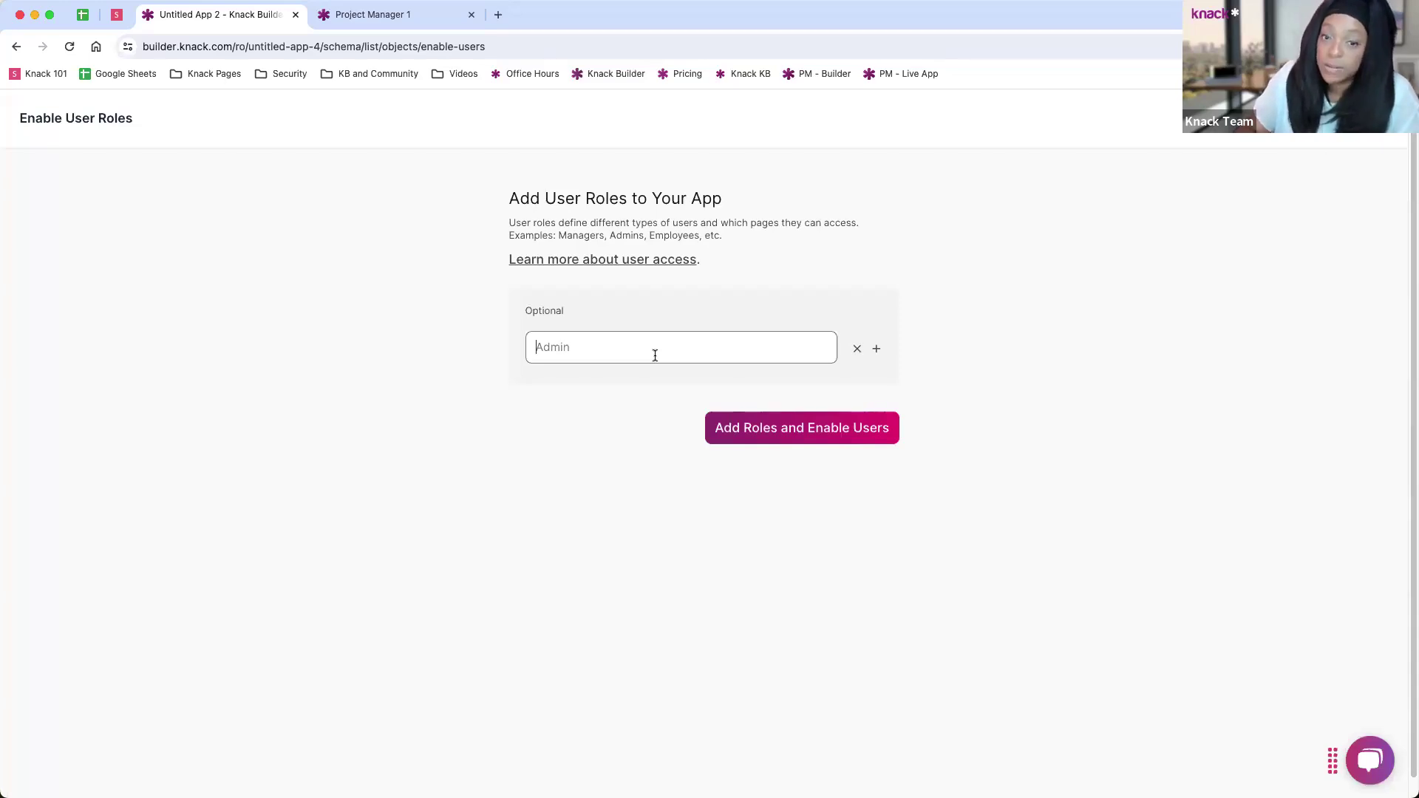
pyautogui.write('Project Managers')
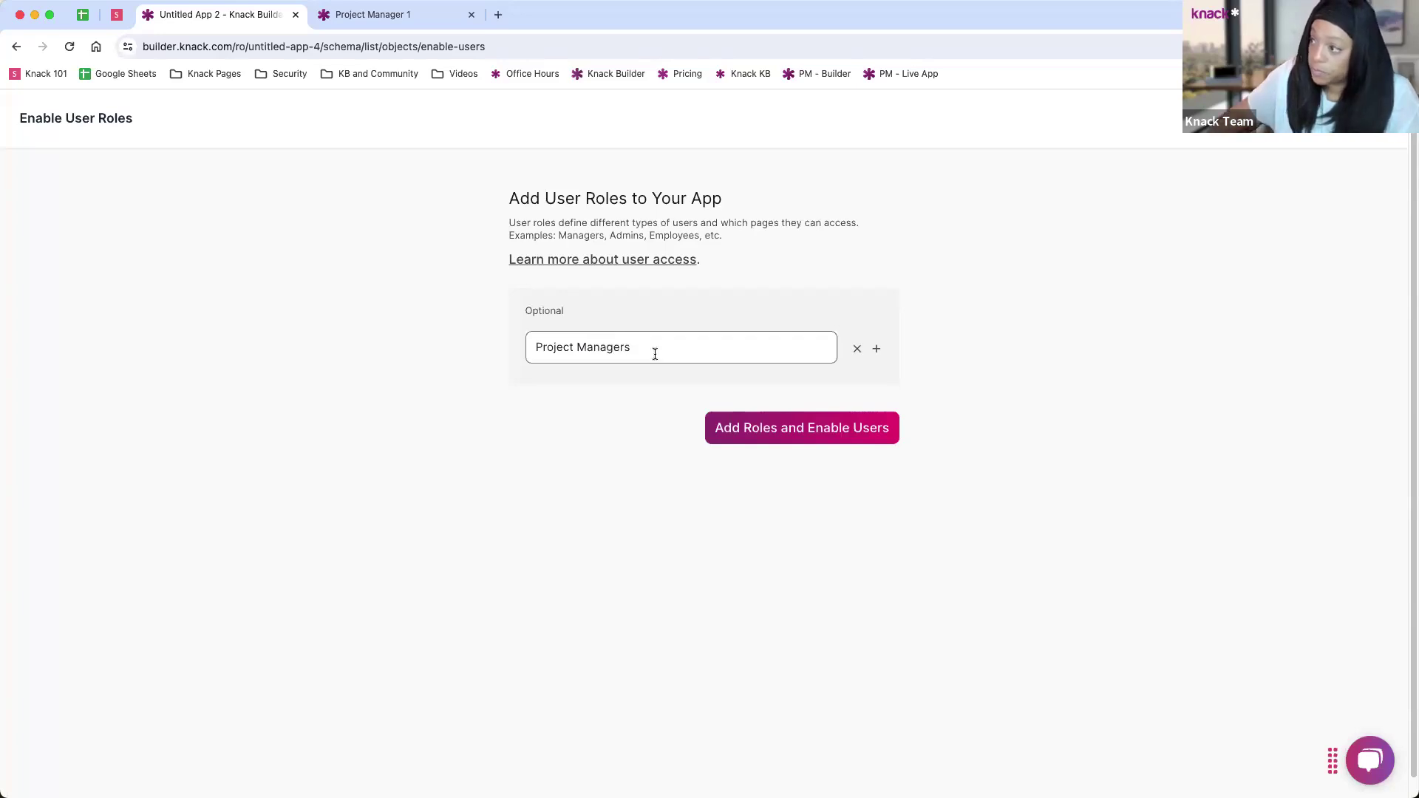
pyautogui.click(876, 348)
pyautogui.write('Team Members')
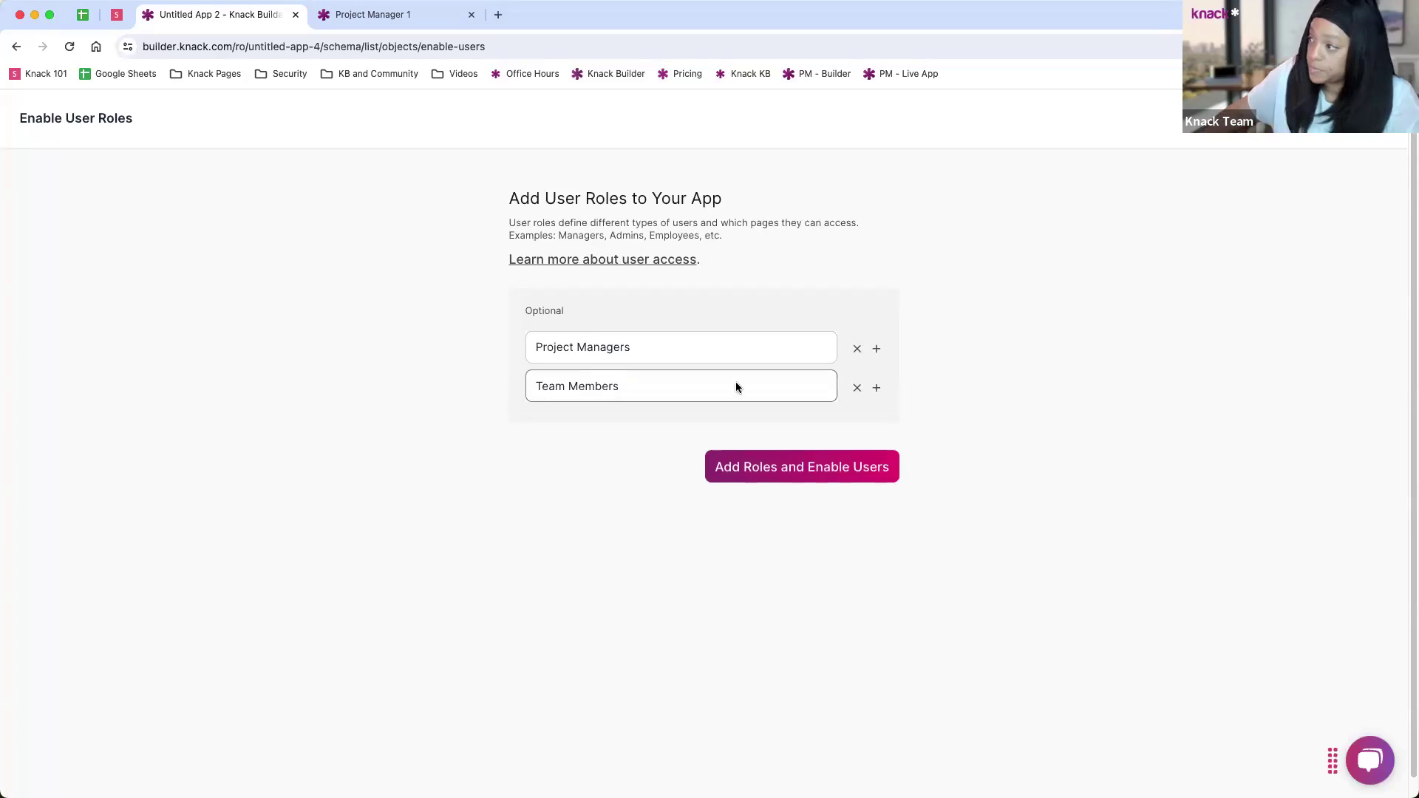
pyautogui.click(783, 466)
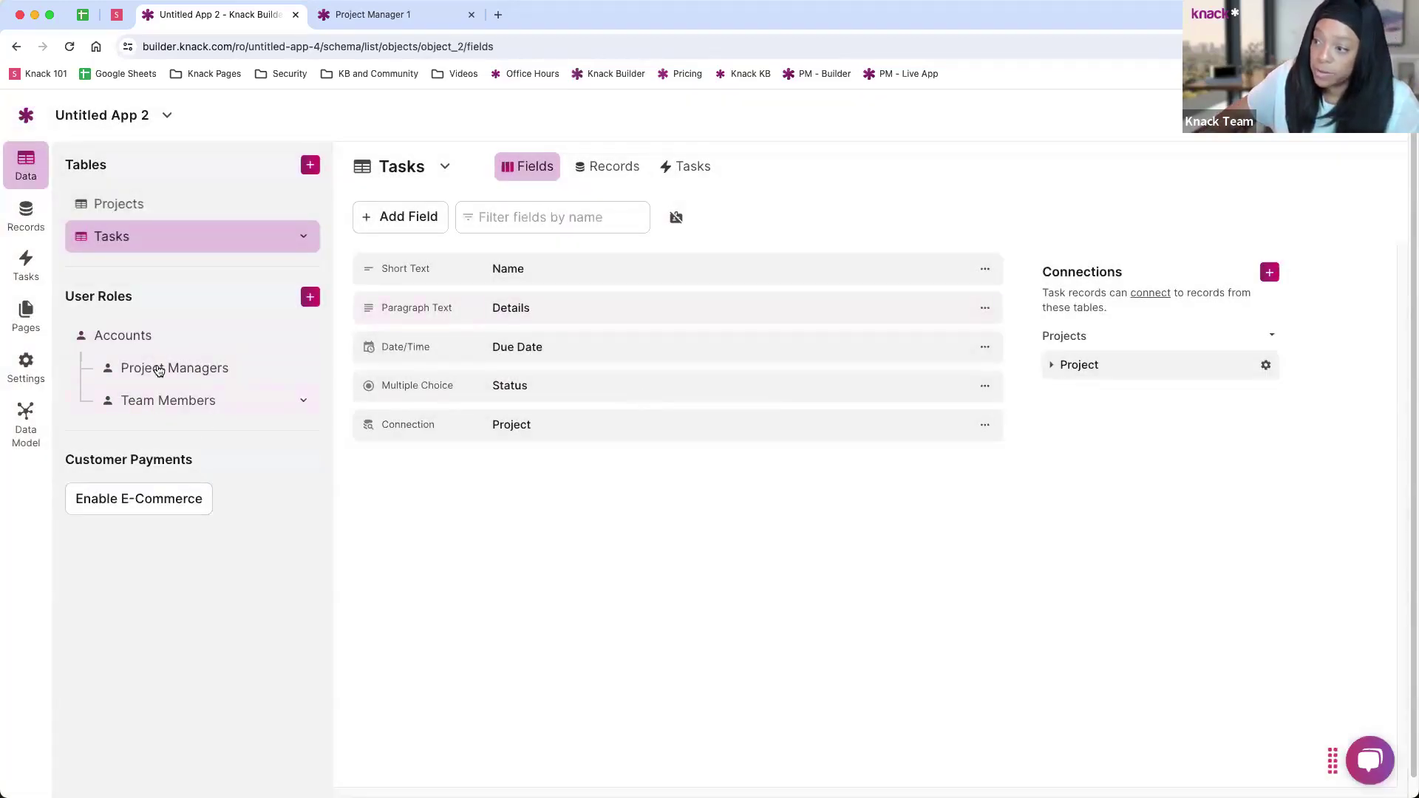
# Step: Show the Project Managers role's fields: Name, Email, Password, User Status and User Roles
pyautogui.click(175, 371)
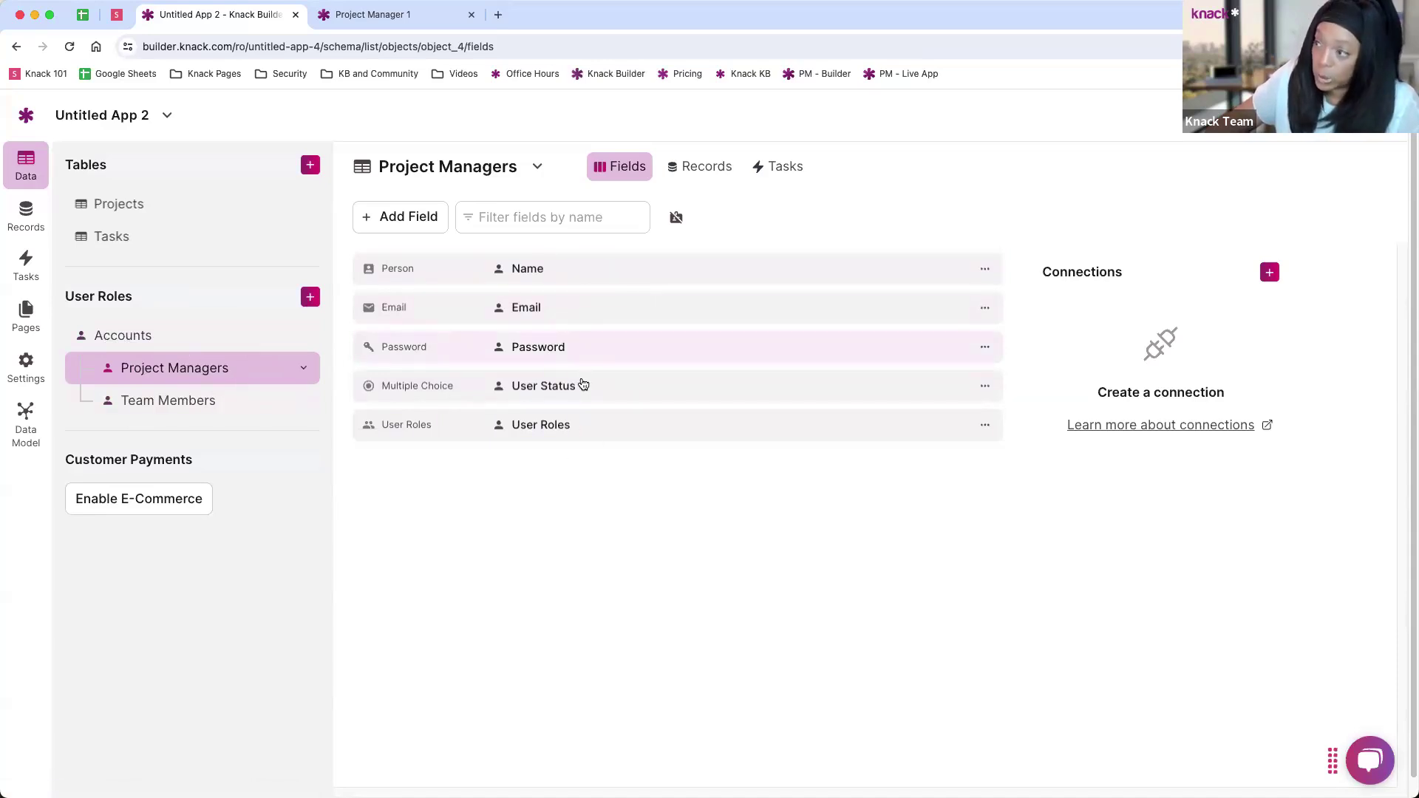
pyautogui.click(407, 220)
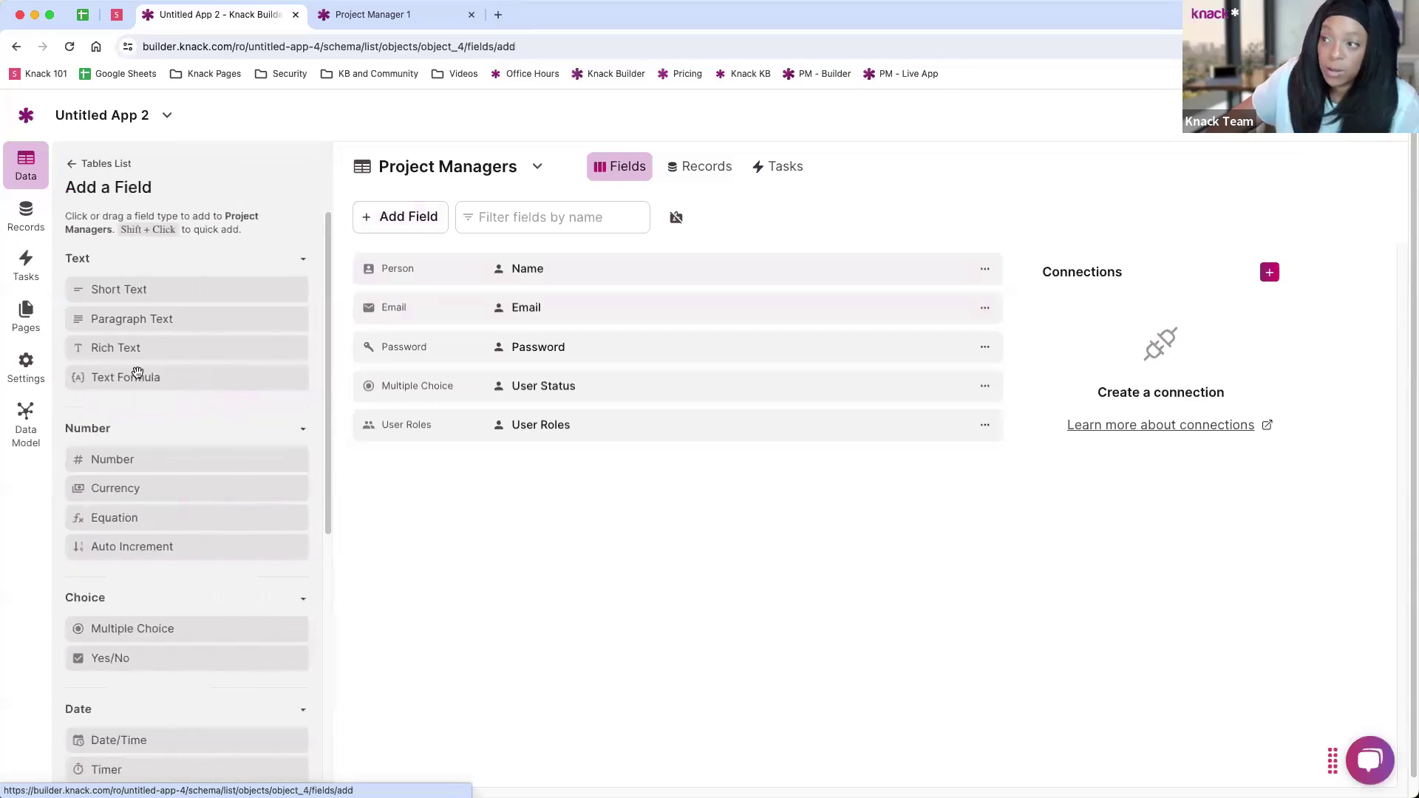
pyautogui.scroll(-1, 152, 340)
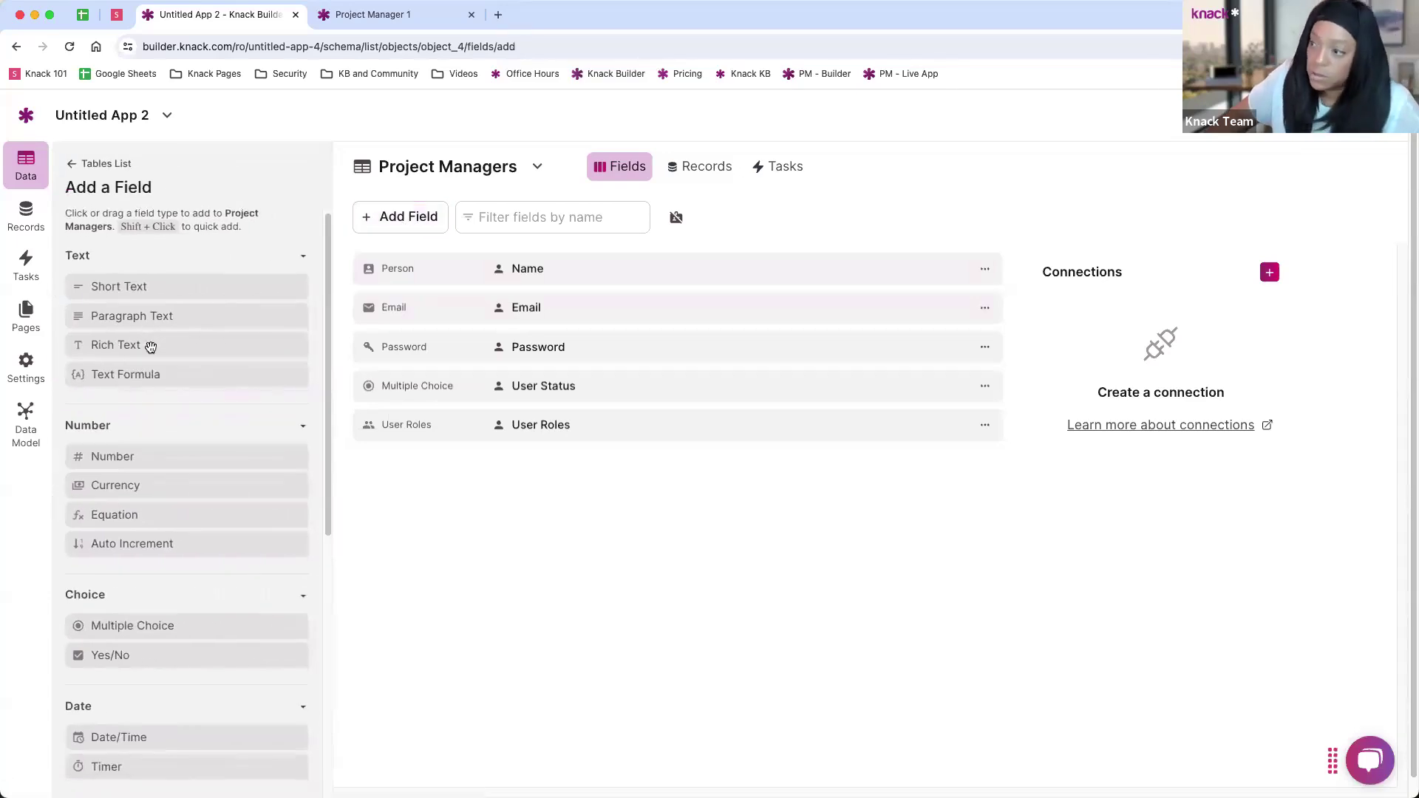
pyautogui.scroll(-5, 181, 444)
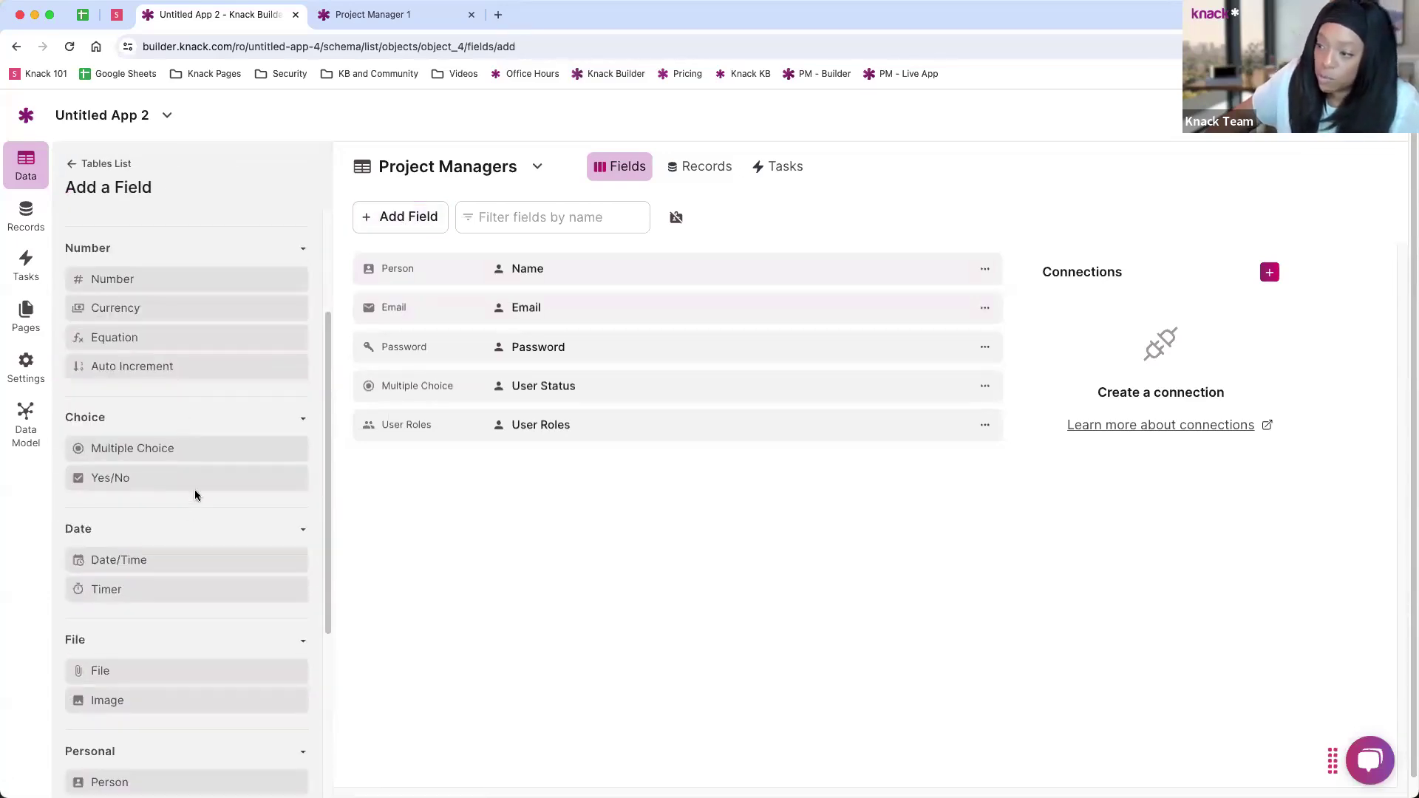
pyautogui.scroll(-1, 203, 507)
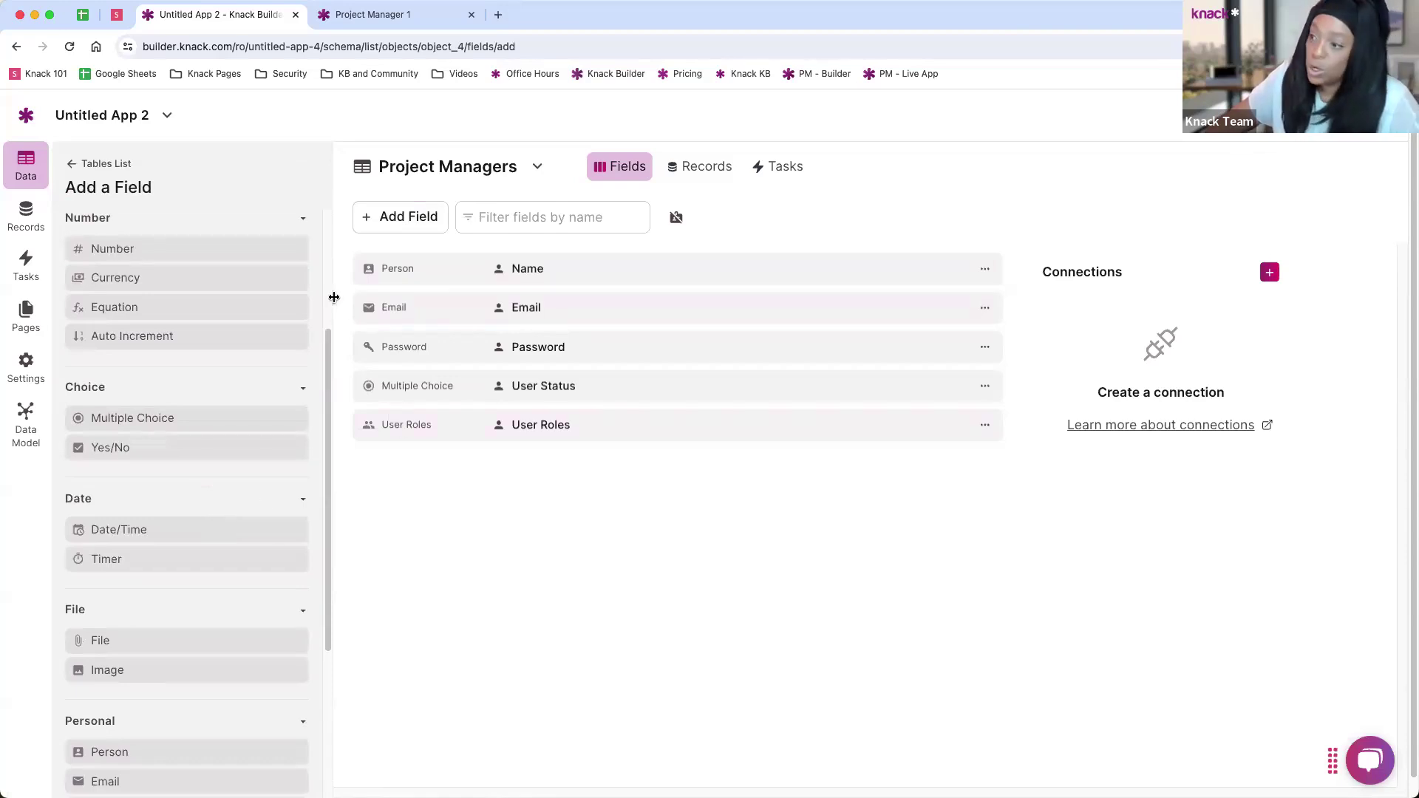
pyautogui.scroll(-4, 237, 640)
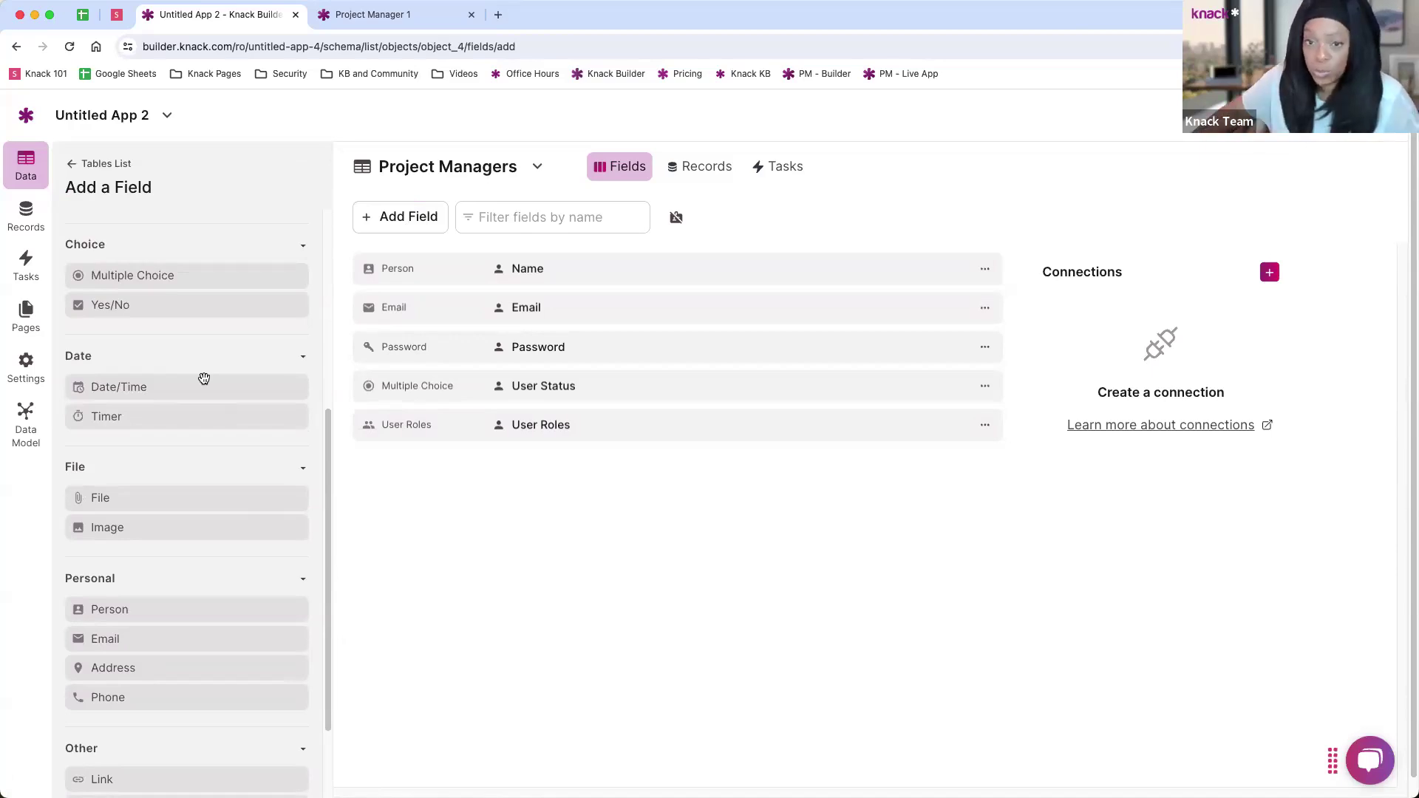
pyautogui.click(76, 167)
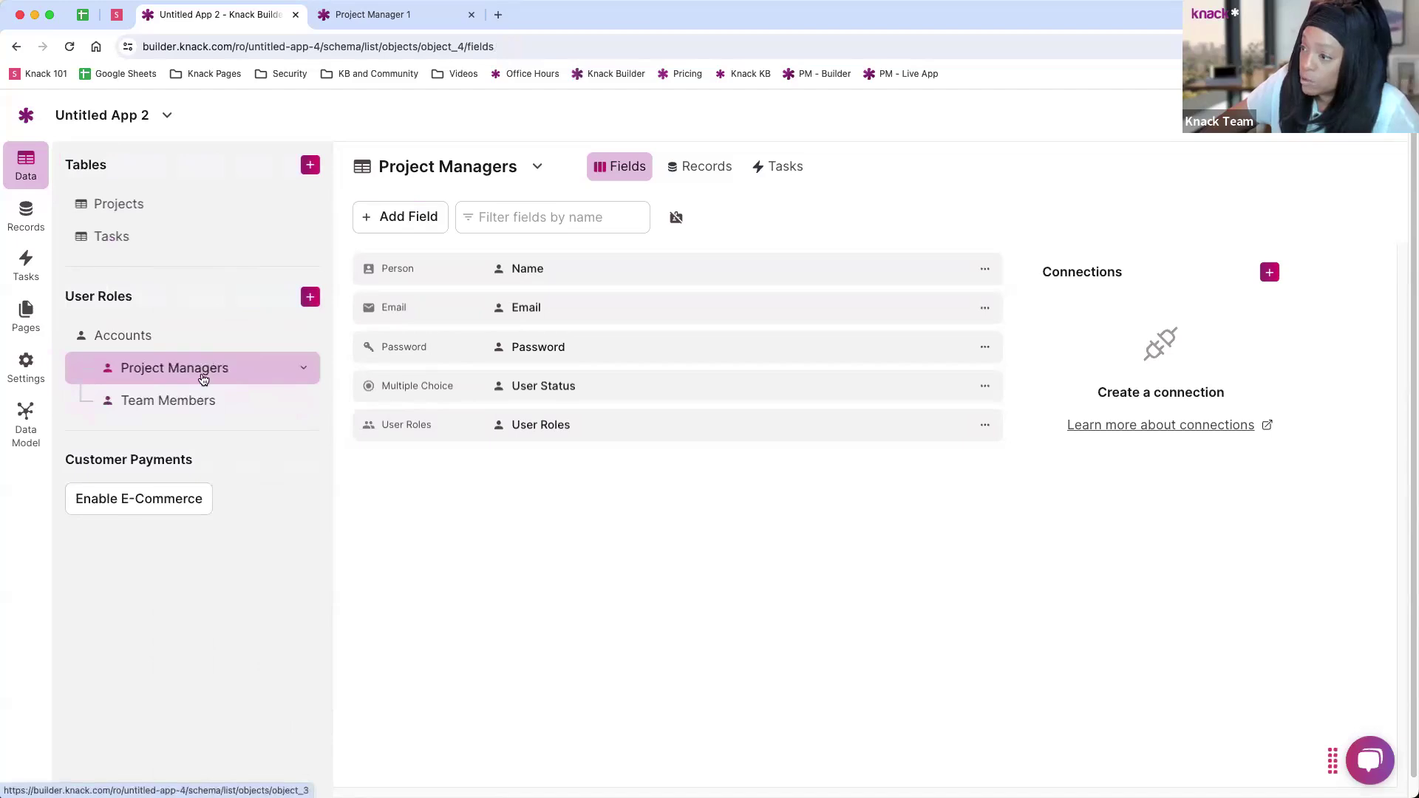
# Step: View the Team Members role table, then the Projects table with its Tasks connection
pyautogui.click(183, 403)
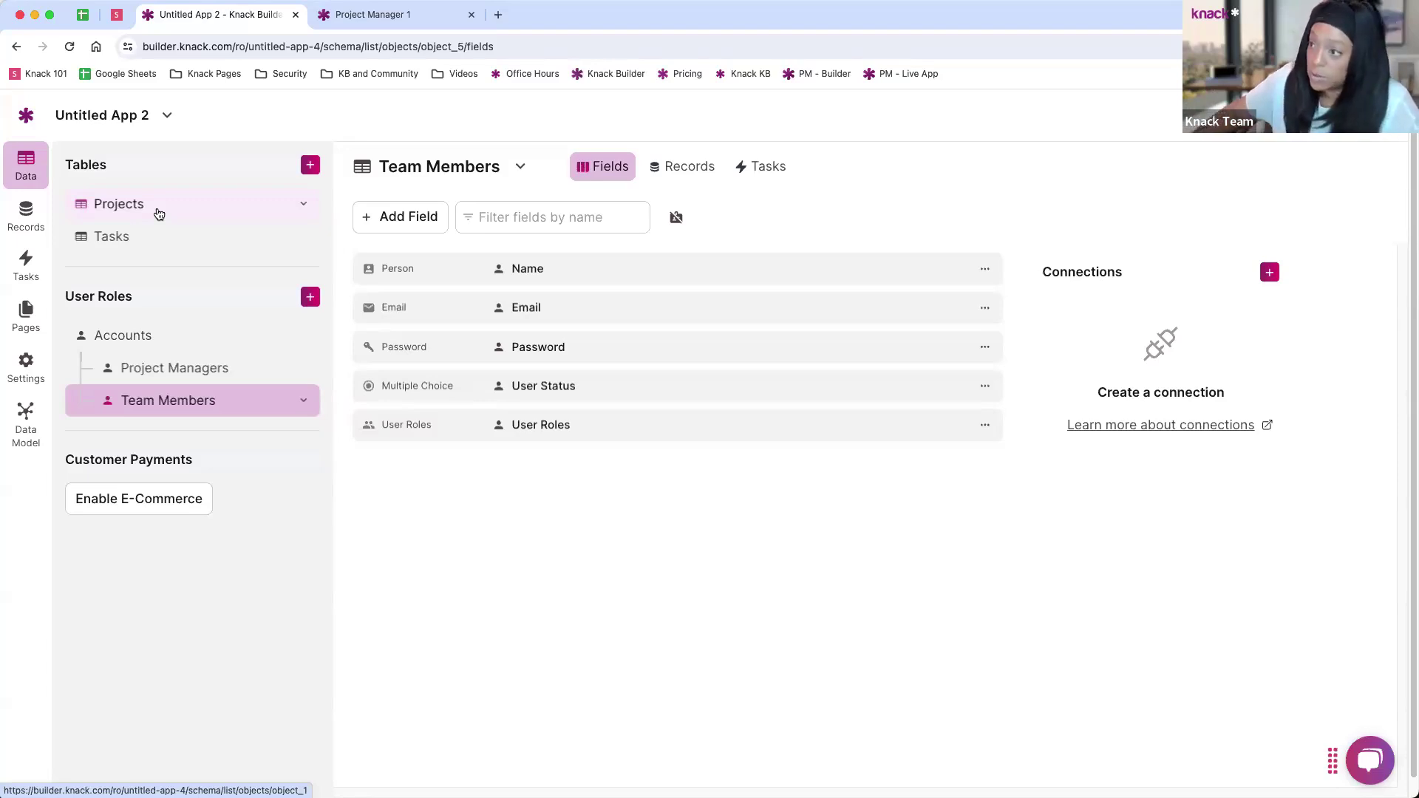
pyautogui.click(156, 212)
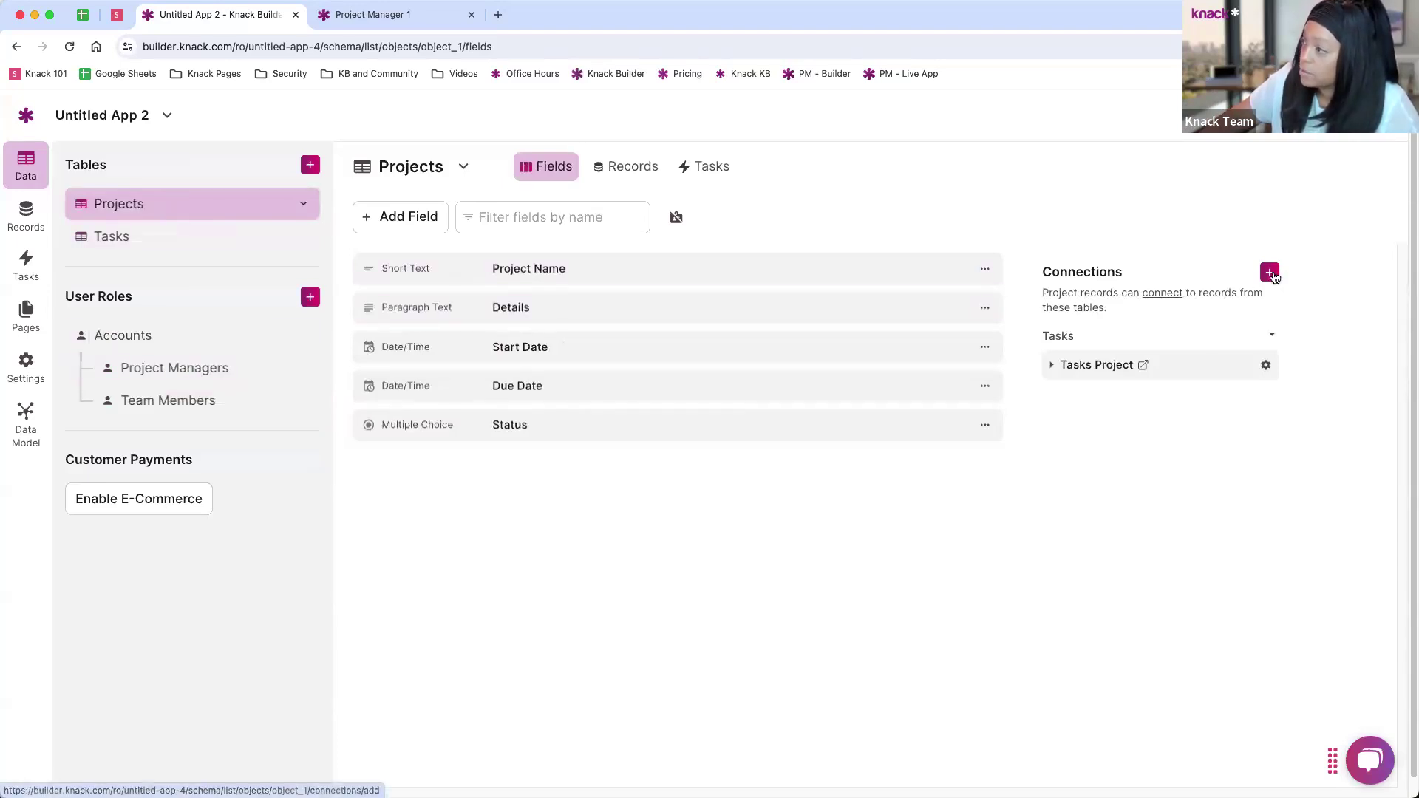
# Step: Add a Project Manager connection to Projects: one manager per project, many projects per manager
pyautogui.click(1269, 273)
pyautogui.click(675, 221)
pyautogui.press('Escape')
pyautogui.click(630, 261)
pyautogui.click(887, 275)
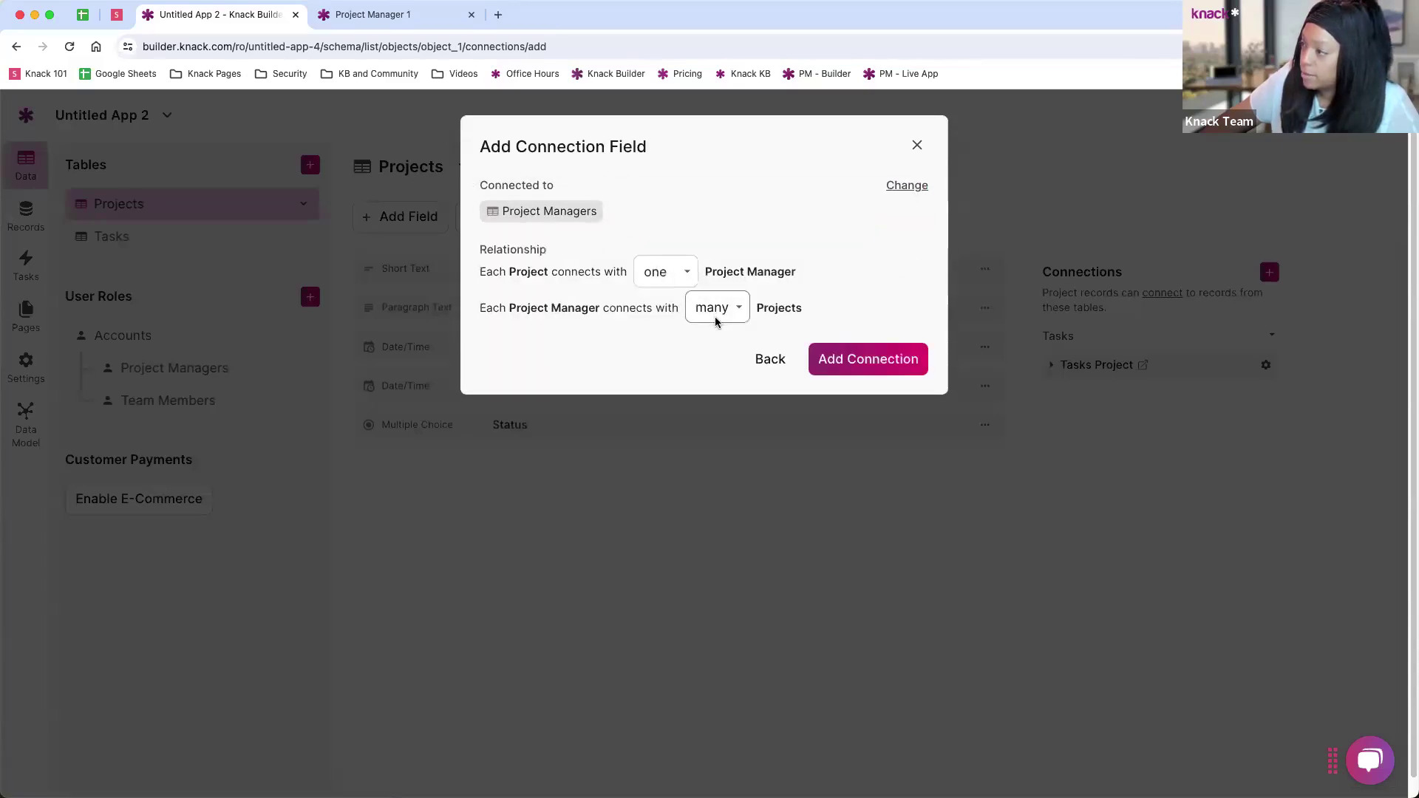
pyautogui.click(844, 357)
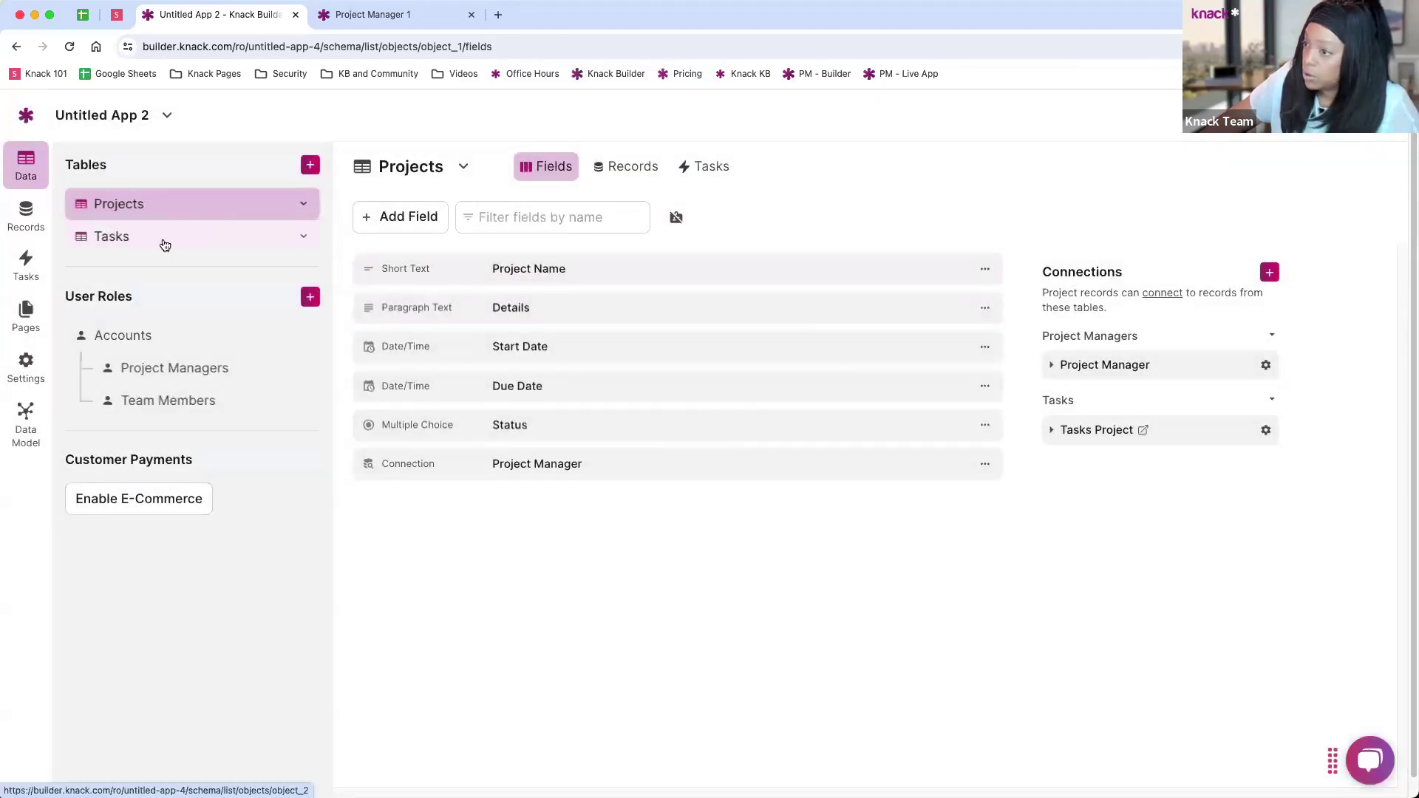
# Step: Add a Team Member connection to Tasks, one member per task, then view its empty records
pyautogui.click(165, 244)
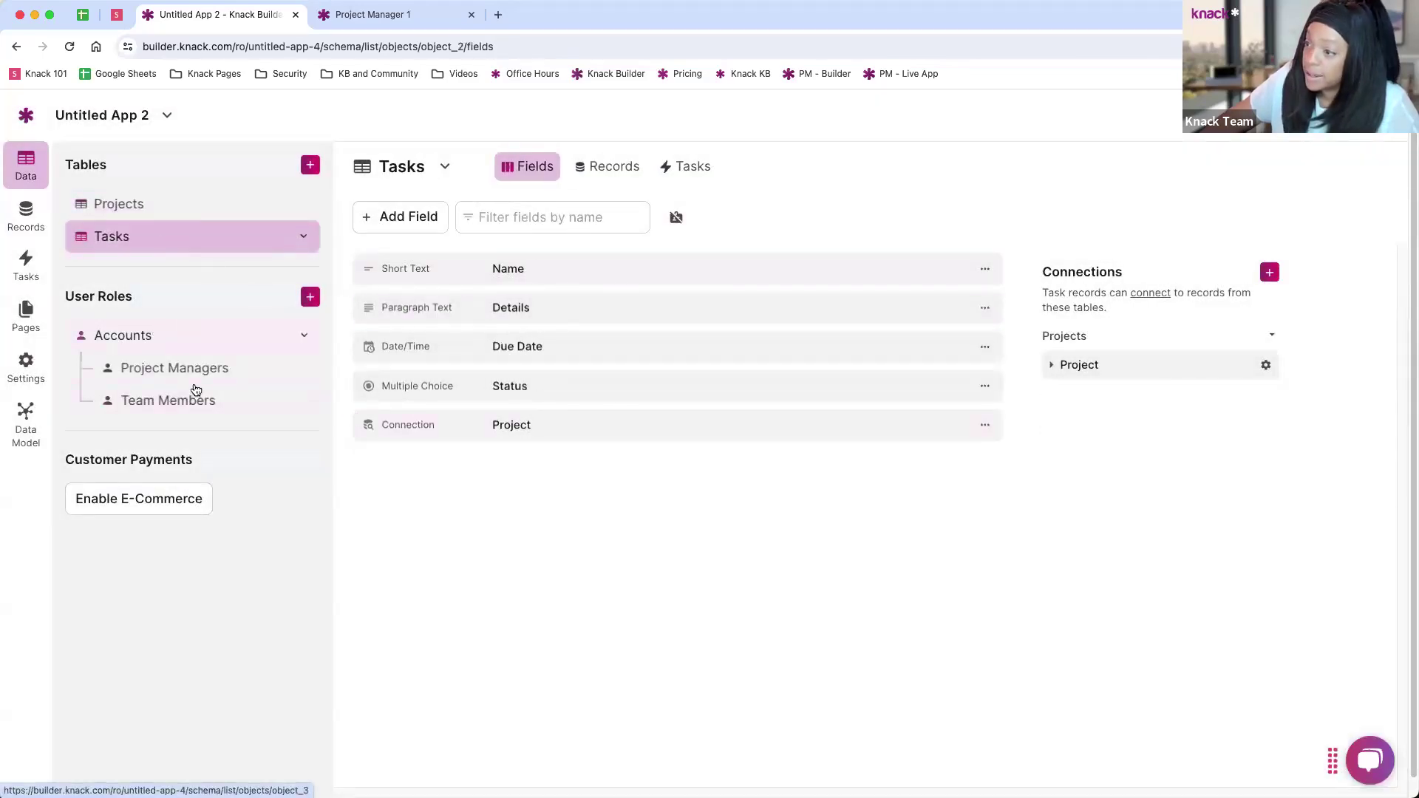
pyautogui.click(1265, 274)
pyautogui.click(567, 224)
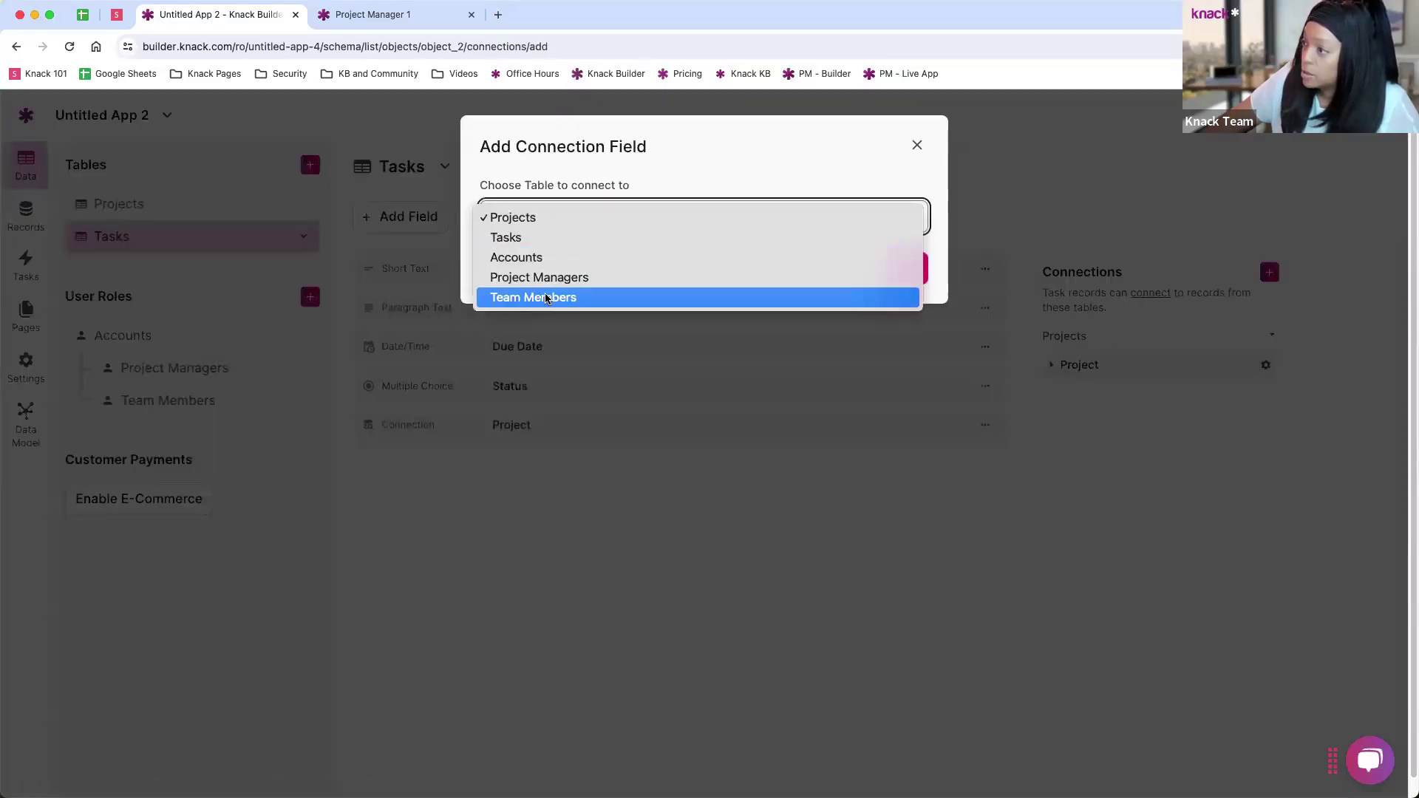
pyautogui.click(547, 298)
pyautogui.click(904, 269)
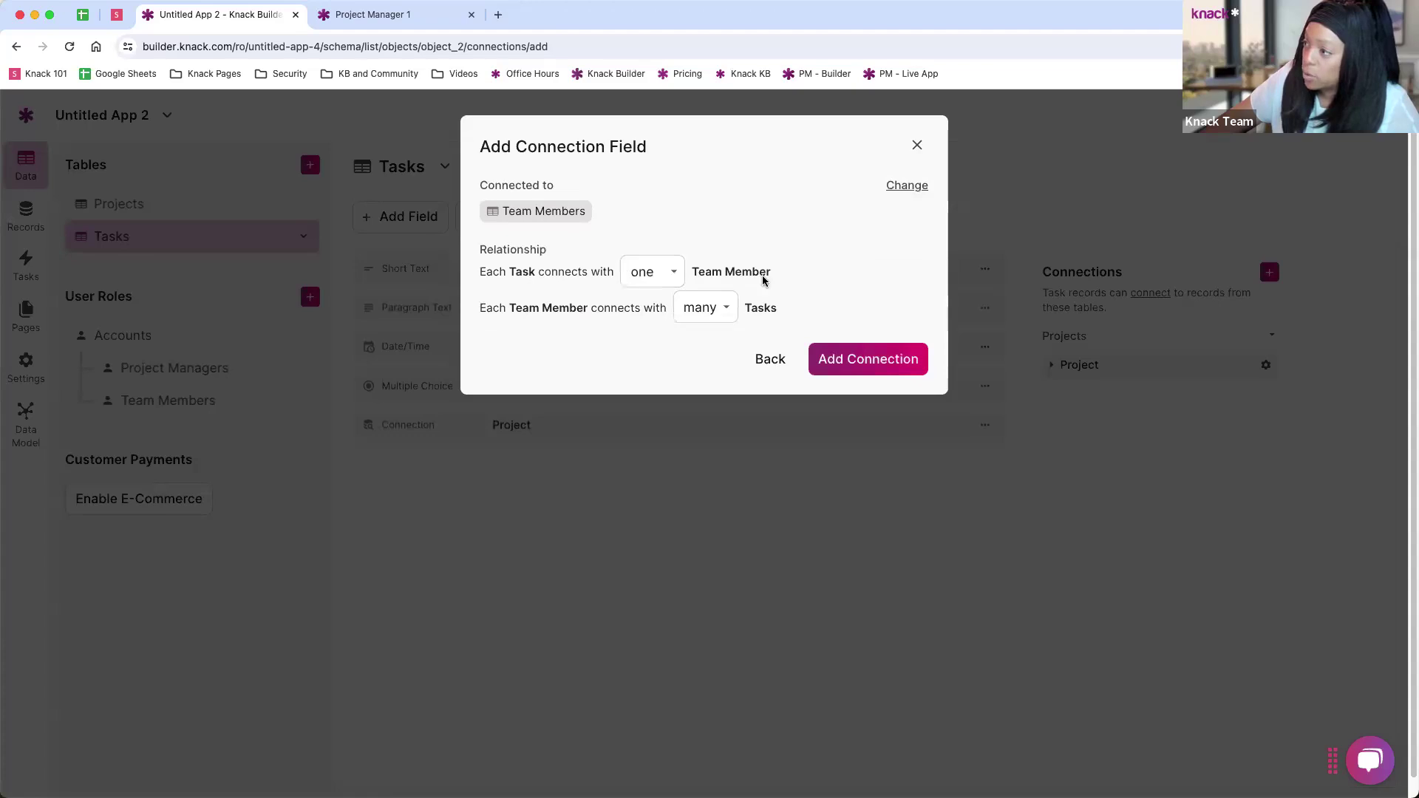
pyautogui.click(861, 359)
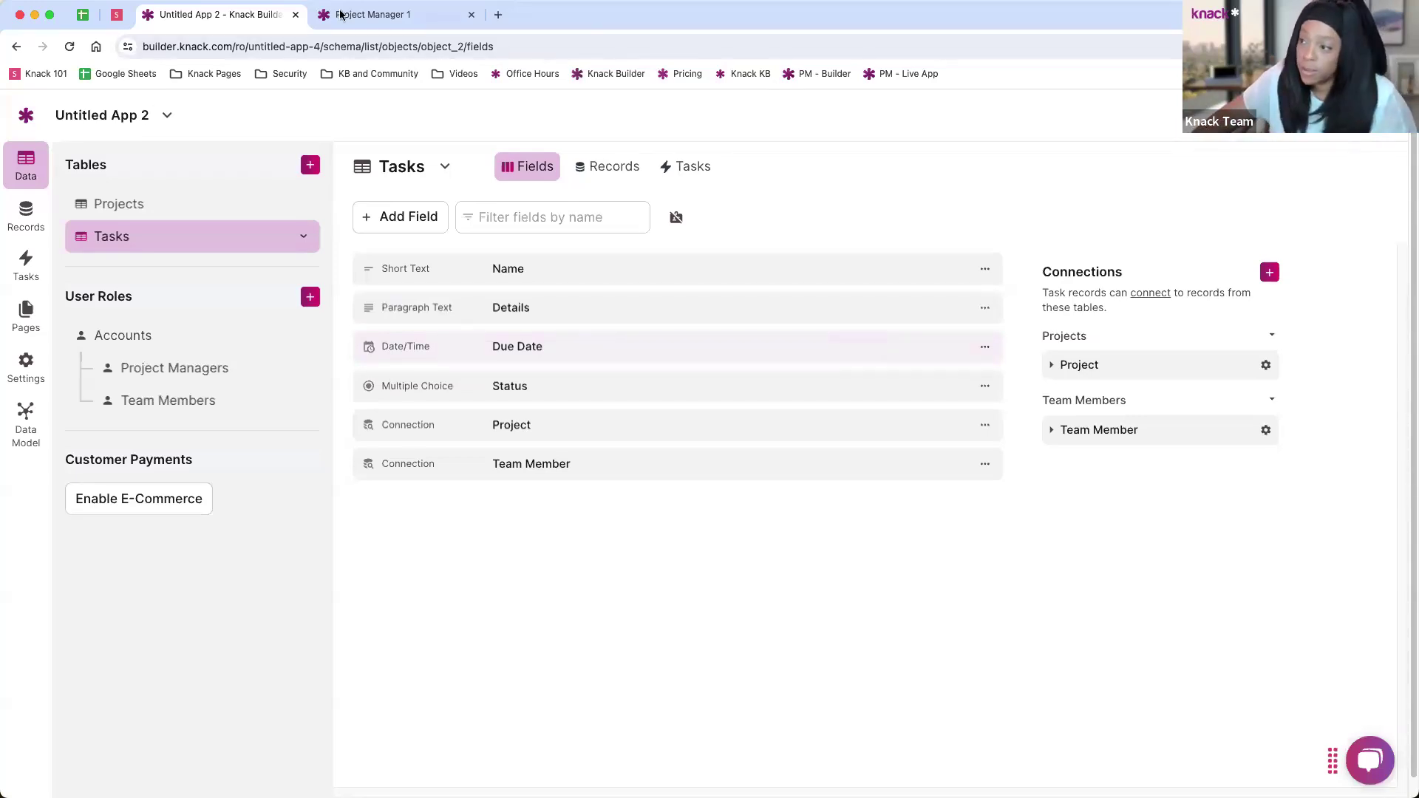
pyautogui.click(26, 216)
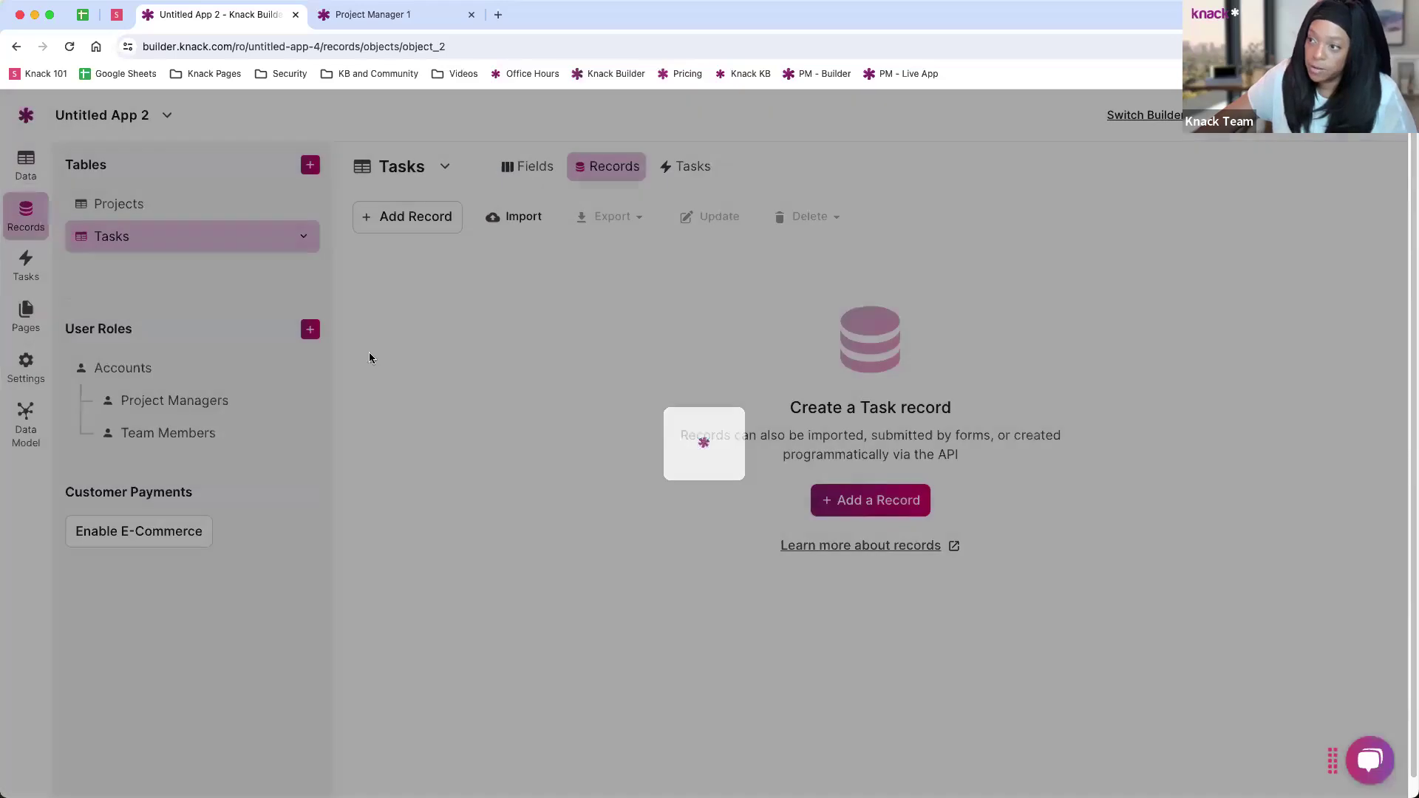
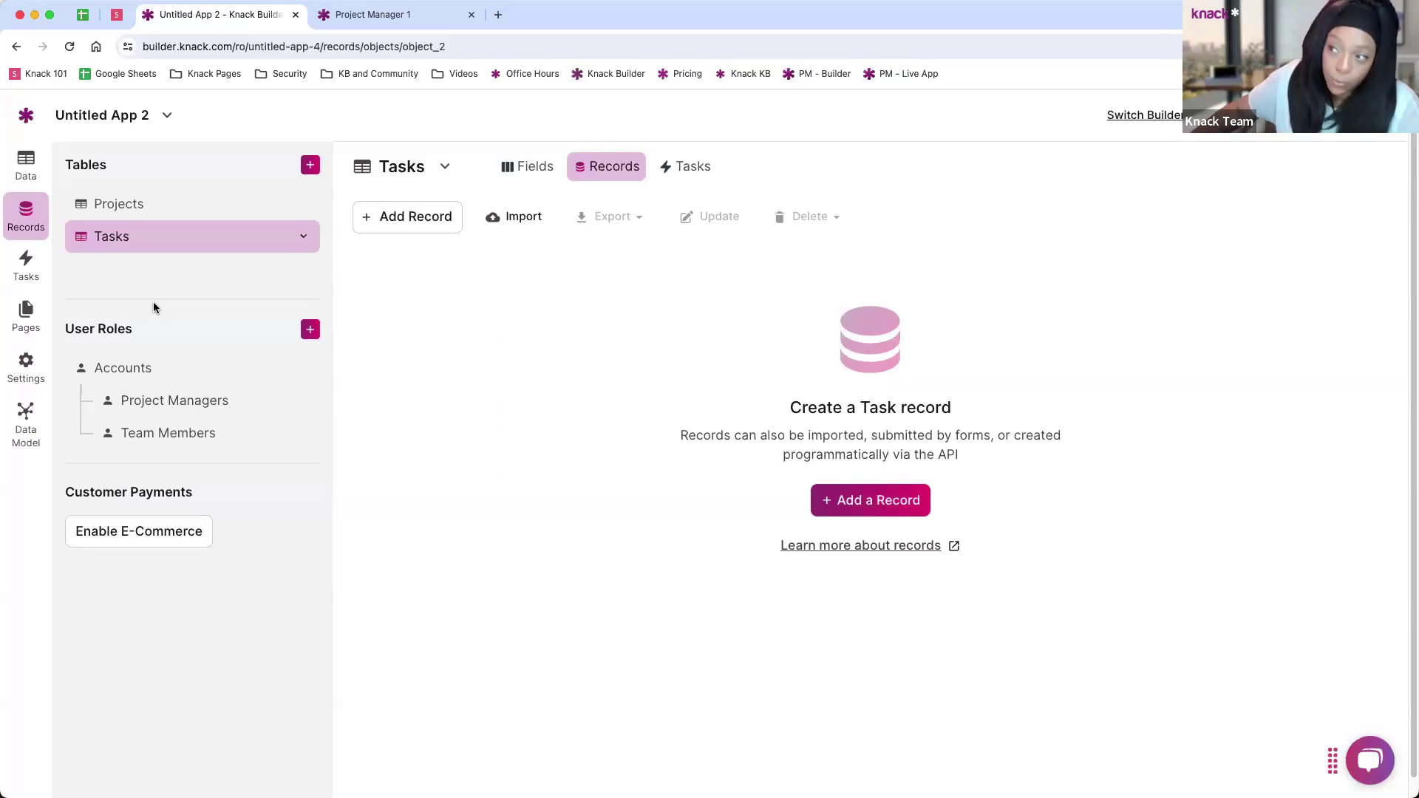
# Step: Go from the Projects records to the empty Project Managers role records
pyautogui.click(134, 206)
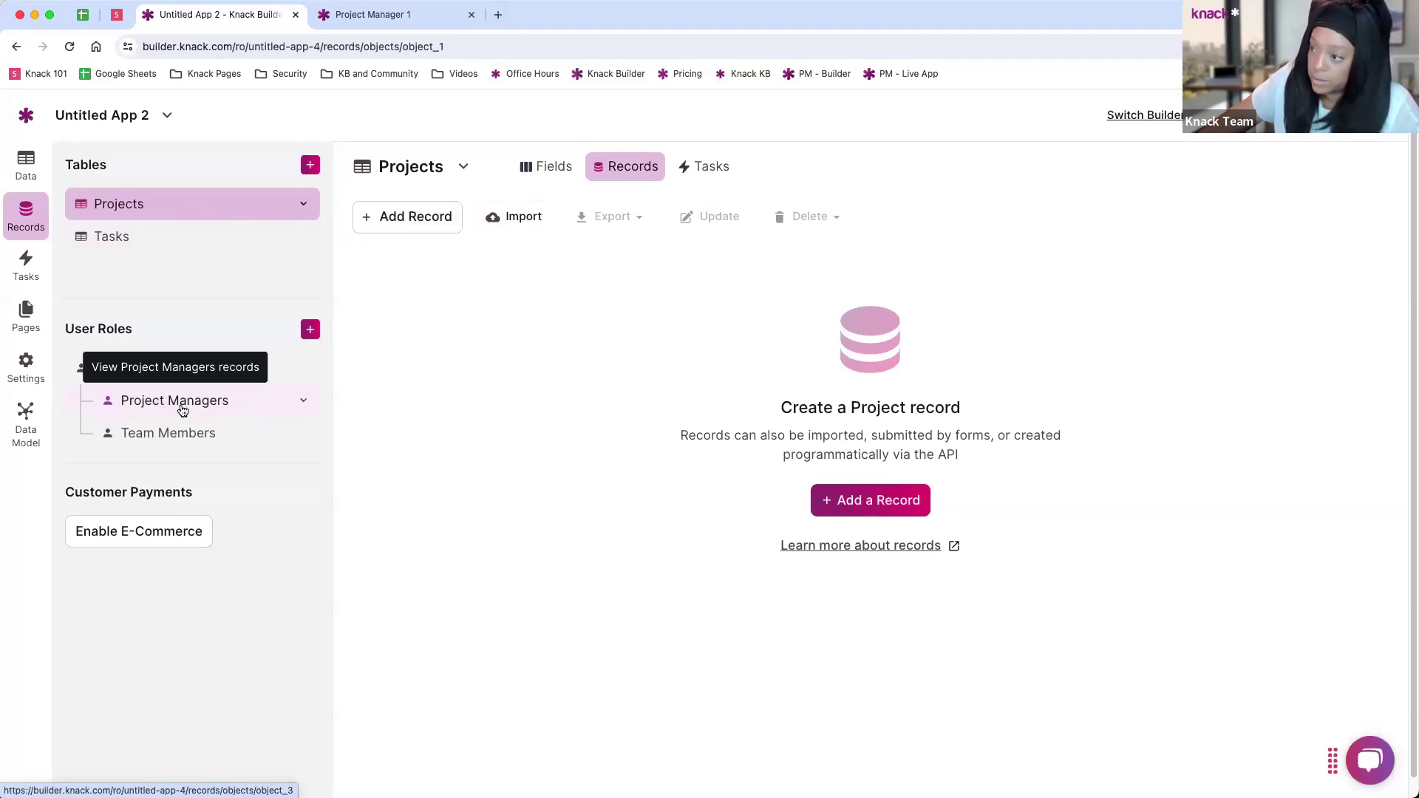
pyautogui.click(181, 407)
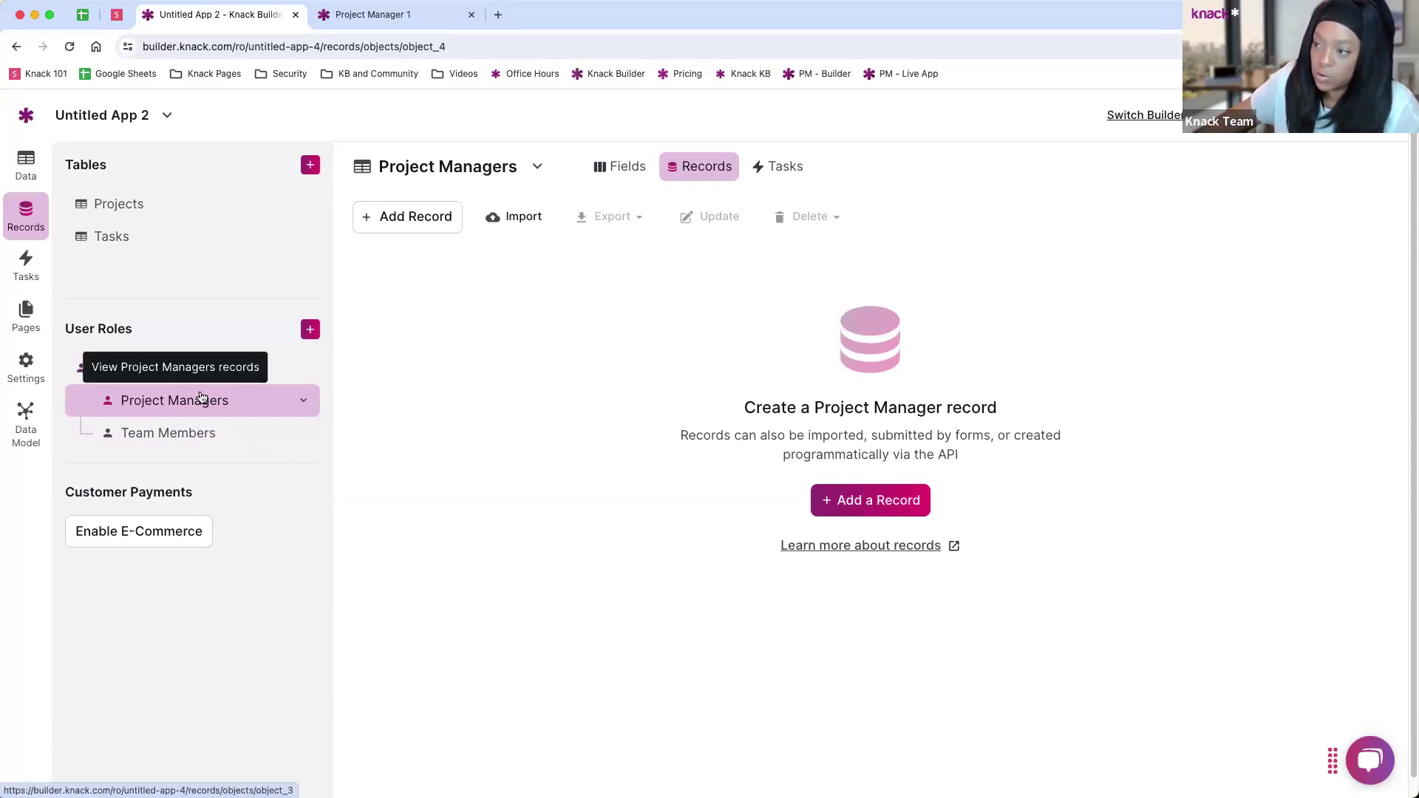
# Step: Add a Project Managers account with the manager's name, a test e-mail and a confirmed password
pyautogui.click(831, 501)
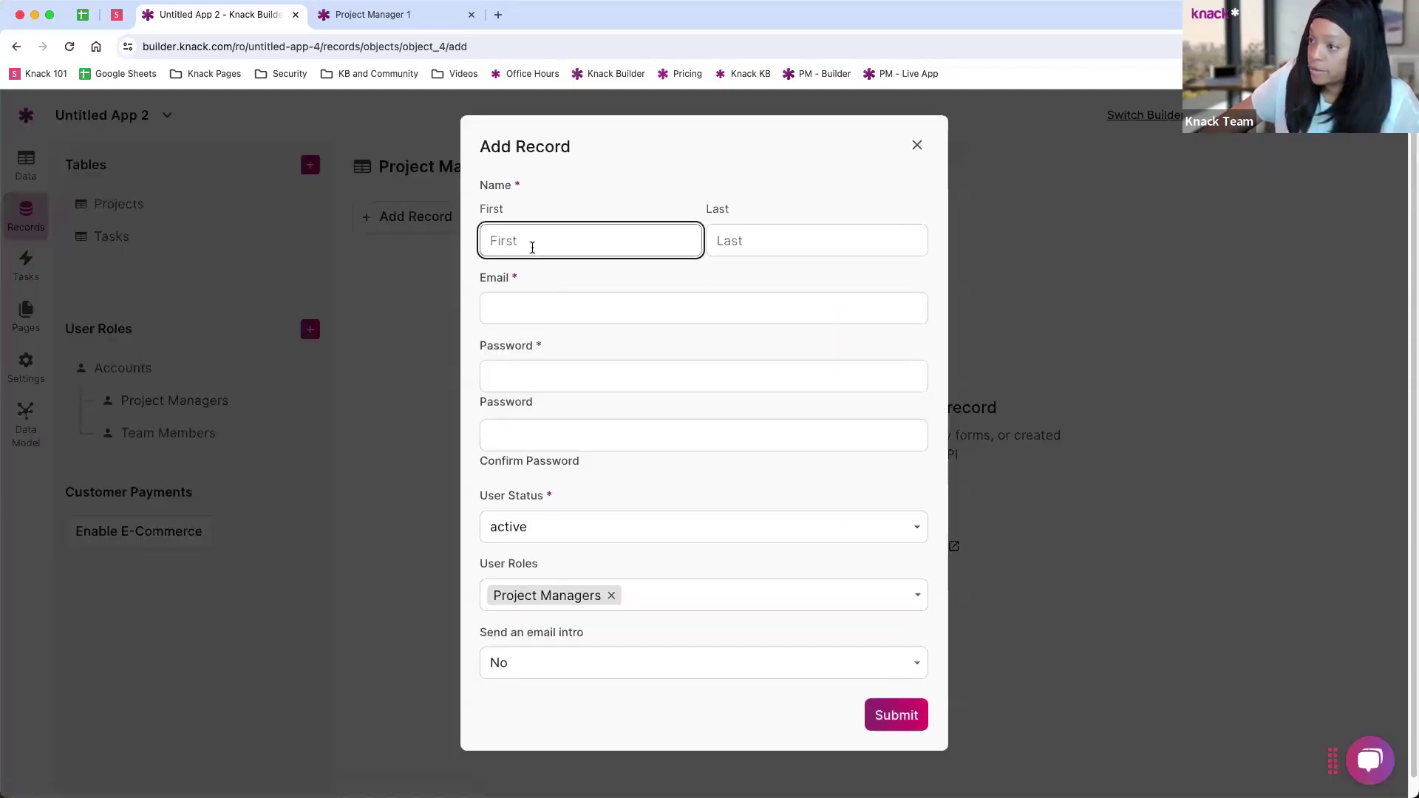
pyautogui.write('Ro')
pyautogui.press('Tab')
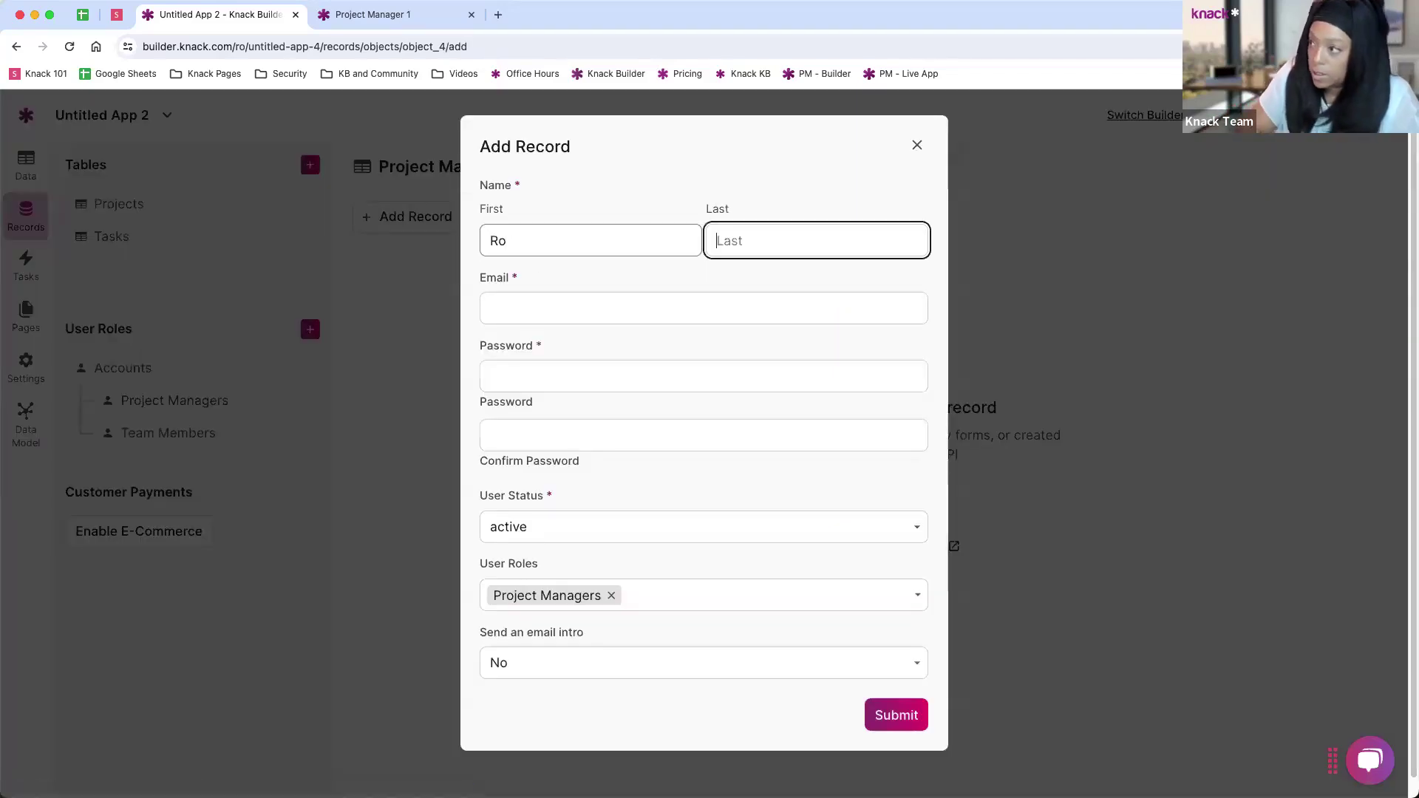
pyautogui.write('Project Manager')
pyautogui.press('Tab')
pyautogui.write('manager@test.com')
pyautogui.press('Tab')
pyautogui.write('test')
pyautogui.press('Tab')
pyautogui.write('te')
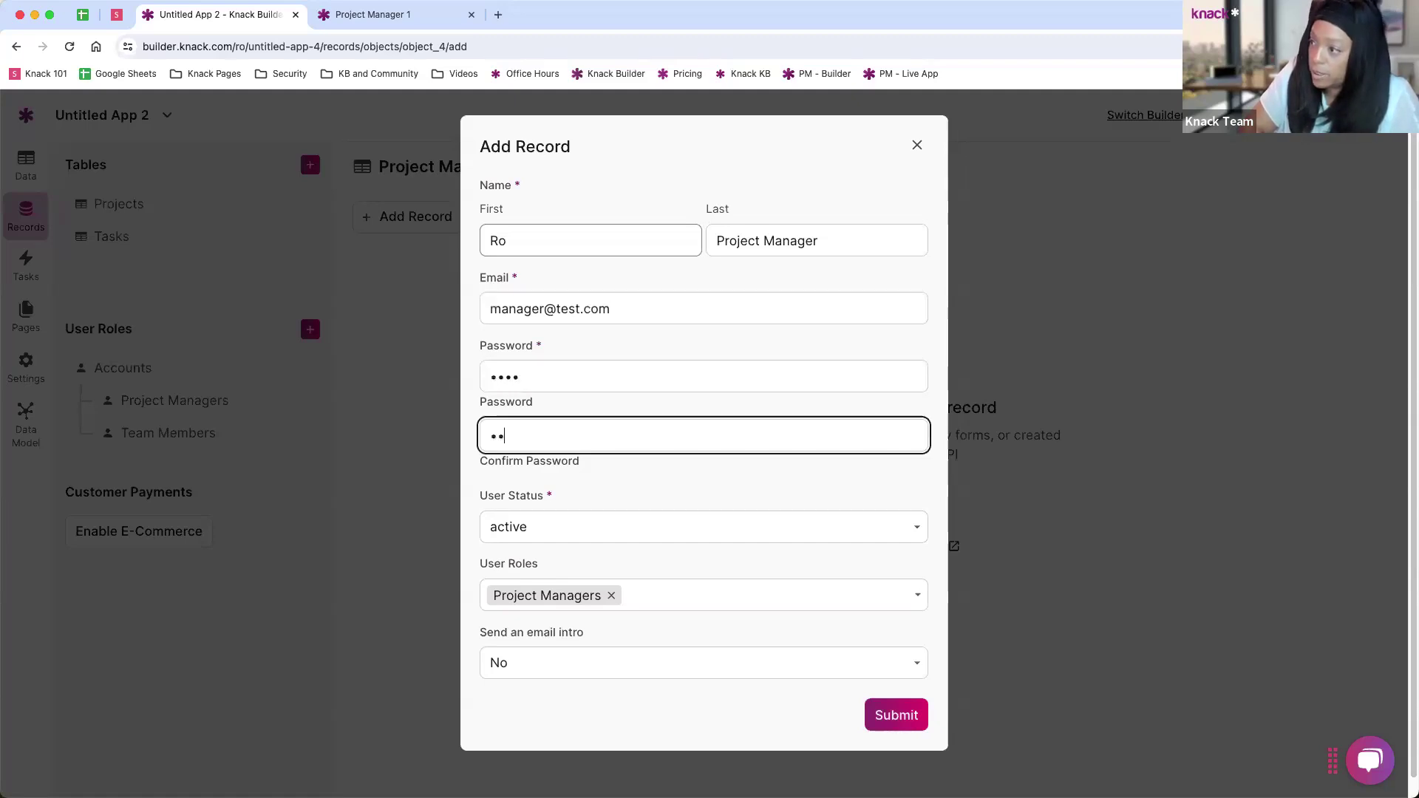
pyautogui.write('st')
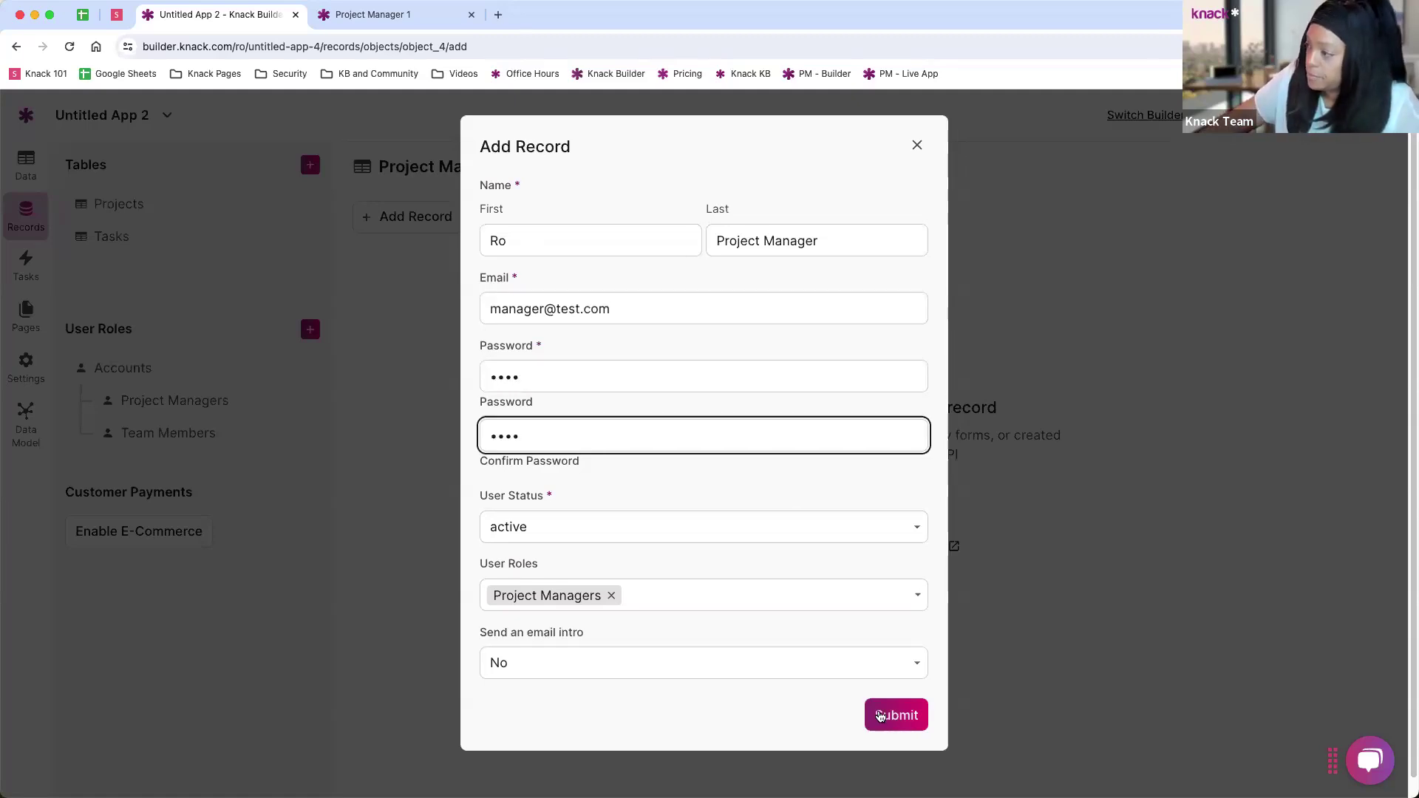
pyautogui.click(866, 713)
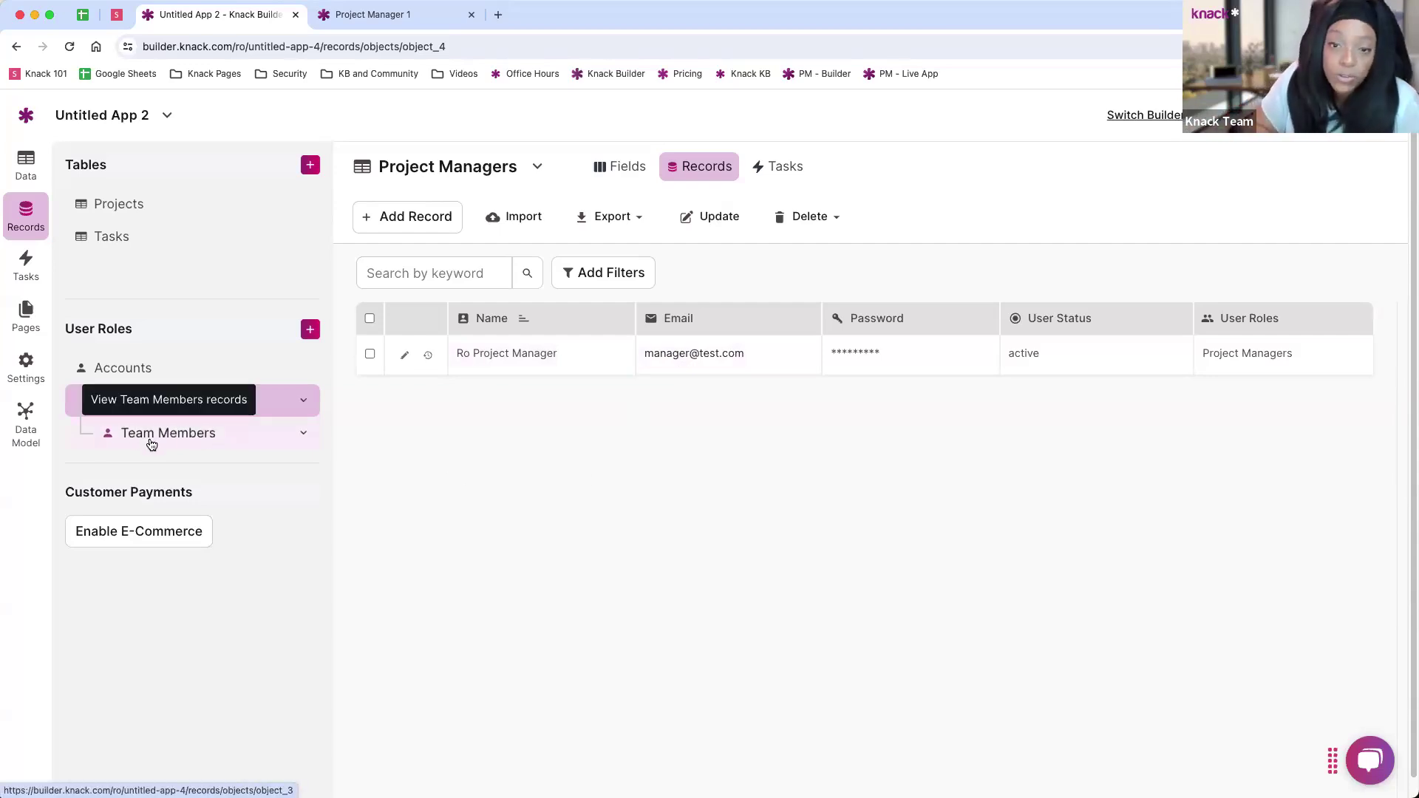
# Step: Start a new Team Members record and enter the member's first and last name
pyautogui.click(195, 435)
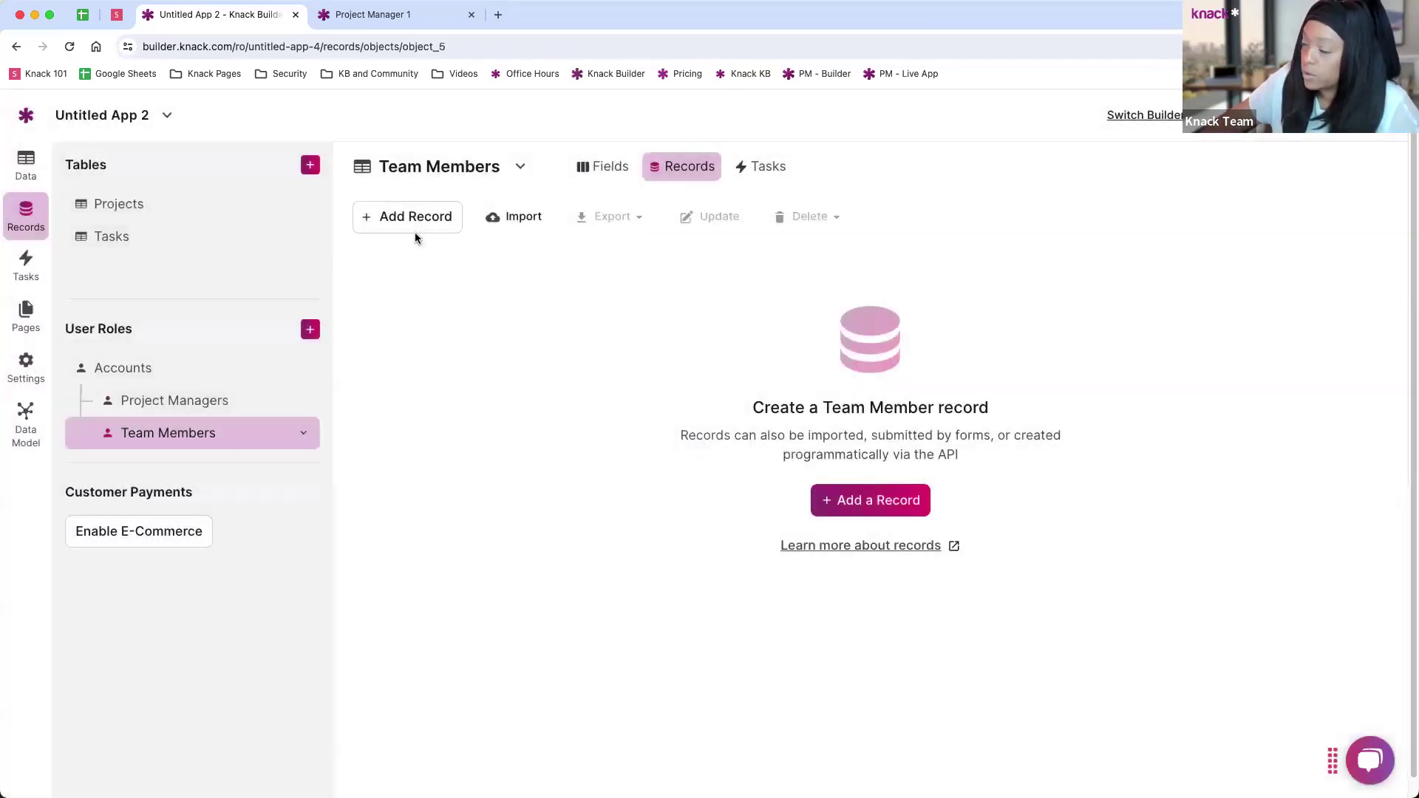
pyautogui.click(420, 216)
pyautogui.click(560, 243)
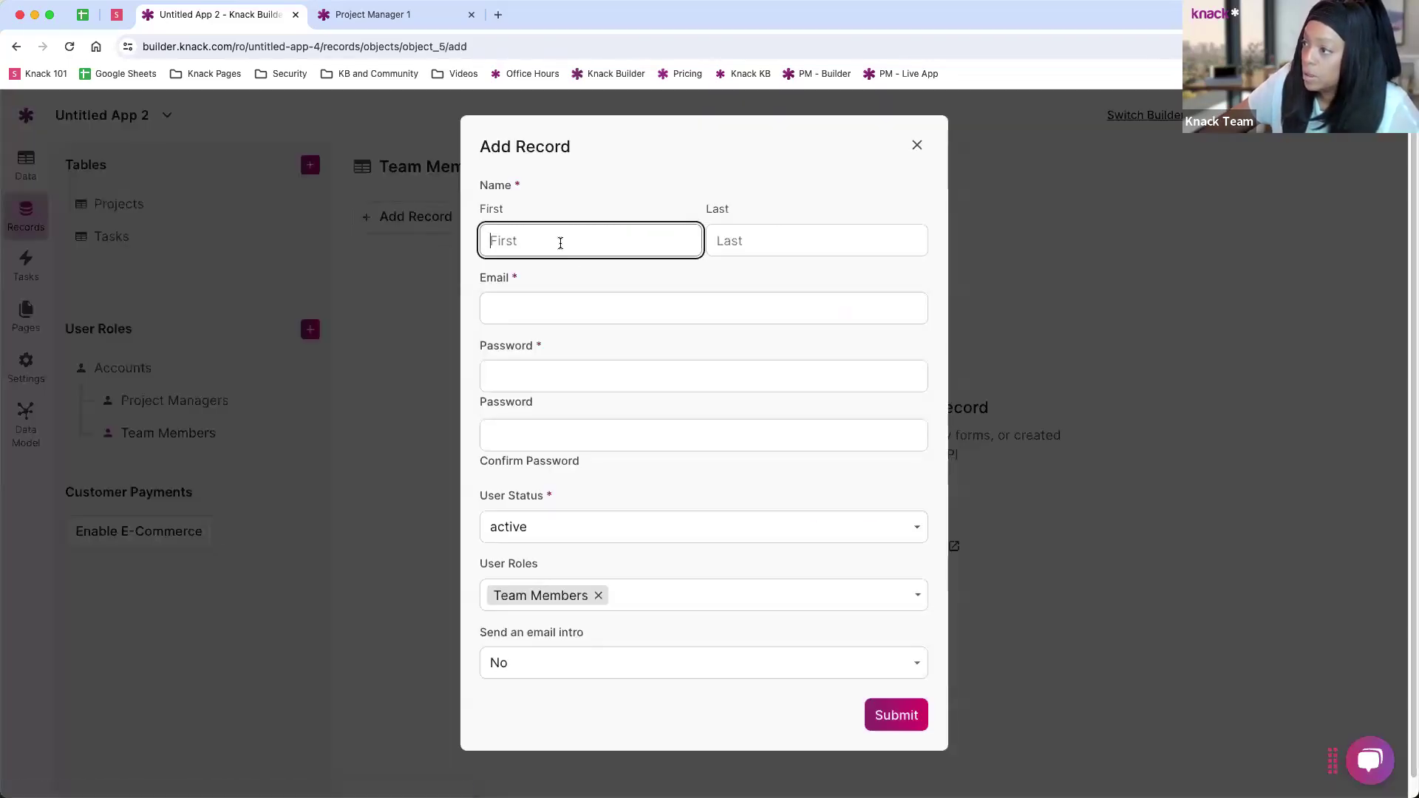
pyautogui.write('Max')
pyautogui.press('Tab')
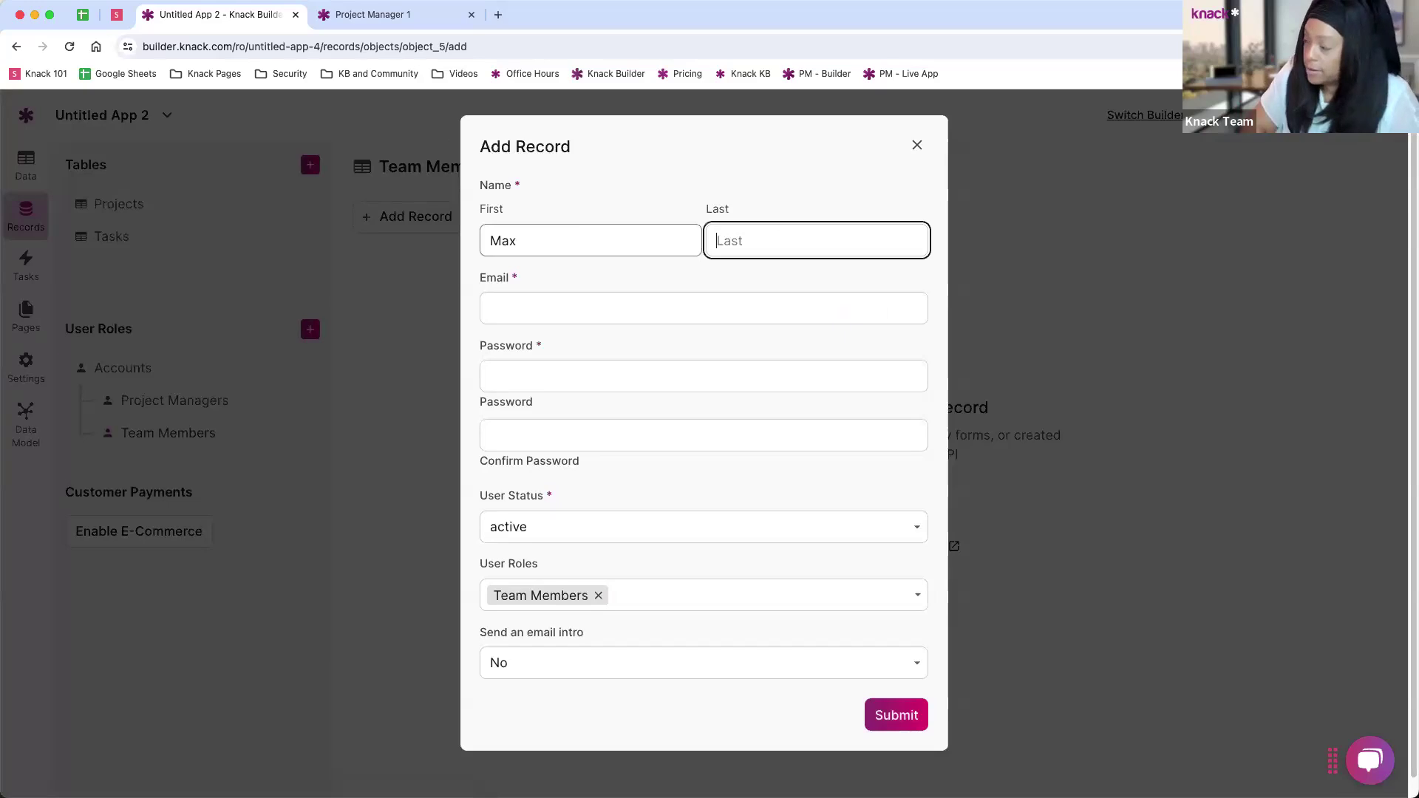
pyautogui.write('Team Membrs')
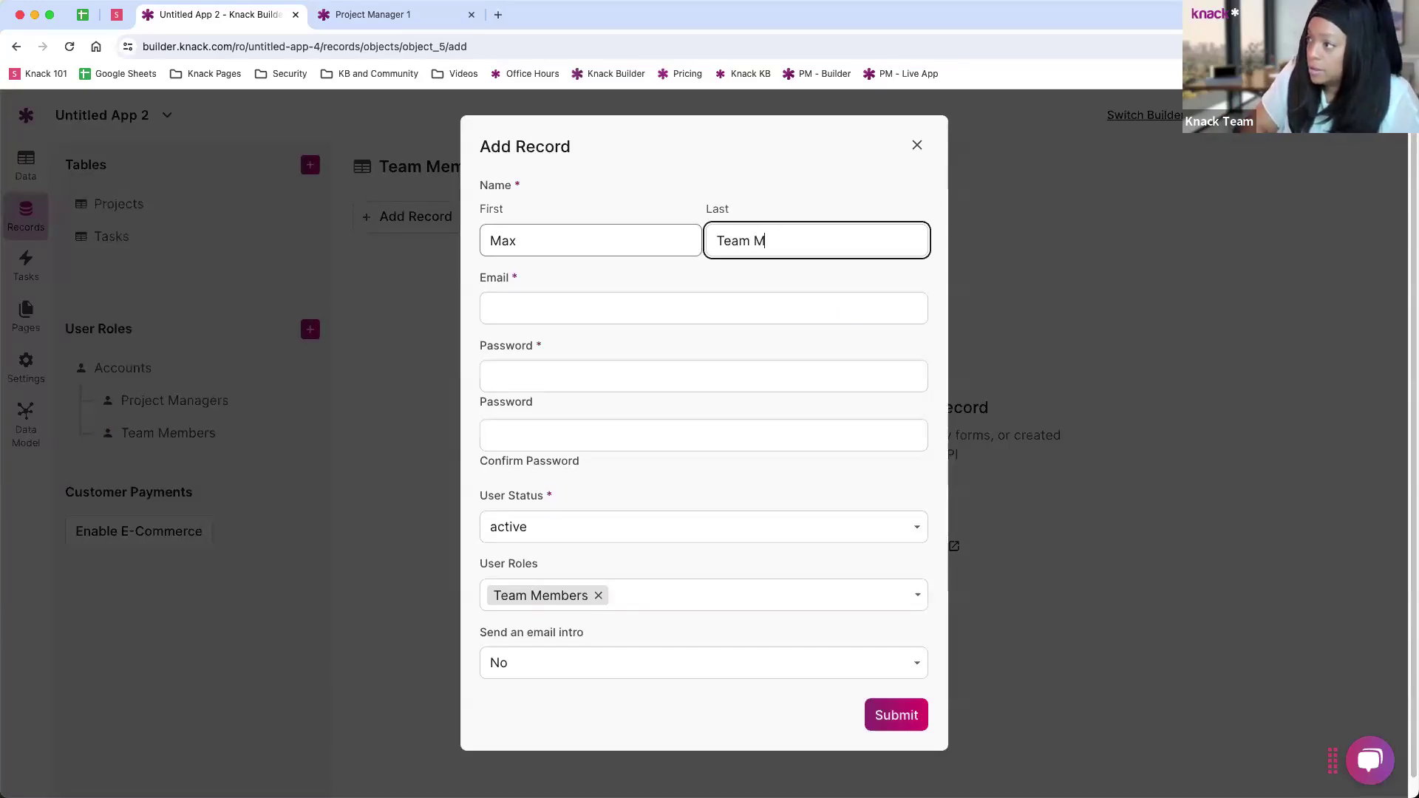
pyautogui.press('BackSpace')
pyautogui.press('BackSpace')
pyautogui.press('BackSpace')
pyautogui.press('BackSpace')
pyautogui.press('BackSpace')
pyautogui.write('m Member')
# Step: Enter the member's test e-mail and password, submit, and dismiss the browser's password warning
pyautogui.press('Tab')
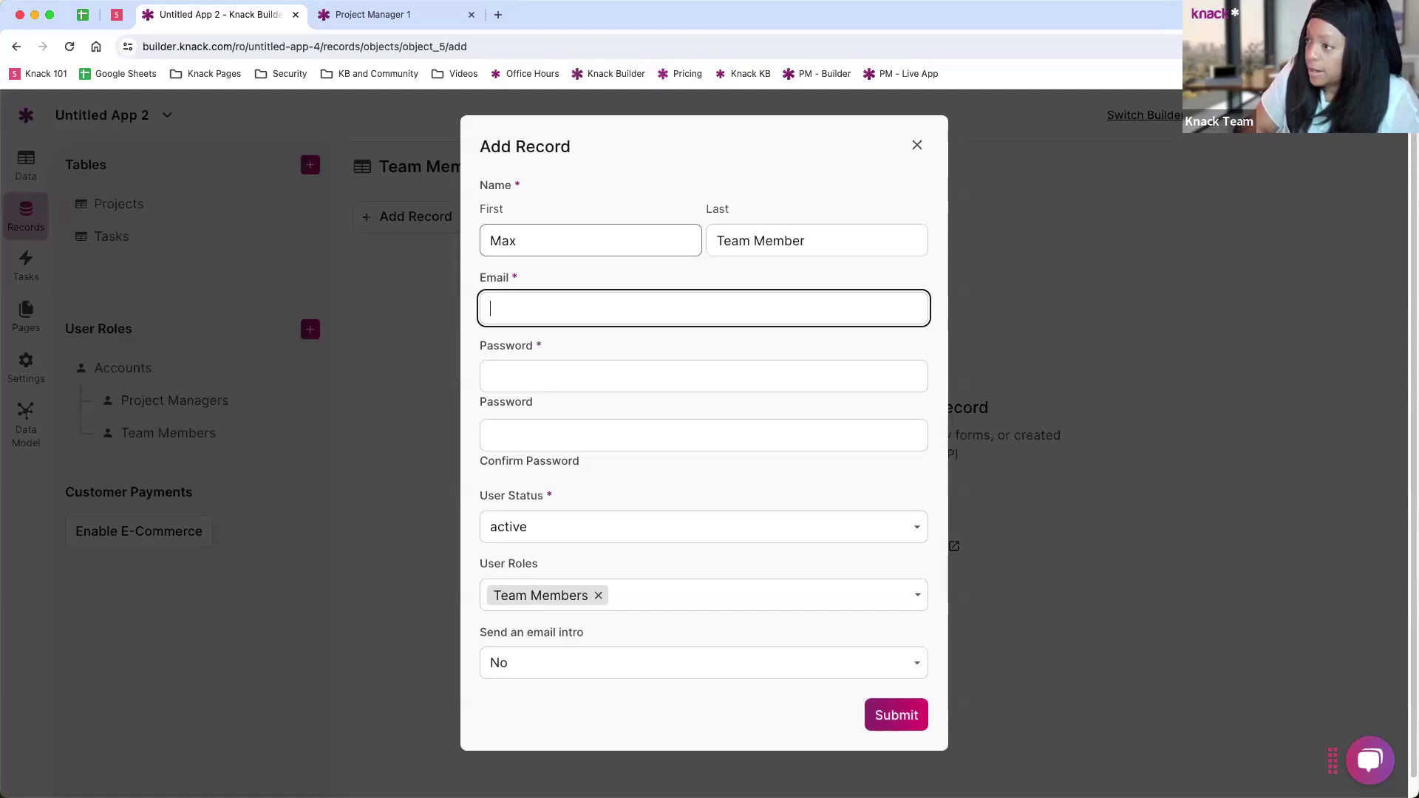
pyautogui.write('team@ktest.com')
pyautogui.press('Tab')
pyautogui.write('pass')
pyautogui.press('Tab')
pyautogui.click(913, 713)
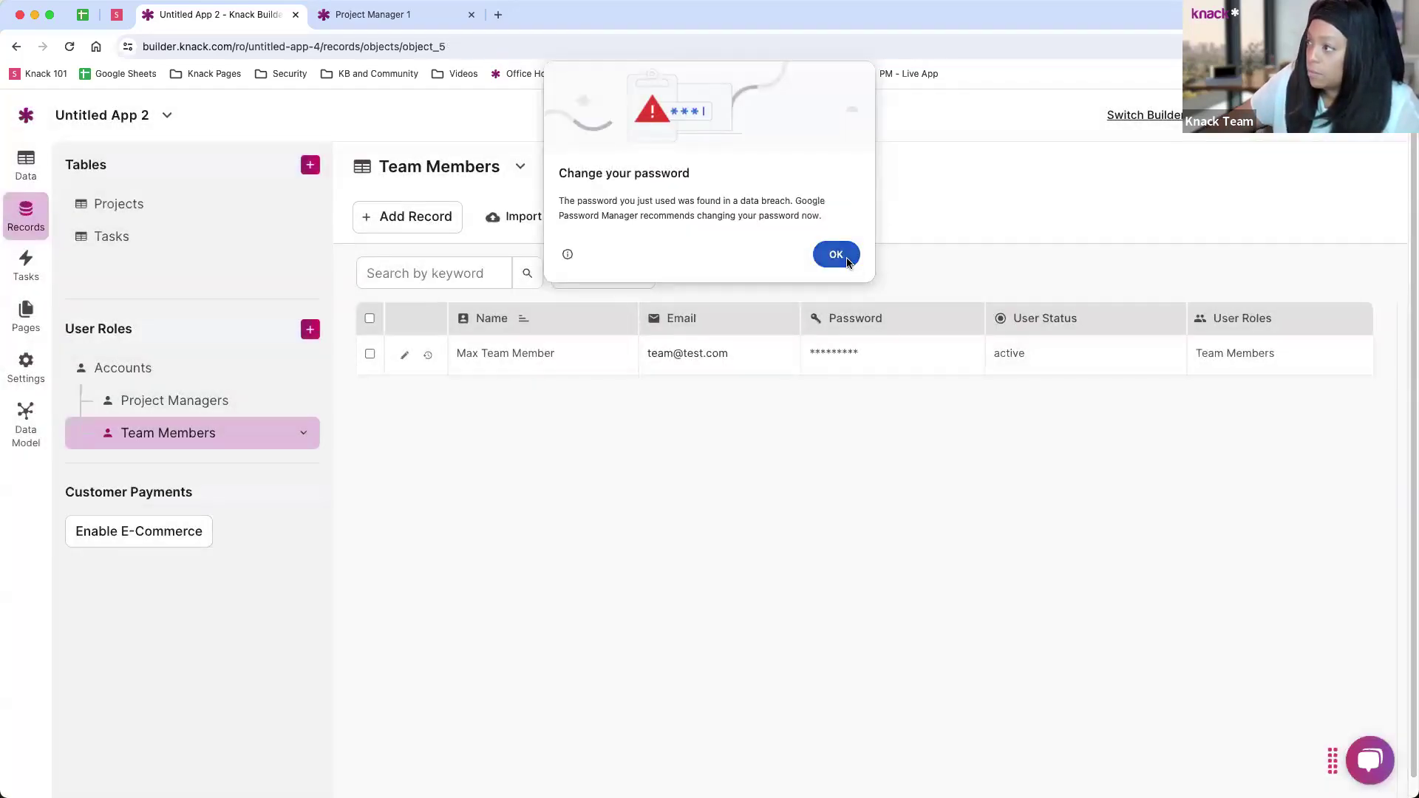
pyautogui.click(833, 250)
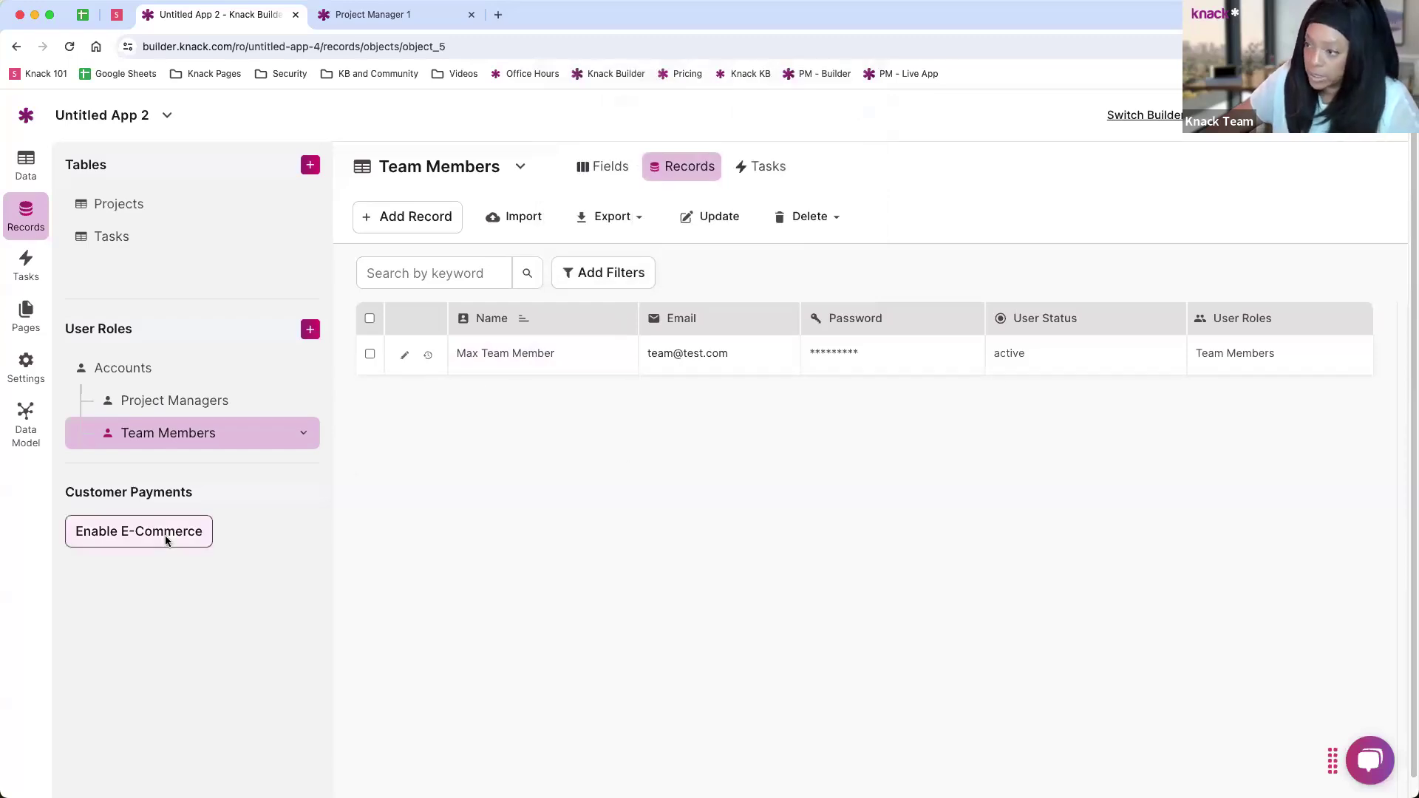
# Step: Start a new Projects record named Project A with a details description
pyautogui.click(129, 202)
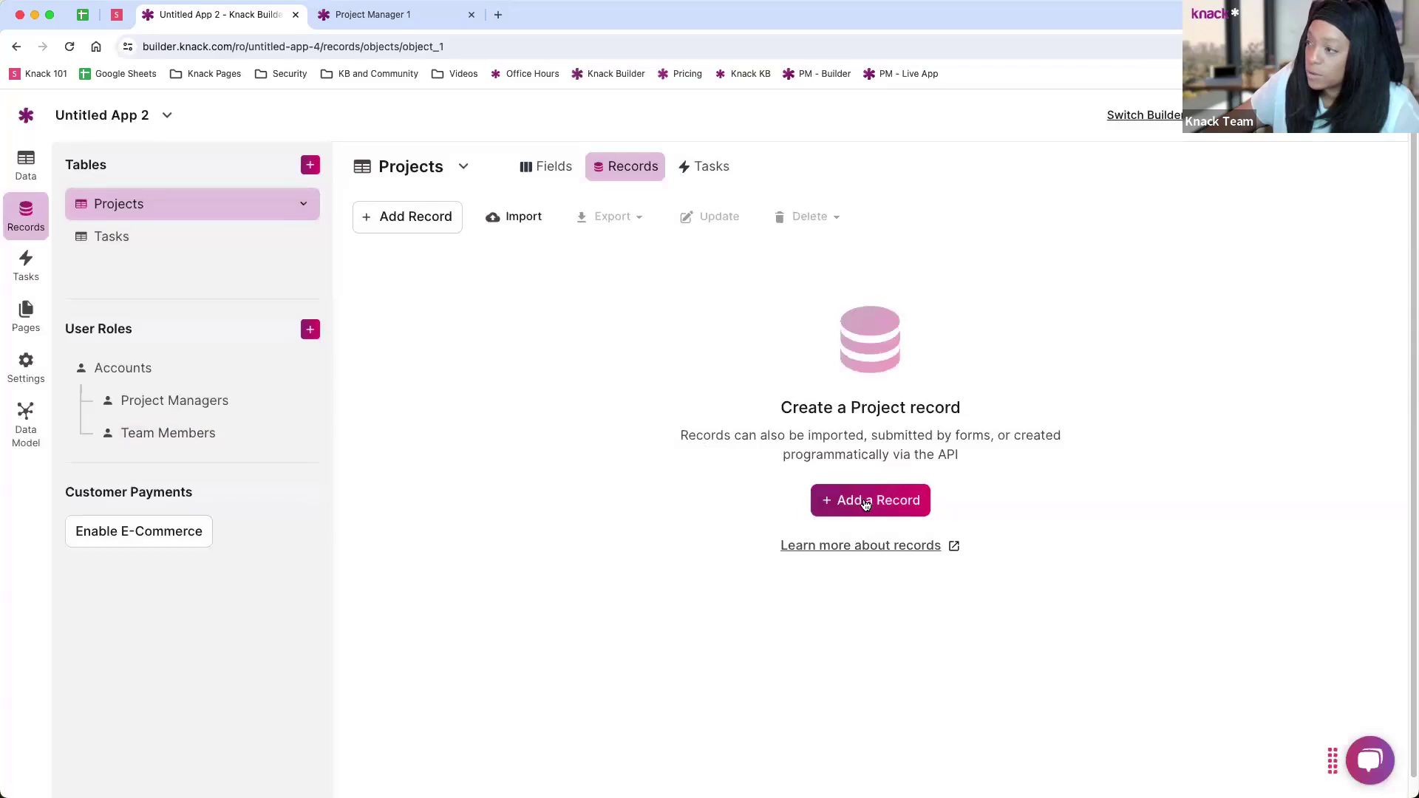
pyautogui.click(866, 502)
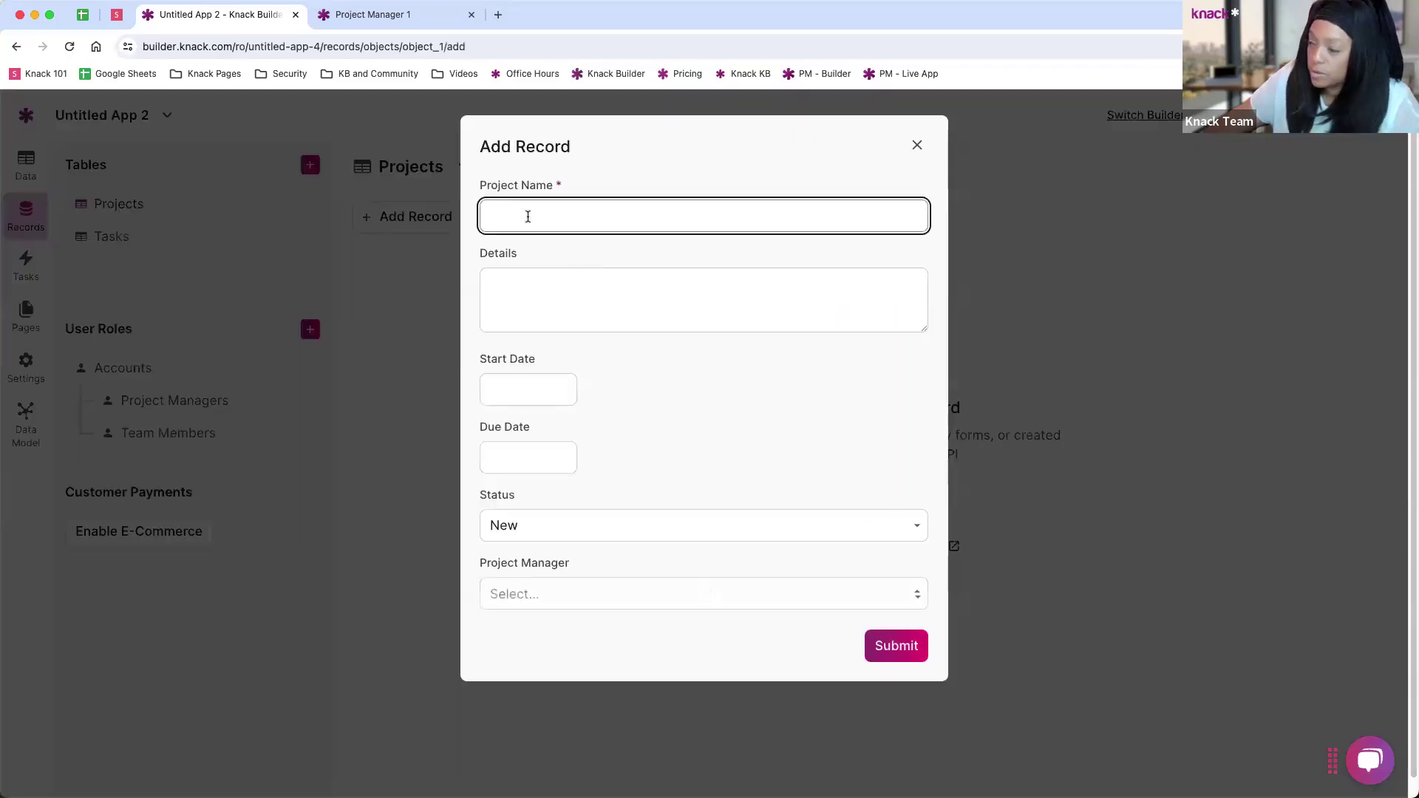
pyautogui.write('Projec')
pyautogui.press('BackSpace')
pyautogui.press('BackSpace')
pyautogui.write('ect A')
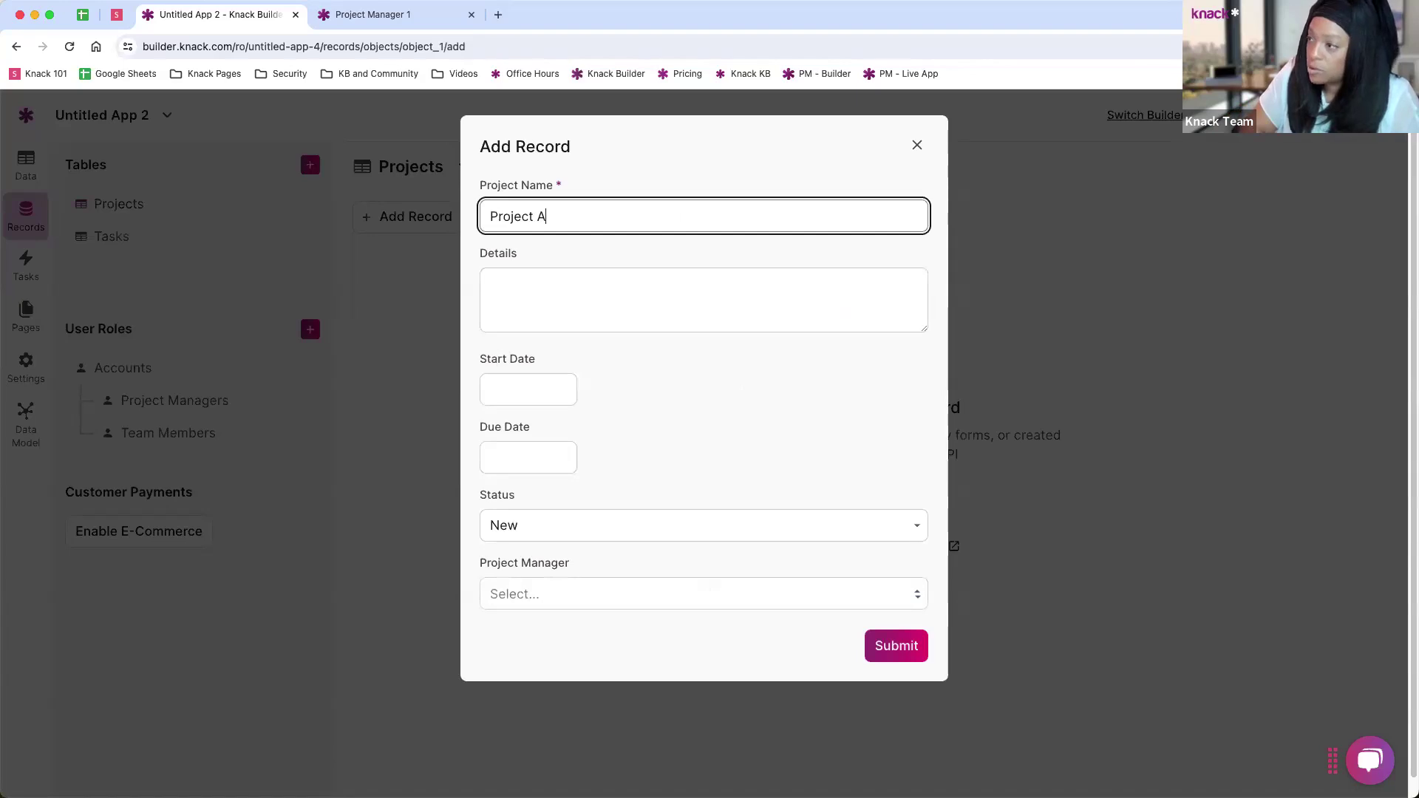
pyautogui.click(490, 286)
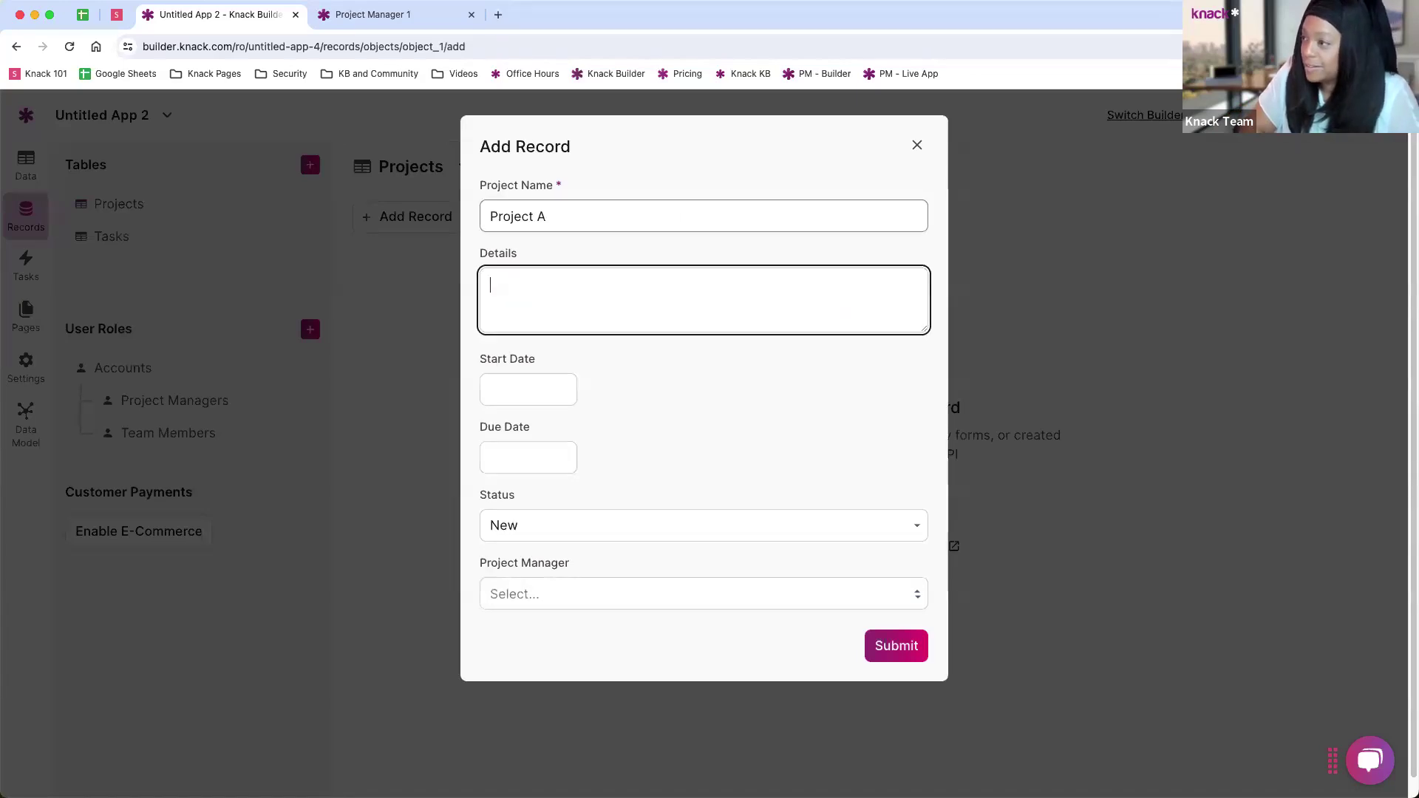
pyautogui.write('Detail')
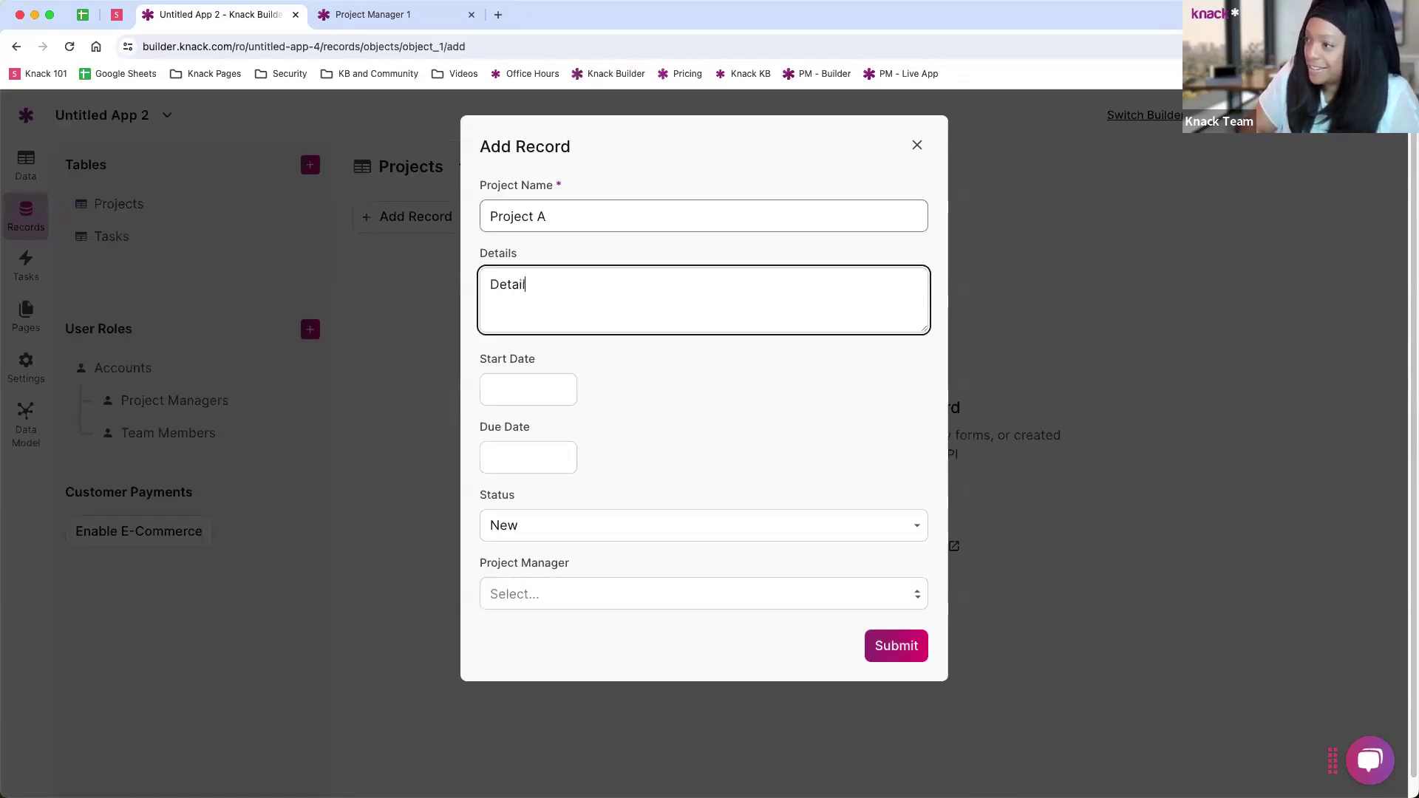
pyautogui.write('s of project')
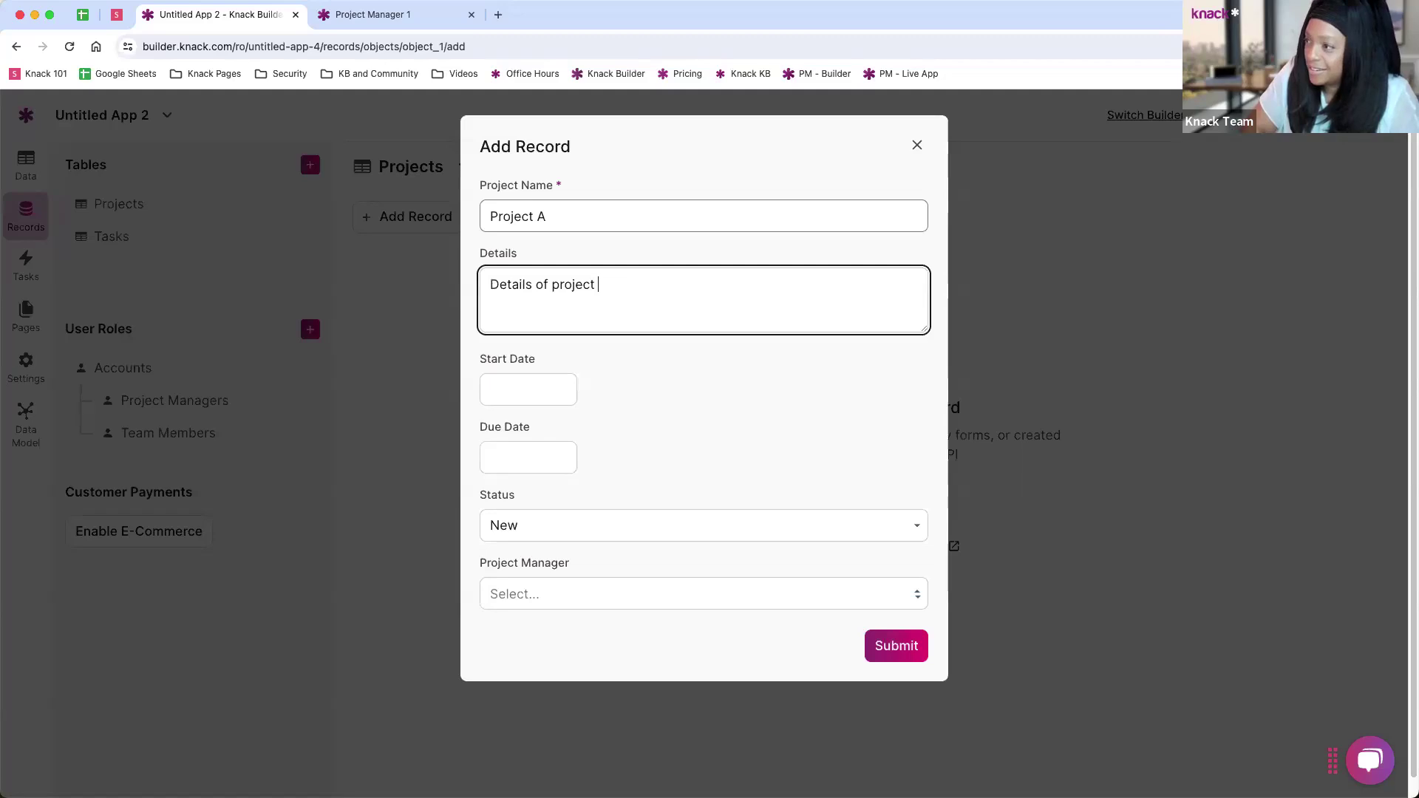
# Step: Set start 05/15/2024 and due 07/13/2024, assign the project manager, and save
pyautogui.click(529, 390)
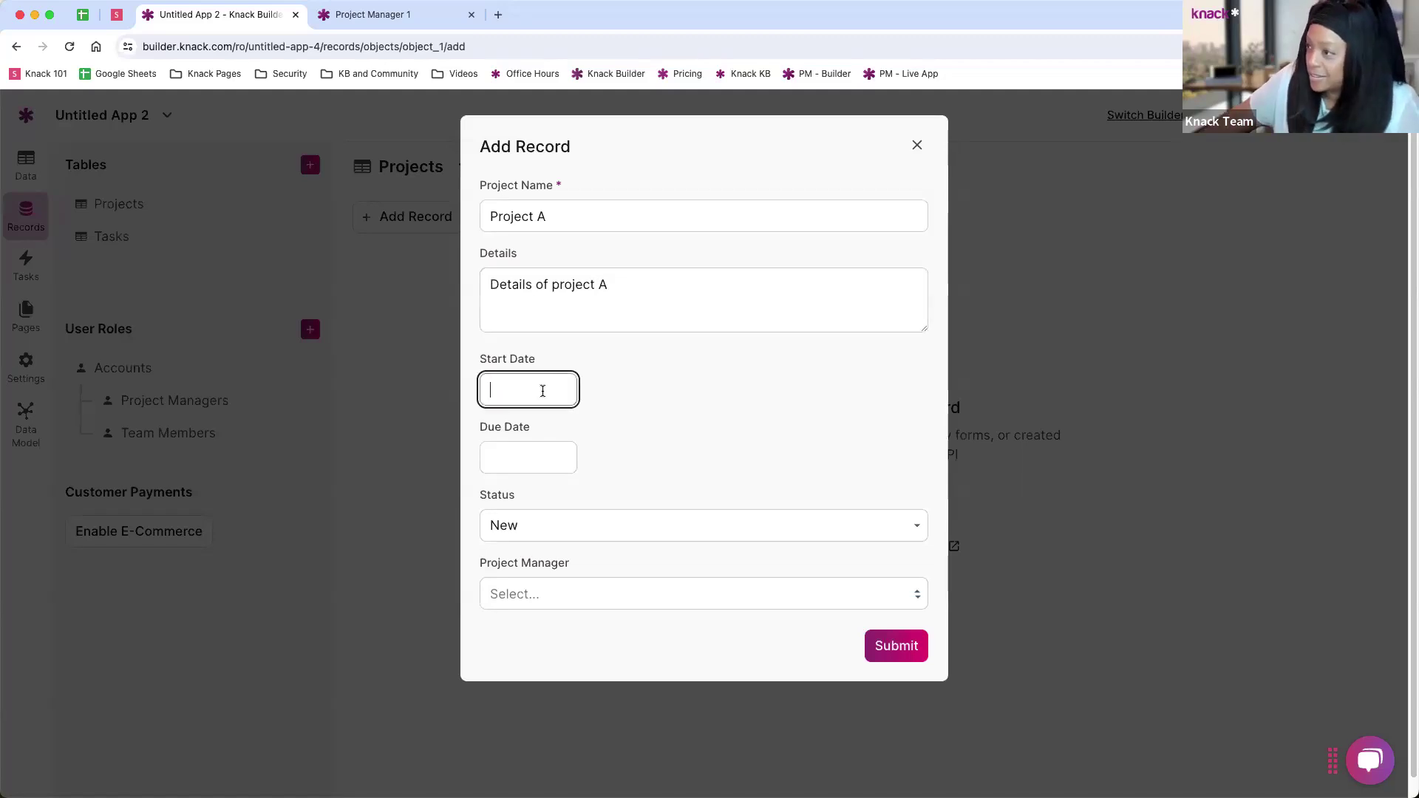
pyautogui.click(544, 390)
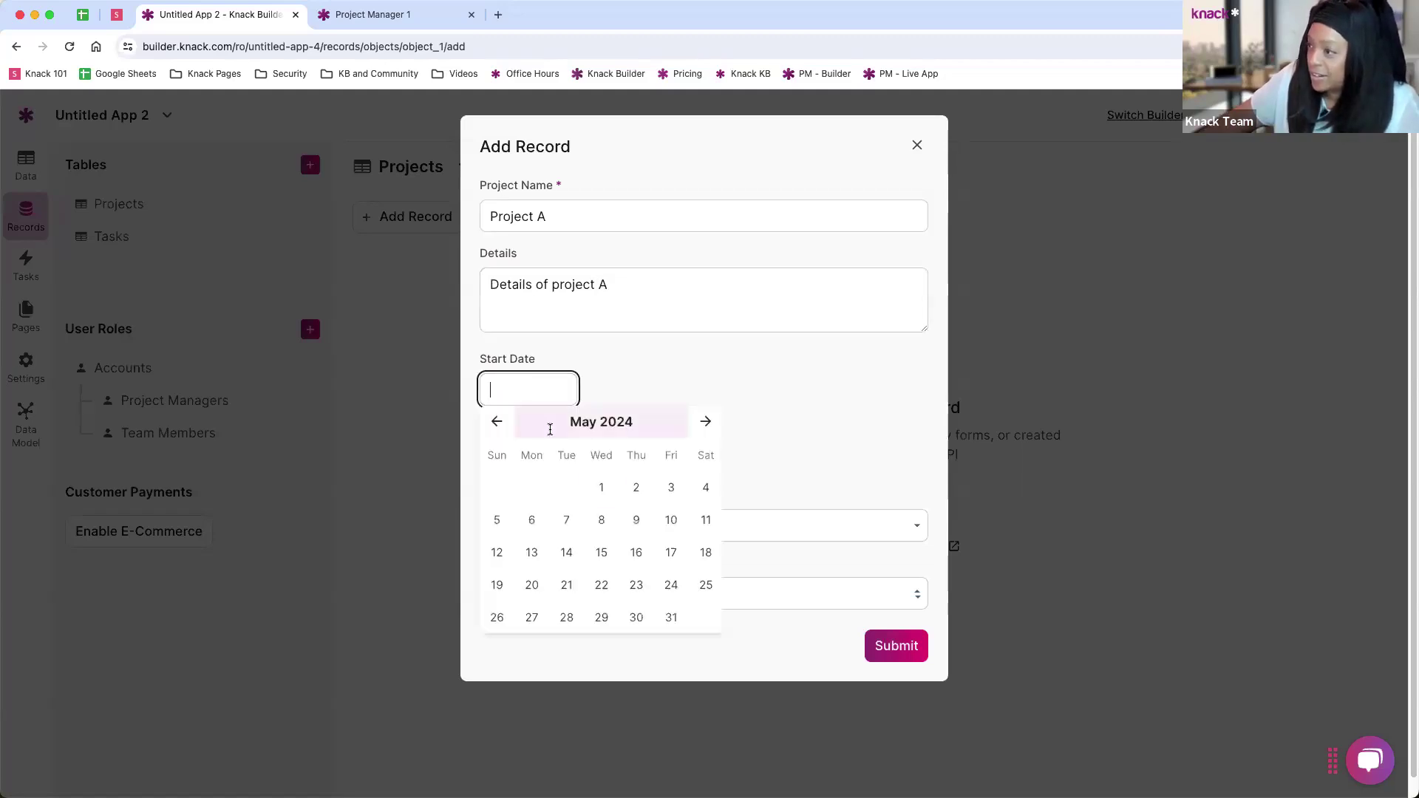
pyautogui.click(600, 553)
pyautogui.click(518, 452)
pyautogui.click(703, 492)
pyautogui.click(704, 491)
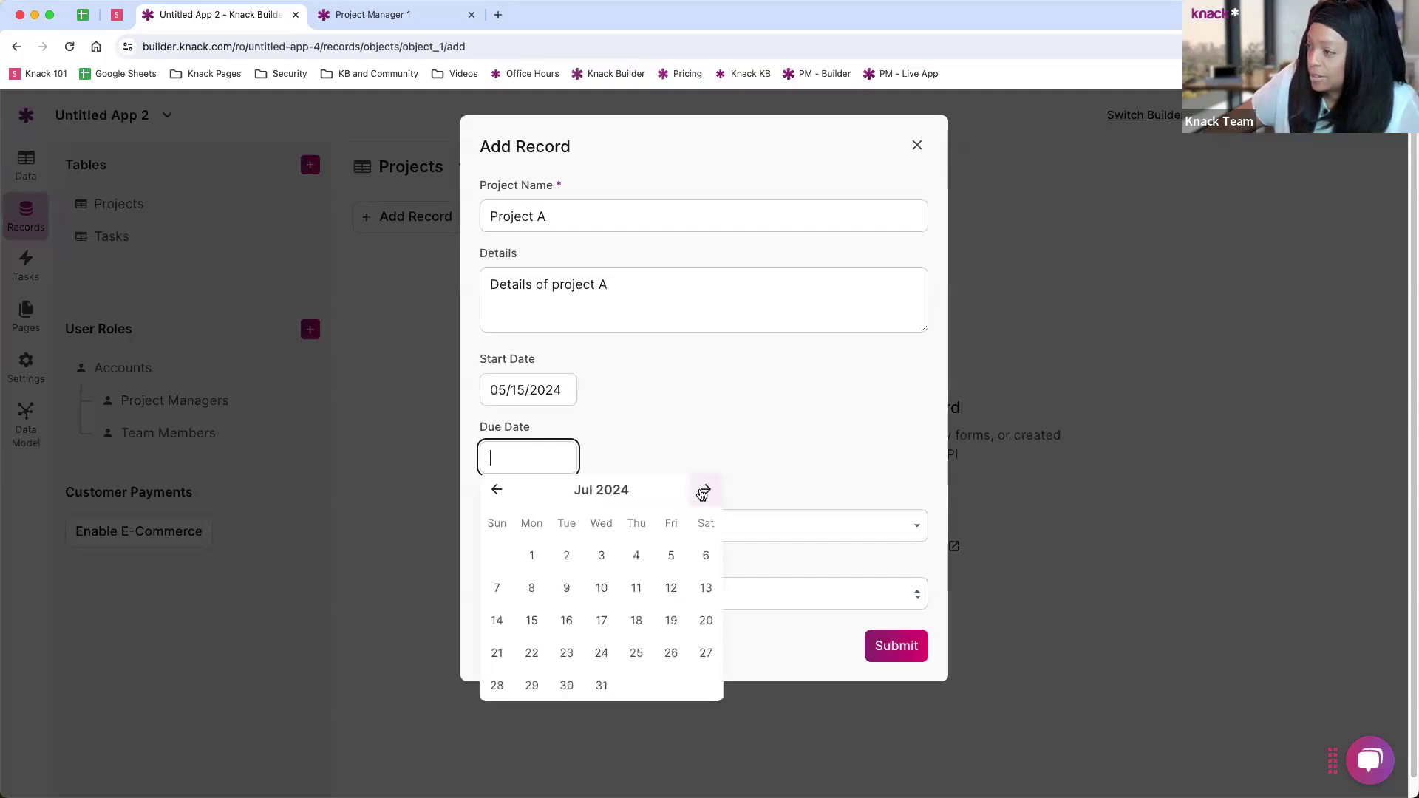
pyautogui.click(706, 587)
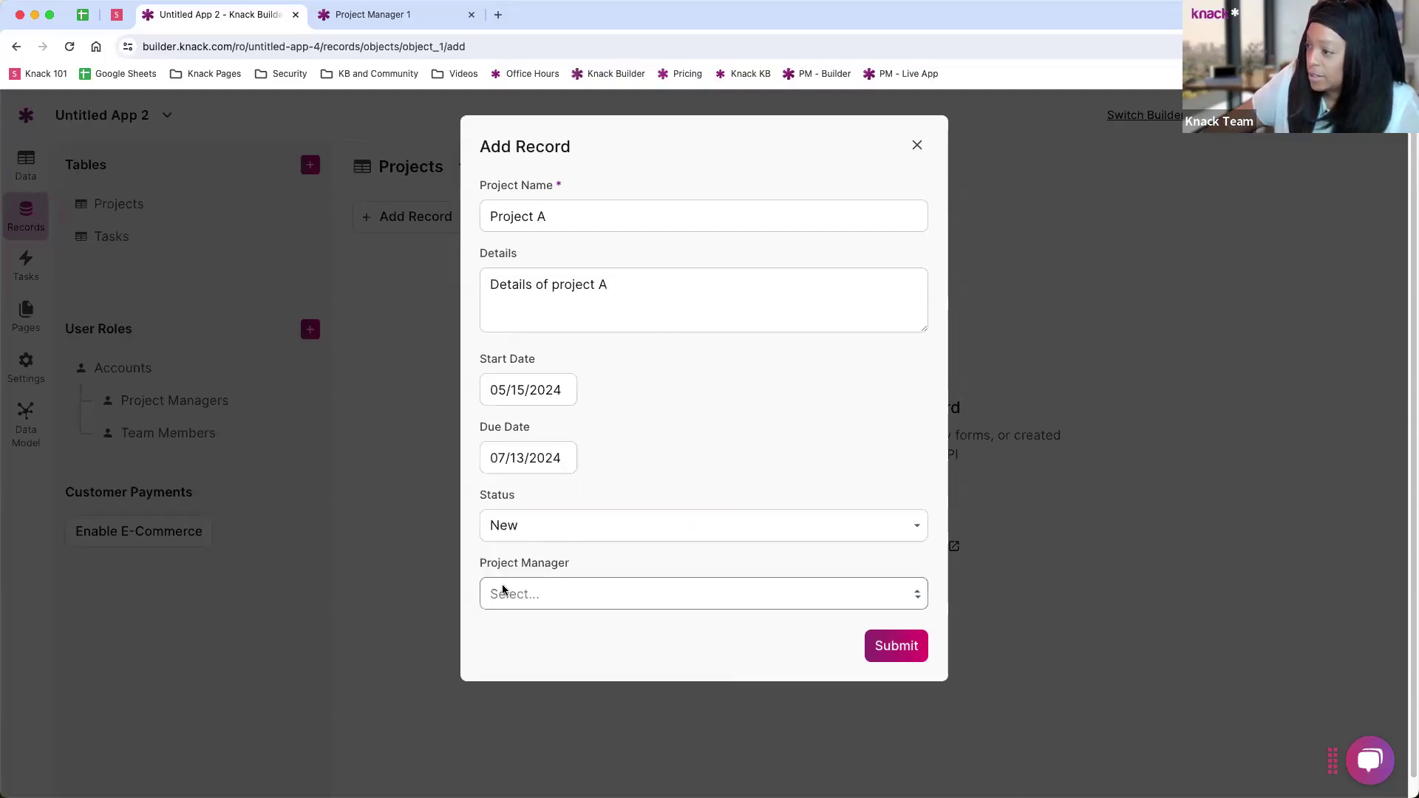
pyautogui.click(541, 600)
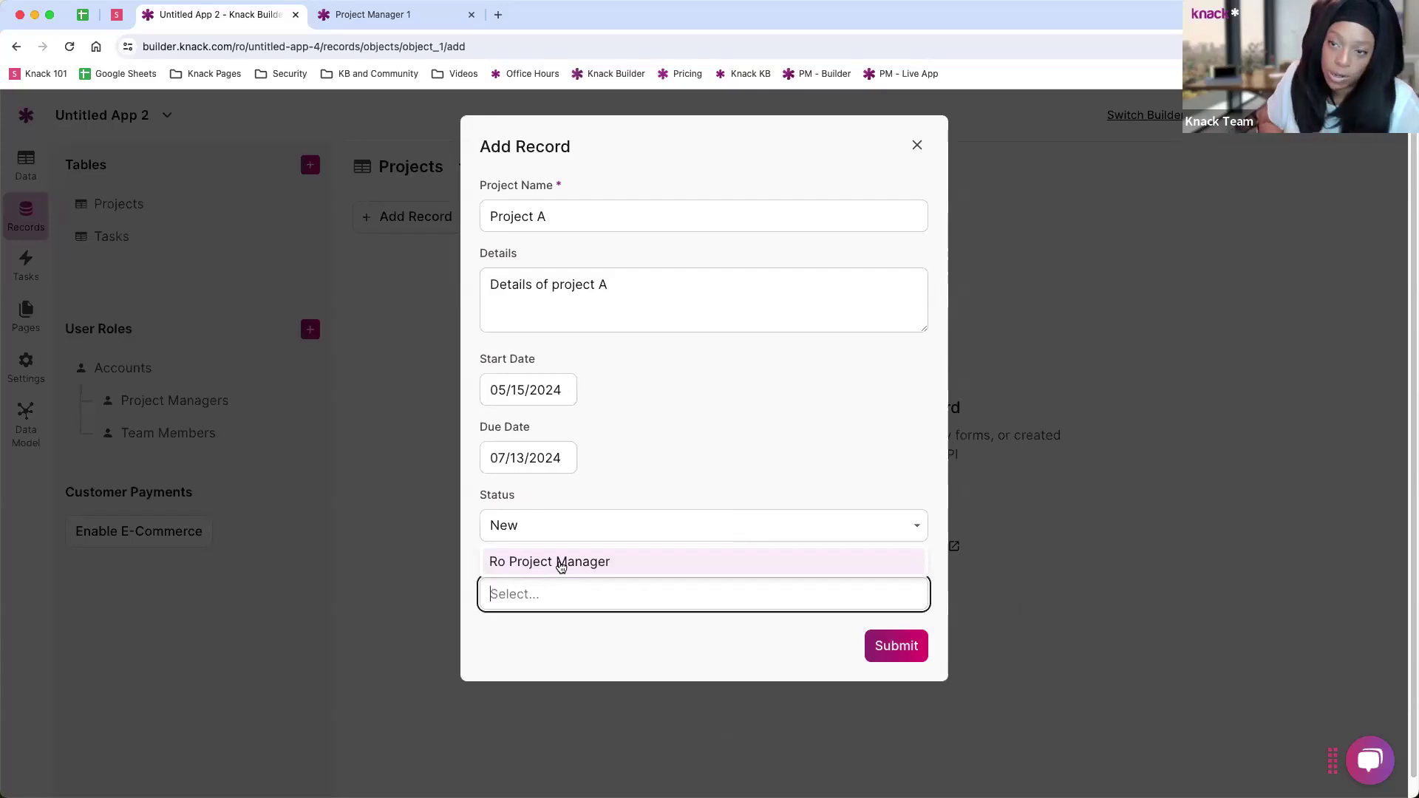
pyautogui.click(561, 563)
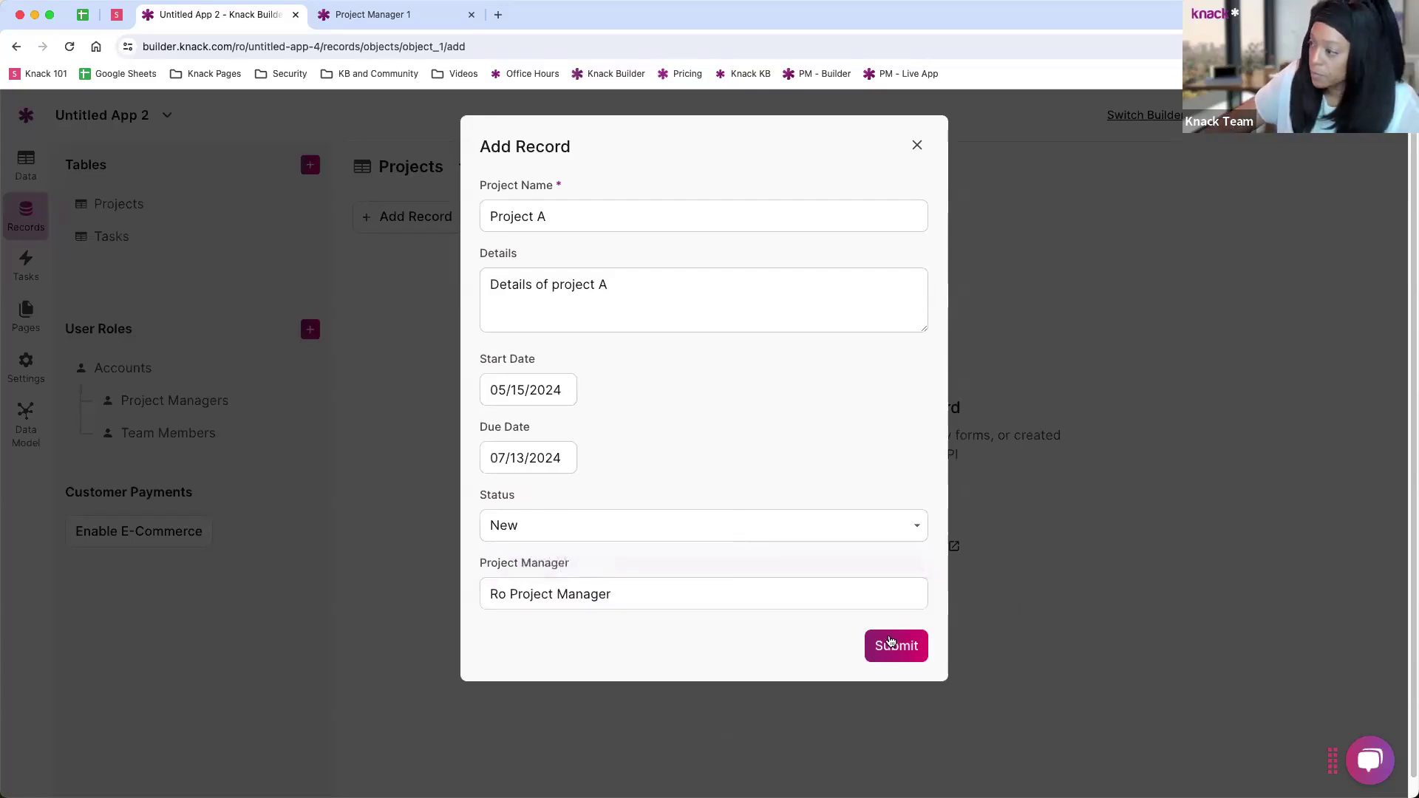
pyautogui.click(891, 644)
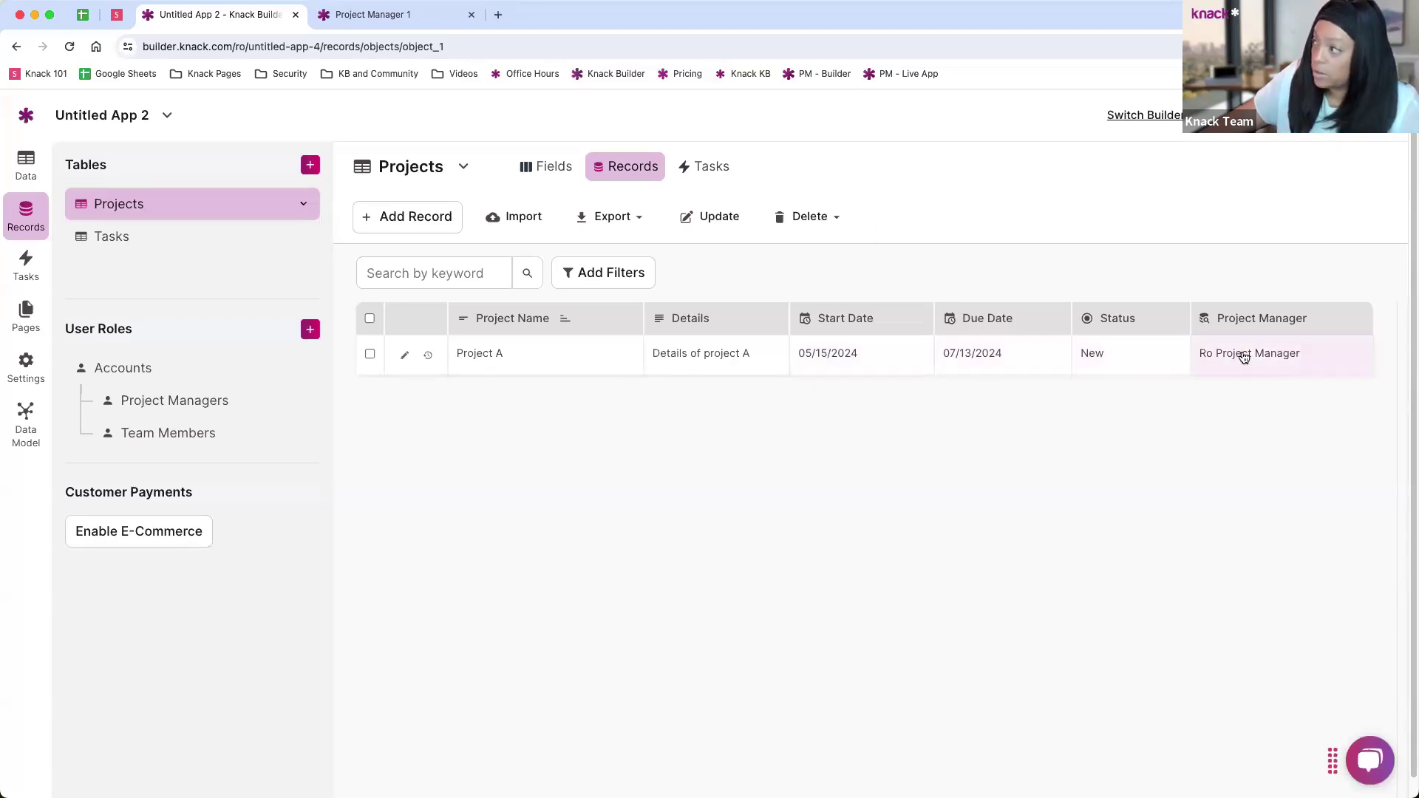
# Step: Inspect Project A's project manager inline and leave it unchanged
pyautogui.click(1268, 357)
pyautogui.click(1108, 367)
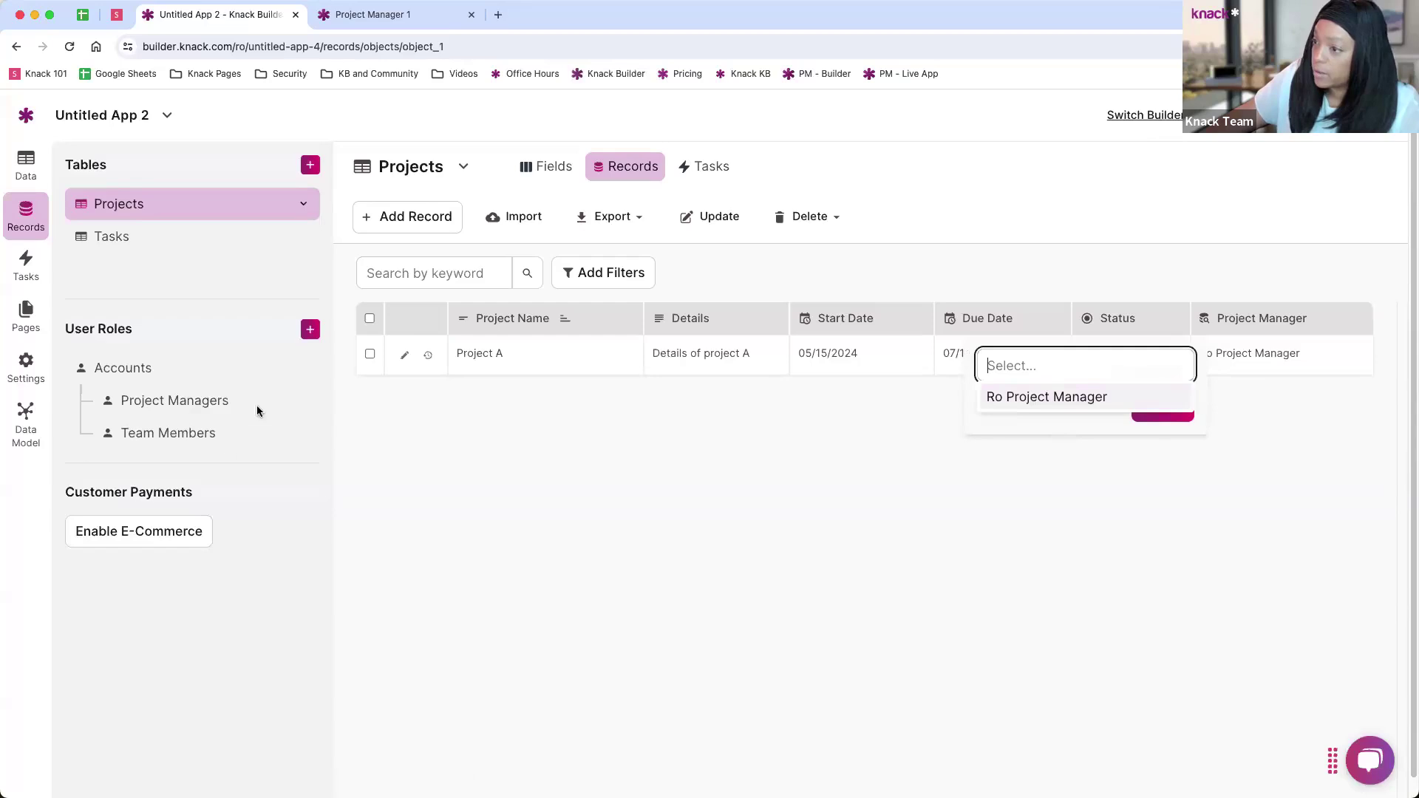
pyautogui.click(1050, 488)
pyautogui.click(1049, 487)
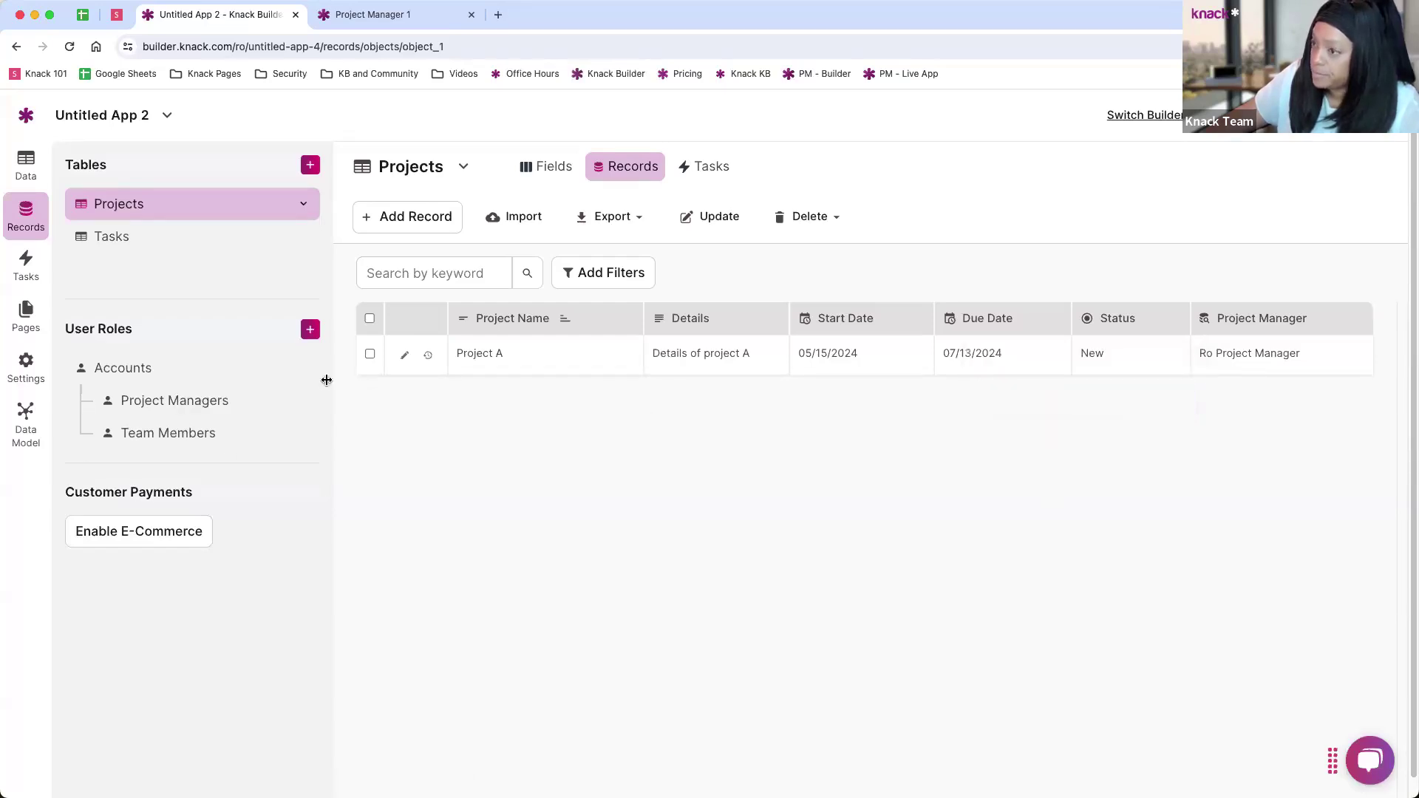
# Step: Start a new Tasks record named Task A with the details 'Description'
pyautogui.click(101, 237)
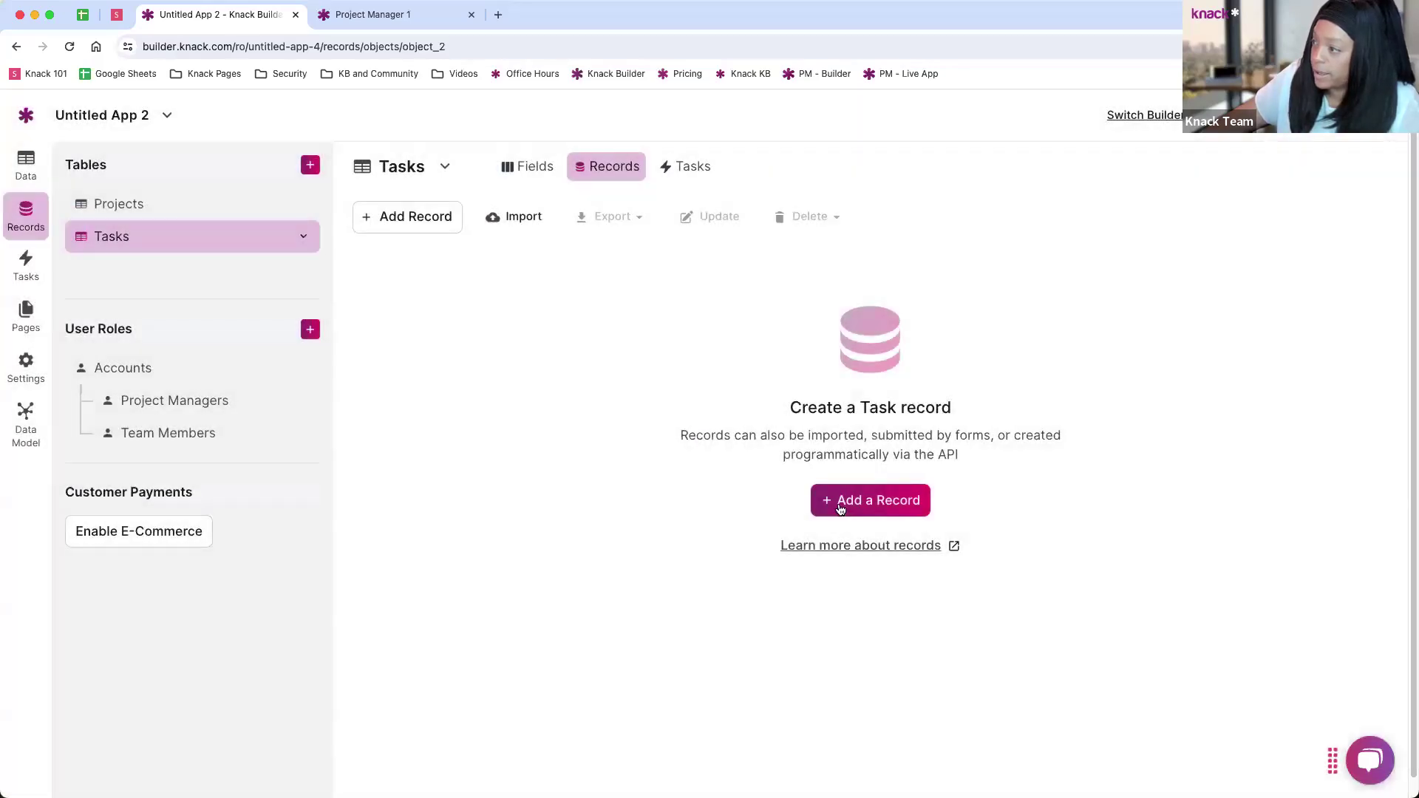
pyautogui.click(840, 505)
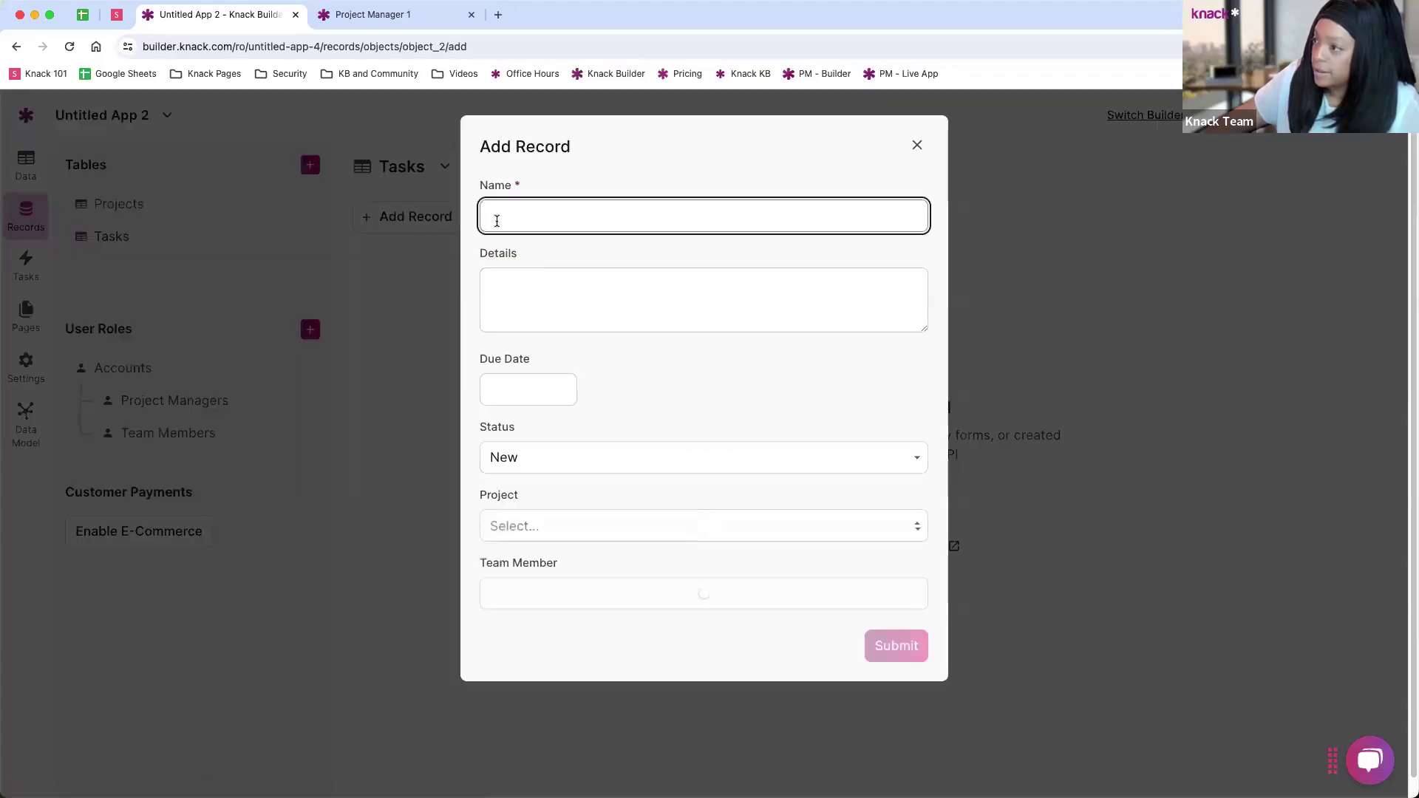
pyautogui.write('Task A')
pyautogui.click(517, 296)
pyautogui.write('Description')
# Step: Set due date 05/23/2024, link Project A, assign the team member, and save
pyautogui.click(528, 390)
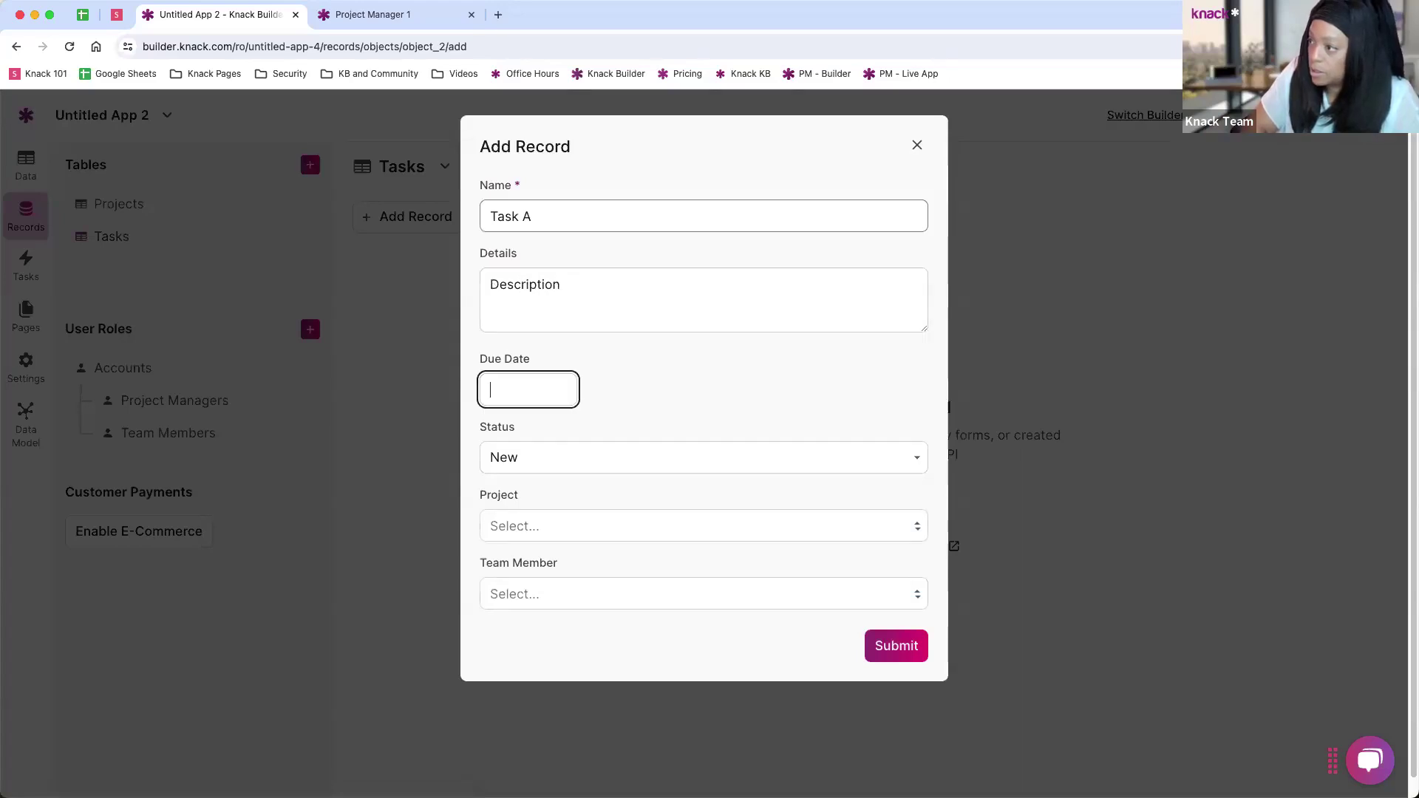
pyautogui.click(554, 380)
pyautogui.click(637, 586)
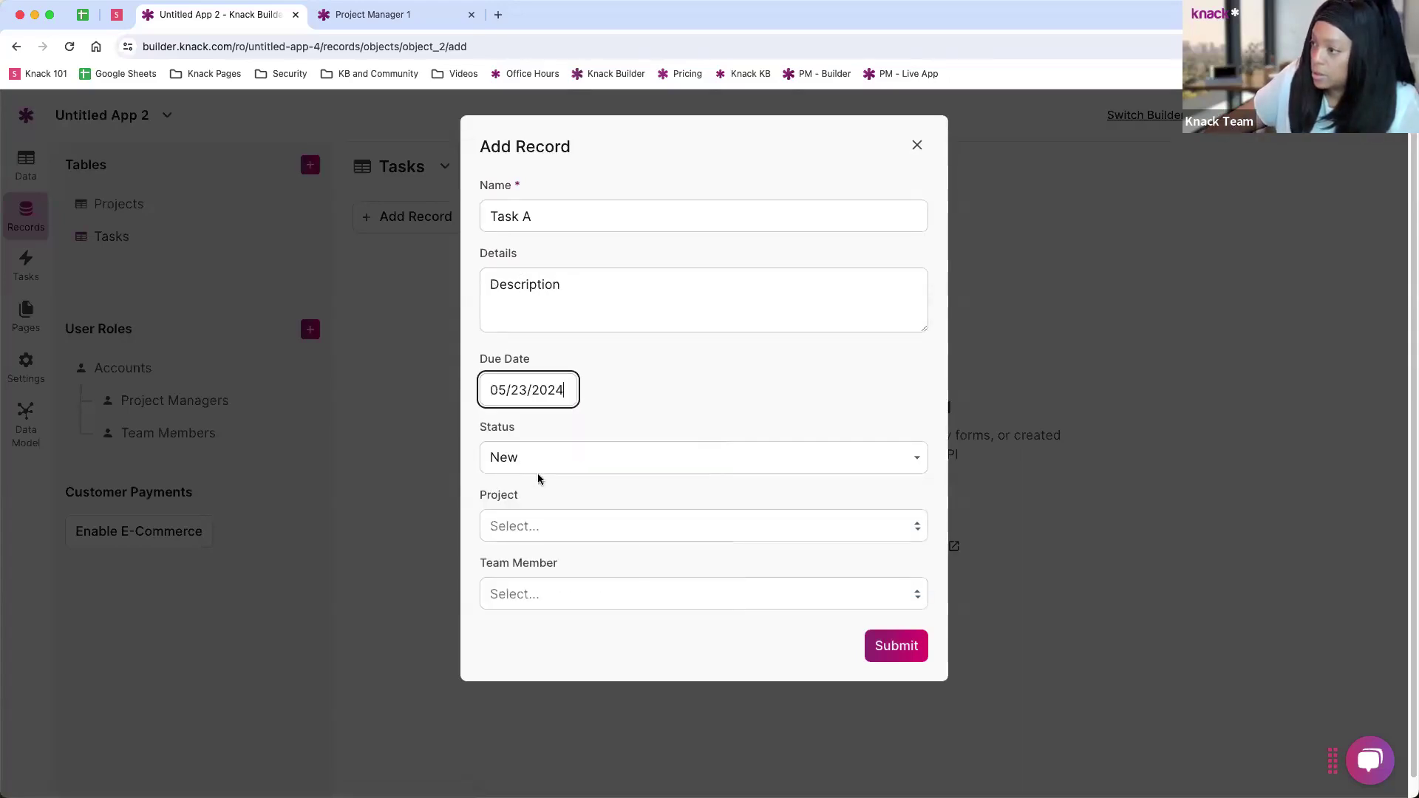
pyautogui.click(528, 527)
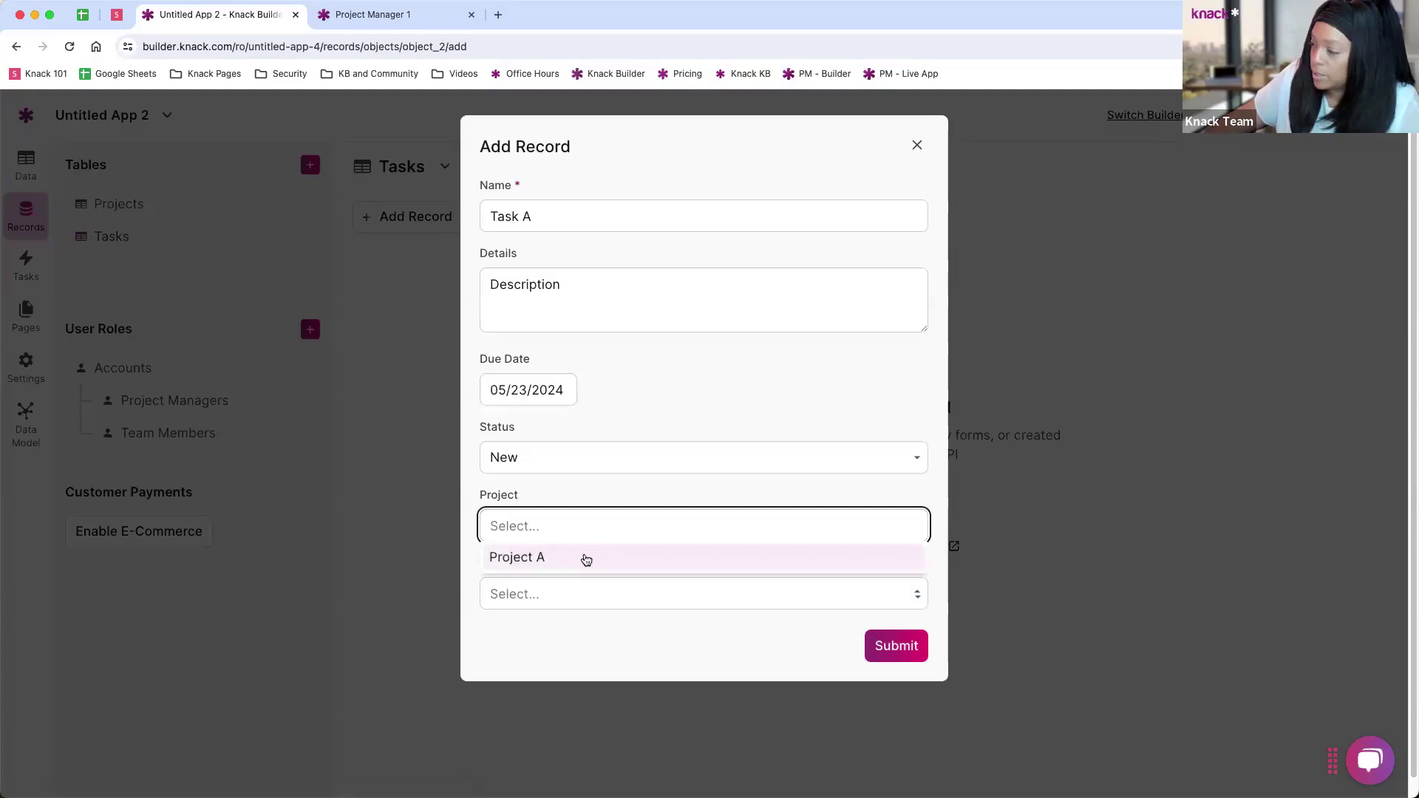
pyautogui.click(527, 563)
pyautogui.click(538, 595)
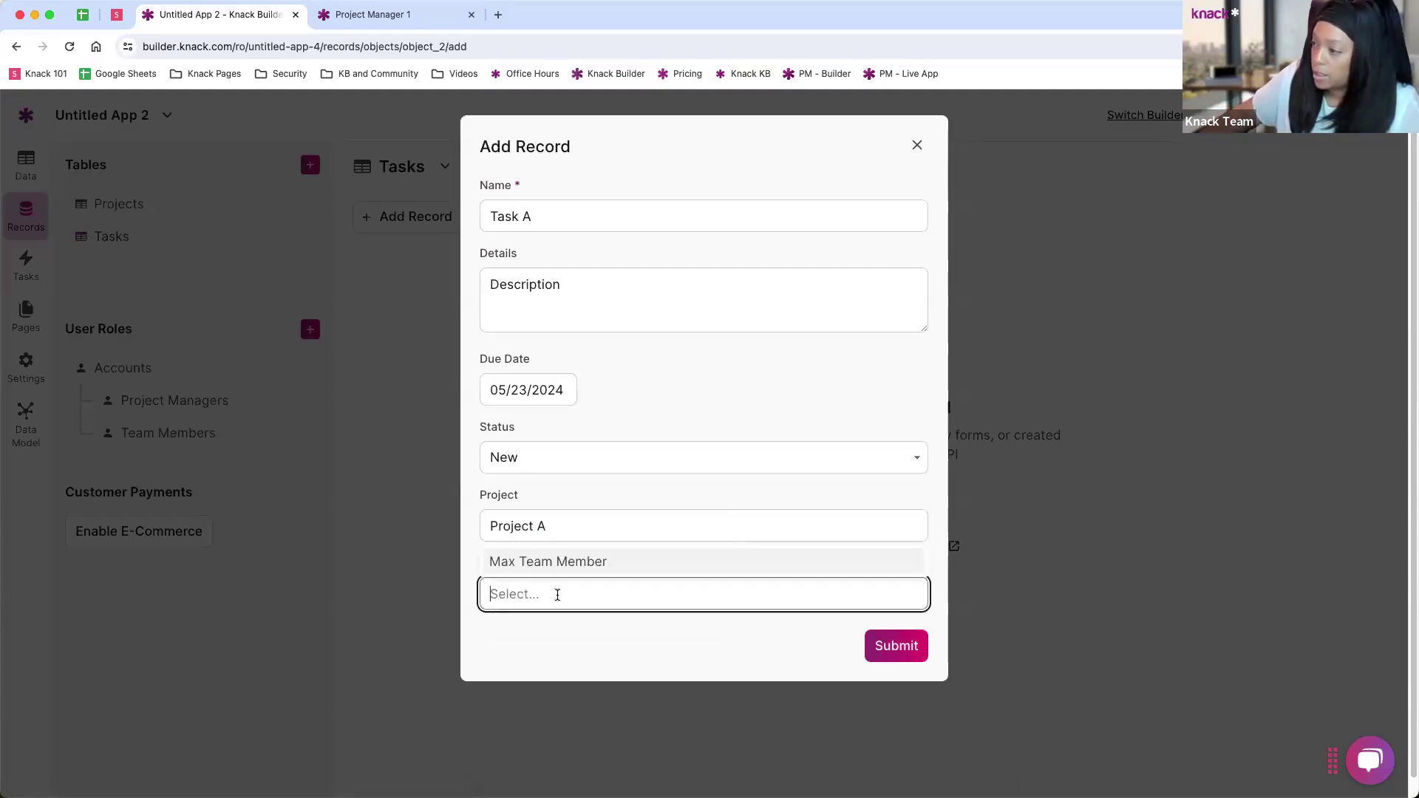
pyautogui.click(524, 566)
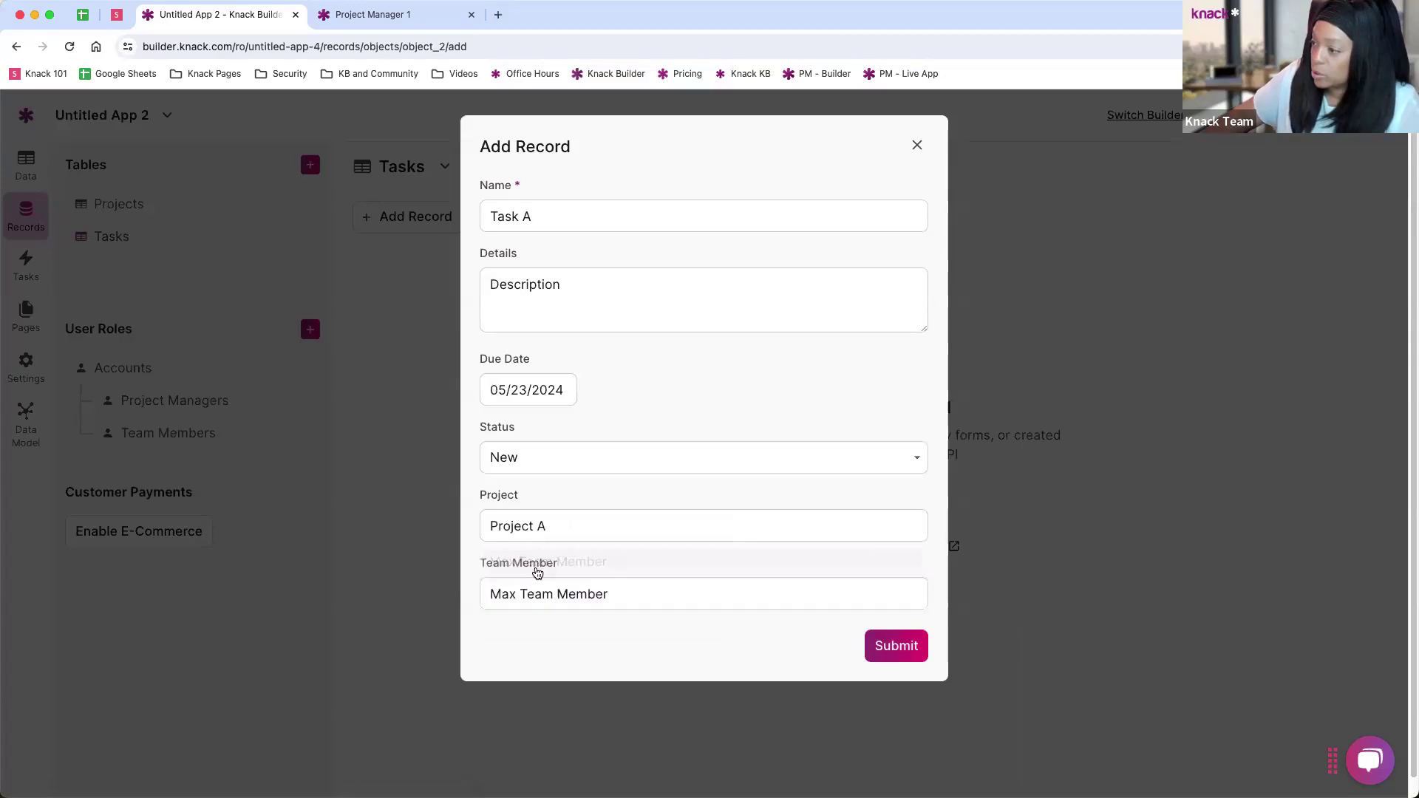
pyautogui.click(889, 654)
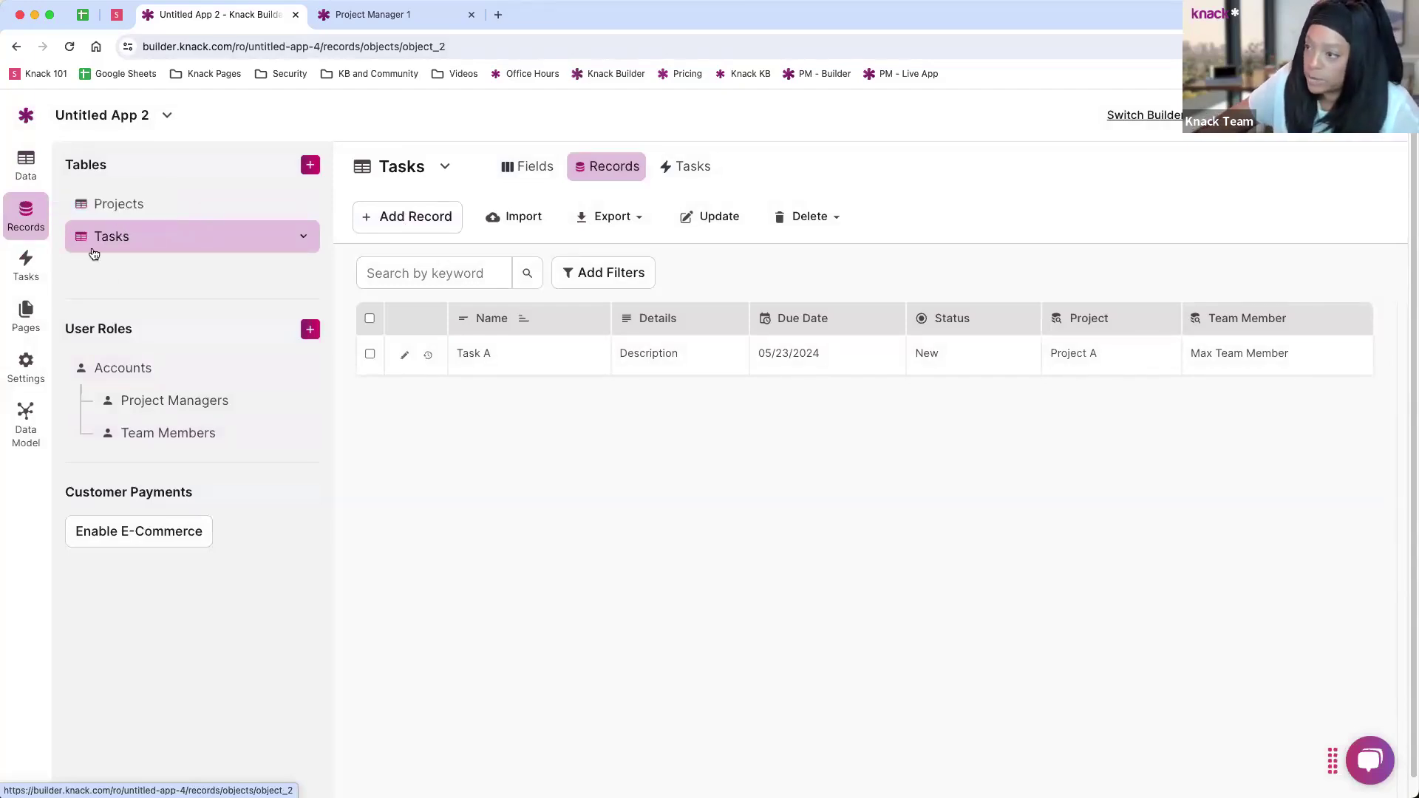
# Step: Browse the Projects fields and records, then reach scheduled tasks for the Tasks table
pyautogui.click(23, 335)
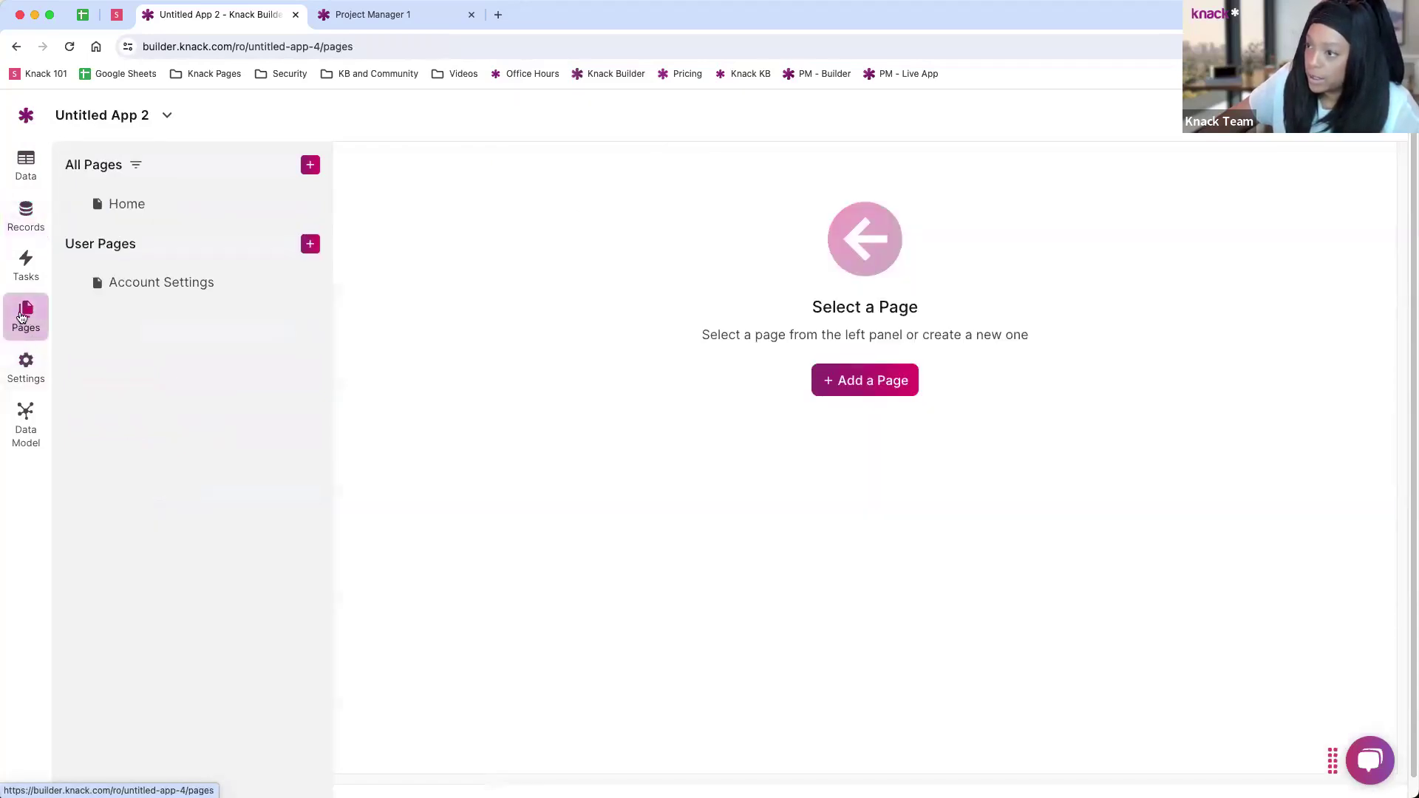
pyautogui.click(11, 162)
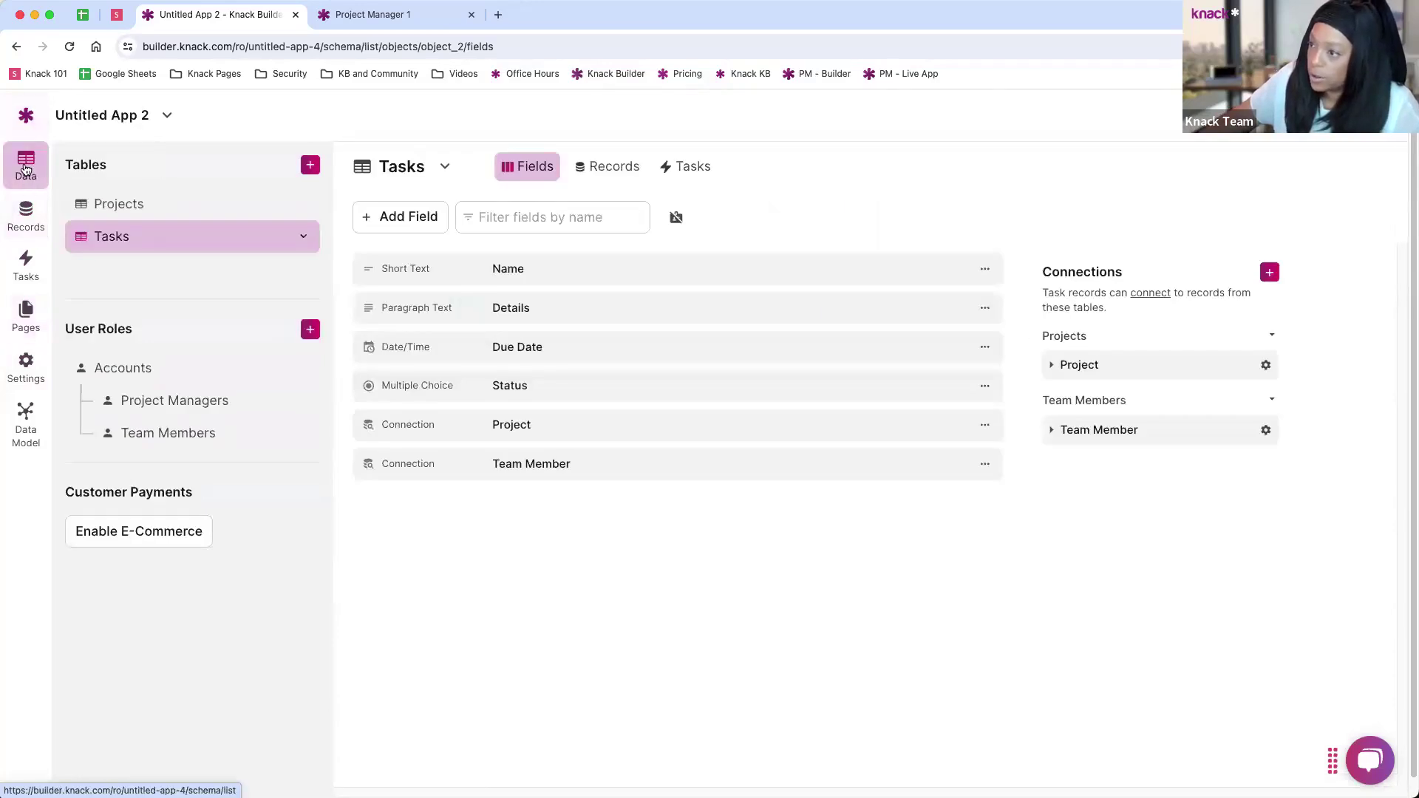
pyautogui.click(120, 212)
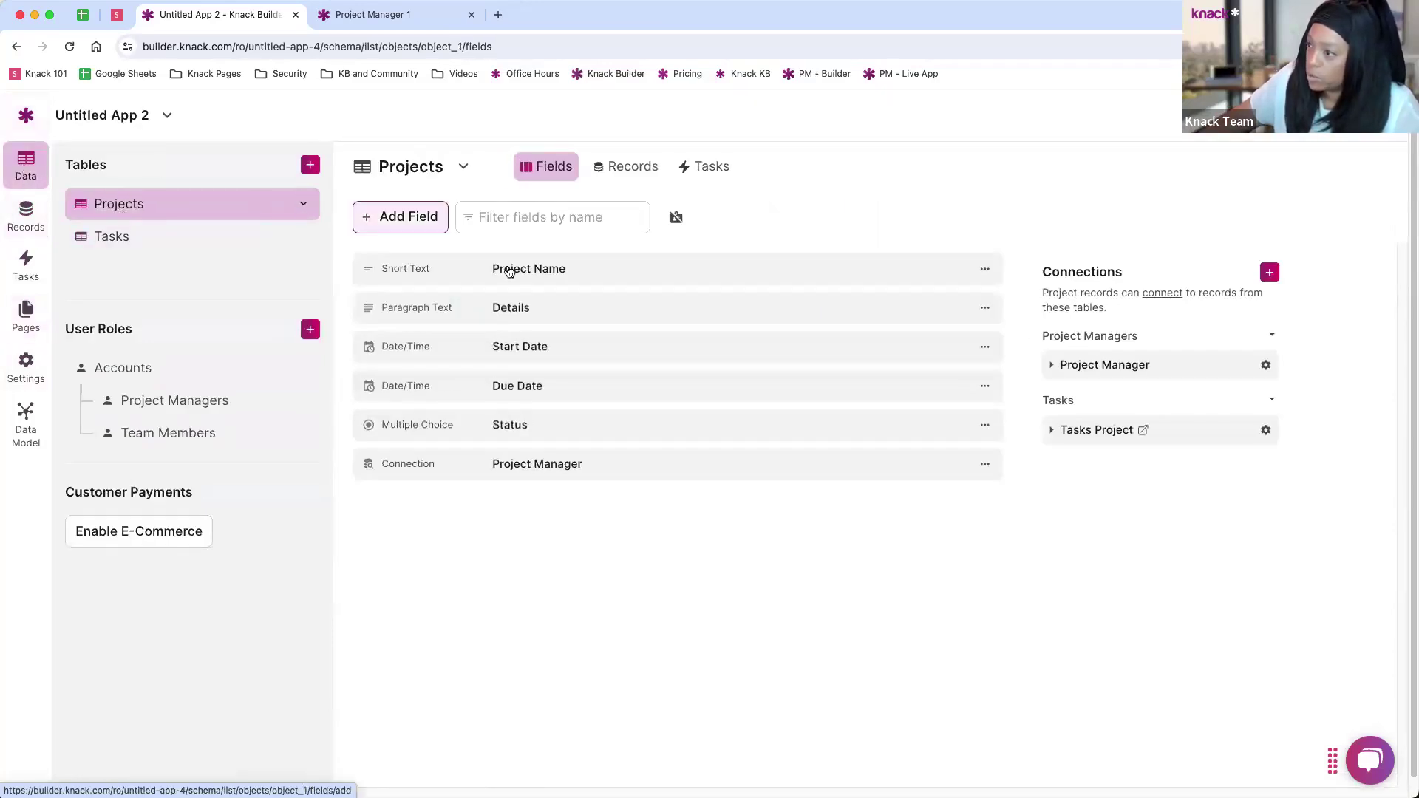
pyautogui.click(398, 220)
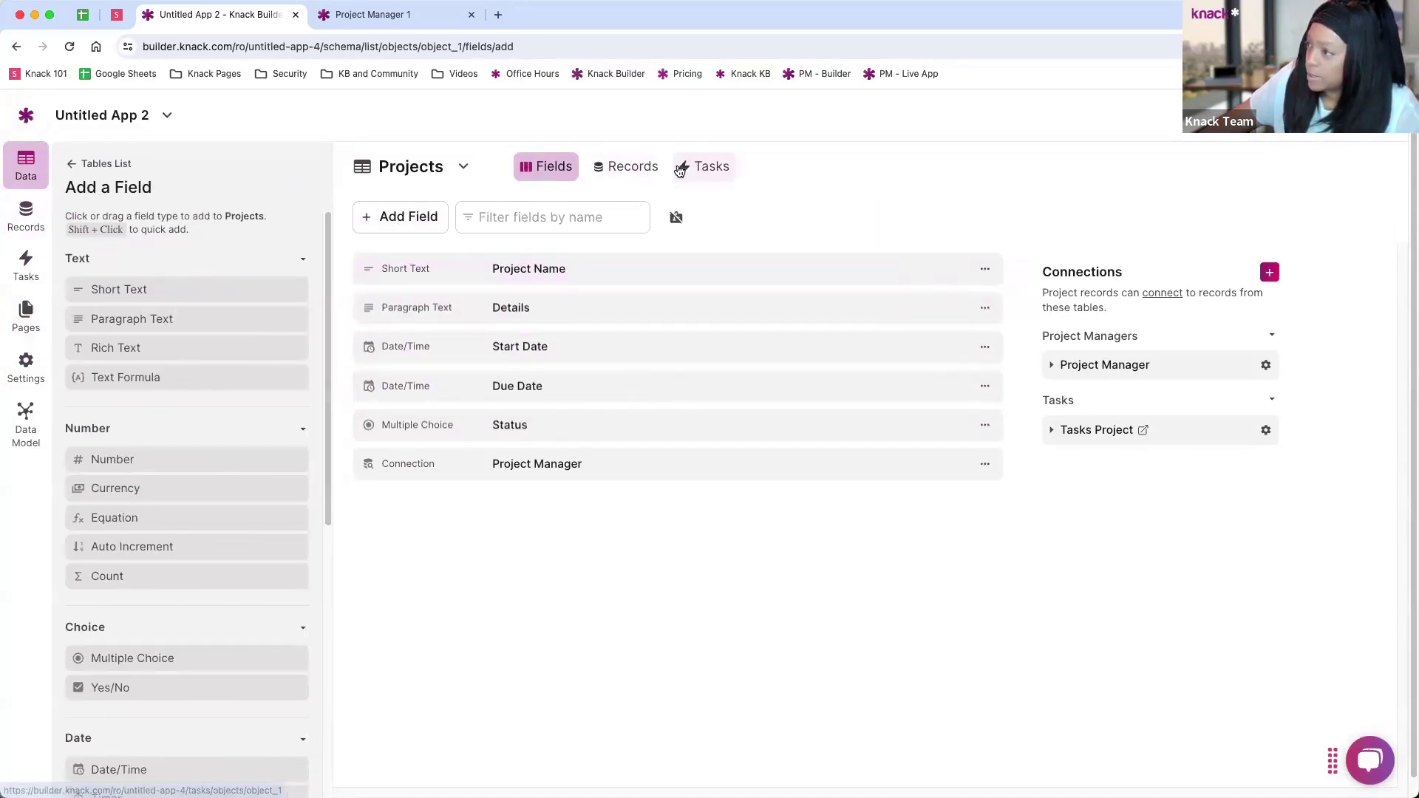
pyautogui.click(83, 164)
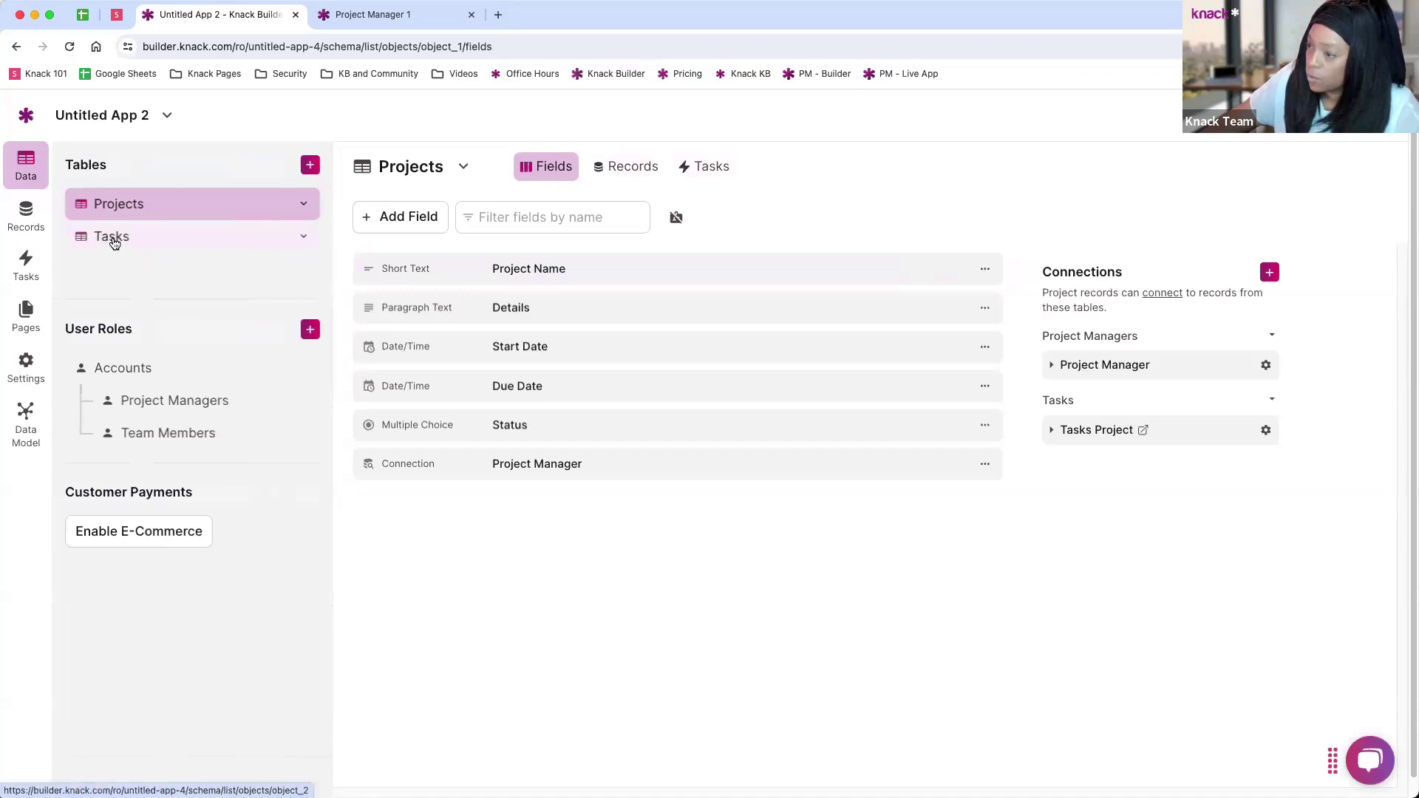
pyautogui.click(37, 227)
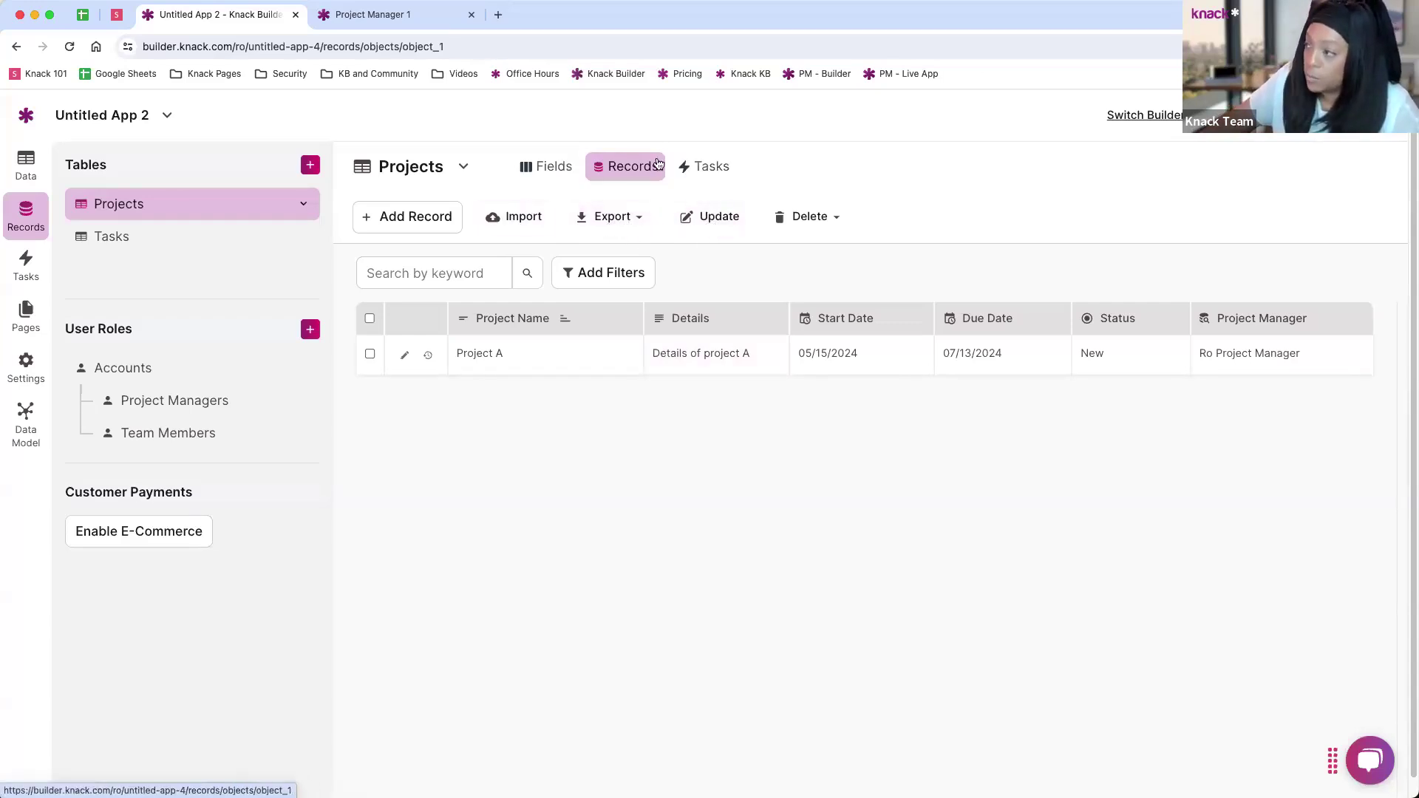
pyautogui.click(25, 266)
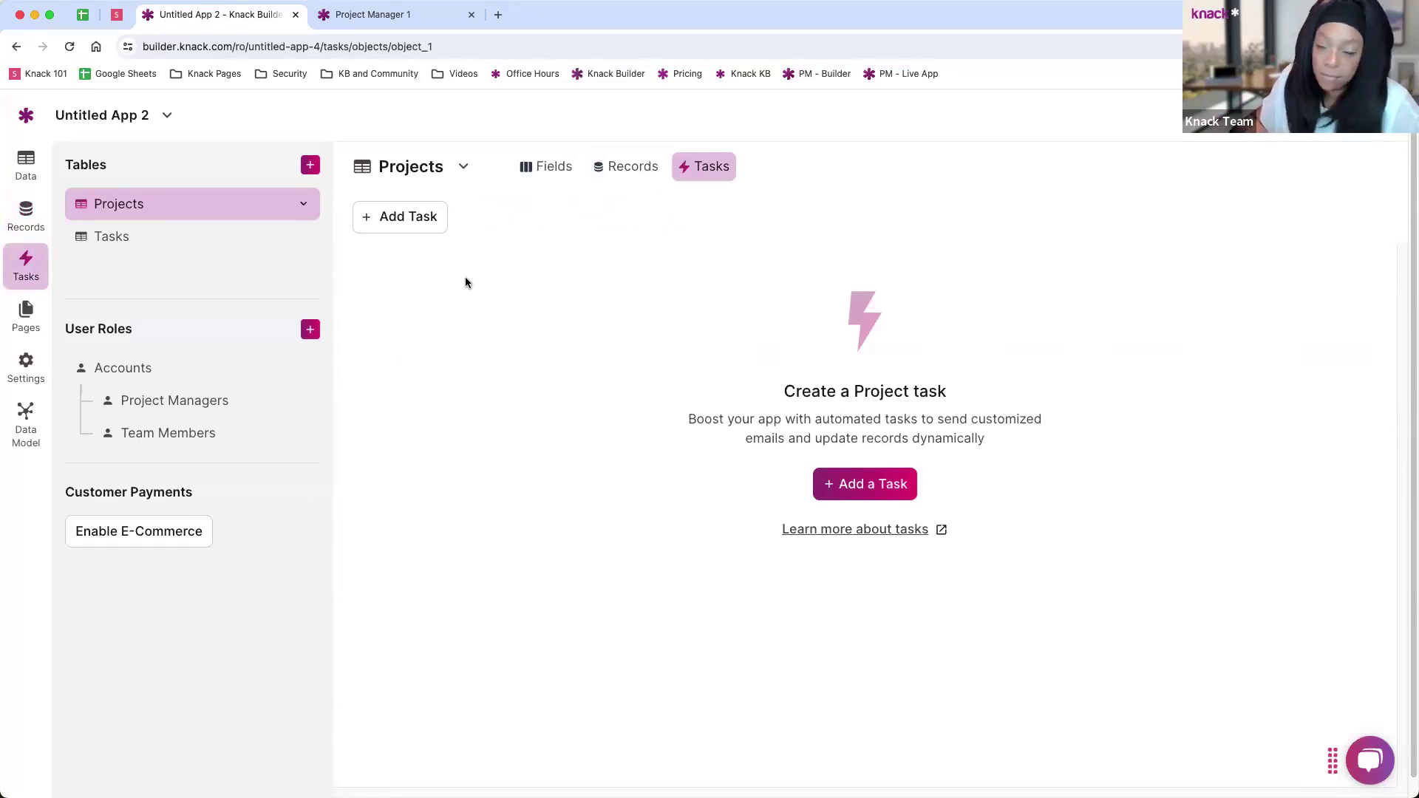
pyautogui.click(114, 251)
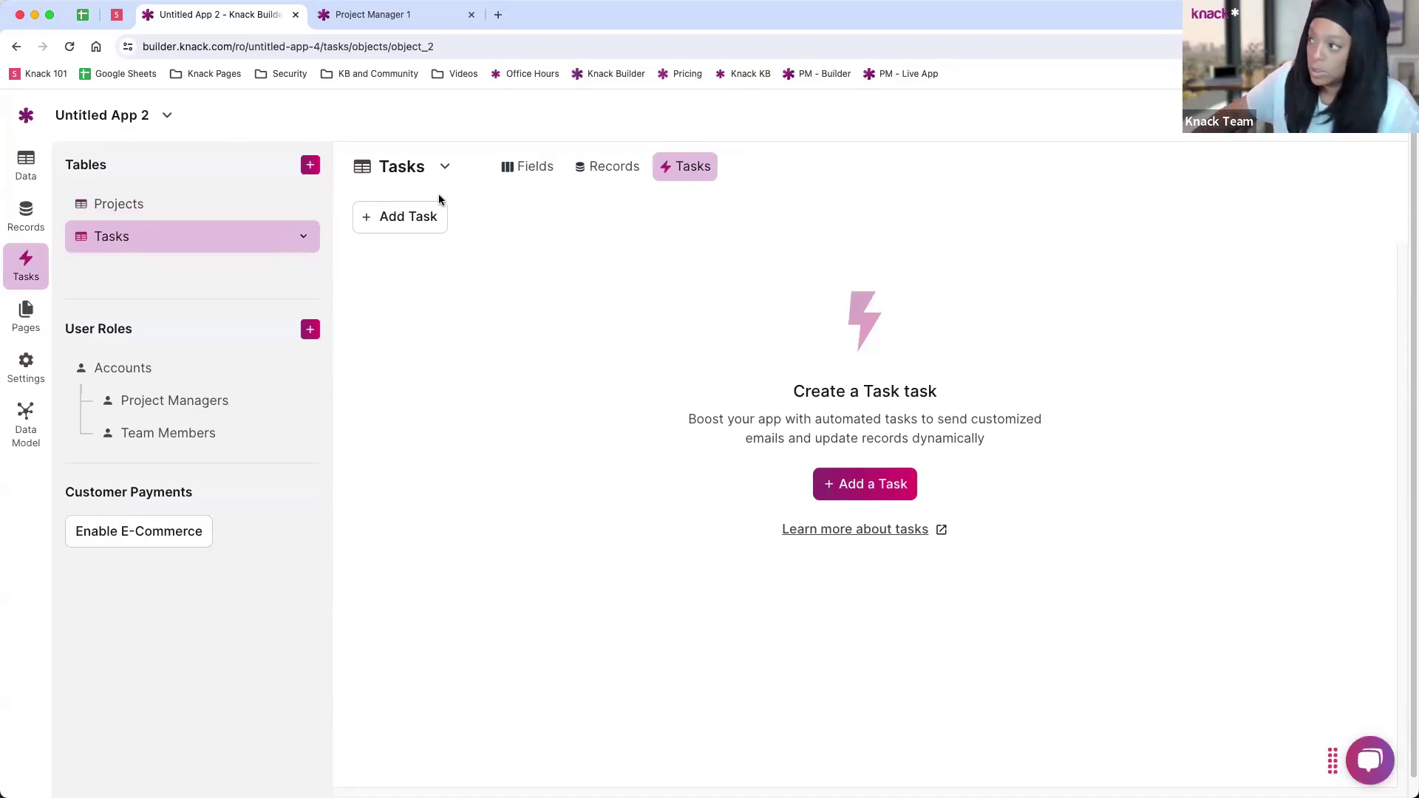
# Step: Create a daily scheduled task named 'Email Reminder' and bring up its action choices
pyautogui.click(848, 485)
pyautogui.click(583, 248)
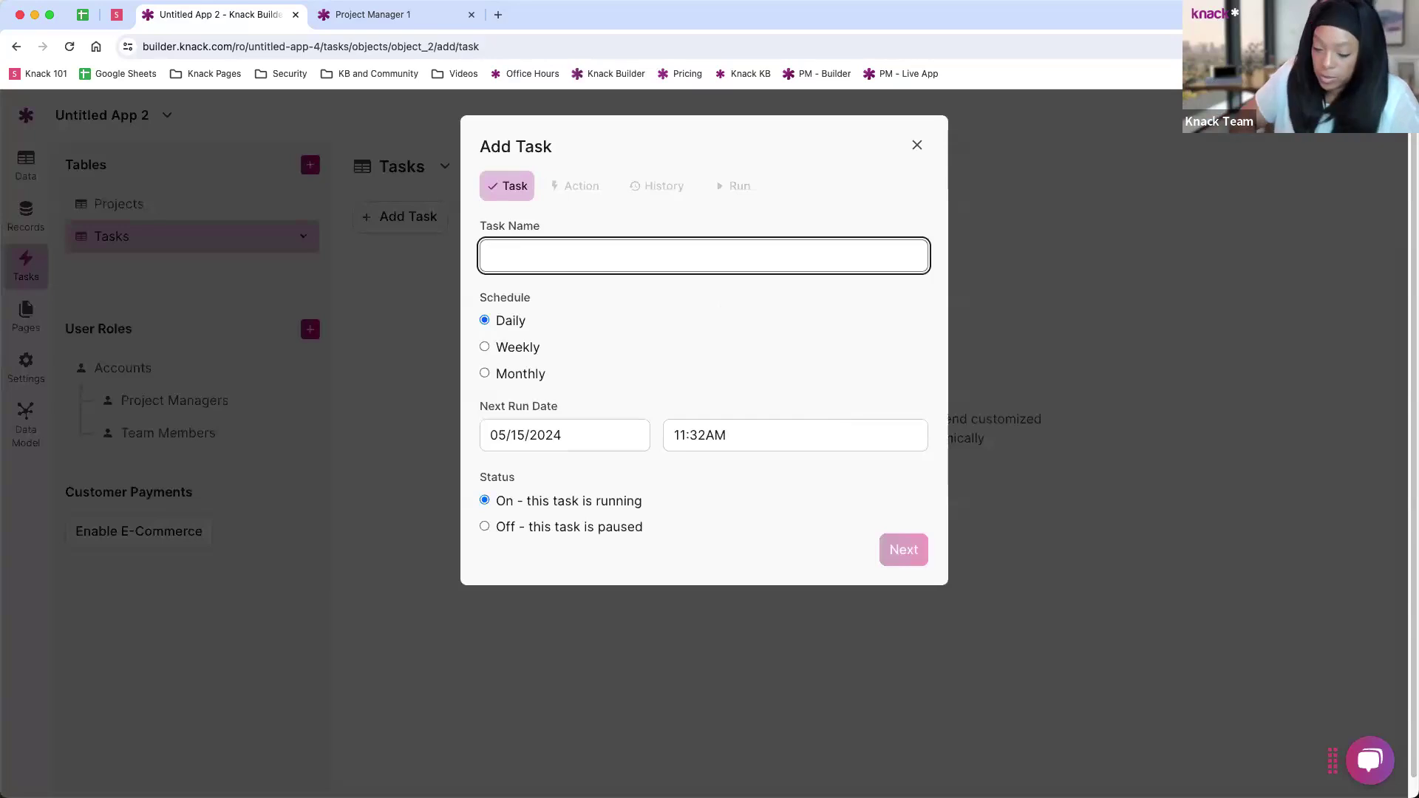
pyautogui.write('Email rem')
pyautogui.press('BackSpace')
pyautogui.press('BackSpace')
pyautogui.press('BackSpace')
pyautogui.write('Reminder')
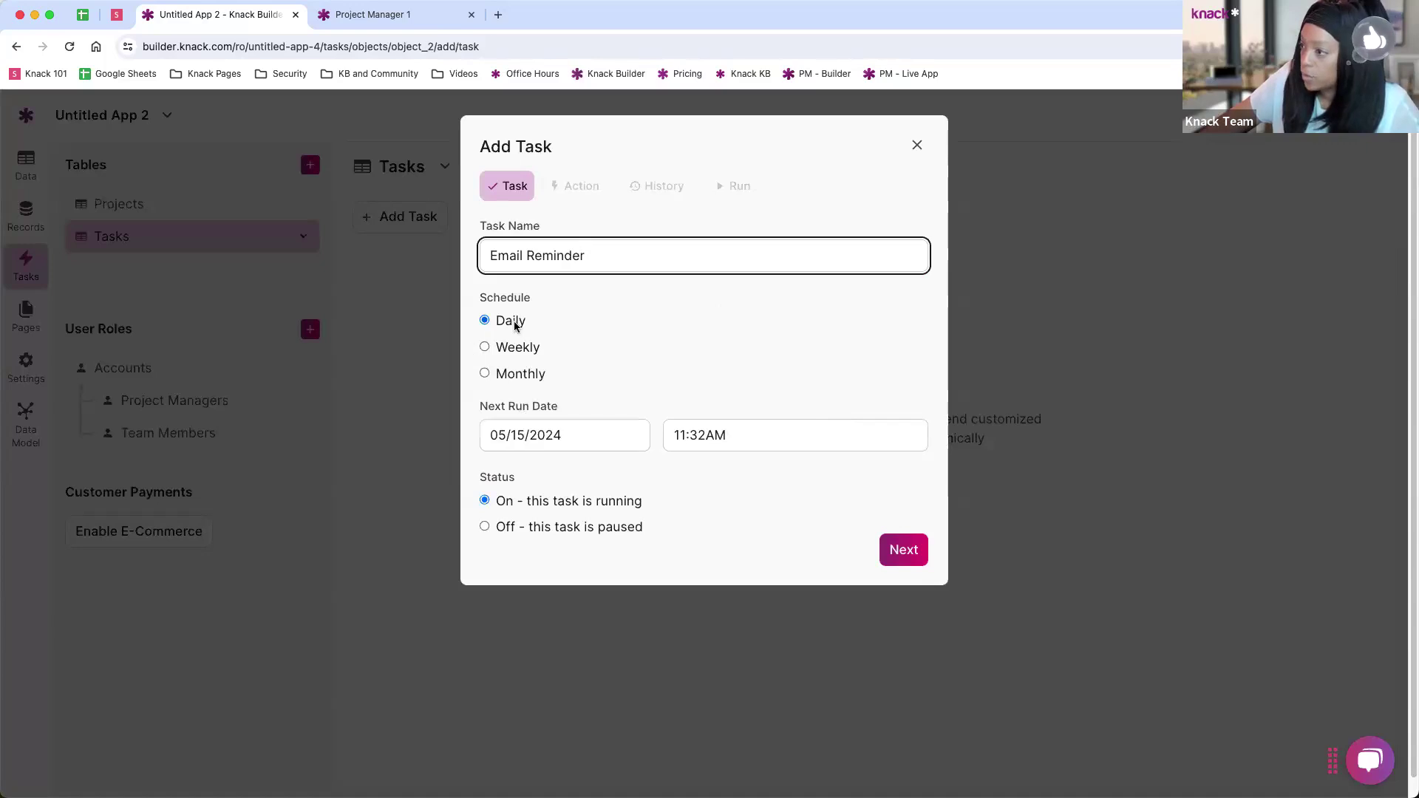
pyautogui.click(903, 549)
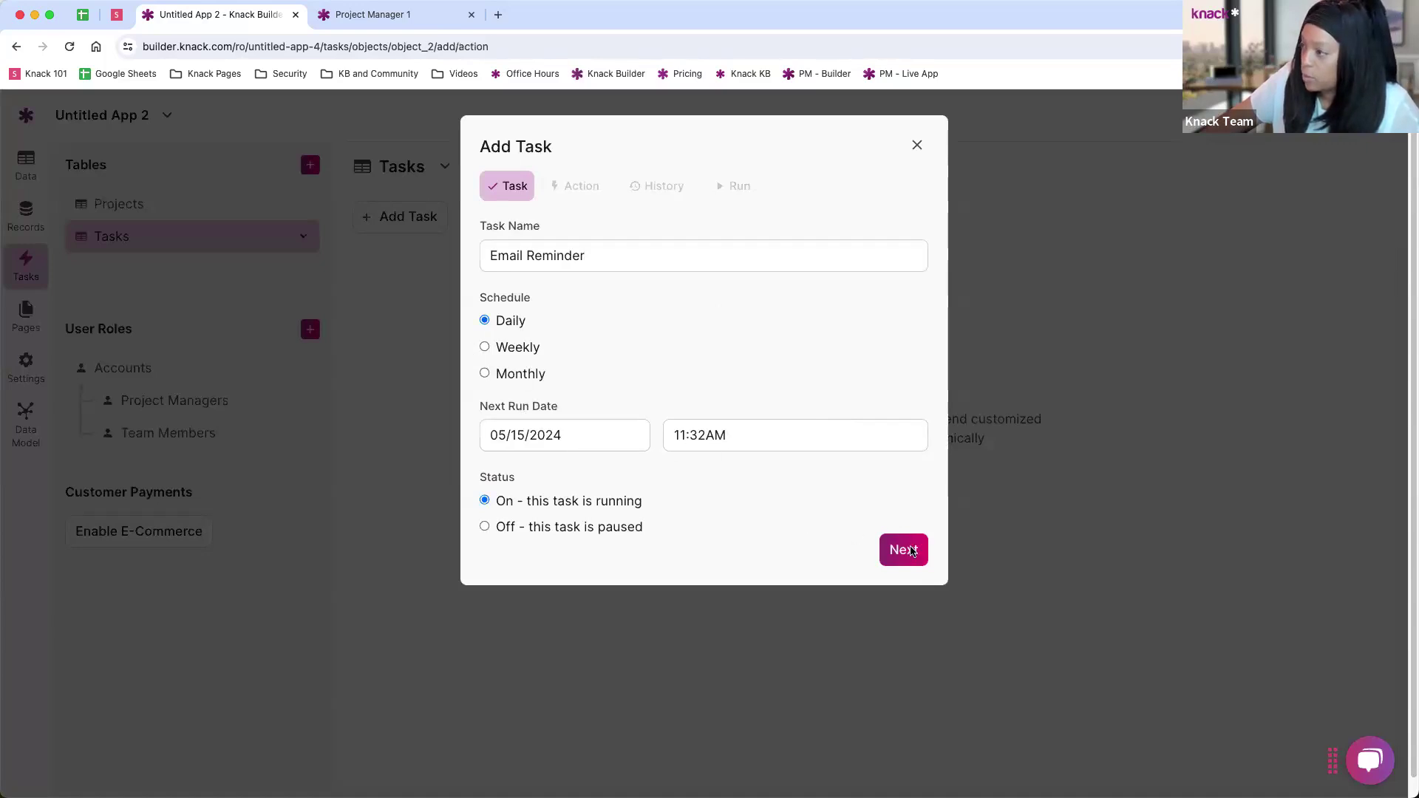
pyautogui.click(606, 255)
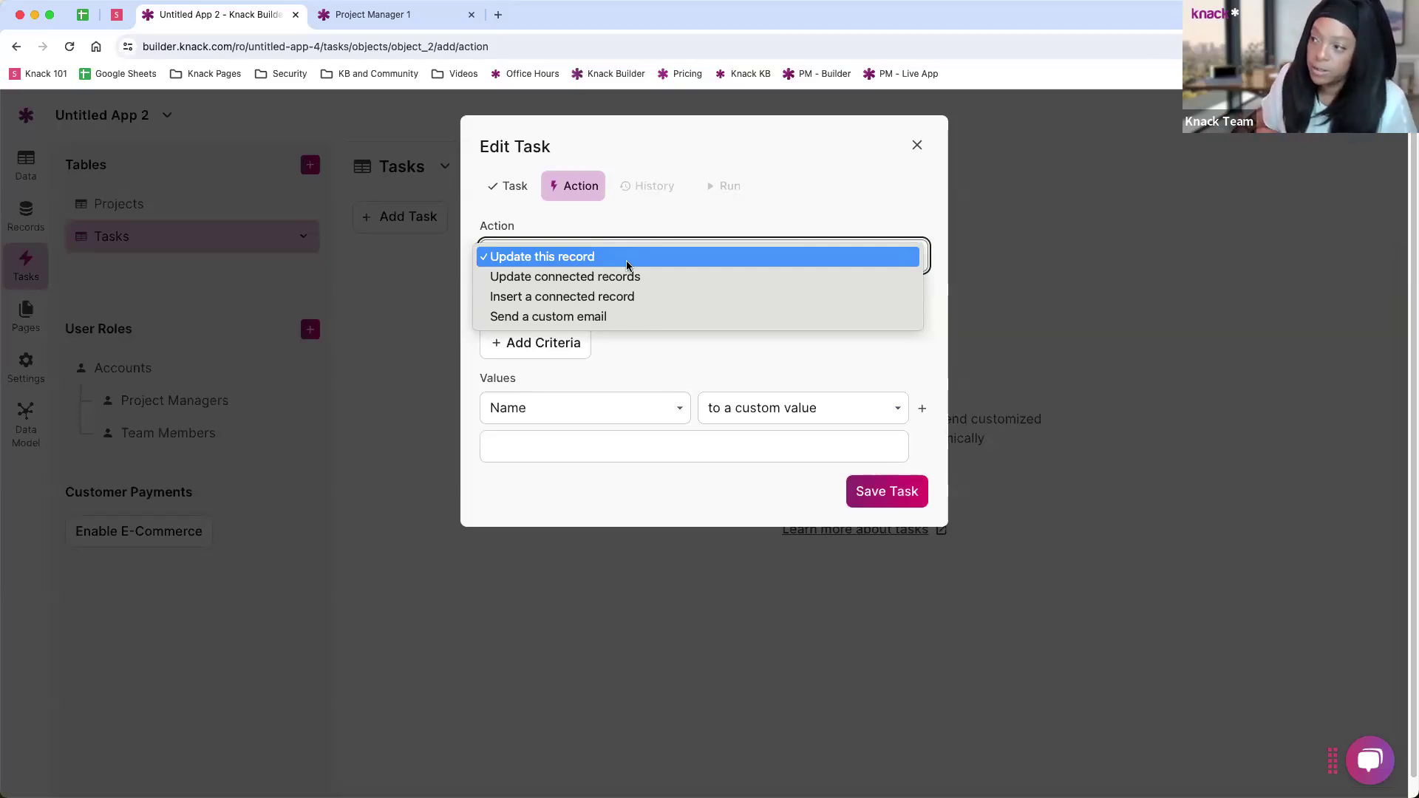
# Step: Make the task send a custom email when Due Date is today
pyautogui.click(557, 316)
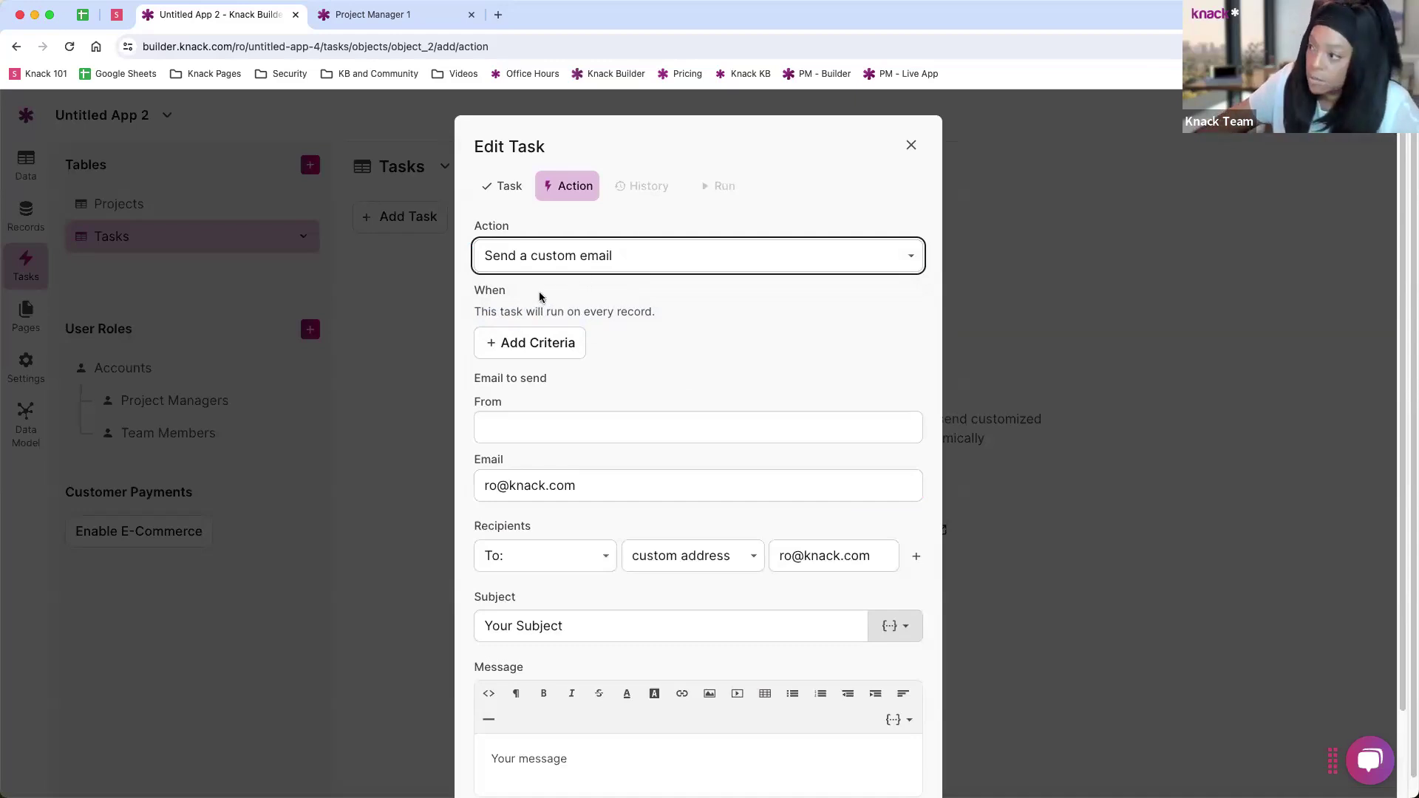
pyautogui.scroll(-2, 571, 399)
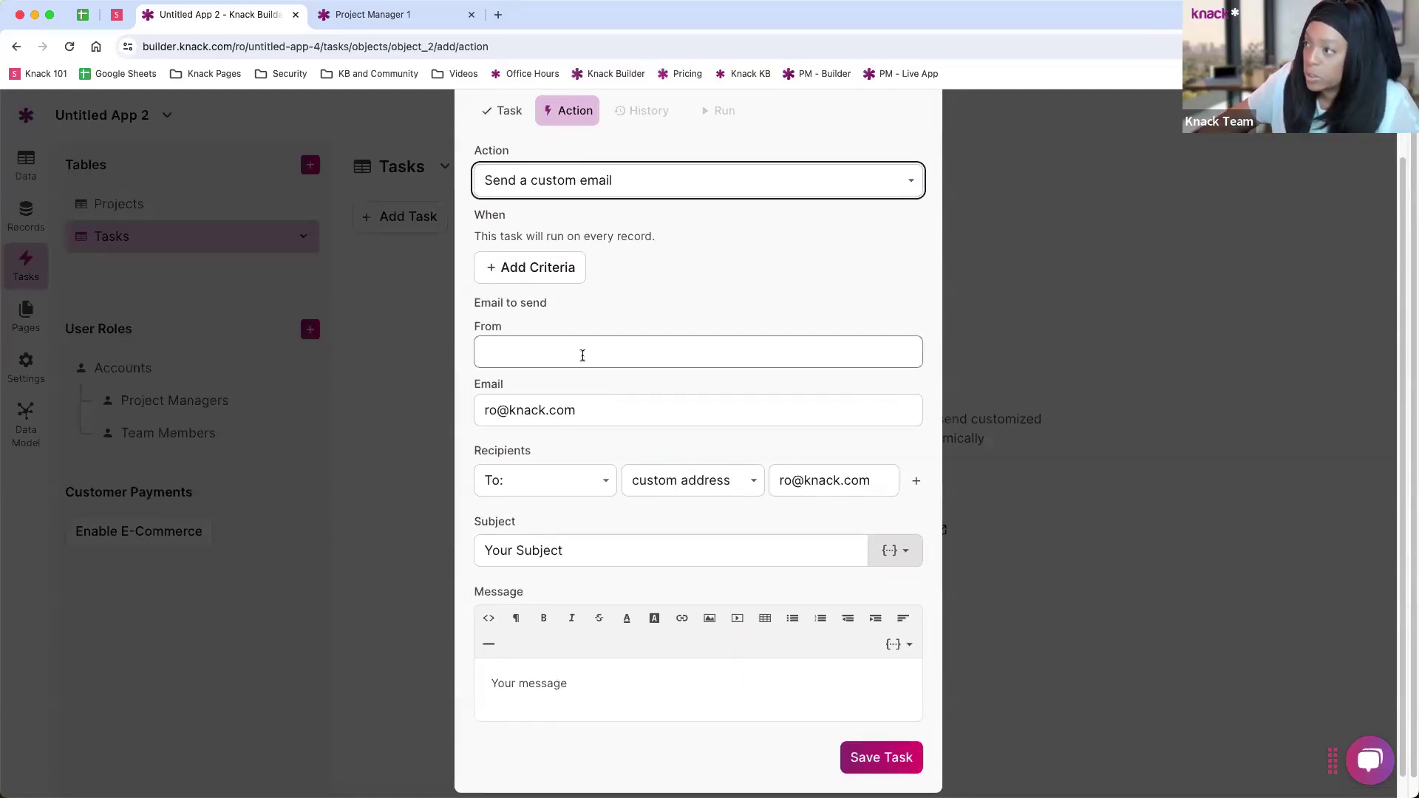
pyautogui.click(551, 272)
pyautogui.click(539, 275)
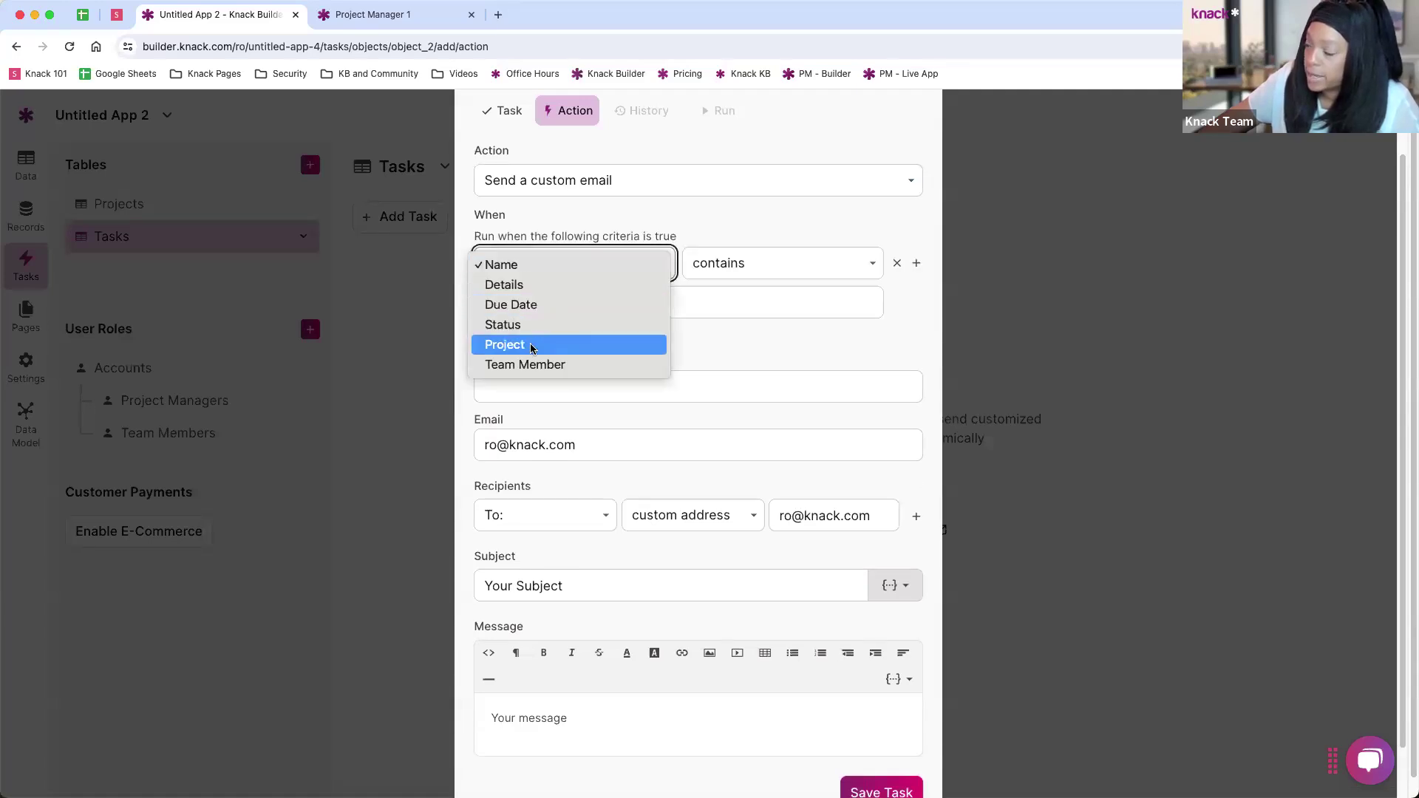
pyautogui.click(748, 282)
pyautogui.click(748, 279)
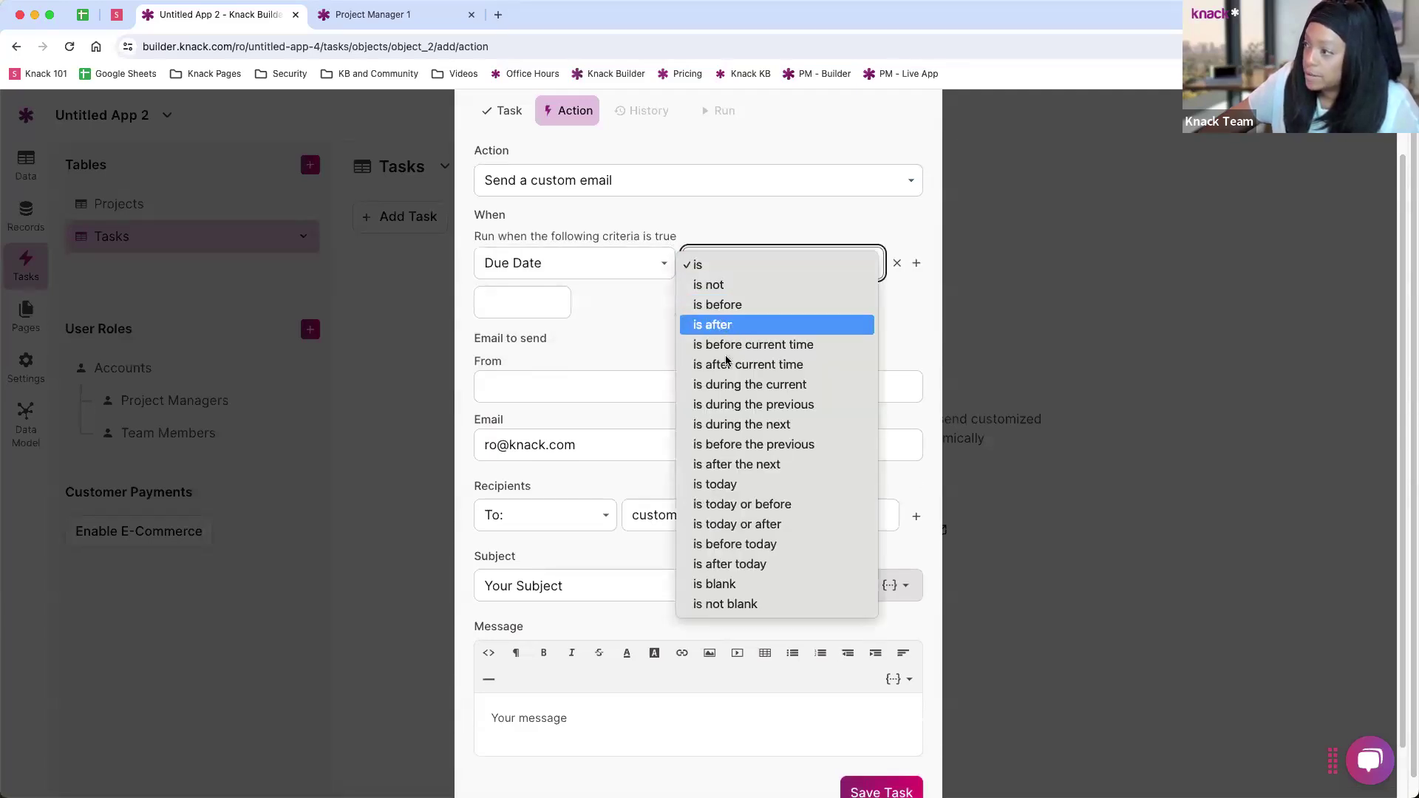
pyautogui.click(732, 484)
# Step: Look over the sender and subject field options, then close the editor unsaved
pyautogui.click(525, 343)
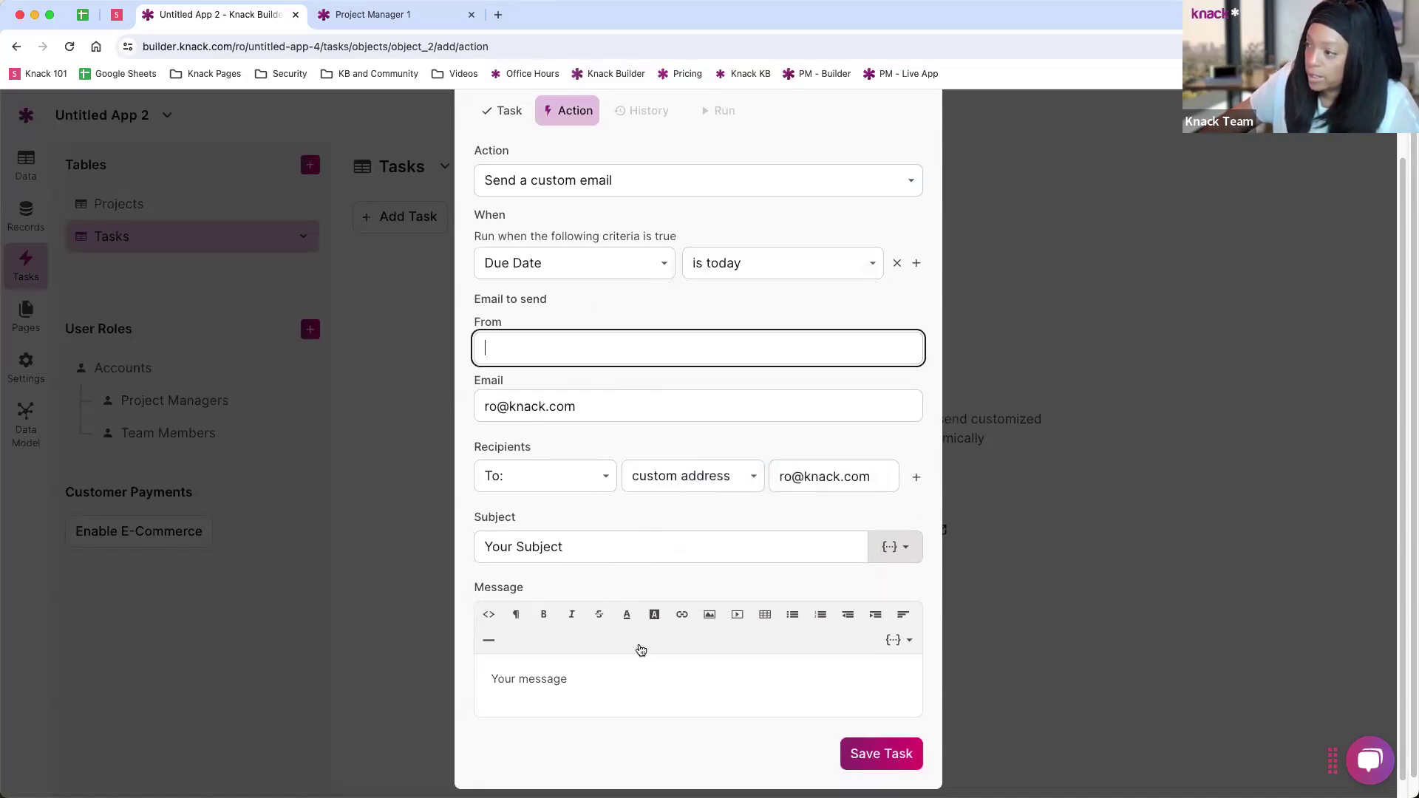
pyautogui.scroll(-1, 739, 480)
pyautogui.click(893, 530)
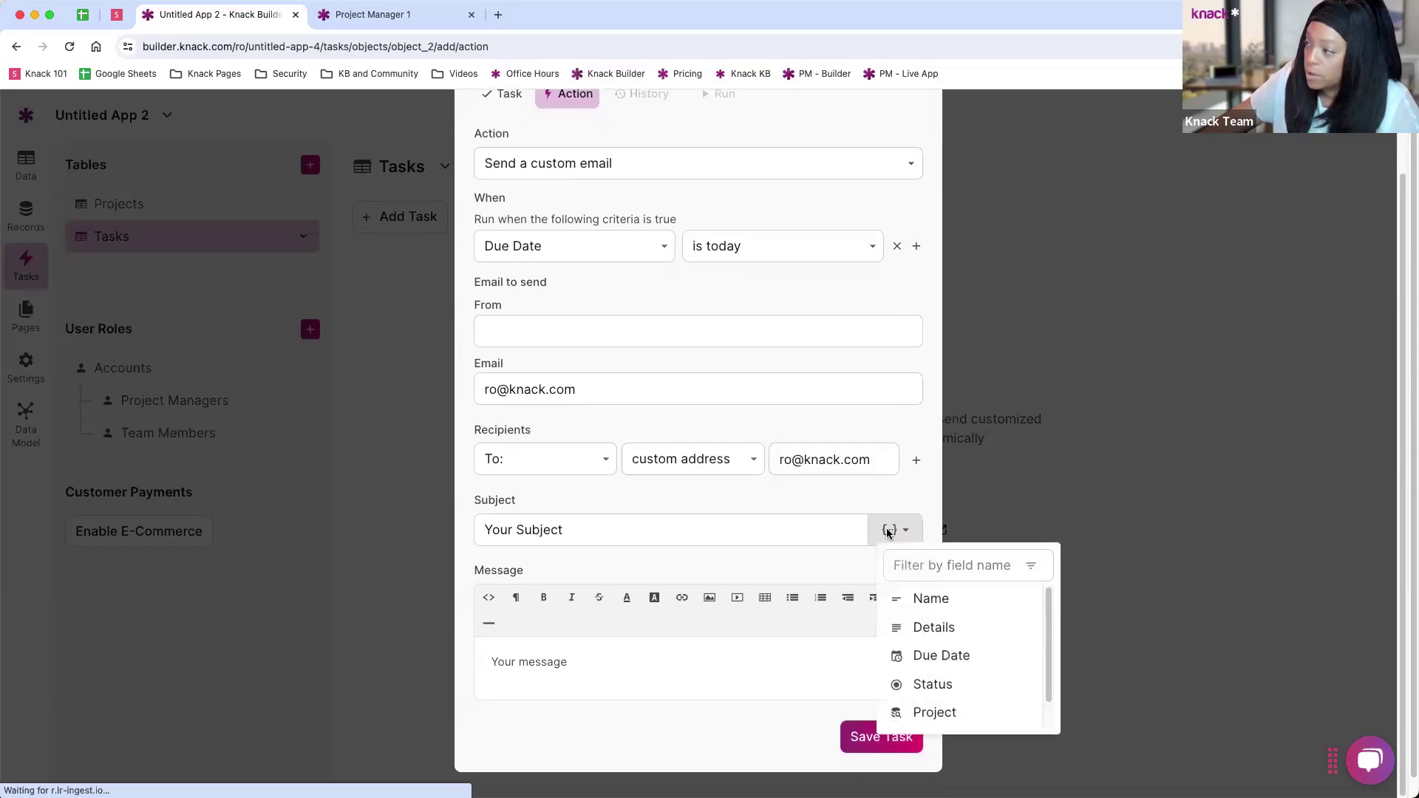
pyautogui.scroll(-1, 946, 661)
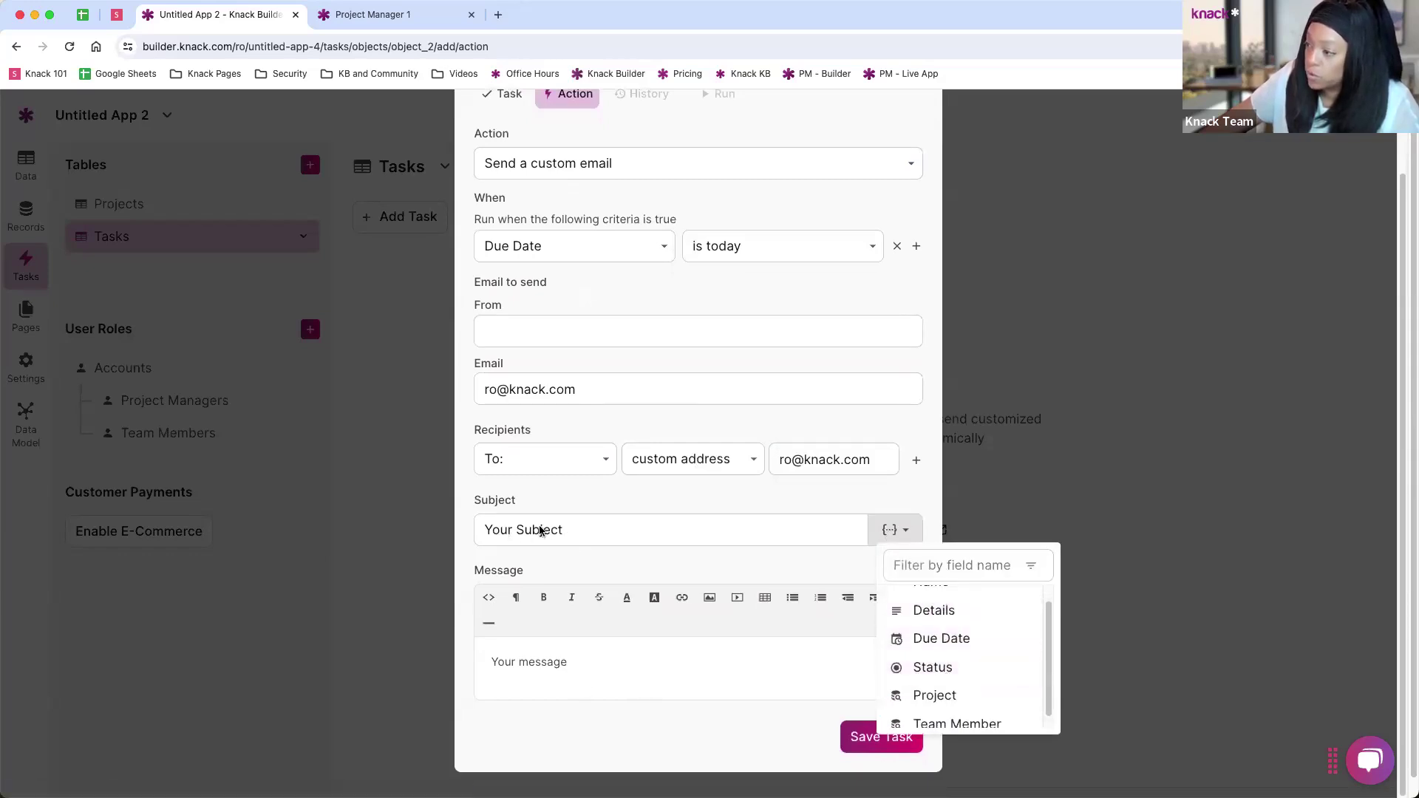
pyautogui.click(581, 680)
pyautogui.scroll(3, 688, 586)
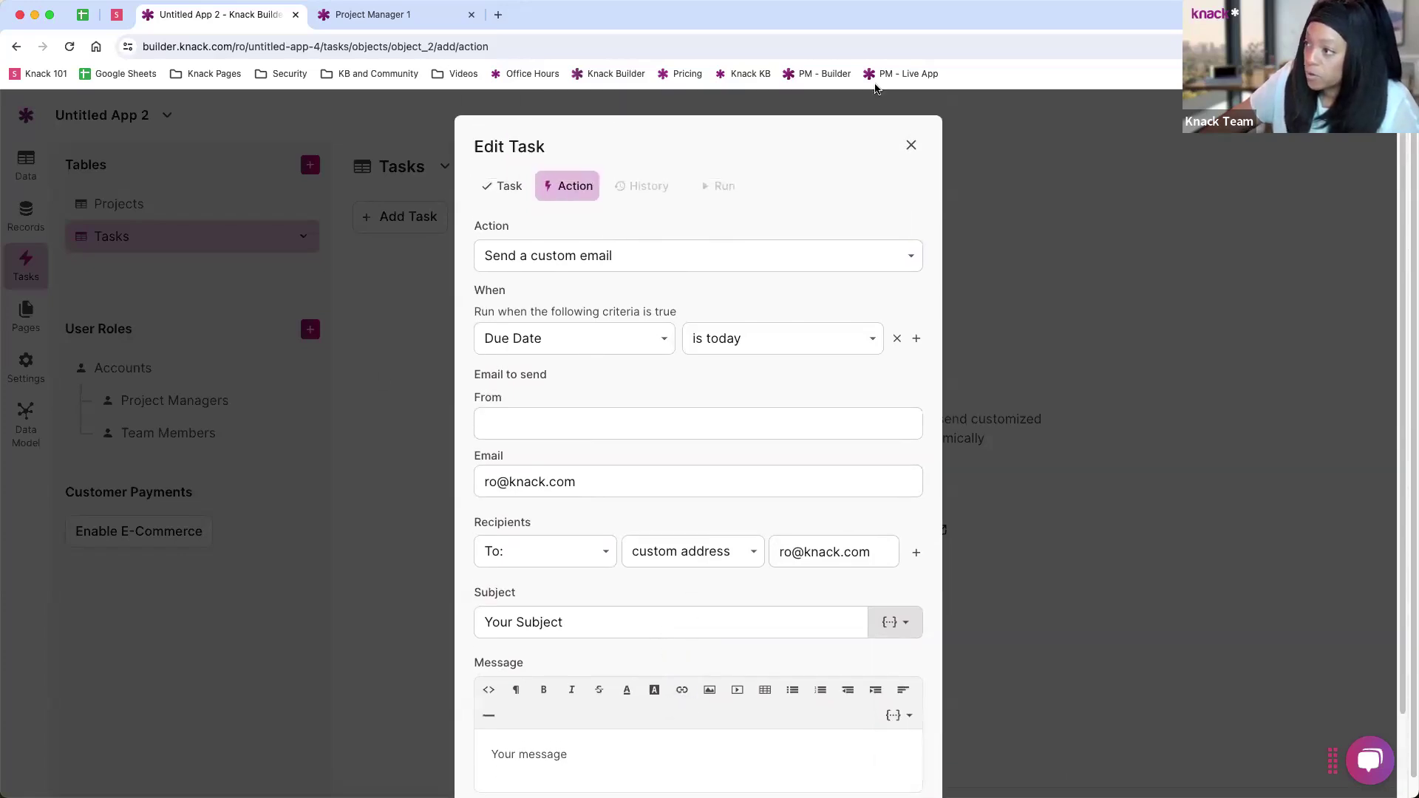
pyautogui.scroll(-2, 725, 220)
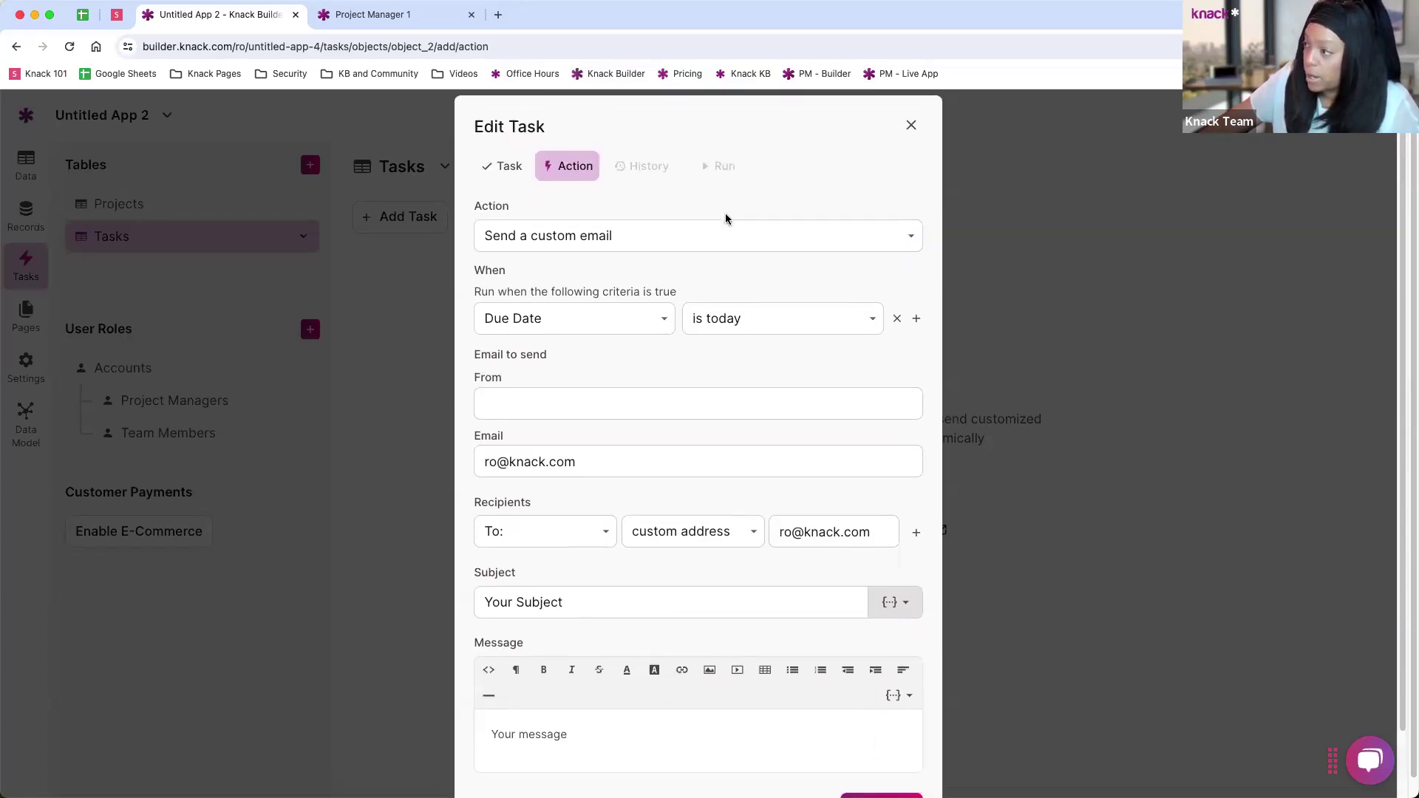
pyautogui.scroll(2, 889, 141)
pyautogui.click(909, 144)
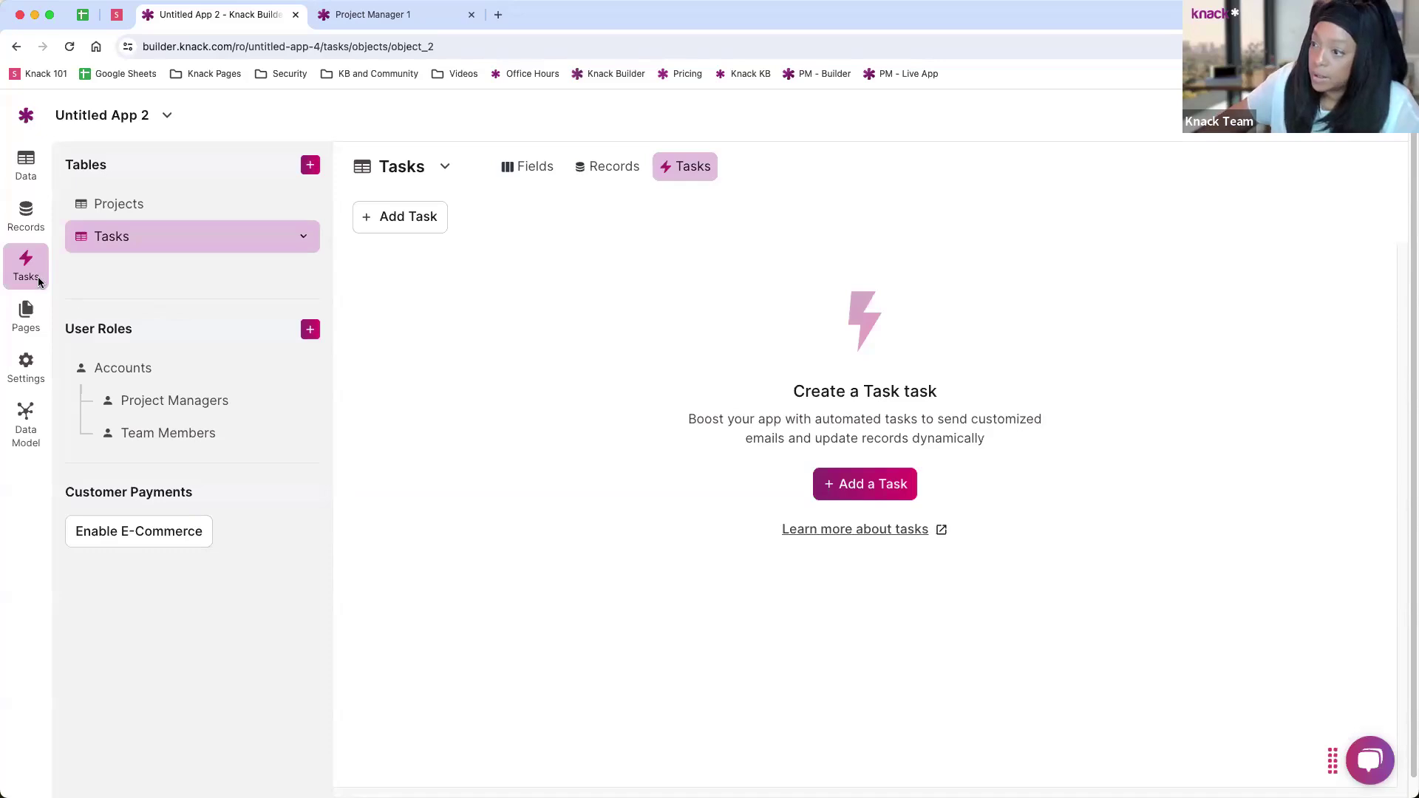
# Step: Select the Home page, close the Project Manager 1 tab, and preview the live app
pyautogui.click(27, 314)
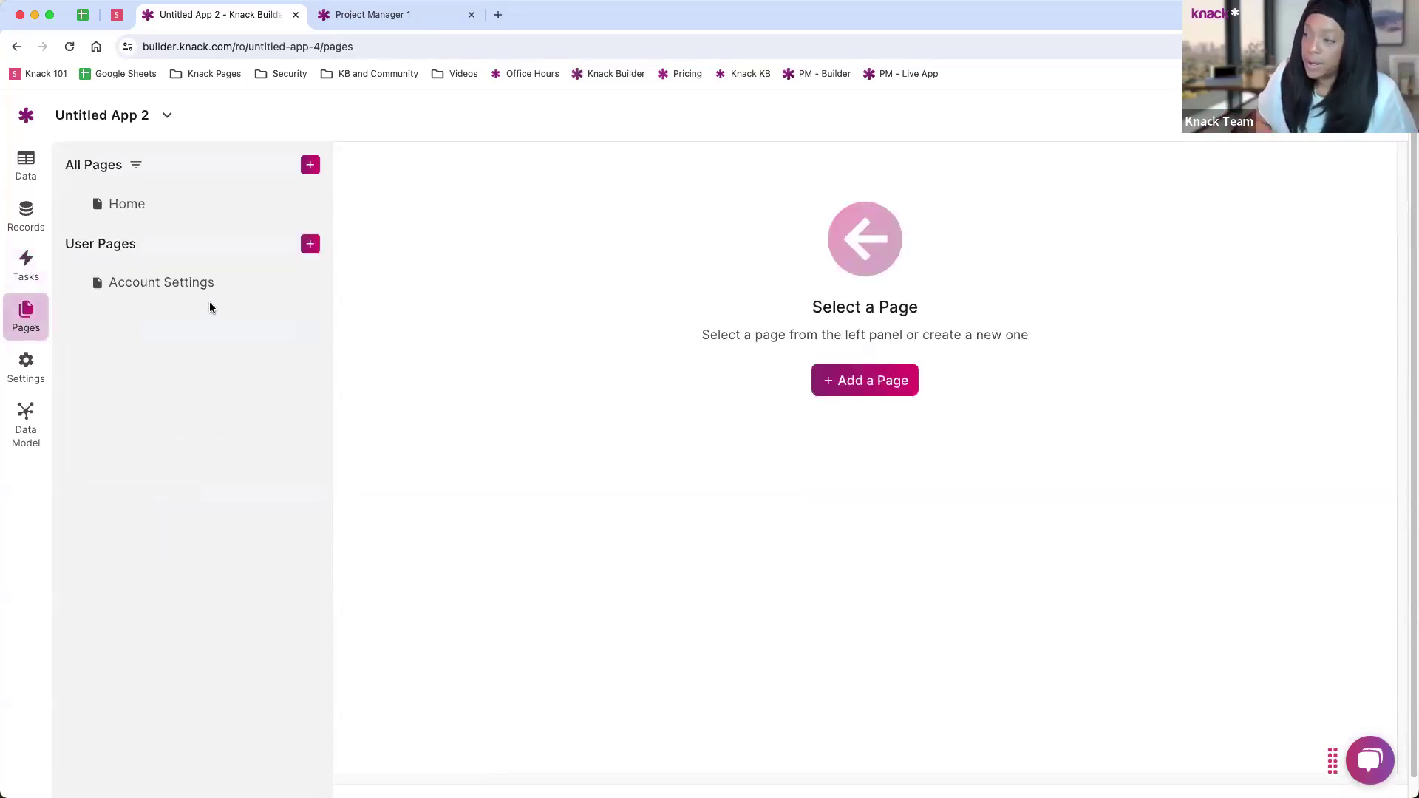
pyautogui.click(132, 204)
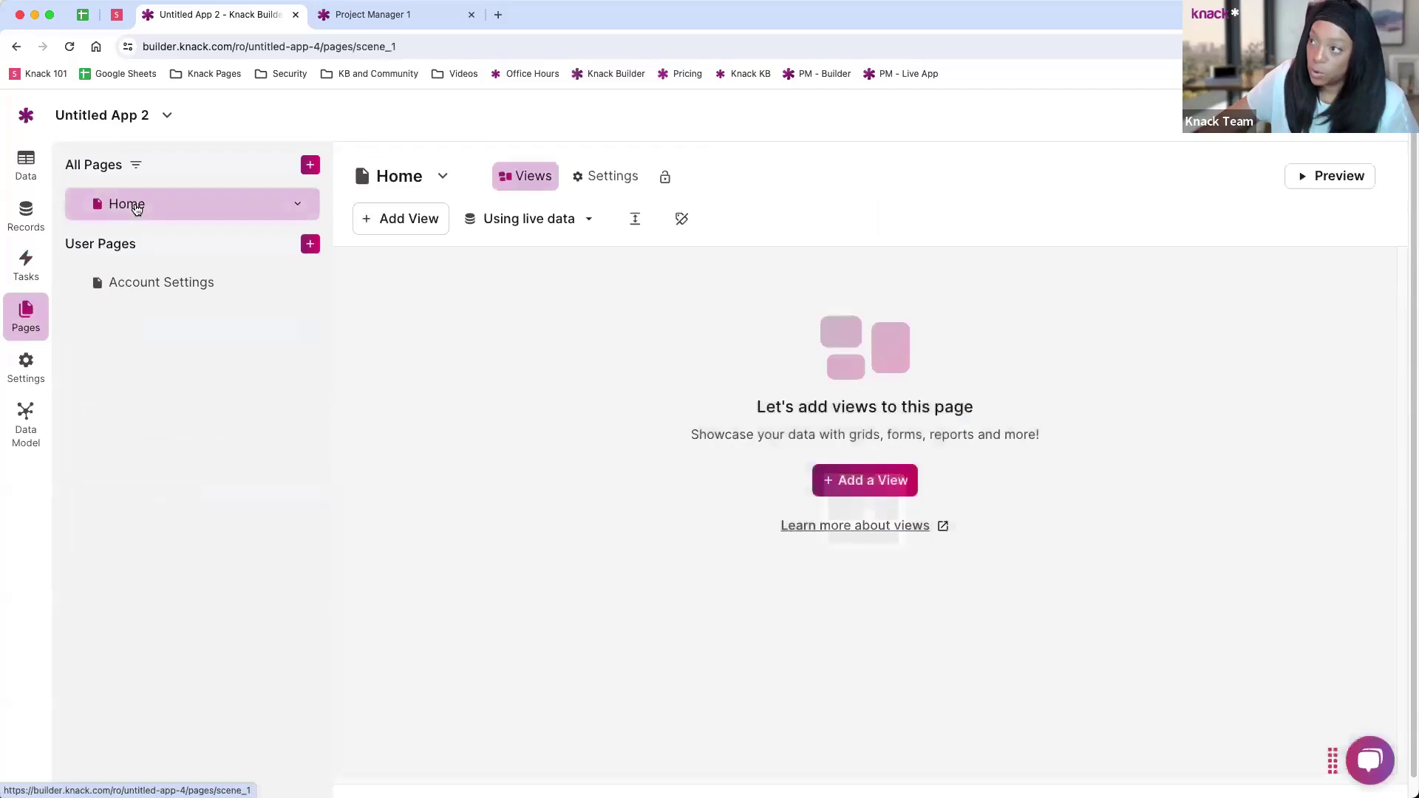
pyautogui.click(470, 15)
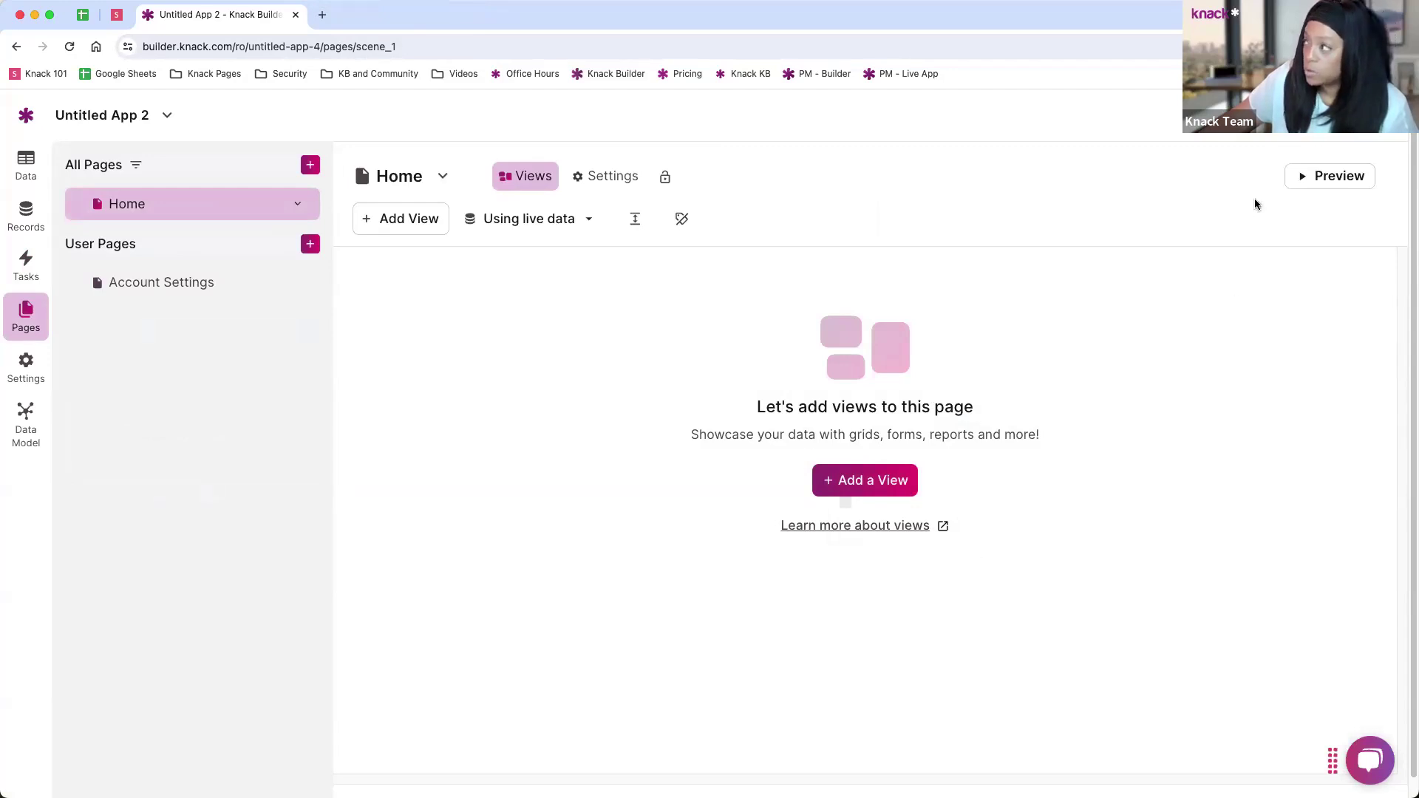
pyautogui.click(1331, 176)
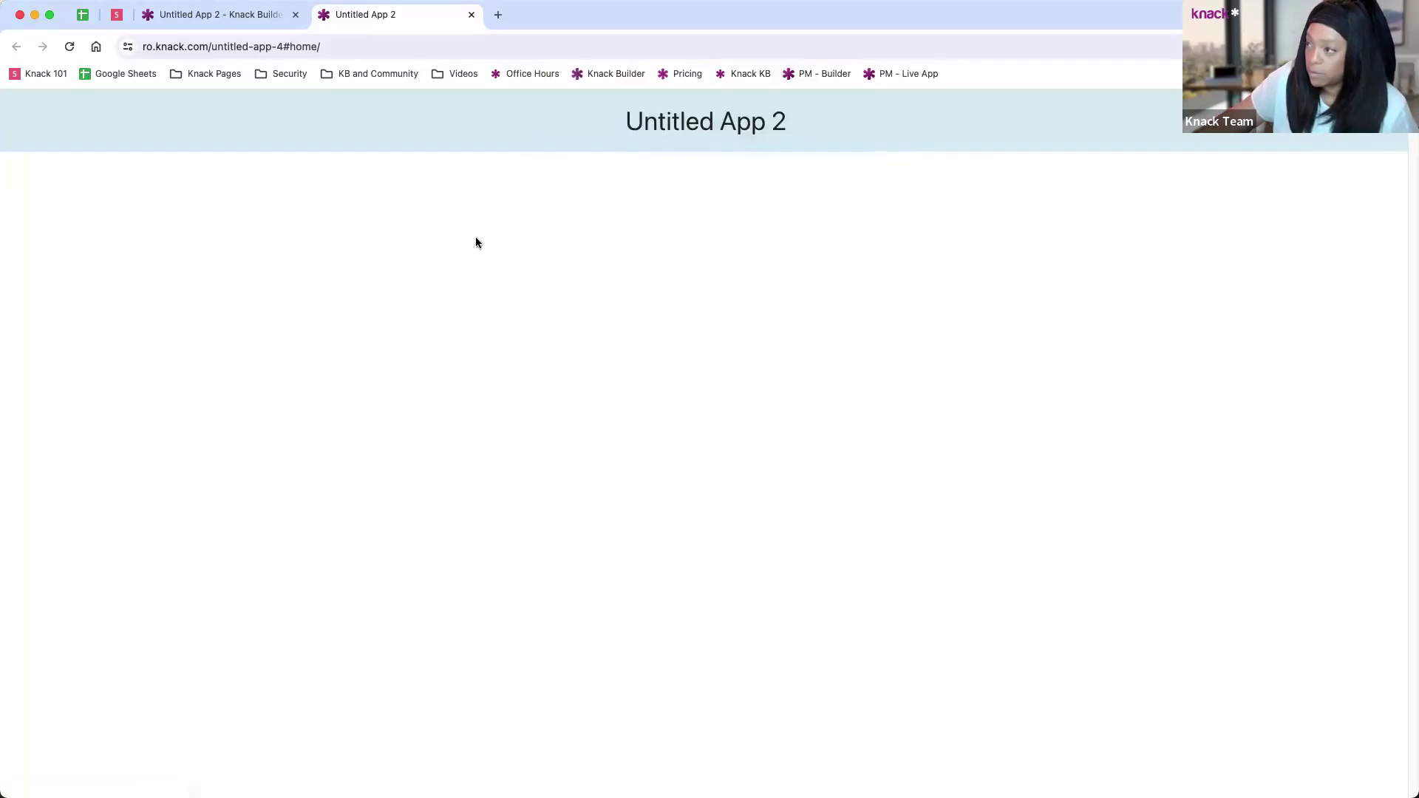
pyautogui.click(472, 14)
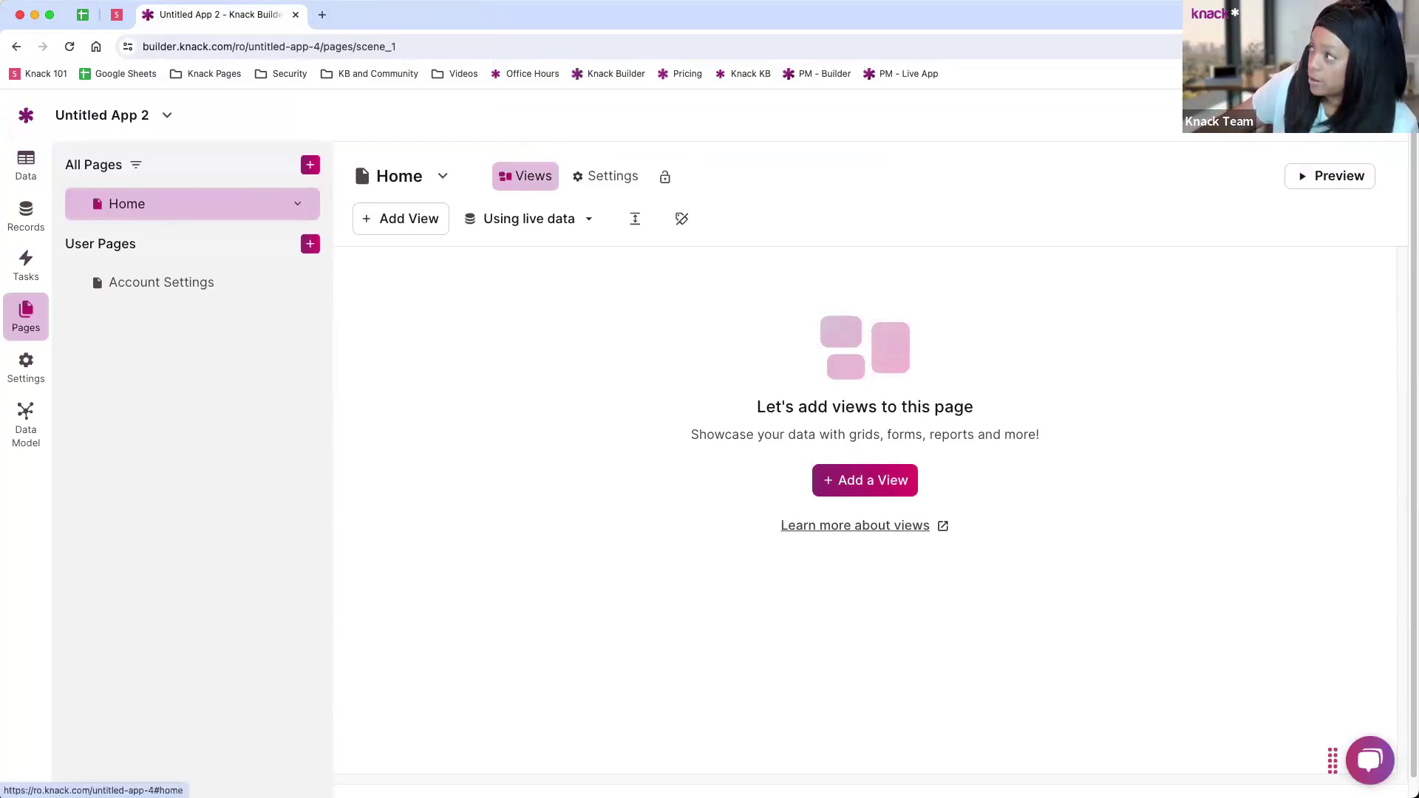
pyautogui.click(1330, 176)
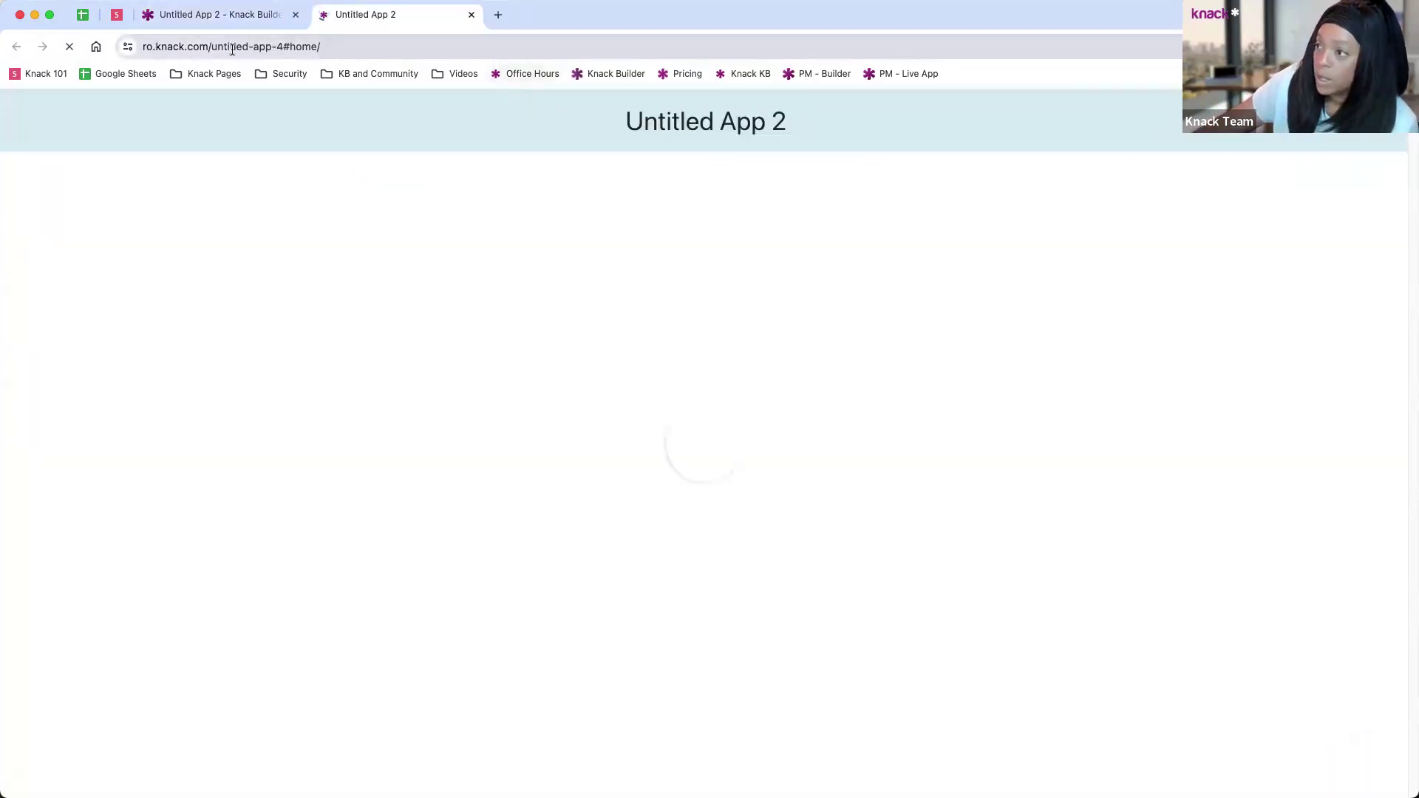
pyautogui.click(277, 47)
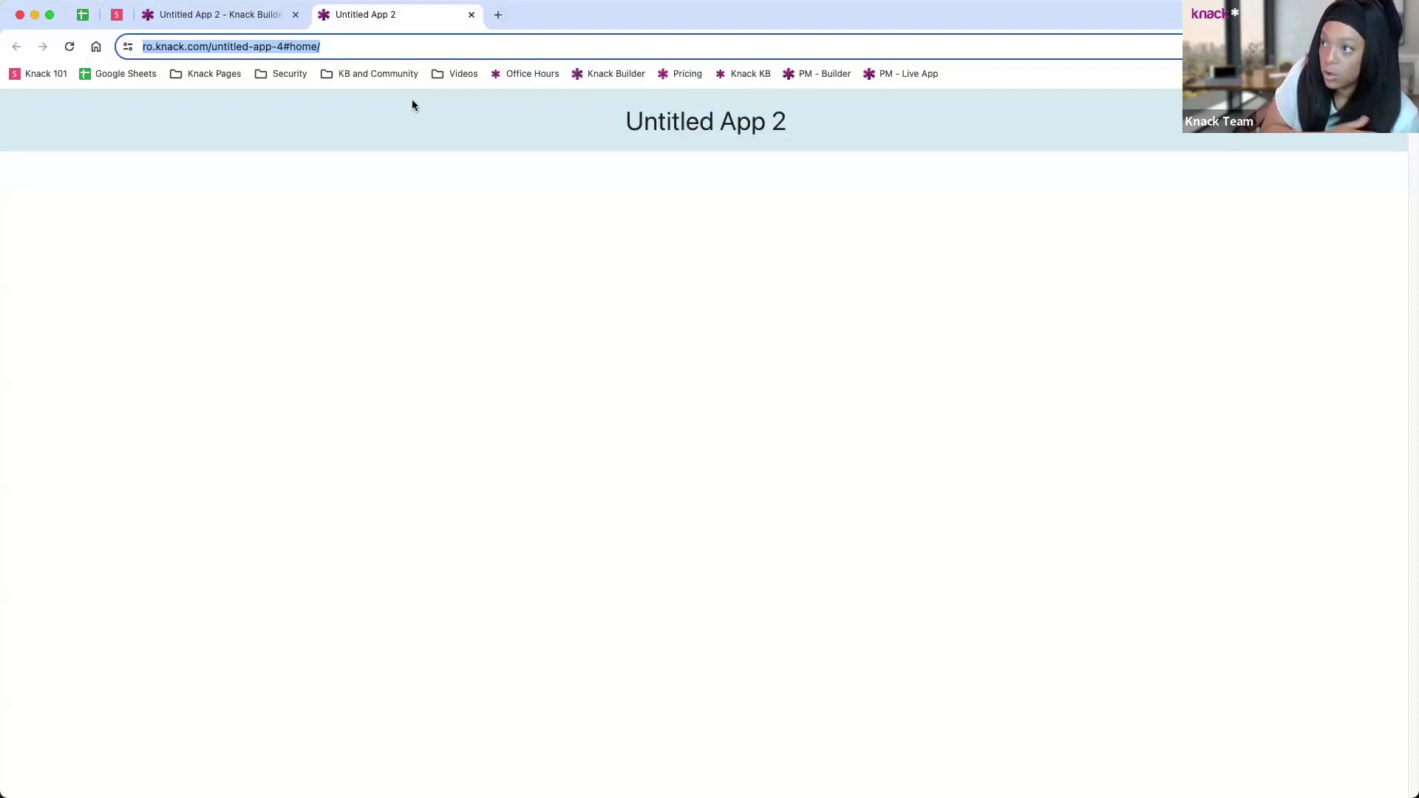
pyautogui.click(279, 48)
pyautogui.moveTo(318, 45); pyautogui.dragTo(248, 48)
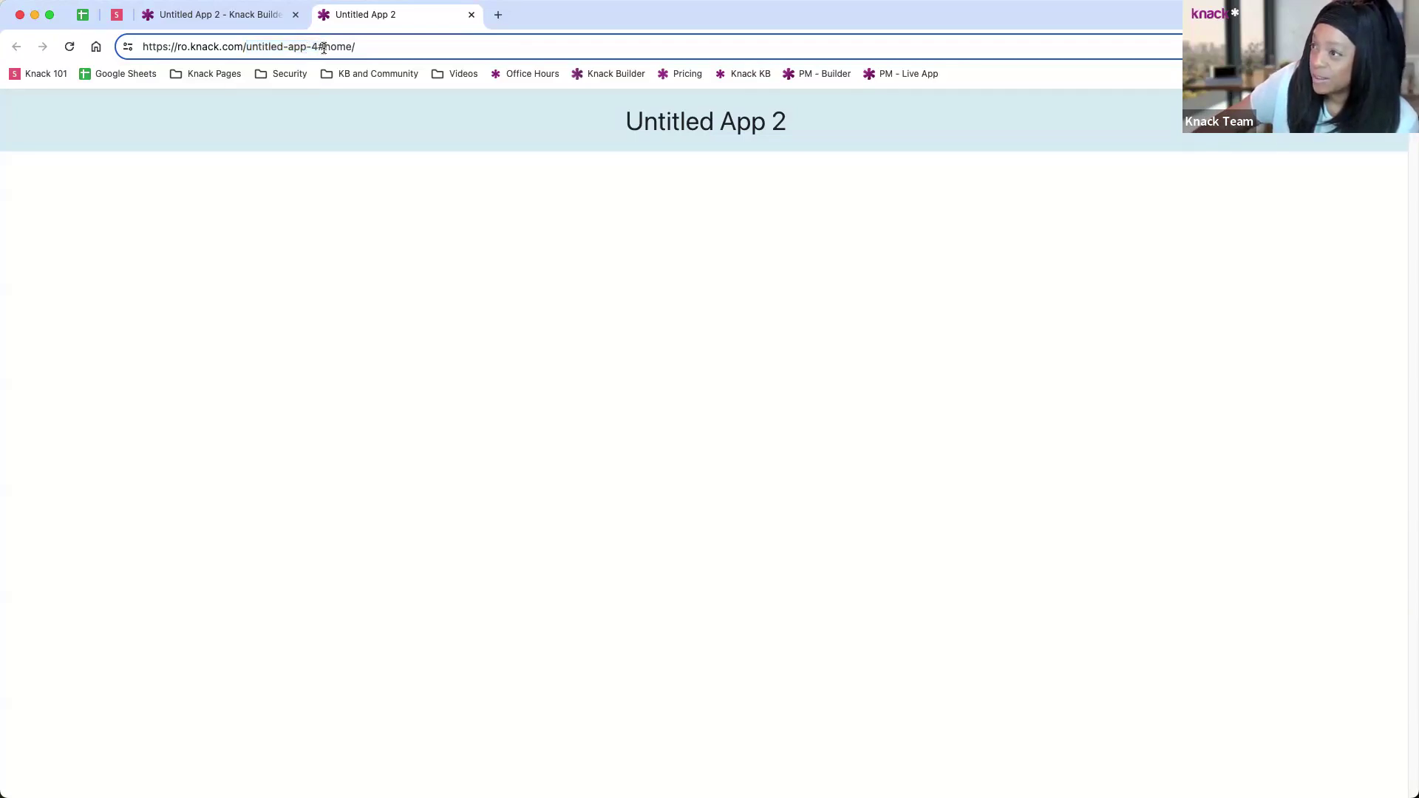
pyautogui.moveTo(319, 46); pyautogui.dragTo(365, 46)
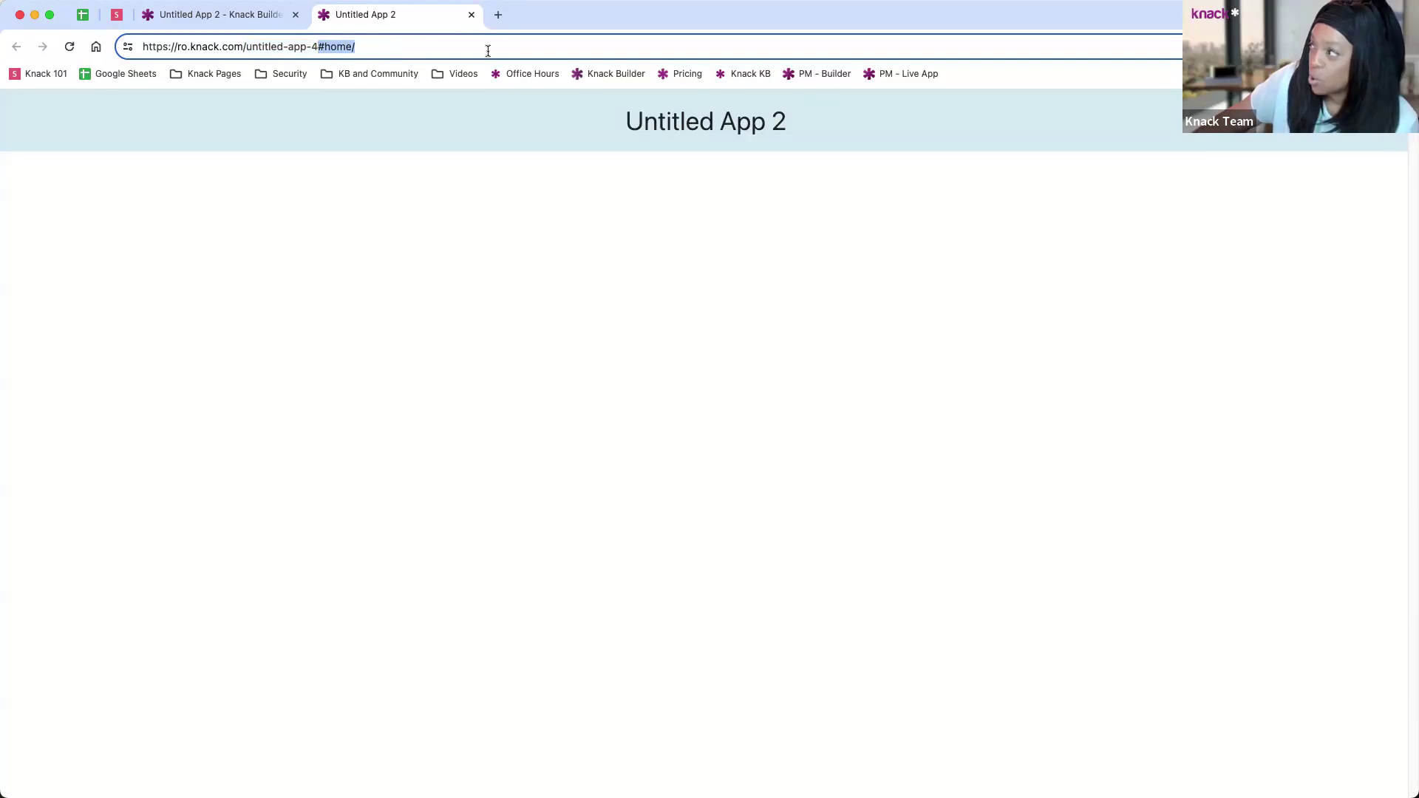
pyautogui.click(472, 14)
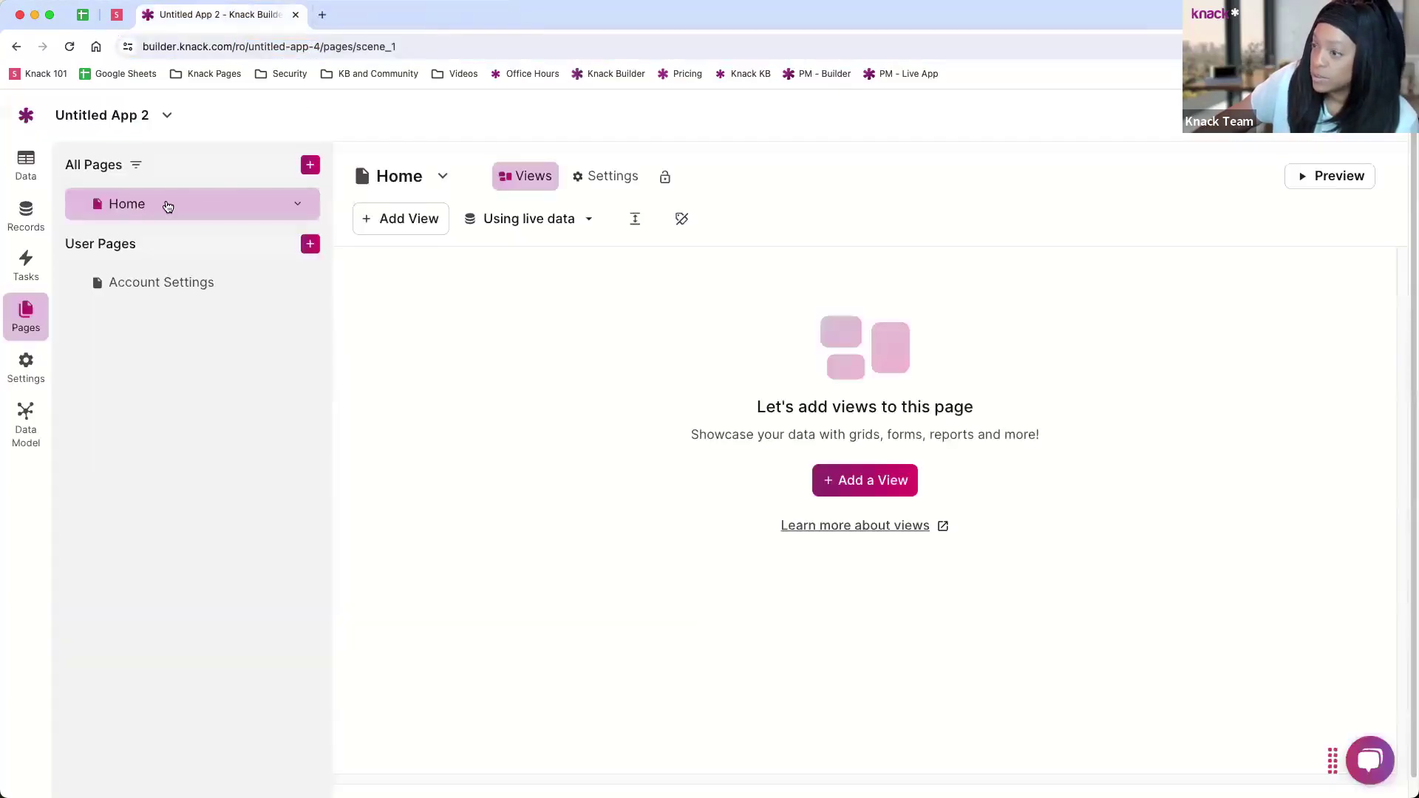
# Step: Check the Home page settings without changes, then open the app name menu
pyautogui.click(611, 176)
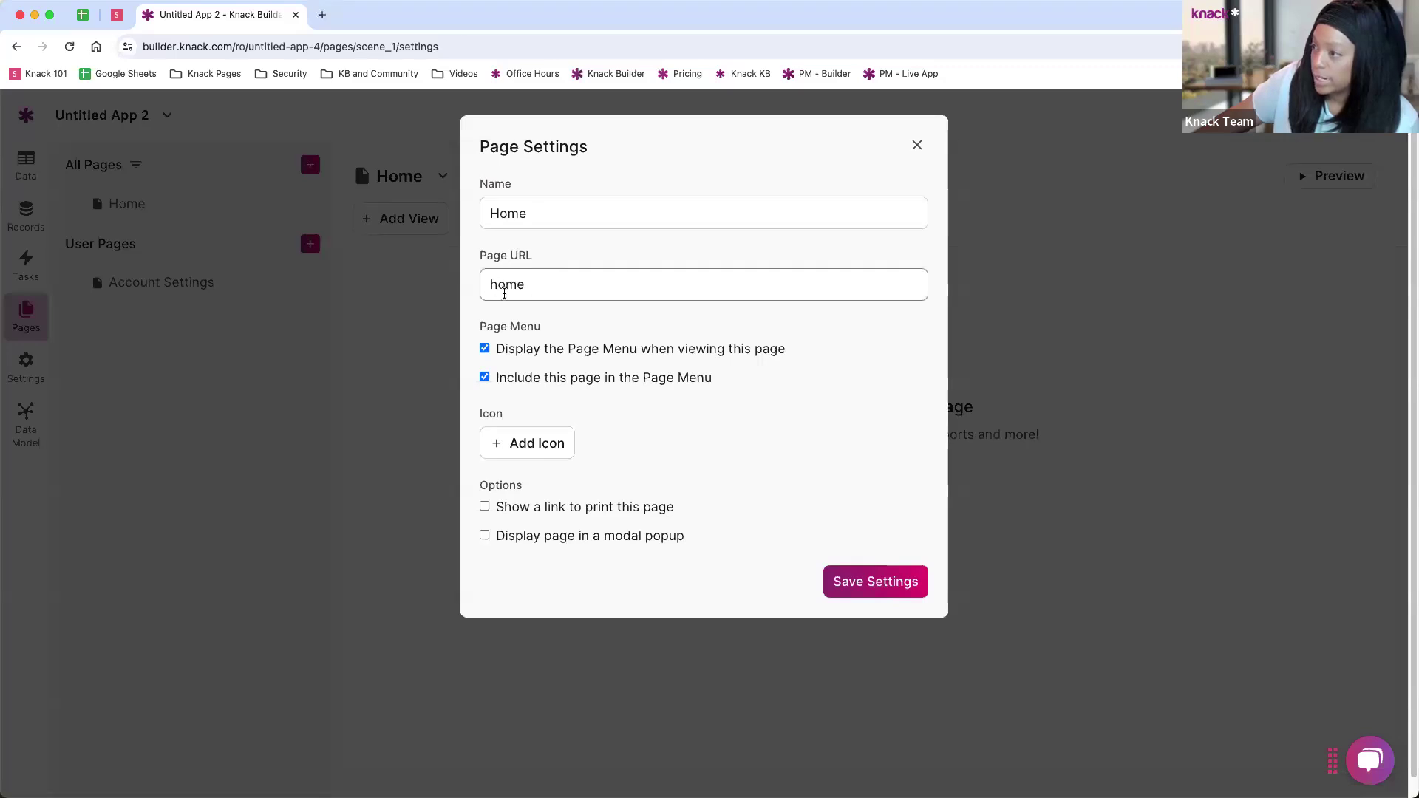
pyautogui.click(917, 146)
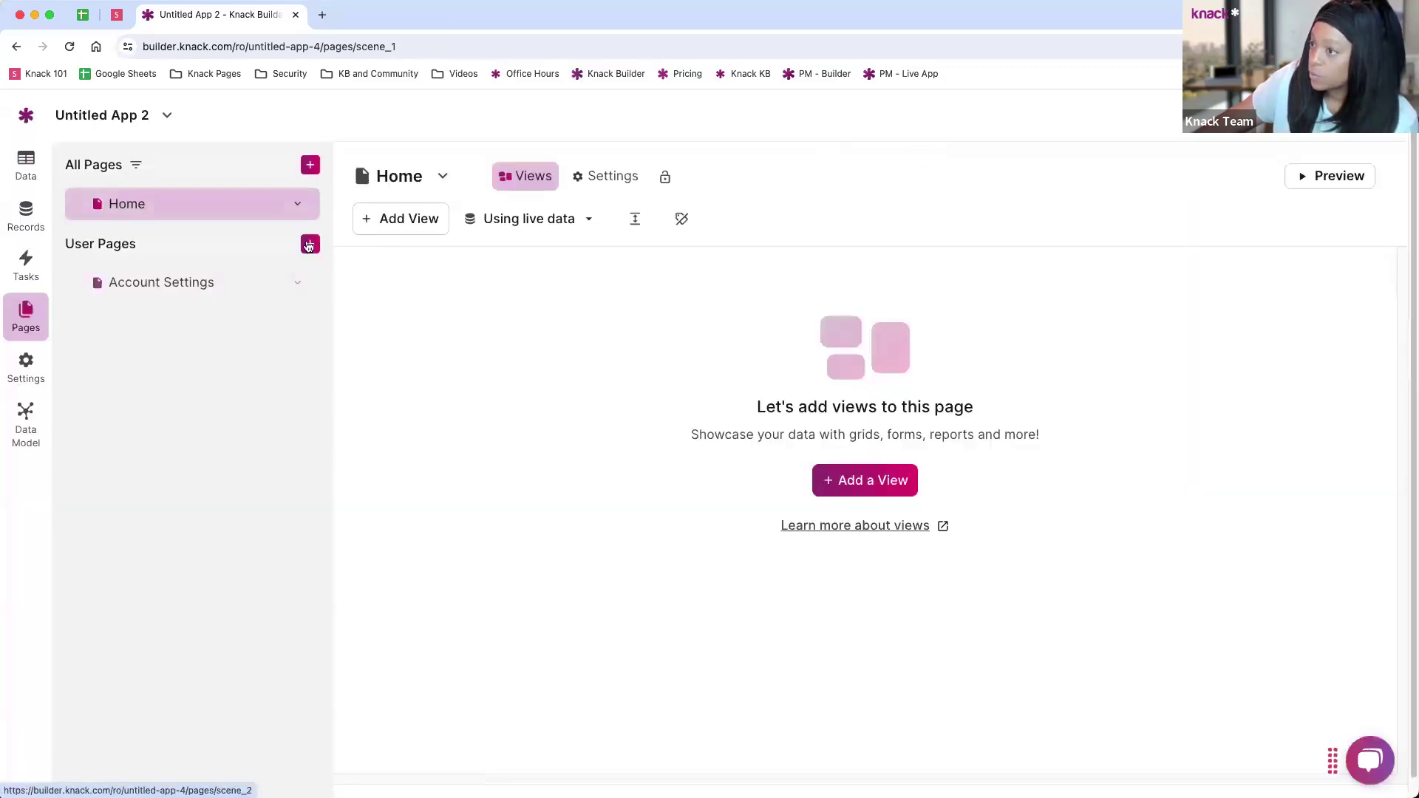
pyautogui.click(167, 115)
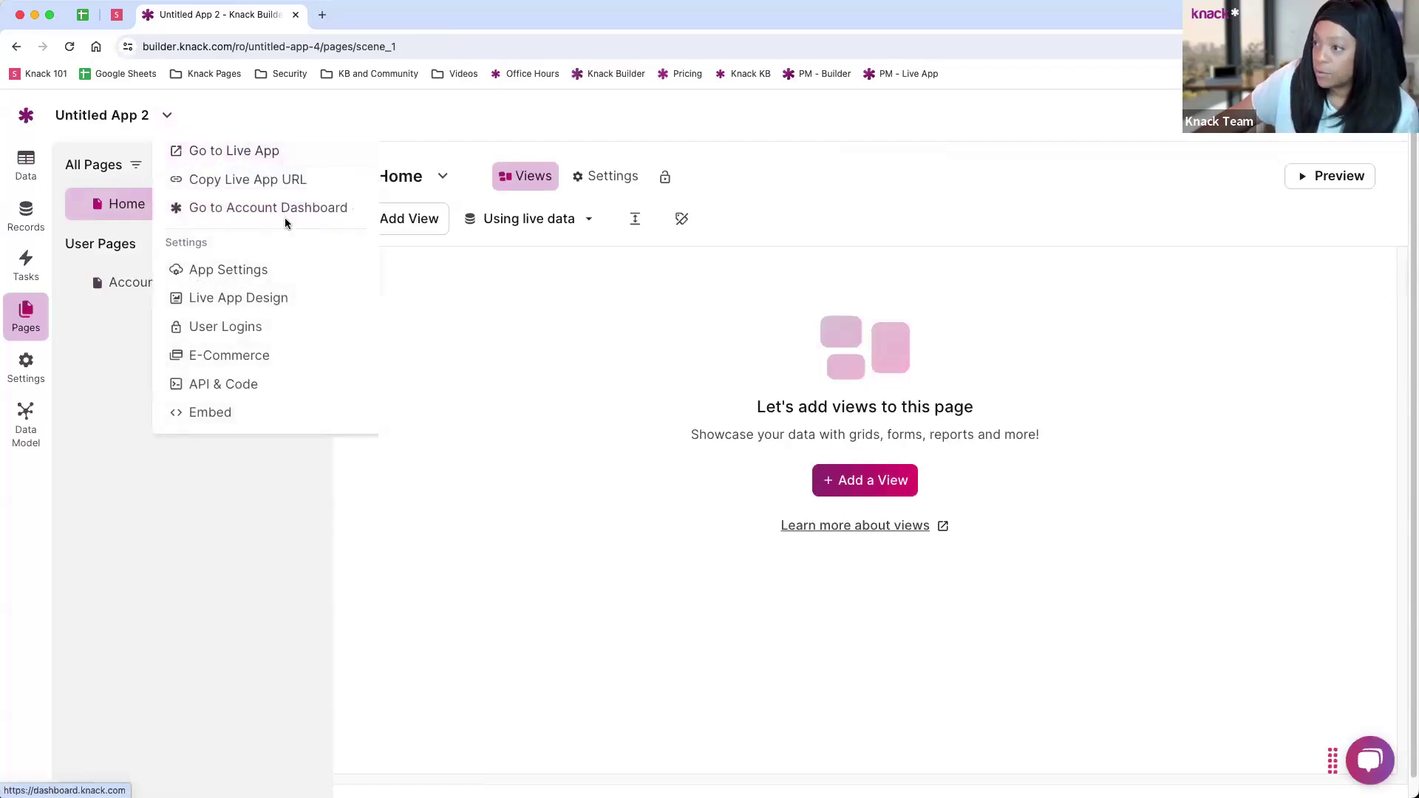
# Step: Rename Untitled App 2 to Project Manager, set the URL to project-manager-webinar, and save
pyautogui.click(212, 273)
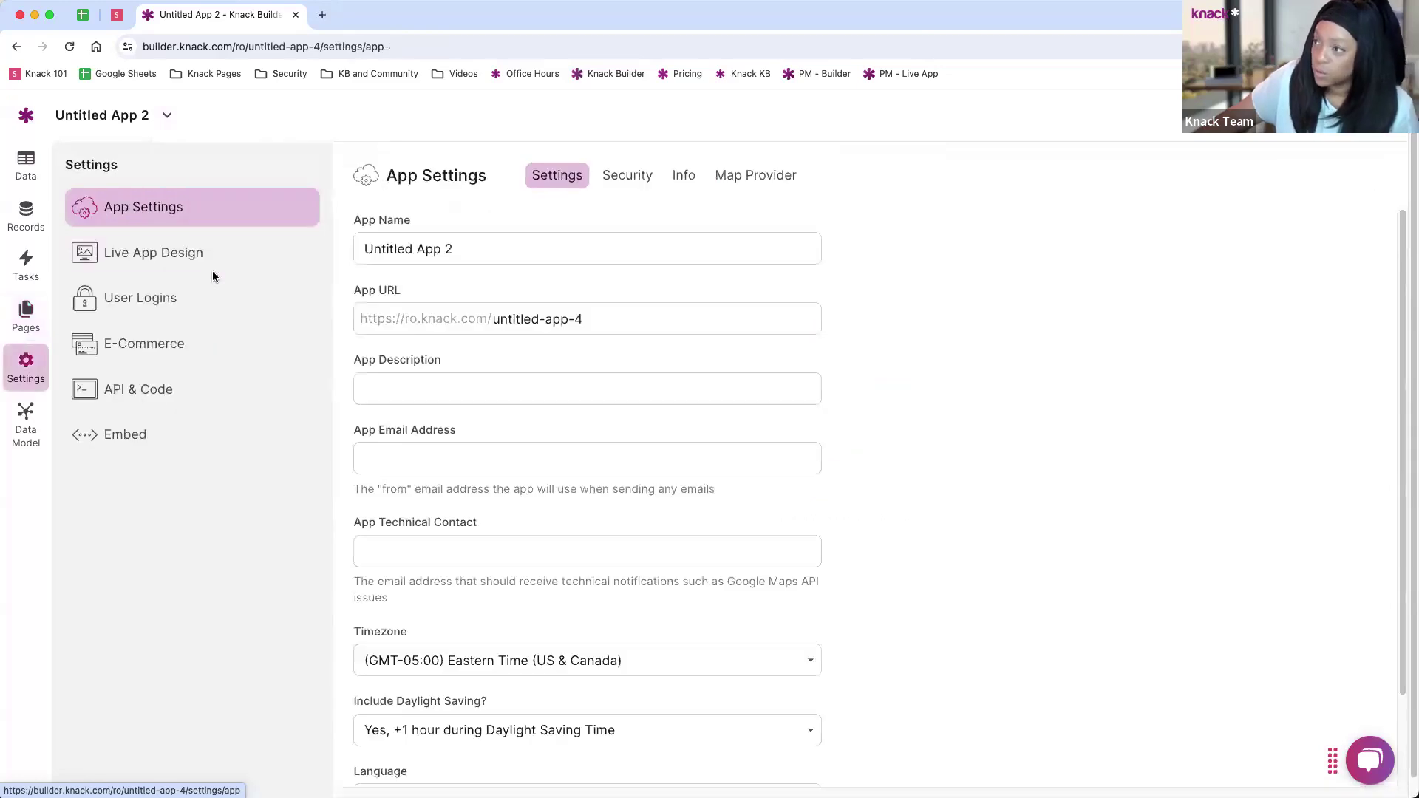
pyautogui.moveTo(470, 249); pyautogui.dragTo(330, 248)
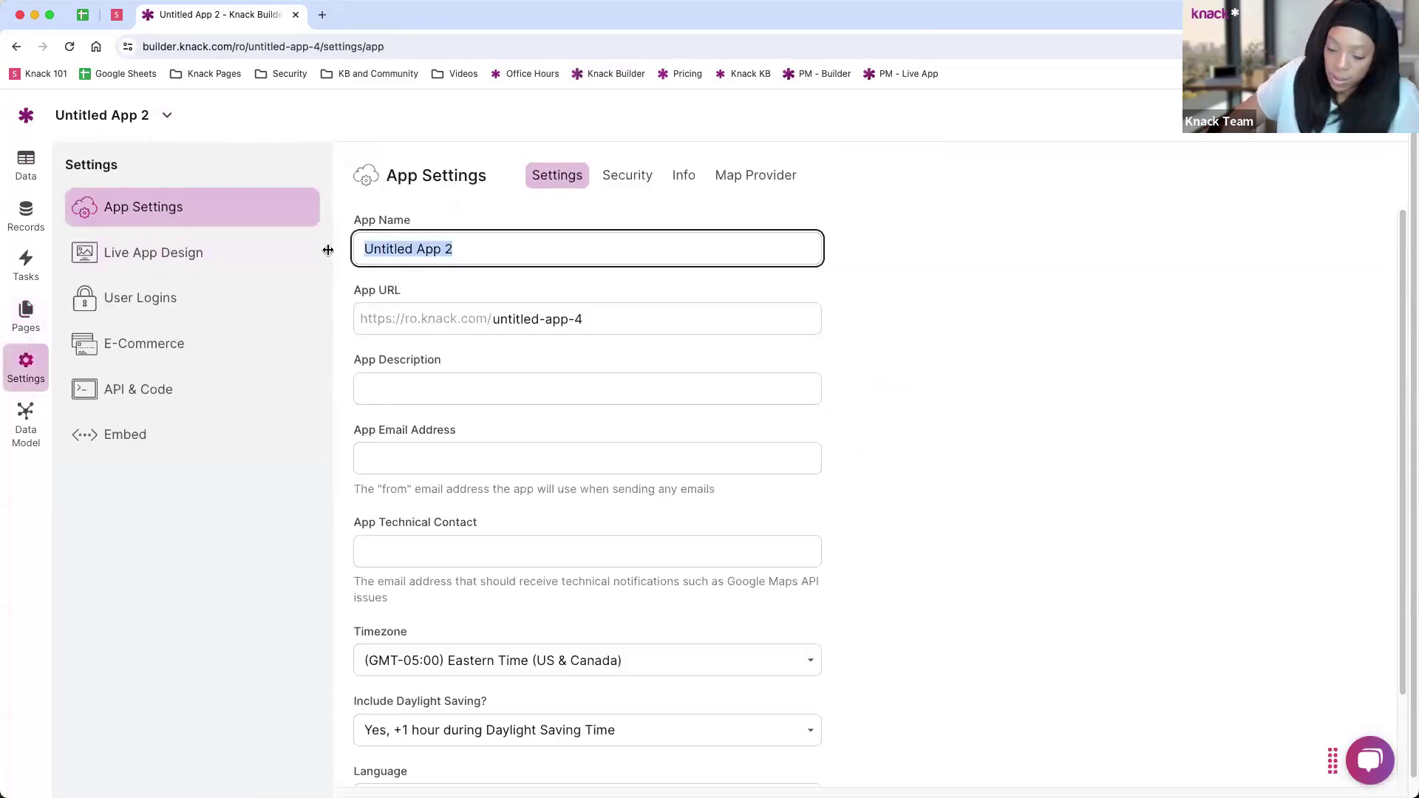
pyautogui.write('Project Manager')
pyautogui.press('Tab')
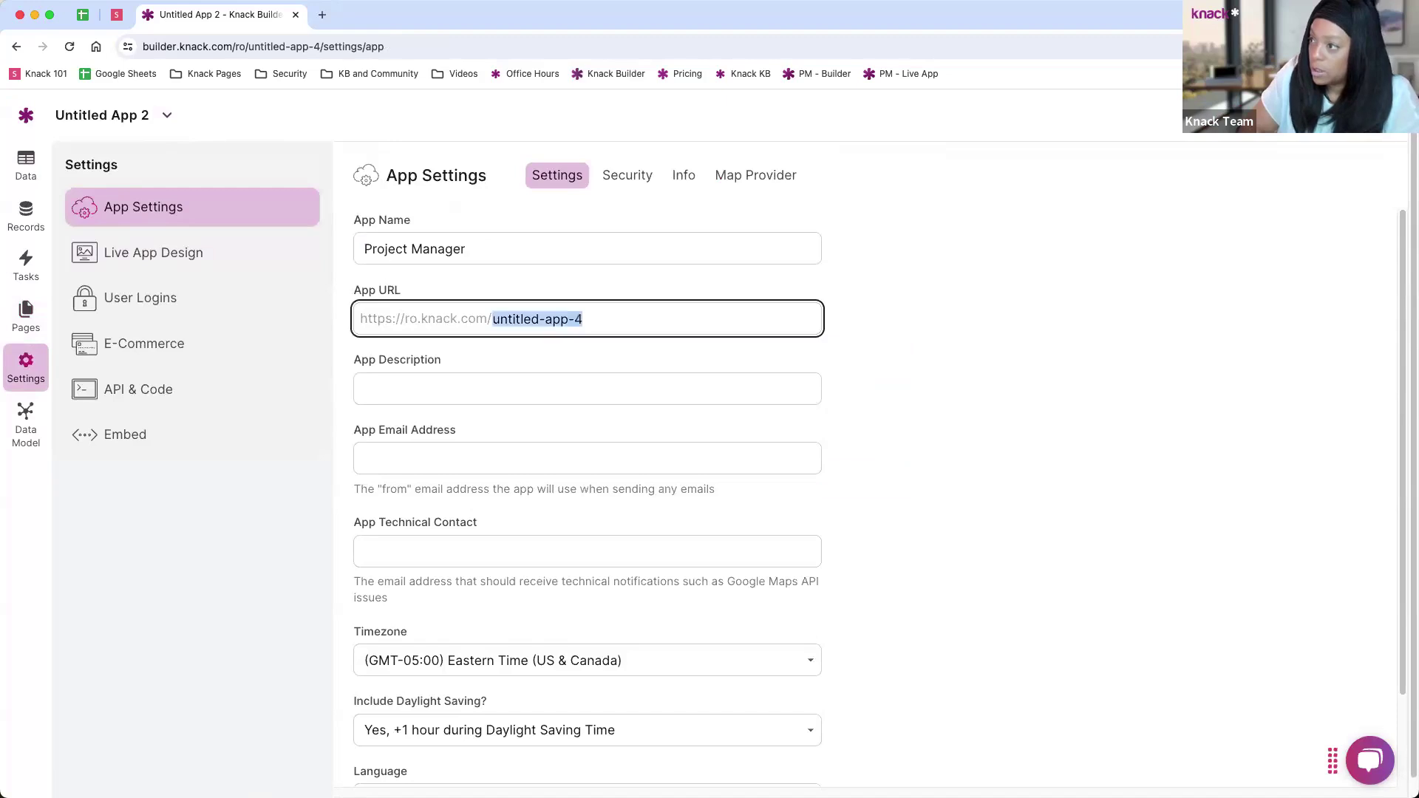
pyautogui.write('proje')
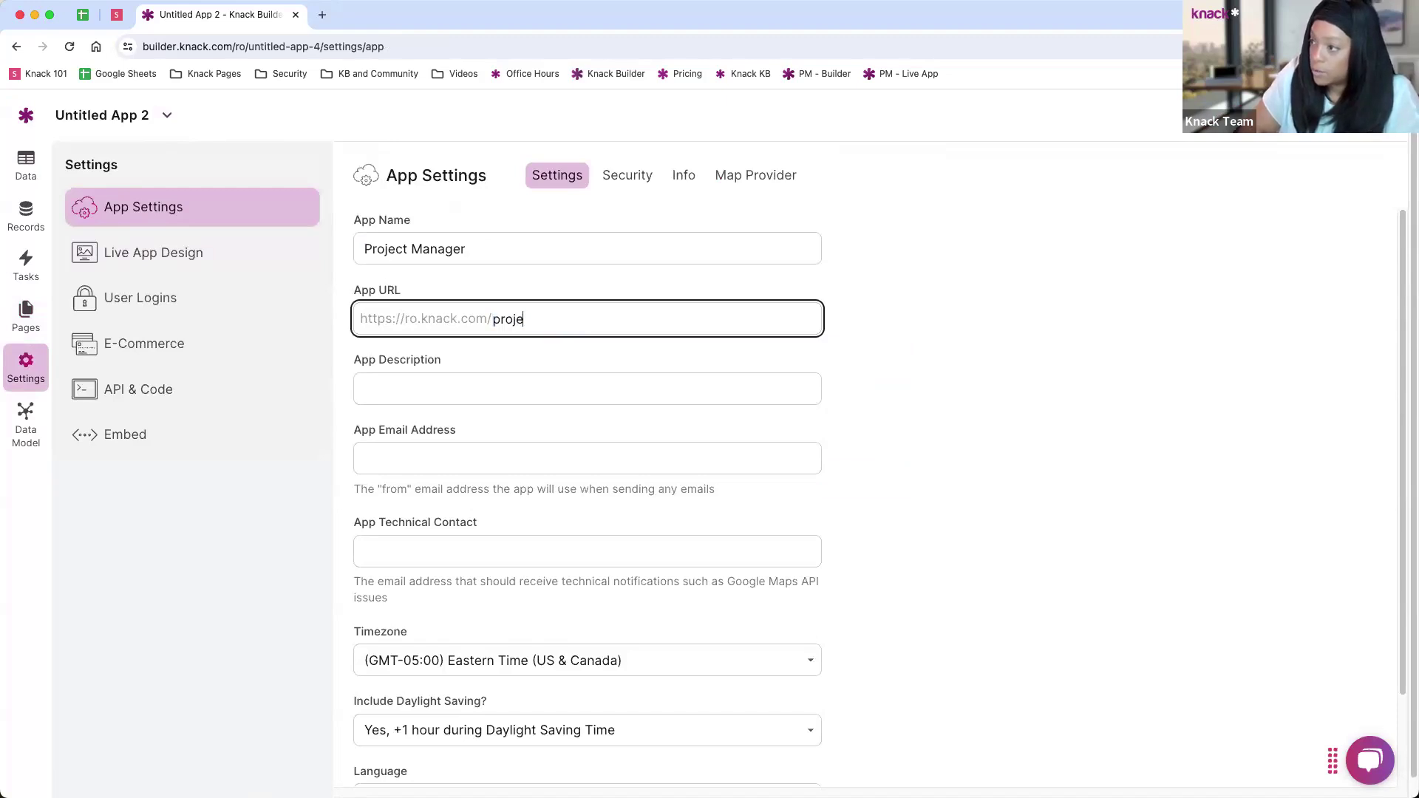
pyautogui.write('ct-manager')
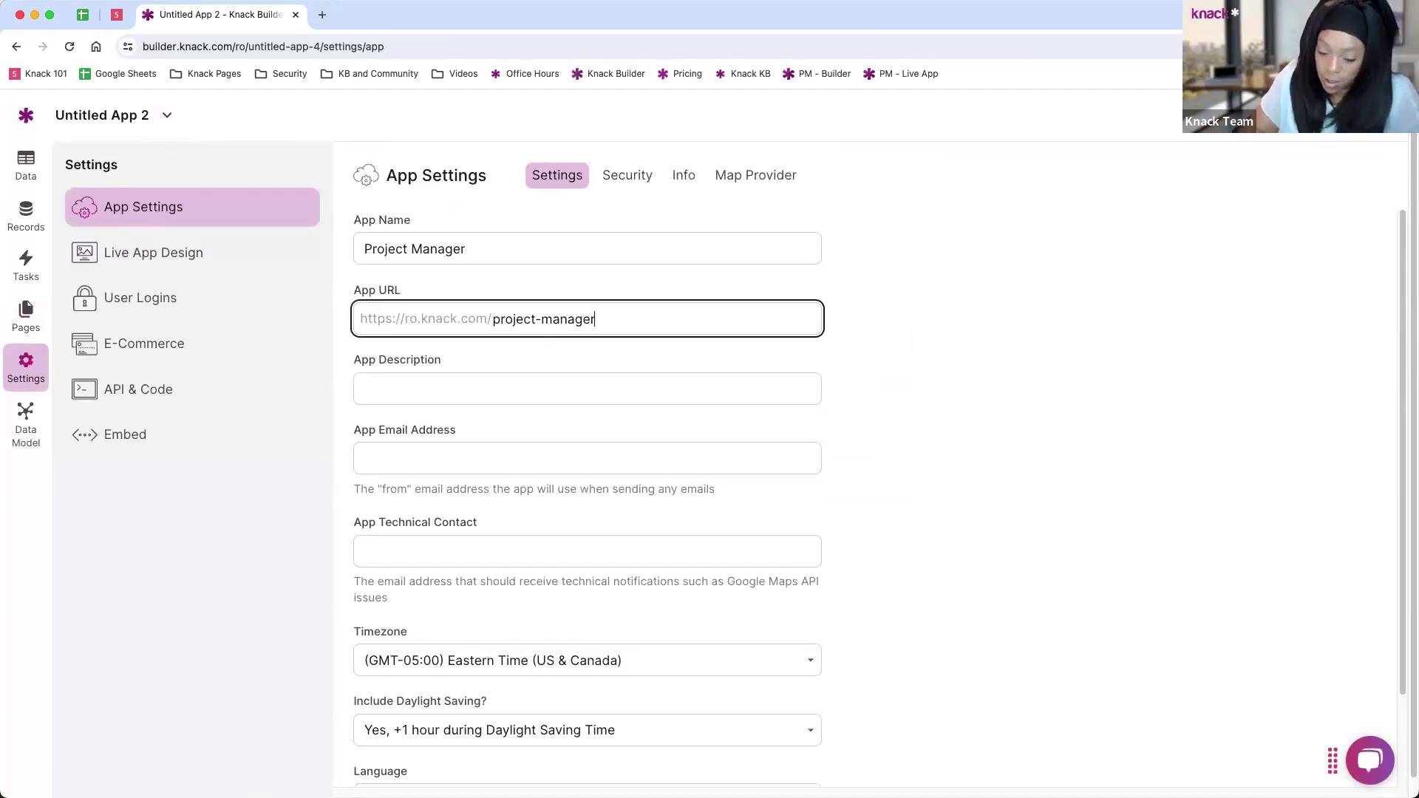
pyautogui.press('super+z')
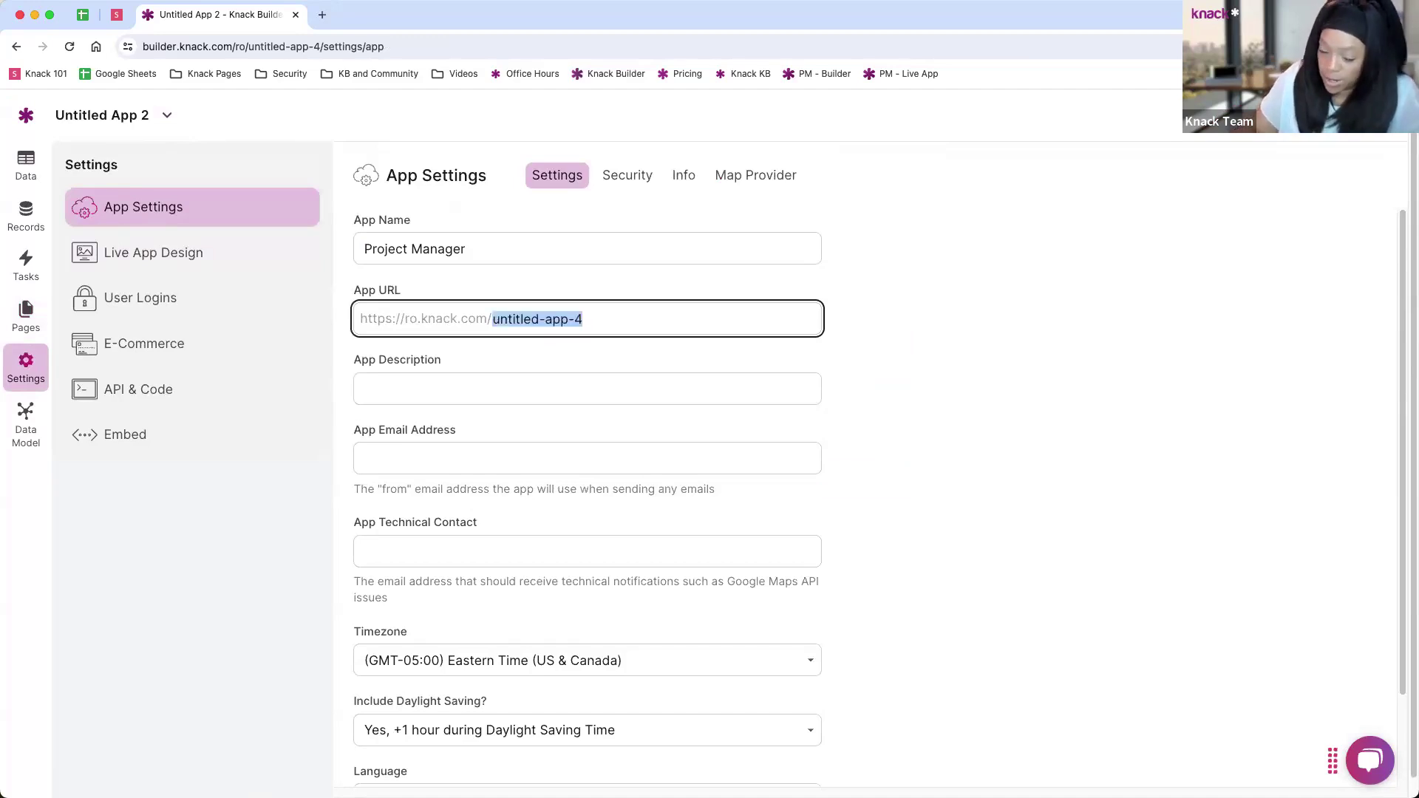
pyautogui.write('project')
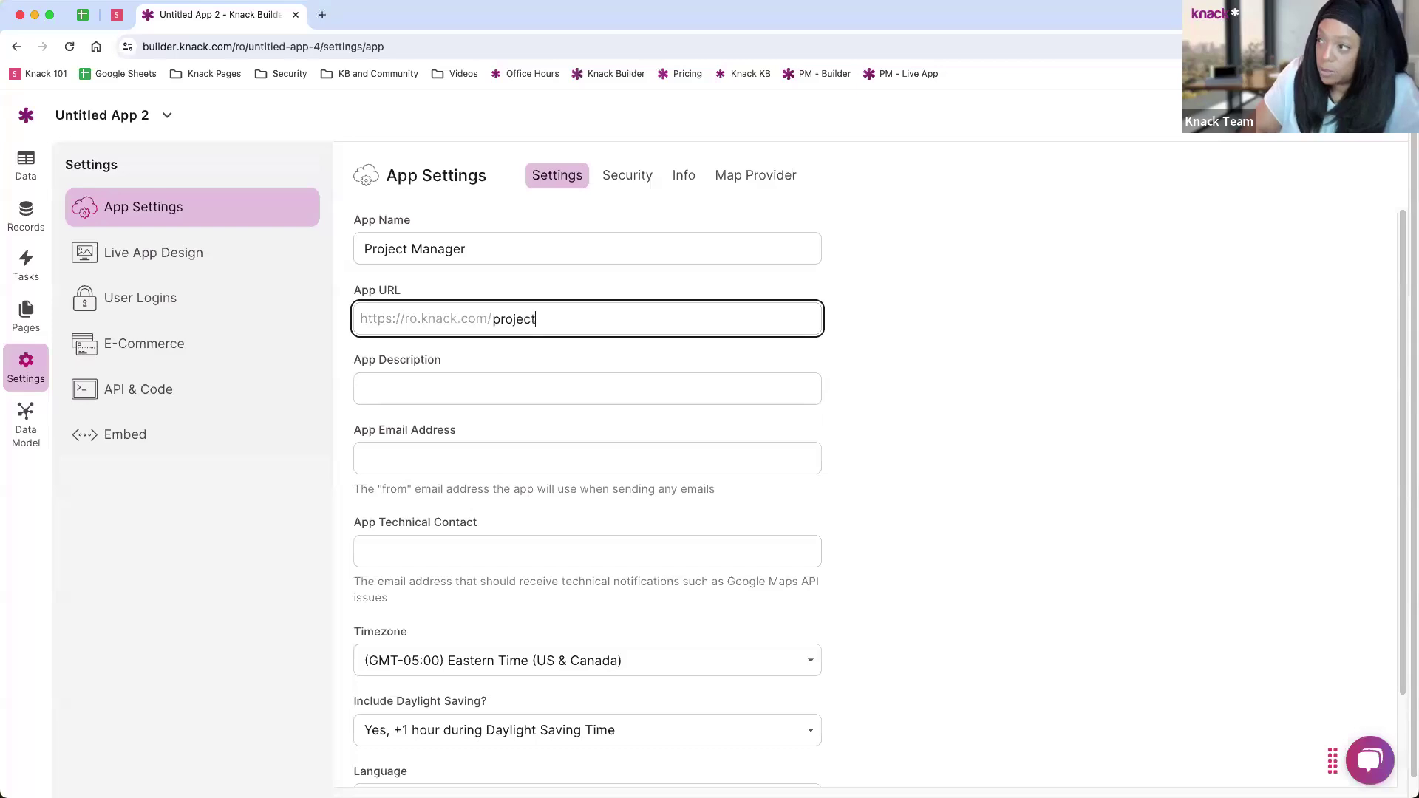
pyautogui.write('-manag')
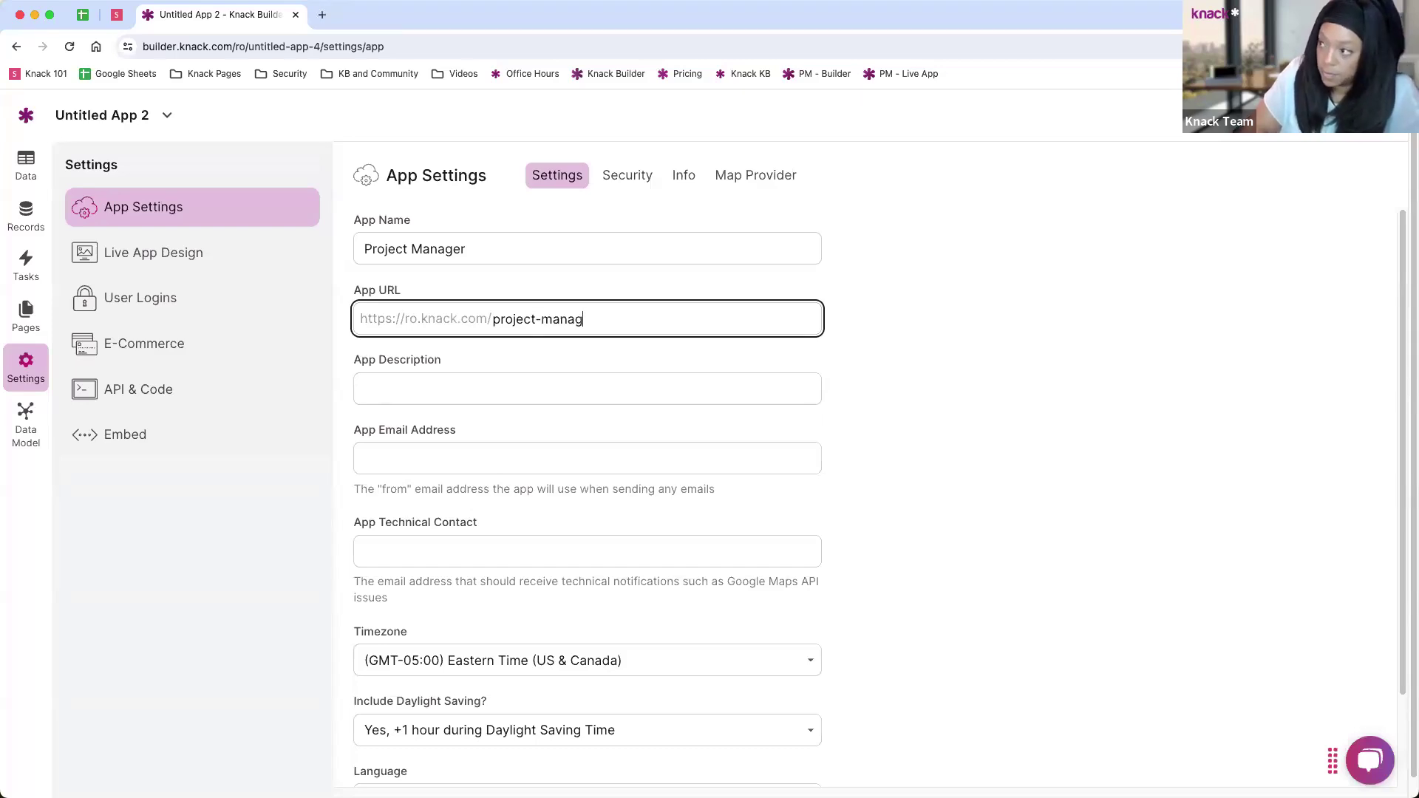
pyautogui.write('er-webinar')
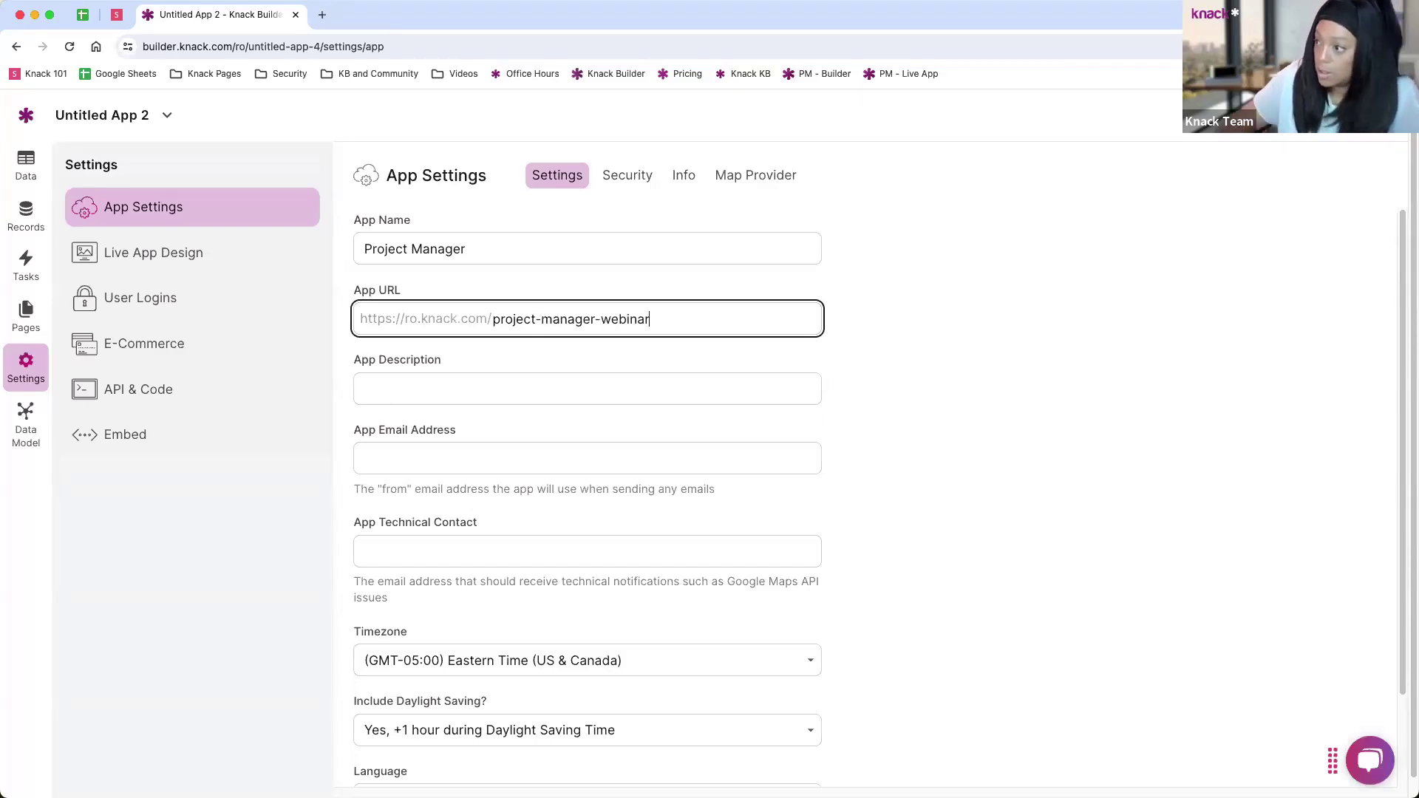
pyautogui.click(421, 390)
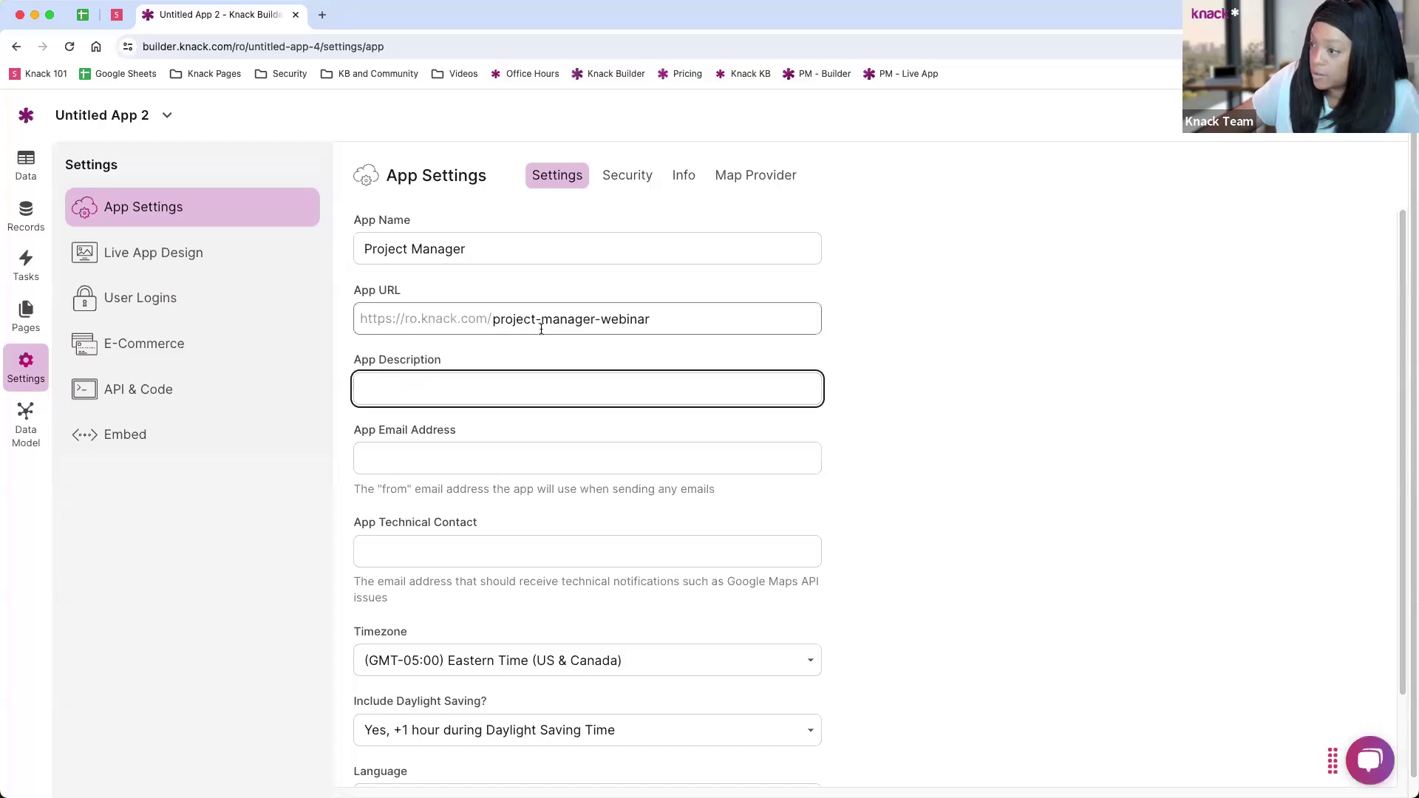
pyautogui.scroll(-3, 481, 517)
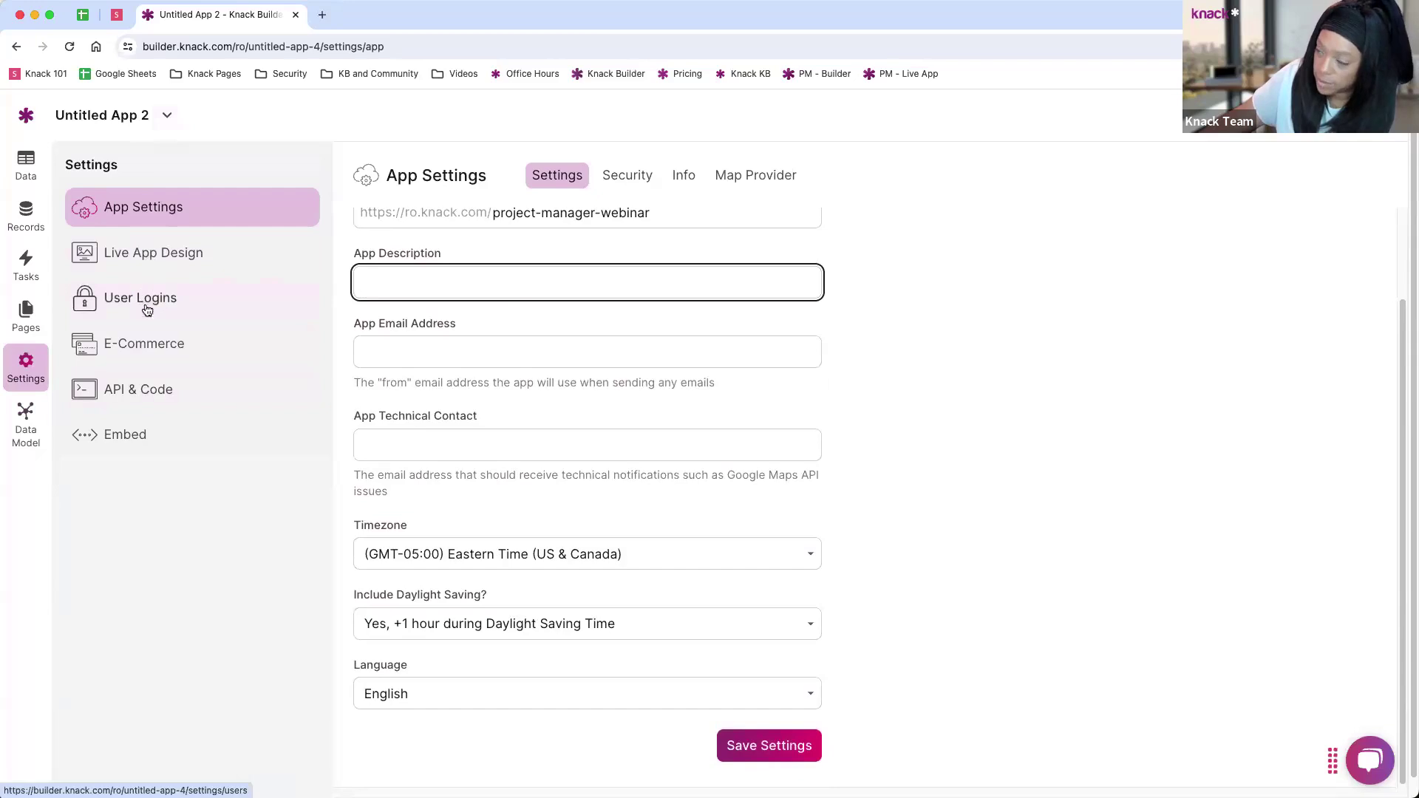
pyautogui.click(759, 750)
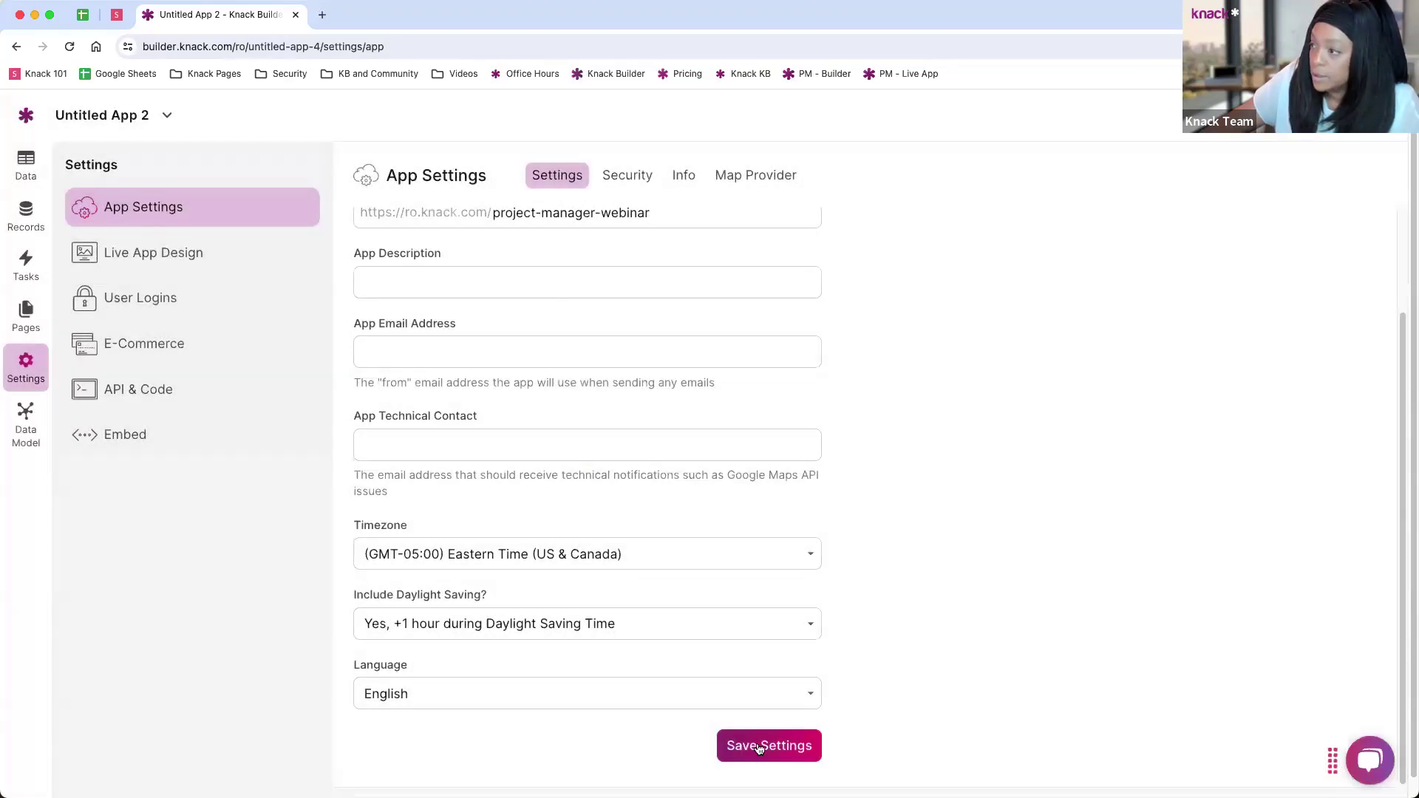
# Step: Extend the app name to Project Manager Webinar so it is unique, and save the settings again
pyautogui.scroll(3, 628, 437)
pyautogui.click(473, 247)
pyautogui.write('Webinar')
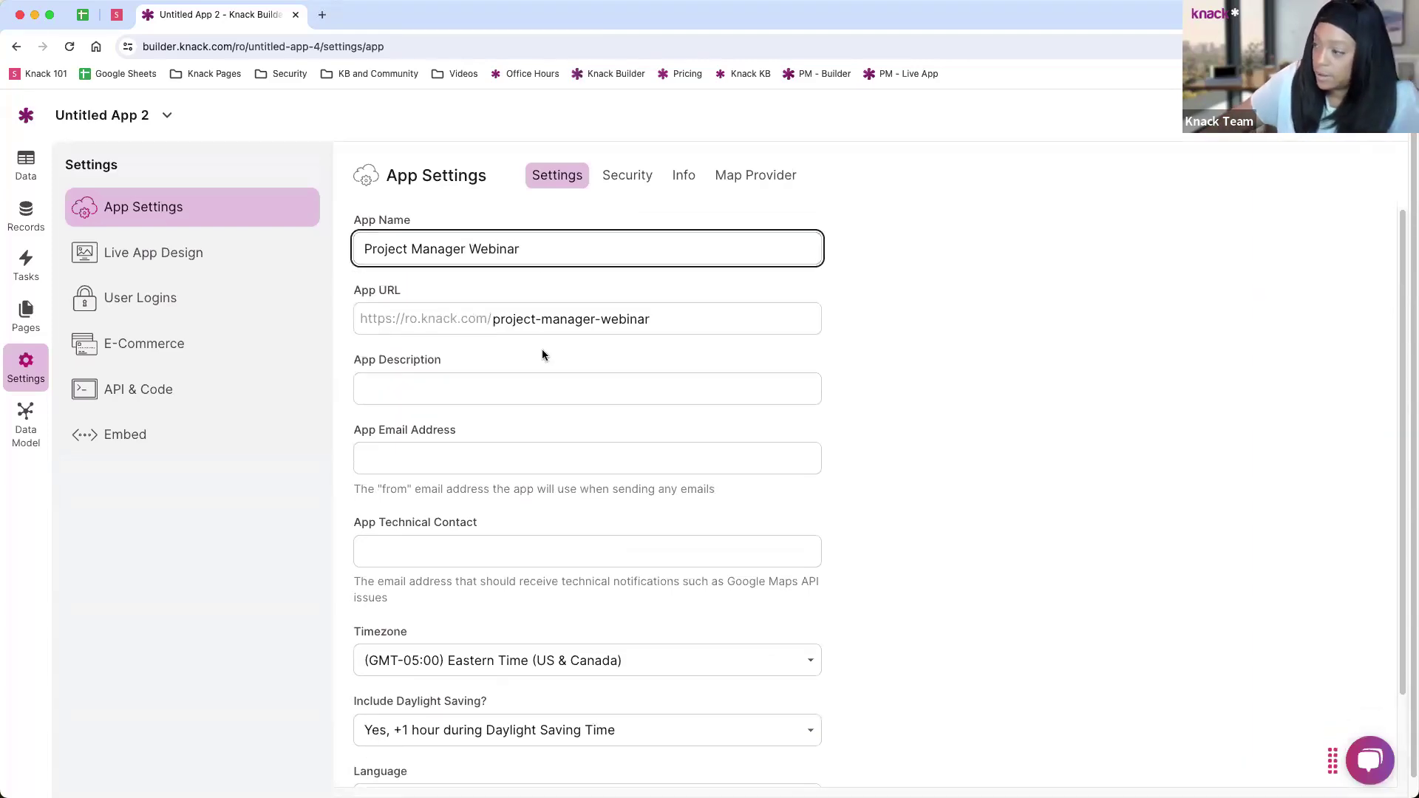
pyautogui.scroll(-2, 543, 349)
pyautogui.moveTo(771, 746); pyautogui.dragTo(695, 558)
pyautogui.scroll(2, 488, 362)
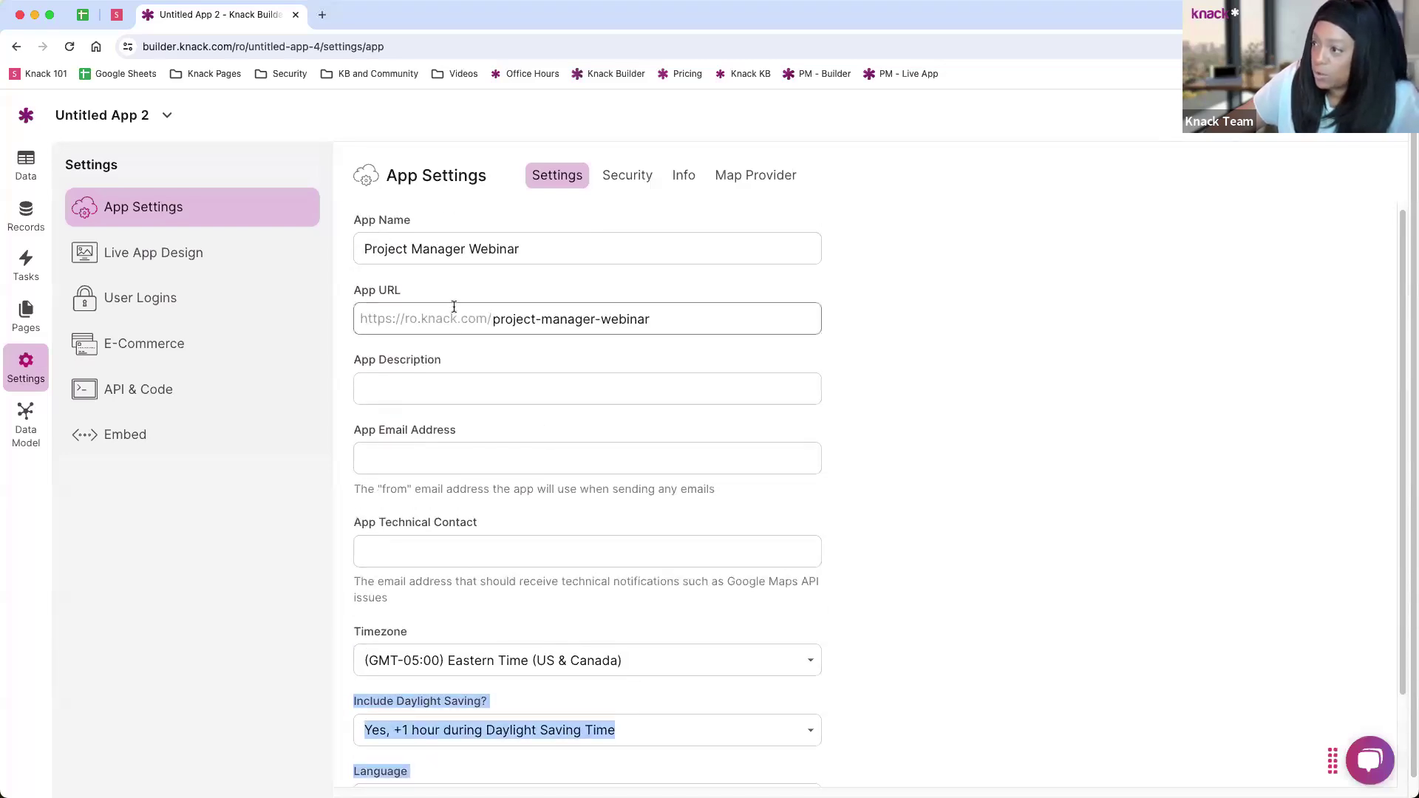
pyautogui.click(348, 426)
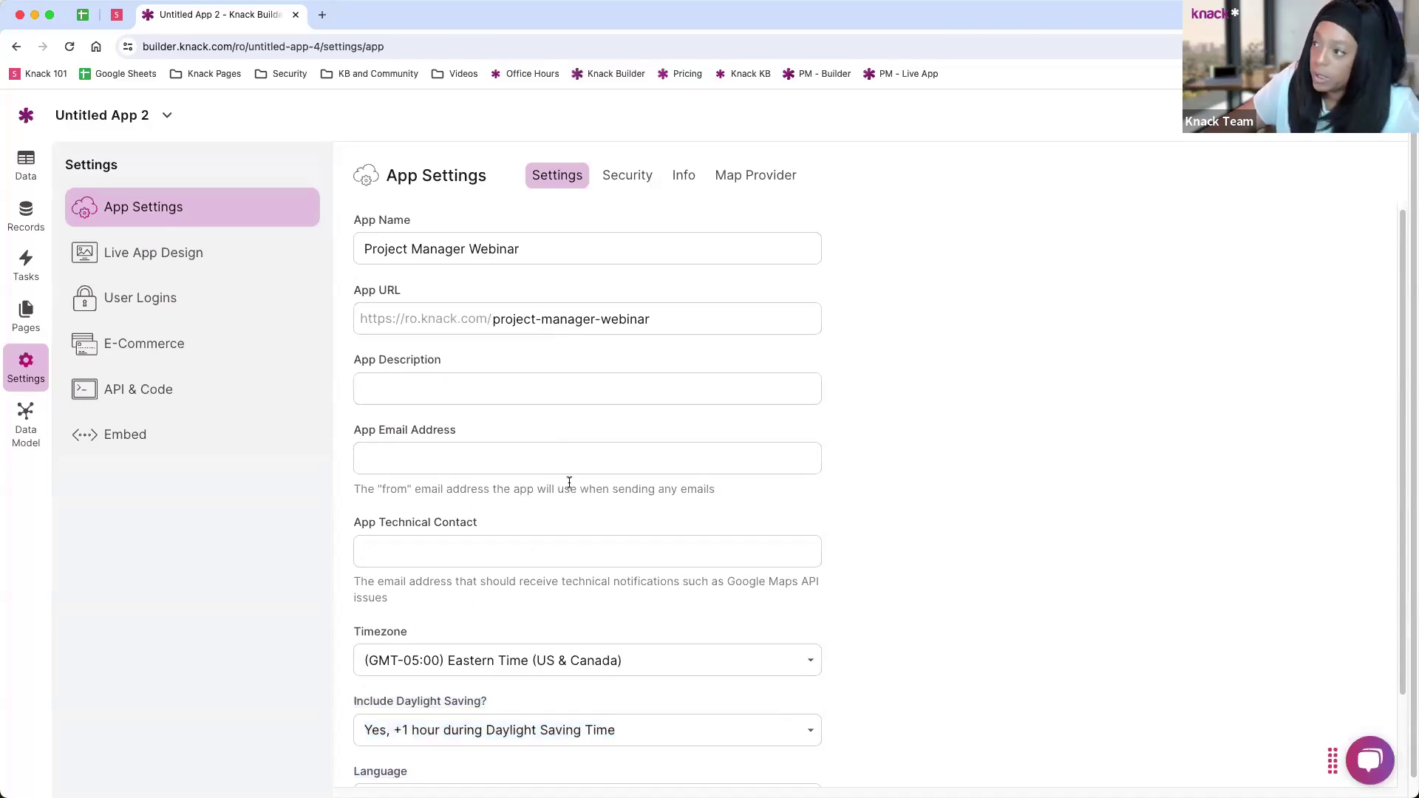
pyautogui.scroll(-3, 483, 319)
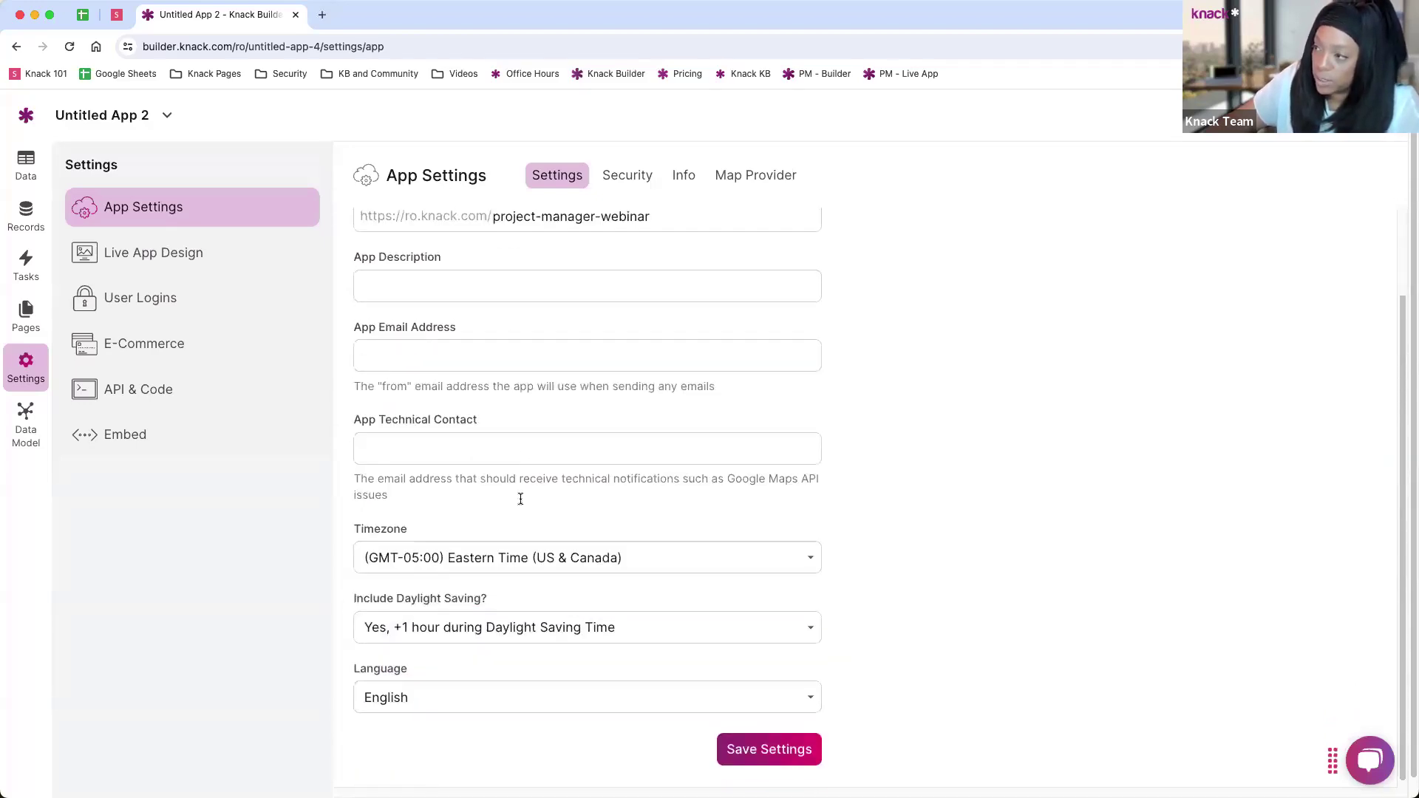
pyautogui.scroll(3, 552, 369)
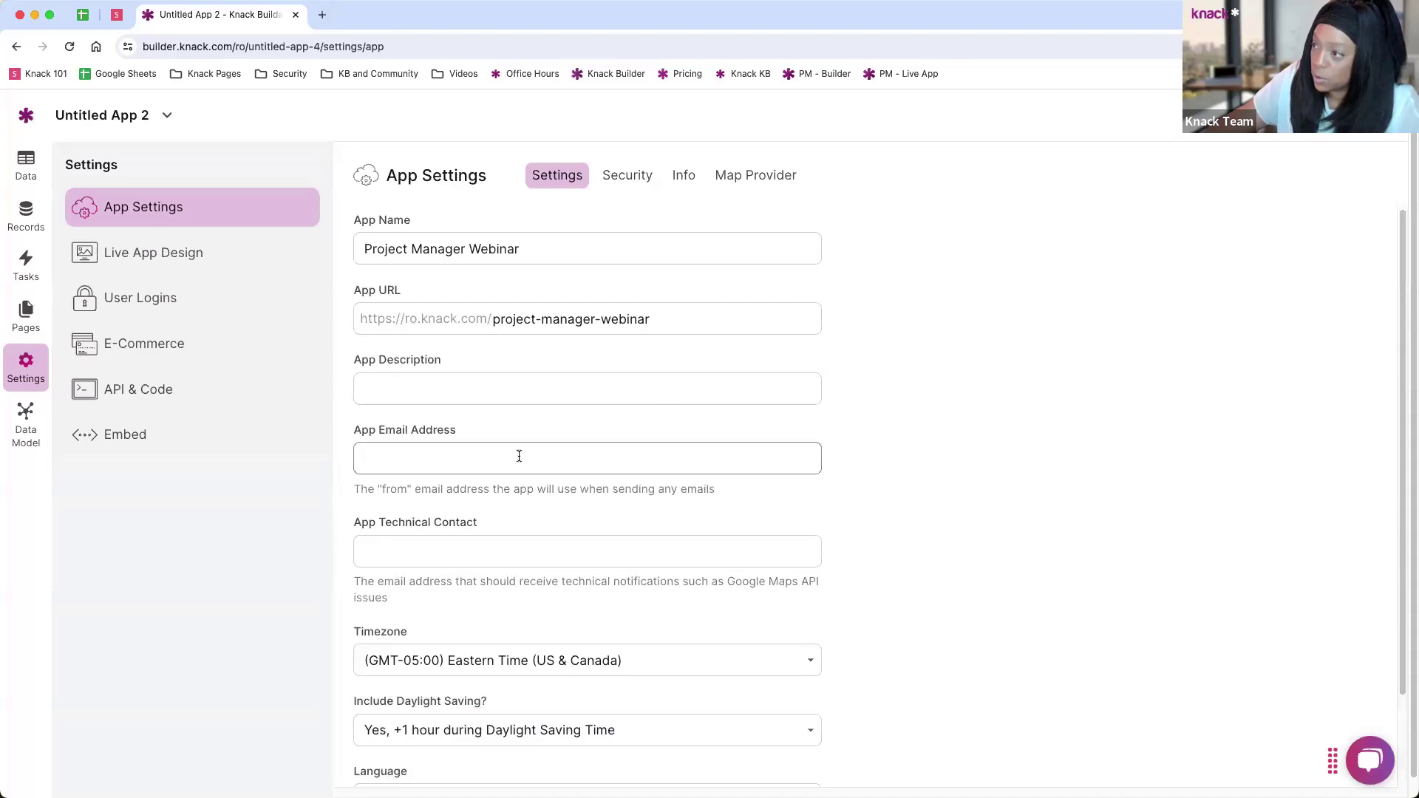
pyautogui.scroll(-3, 707, 743)
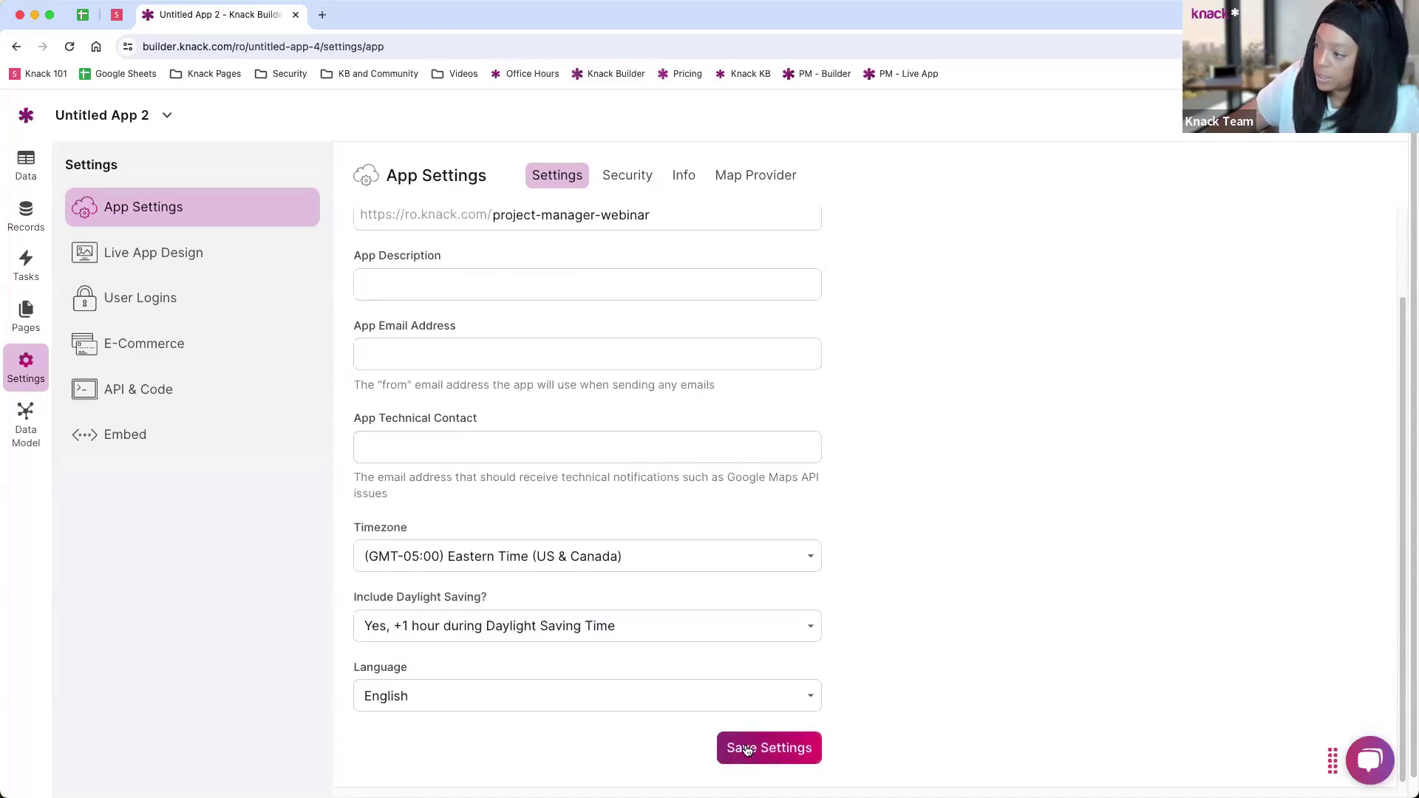
pyautogui.click(747, 750)
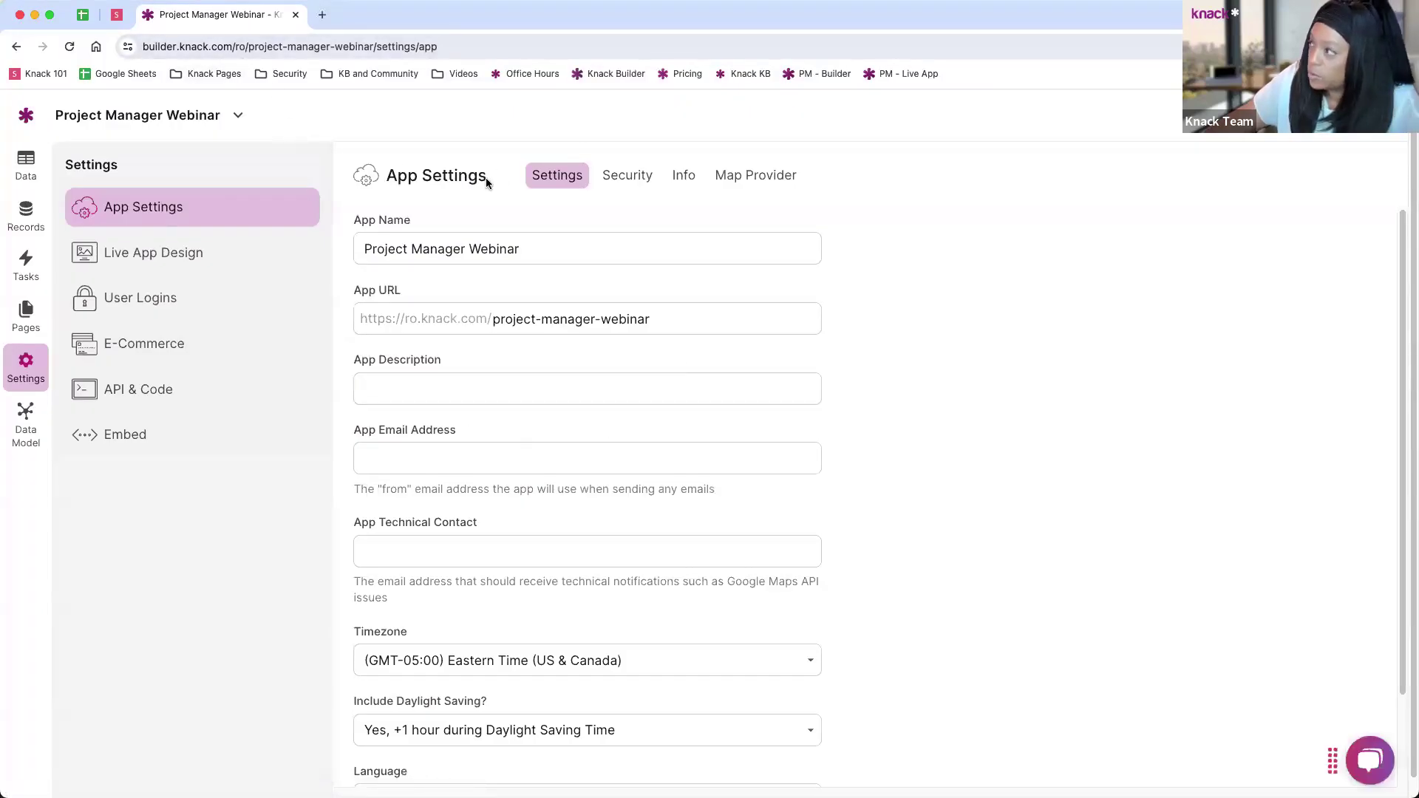
# Step: Check the live app's new project-manager-webinar address in a new tab, then return to the builder
pyautogui.click(1323, 116)
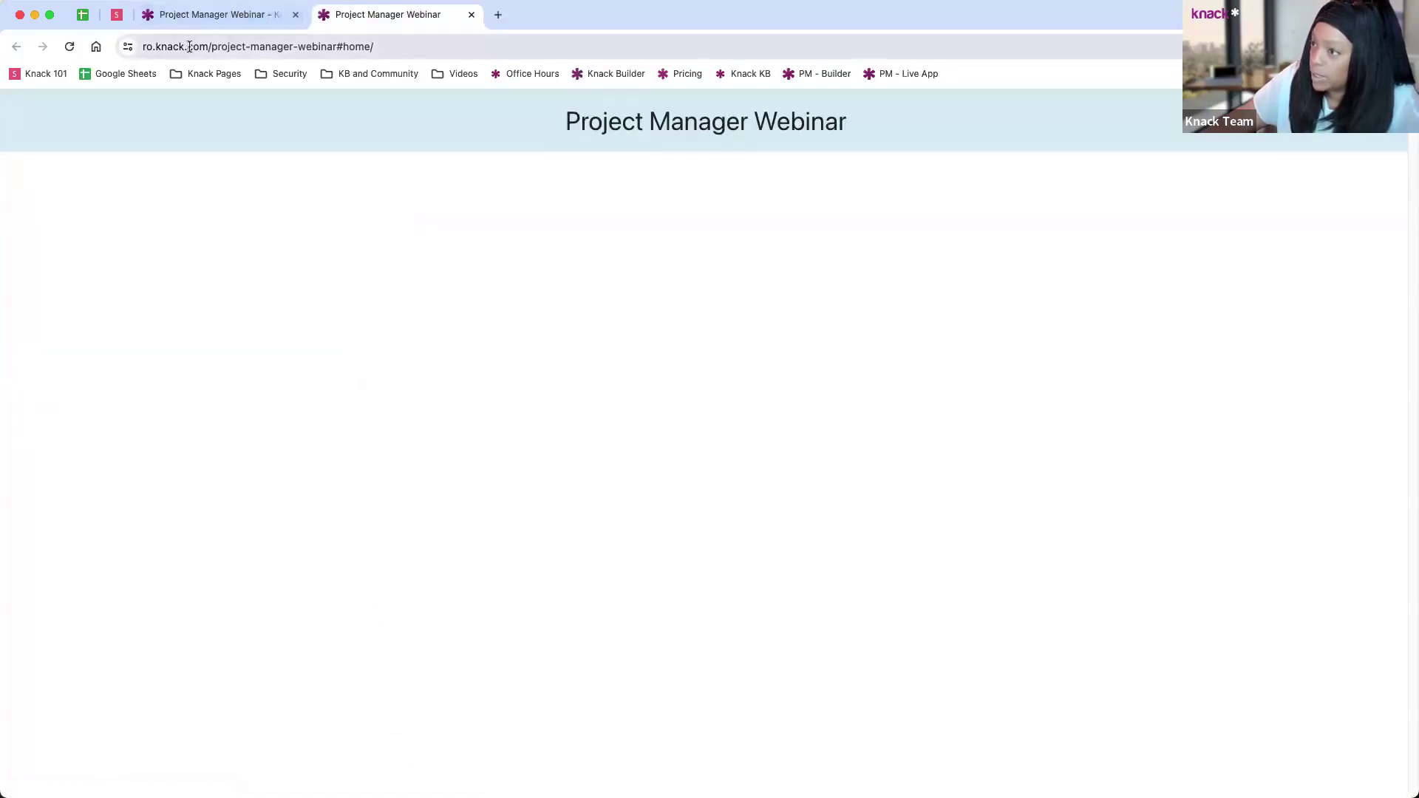
pyautogui.moveTo(213, 46); pyautogui.dragTo(332, 46)
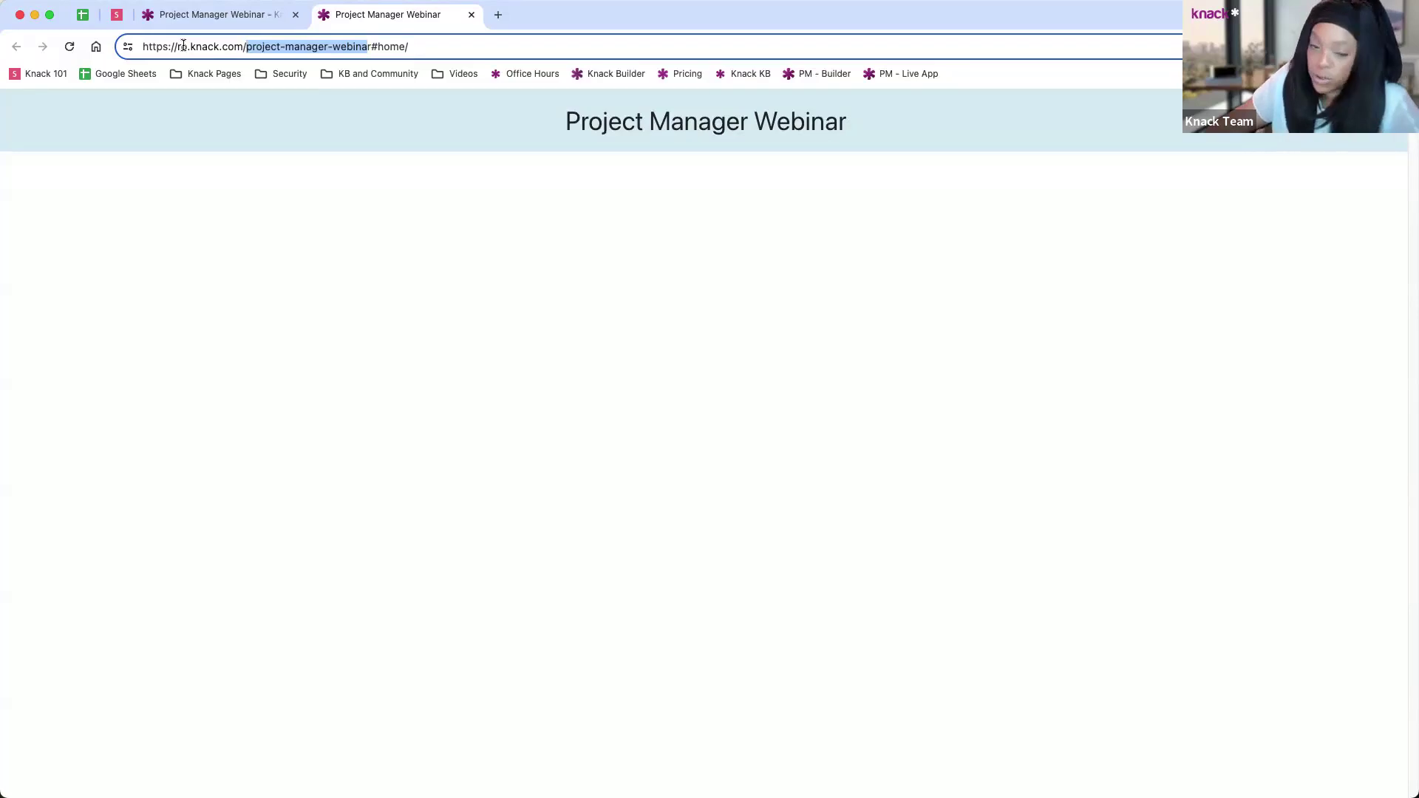
pyautogui.click(231, 14)
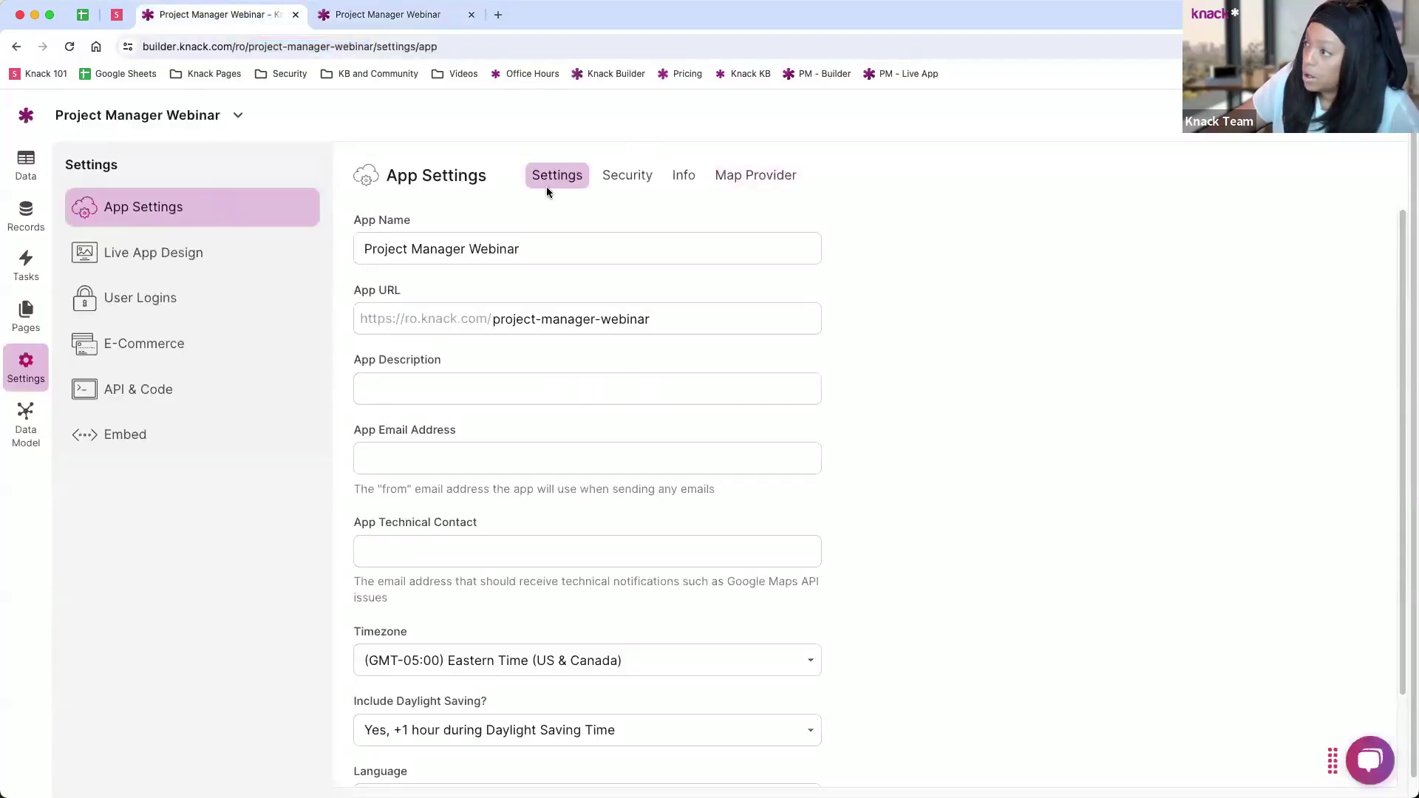
# Step: Look through the Security, Info and Map Provider settings, then open Live App Design
pyautogui.click(627, 178)
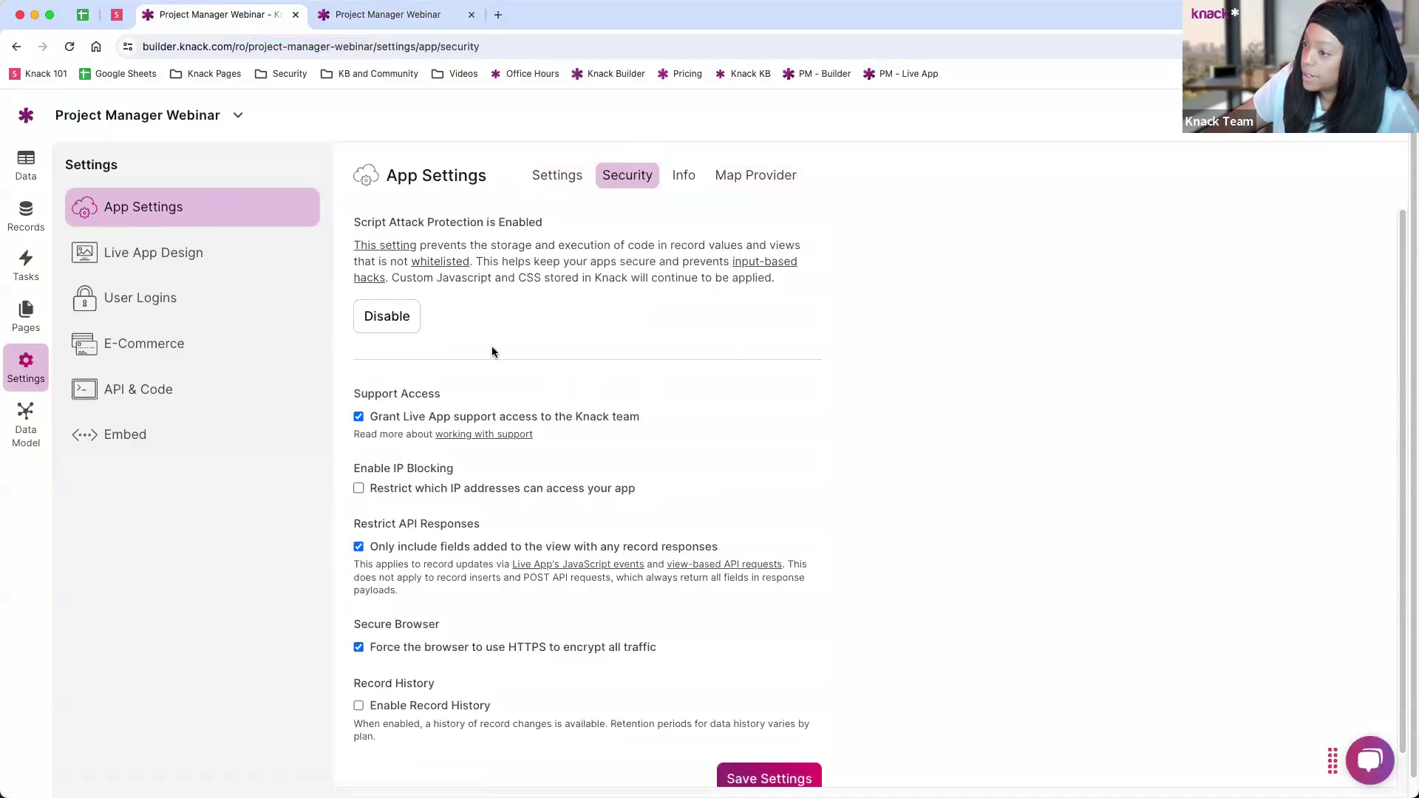
pyautogui.click(681, 184)
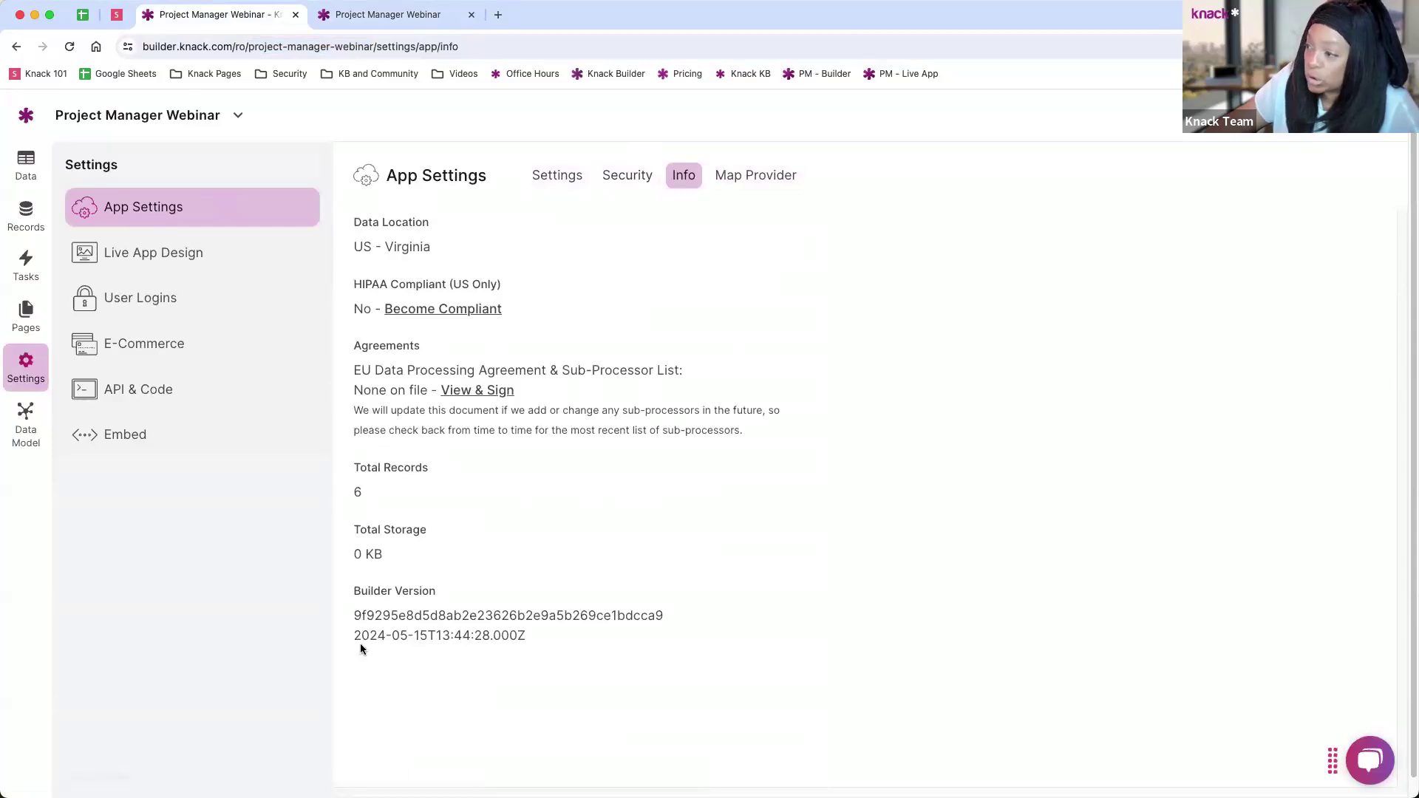
pyautogui.click(742, 187)
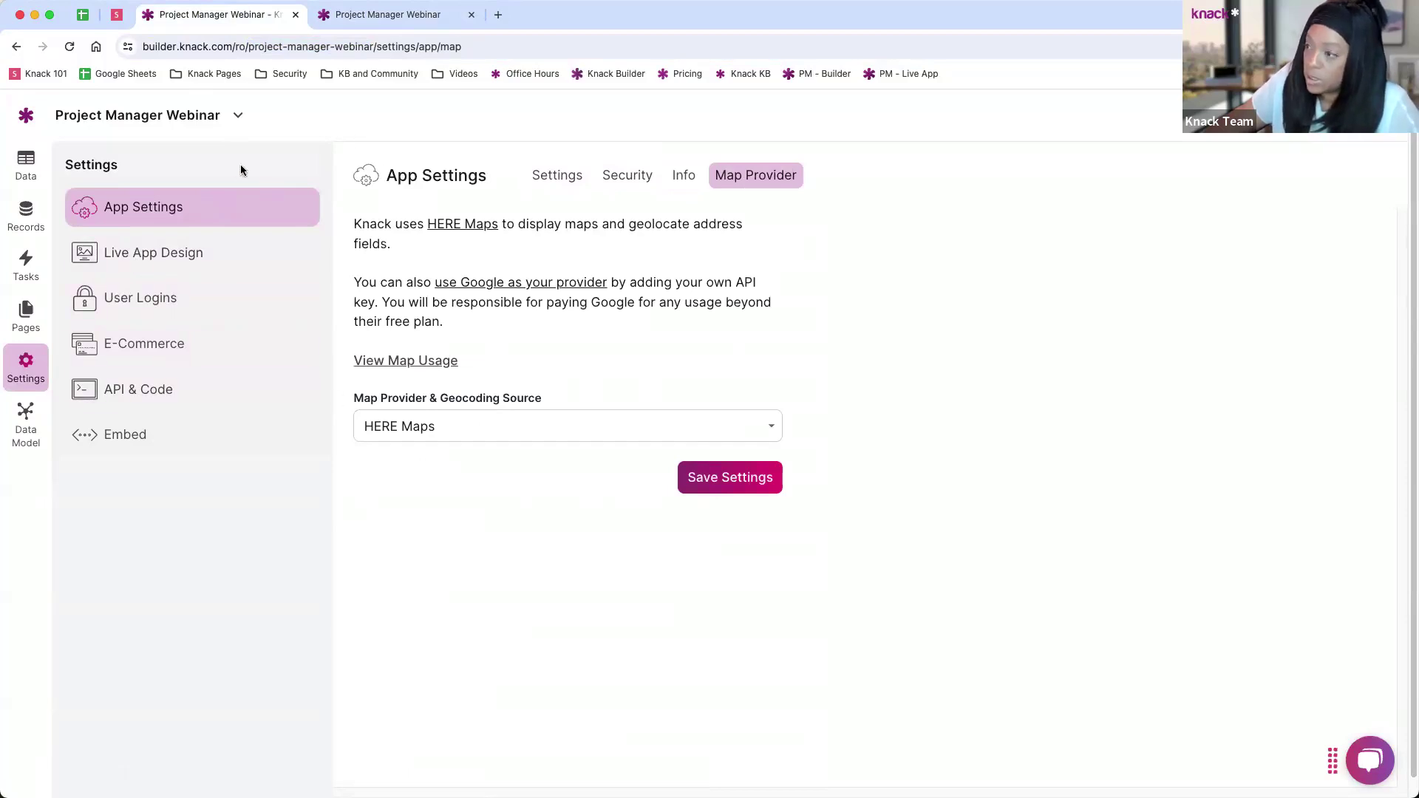
pyautogui.click(158, 268)
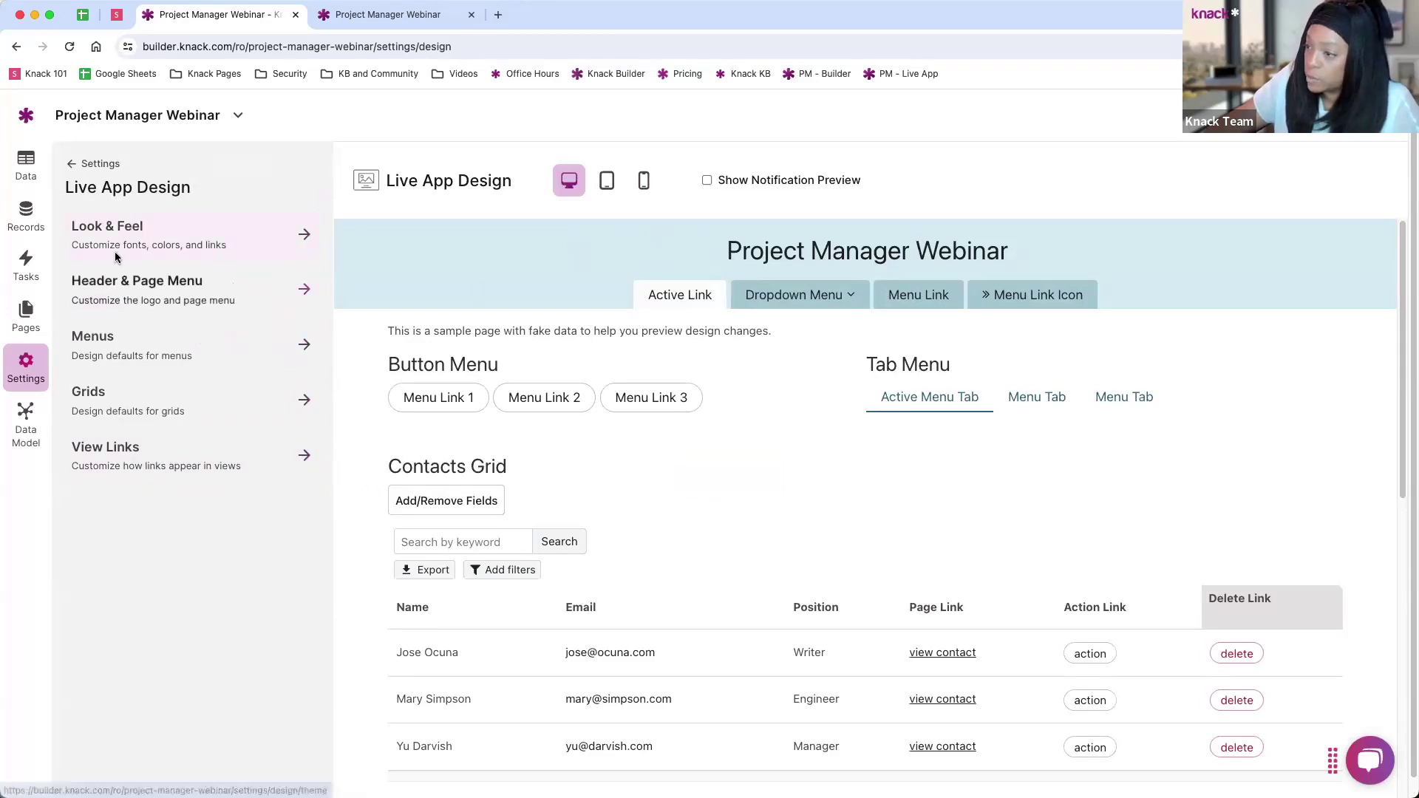
# Step: Open User Logins from the settings list and review its login and security options
pyautogui.click(68, 166)
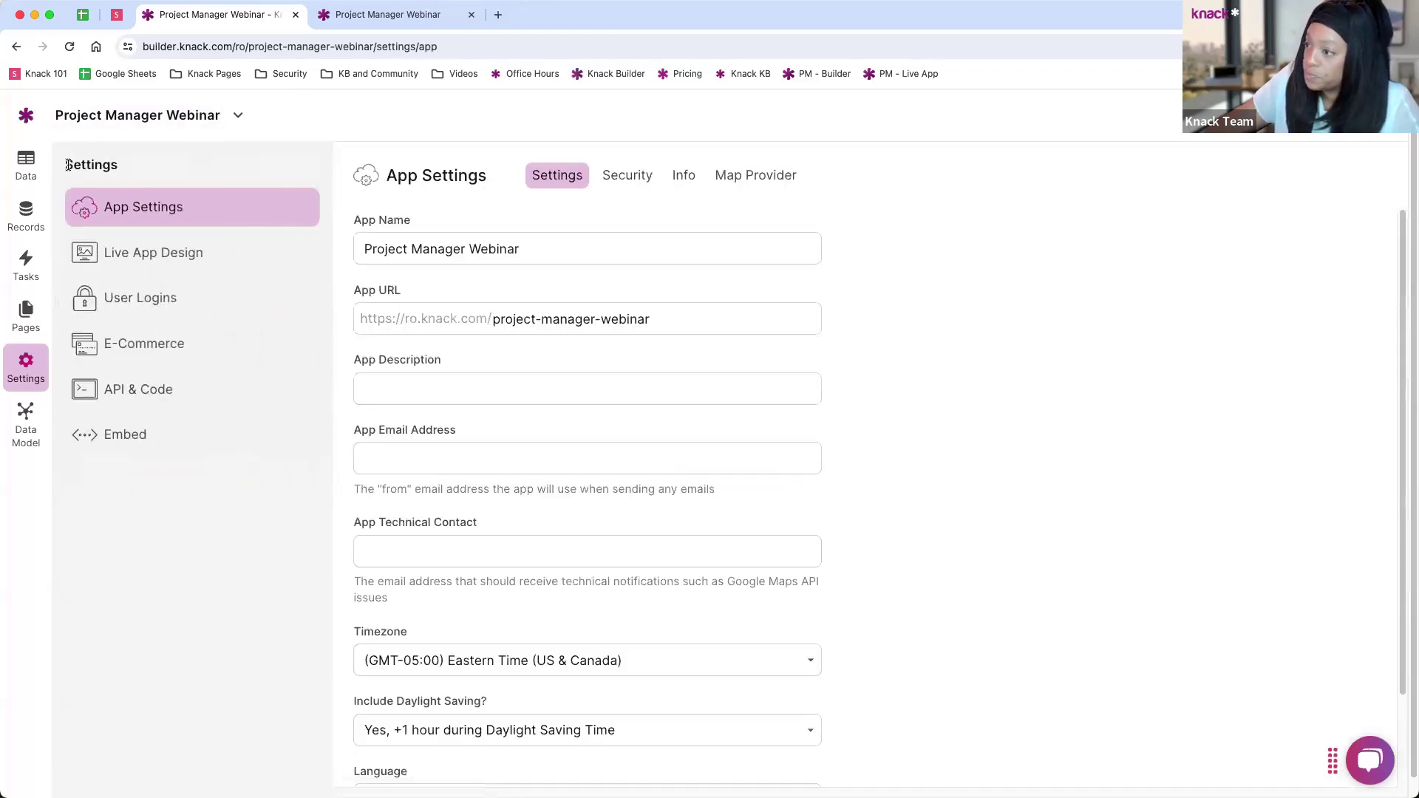
pyautogui.click(118, 300)
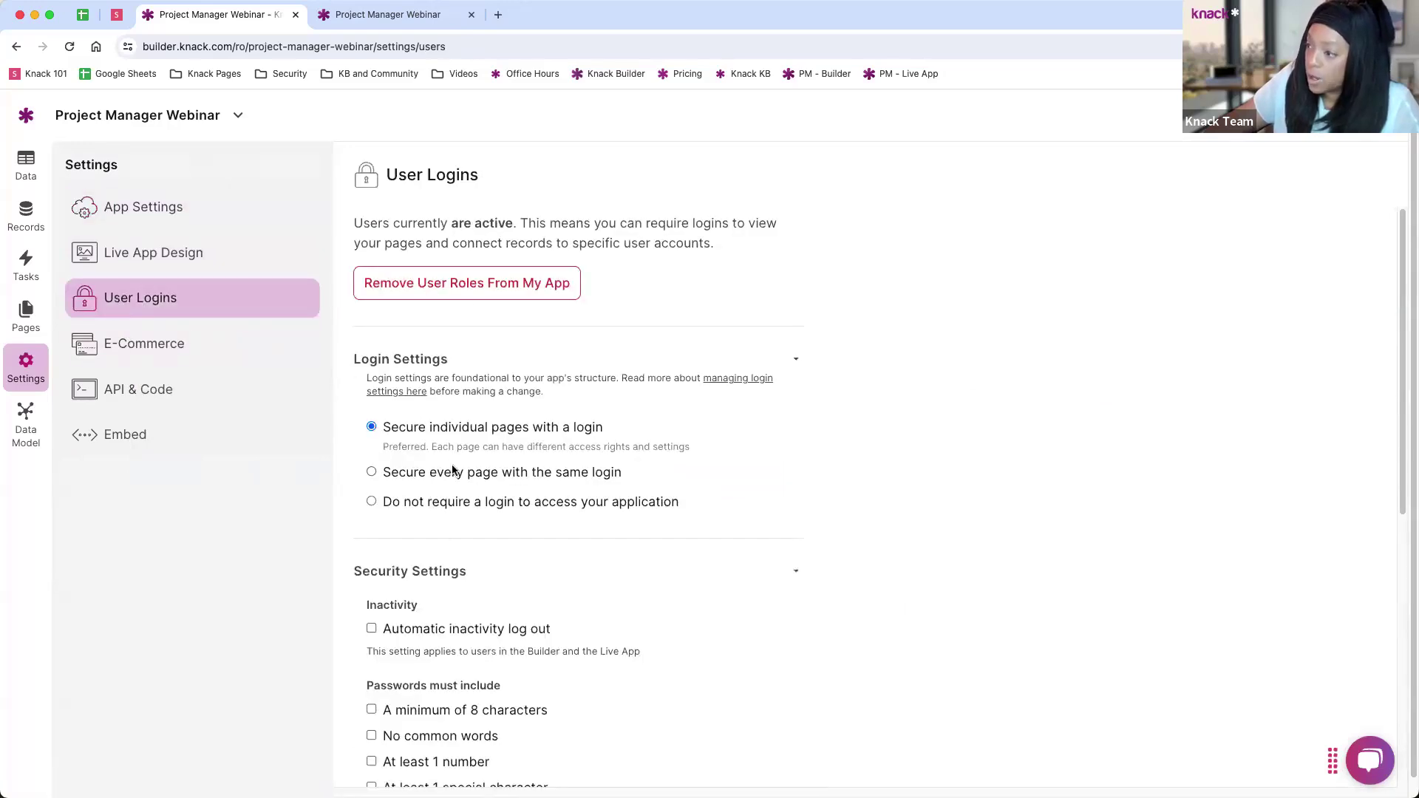
pyautogui.scroll(-1, 478, 441)
pyautogui.scroll(-3, 479, 441)
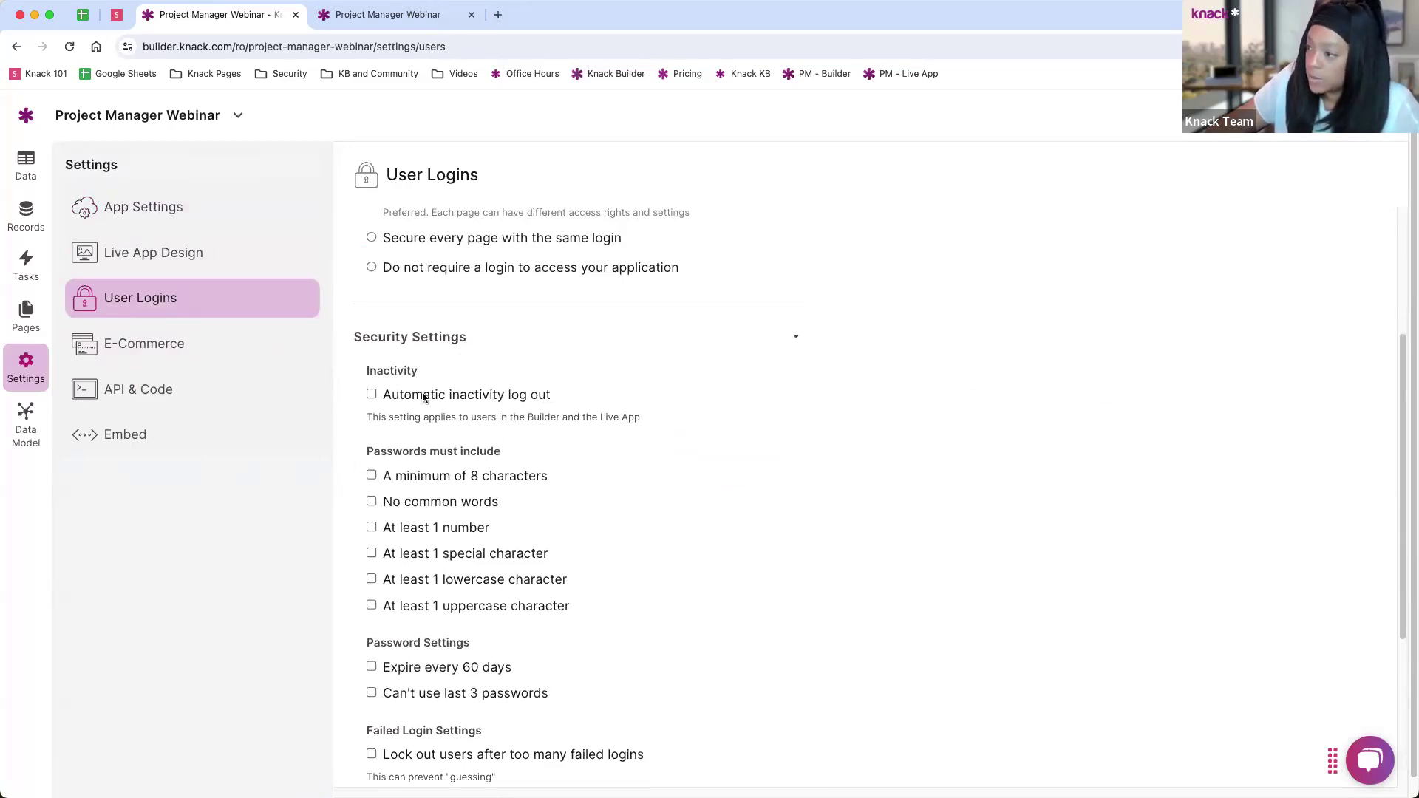
pyautogui.scroll(-2, 412, 459)
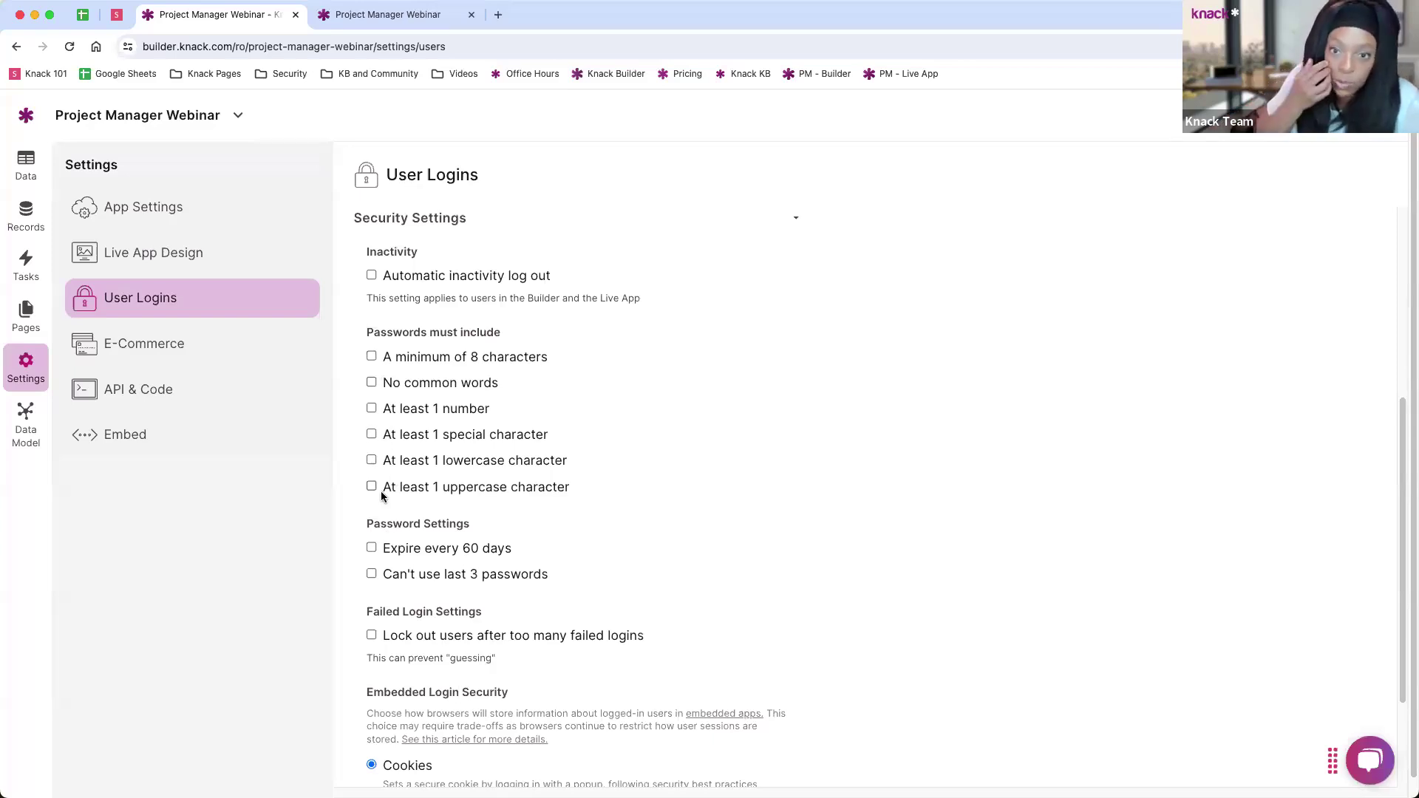
pyautogui.scroll(-3, 416, 482)
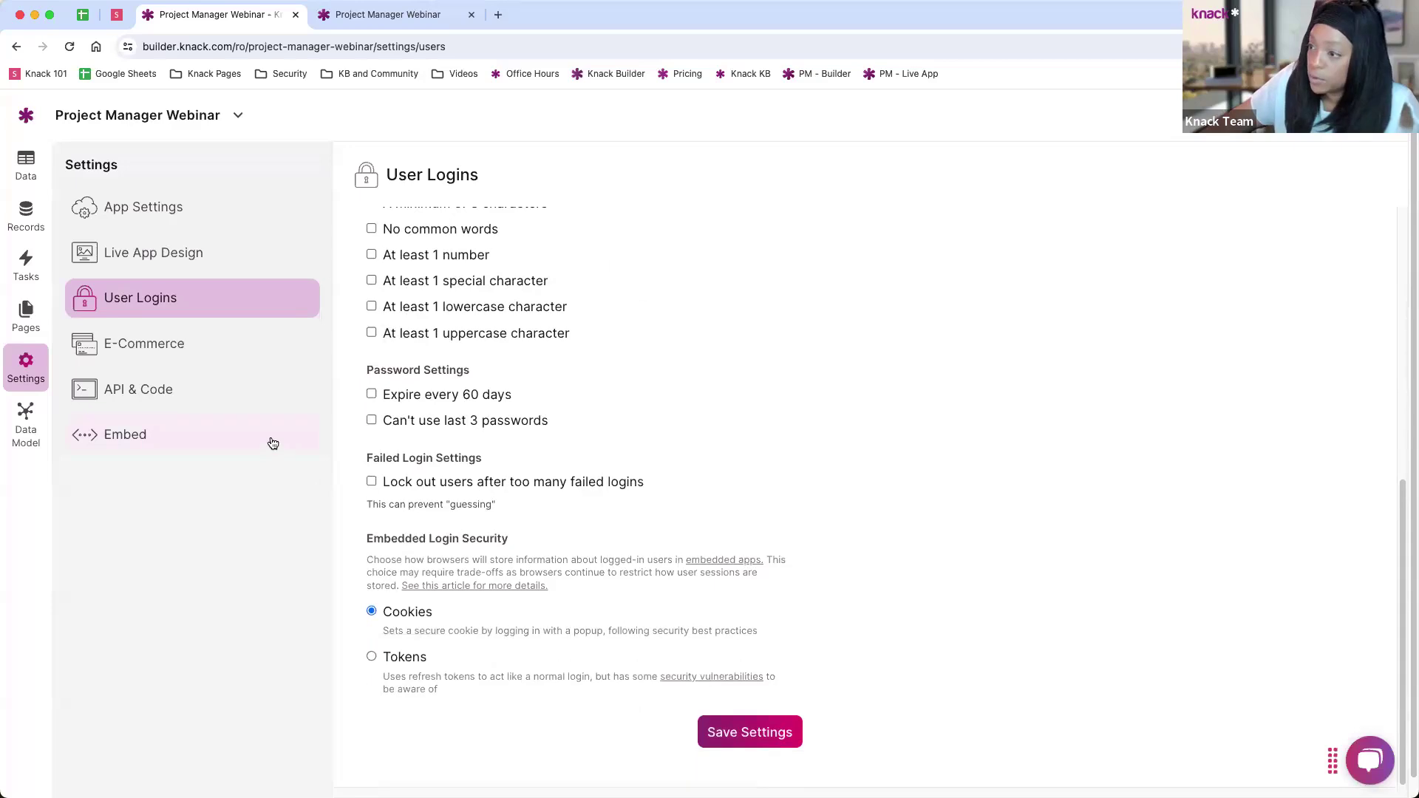
pyautogui.scroll(5, 532, 385)
pyautogui.scroll(1, 532, 377)
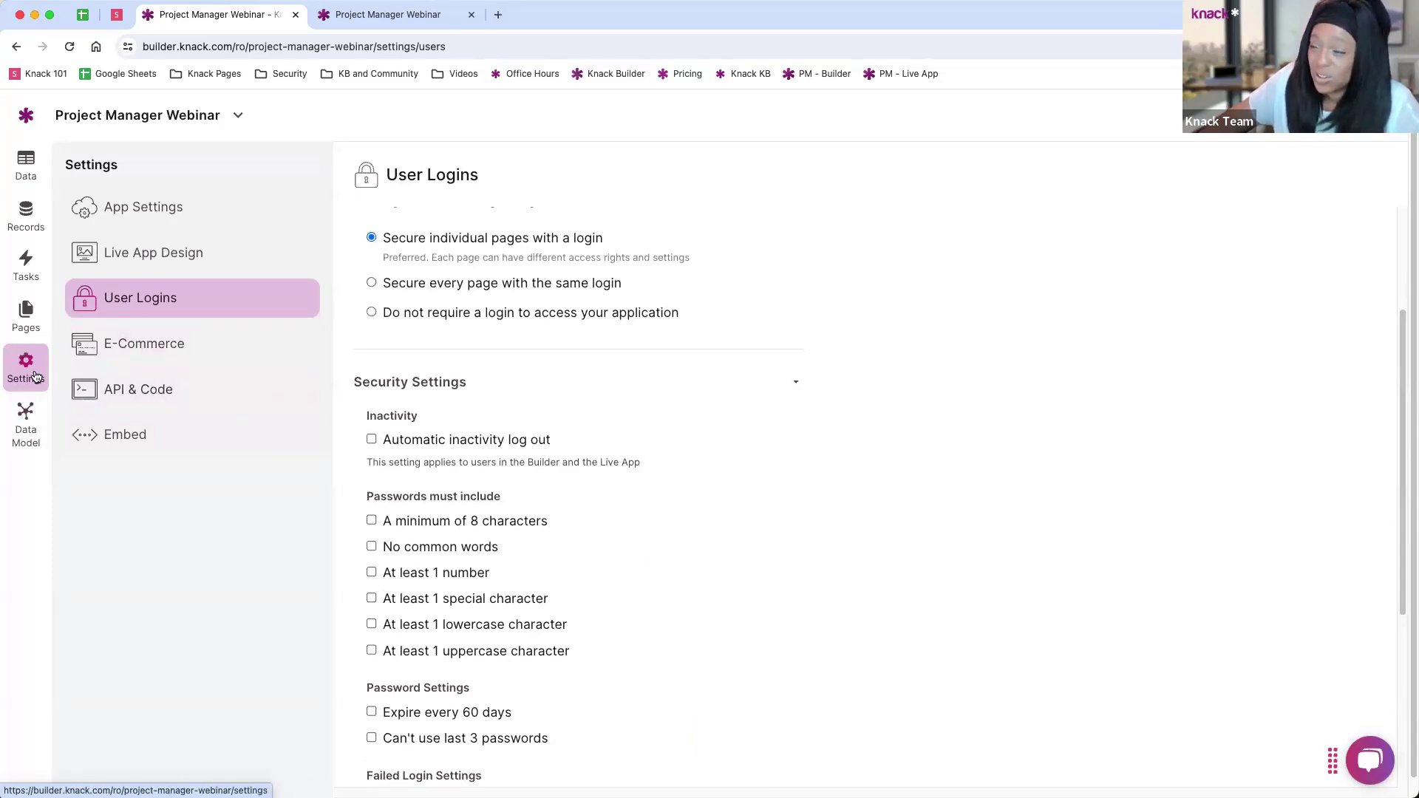
# Step: Switch to the Pages area and start adding a new page next to All Pages
pyautogui.click(32, 320)
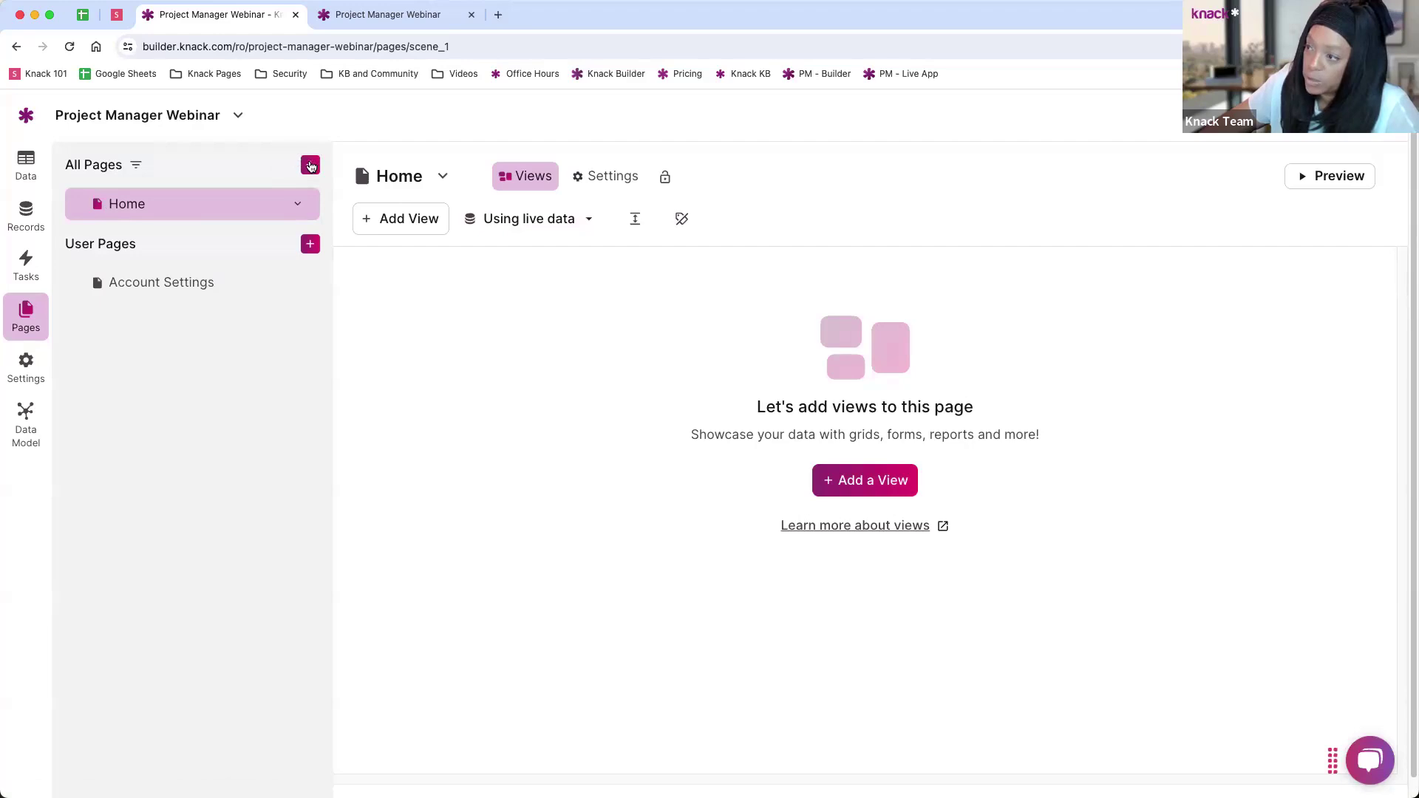
pyautogui.click(311, 166)
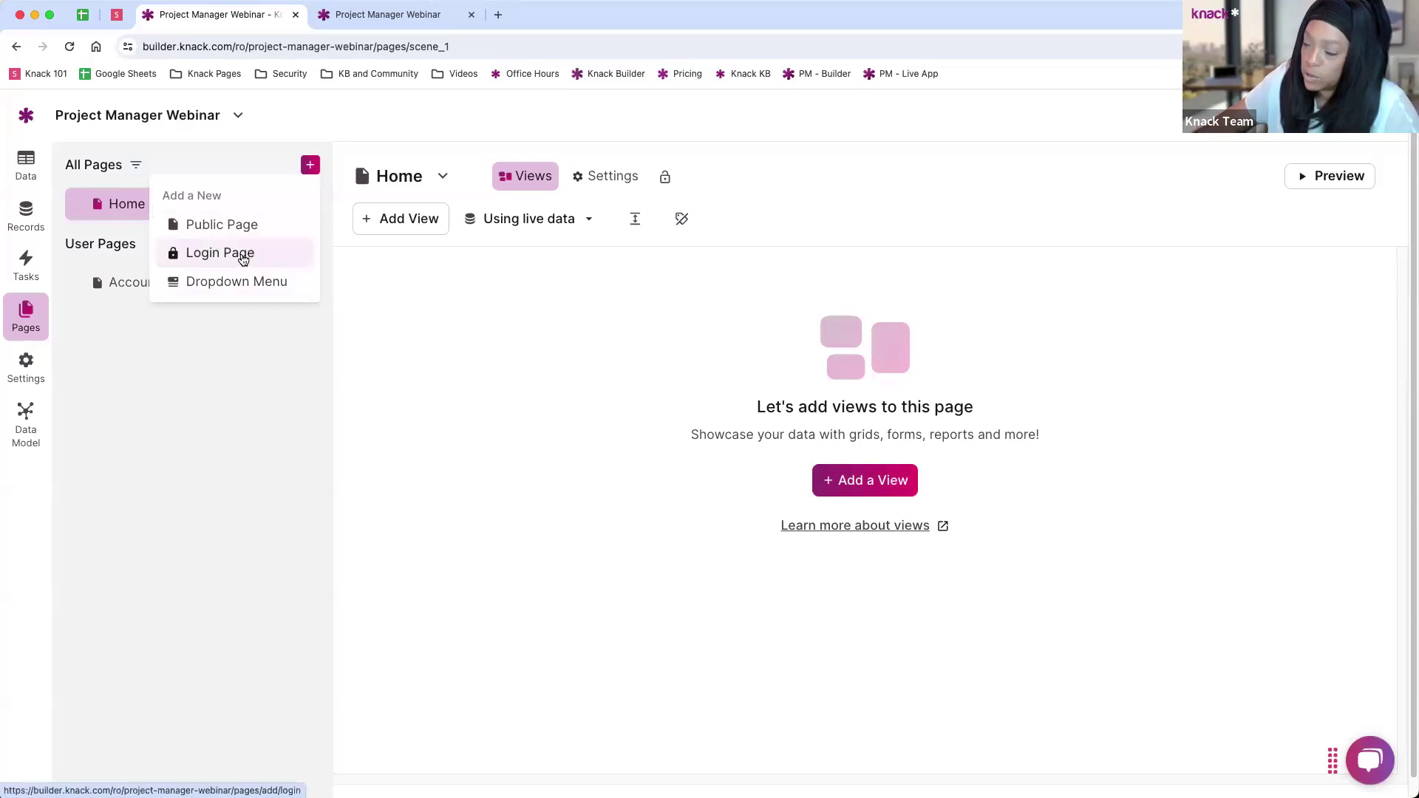
# Step: Make the new page a Login Page limited to the Project Managers user role
pyautogui.click(243, 258)
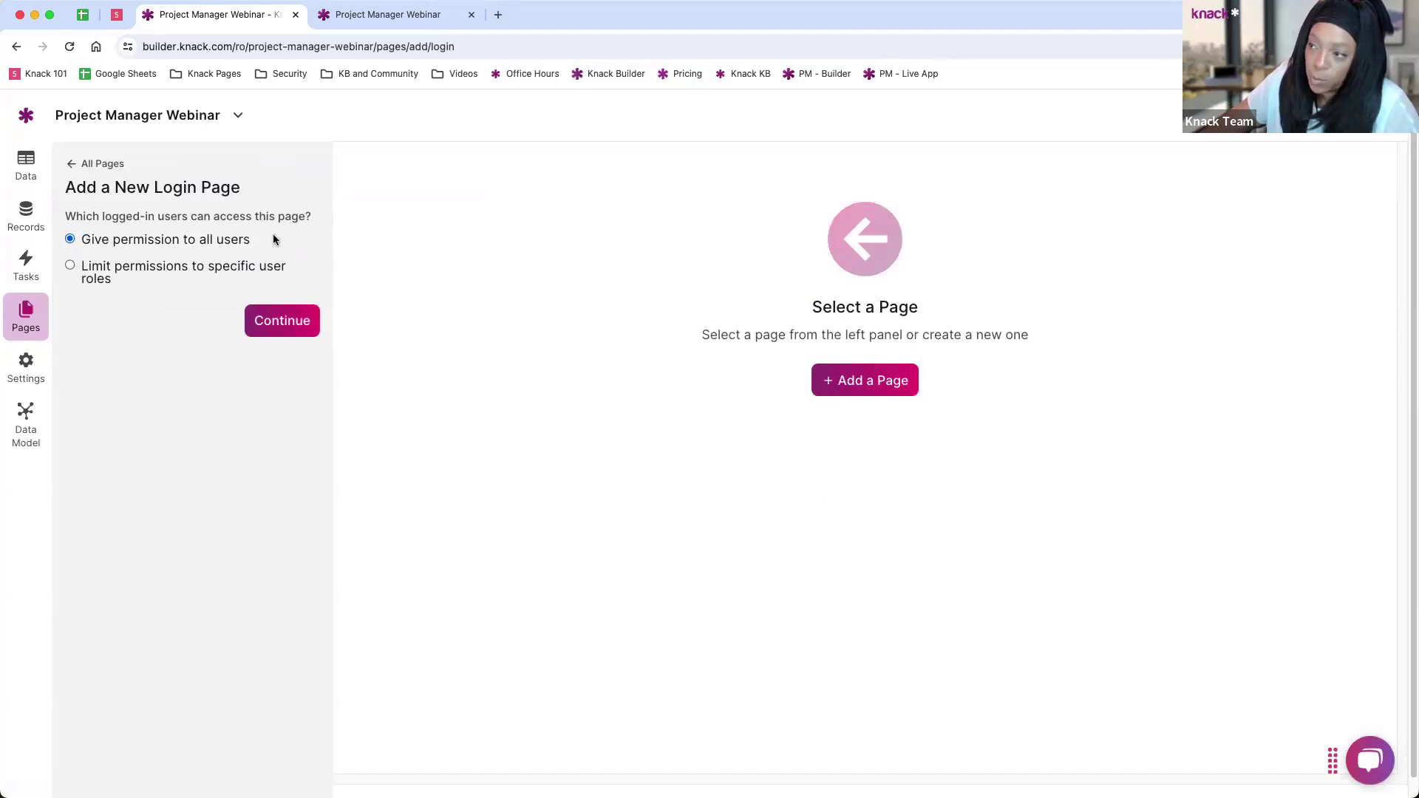
pyautogui.click(85, 272)
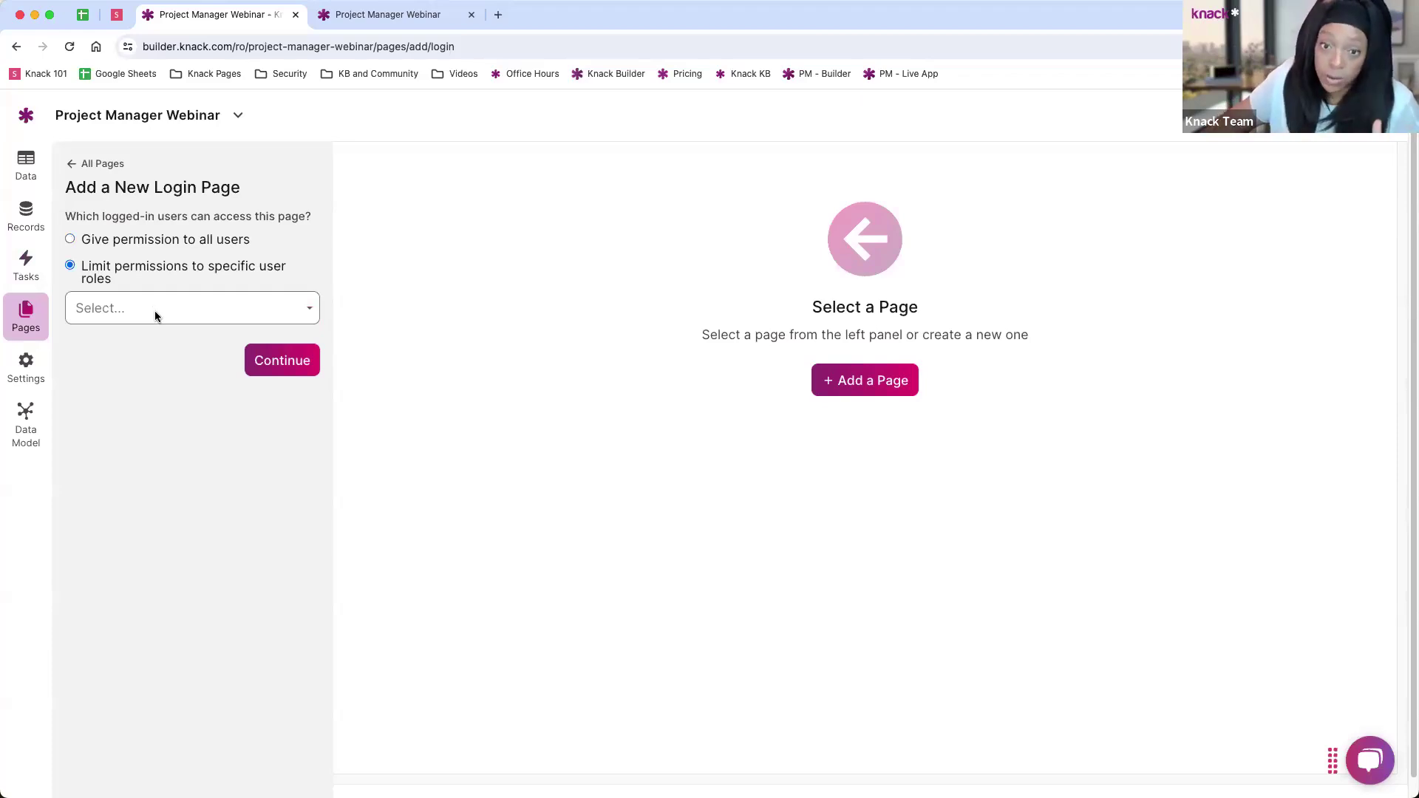
pyautogui.click(156, 310)
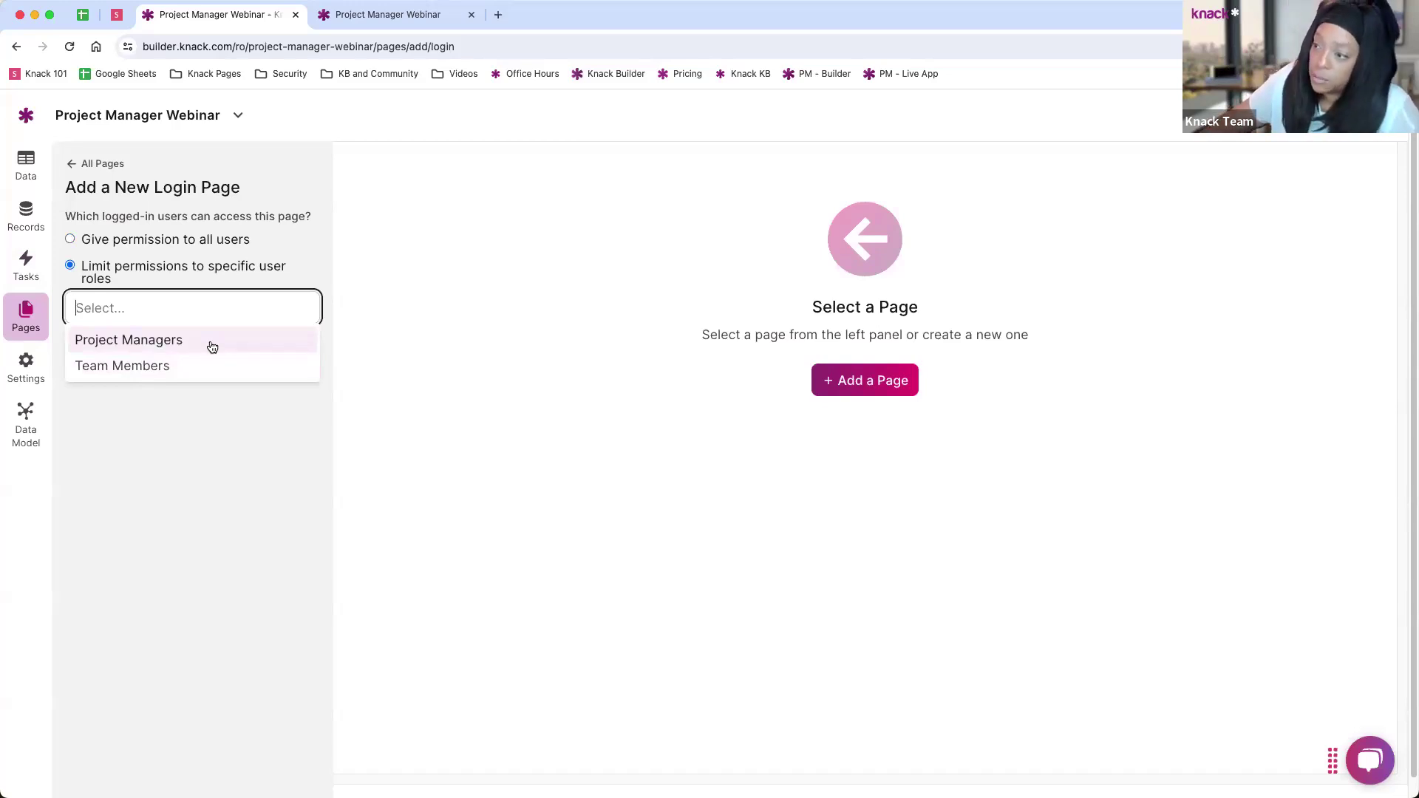
pyautogui.click(196, 345)
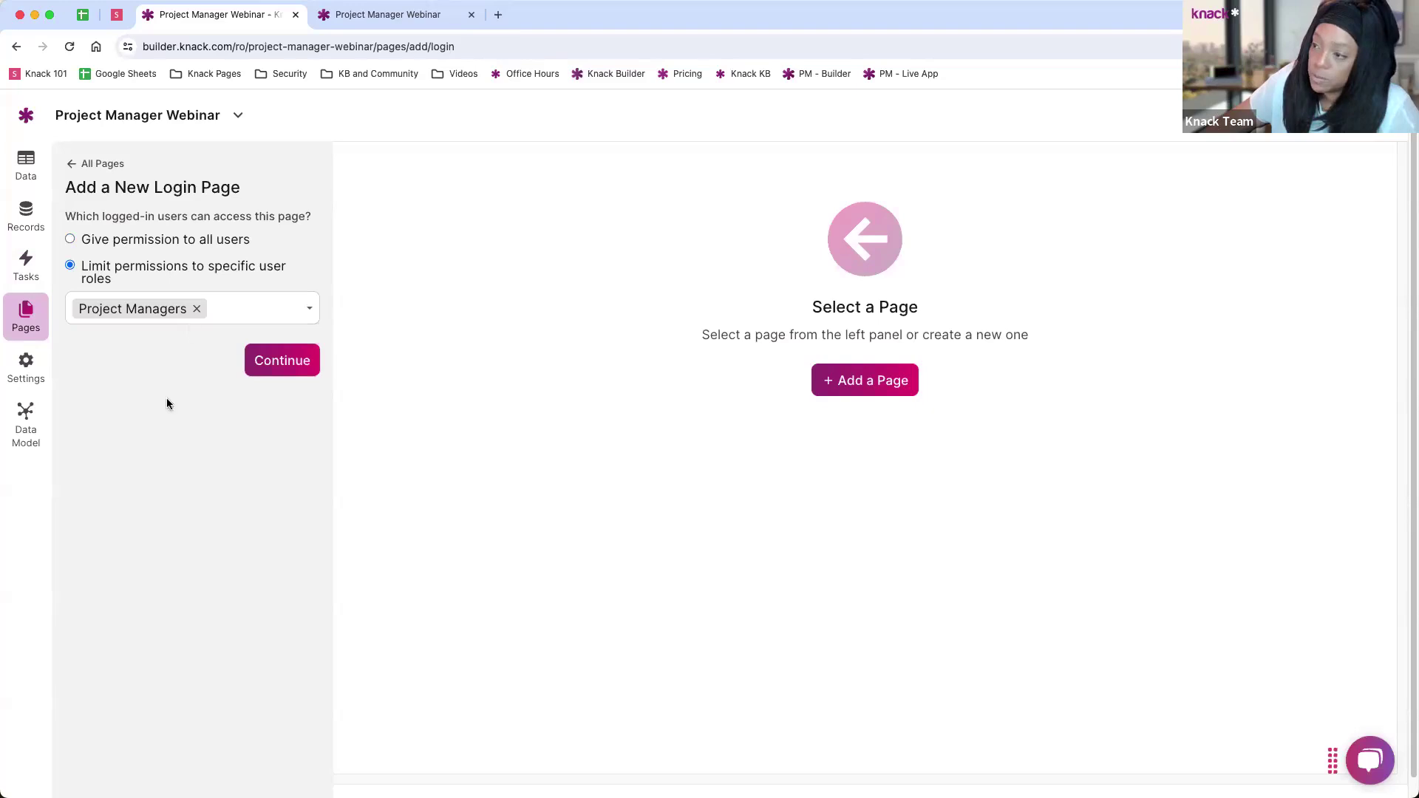
pyautogui.click(280, 362)
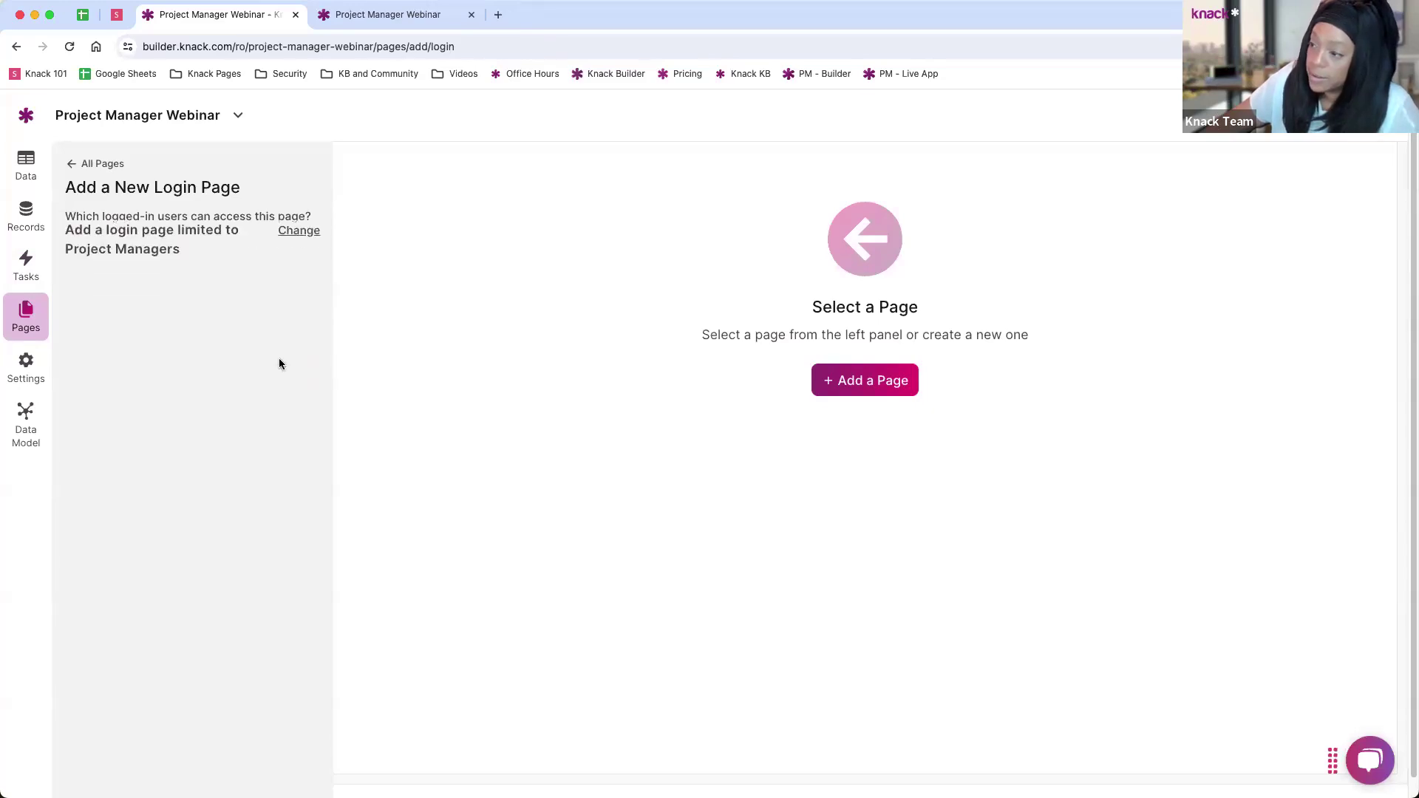
# Step: Name the page PM Dashboard and add it
pyautogui.click(151, 300)
pyautogui.doubleClick(151, 300)
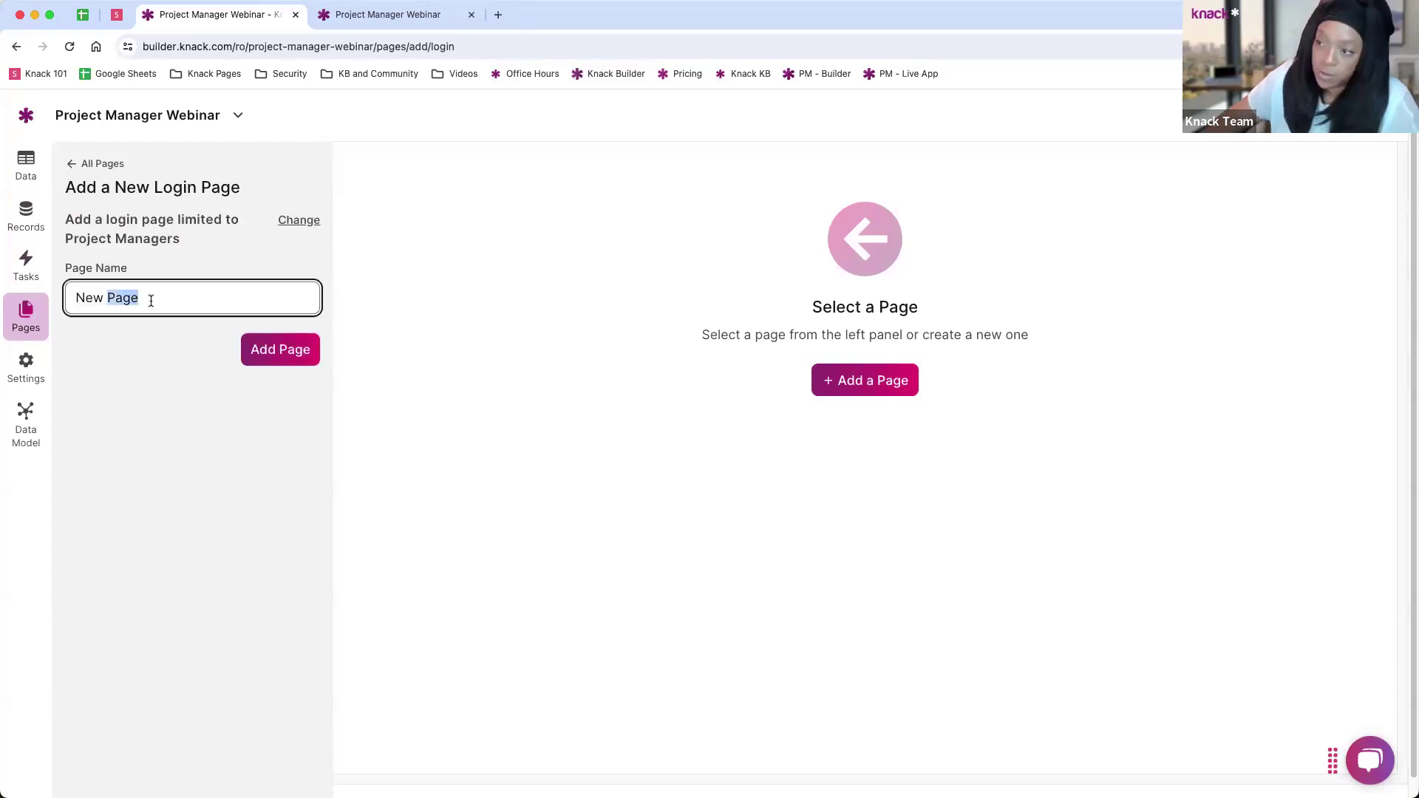
pyautogui.press('super+a')
pyautogui.write('PM Dad')
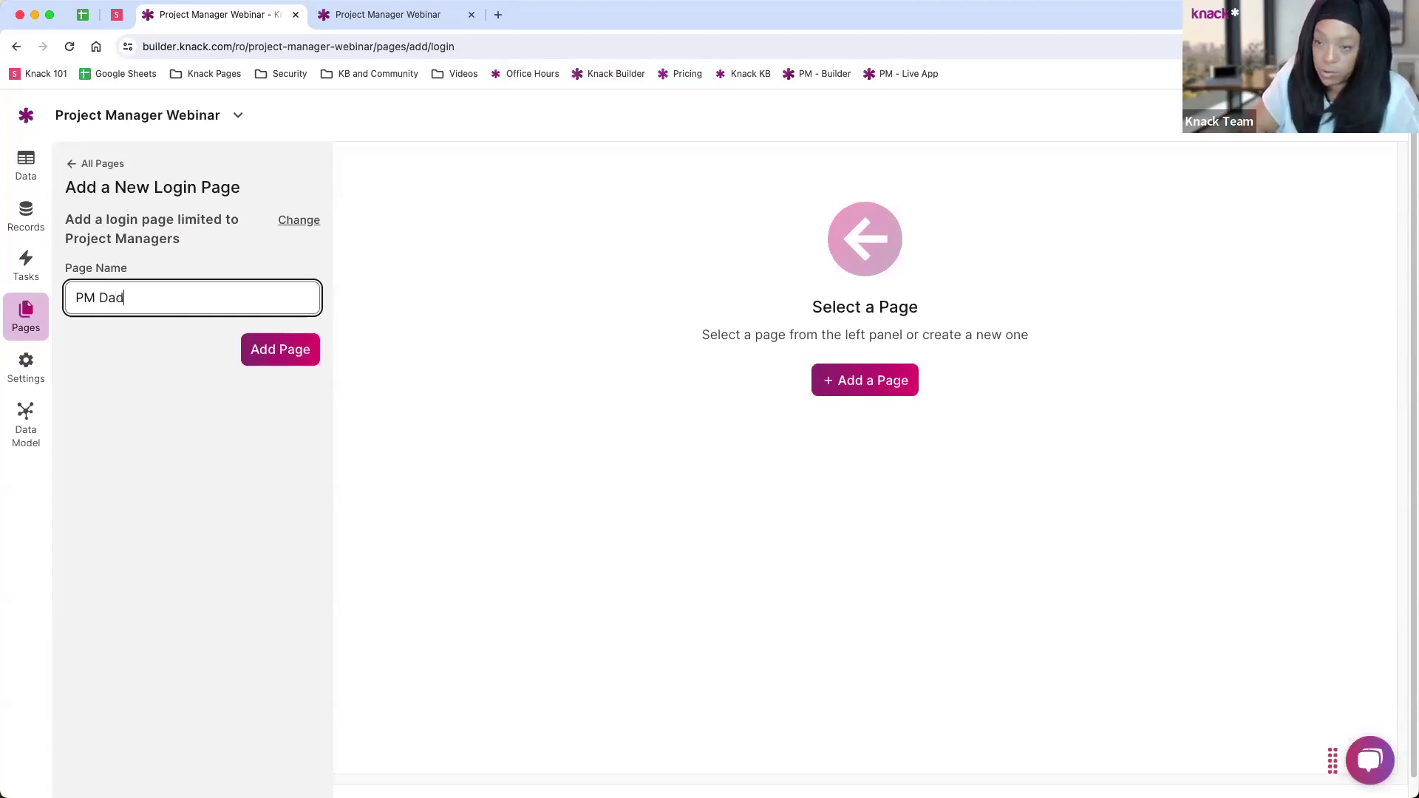
pyautogui.press('BackSpace')
pyautogui.write('s')
pyautogui.write('hboa')
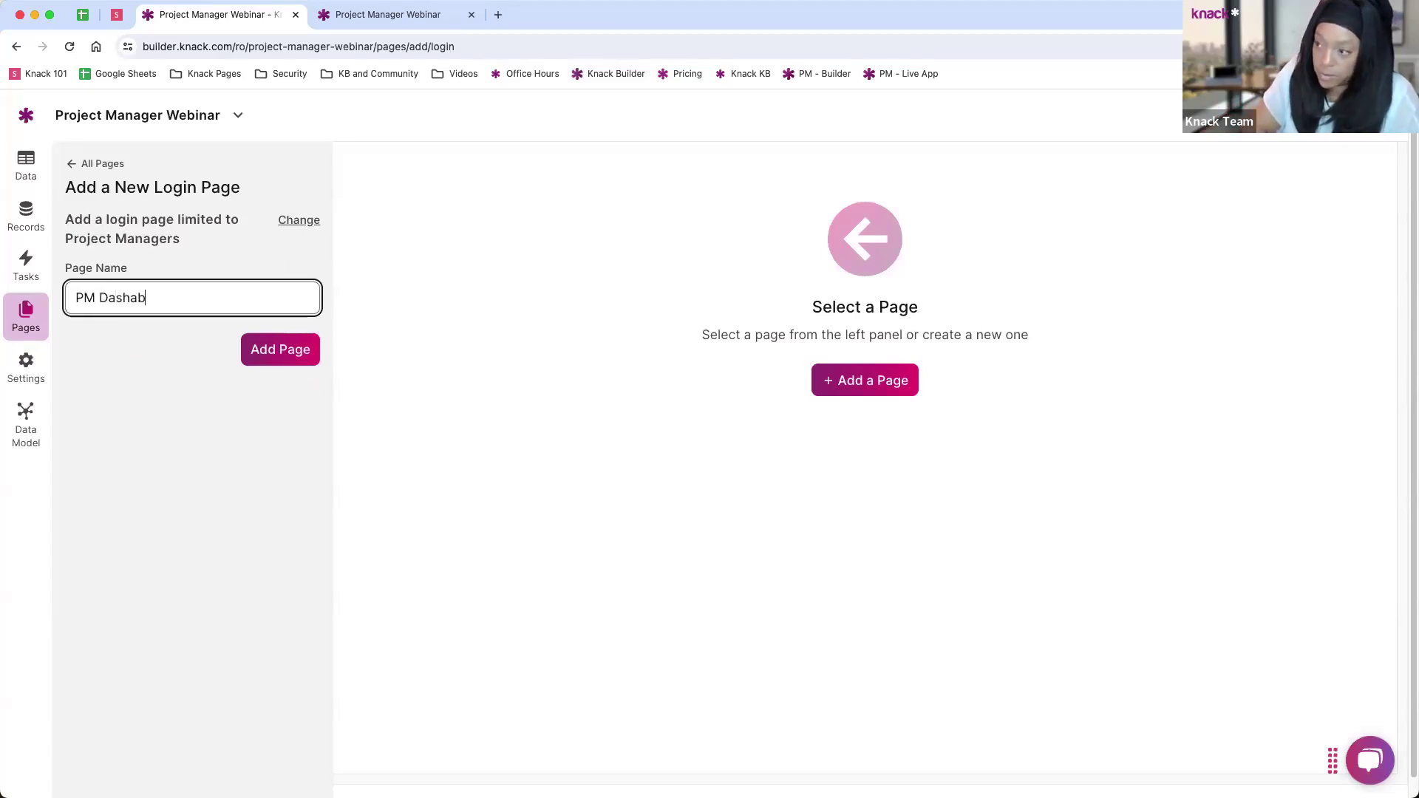
pyautogui.press('BackSpace')
pyautogui.press('BackSpace')
pyautogui.press('BackSpace')
pyautogui.write('board')
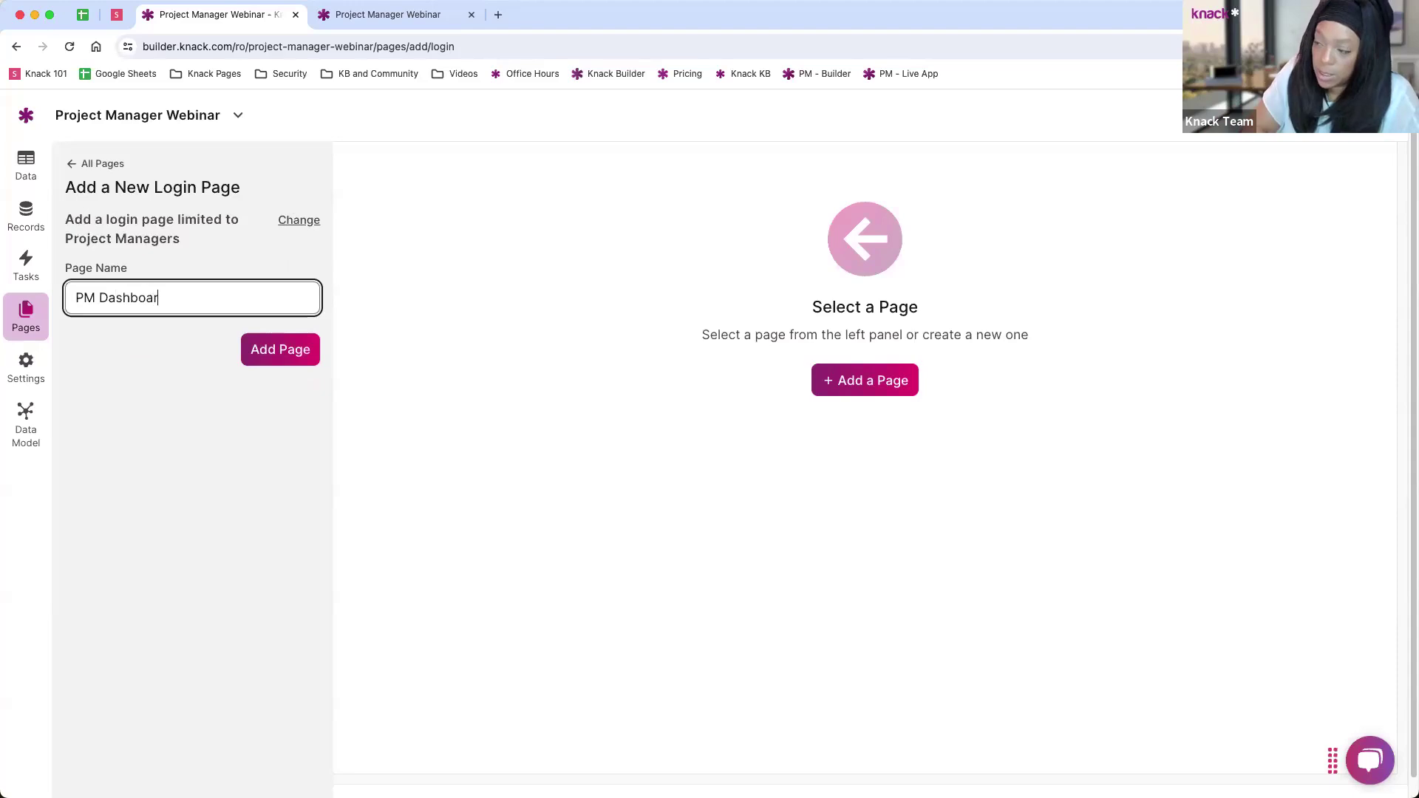
pyautogui.click(280, 355)
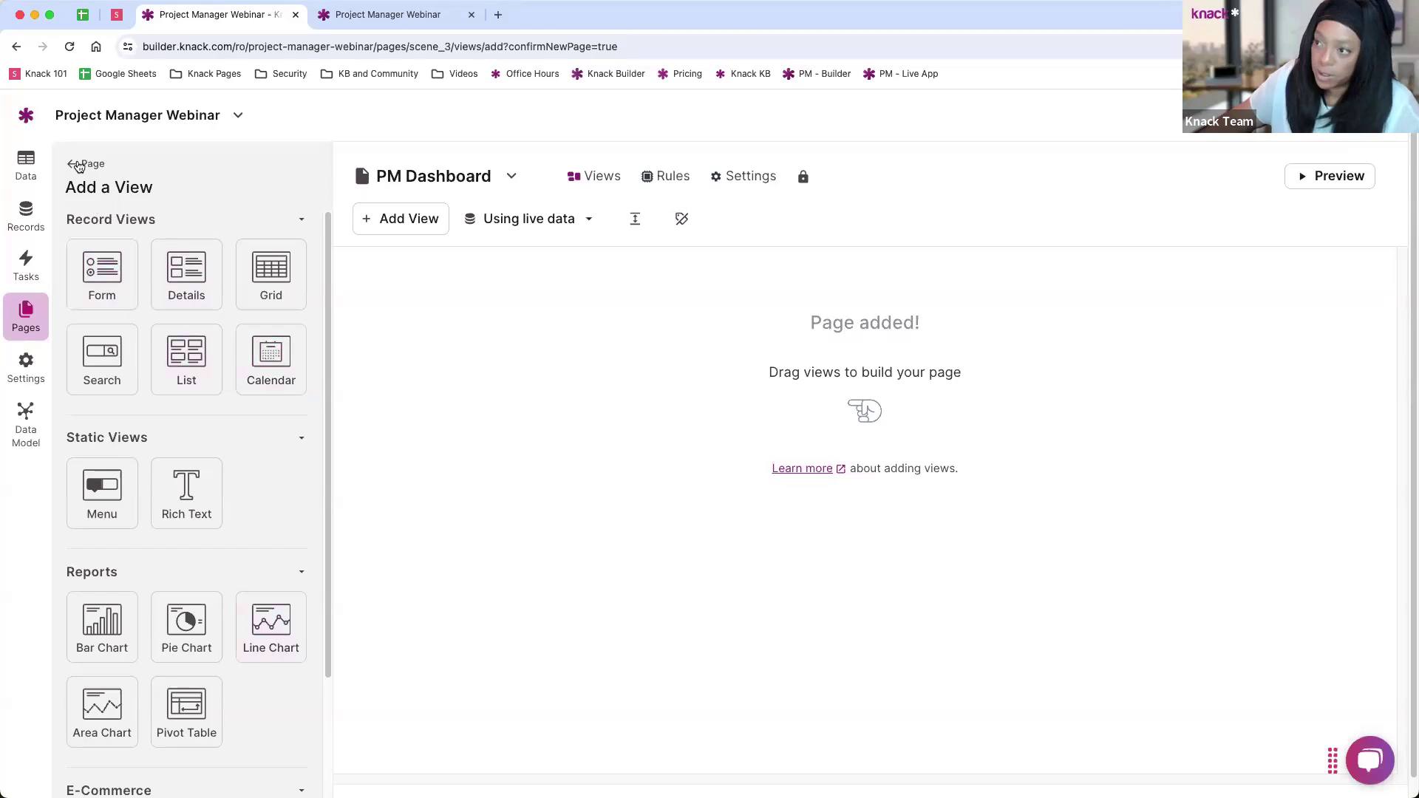
# Step: Open the PM Dashboard Login page's live preview in a fresh tab and reload it to show the login form
pyautogui.click(79, 166)
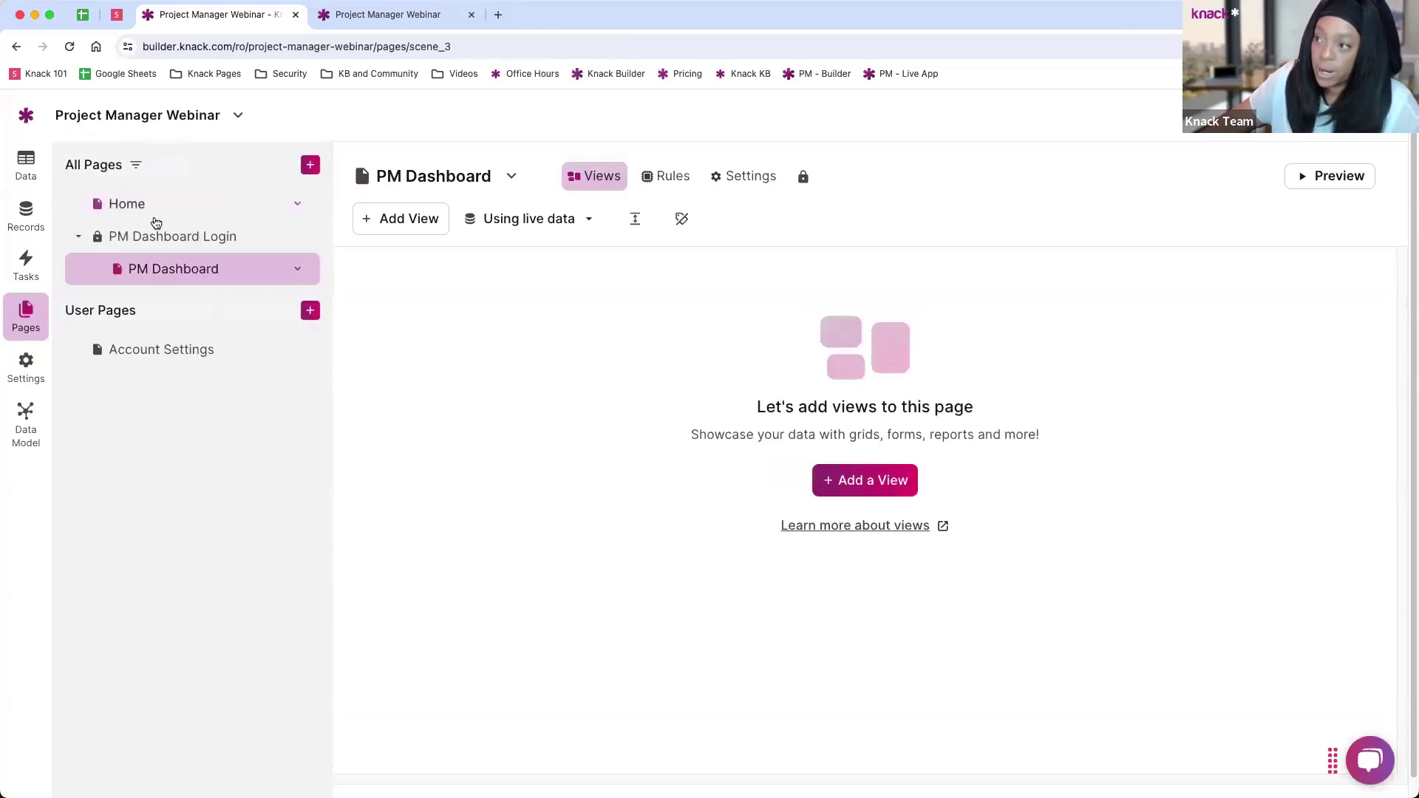
pyautogui.click(126, 204)
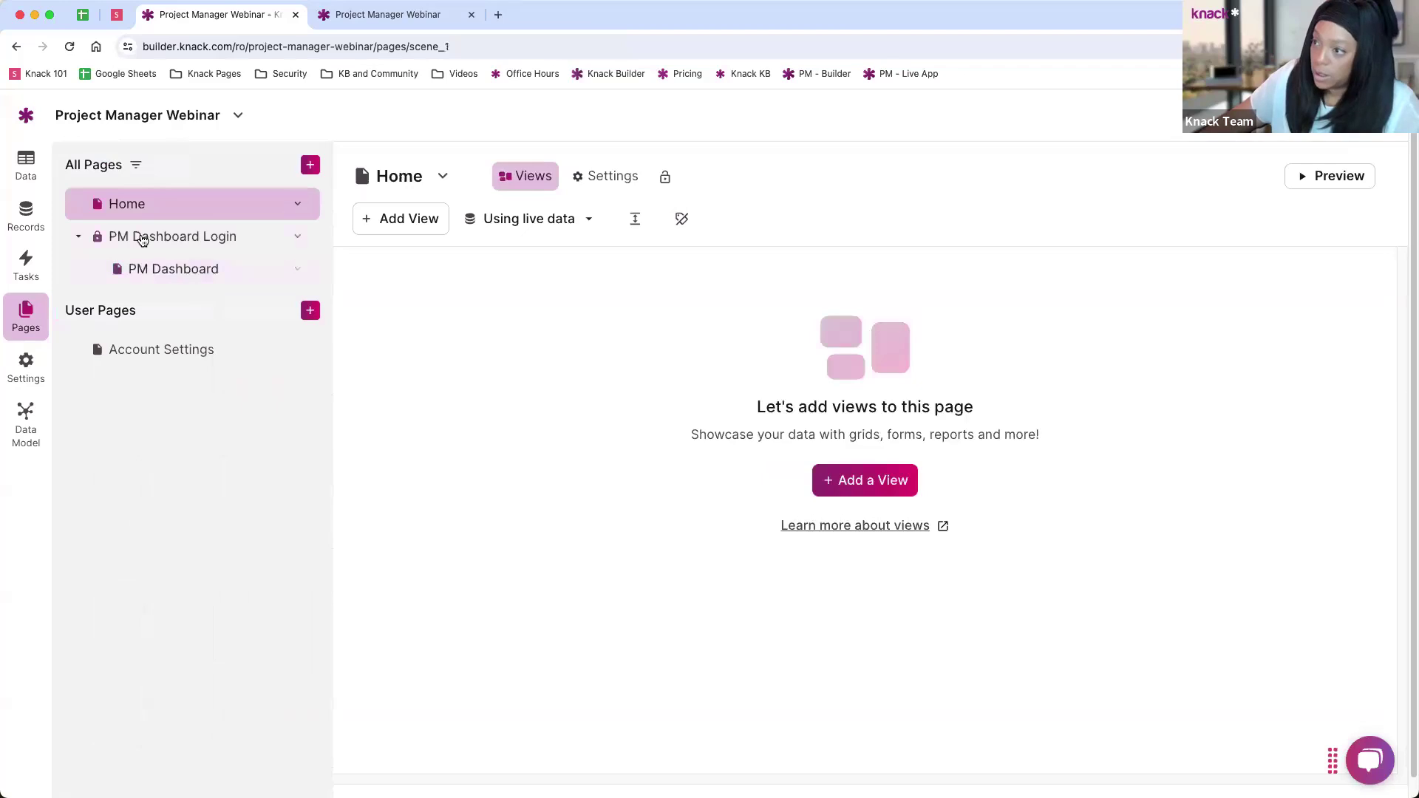
pyautogui.click(142, 238)
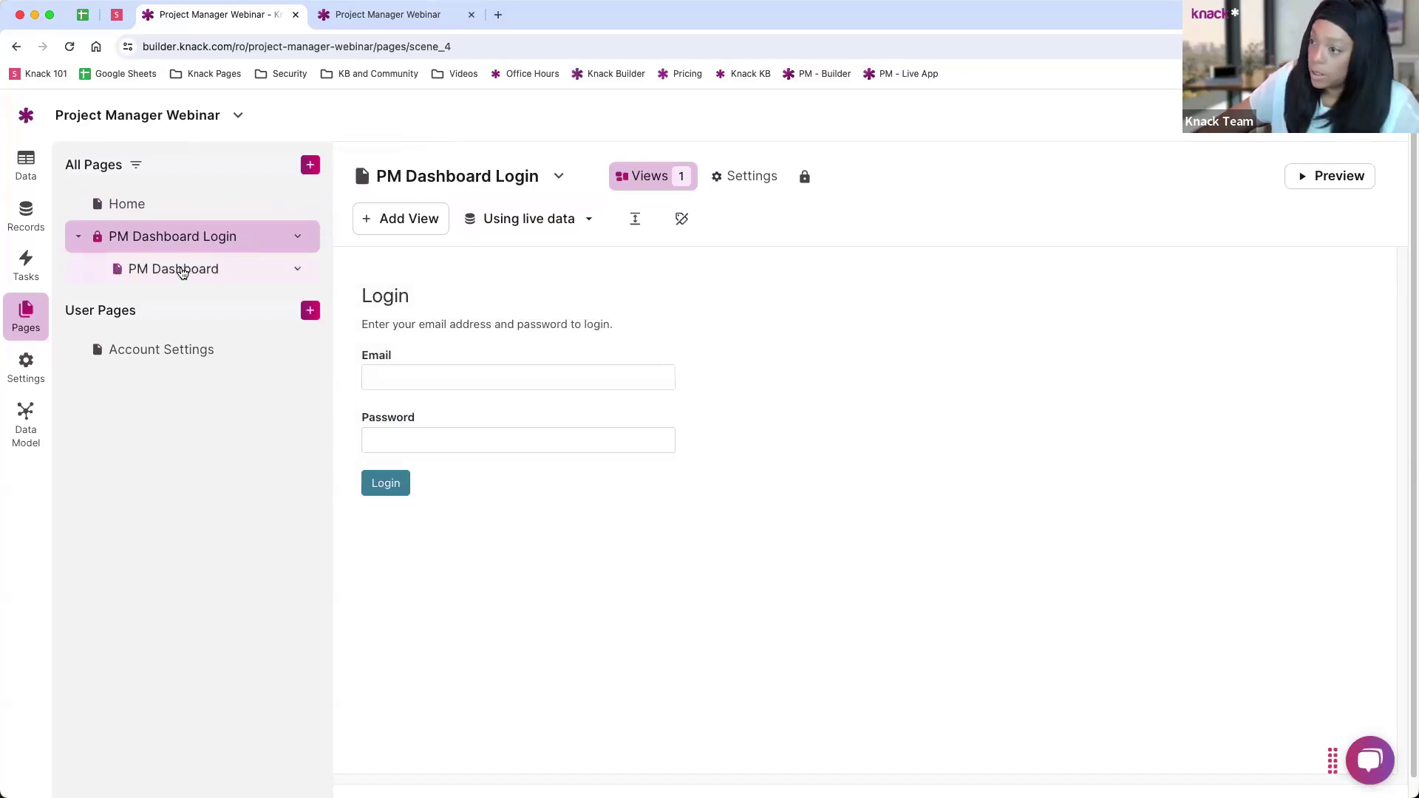
pyautogui.click(183, 270)
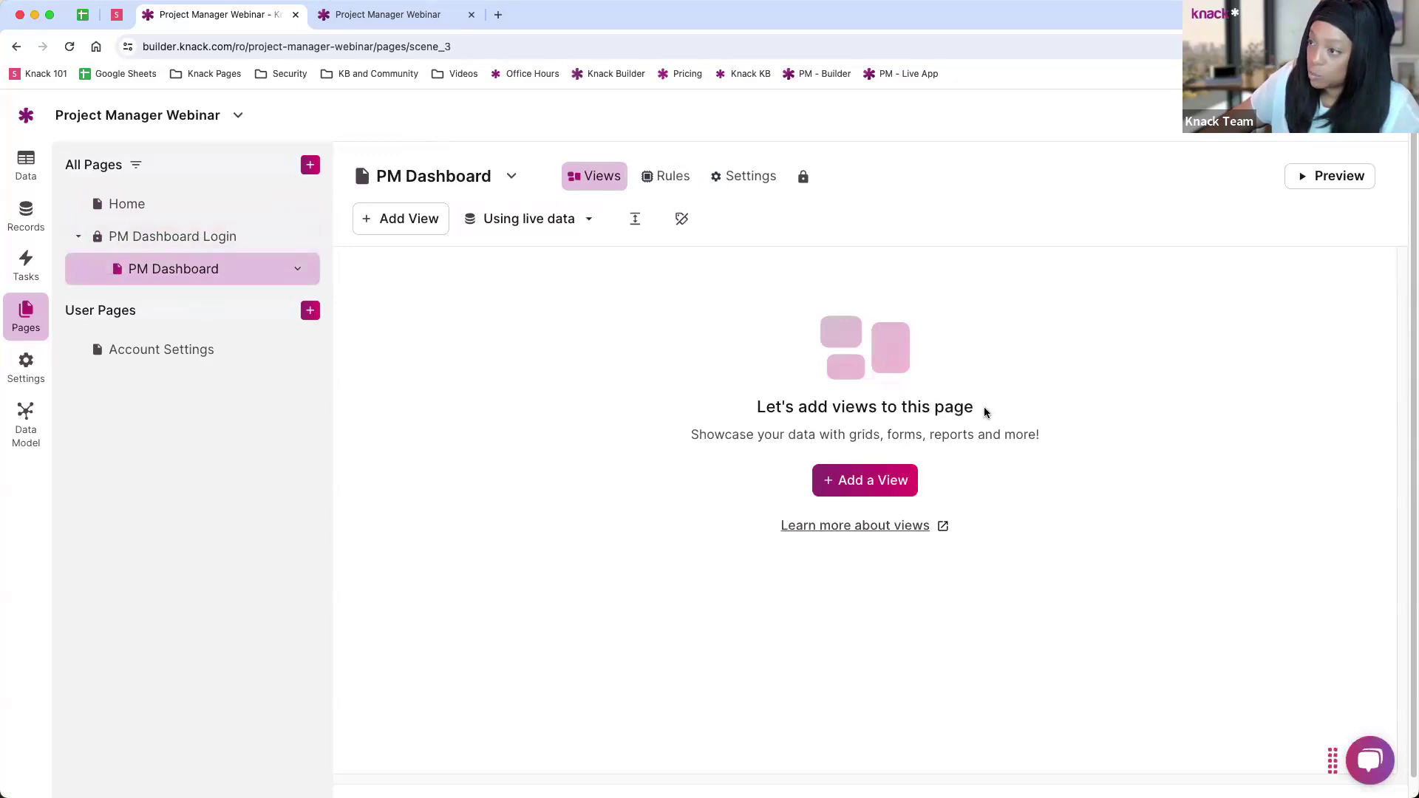
pyautogui.click(126, 204)
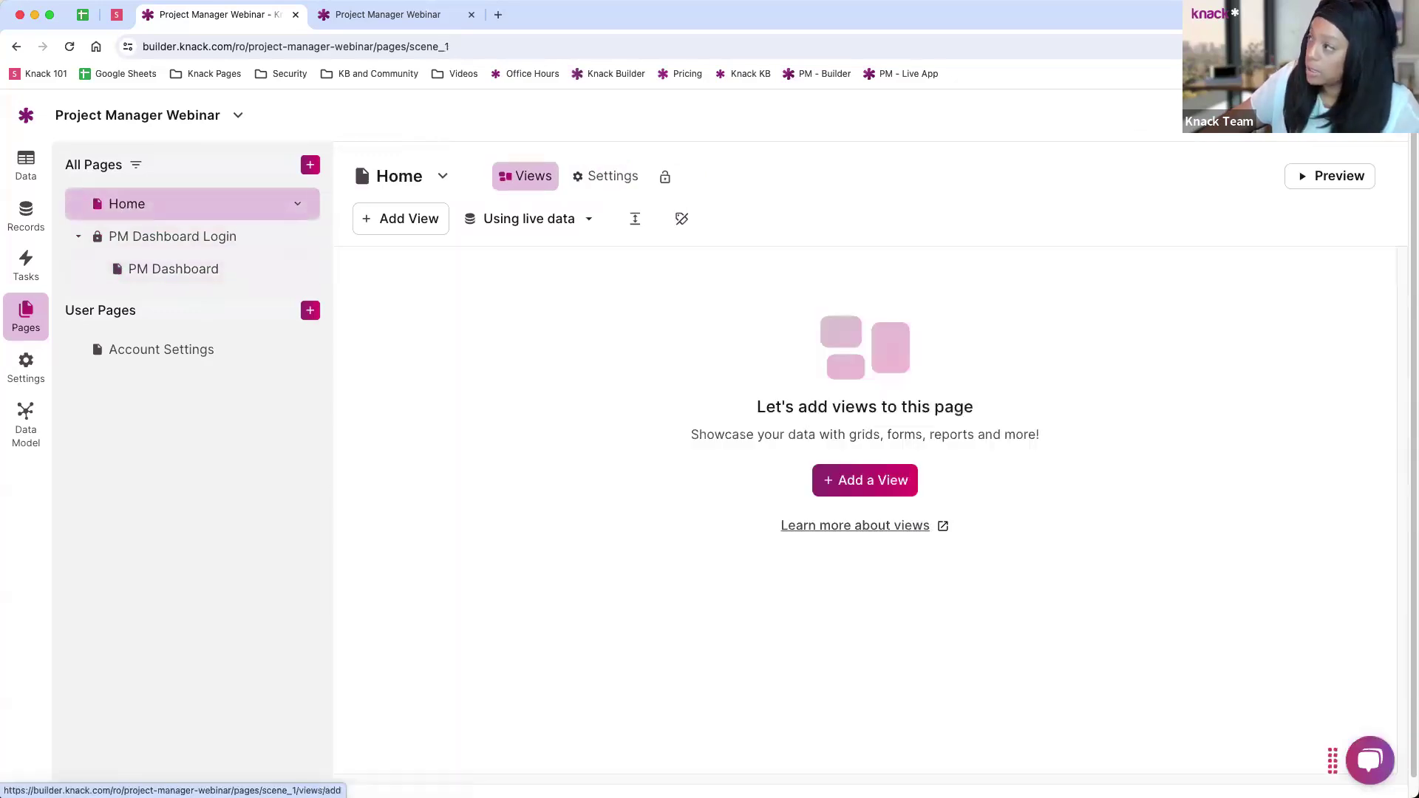
pyautogui.click(1329, 176)
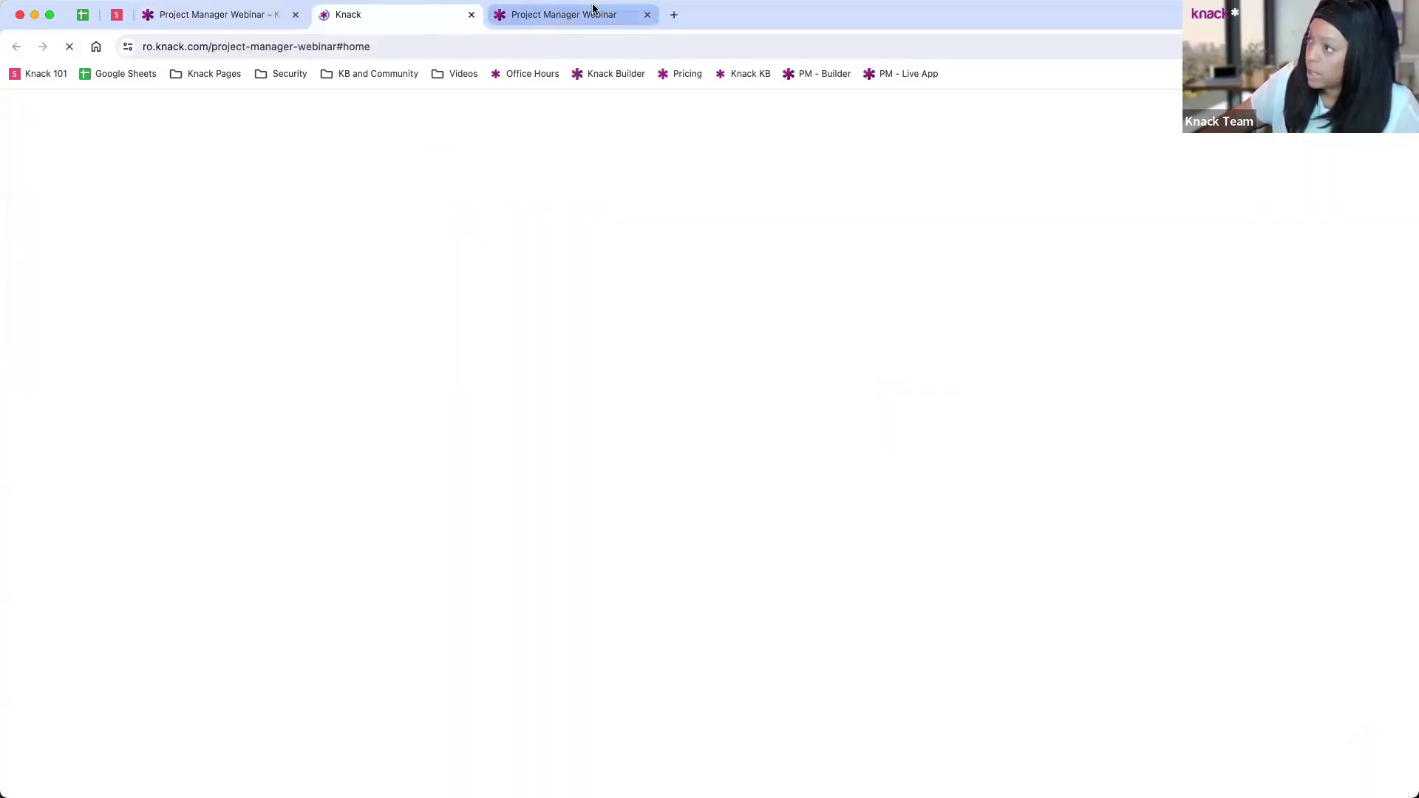
pyautogui.click(641, 14)
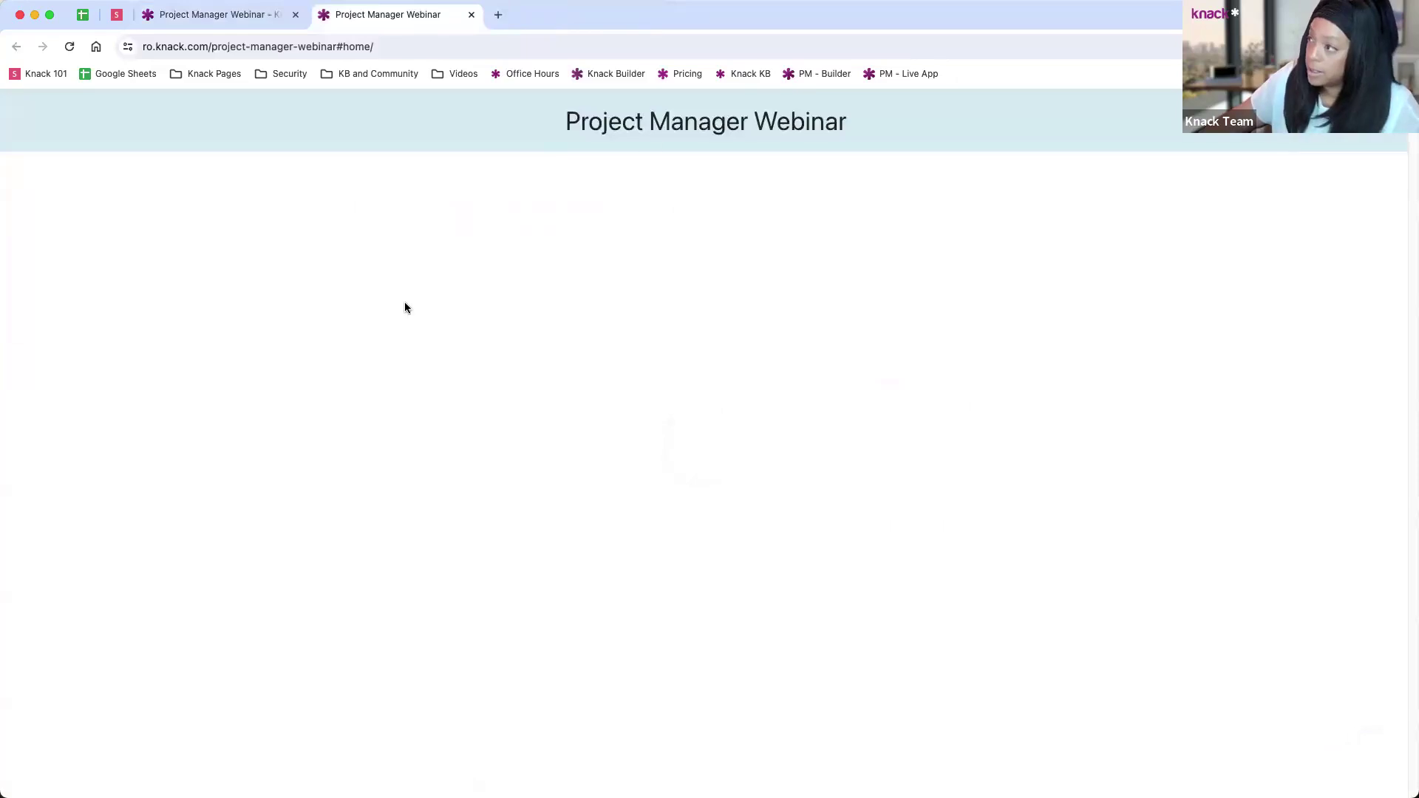
pyautogui.click(208, 16)
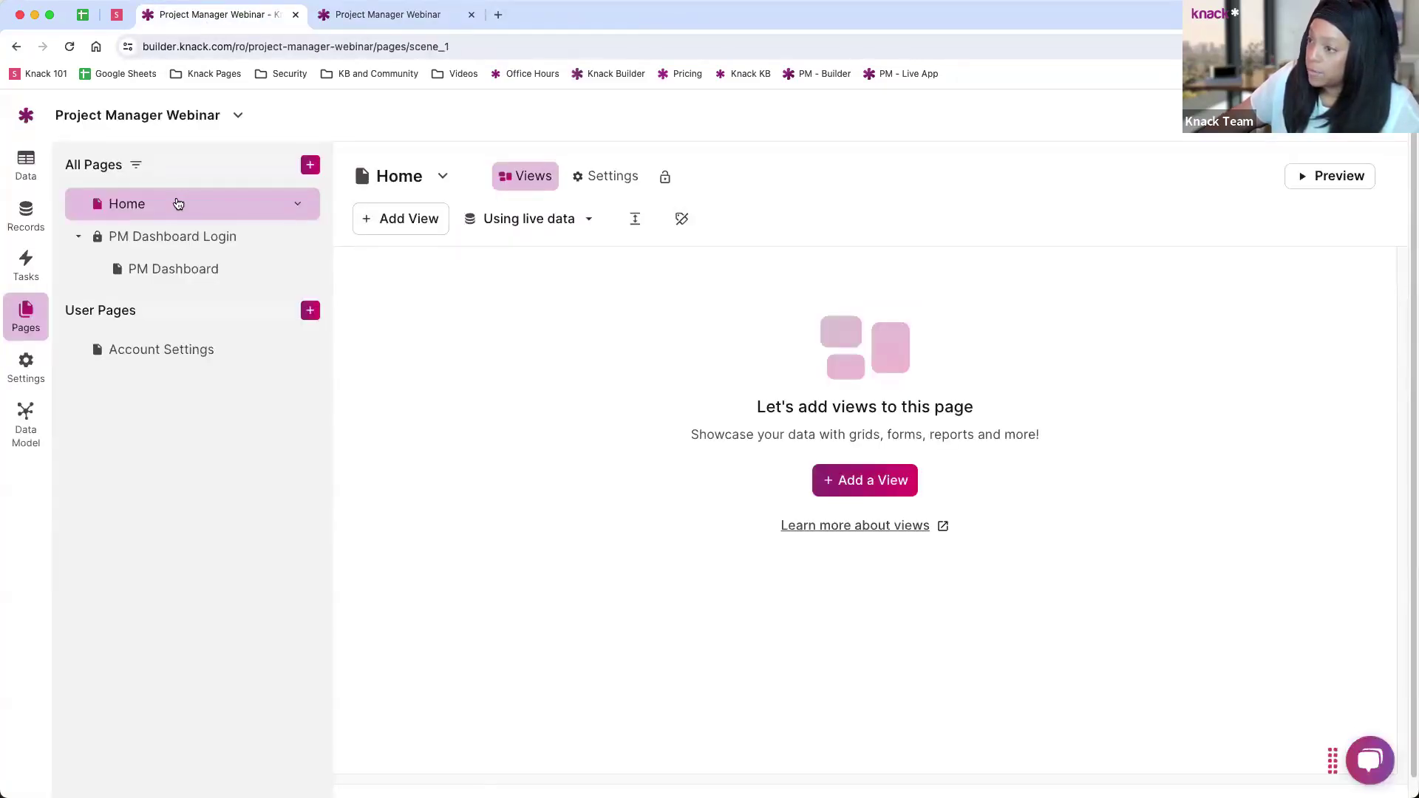
pyautogui.click(160, 239)
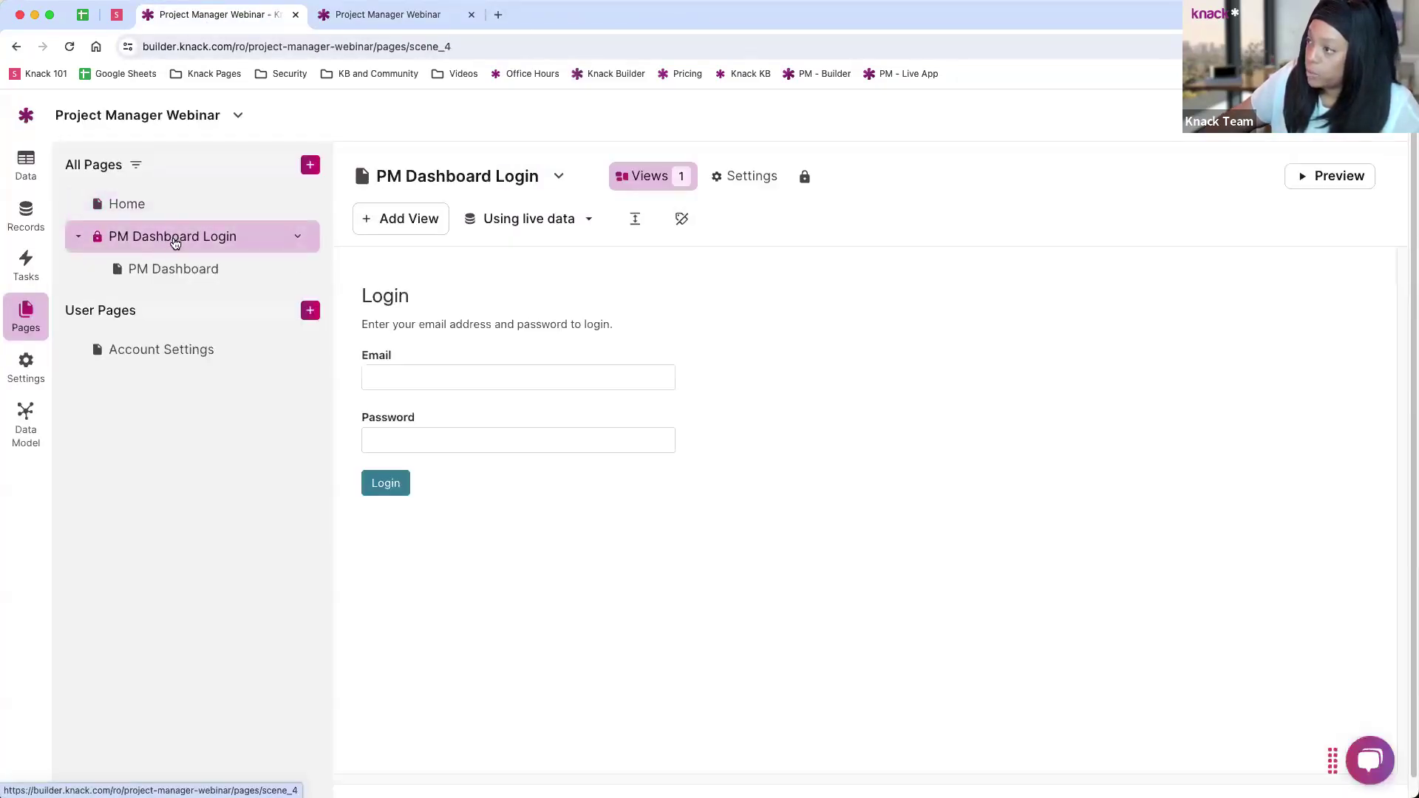
pyautogui.click(1331, 176)
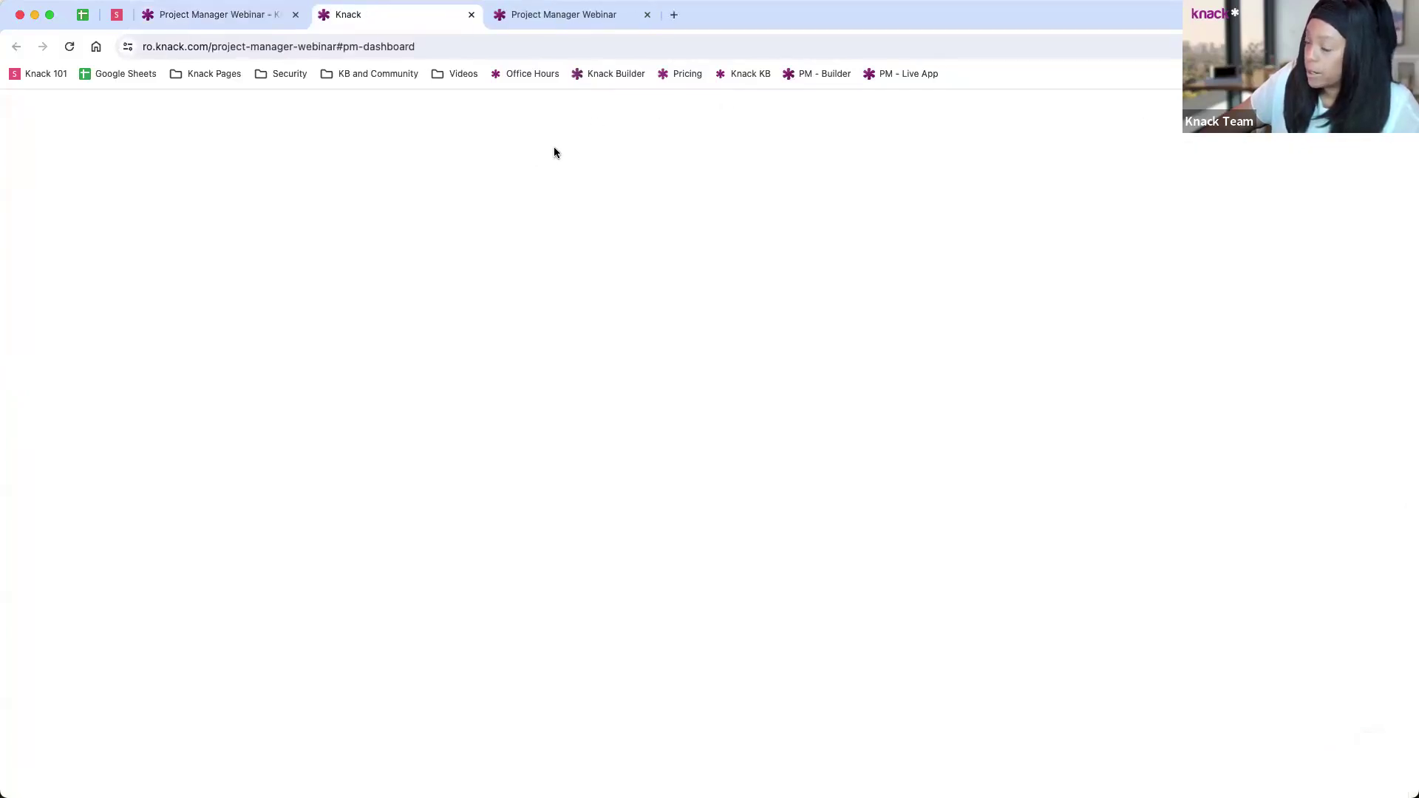
pyautogui.click(71, 47)
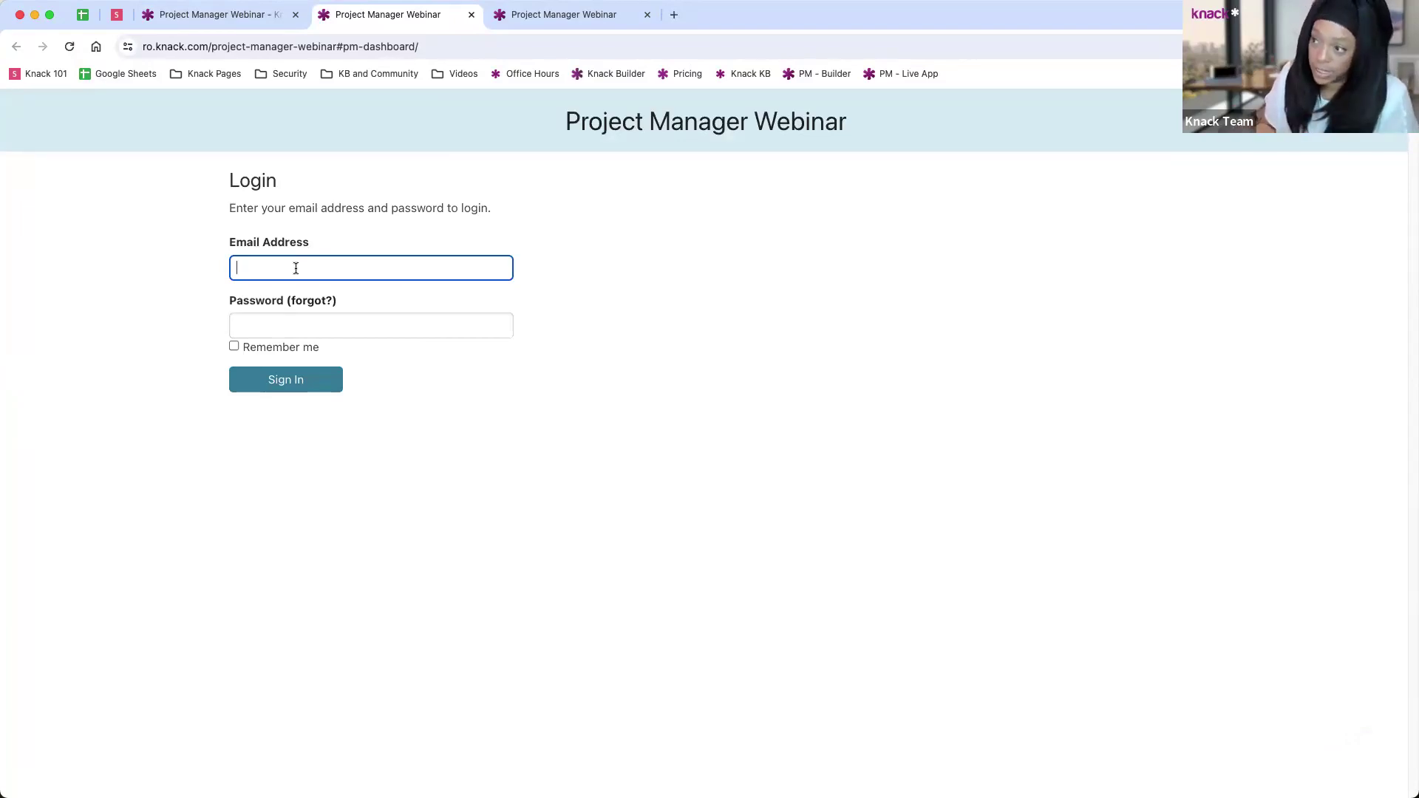
# Step: Sign in with the project manager's email and password, then visit Home and PM Dashboard
pyautogui.write('ma')
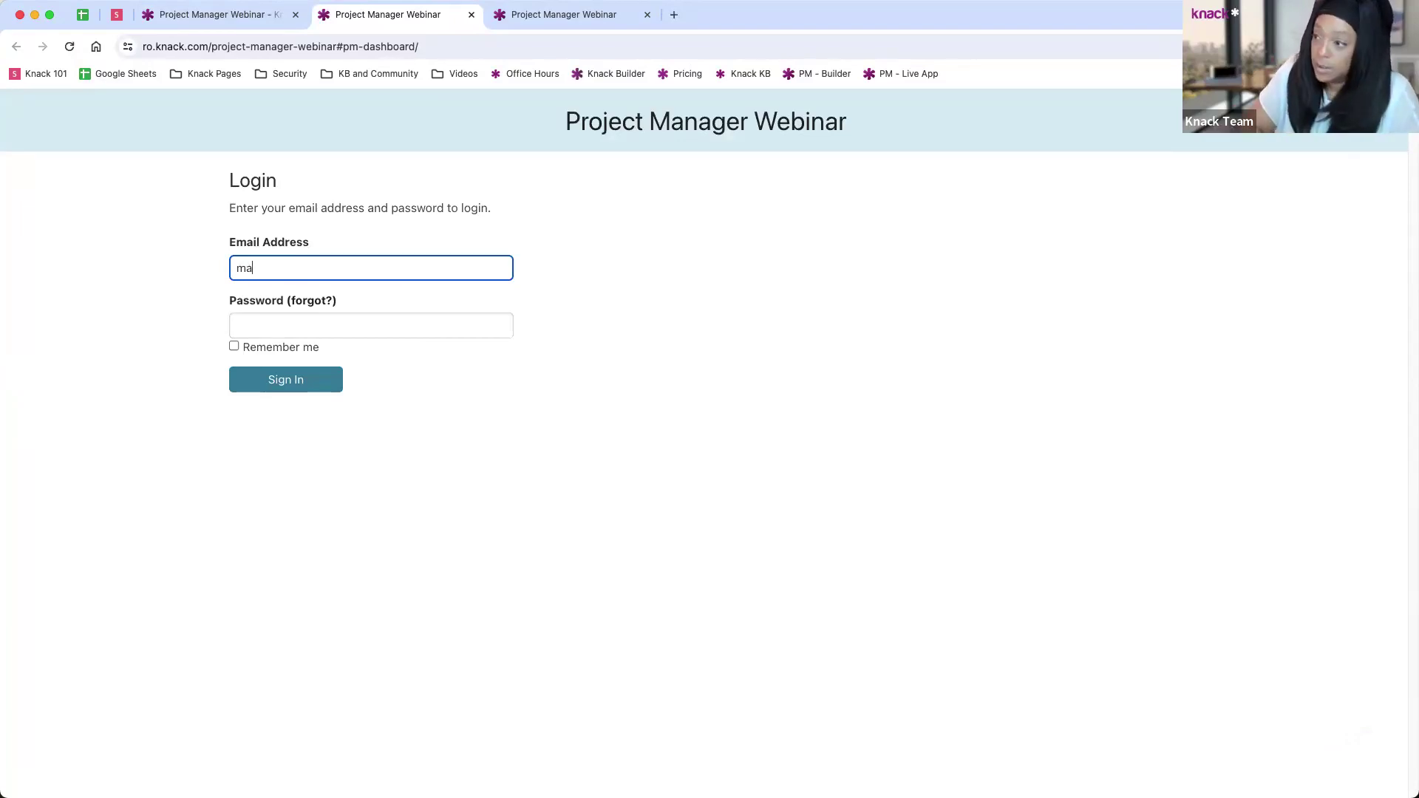
pyautogui.write('nager')
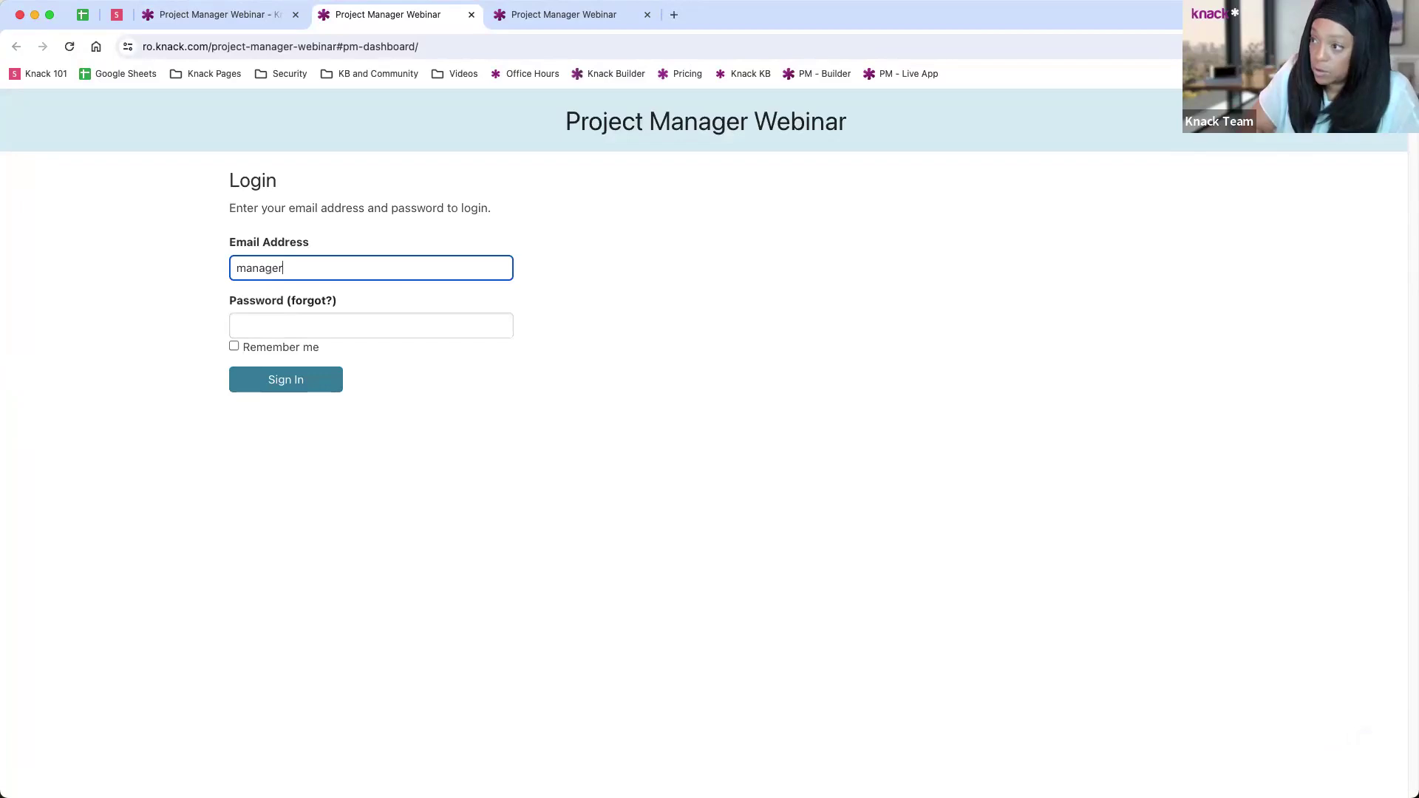
pyautogui.write('@test.com')
pyautogui.press('Tab')
pyautogui.write('test')
pyautogui.click(290, 381)
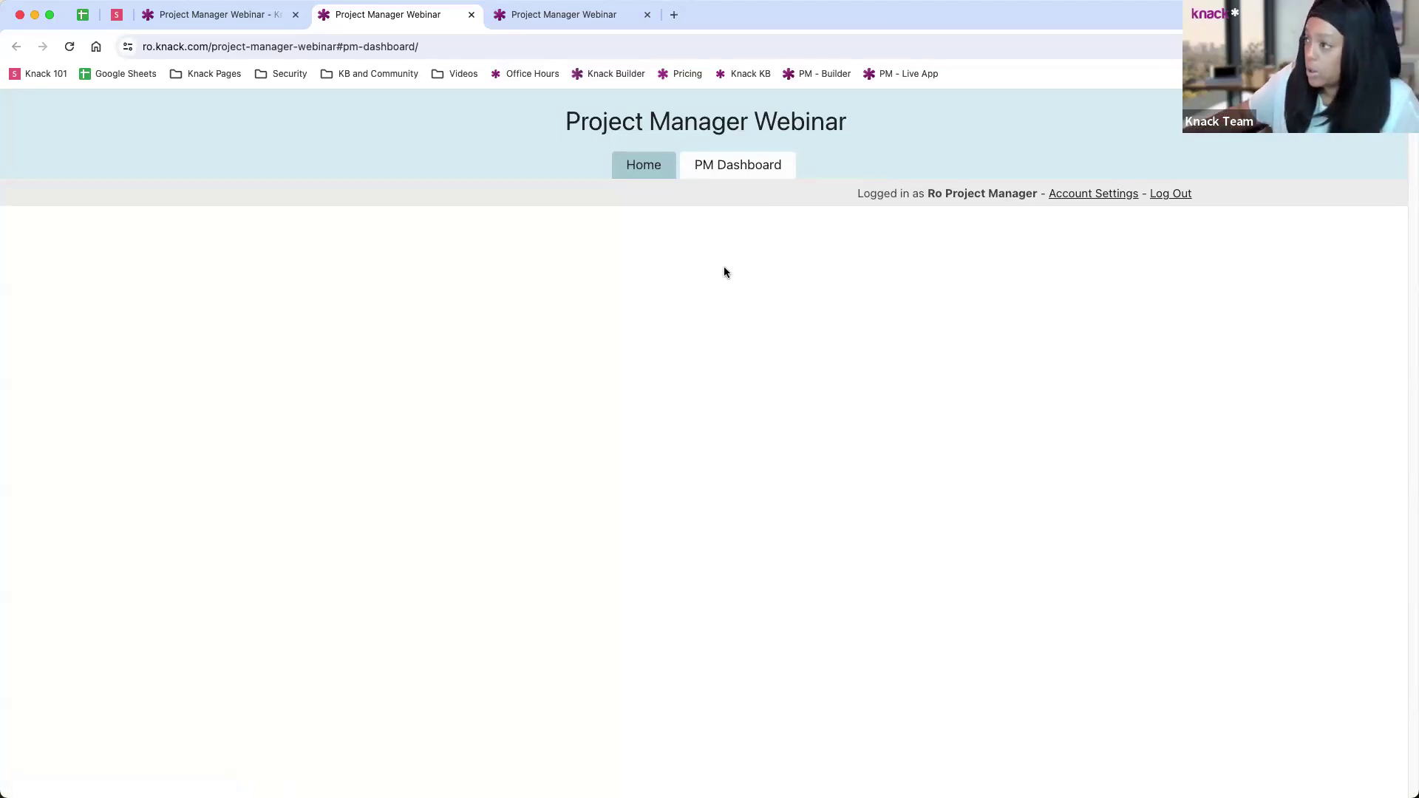
pyautogui.click(633, 172)
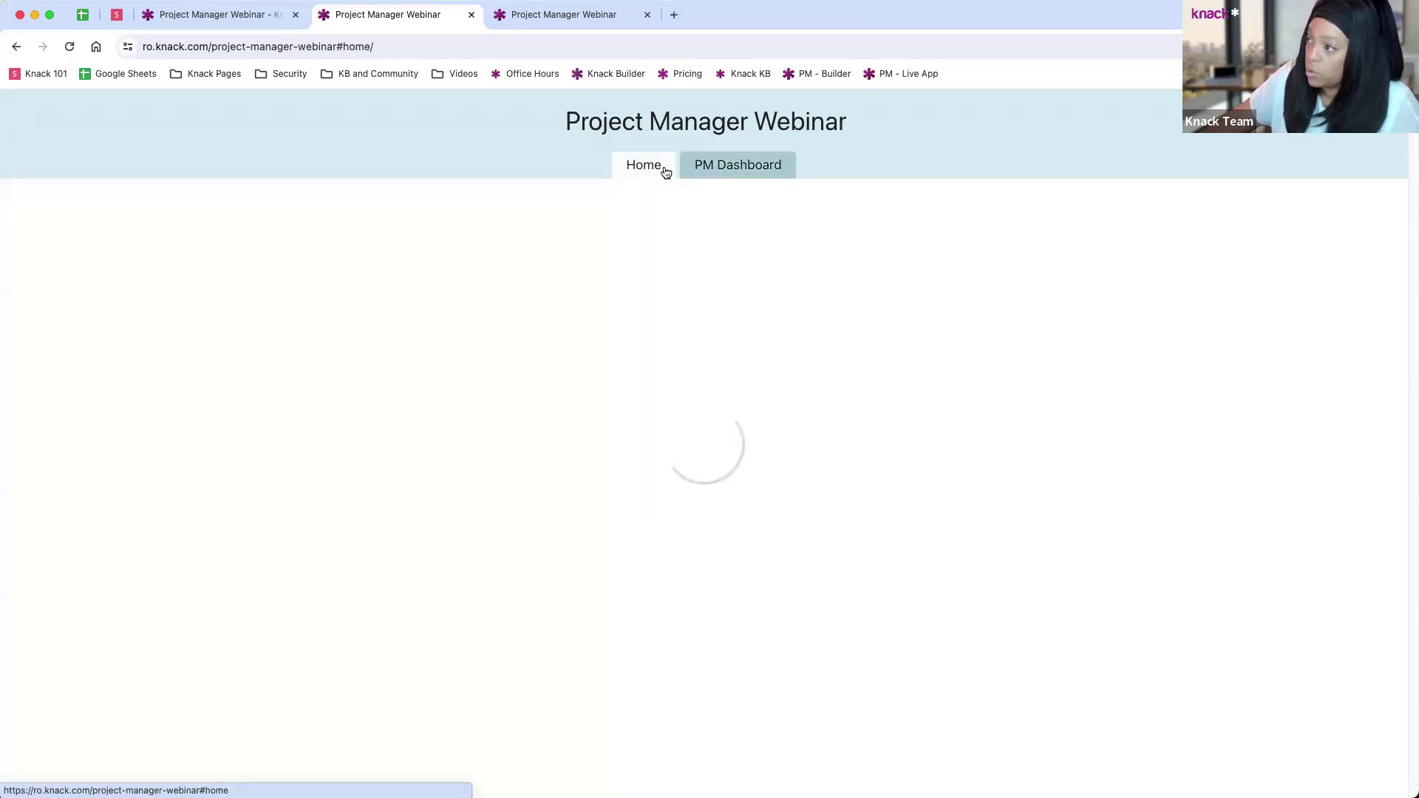
pyautogui.click(757, 171)
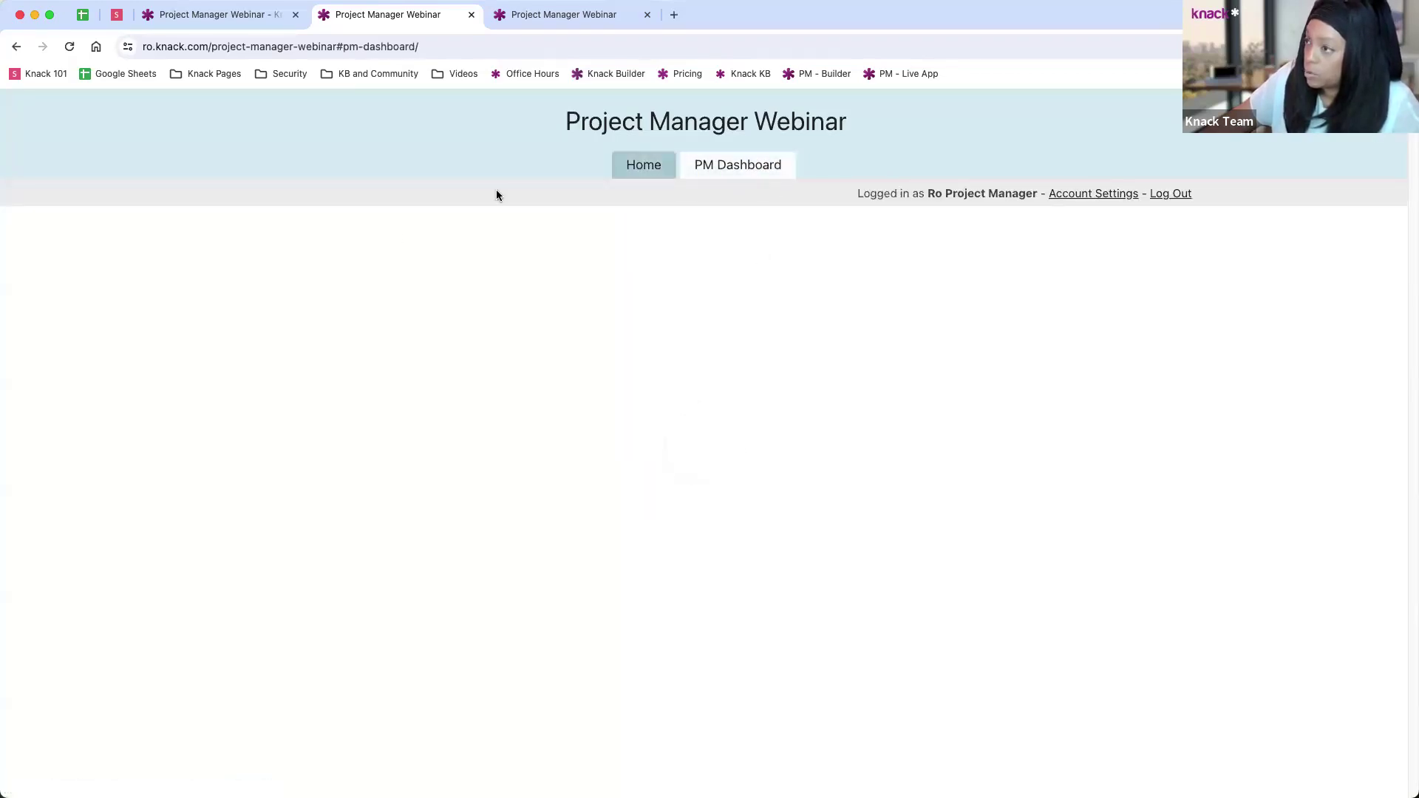
# Step: Close both live-app tabs and open PM Dashboard under PM Dashboard Login in the builder's Pages list
pyautogui.click(237, 14)
pyautogui.click(472, 14)
pyautogui.click(478, 15)
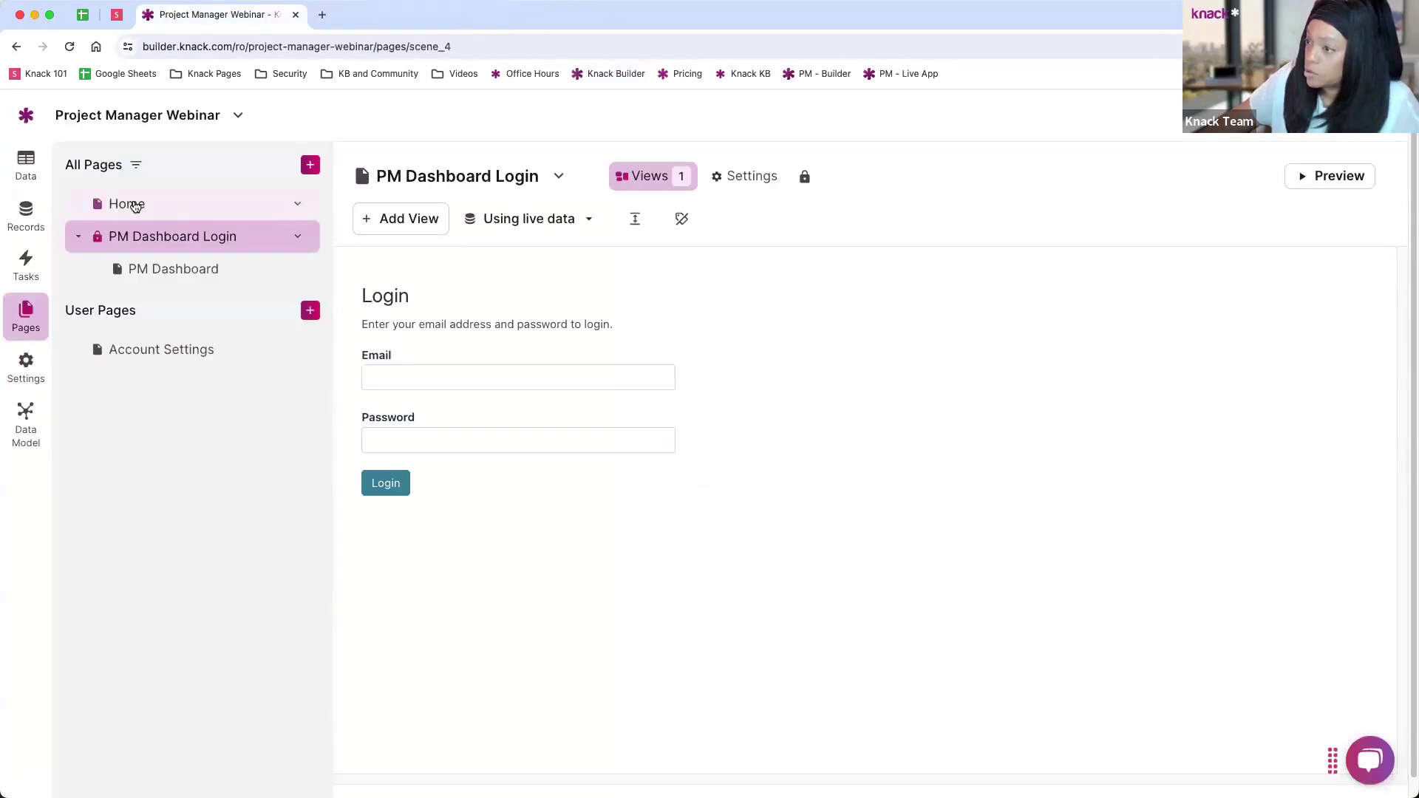
pyautogui.click(133, 205)
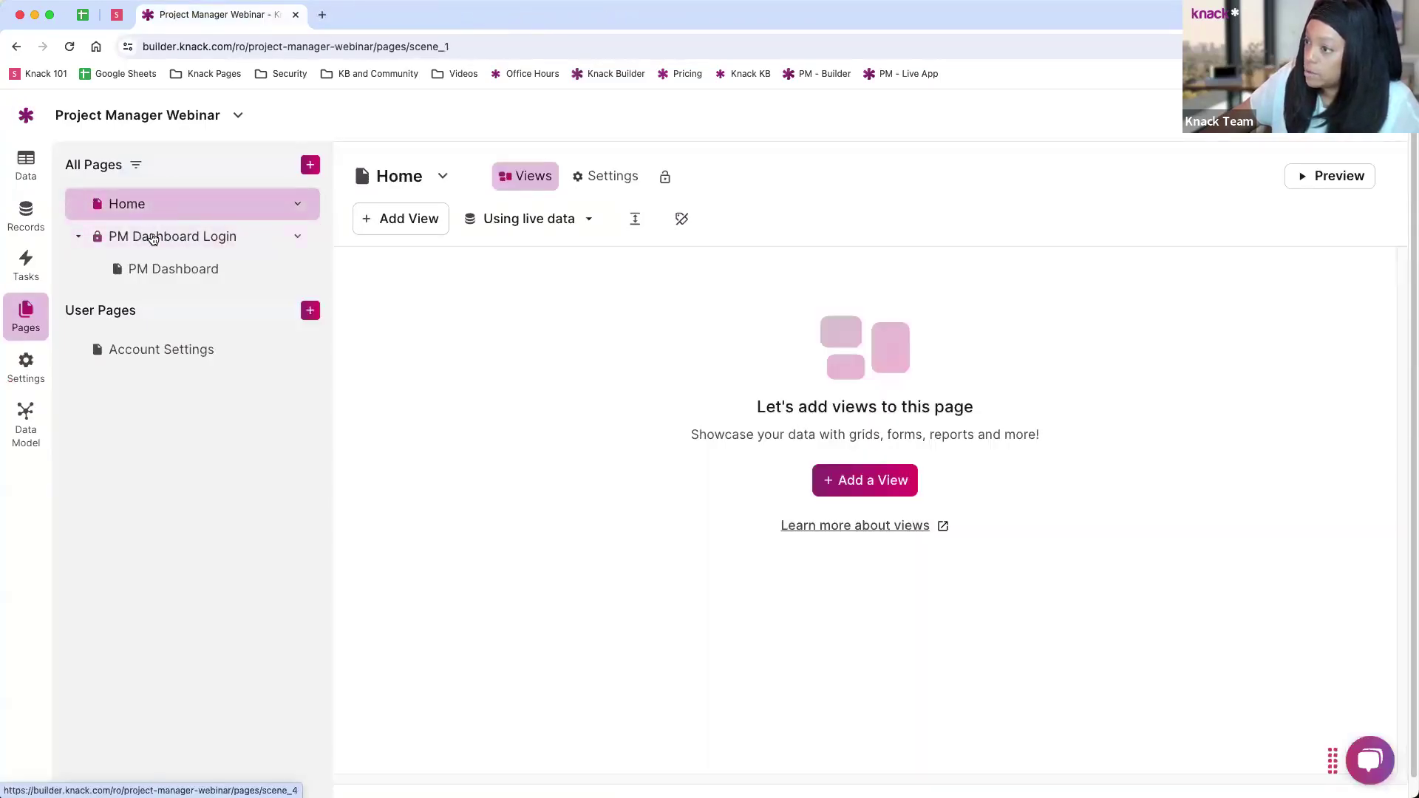
pyautogui.click(150, 238)
pyautogui.click(183, 271)
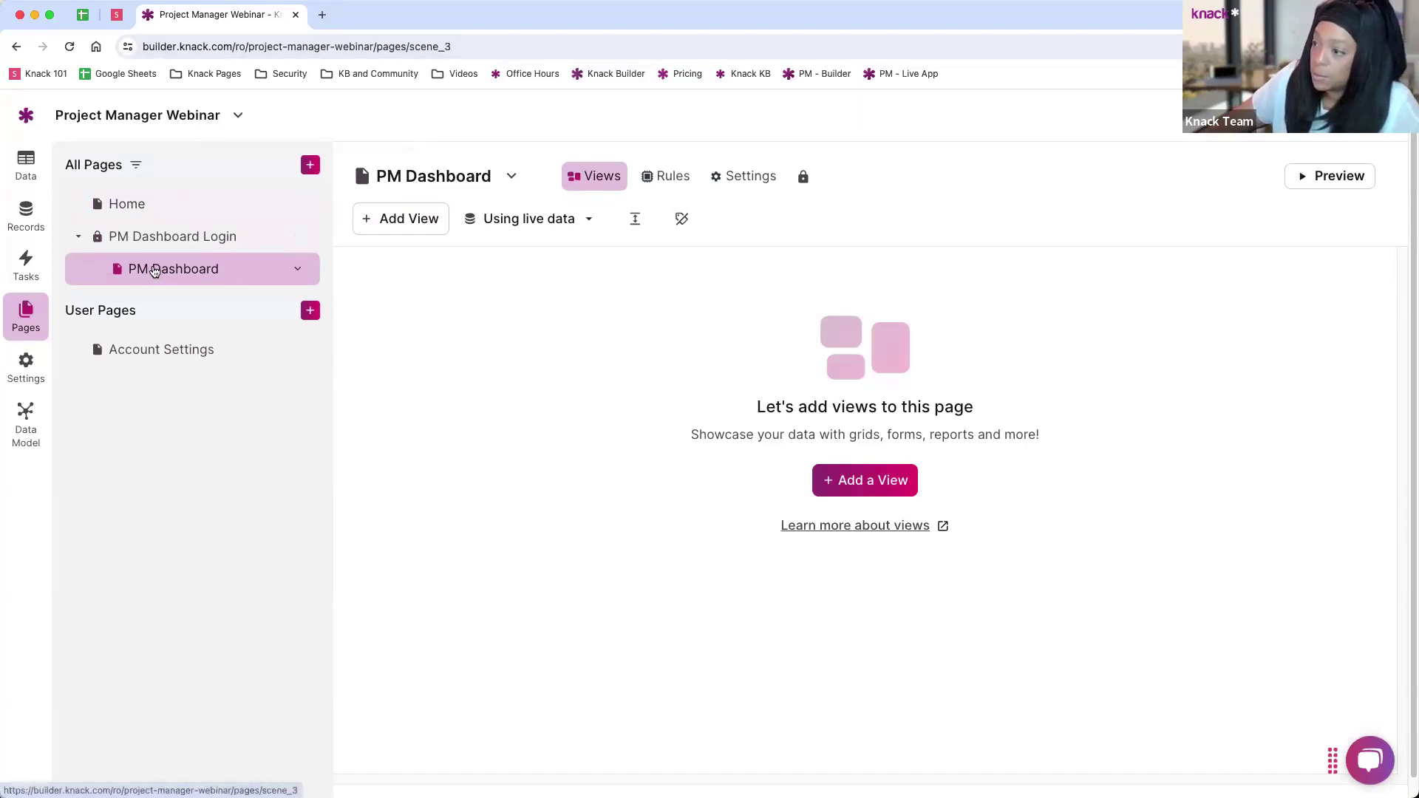
pyautogui.click(144, 252)
pyautogui.click(156, 270)
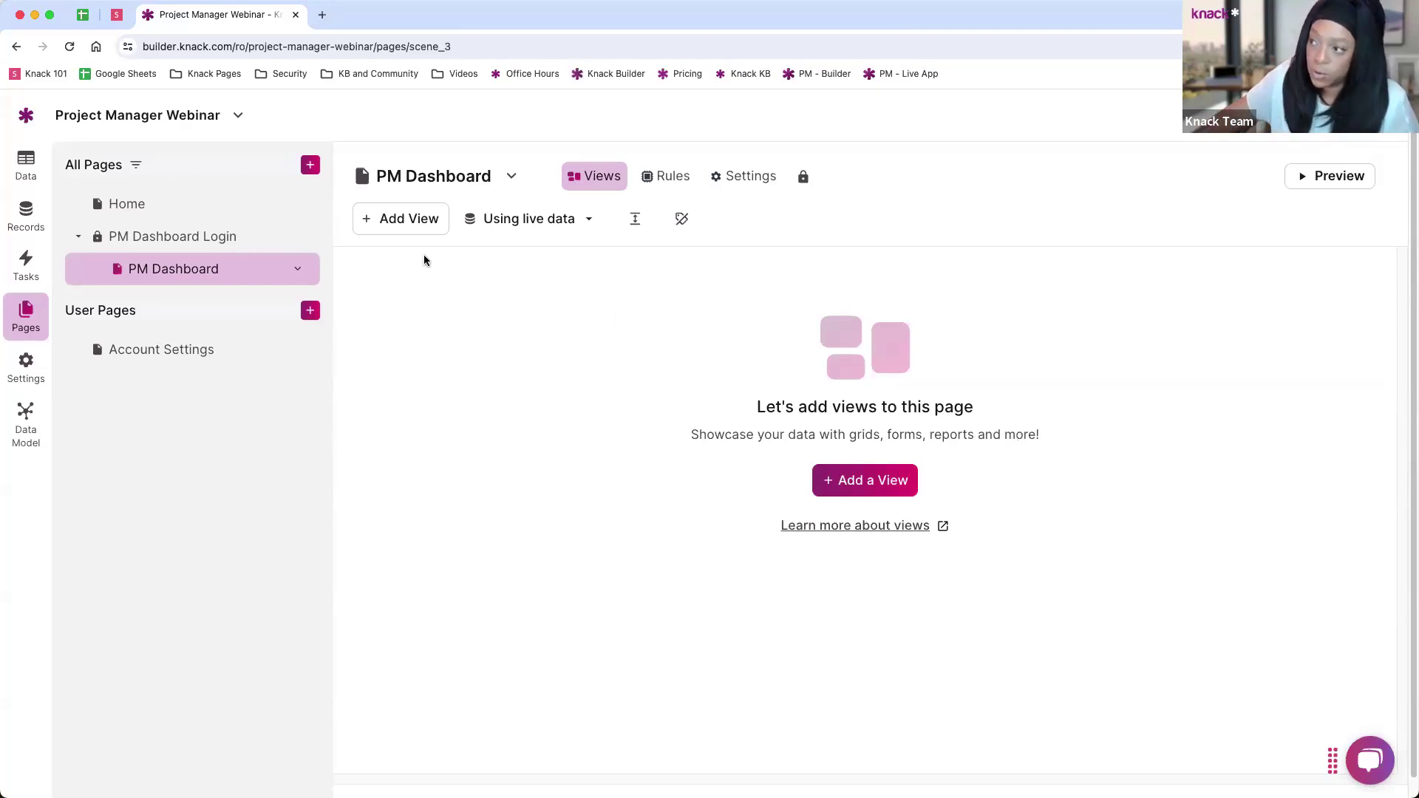
# Step: Add a Grid view of Projects connected to the logged-in Project Manager
pyautogui.click(410, 226)
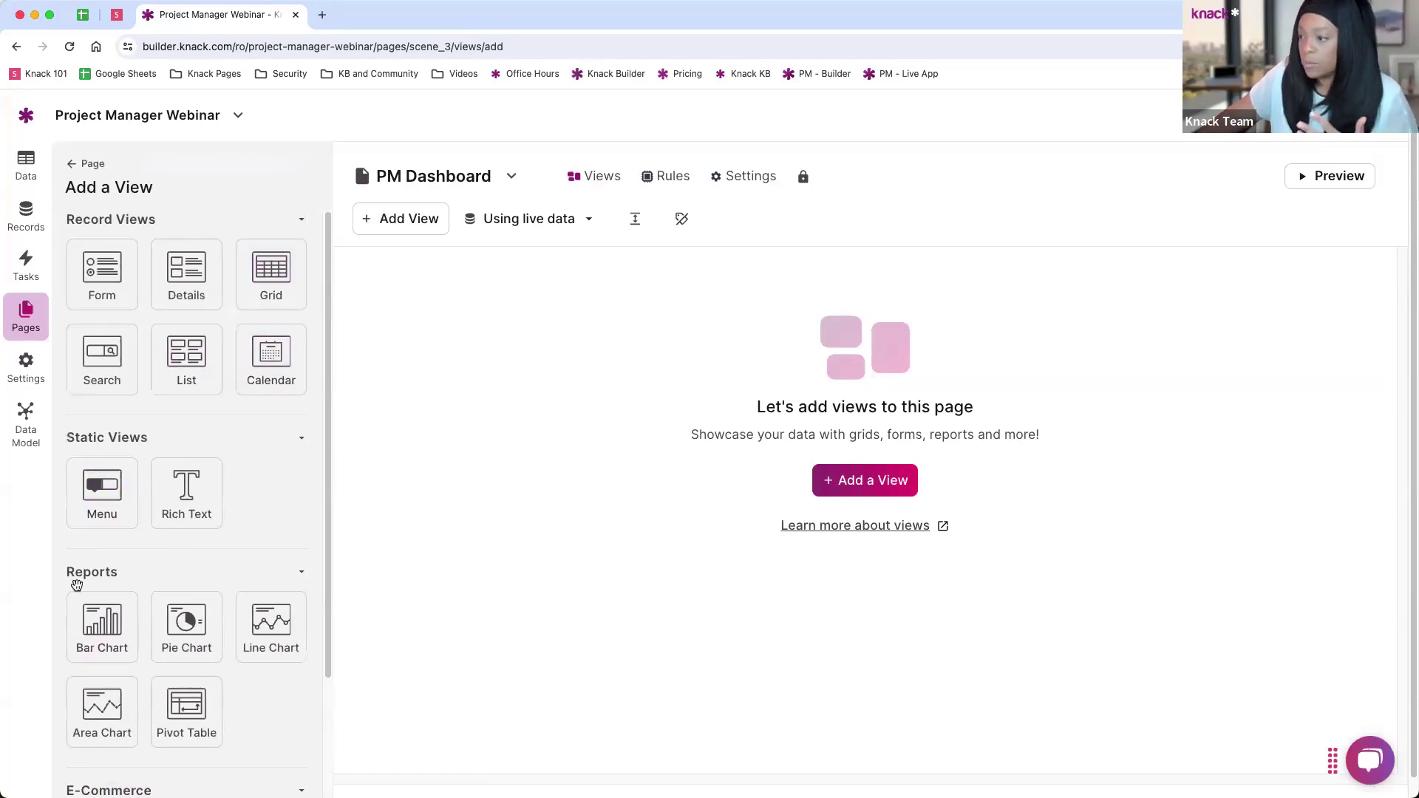
pyautogui.scroll(-3, 180, 613)
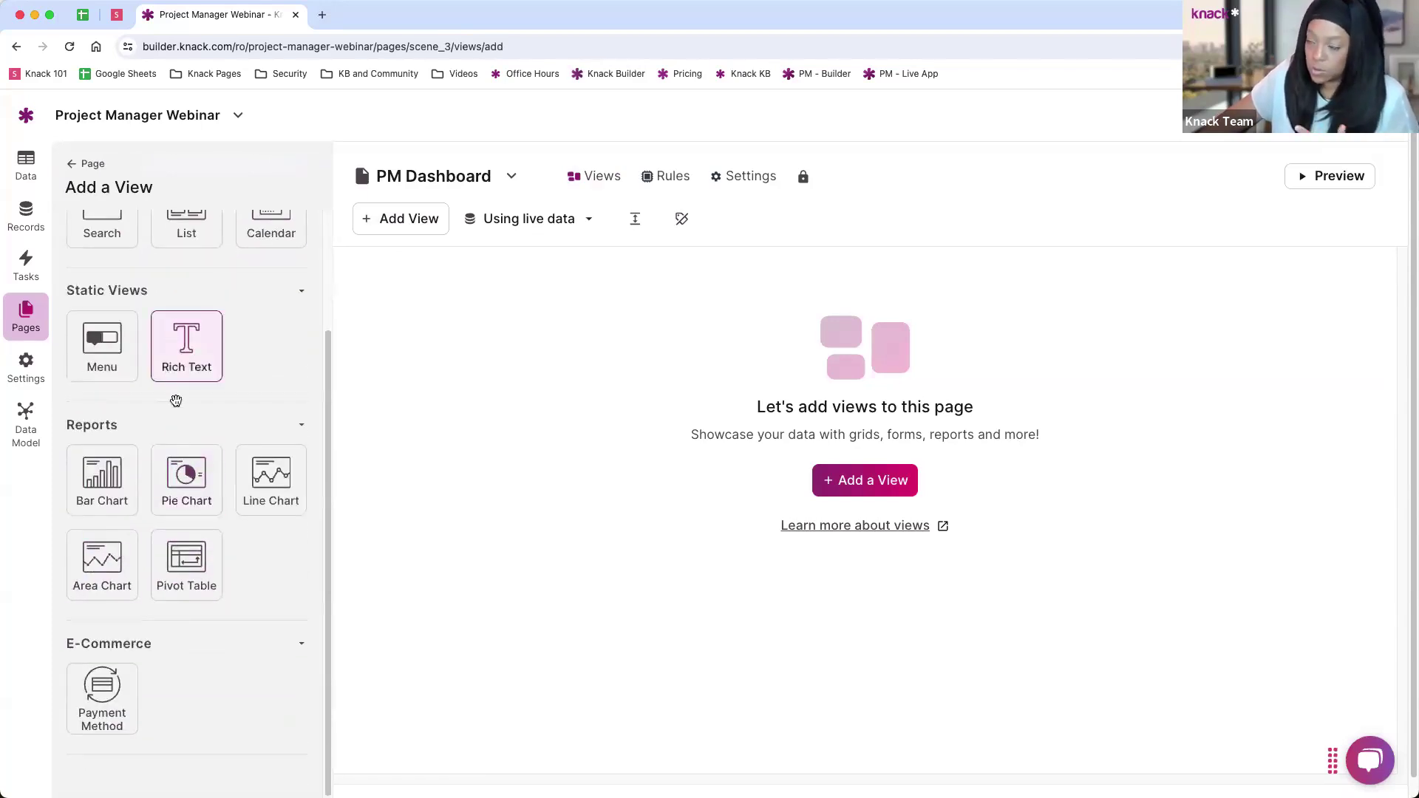
pyautogui.scroll(3, 167, 534)
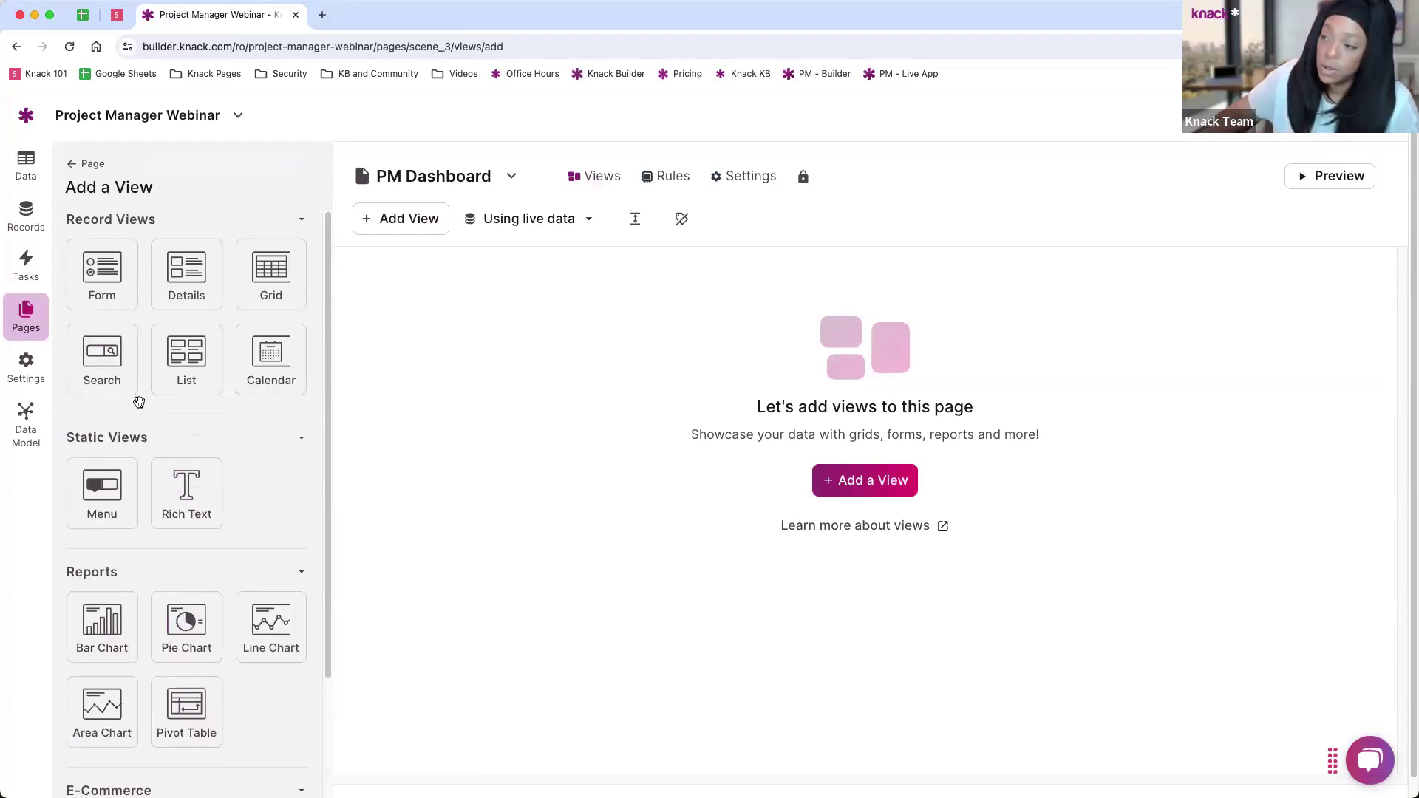
pyautogui.click(271, 283)
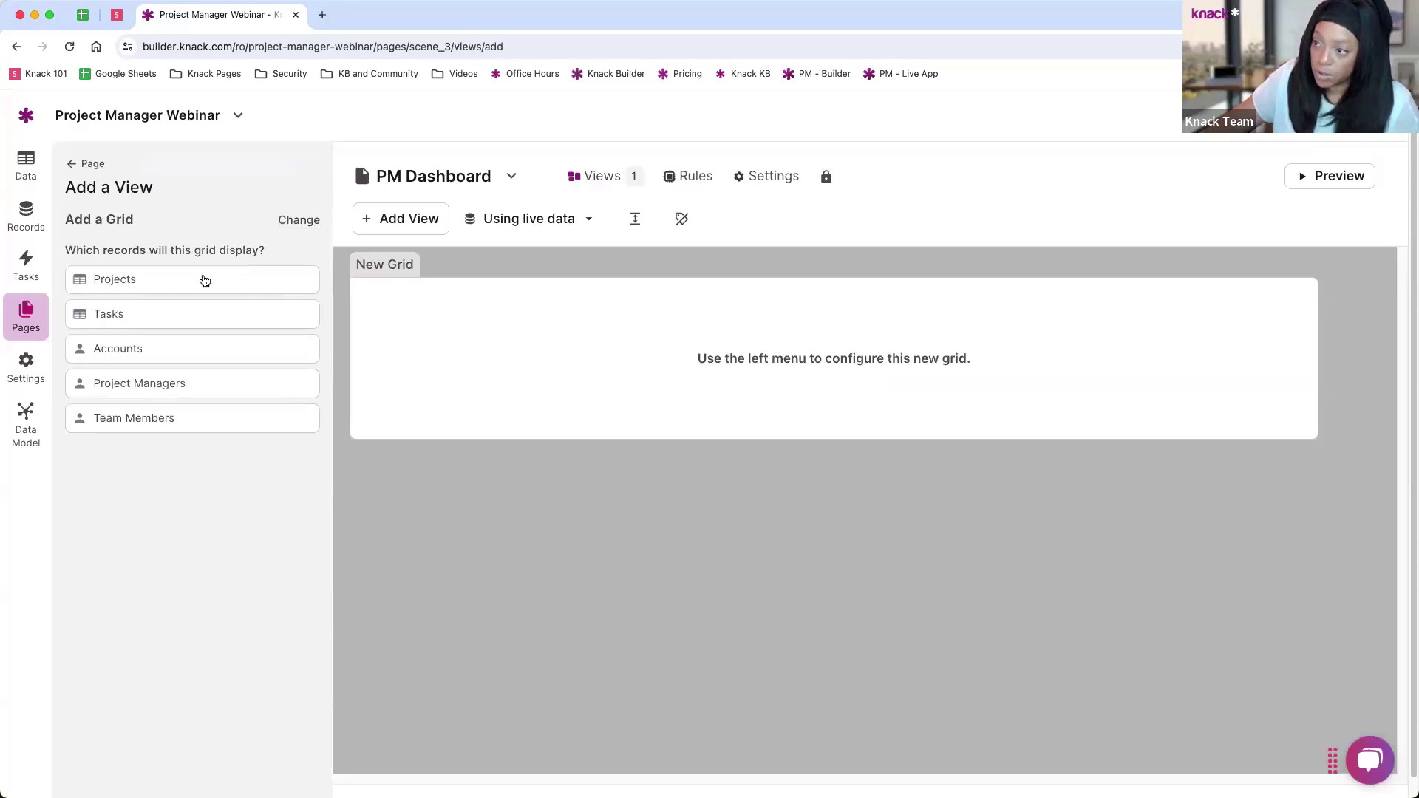
pyautogui.click(123, 282)
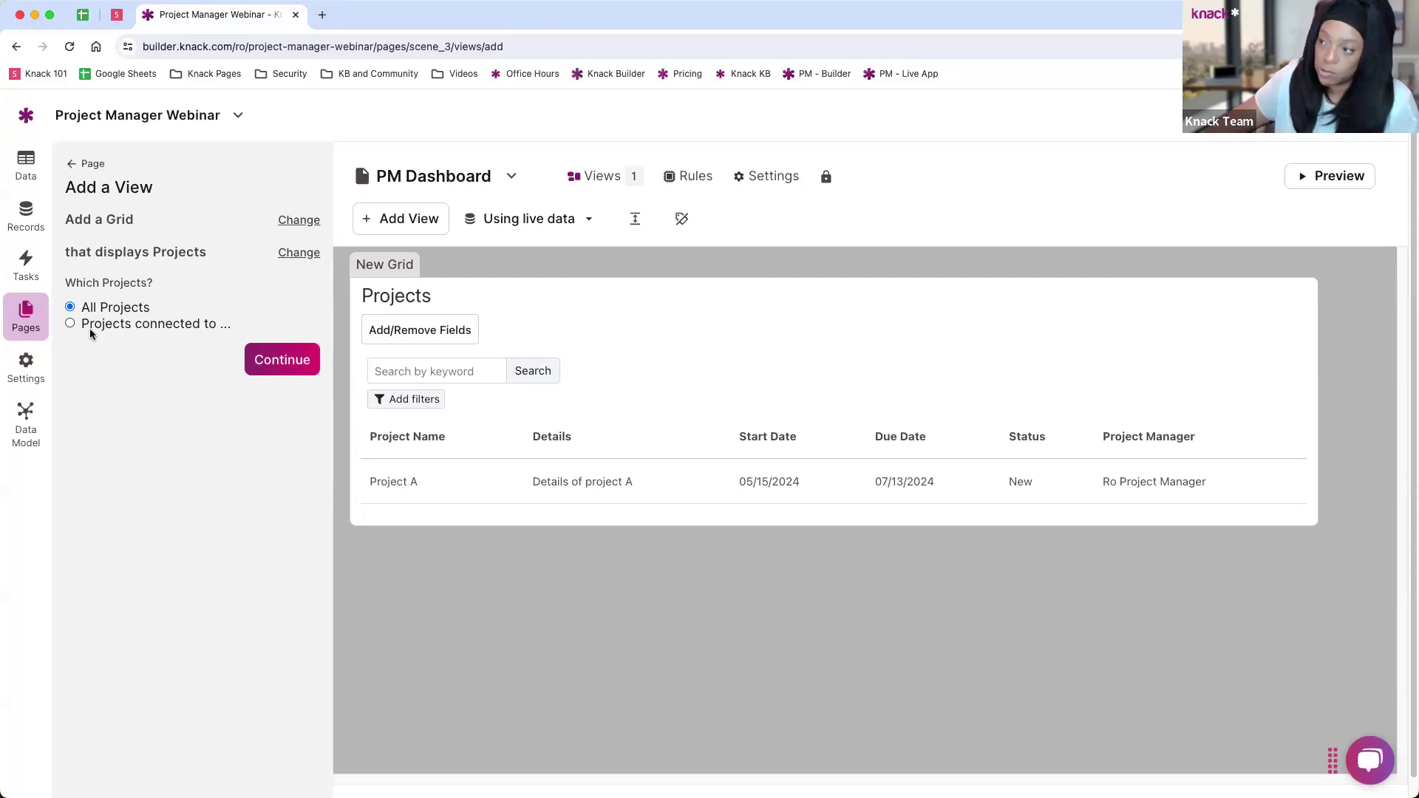
pyautogui.click(87, 325)
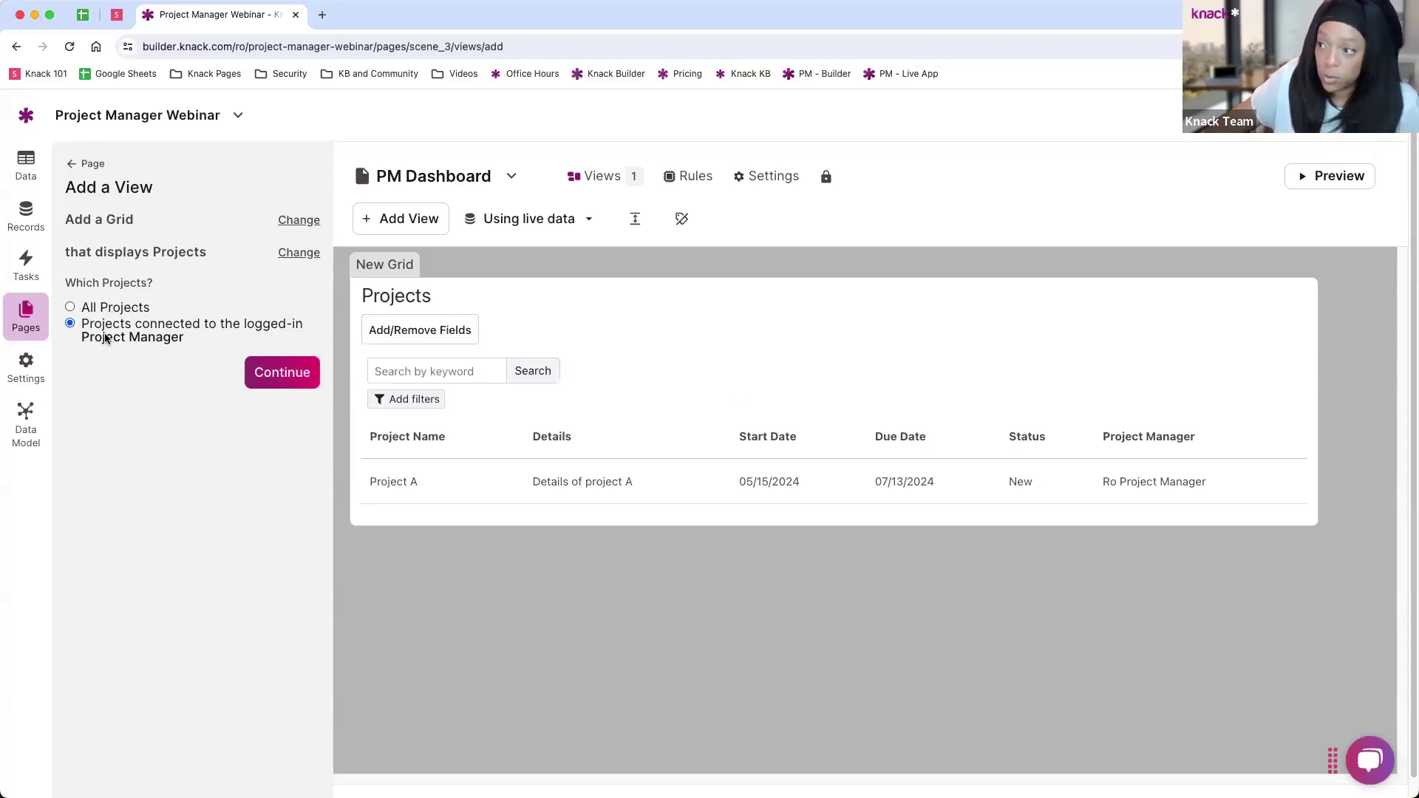
# Step: Give each project in the grid links to an edit form and a details page
pyautogui.click(284, 379)
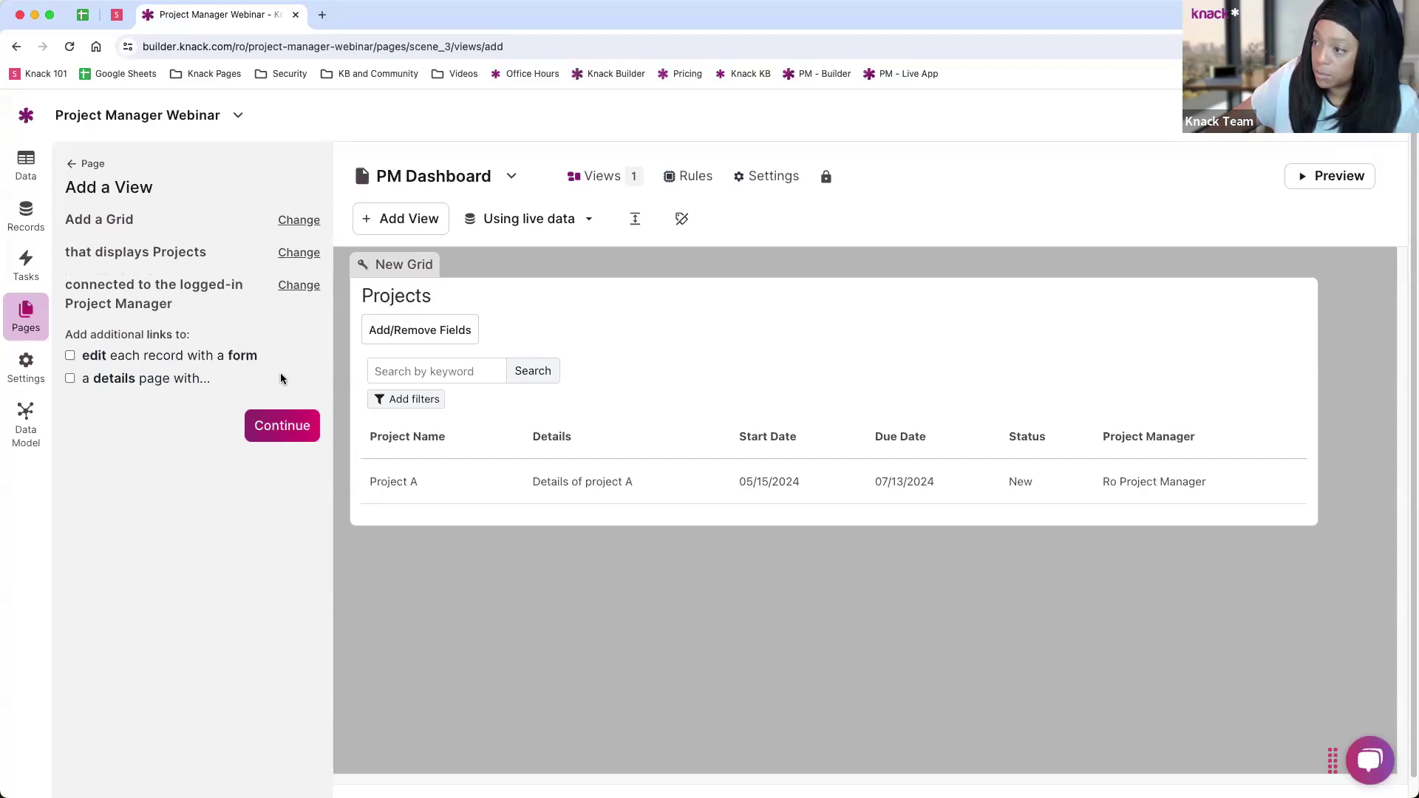
pyautogui.click(70, 359)
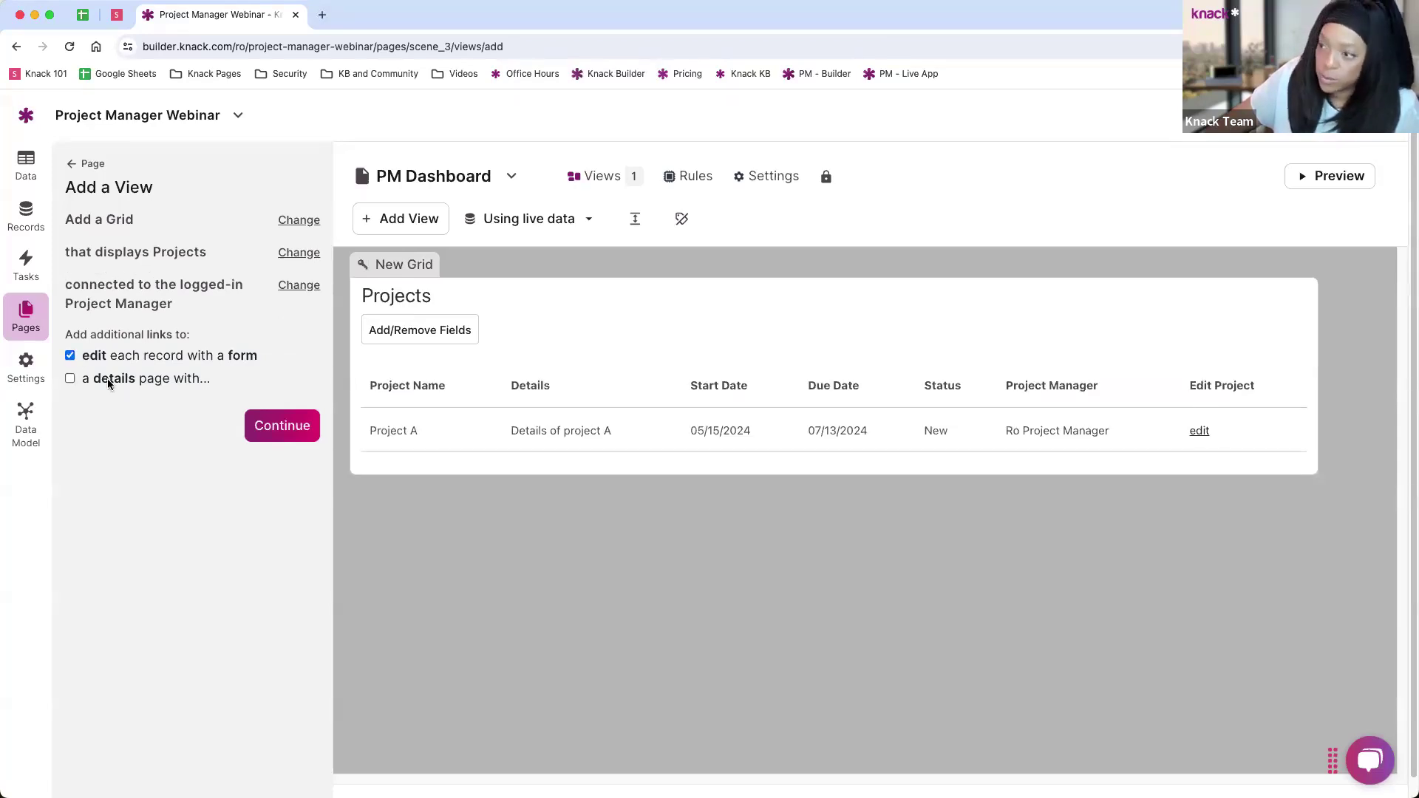
pyautogui.click(69, 380)
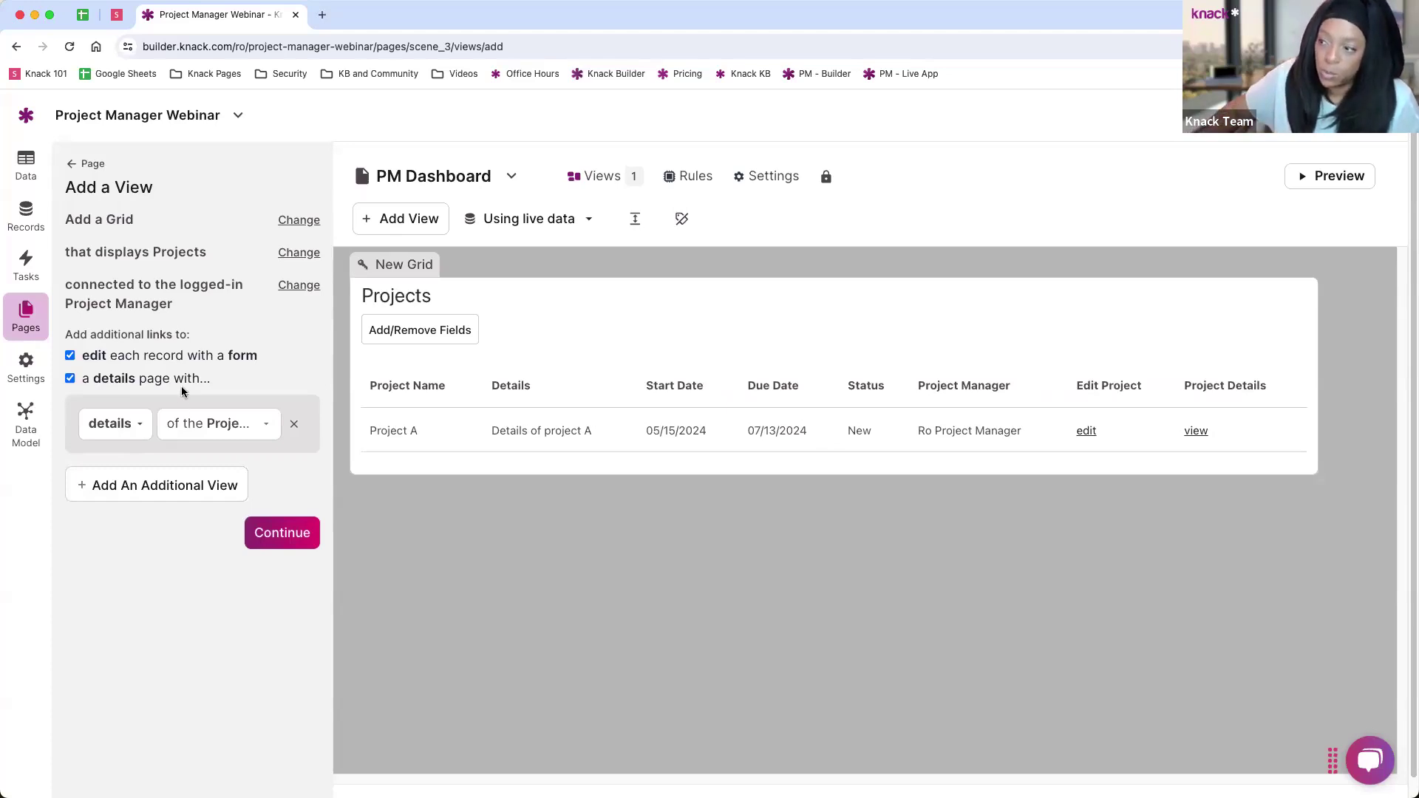
# Step: Put a grid of the project's connected Tasks on the details page and create the Projects grid
pyautogui.click(169, 484)
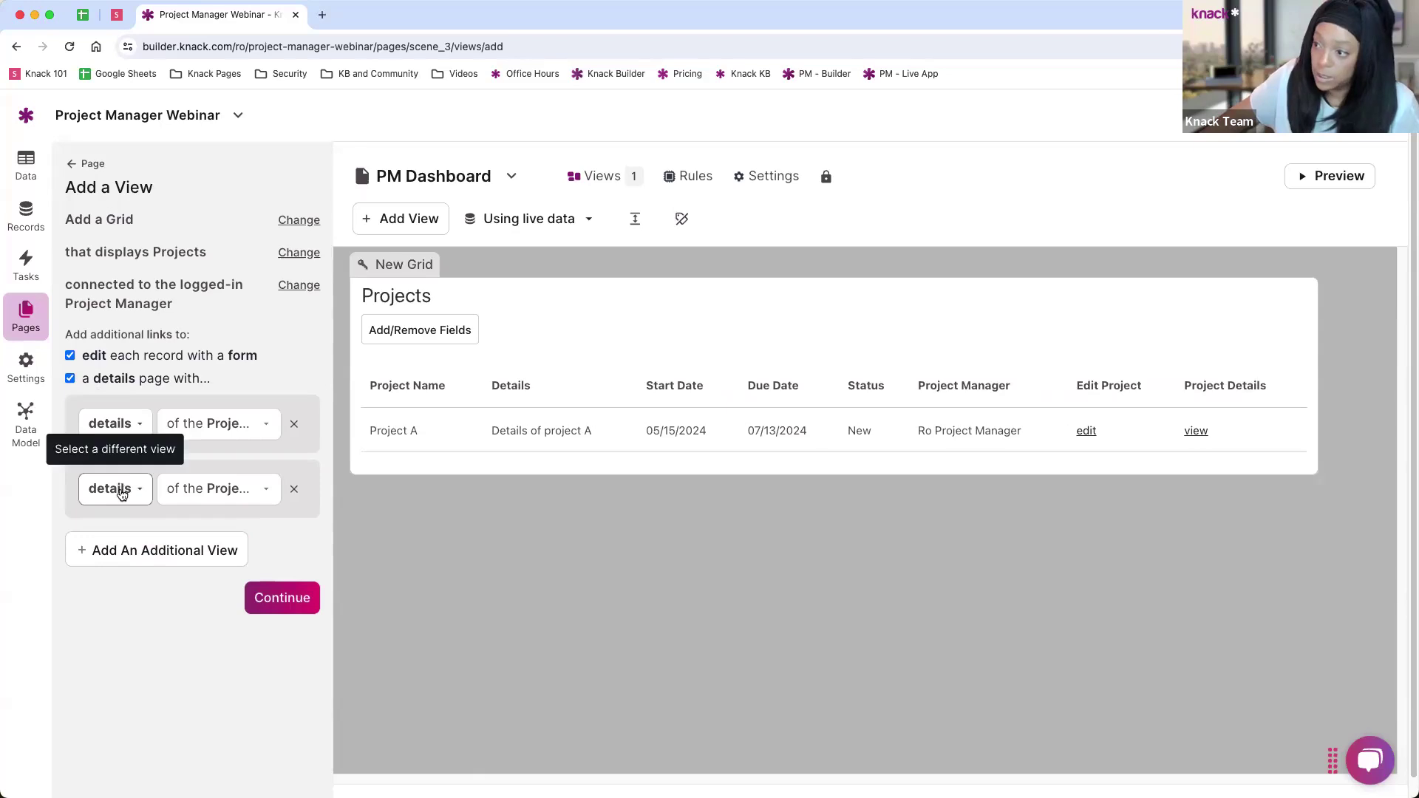
pyautogui.click(112, 491)
pyautogui.click(93, 576)
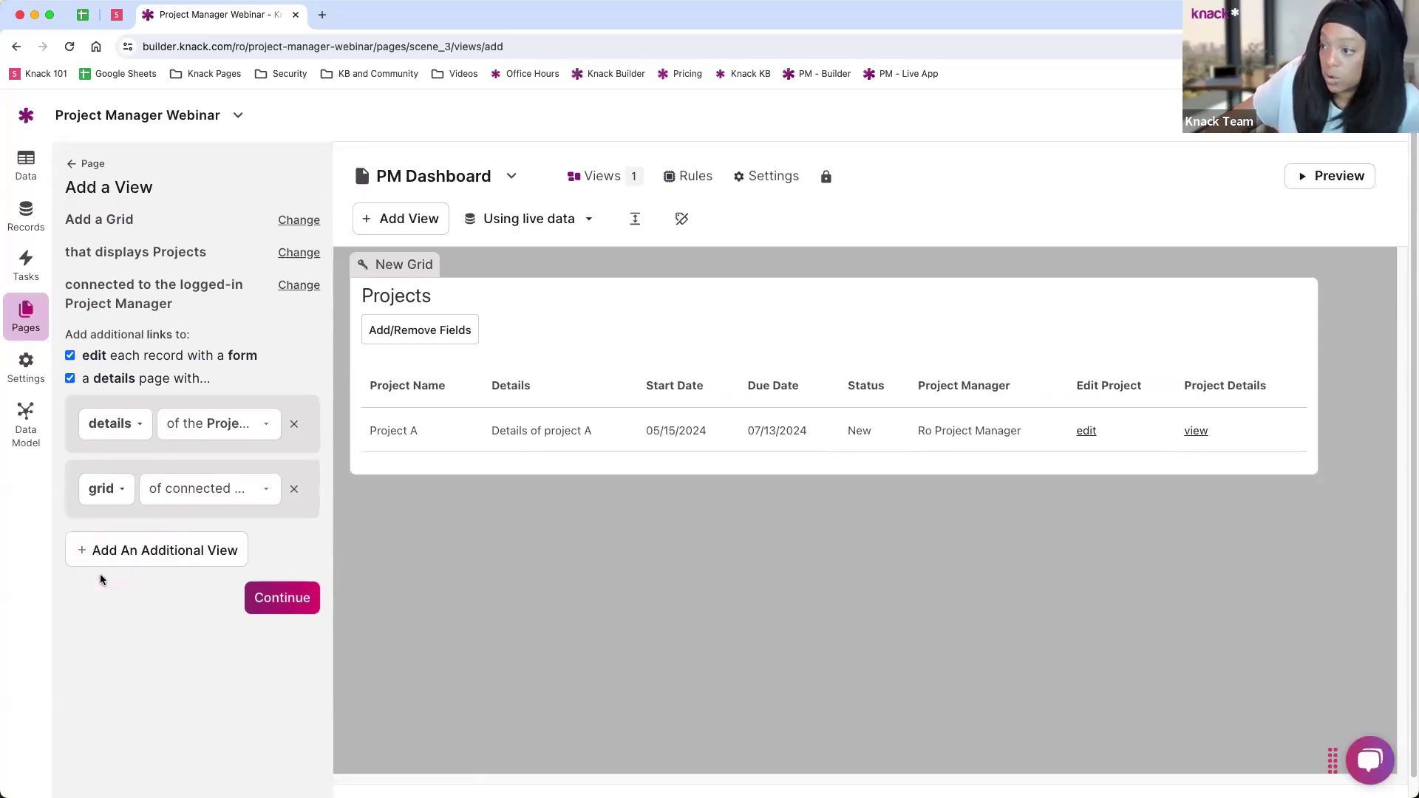
pyautogui.click(208, 488)
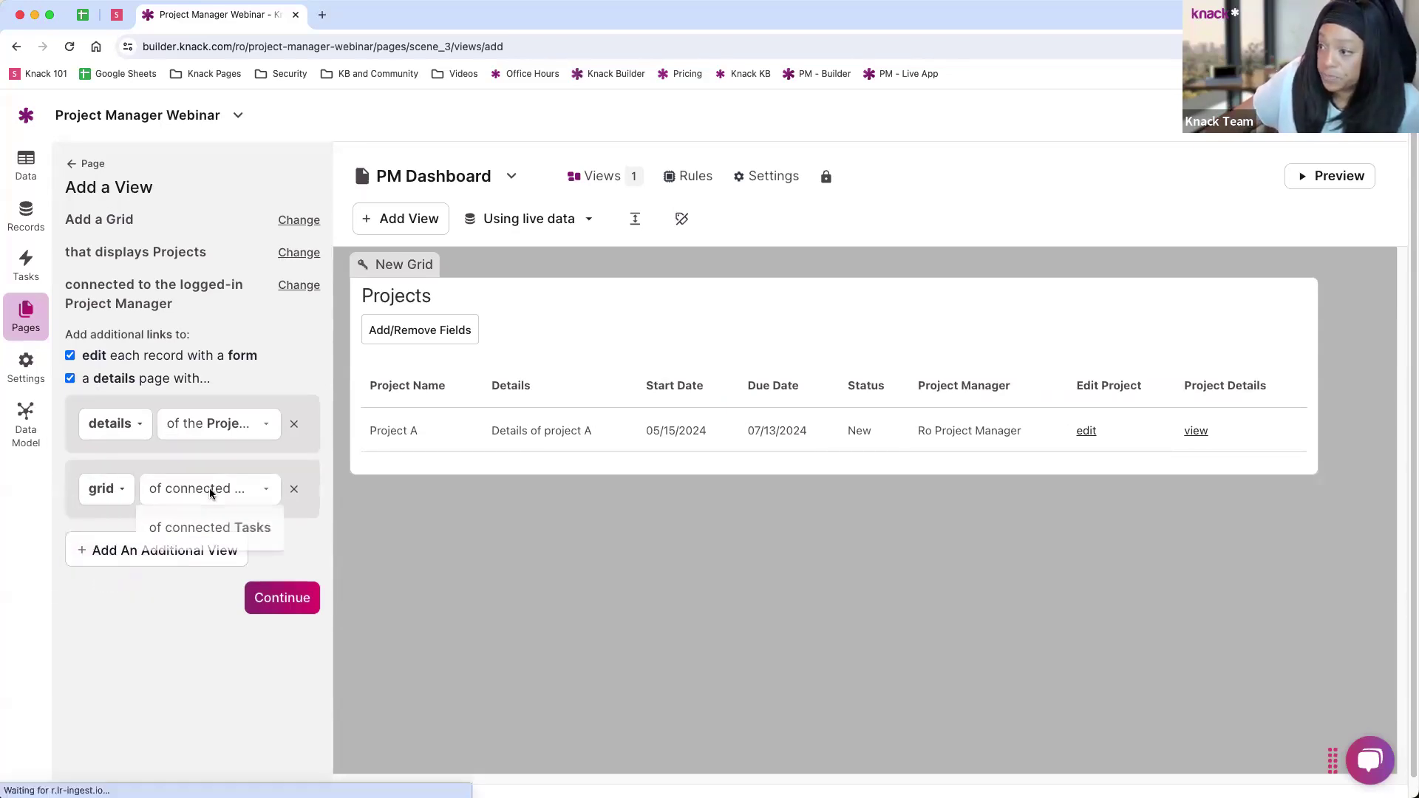
pyautogui.click(234, 529)
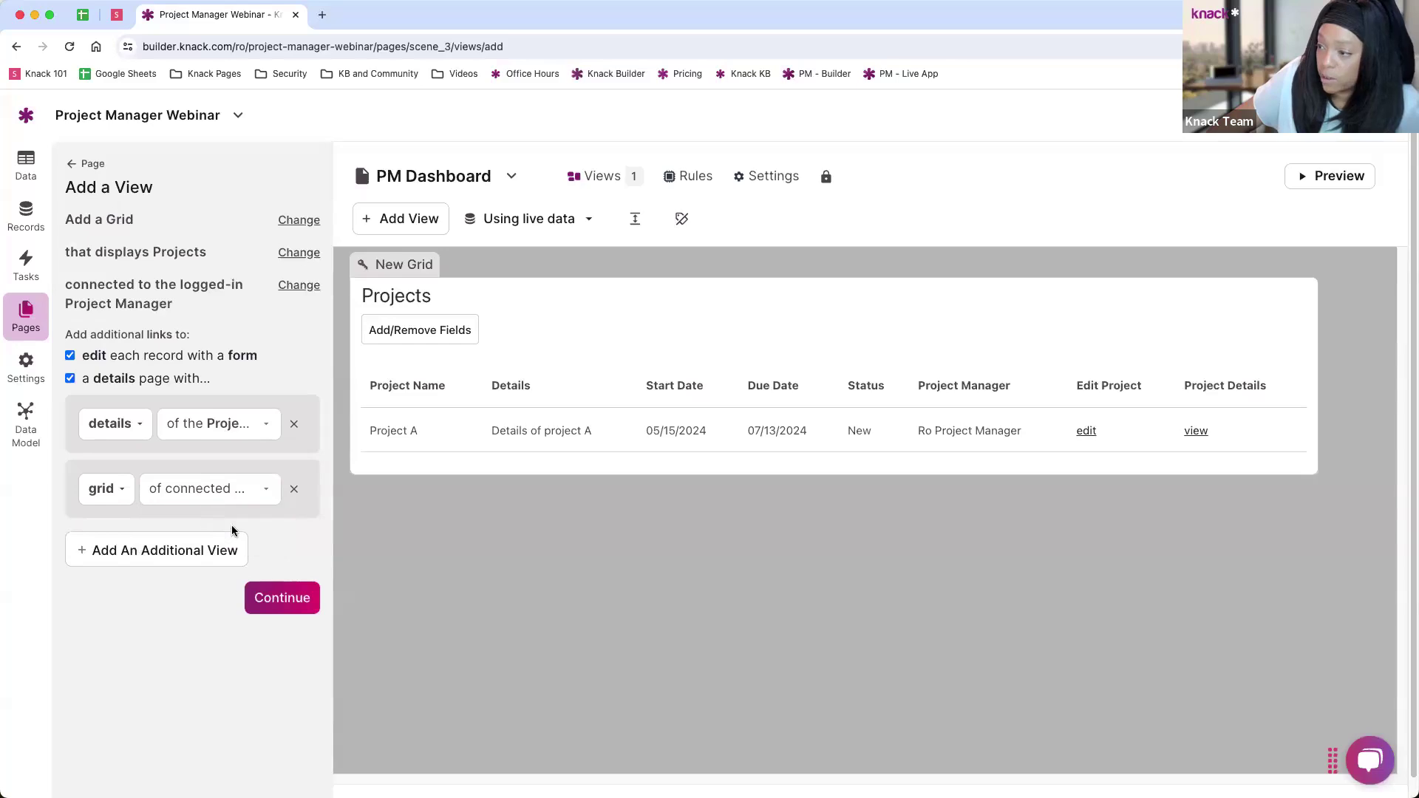
pyautogui.click(268, 603)
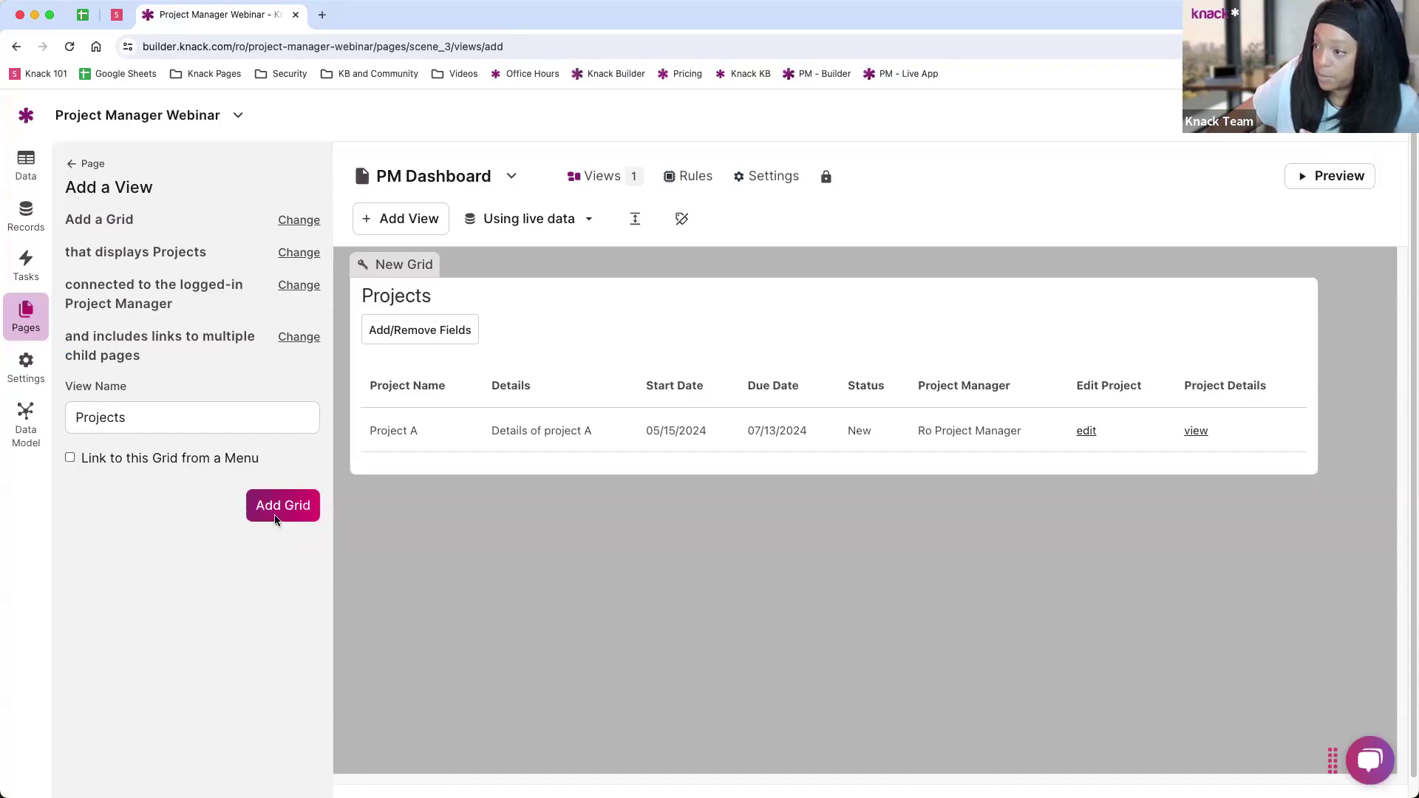
pyautogui.click(275, 517)
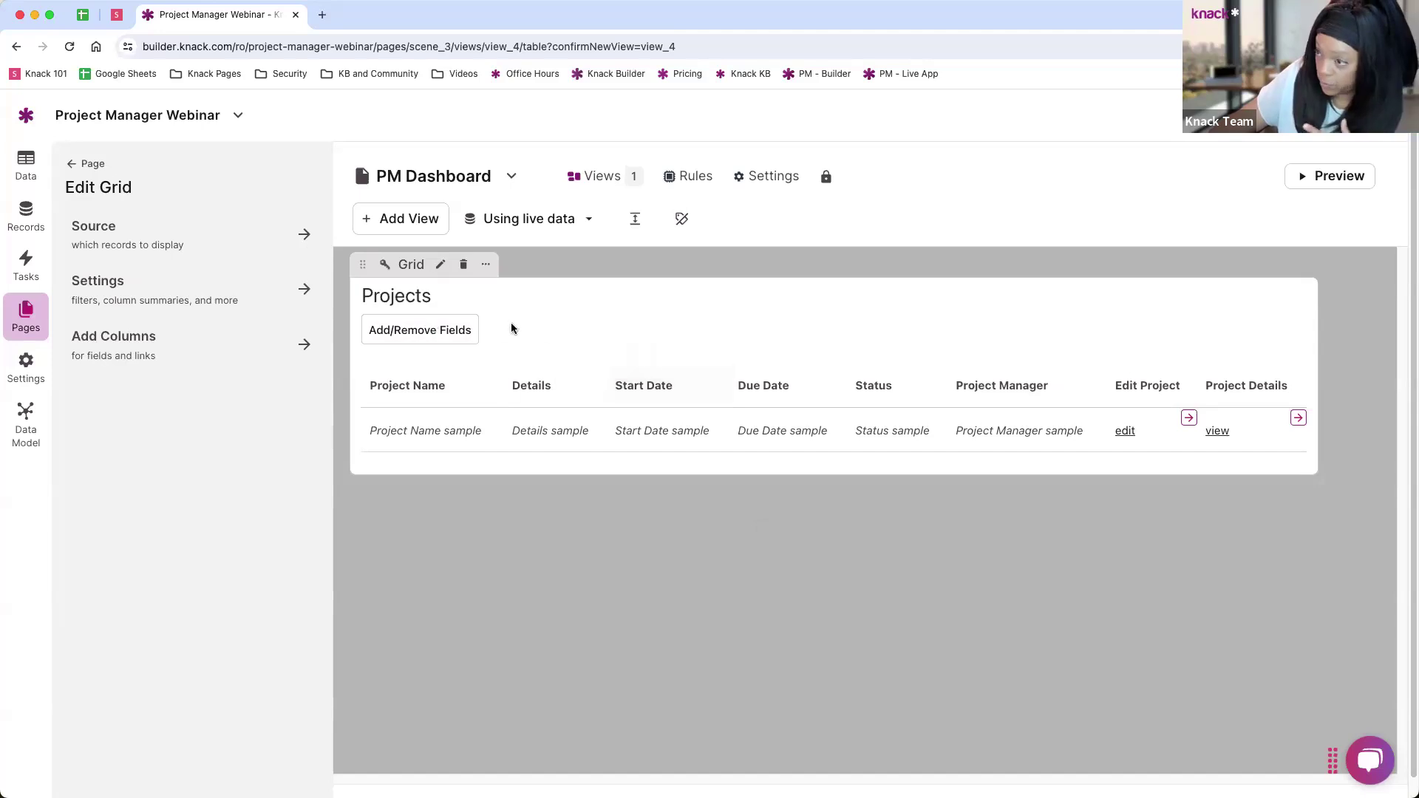
# Step: Try Status and Start Date filters on the grid's record source, then remove the filter
pyautogui.click(112, 236)
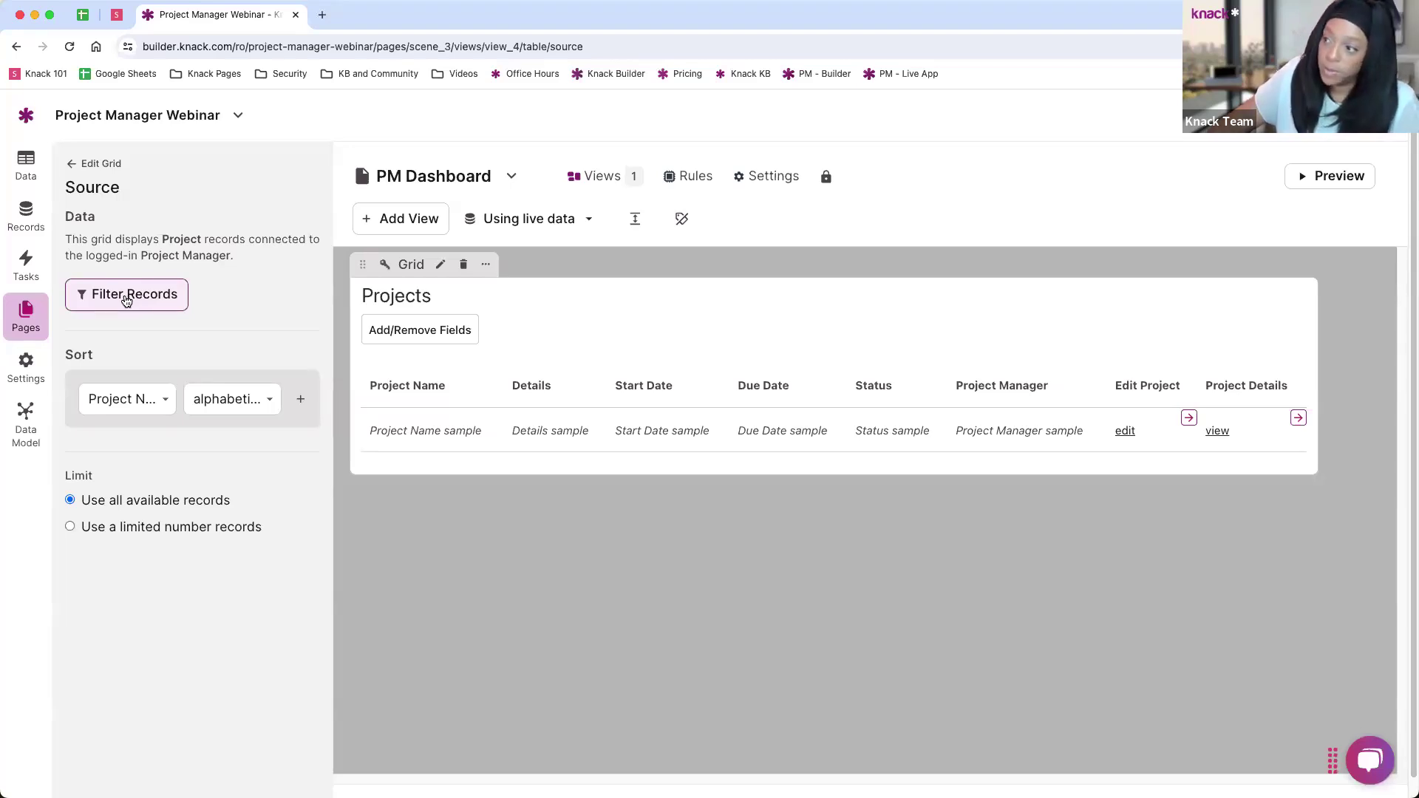
pyautogui.click(126, 299)
pyautogui.click(120, 340)
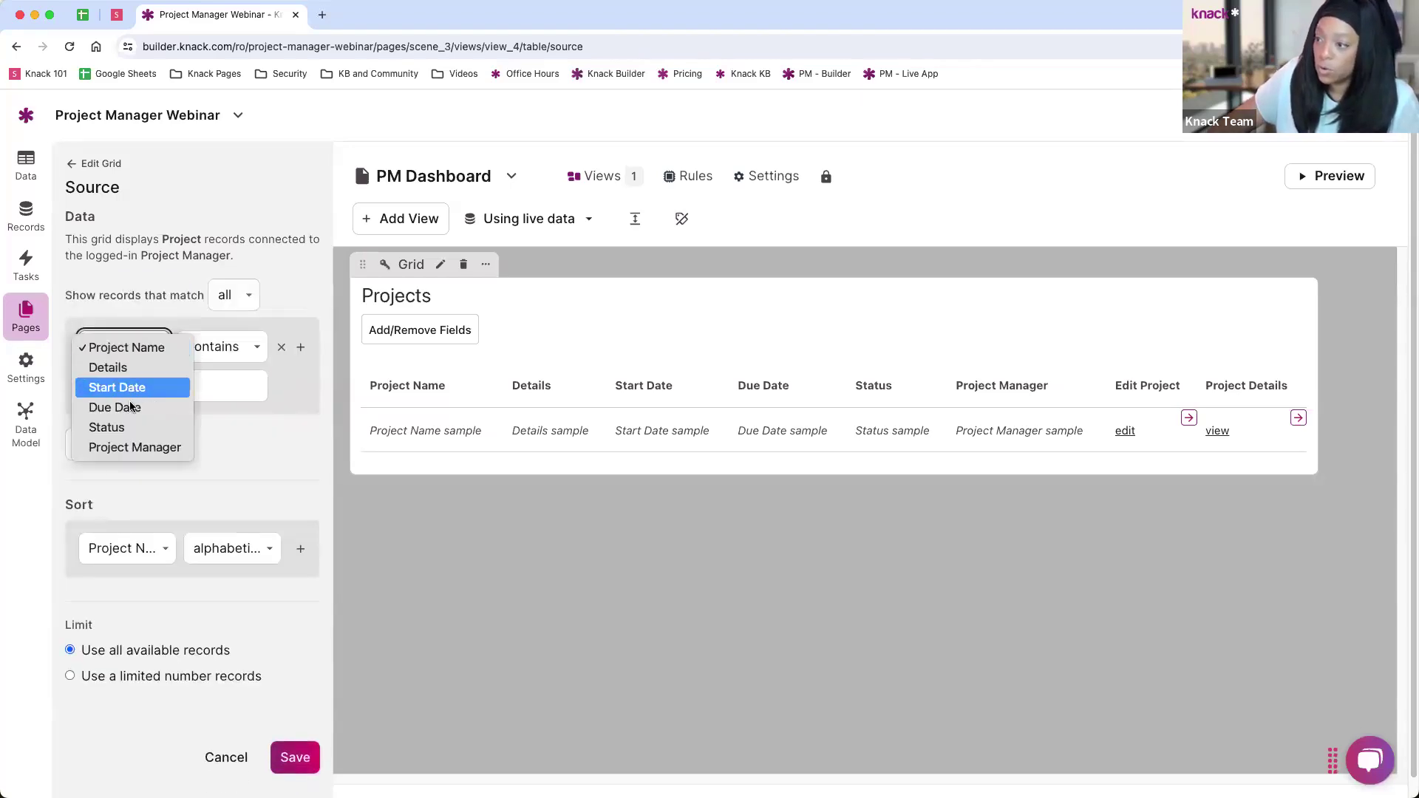
pyautogui.click(111, 427)
pyautogui.click(210, 346)
pyautogui.click(226, 367)
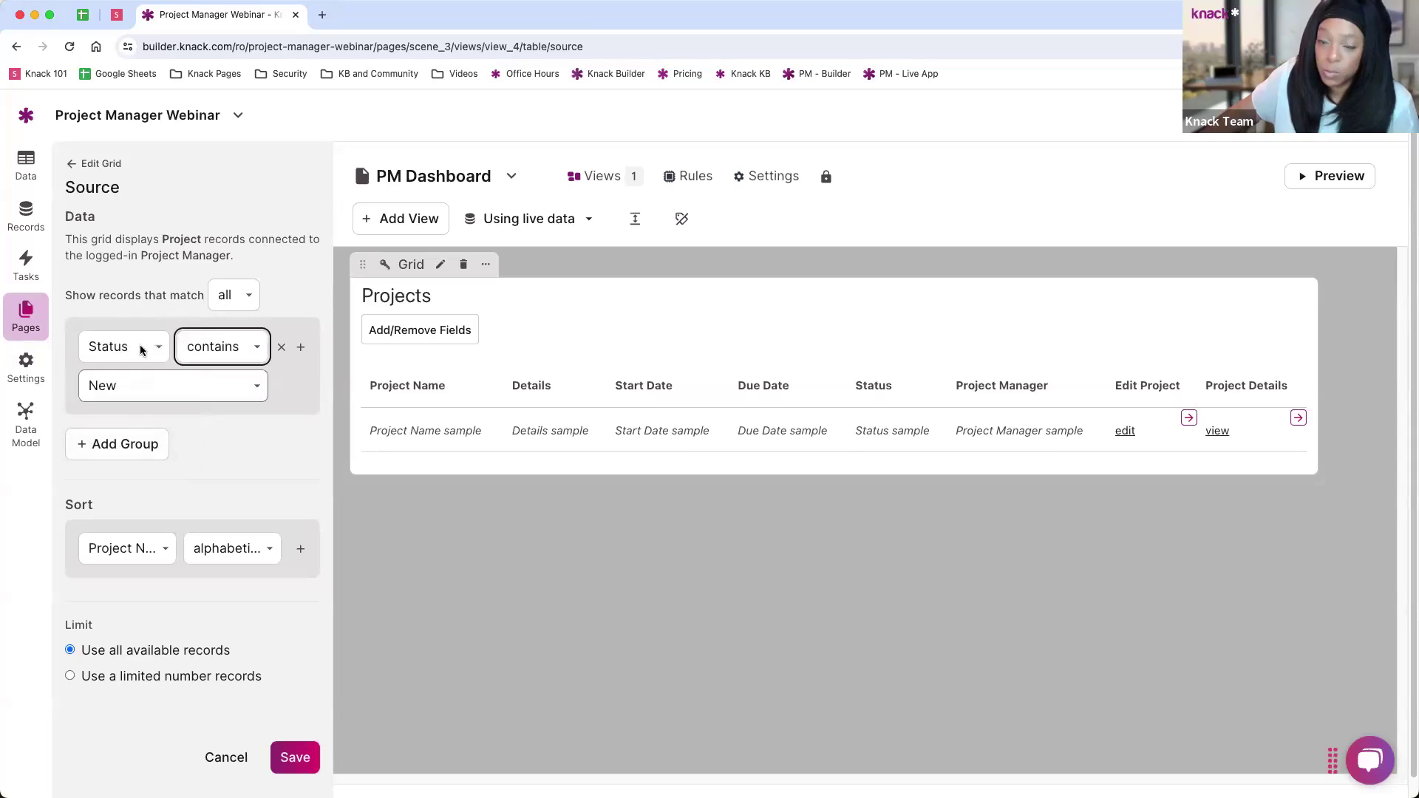
pyautogui.click(123, 348)
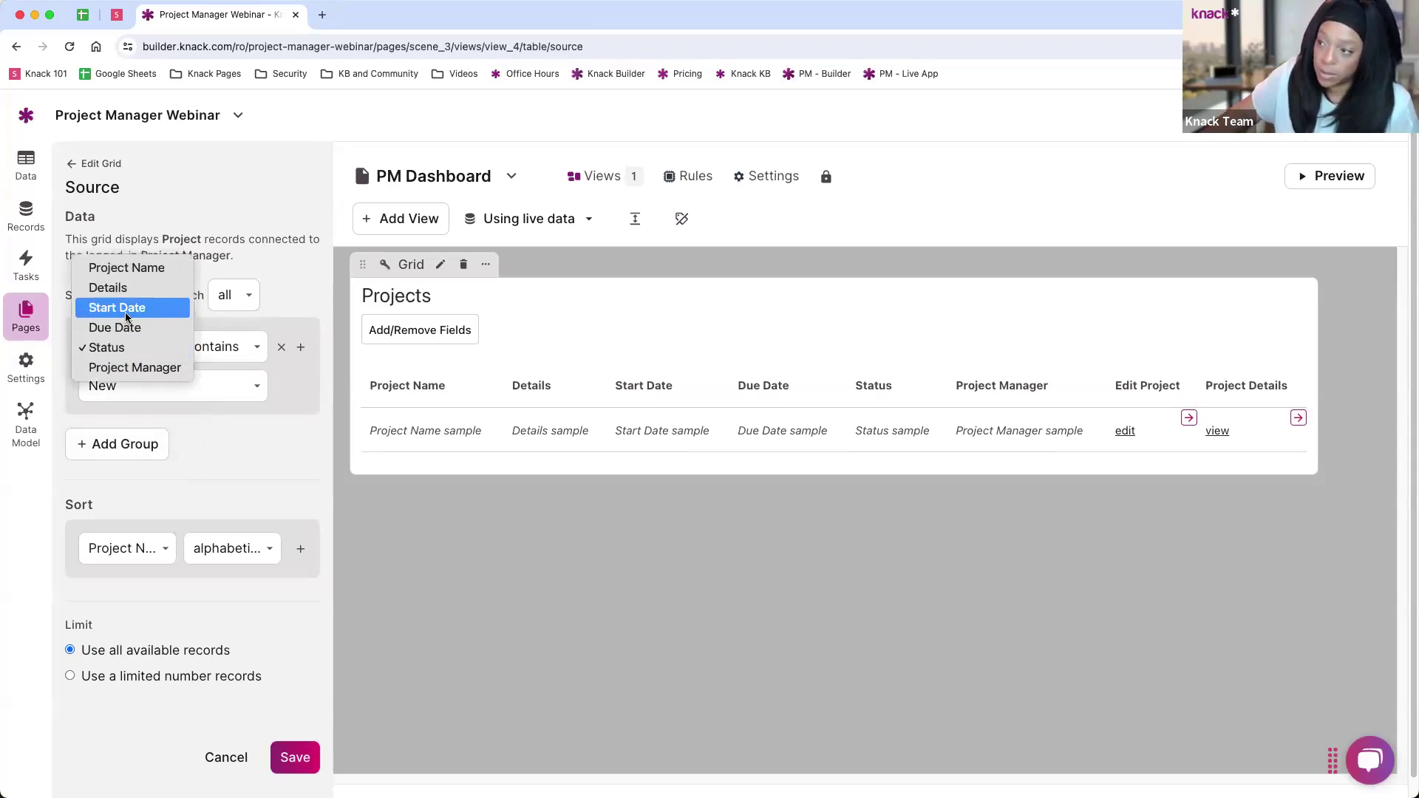
pyautogui.click(127, 310)
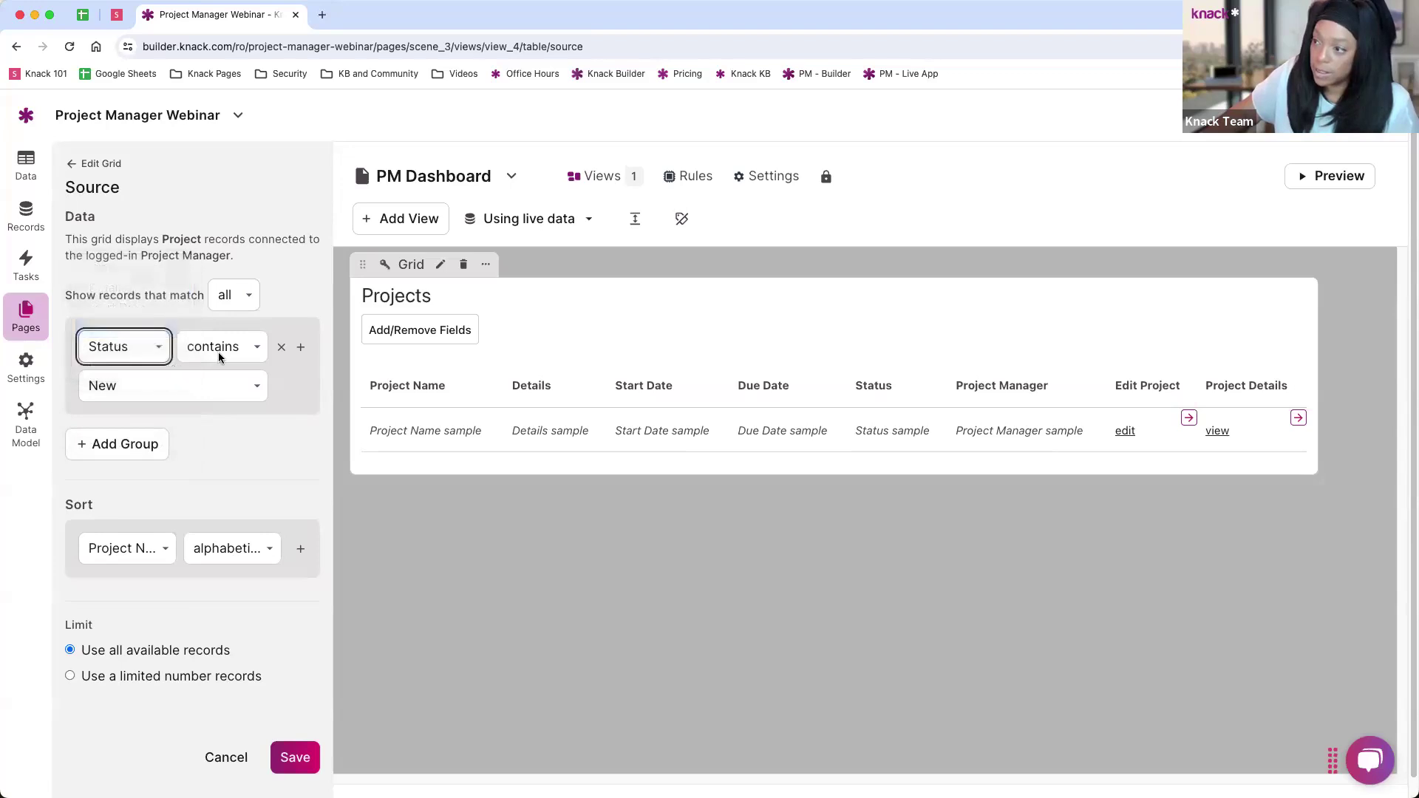
pyautogui.click(219, 349)
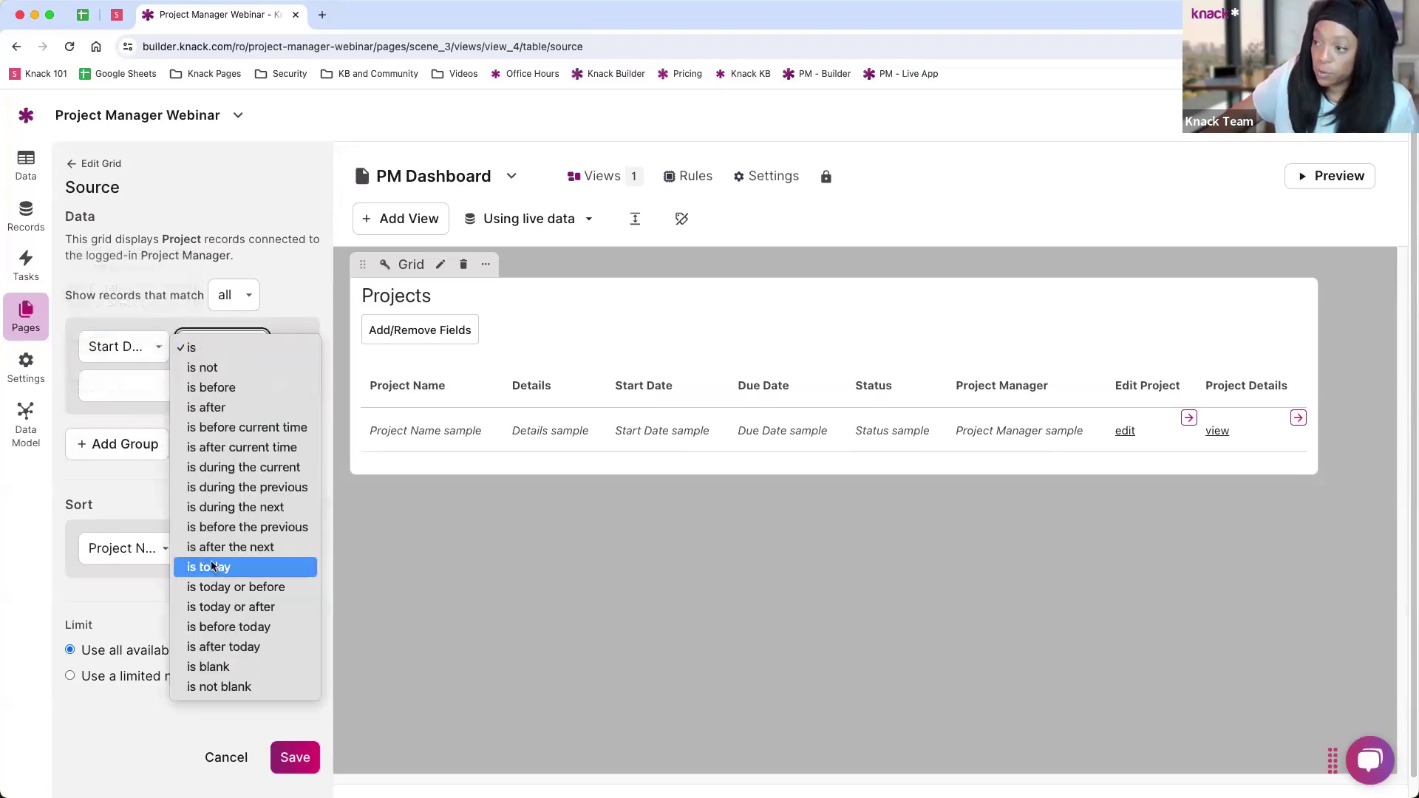
pyautogui.click(244, 348)
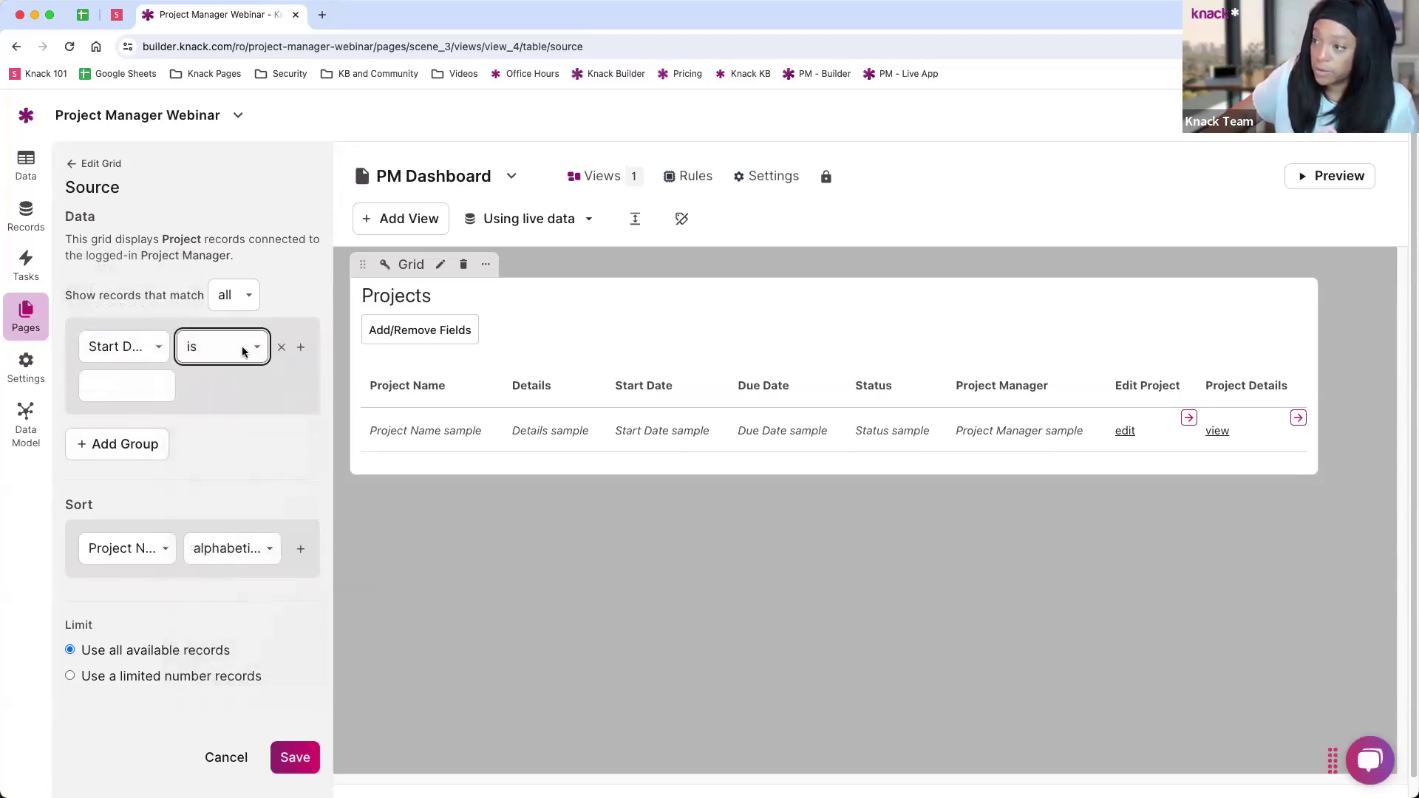
pyautogui.click(280, 346)
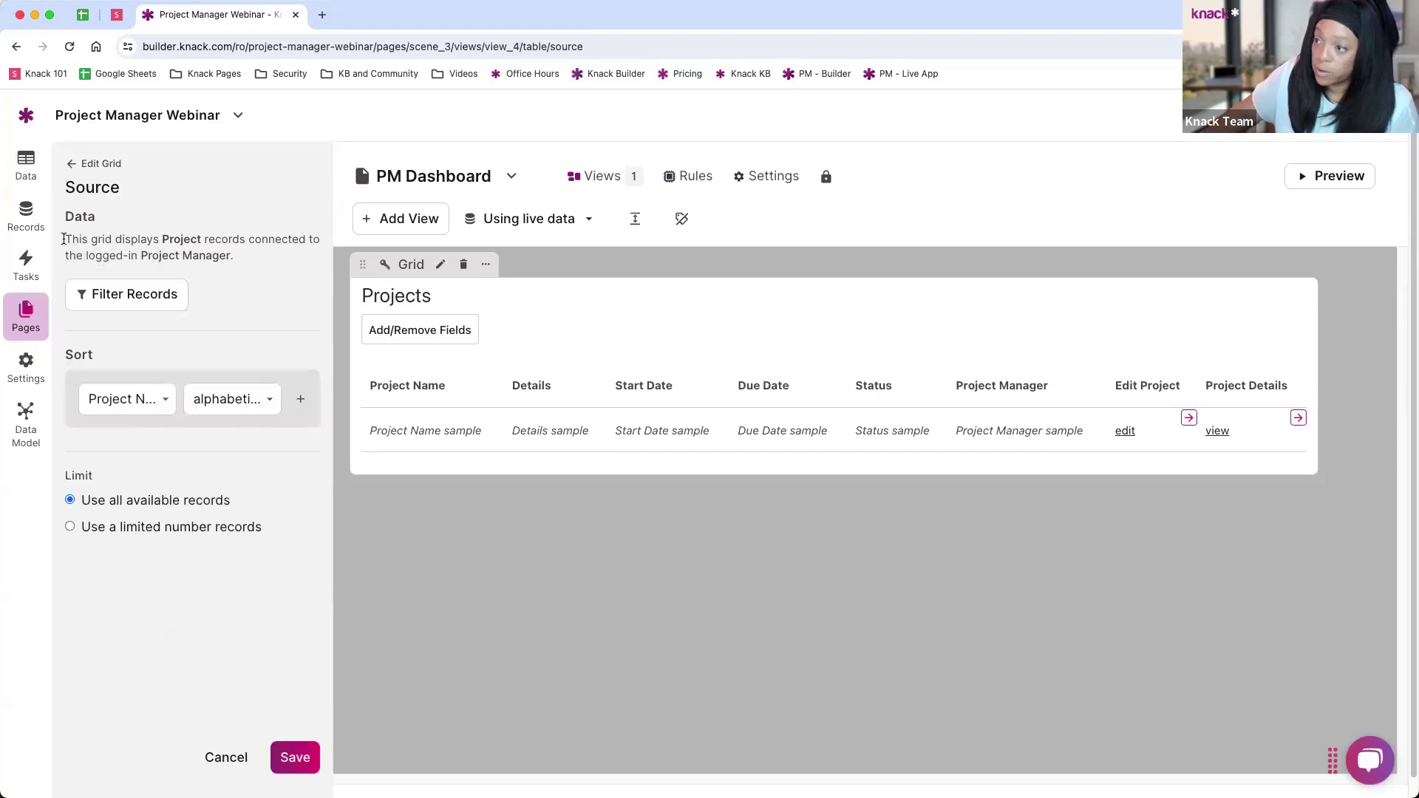
# Step: Sort the Projects grid by Due Date in chronological order
pyautogui.moveTo(63, 239); pyautogui.dragTo(239, 271)
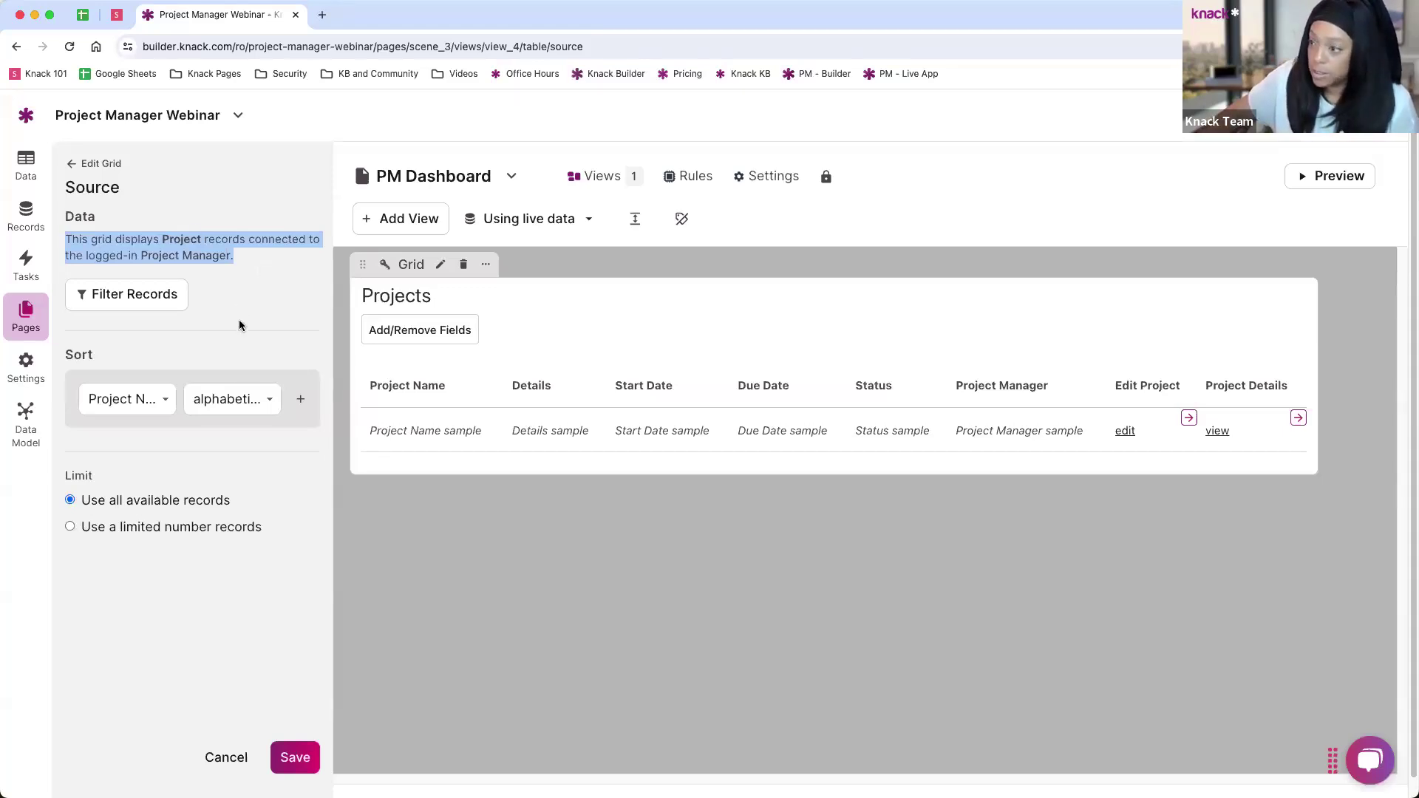
pyautogui.click(142, 408)
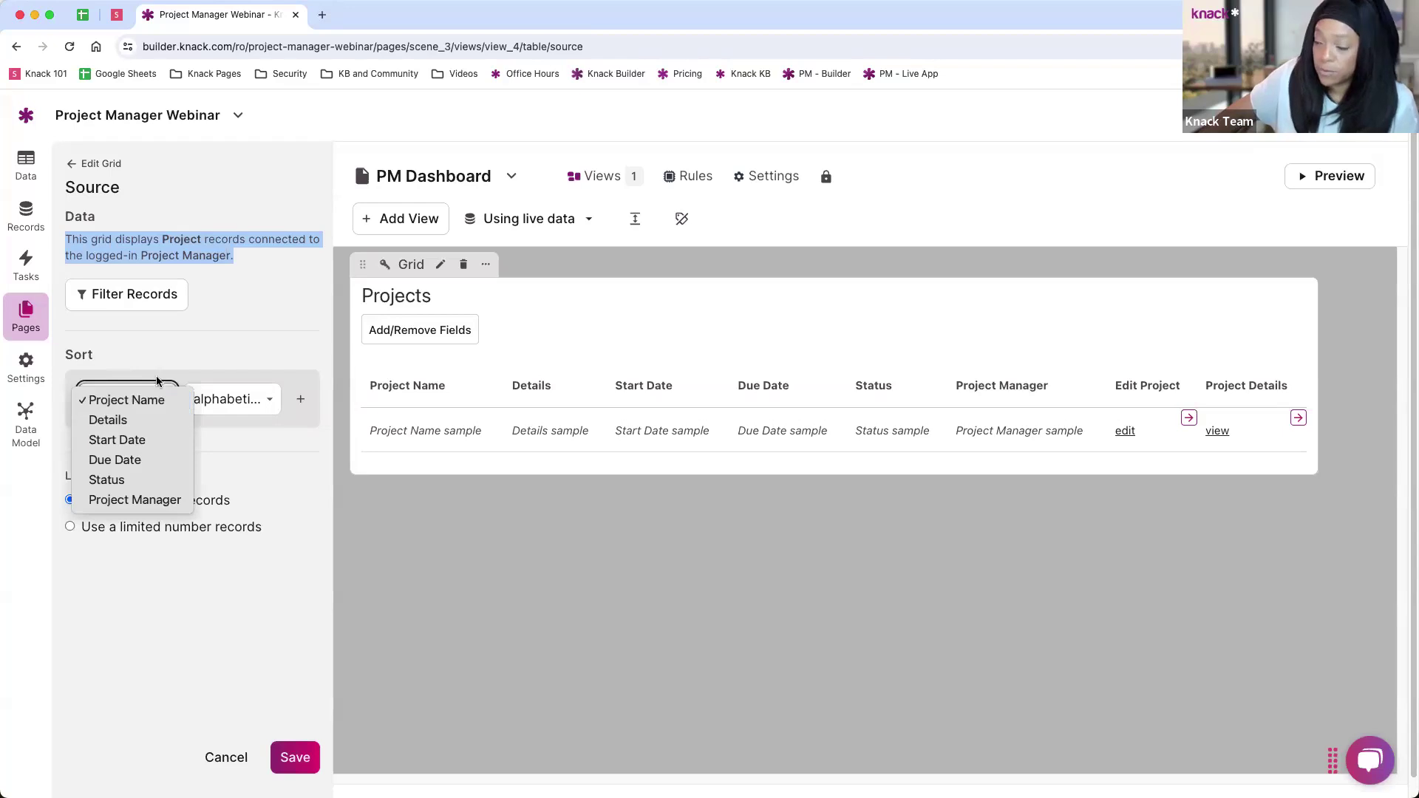
pyautogui.click(170, 355)
pyautogui.click(136, 399)
pyautogui.click(185, 440)
pyautogui.click(241, 400)
pyautogui.click(255, 417)
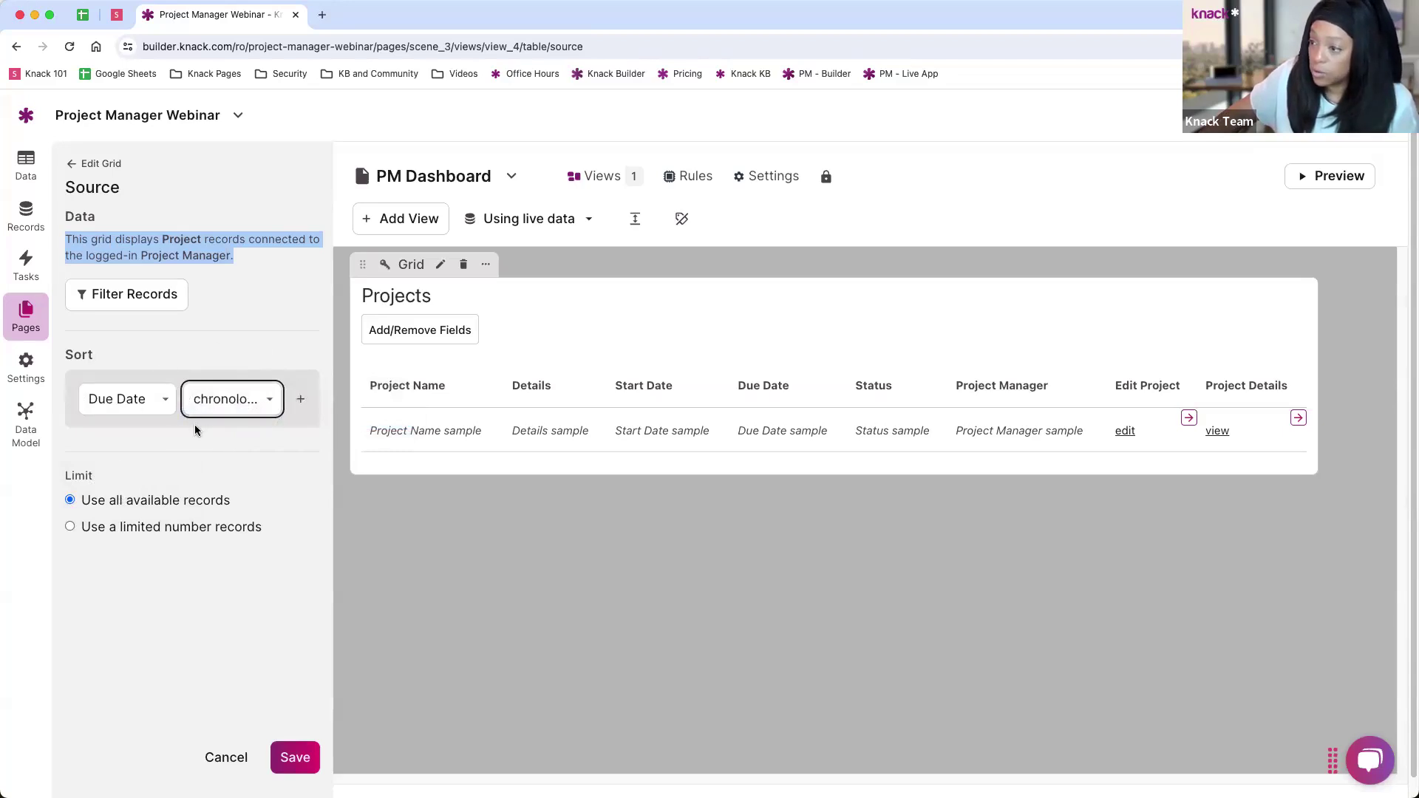
pyautogui.click(74, 165)
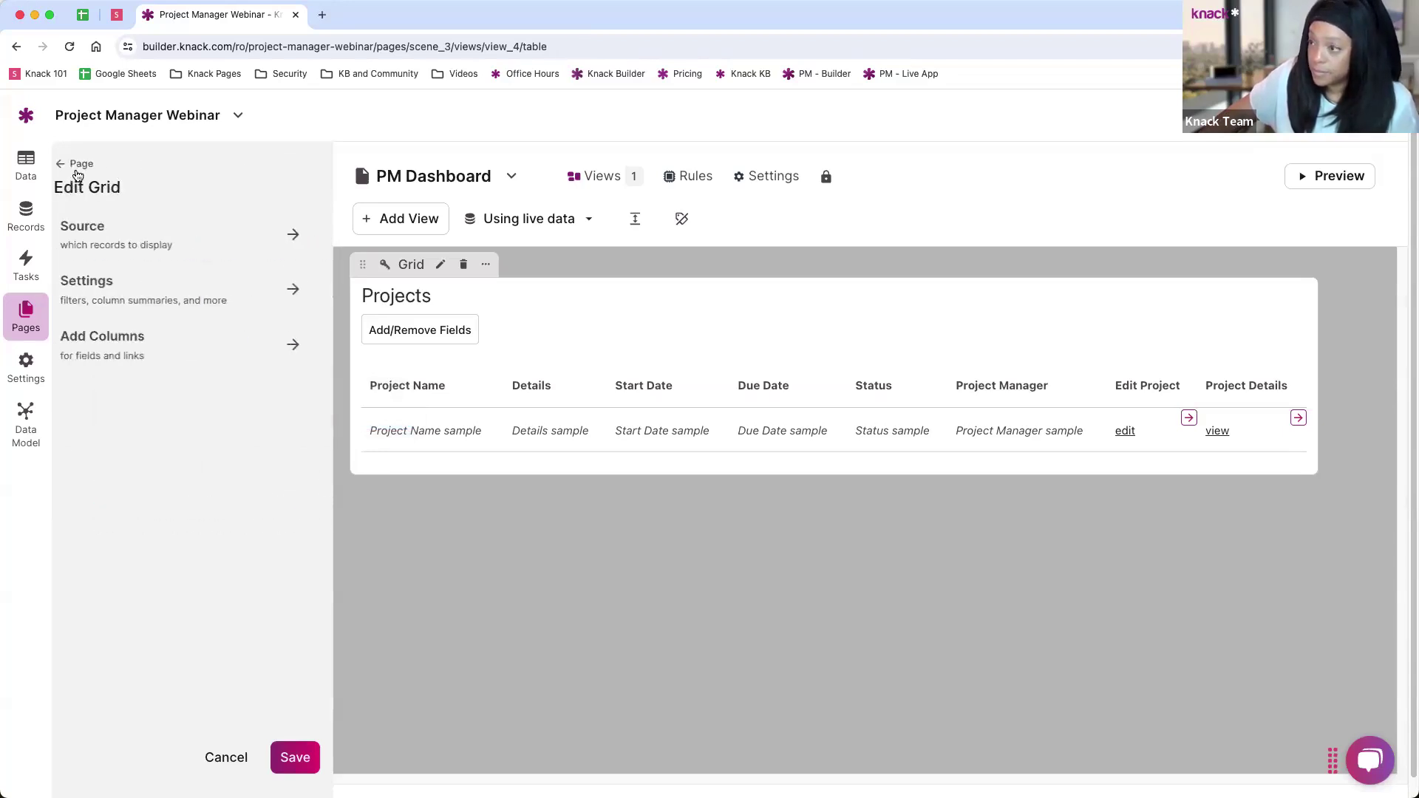
# Step: Enable keyword search on this view's fields and record exporting in the grid settings
pyautogui.click(158, 299)
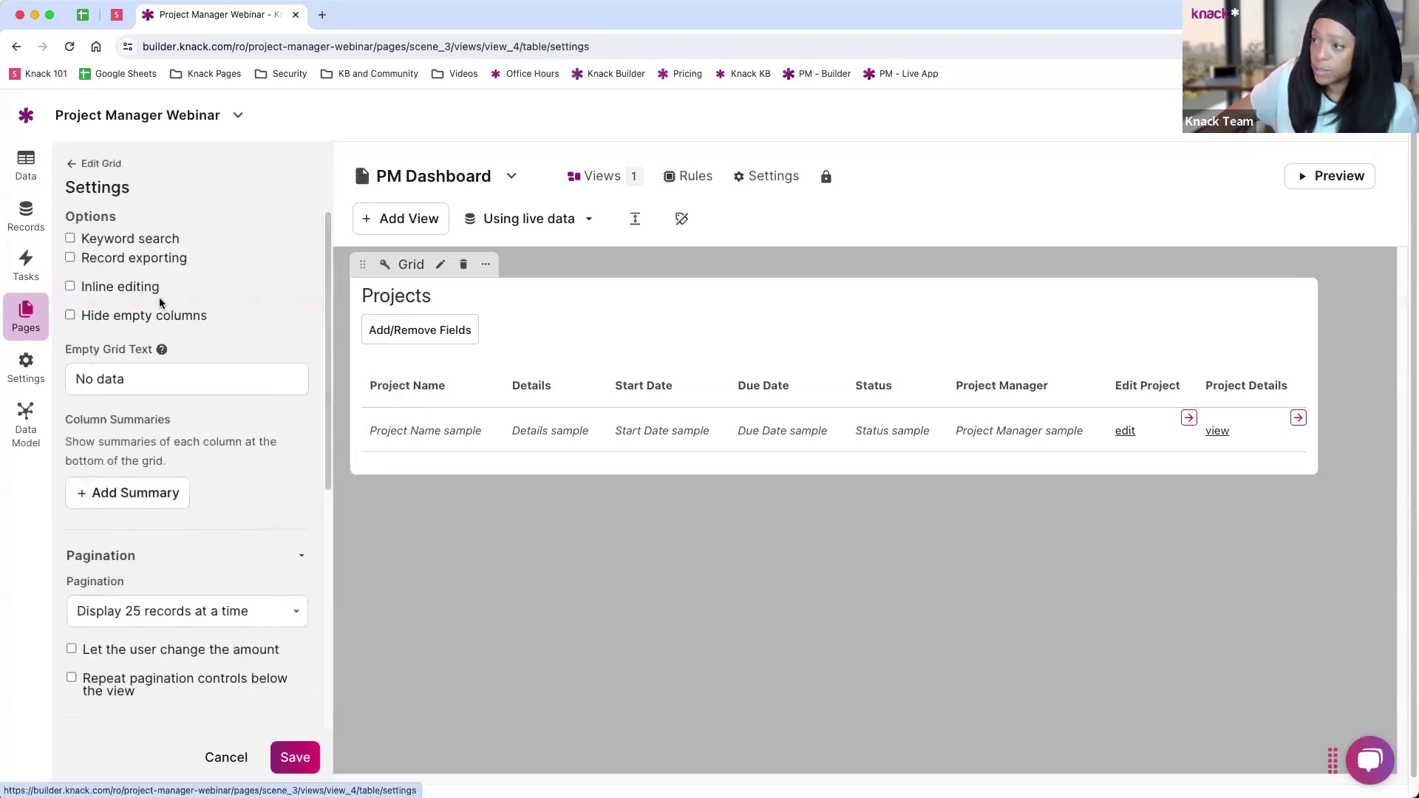
pyautogui.click(69, 239)
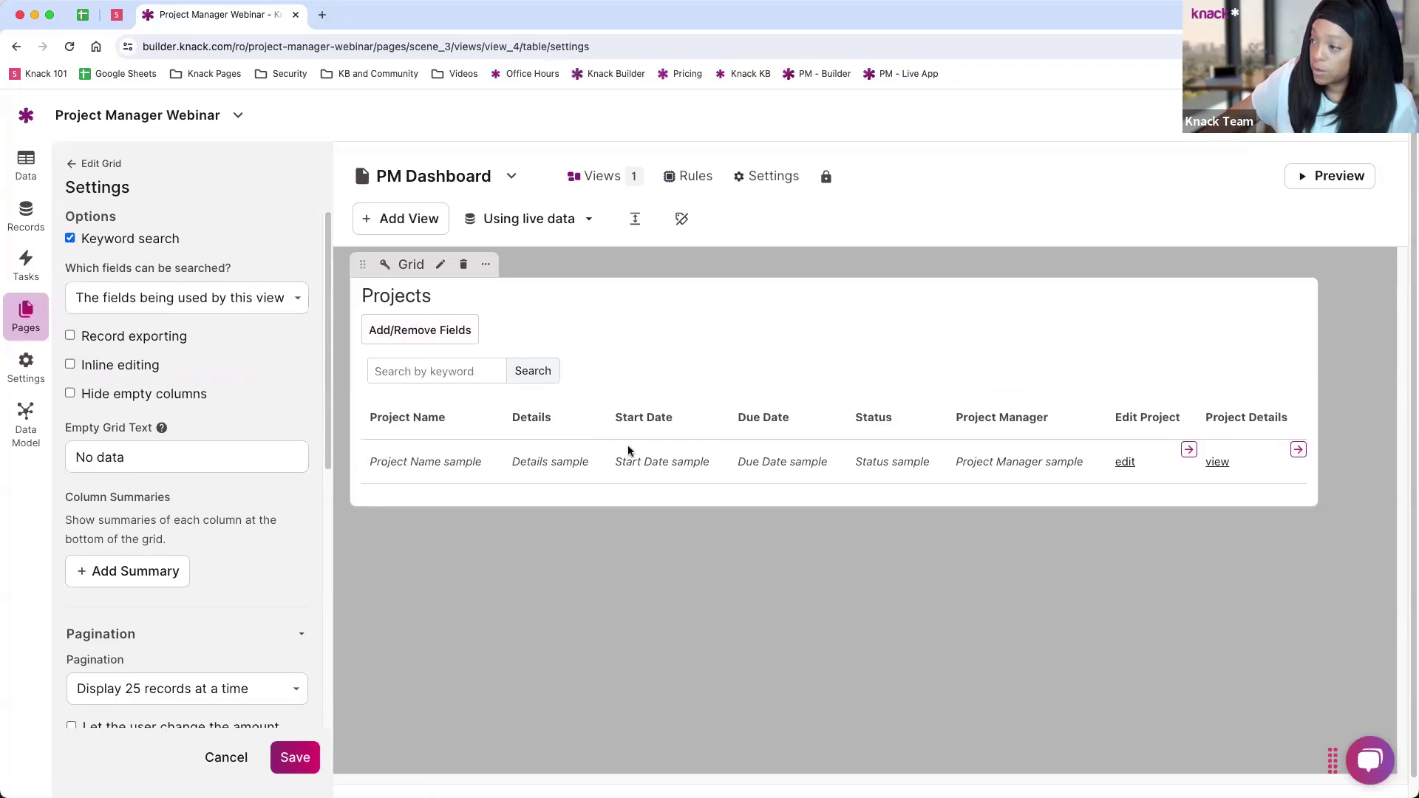
pyautogui.click(185, 298)
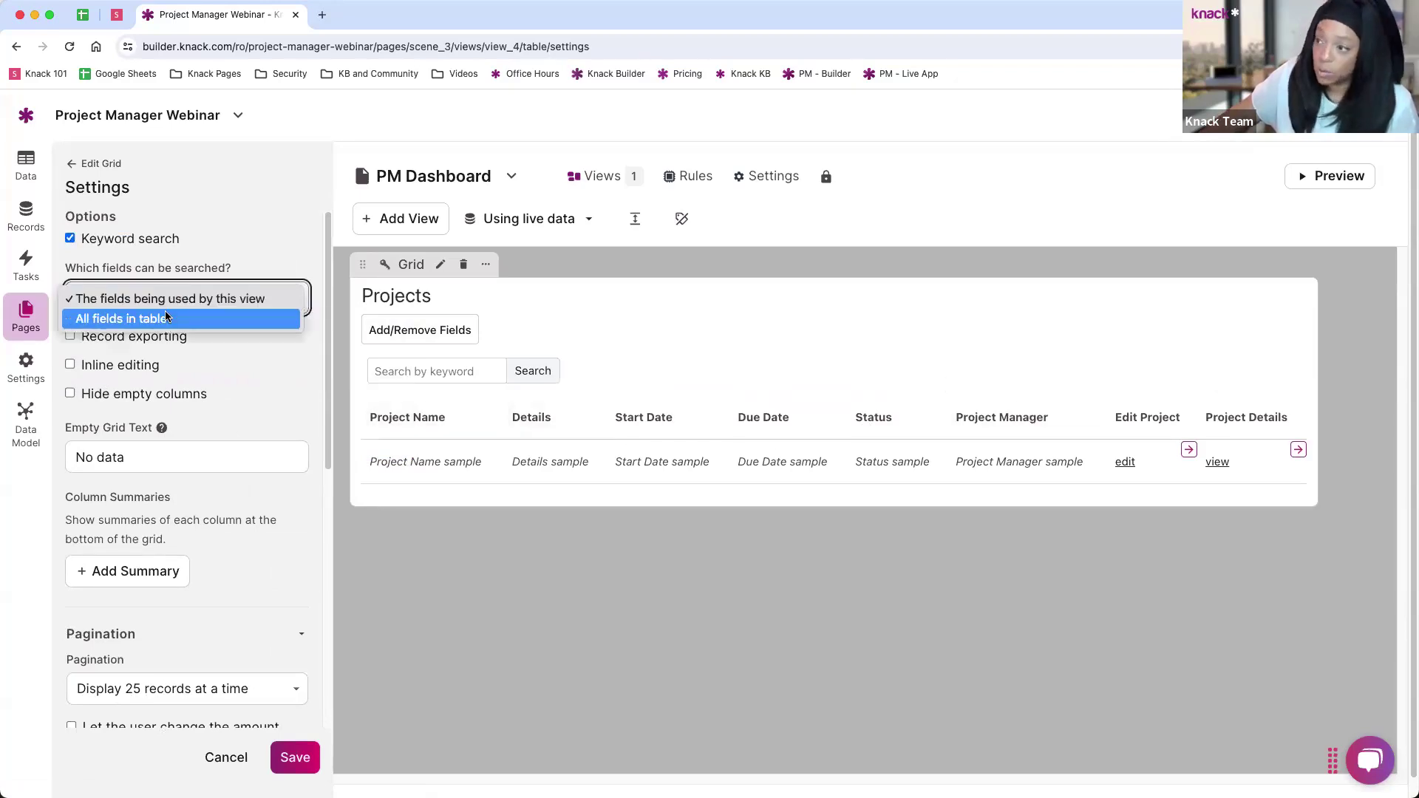
pyautogui.click(172, 246)
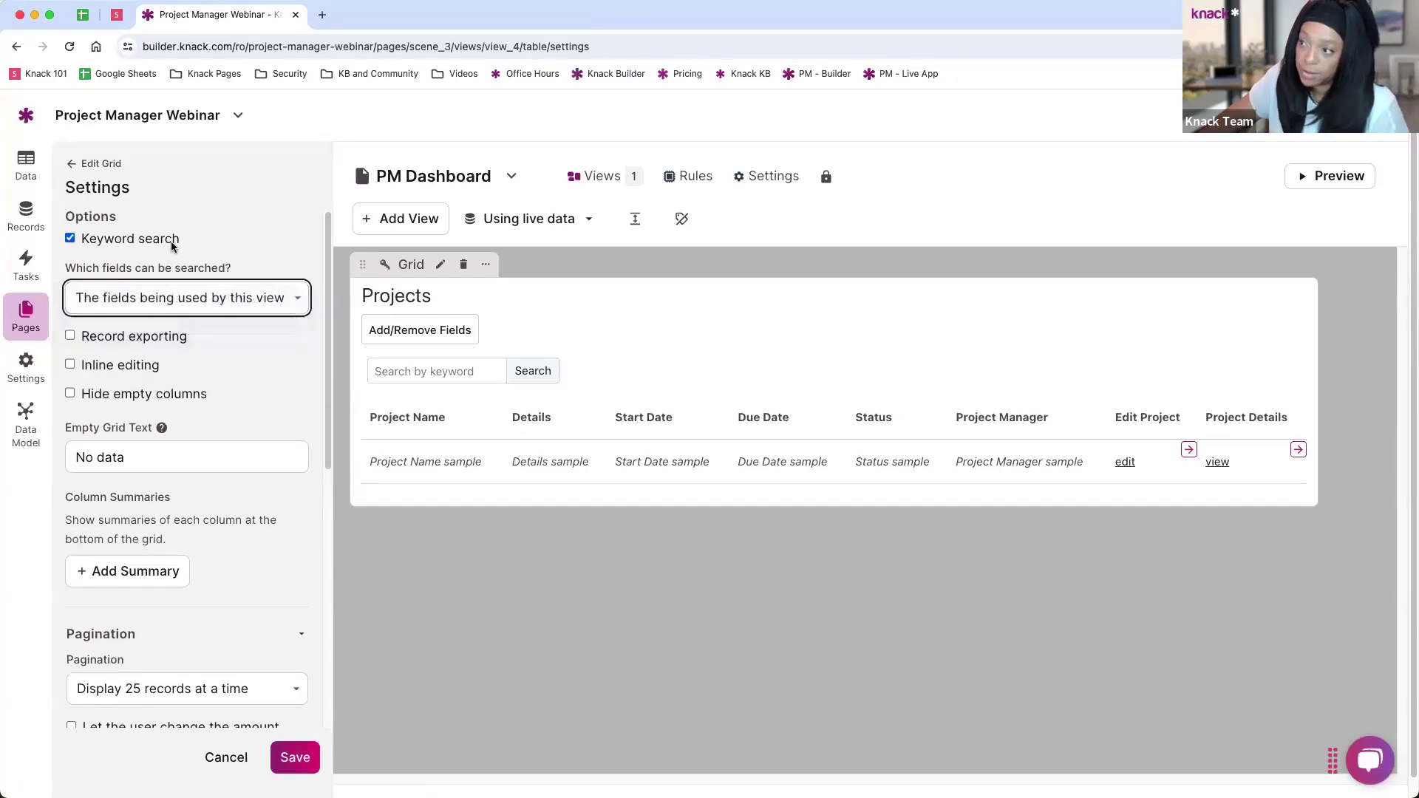
pyautogui.click(70, 337)
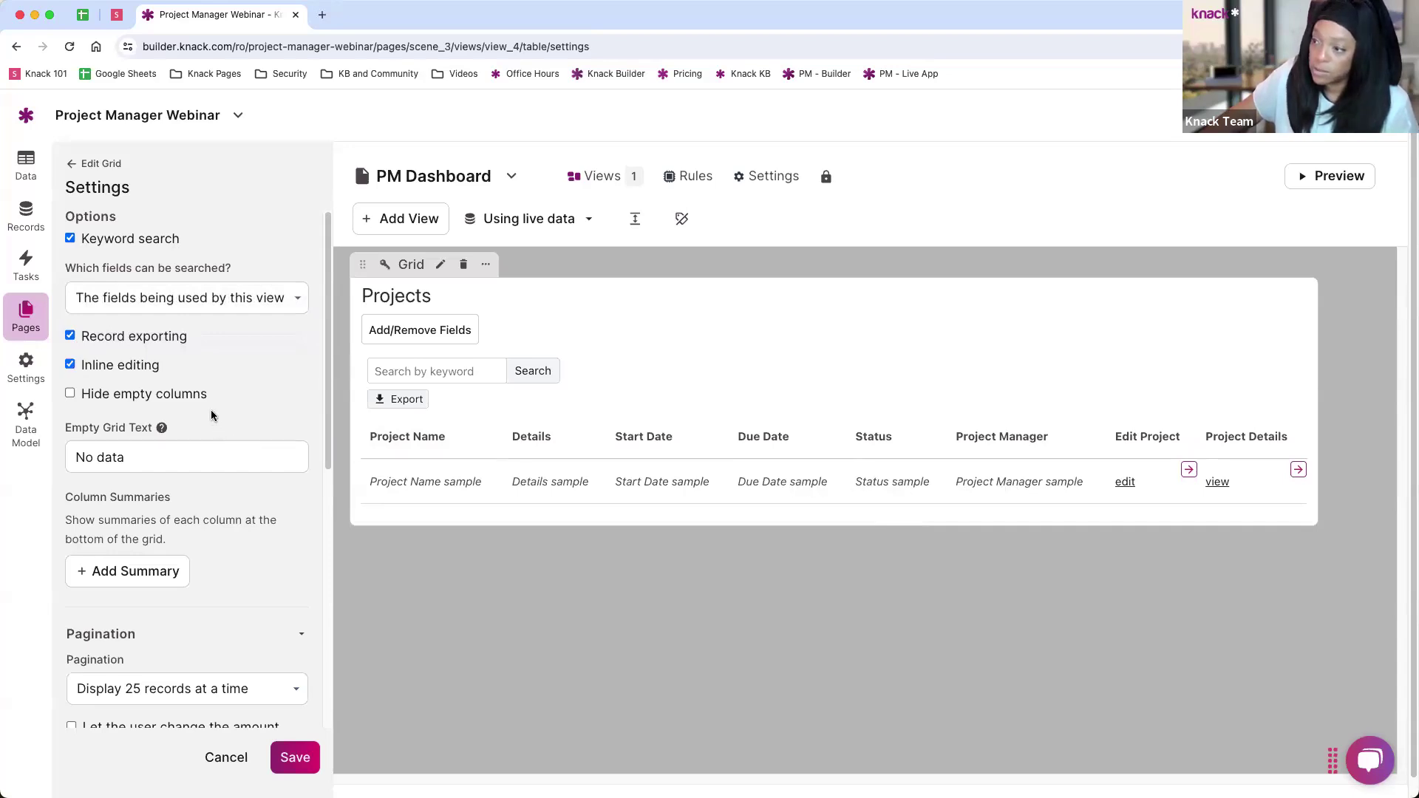
pyautogui.scroll(-5, 171, 373)
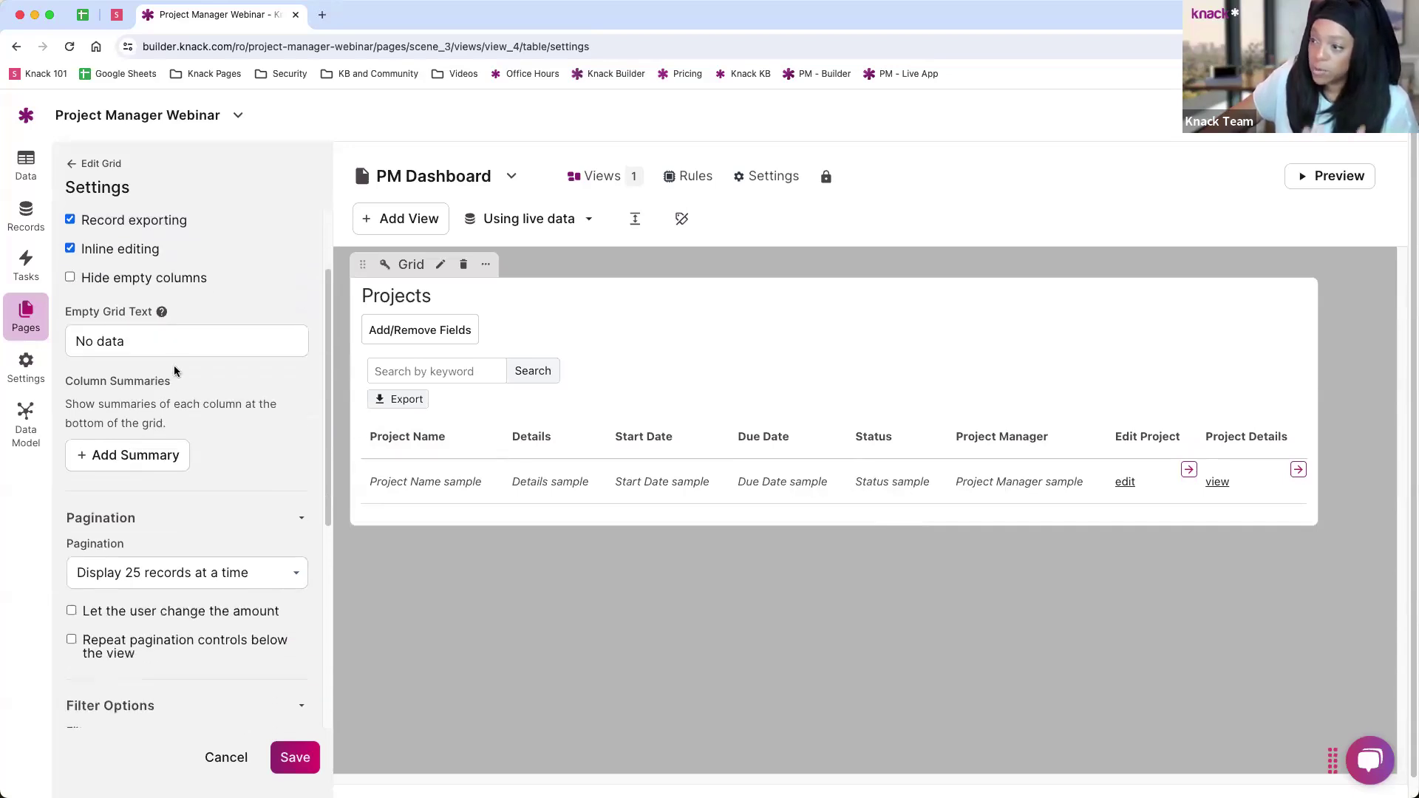
pyautogui.scroll(-5, 171, 370)
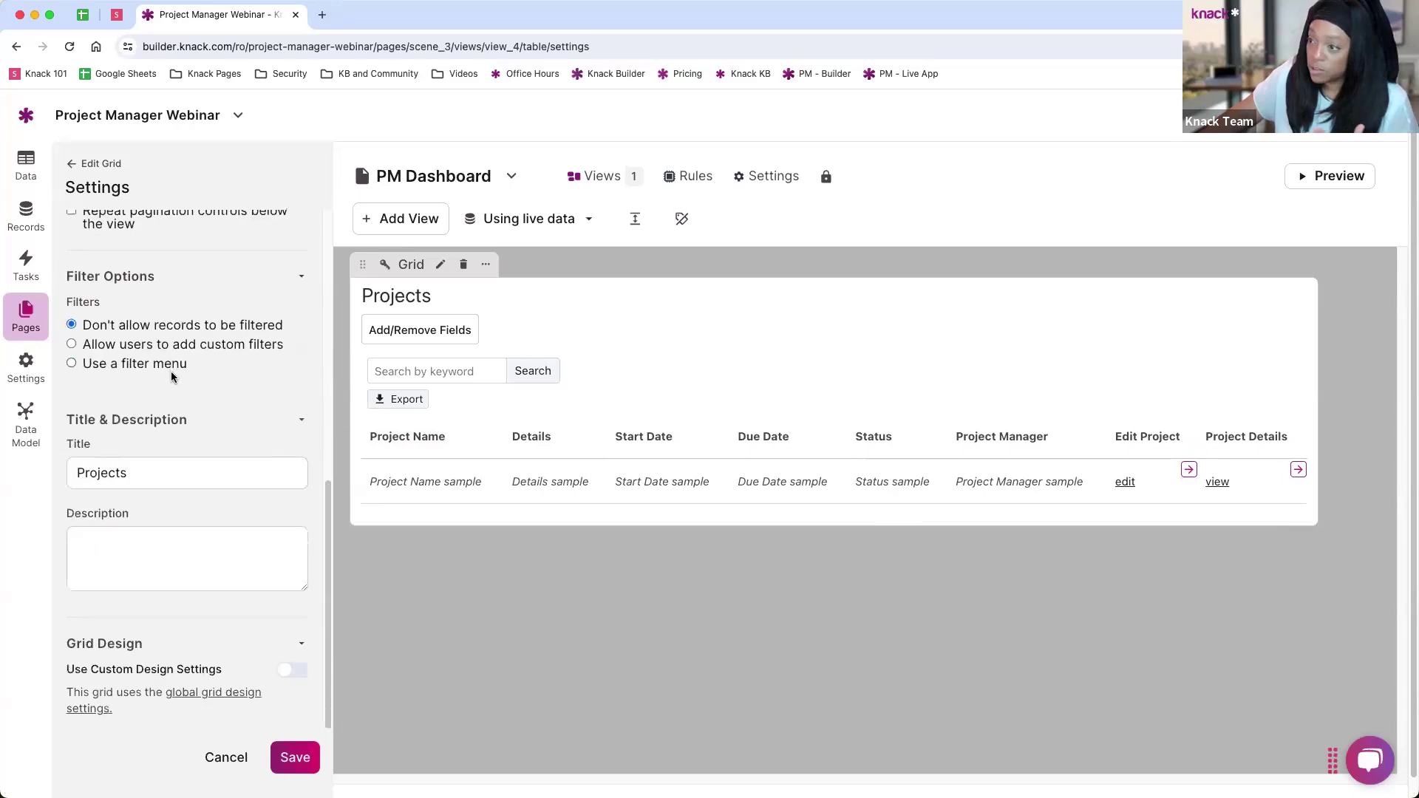
pyautogui.scroll(2, 187, 428)
pyautogui.scroll(6, 186, 412)
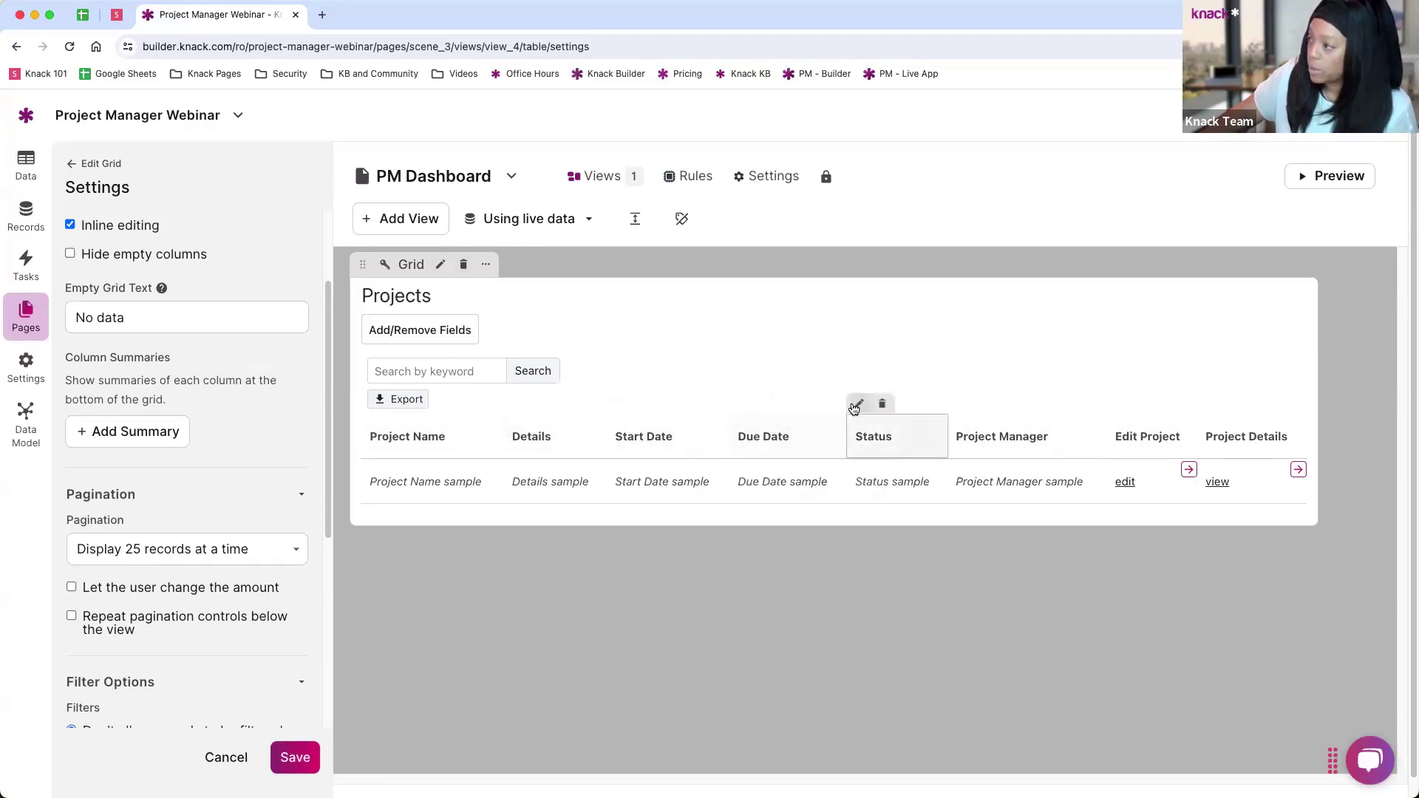
# Step: Add a display rule to the Status column that applies when Status contains New
pyautogui.click(858, 403)
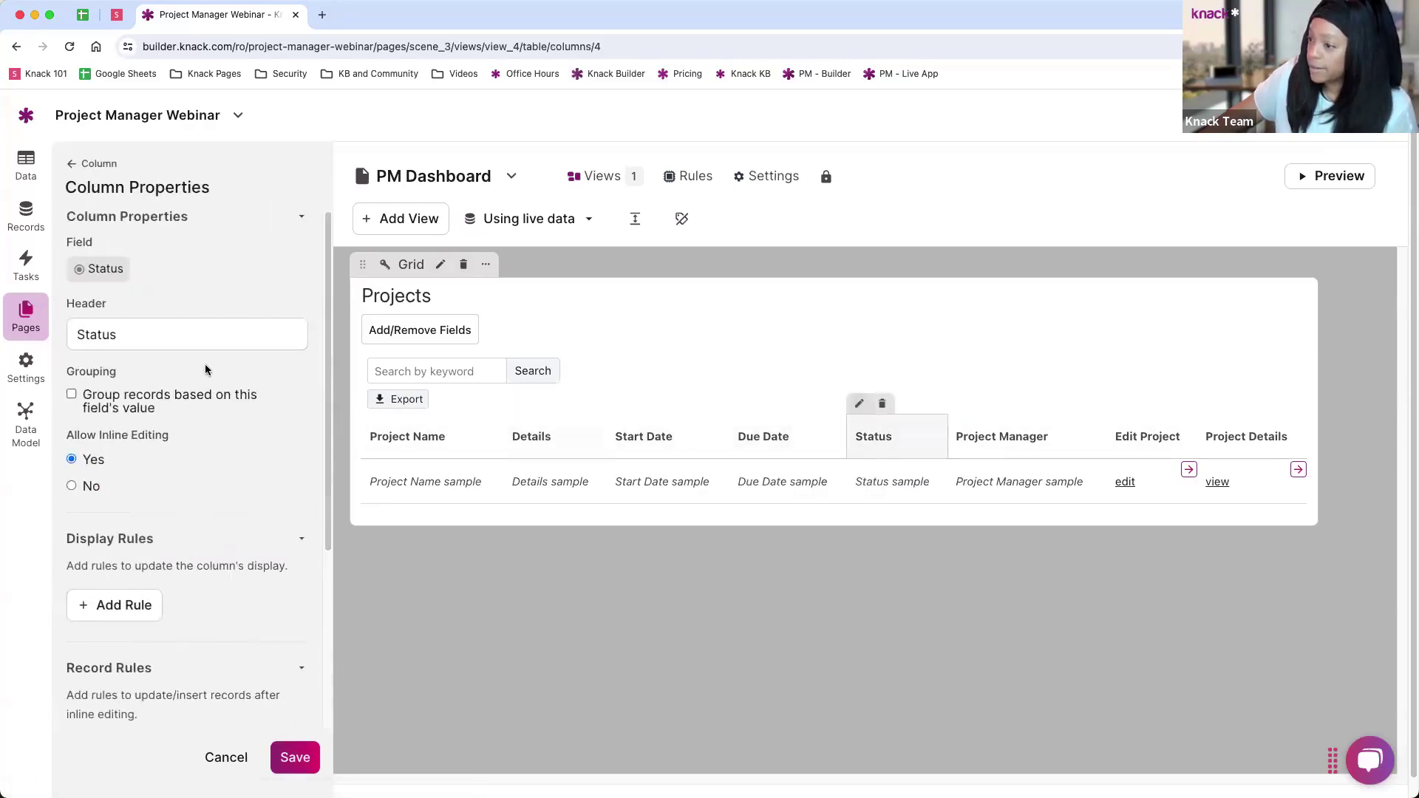
pyautogui.scroll(-3, 205, 369)
pyautogui.click(122, 509)
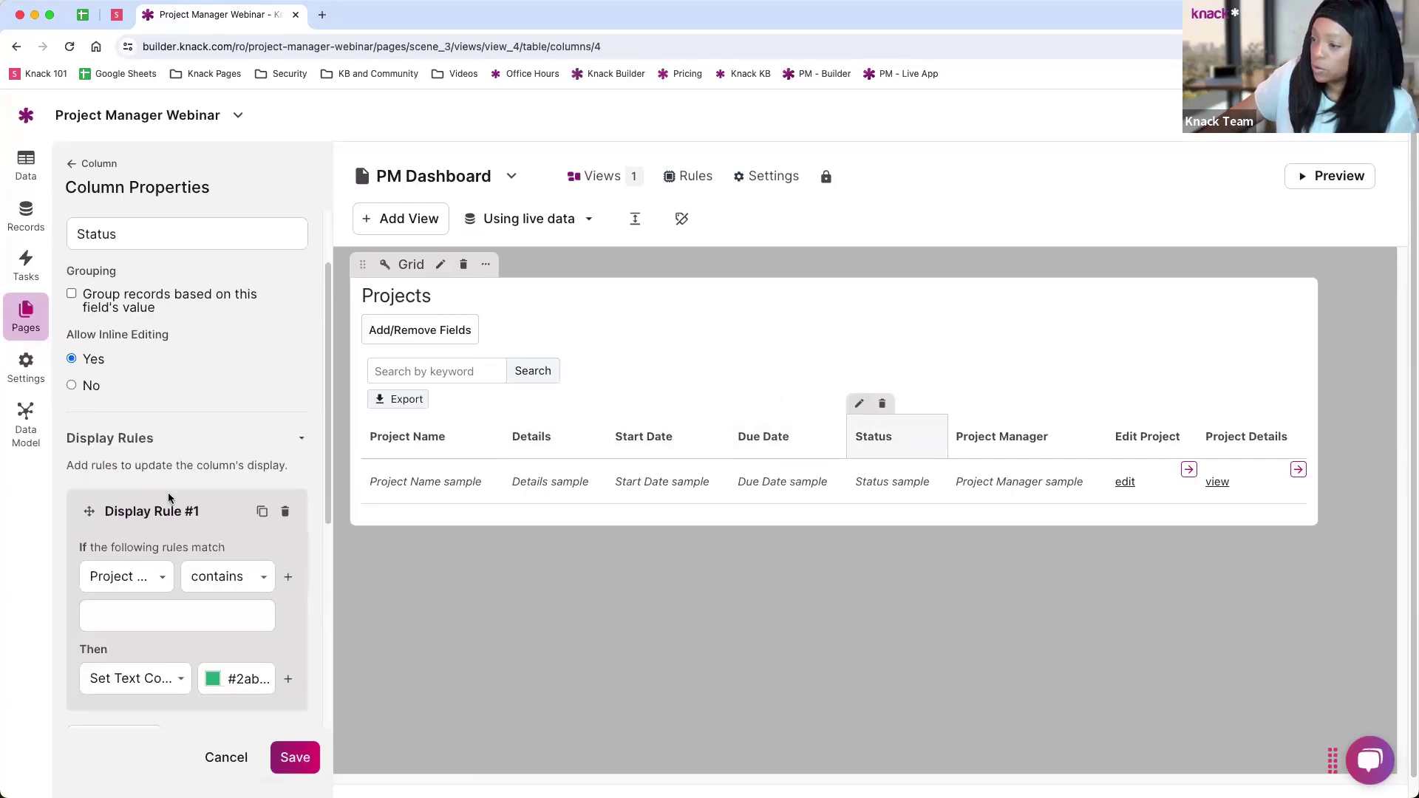
pyautogui.scroll(-5, 170, 496)
pyautogui.click(125, 379)
pyautogui.click(124, 461)
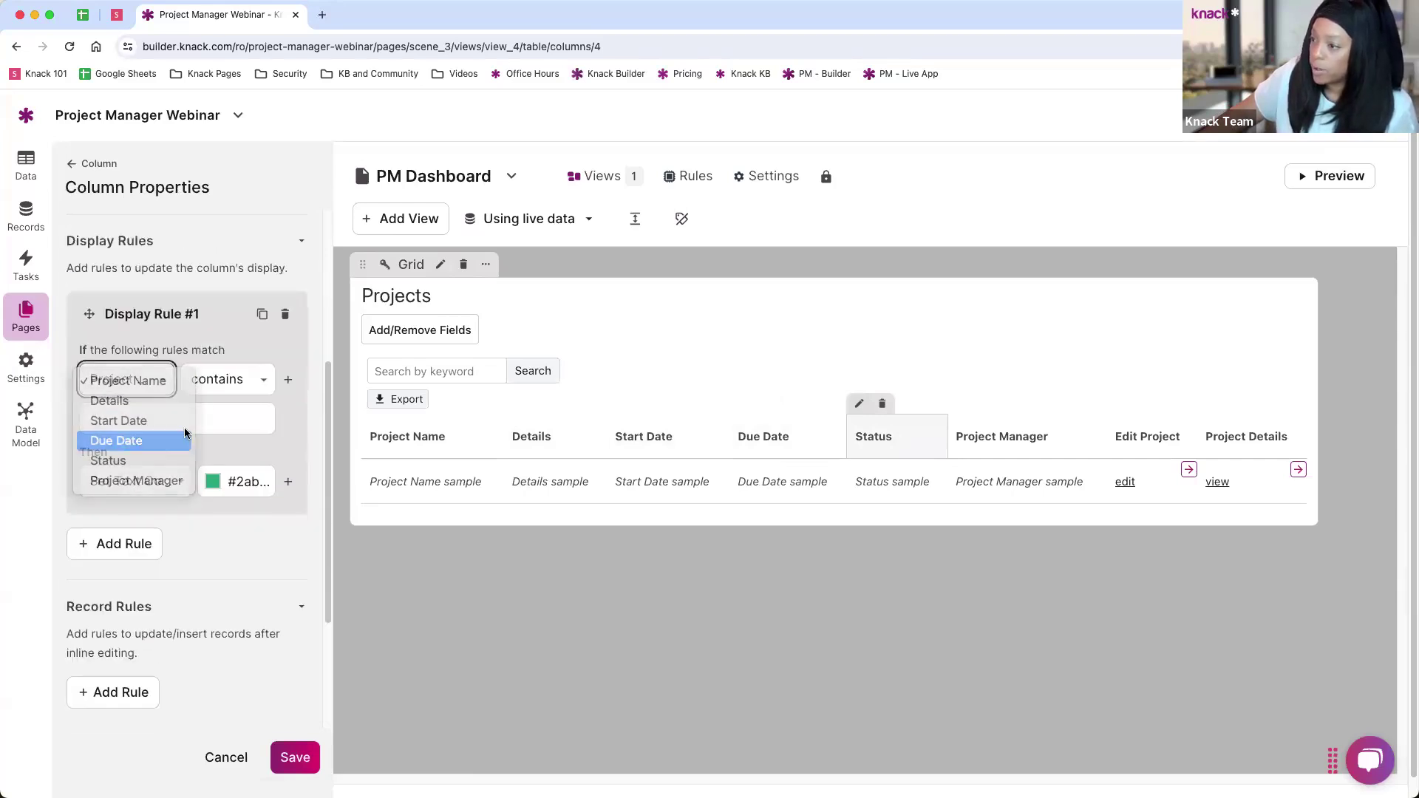
pyautogui.click(214, 379)
pyautogui.click(158, 419)
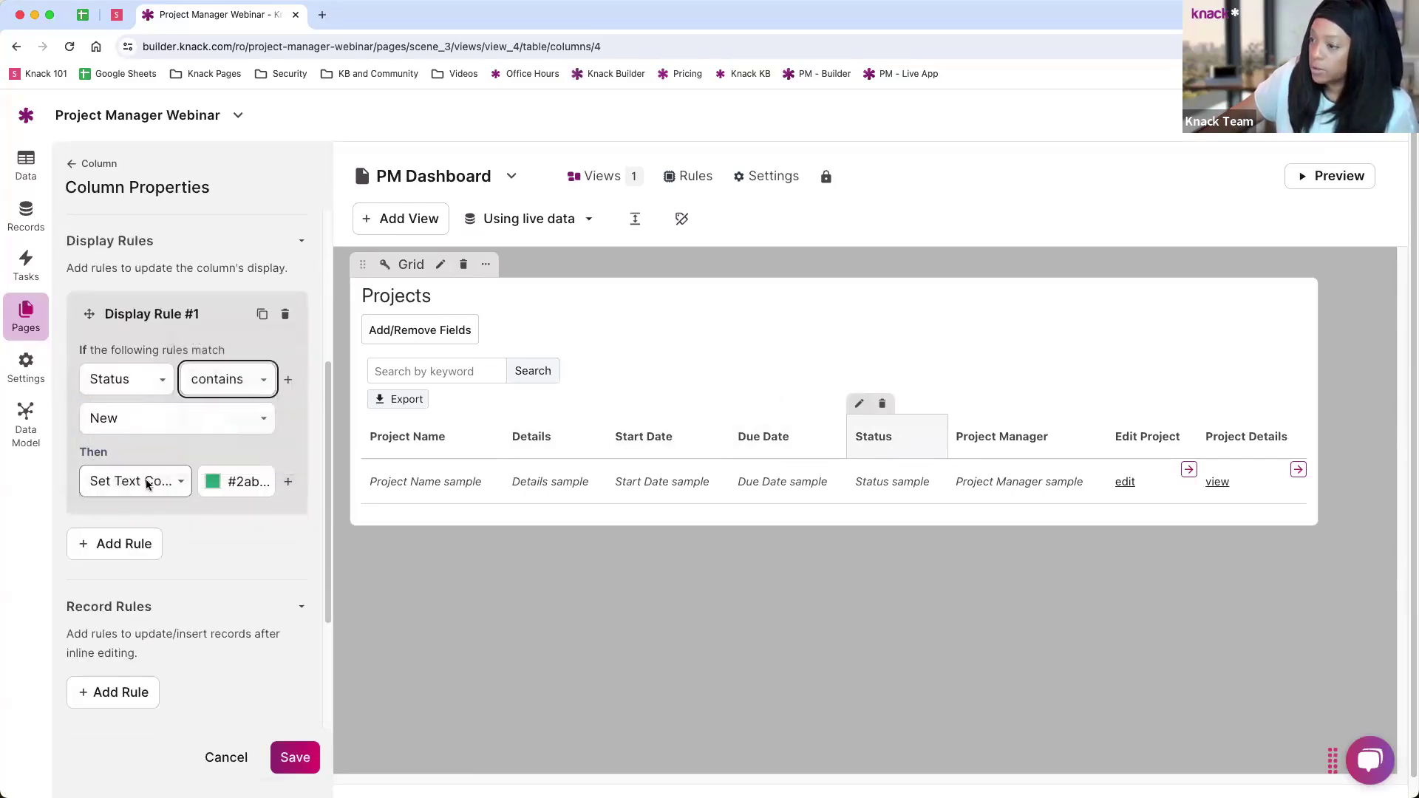
# Step: Make the rule display the victory-hand icon in black
pyautogui.click(171, 480)
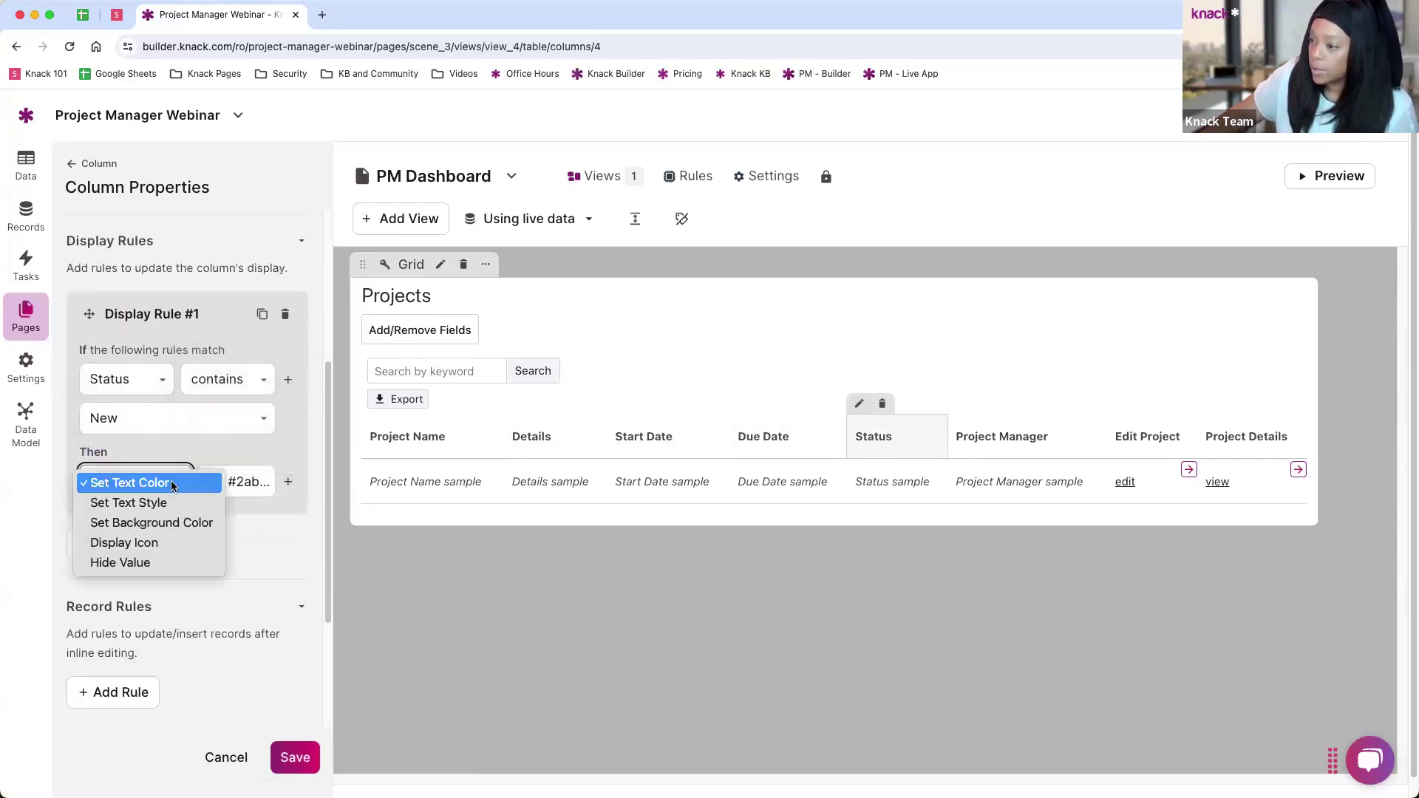
pyautogui.click(139, 545)
pyautogui.click(211, 482)
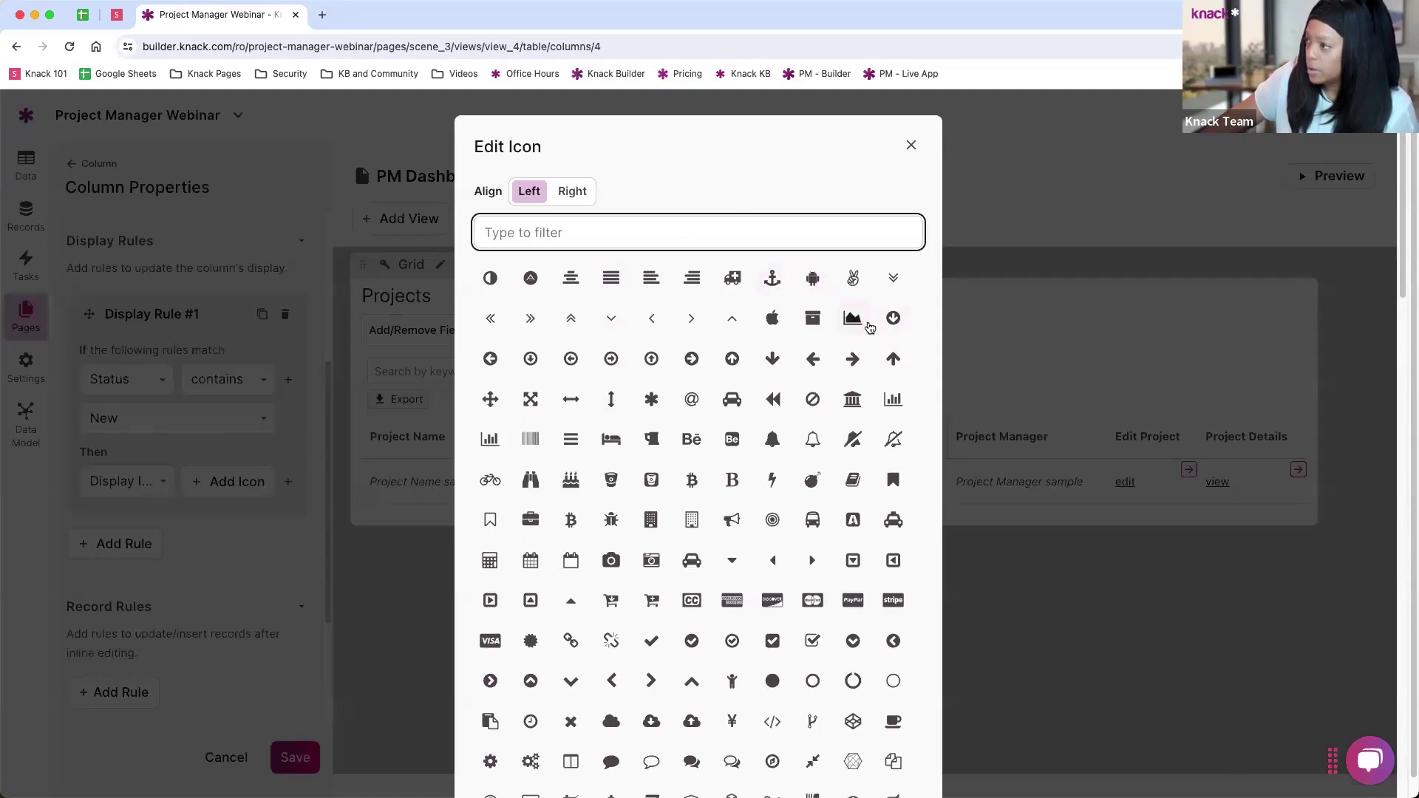
pyautogui.click(852, 278)
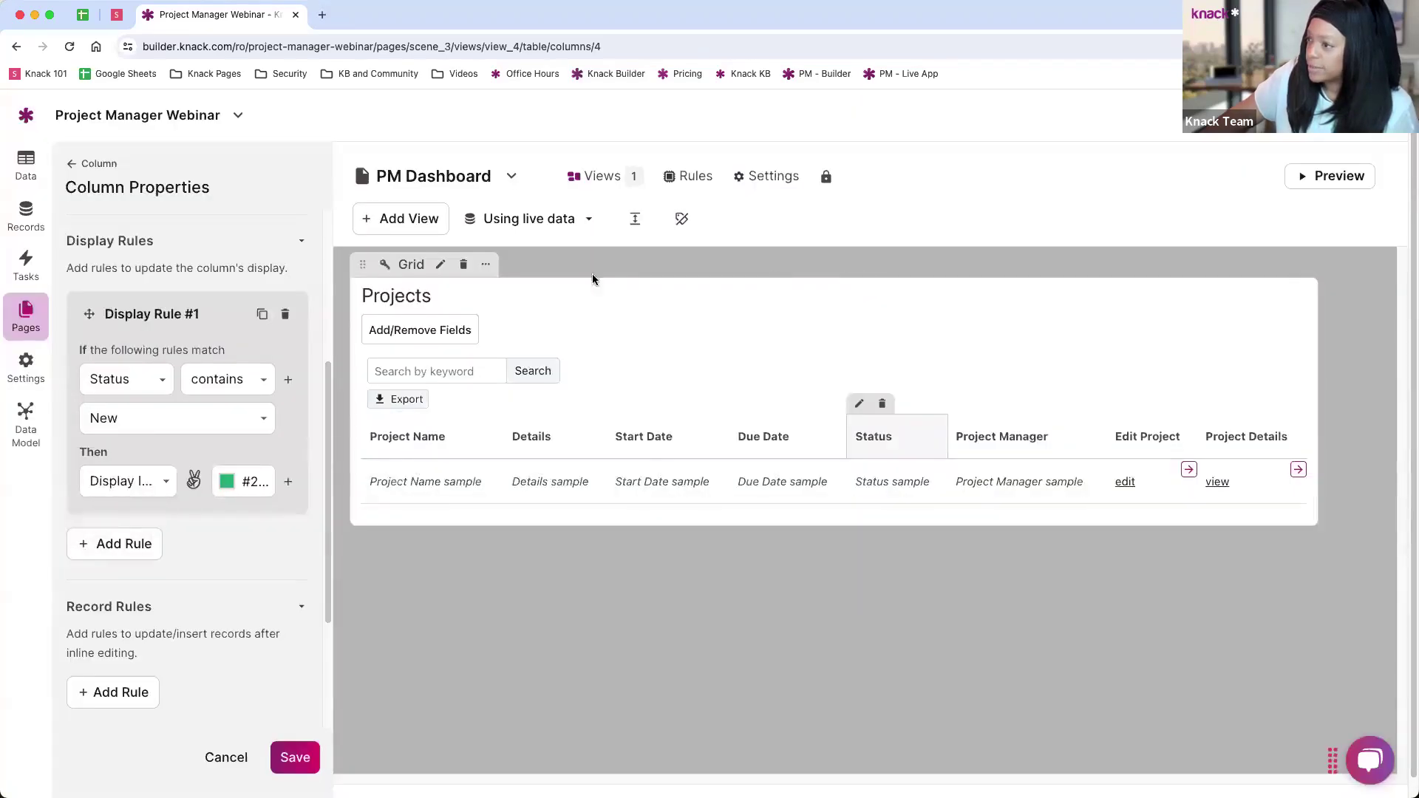
pyautogui.click(226, 489)
pyautogui.moveTo(316, 547)
pyautogui.mouseDown()
pyautogui.moveTo(249, 597)
pyautogui.moveTo(229, 563)
pyautogui.moveTo(219, 630)
pyautogui.mouseUp()
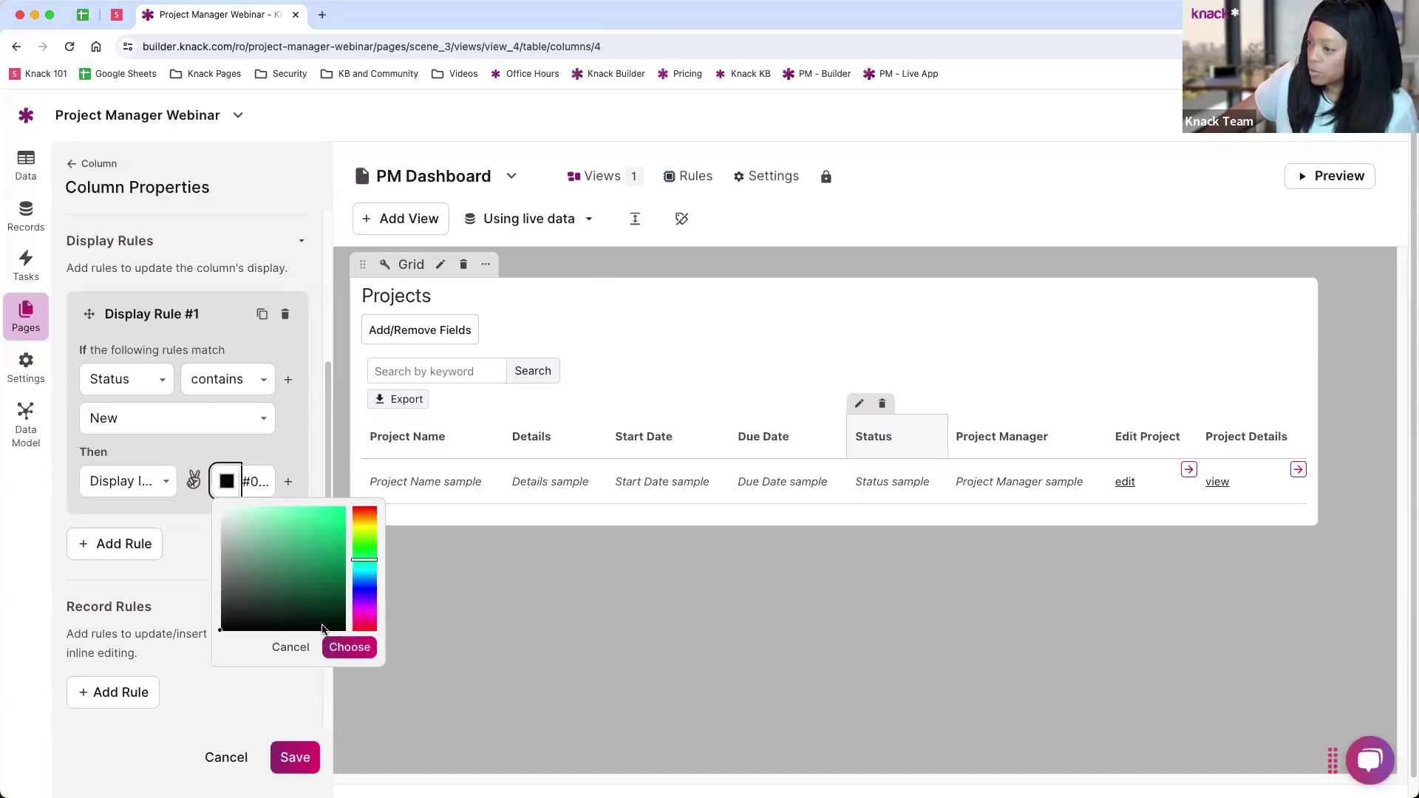
pyautogui.click(347, 646)
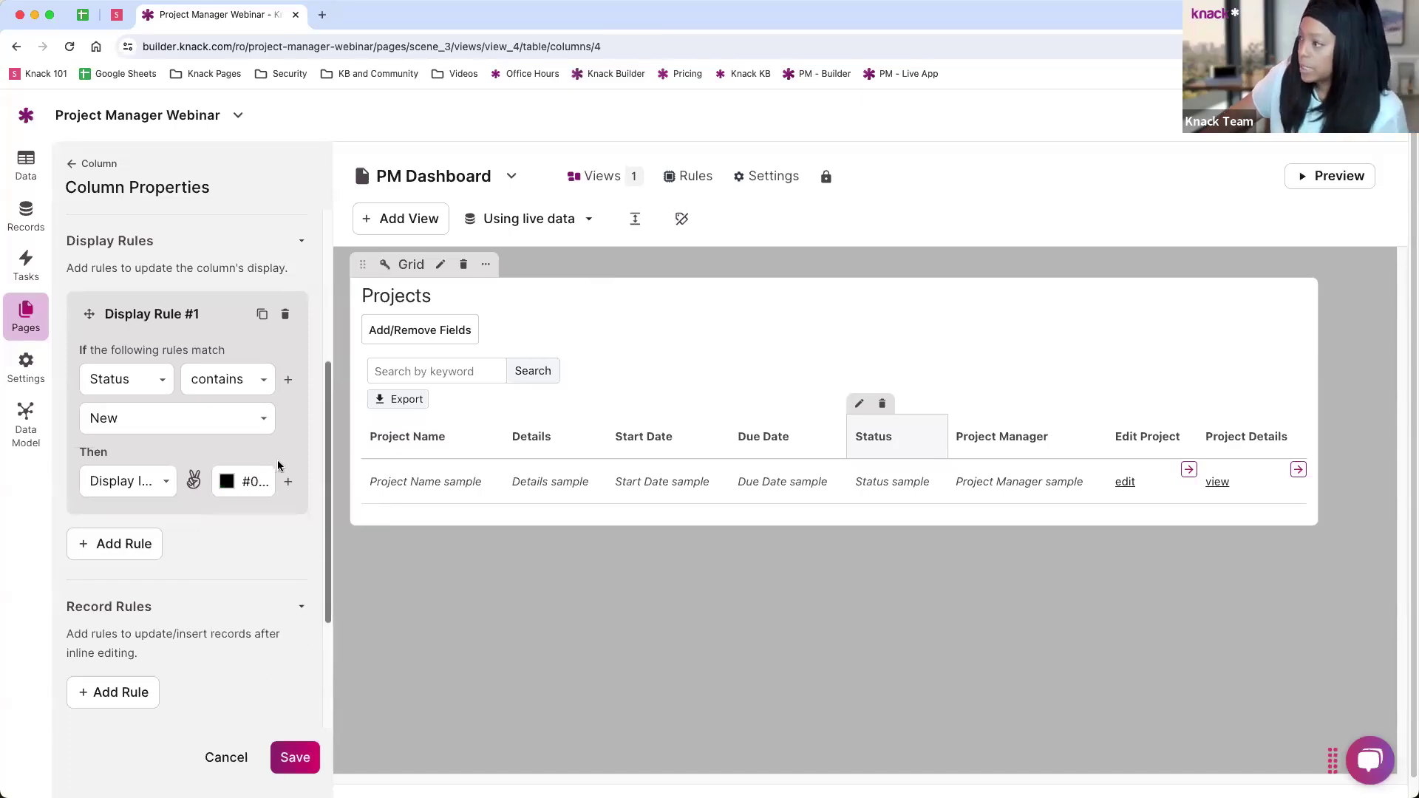
pyautogui.scroll(5, 172, 260)
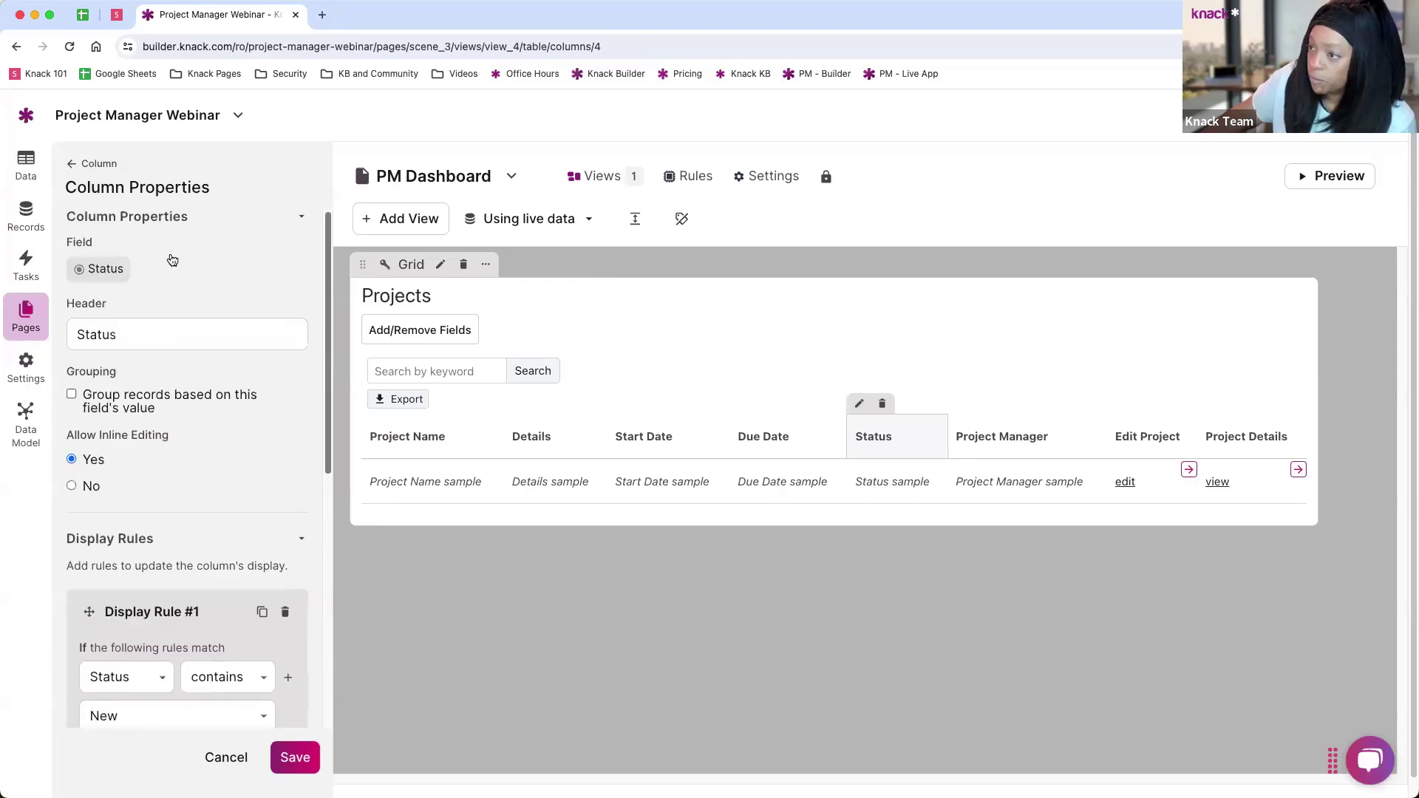
# Step: Browse the Connections fields for Project Manager and Task, trying the task Name as a column
pyautogui.click(73, 165)
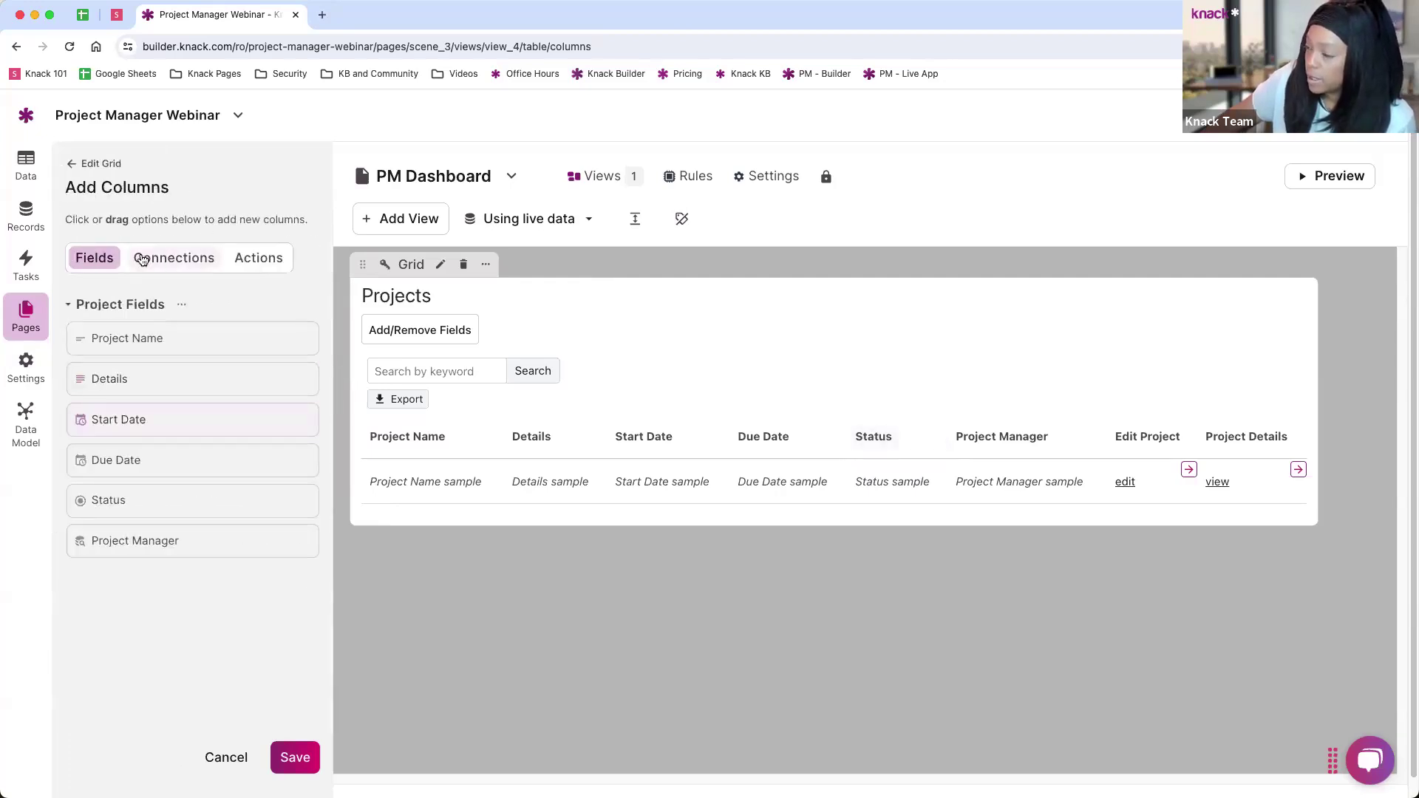
pyautogui.click(167, 264)
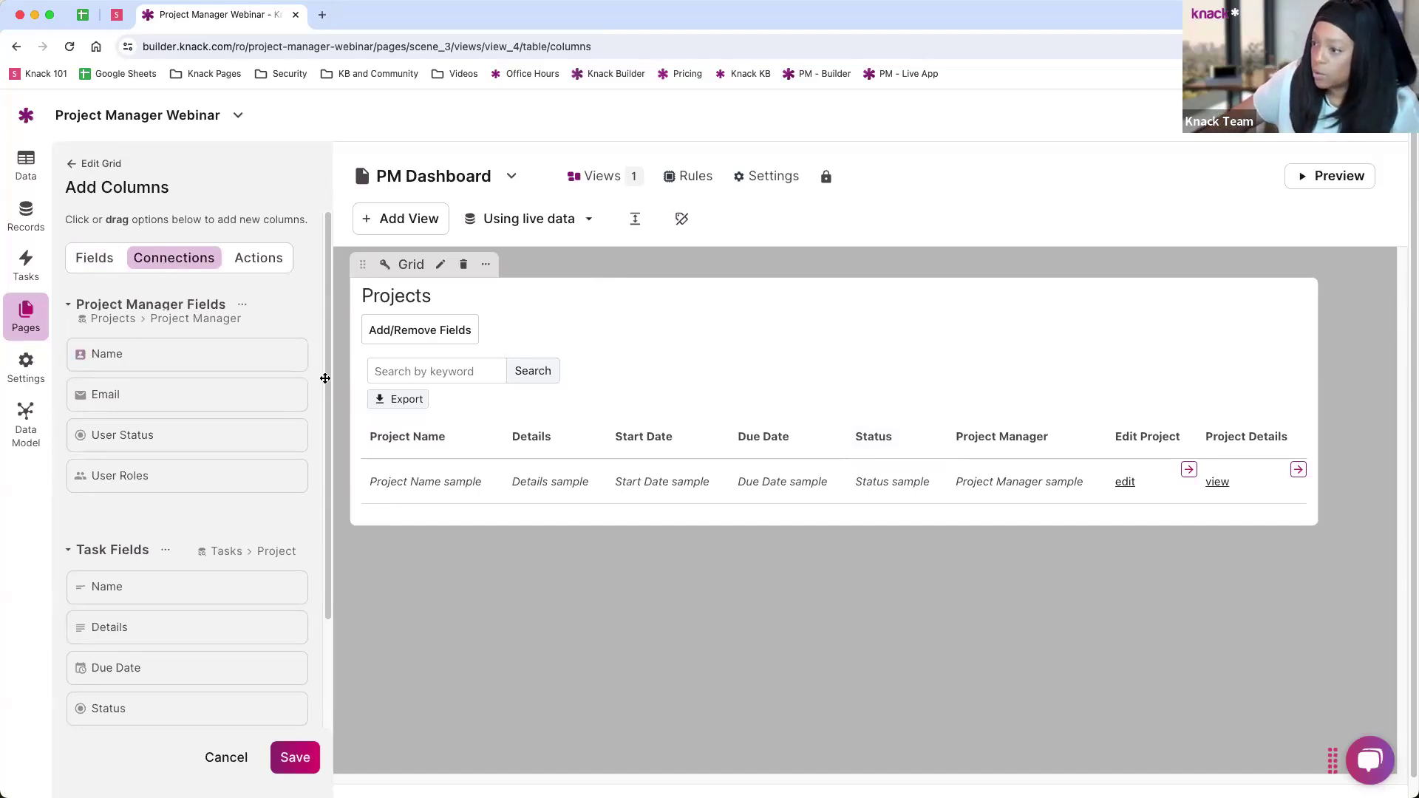
pyautogui.scroll(-4, 205, 379)
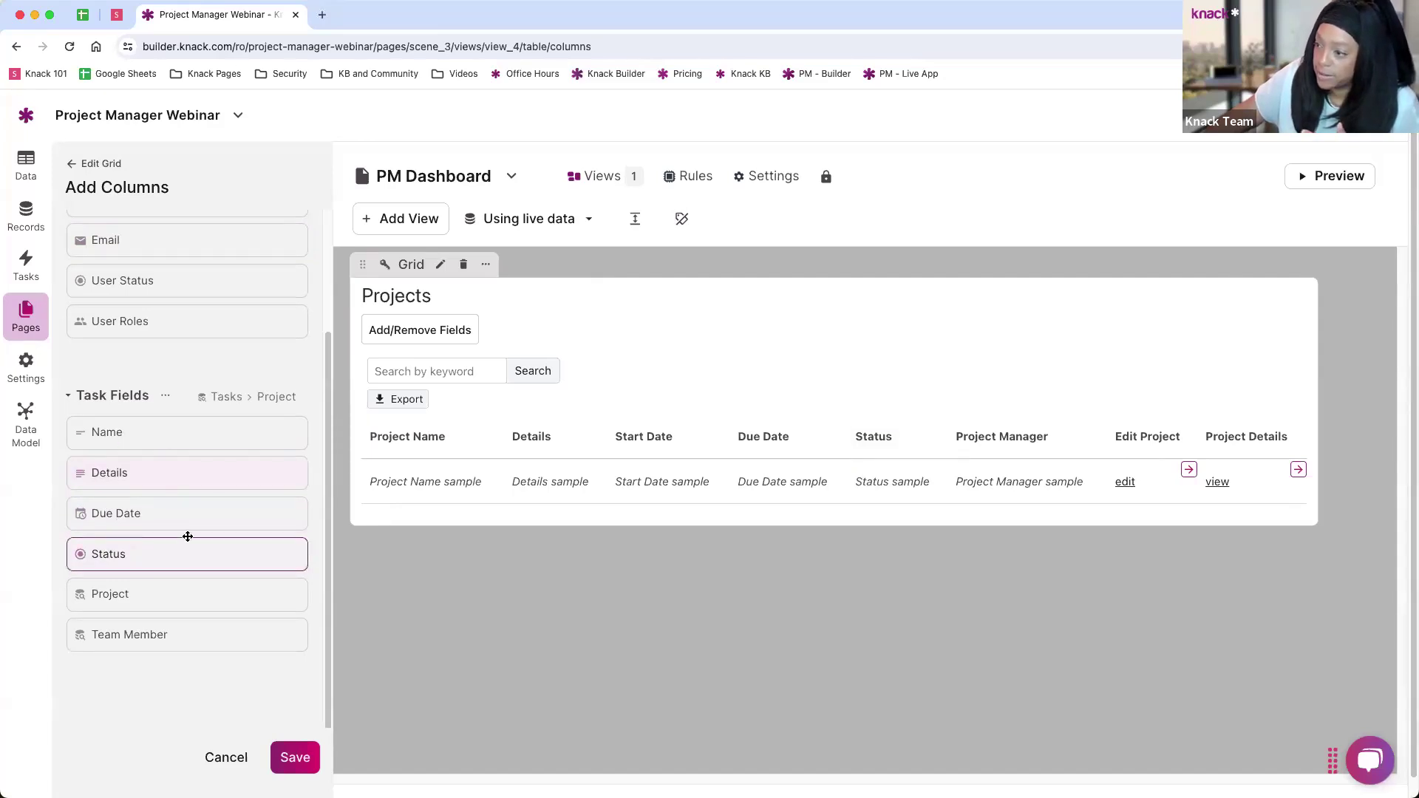
pyautogui.scroll(4, 237, 473)
pyautogui.scroll(-3, 238, 466)
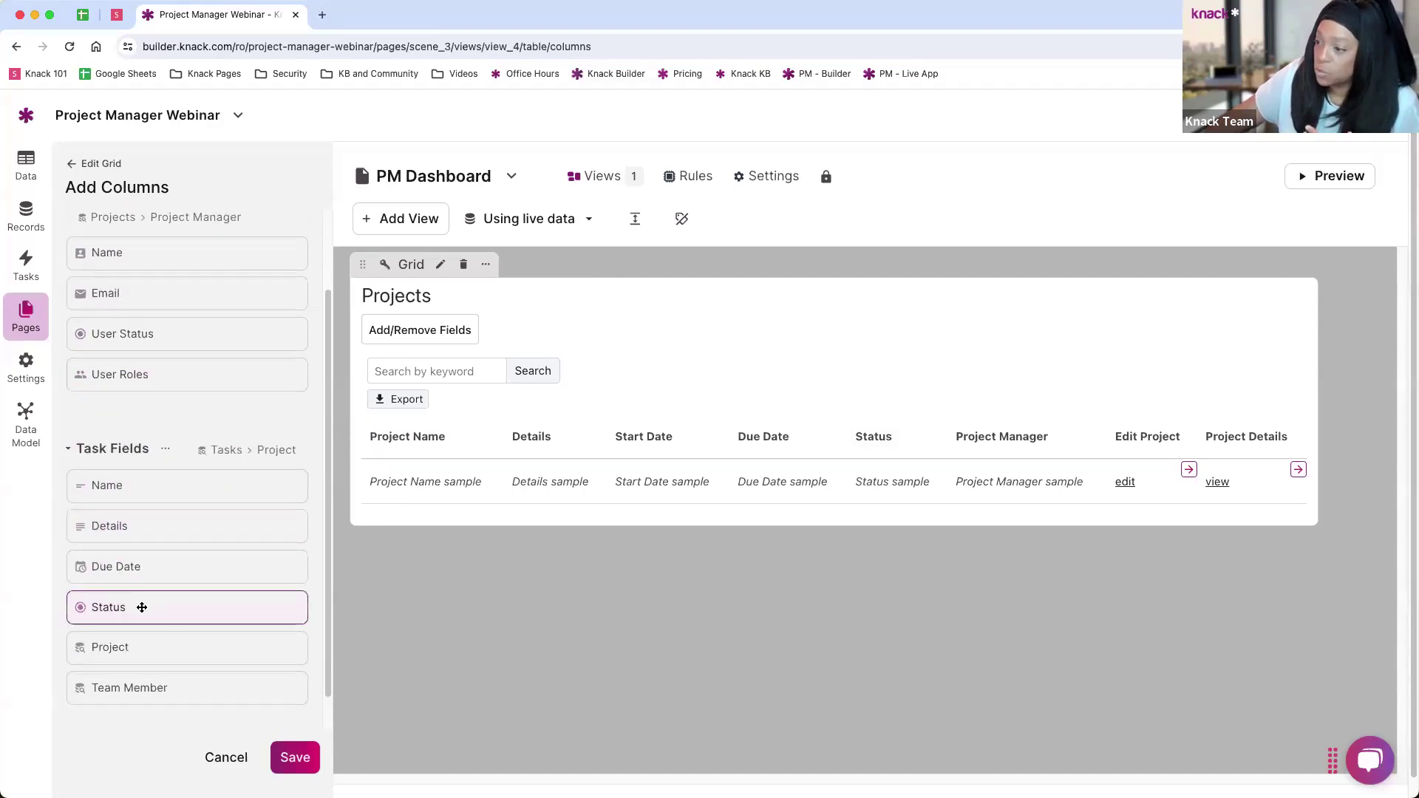
pyautogui.moveTo(110, 485)
pyautogui.mouseDown()
pyautogui.moveTo(1093, 439)
pyautogui.moveTo(330, 472)
pyautogui.mouseUp()
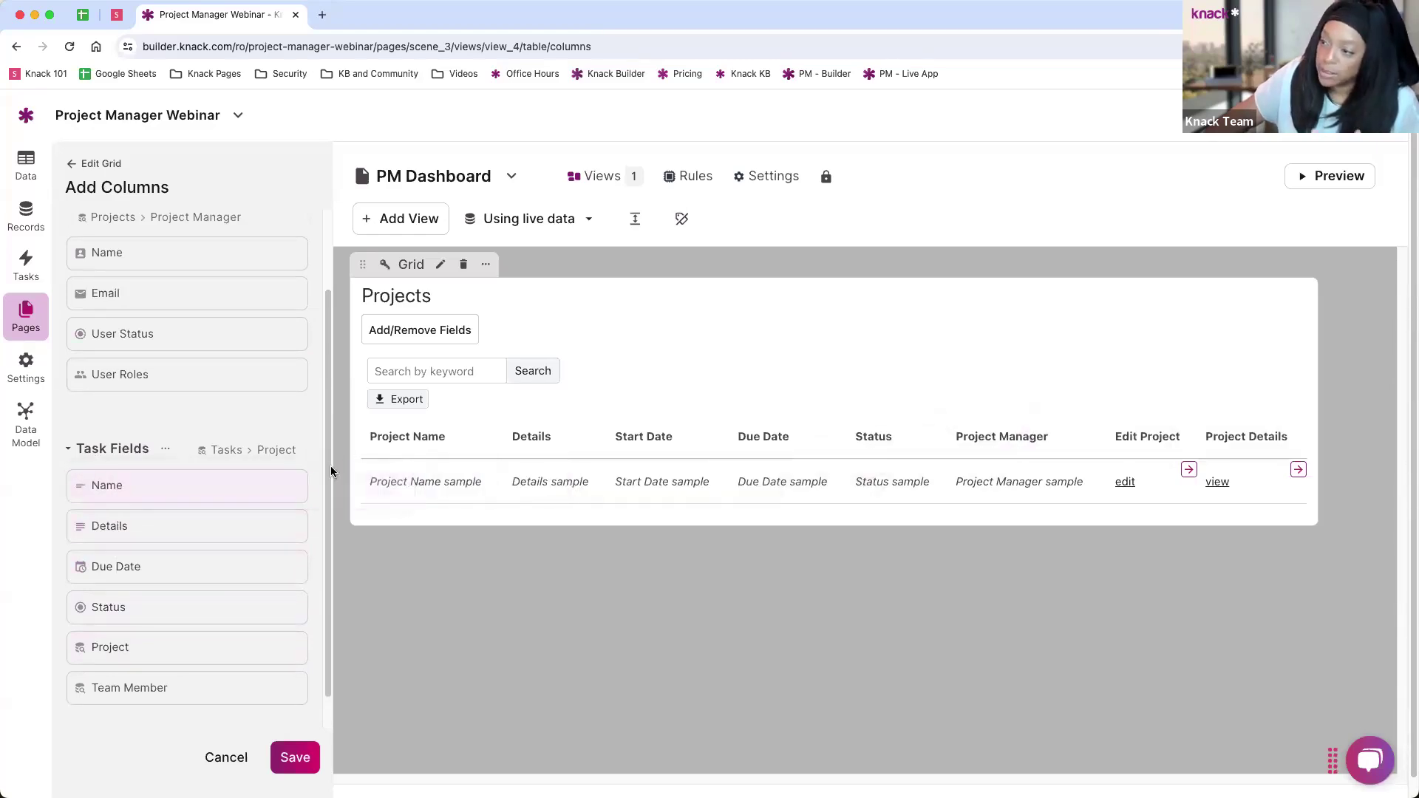
pyautogui.scroll(2, 181, 333)
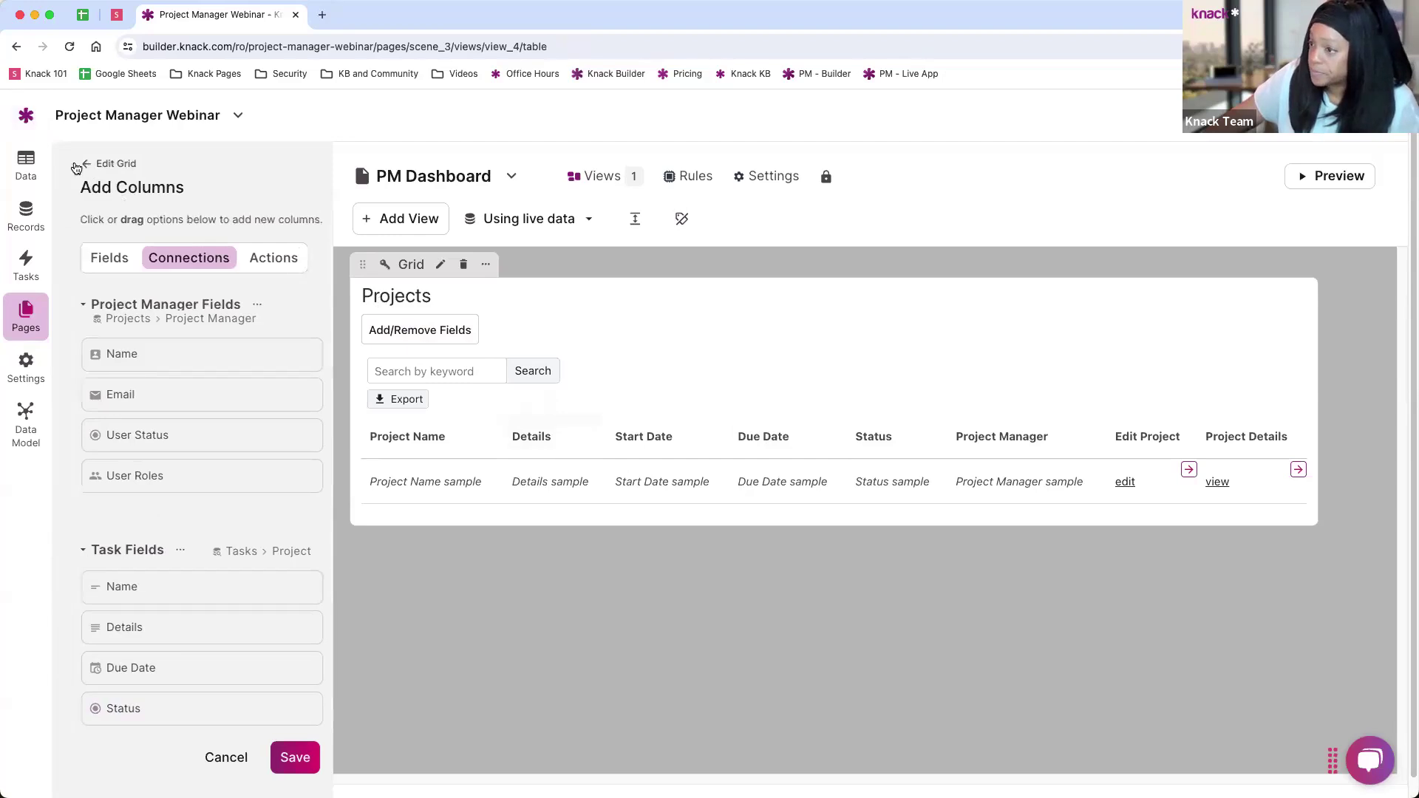
# Step: Add a Delete link column to the Projects grid and save the column changes
pyautogui.click(74, 165)
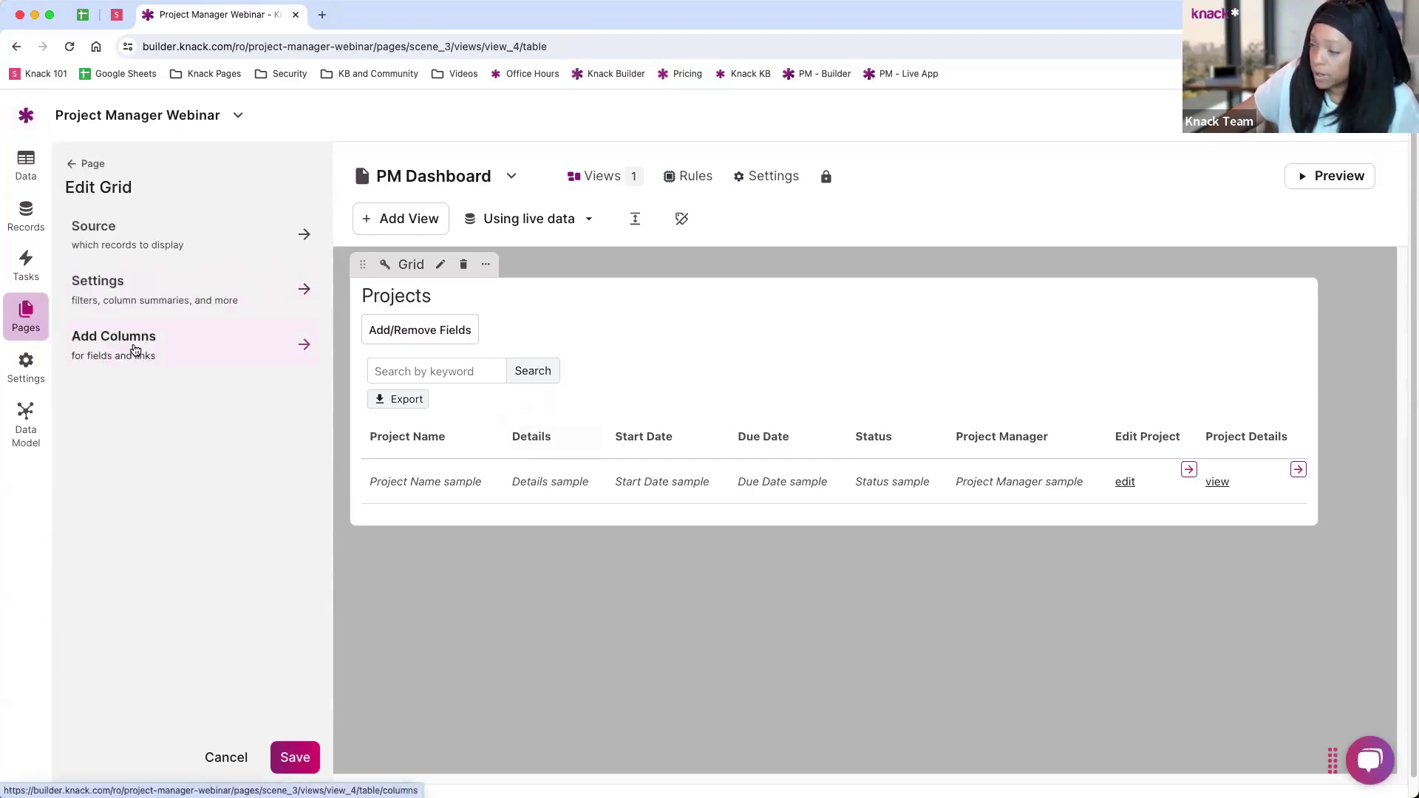
pyautogui.click(136, 291)
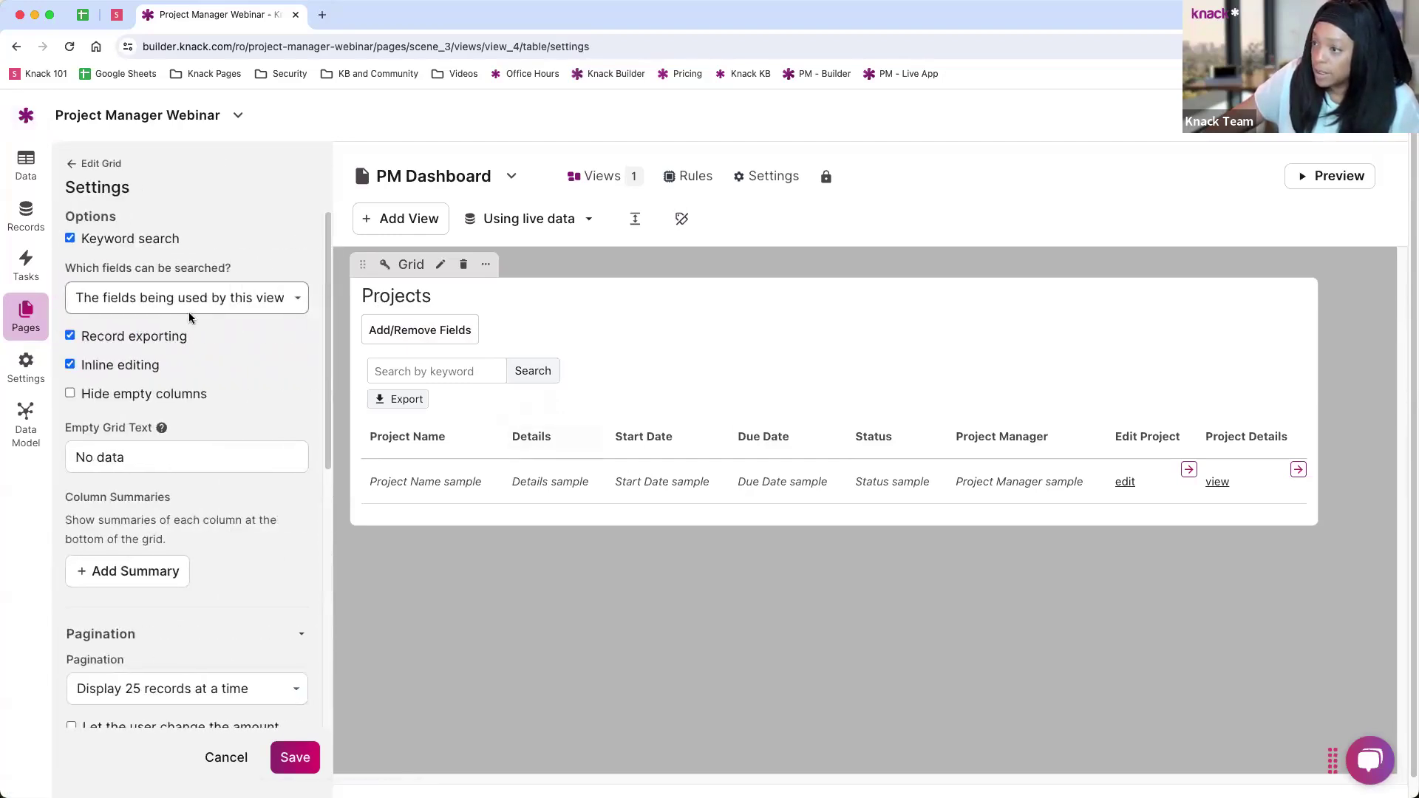
pyautogui.scroll(-1, 103, 236)
pyautogui.click(73, 161)
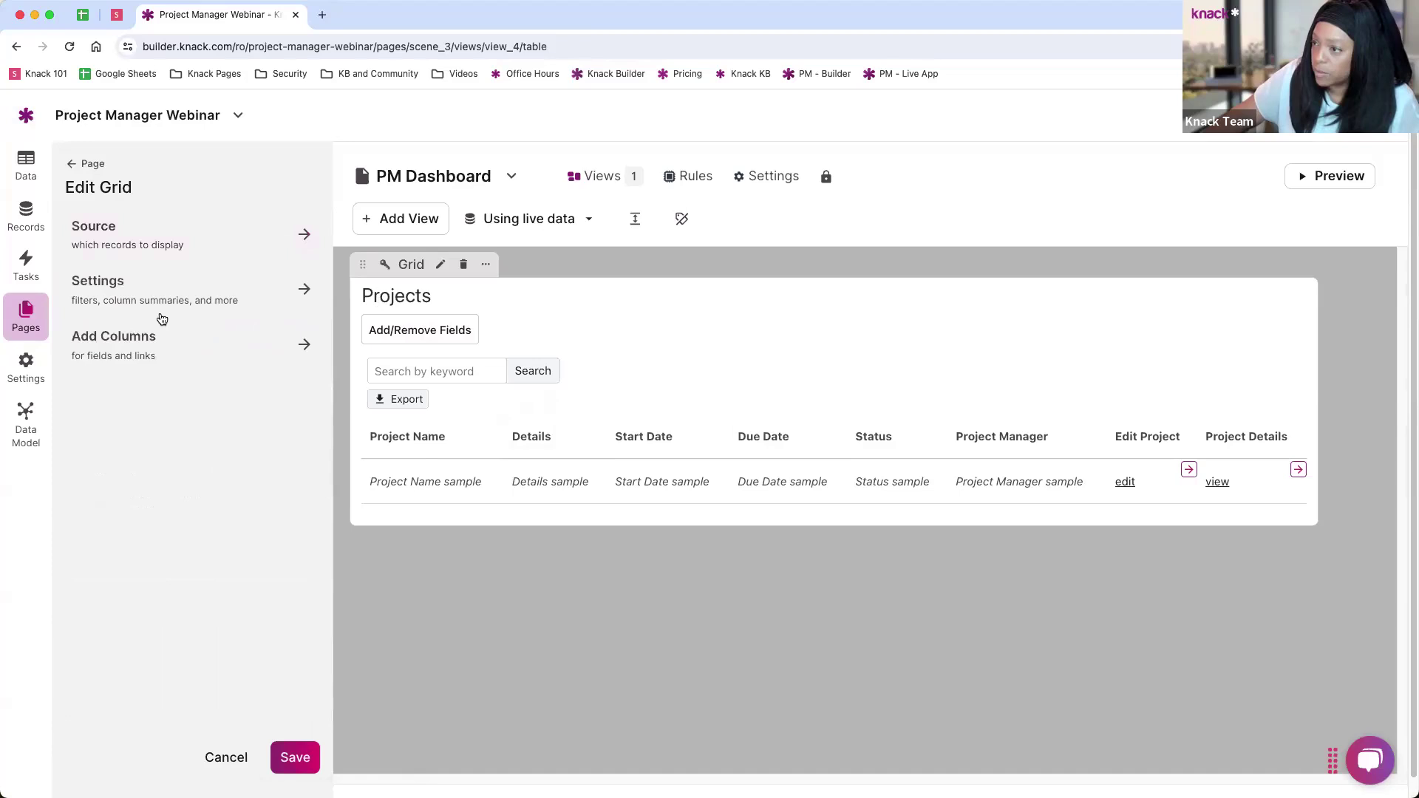
pyautogui.click(136, 347)
pyautogui.click(255, 262)
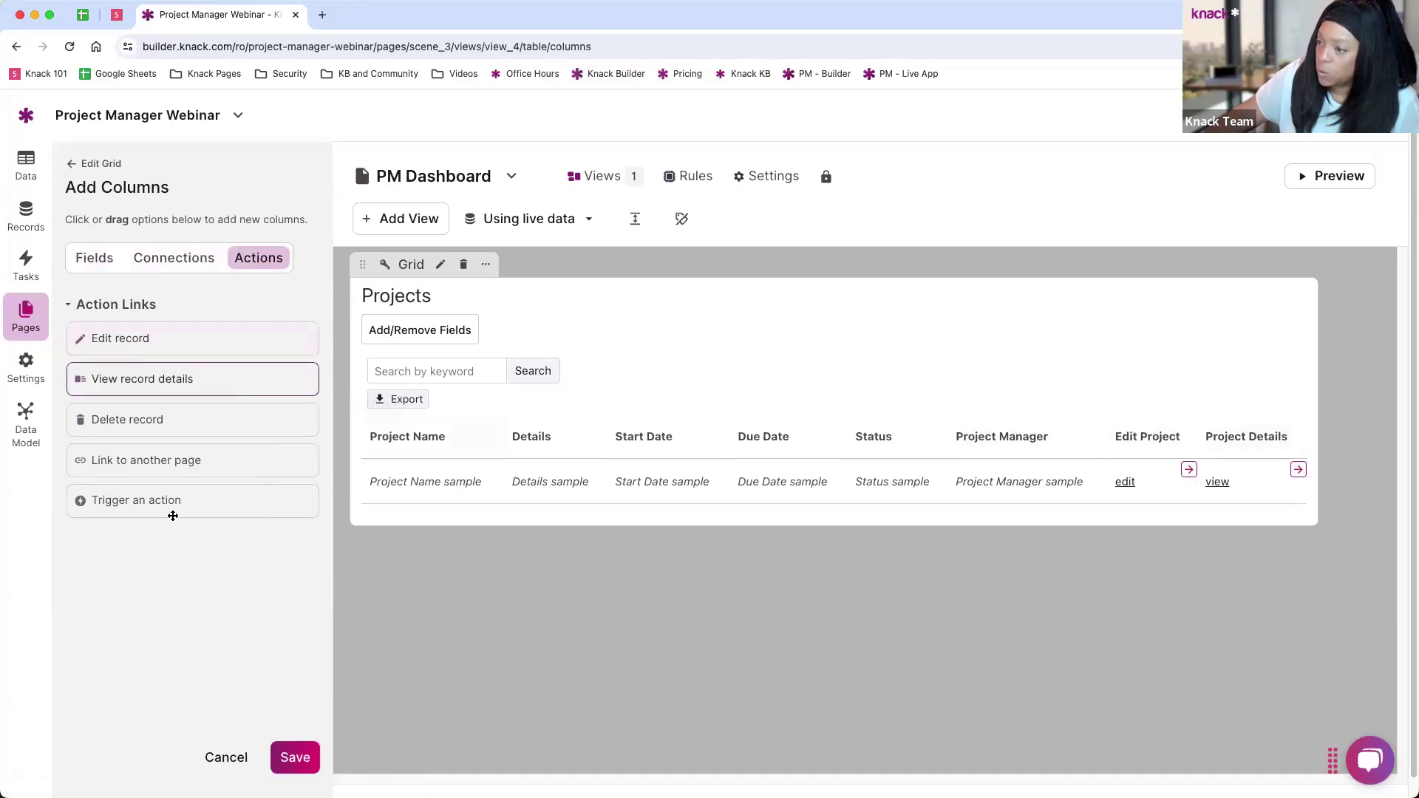
pyautogui.click(125, 419)
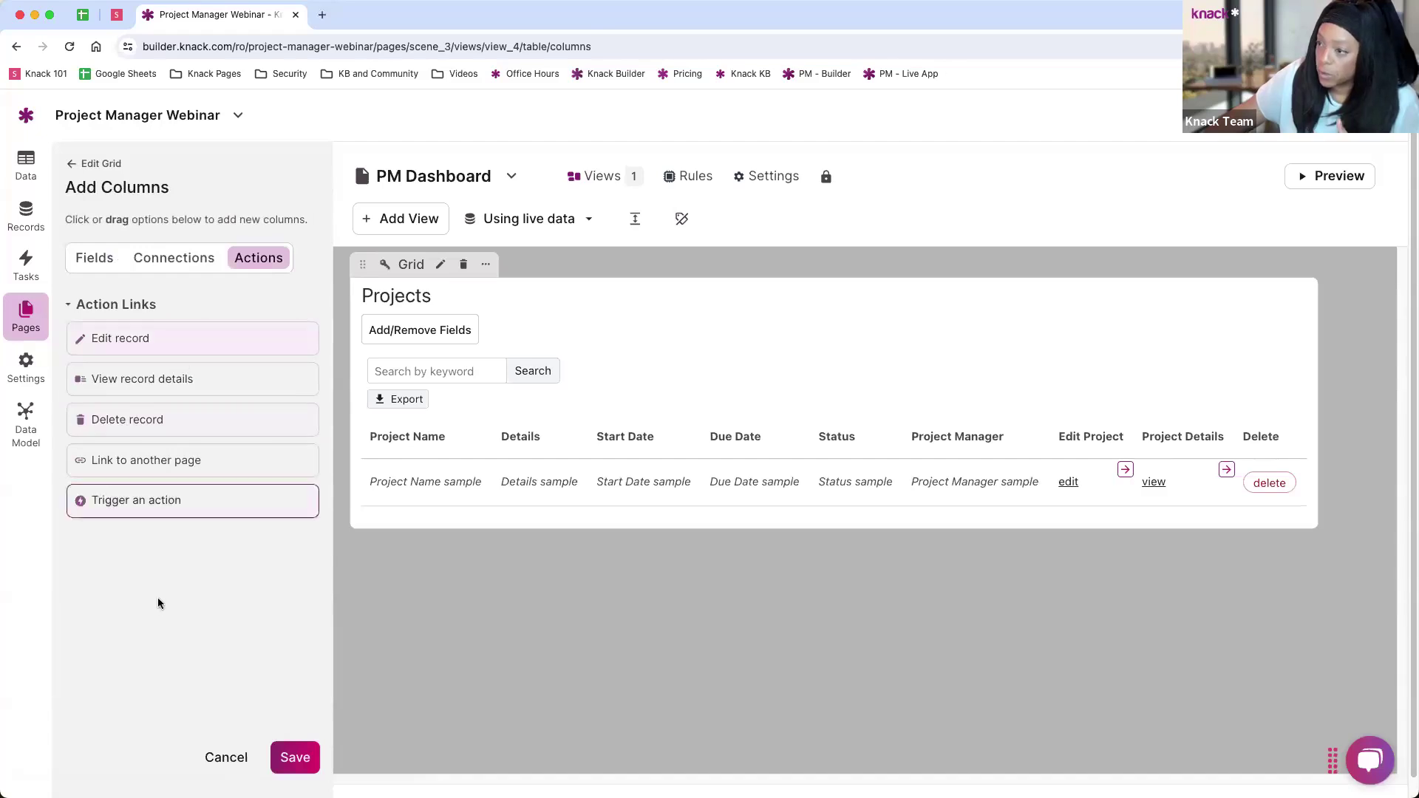
pyautogui.click(289, 757)
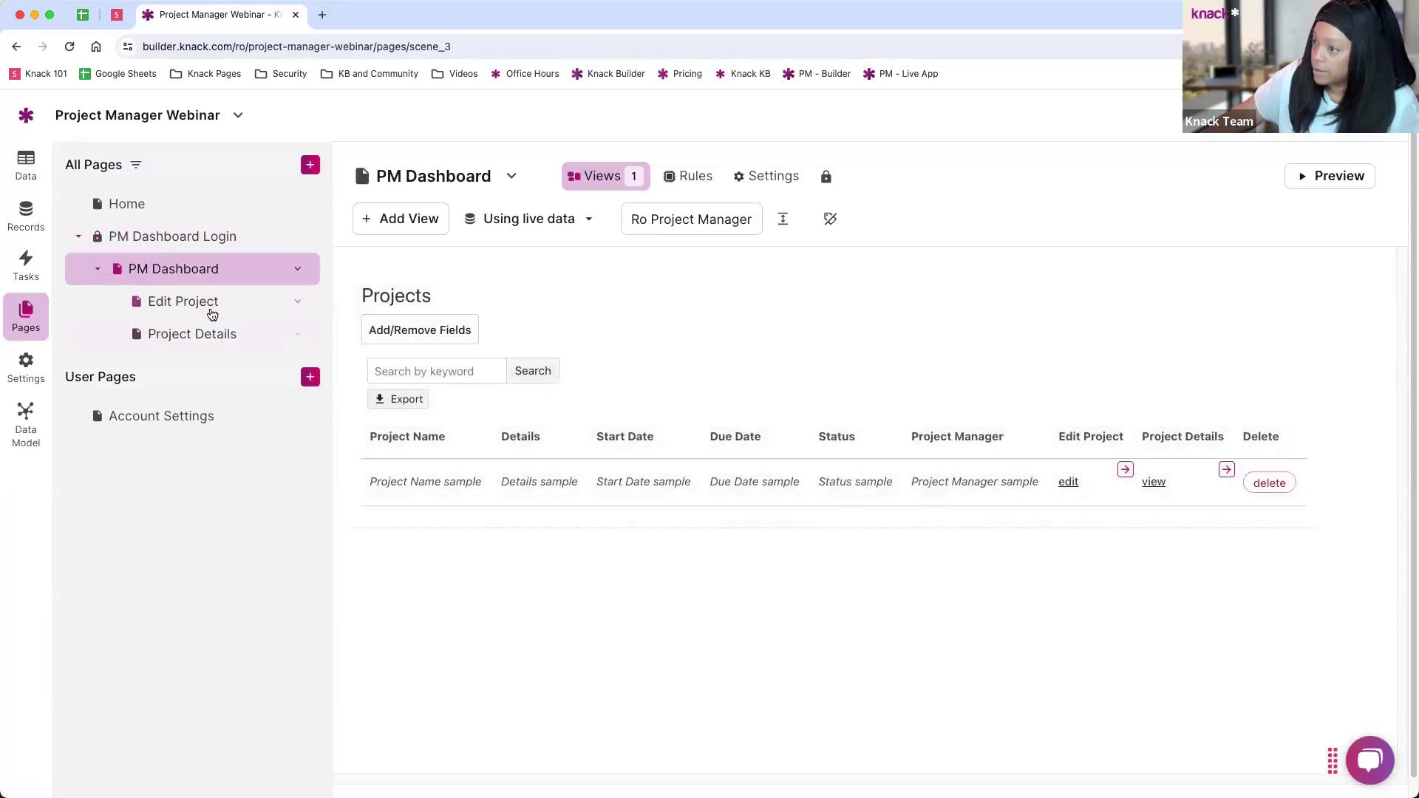
pyautogui.click(210, 311)
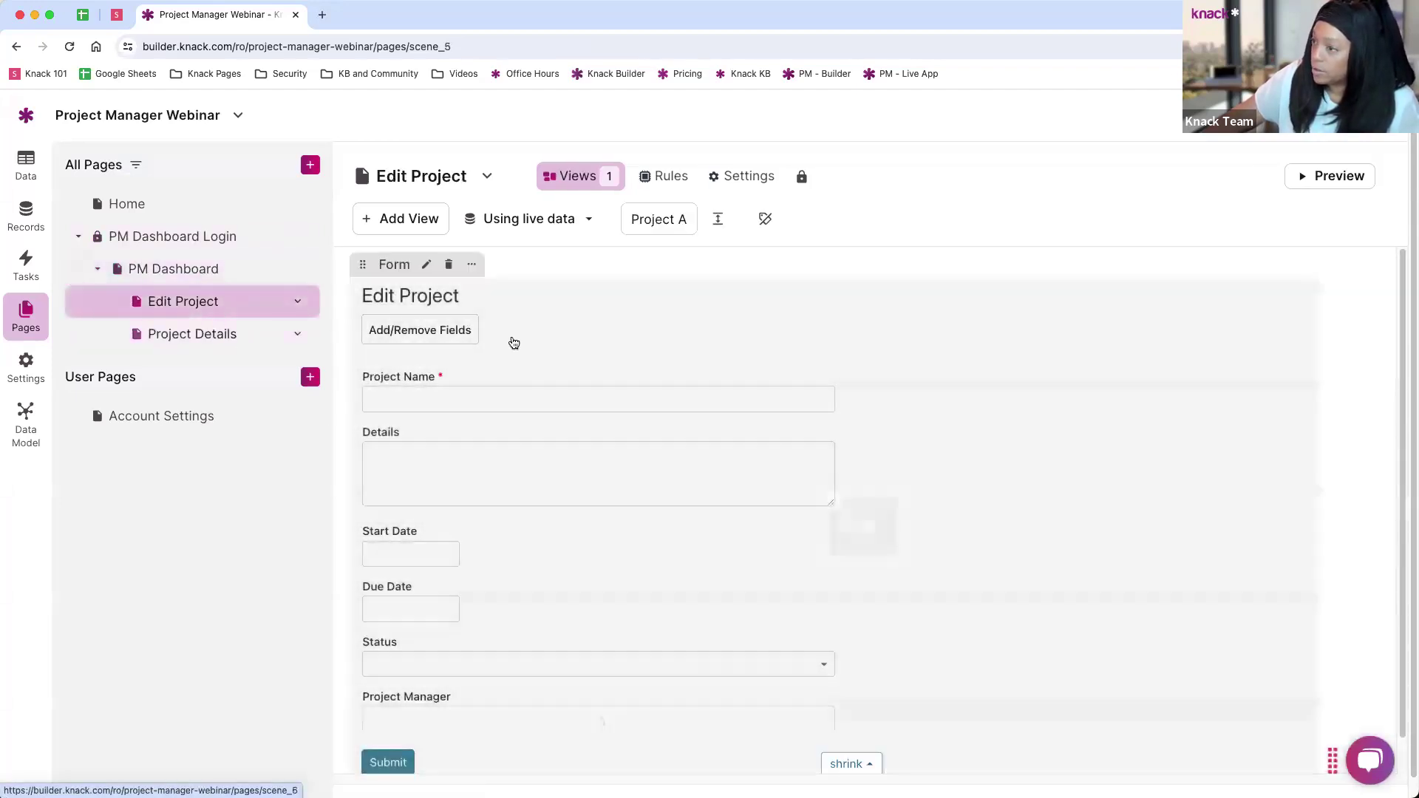
pyautogui.scroll(-1, 535, 444)
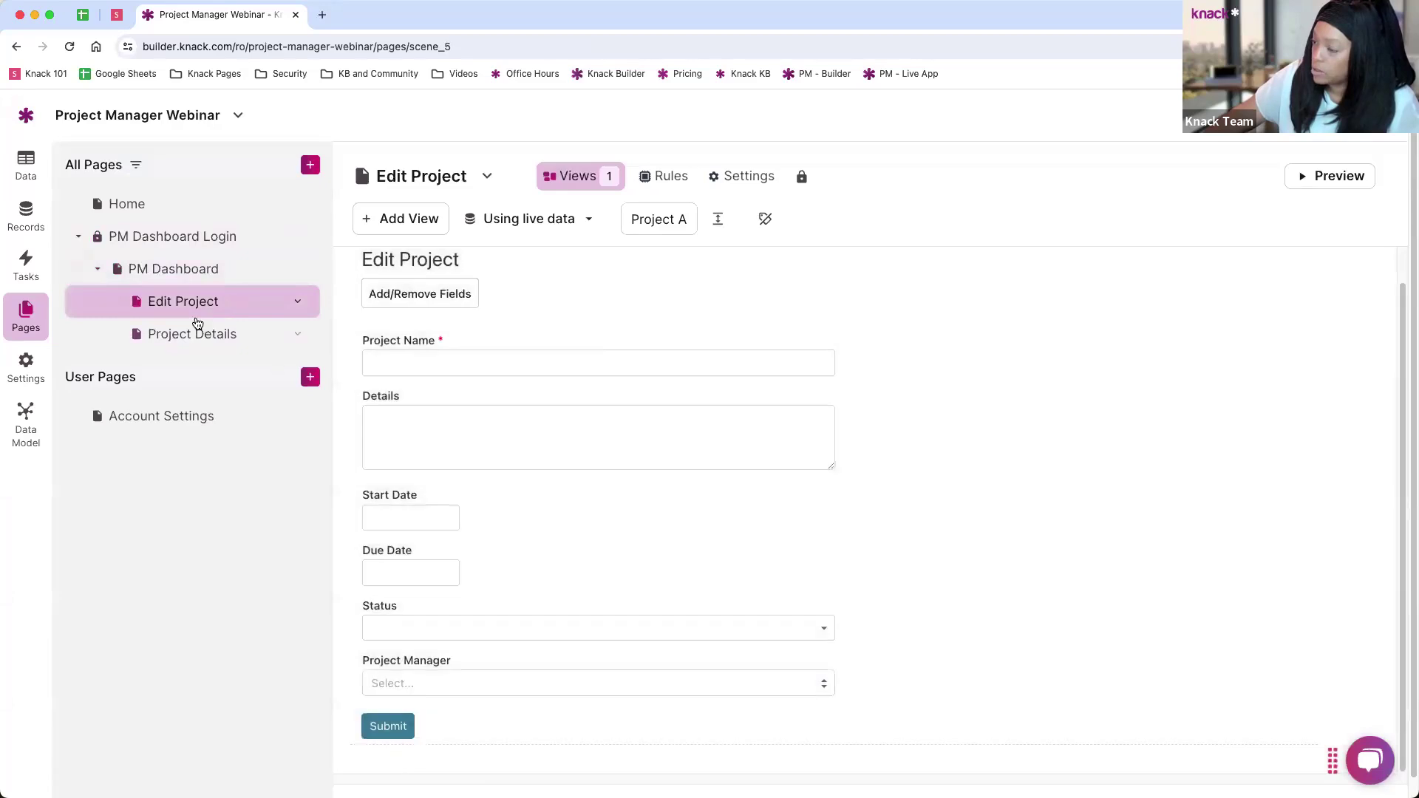
pyautogui.click(192, 335)
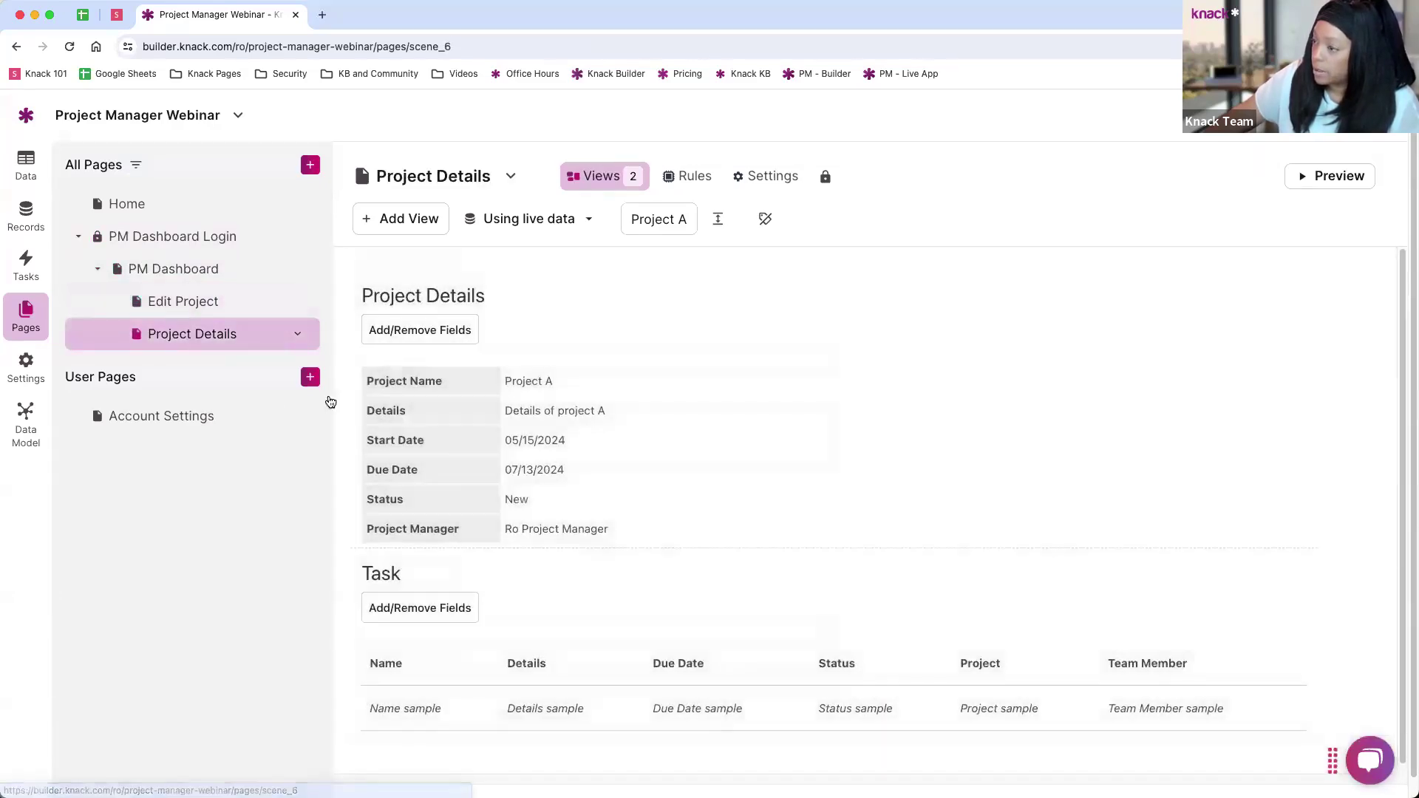
pyautogui.scroll(-1, 613, 369)
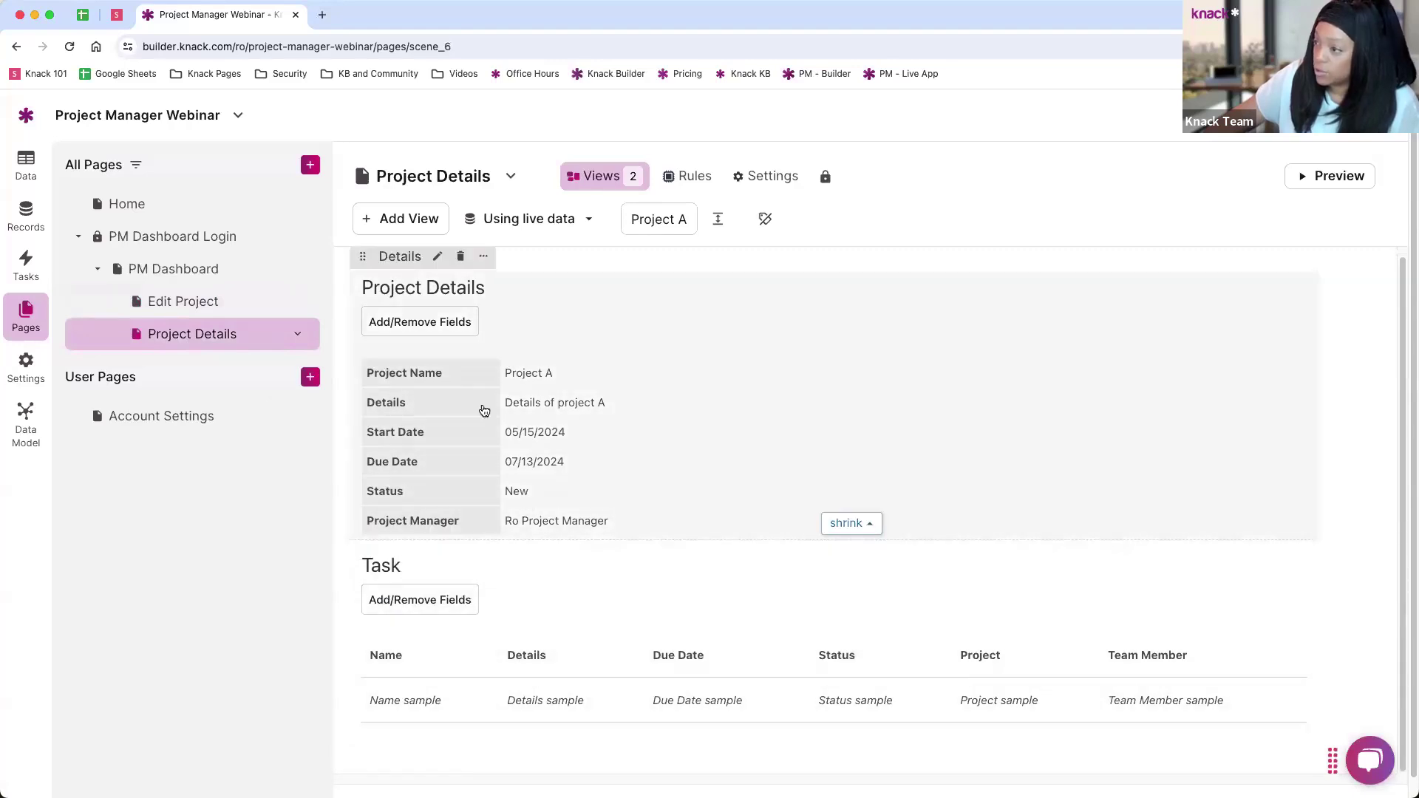
pyautogui.click(182, 274)
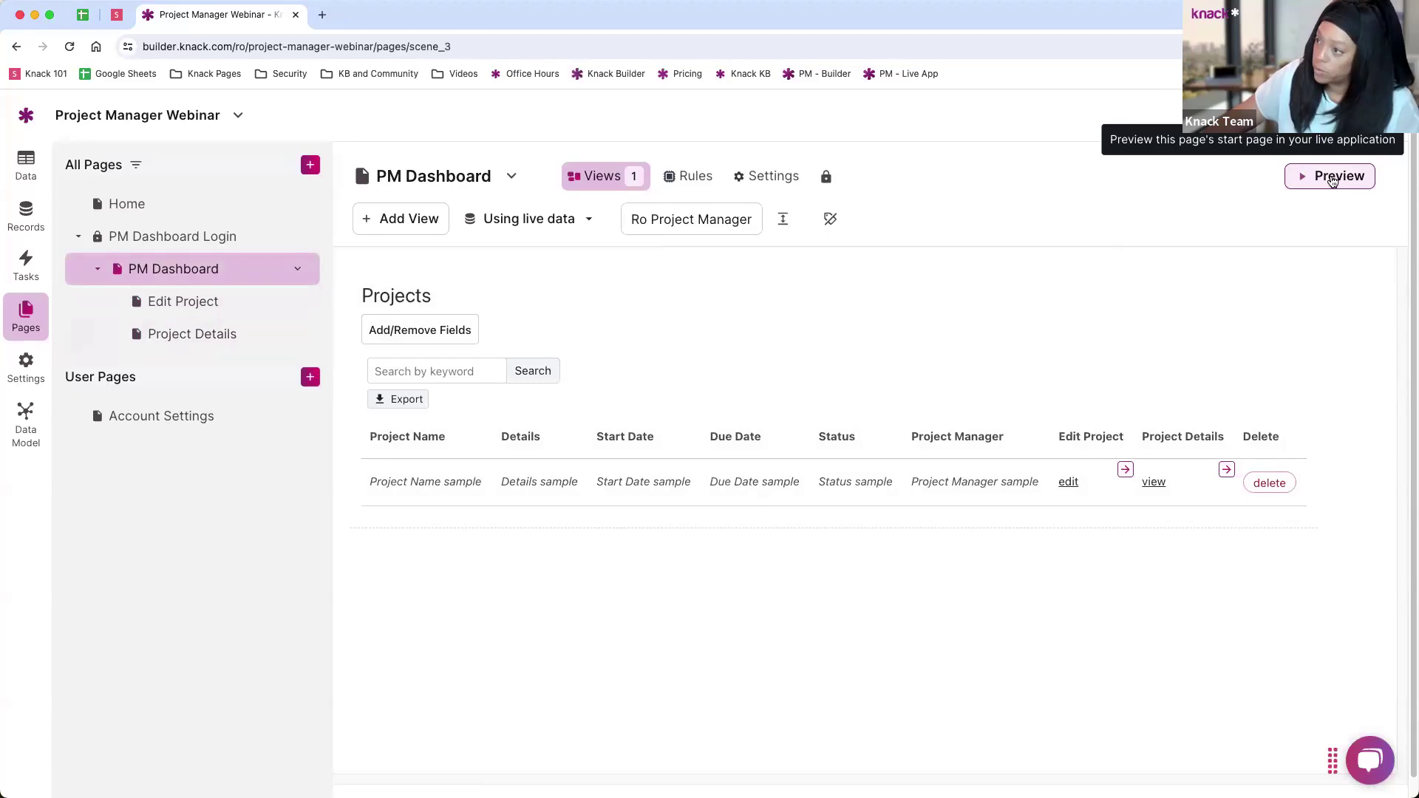
# Step: In the live app, inline-edit Project A's details to read 'Details of Project A'
pyautogui.click(1331, 177)
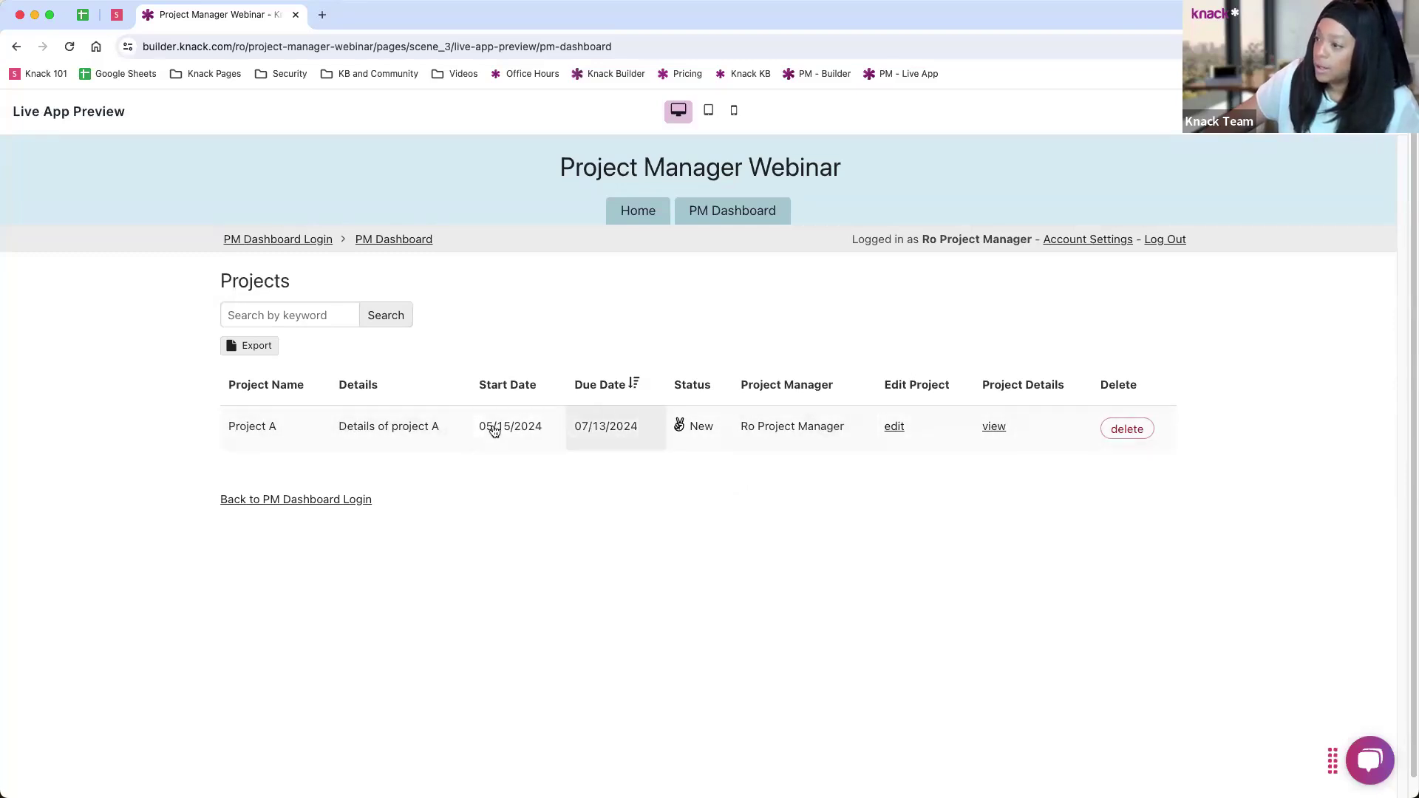
pyautogui.click(367, 433)
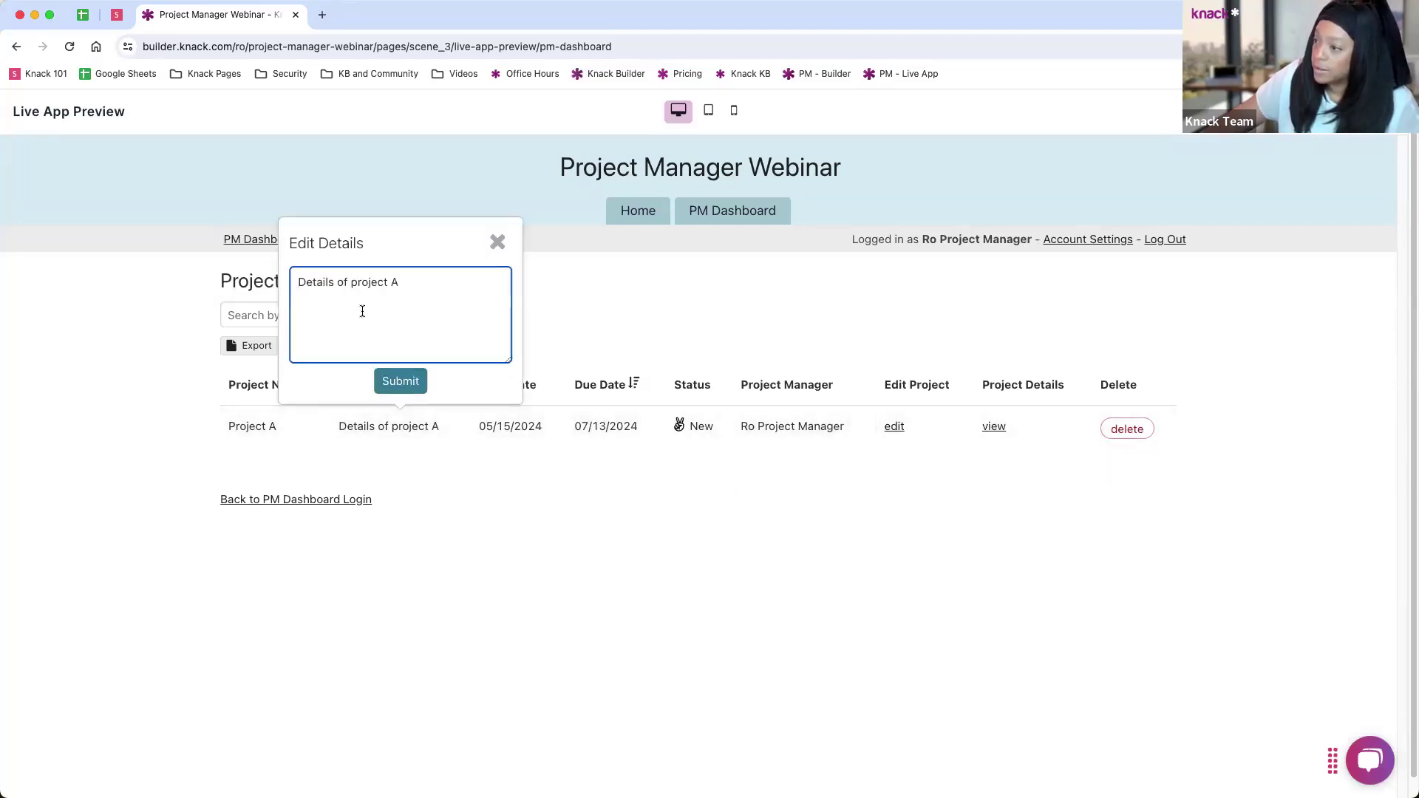
pyautogui.moveTo(350, 285); pyautogui.dragTo(363, 285)
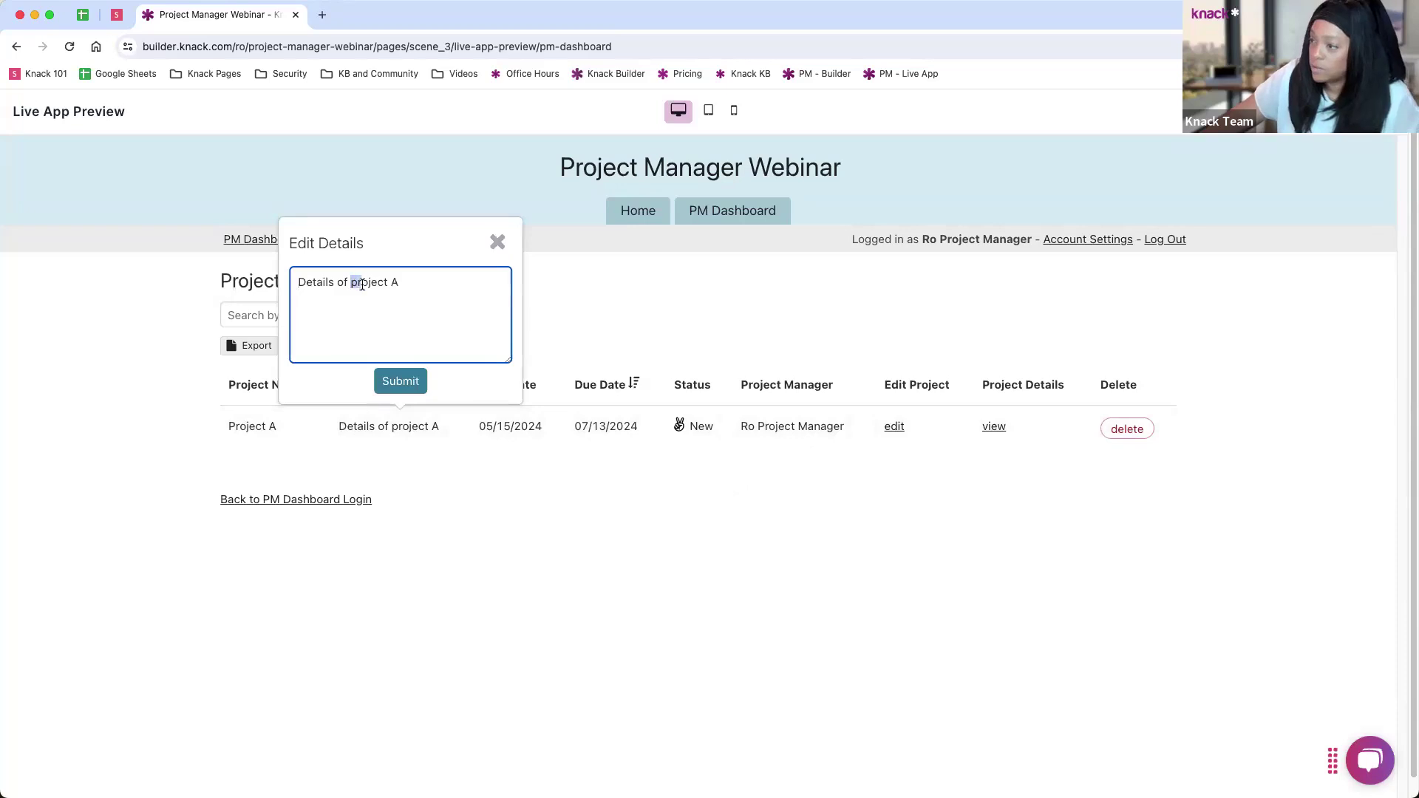
pyautogui.write('Pr')
pyautogui.click(401, 385)
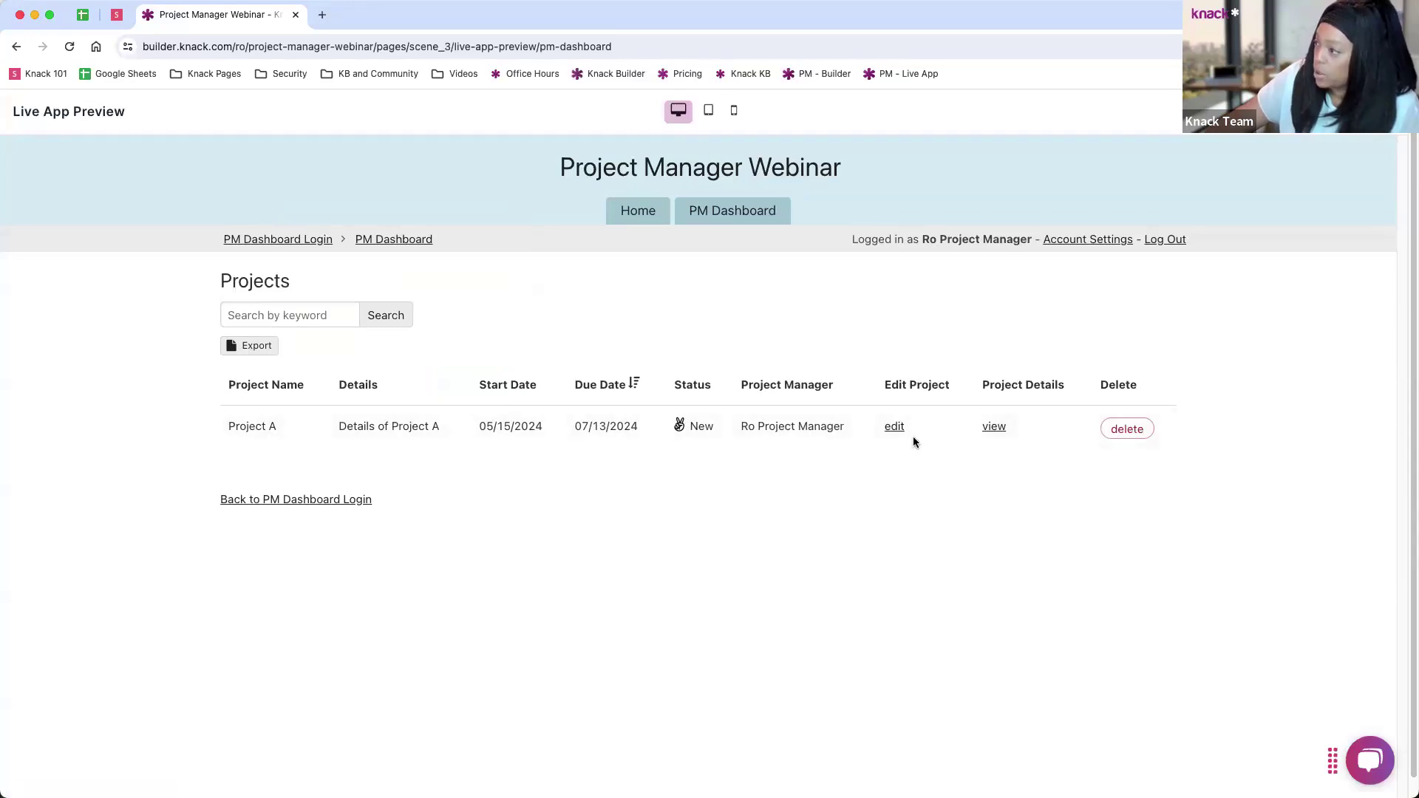
# Step: Check Project A's edit form and details page, then return to the builder
pyautogui.click(895, 426)
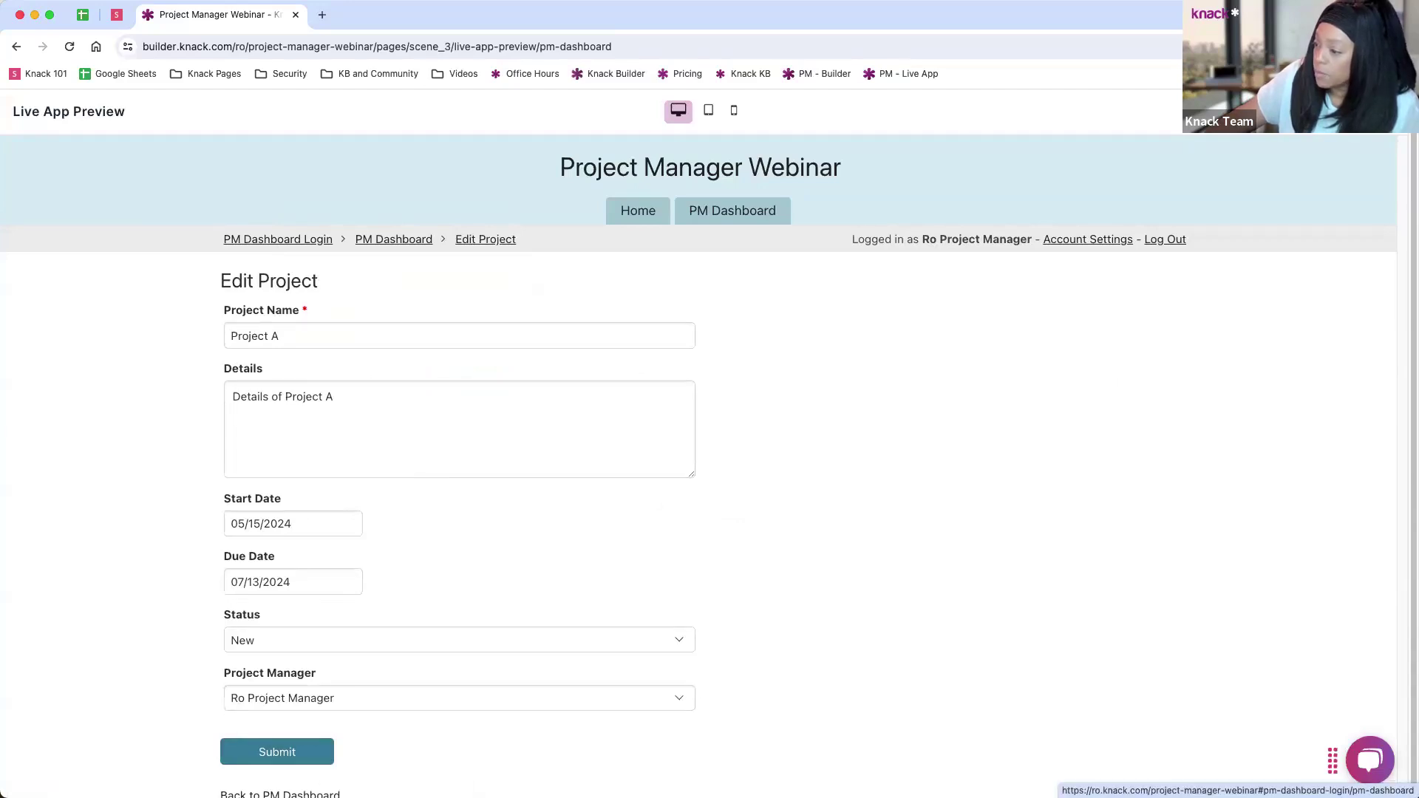
pyautogui.click(280, 793)
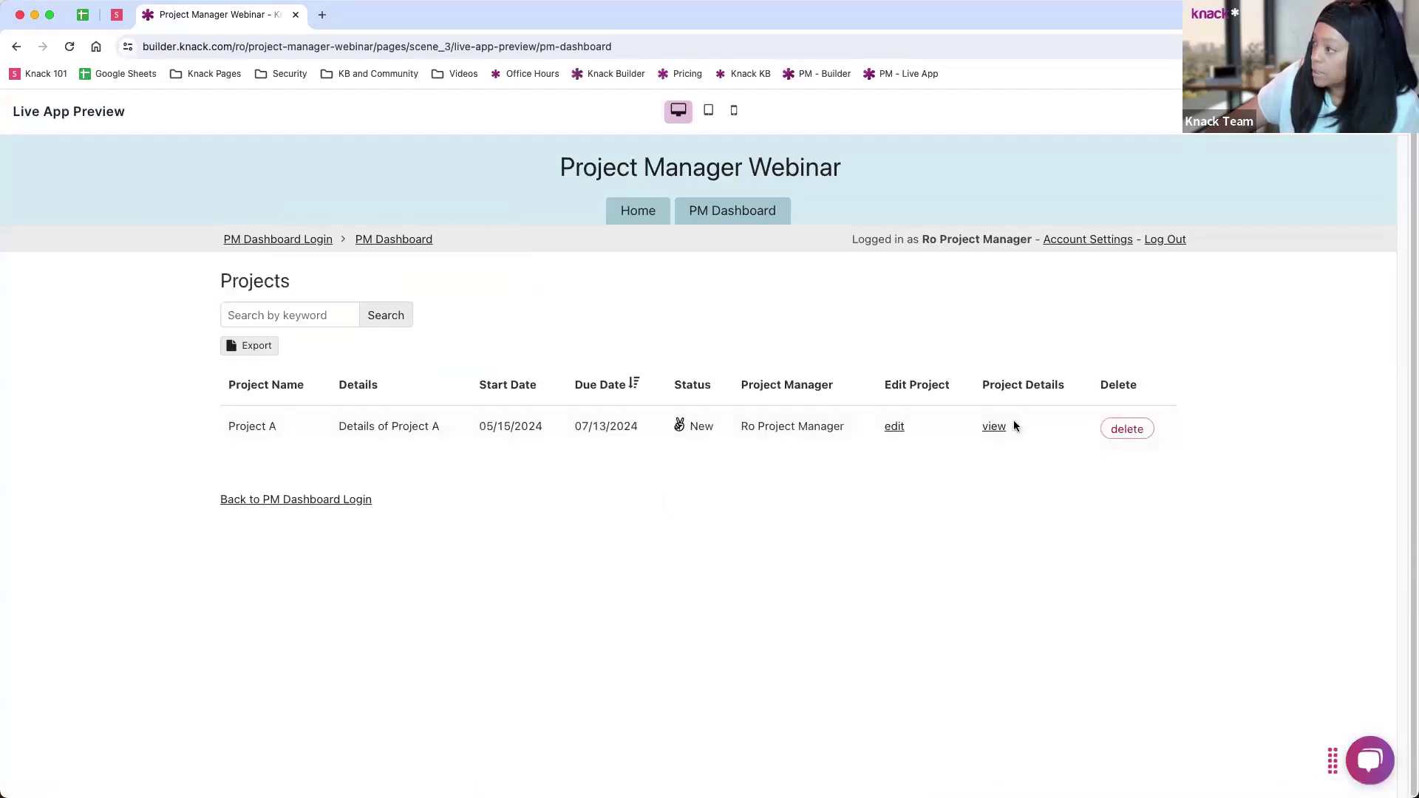
pyautogui.click(994, 427)
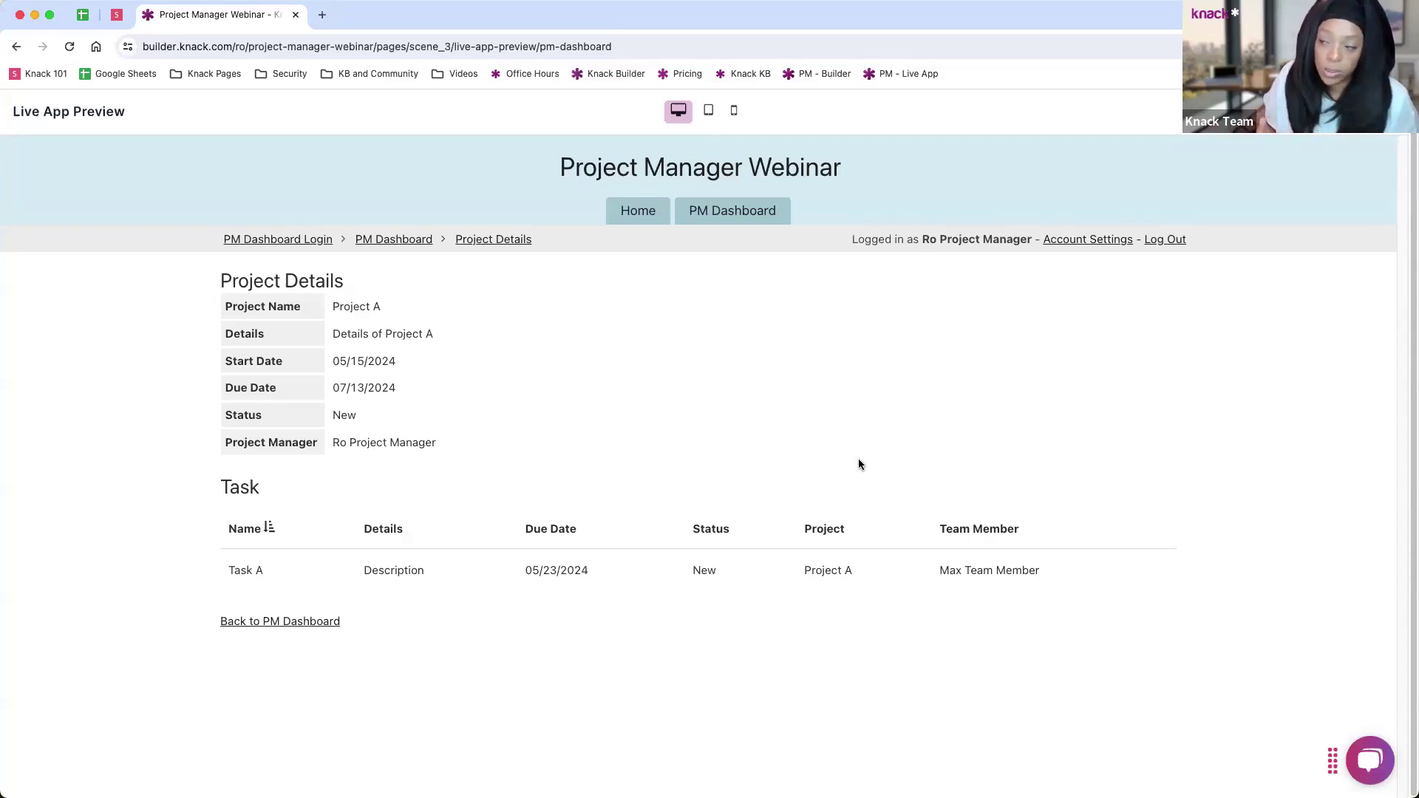
pyautogui.click(412, 242)
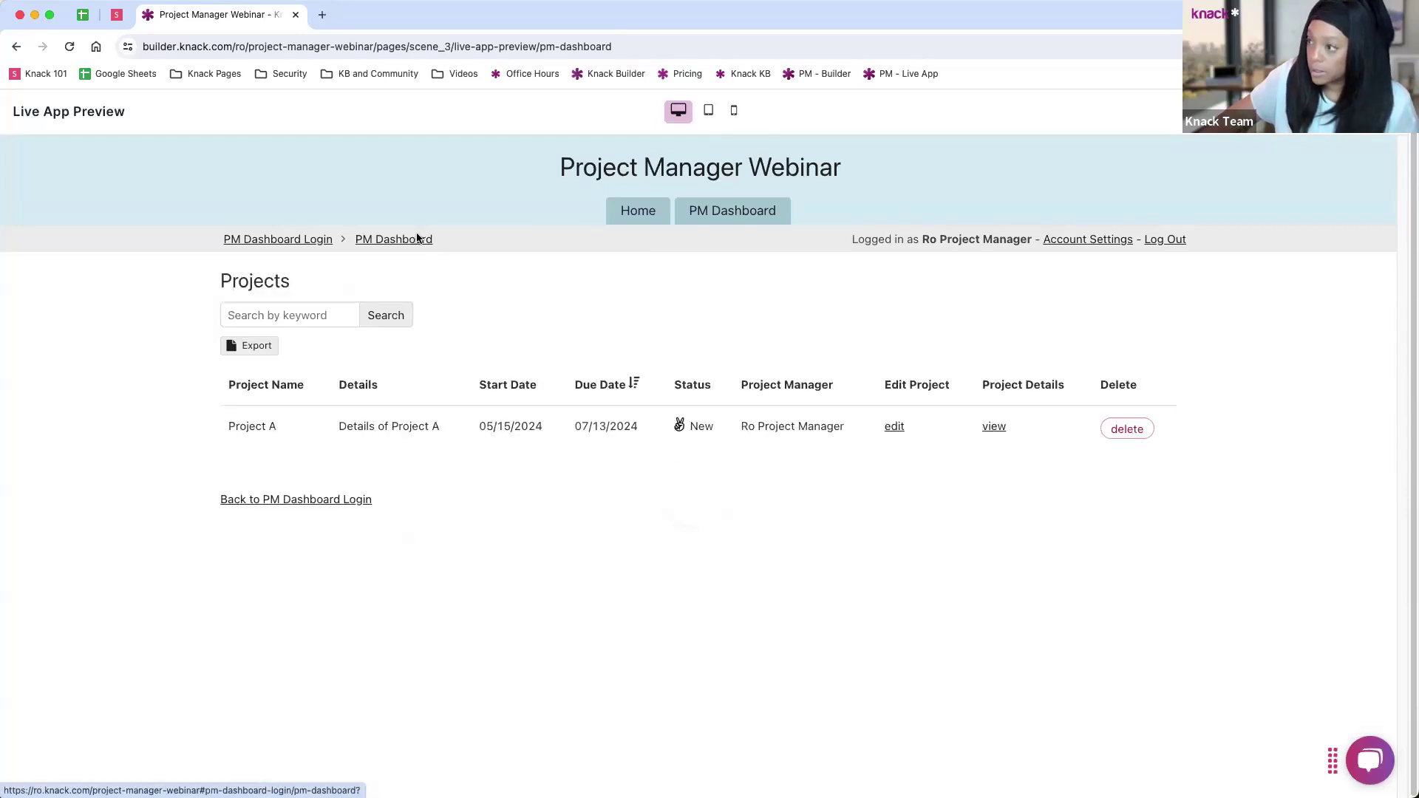
pyautogui.click(286, 240)
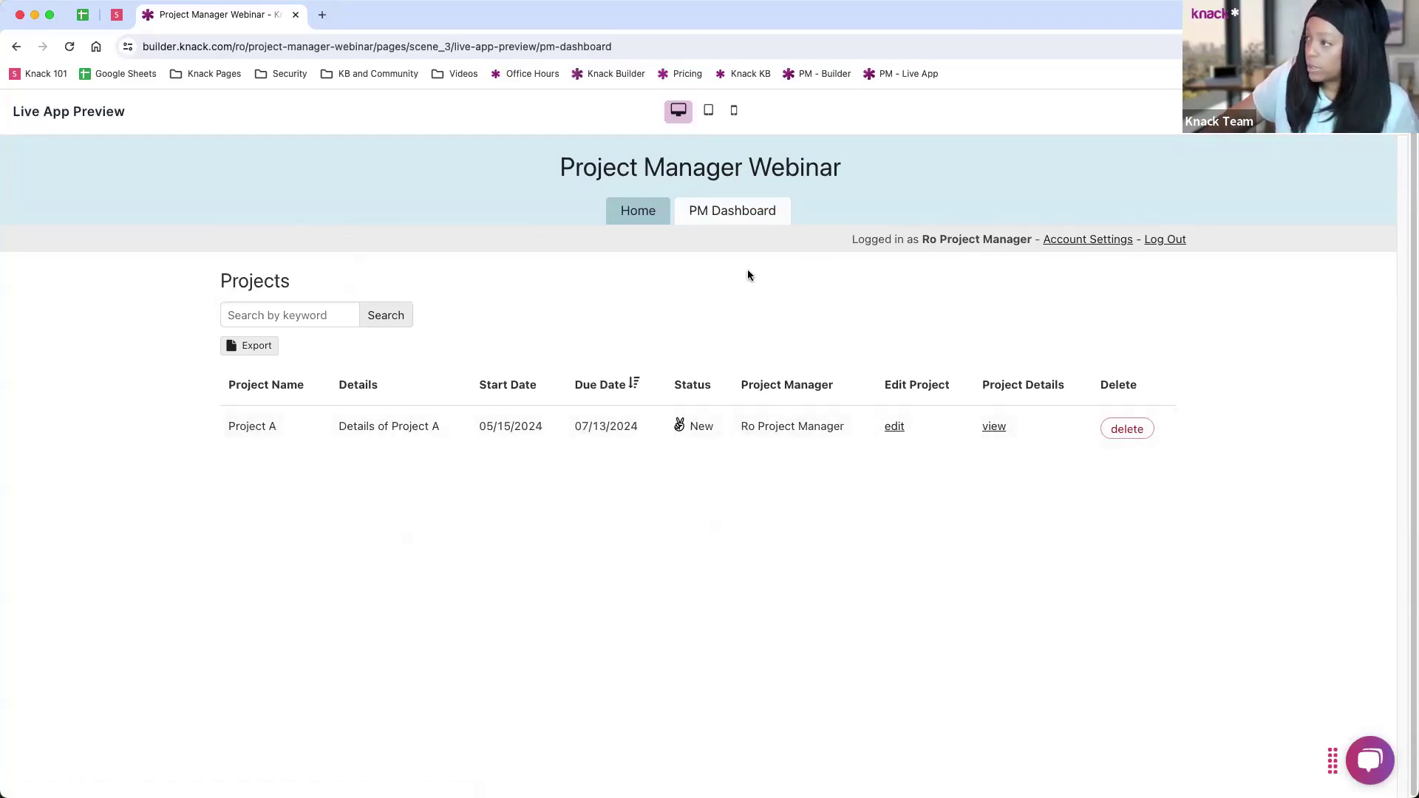
pyautogui.press('super+bracketleft')
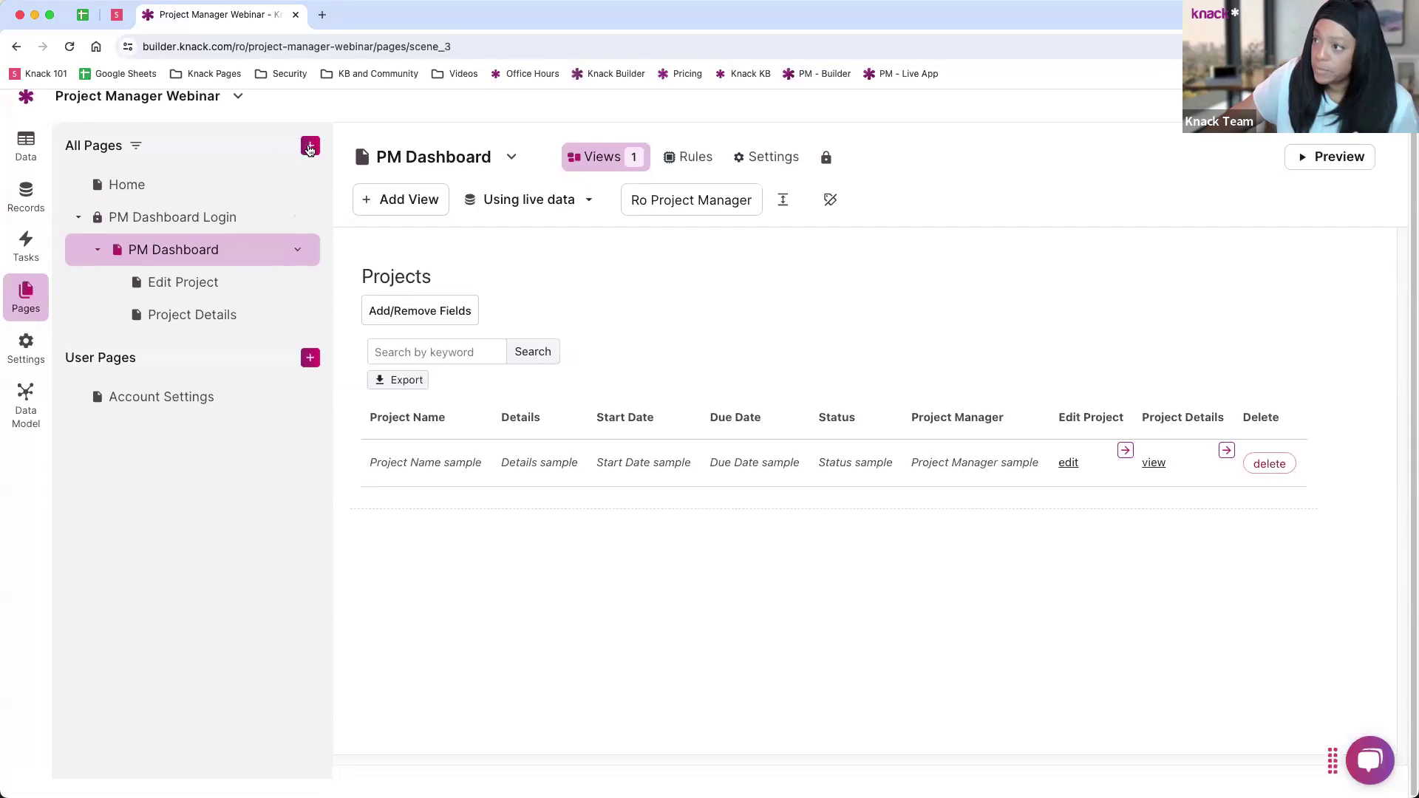
# Step: Create a login page named Team Dashboard restricted to Team Members
pyautogui.click(310, 146)
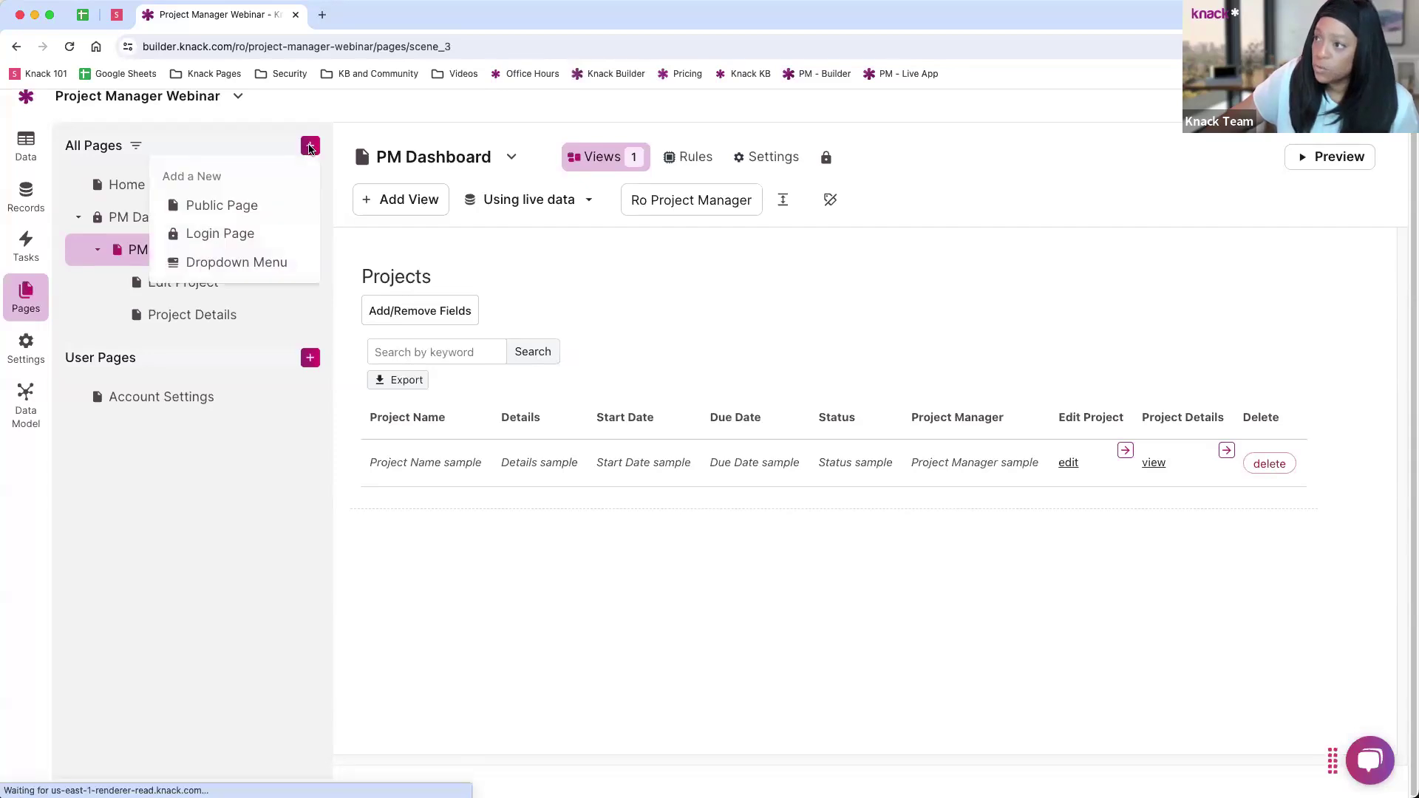
pyautogui.click(197, 242)
pyautogui.click(118, 250)
pyautogui.click(119, 285)
pyautogui.click(117, 345)
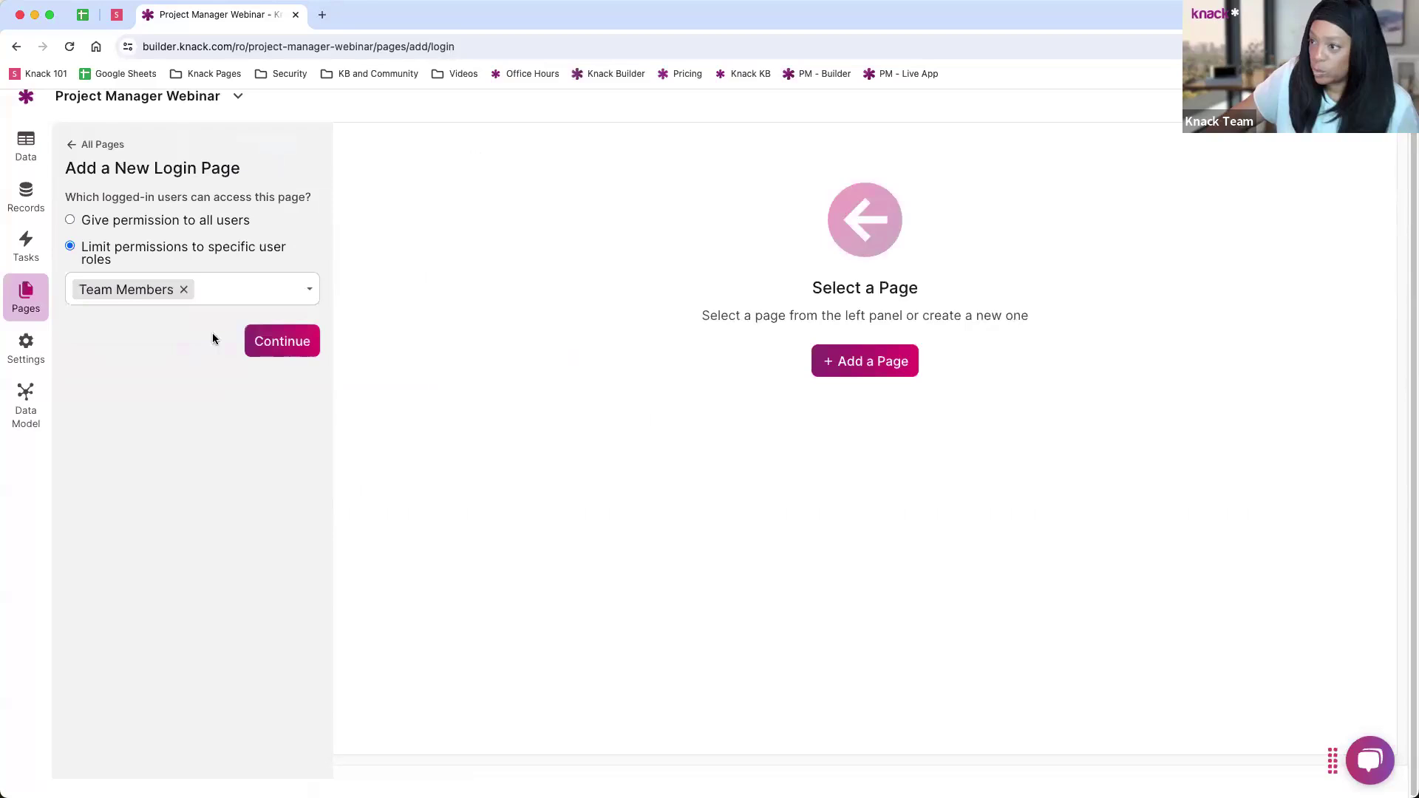
pyautogui.click(268, 349)
pyautogui.tripleClick(111, 275)
pyautogui.write('Team Dashboard')
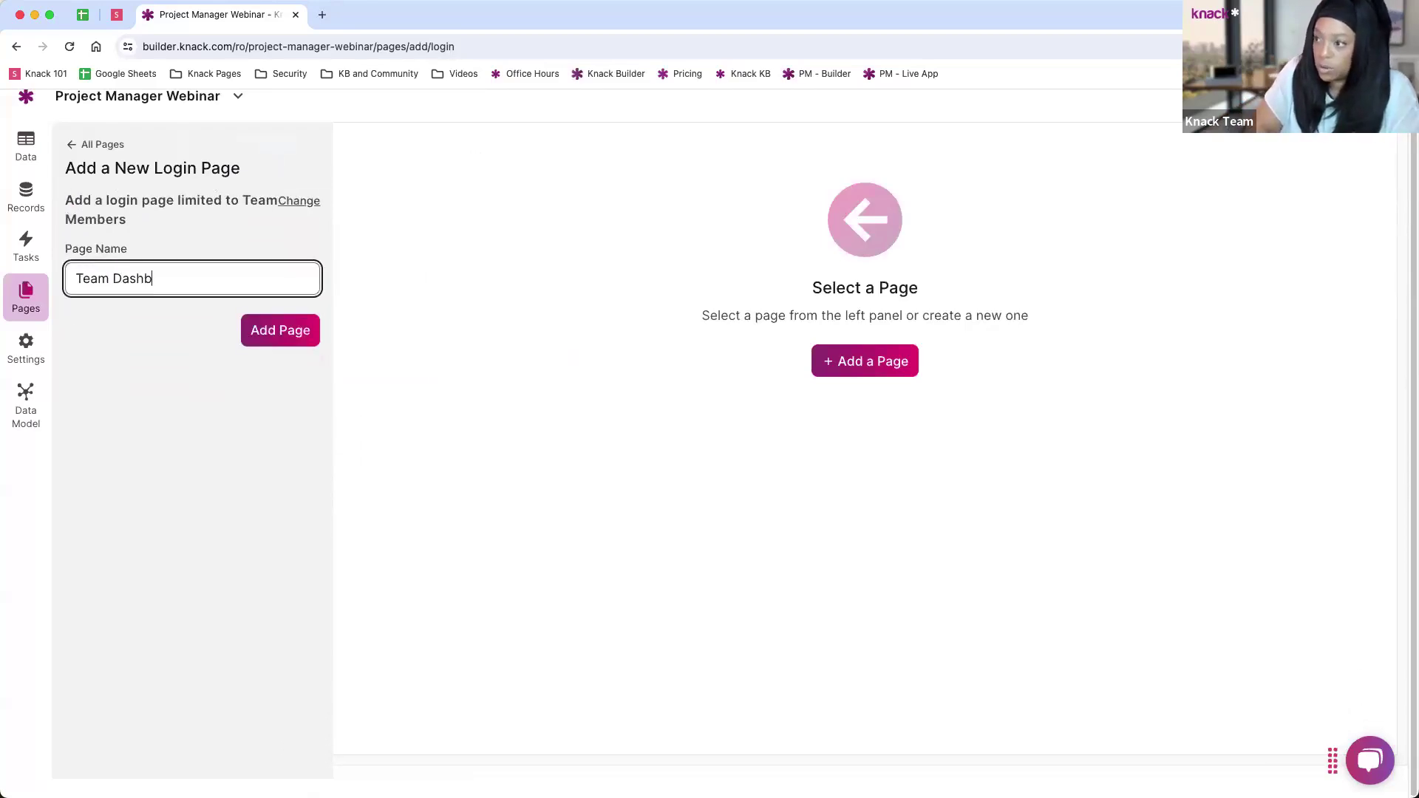
pyautogui.click(265, 335)
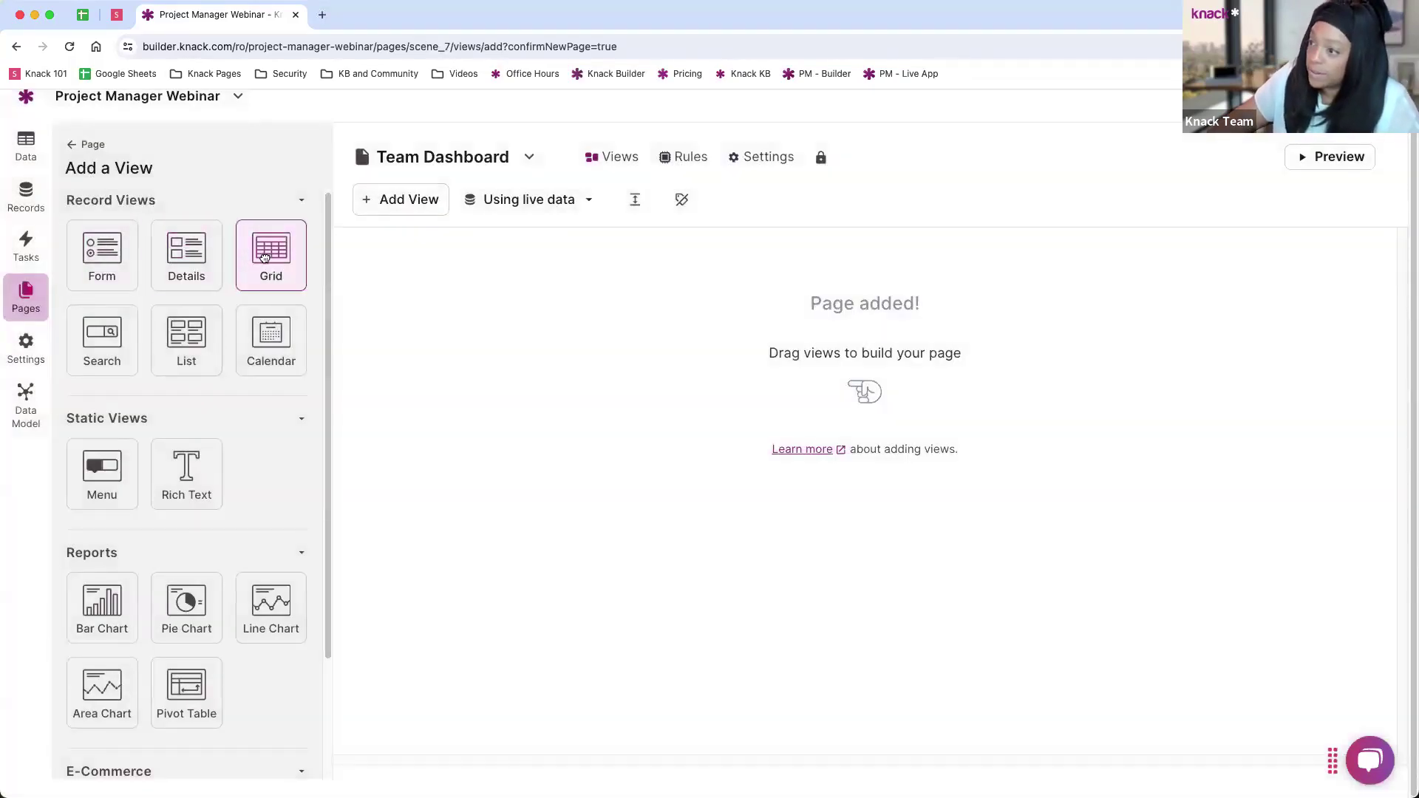
# Step: Add a Tasks grid limited to the logged-in Team Member, with edit and details links
pyautogui.click(264, 256)
pyautogui.click(102, 294)
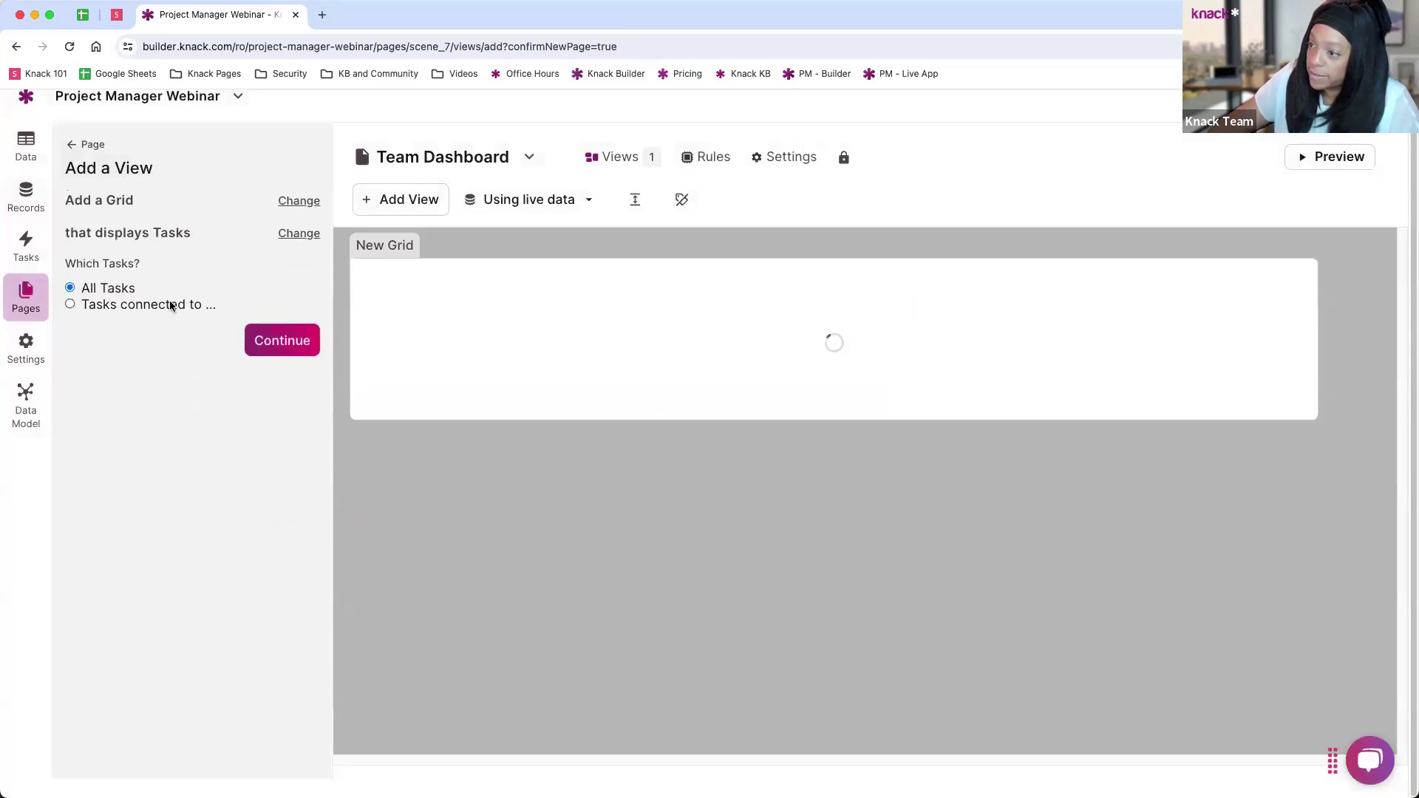
pyautogui.click(114, 314)
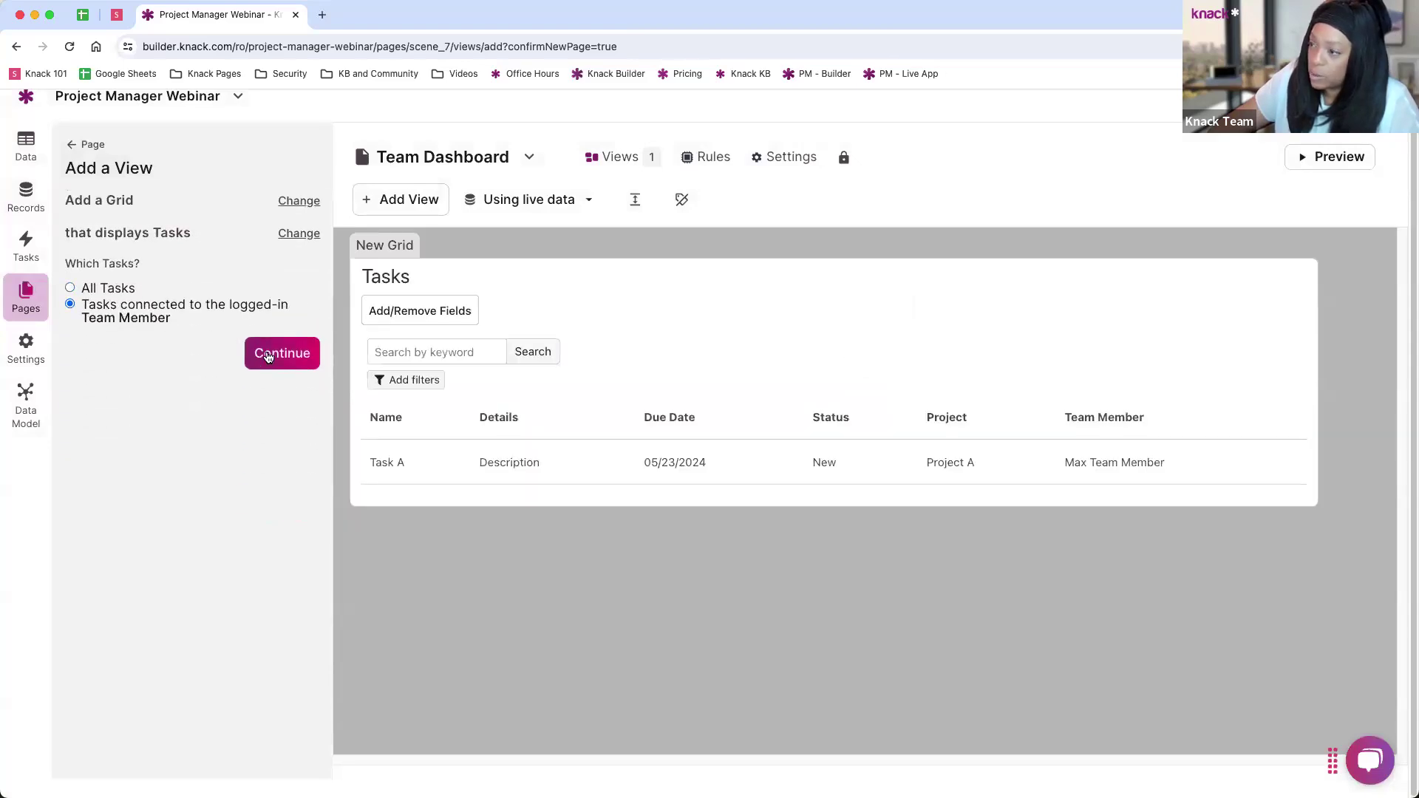
pyautogui.click(268, 356)
pyautogui.click(70, 337)
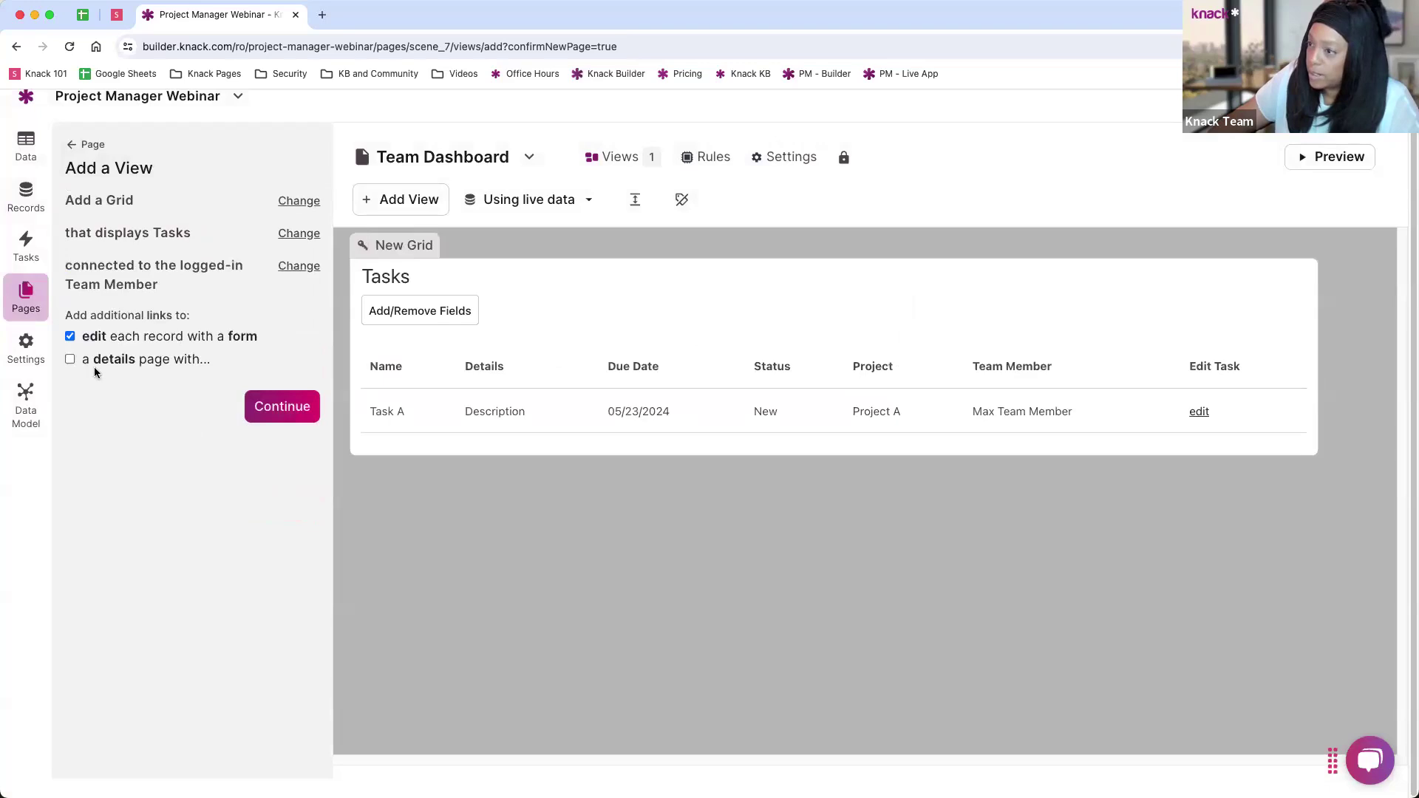
pyautogui.click(70, 361)
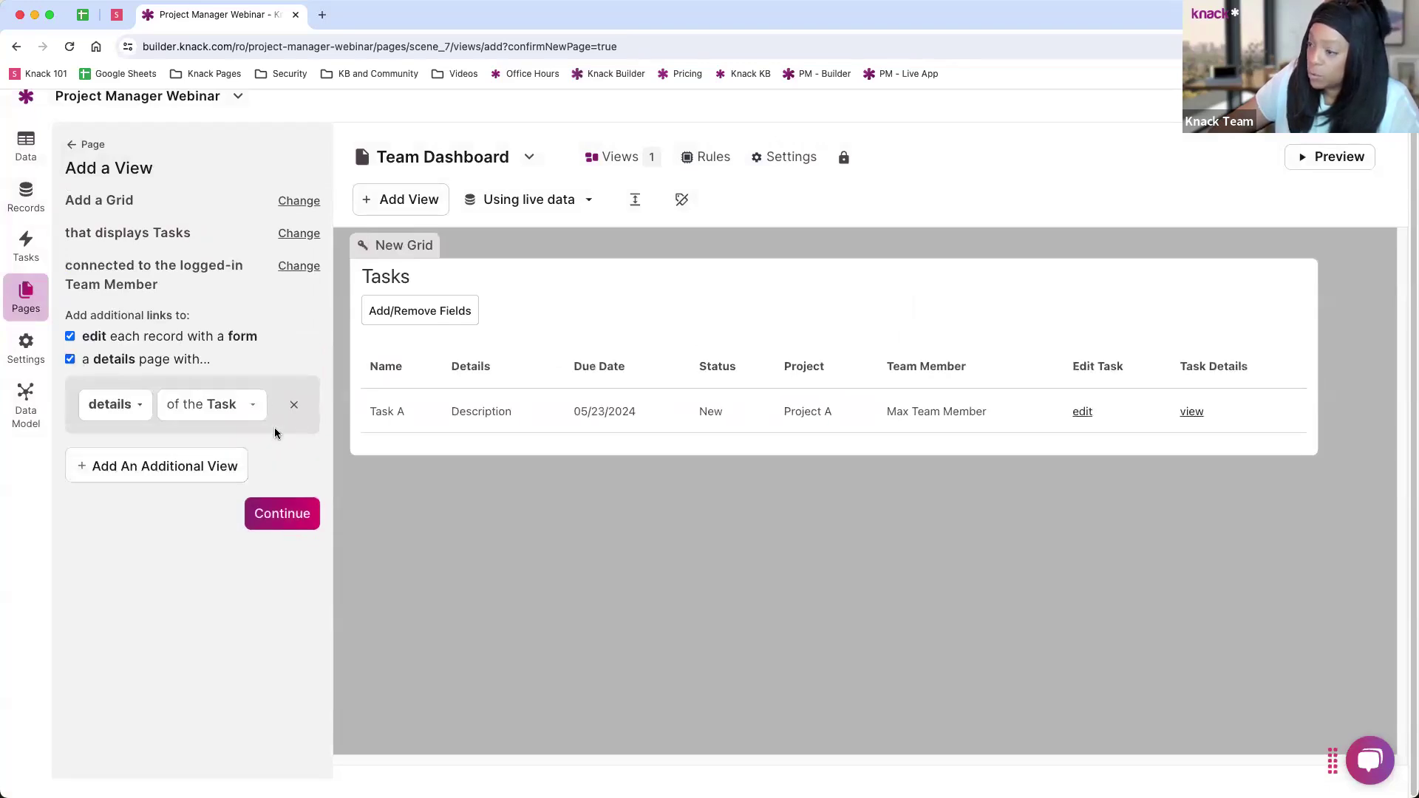
pyautogui.click(268, 522)
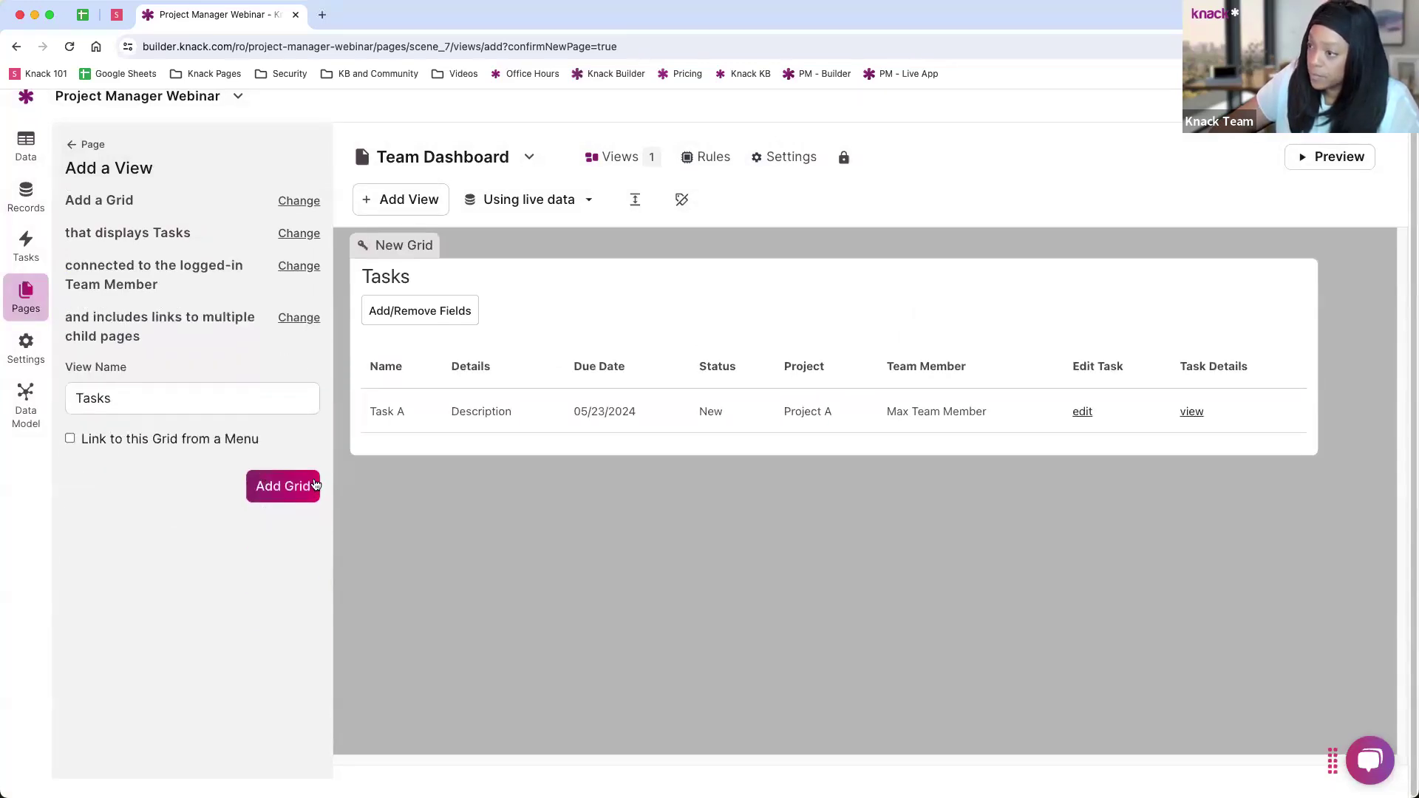
pyautogui.click(301, 490)
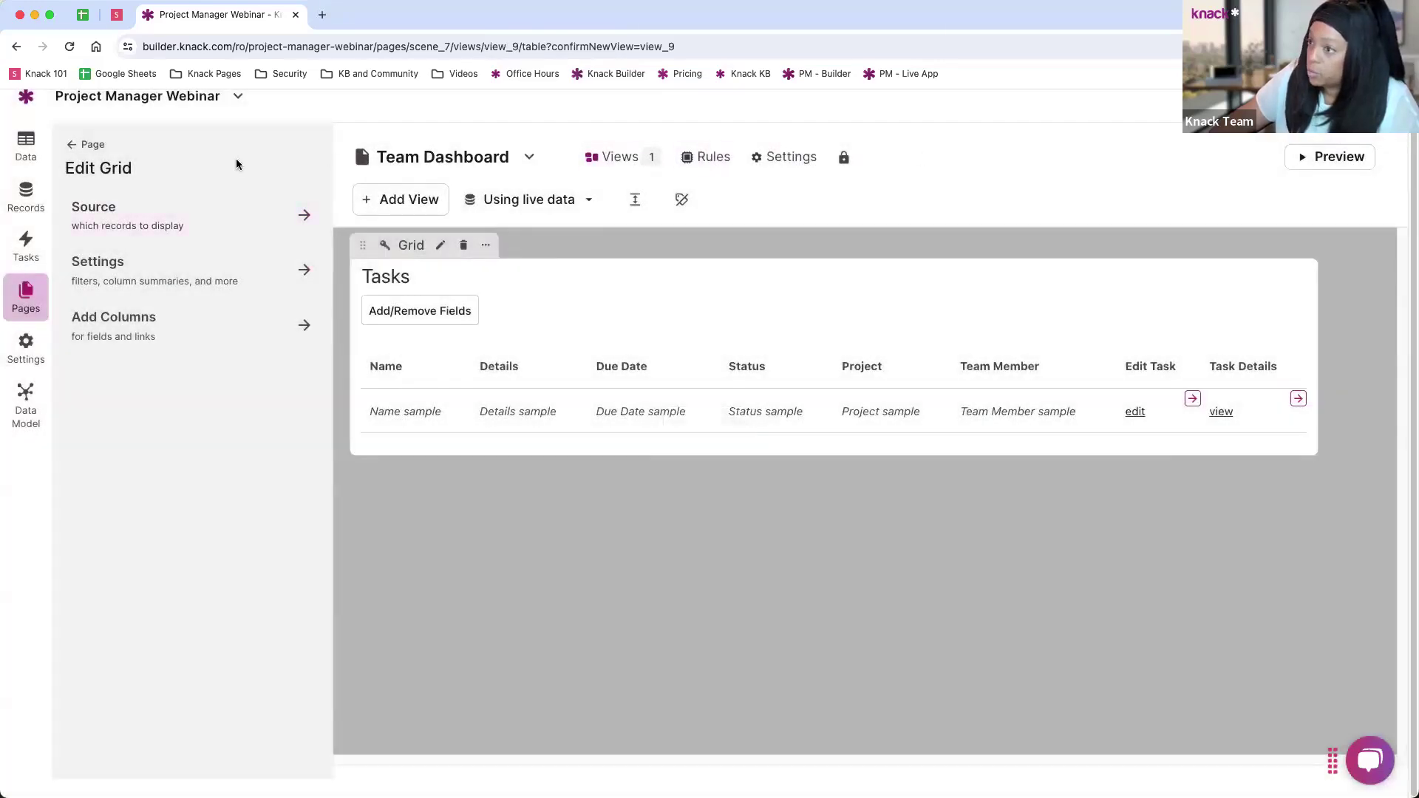
pyautogui.click(92, 145)
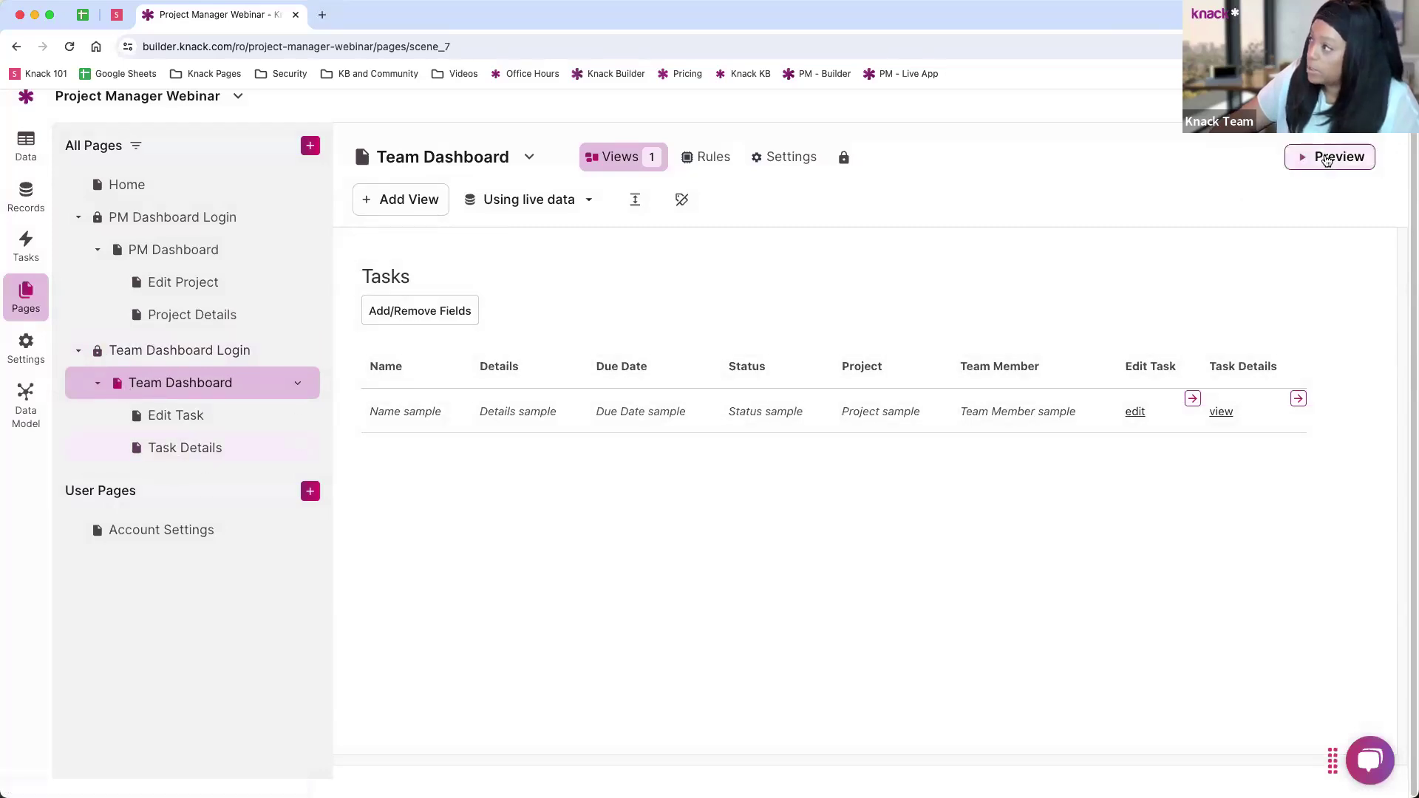
# Step: Preview the Team Dashboard and sign in with the team member's e-mail and password
pyautogui.click(1330, 157)
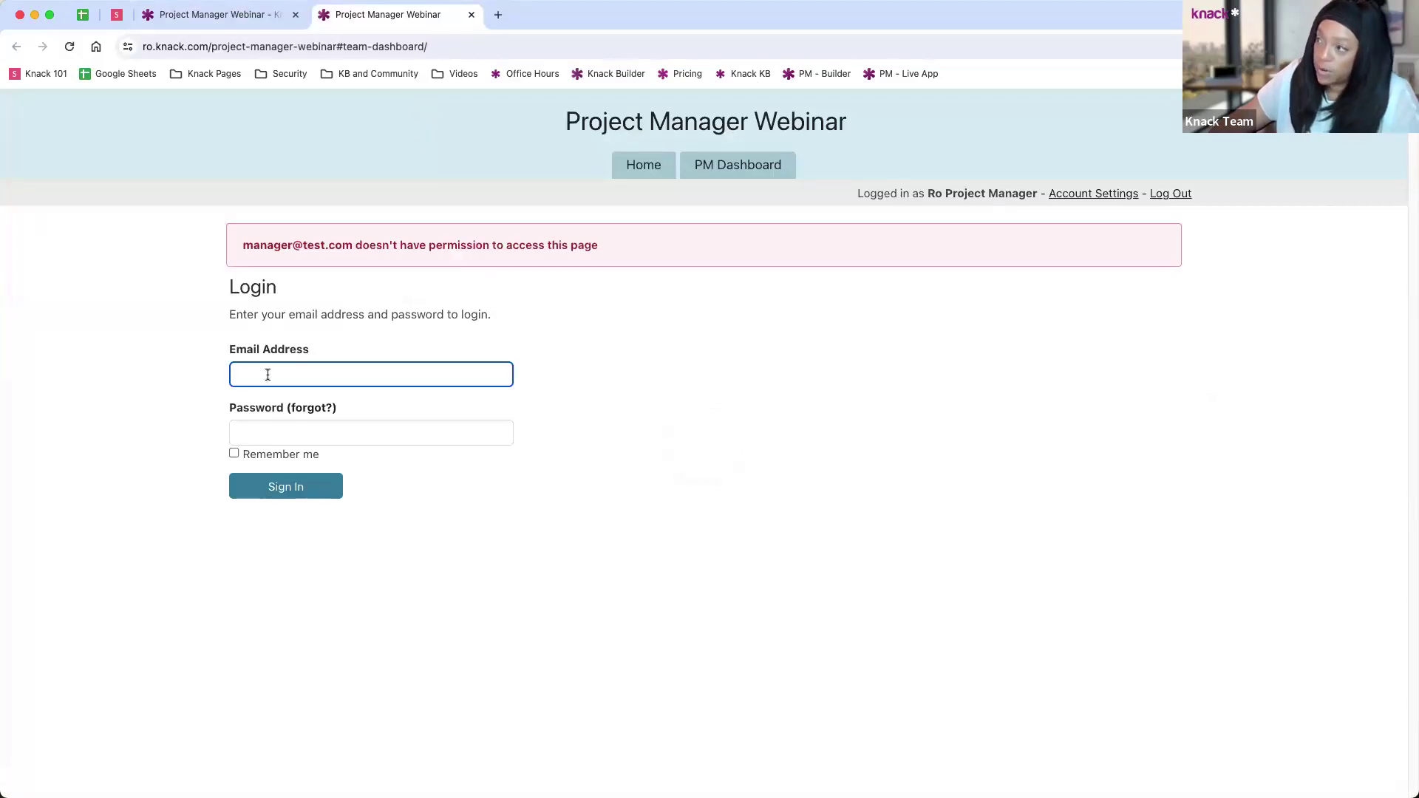
pyautogui.write('team')
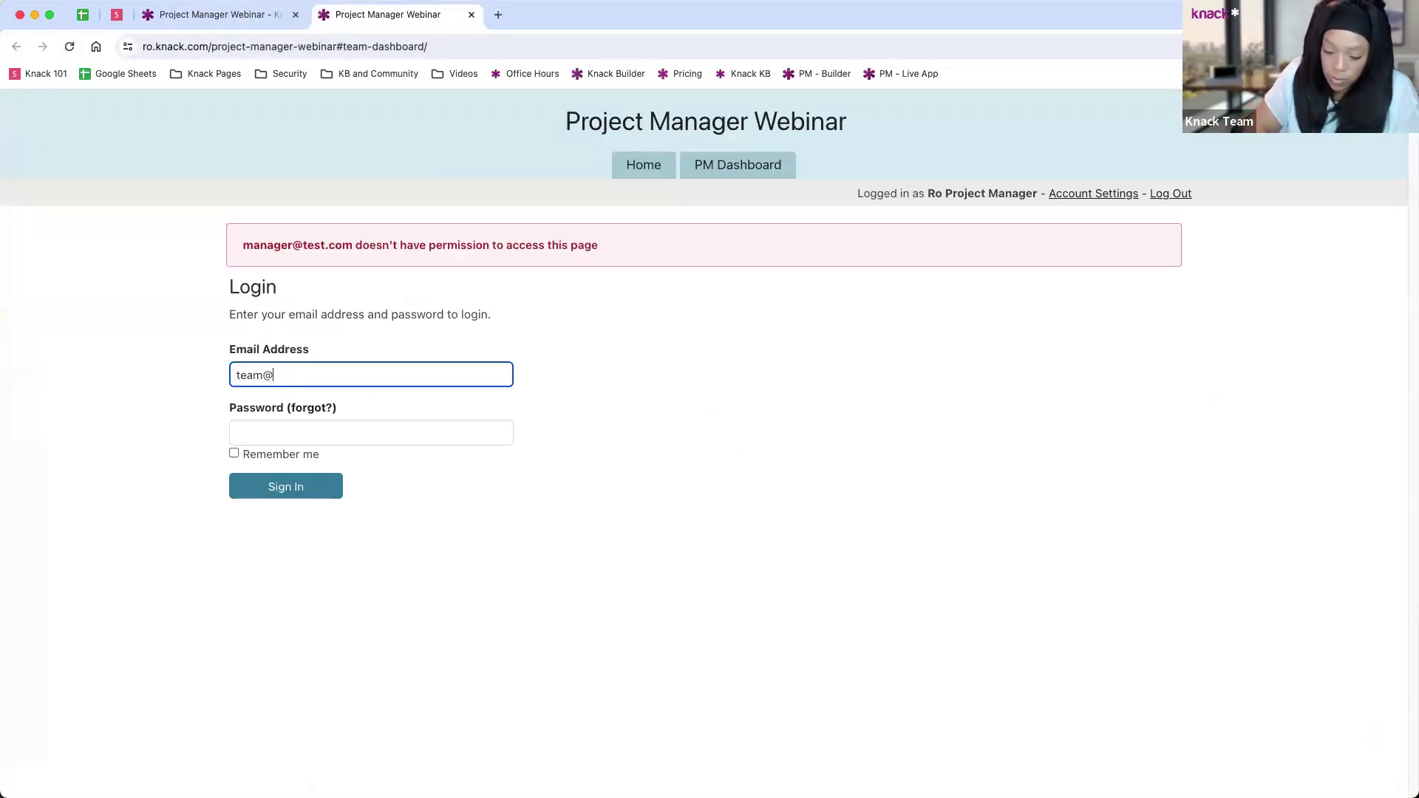
pyautogui.write('@test.com')
pyautogui.press('Tab')
pyautogui.write('t')
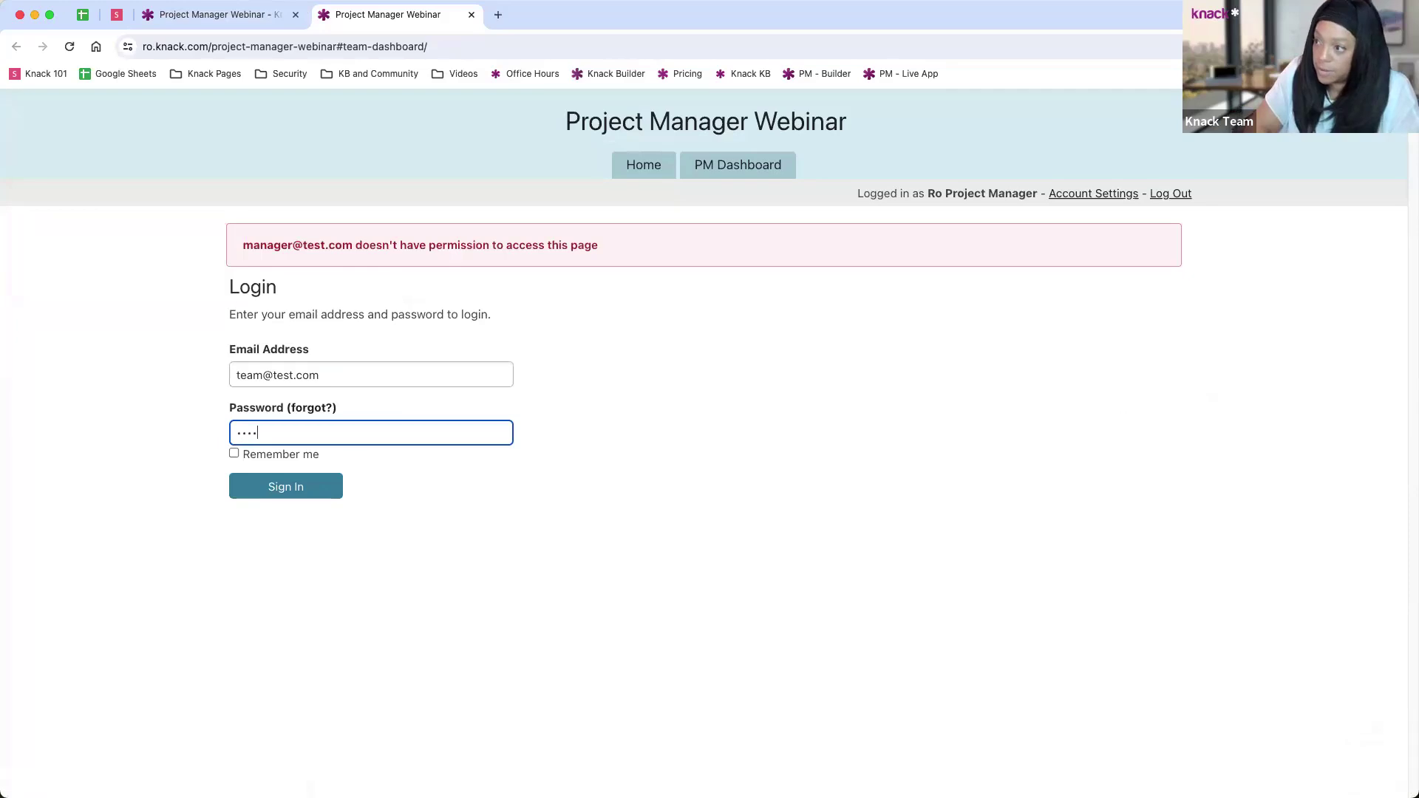
pyautogui.press('Return')
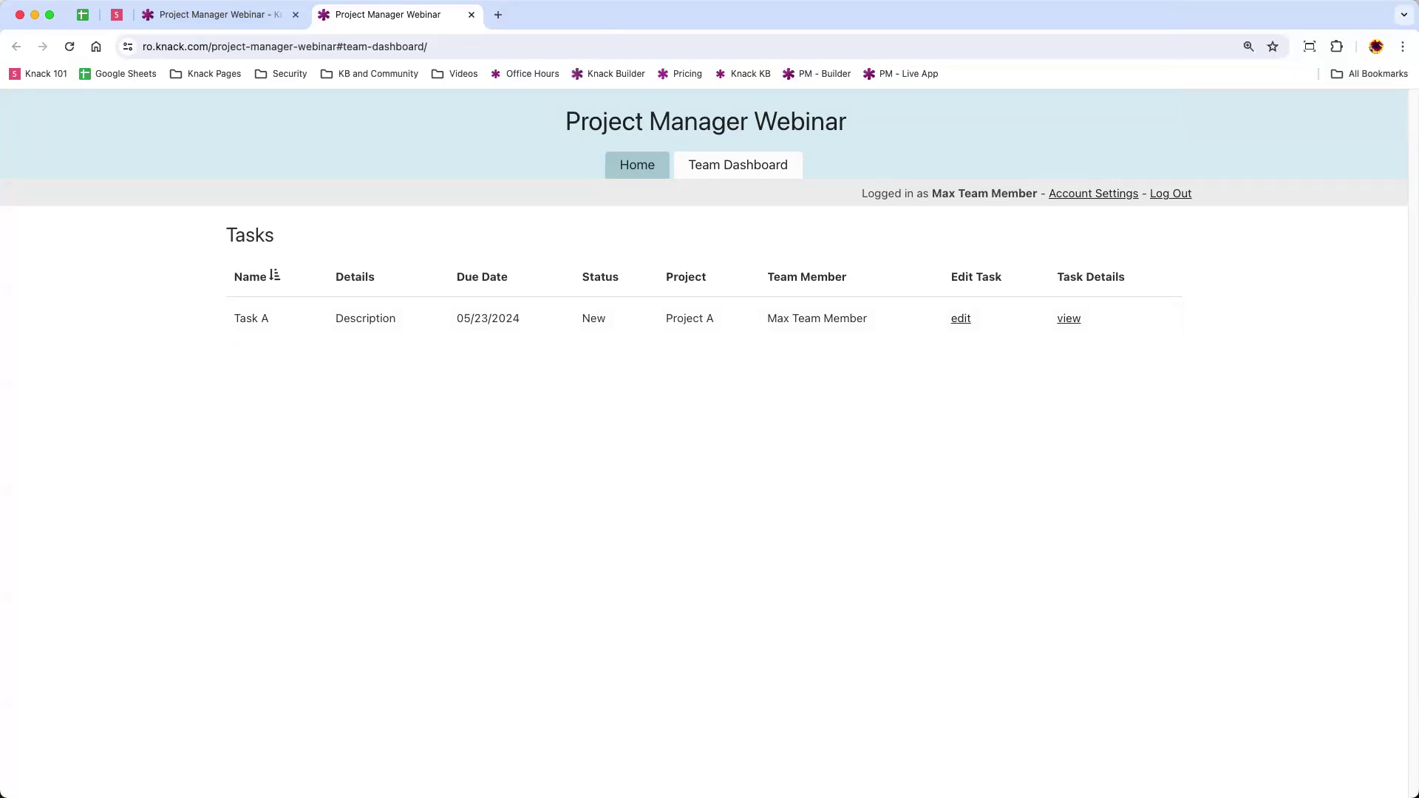
# Step: Return to the builder and open PM Dashboard's Project Details child page
pyautogui.click(232, 23)
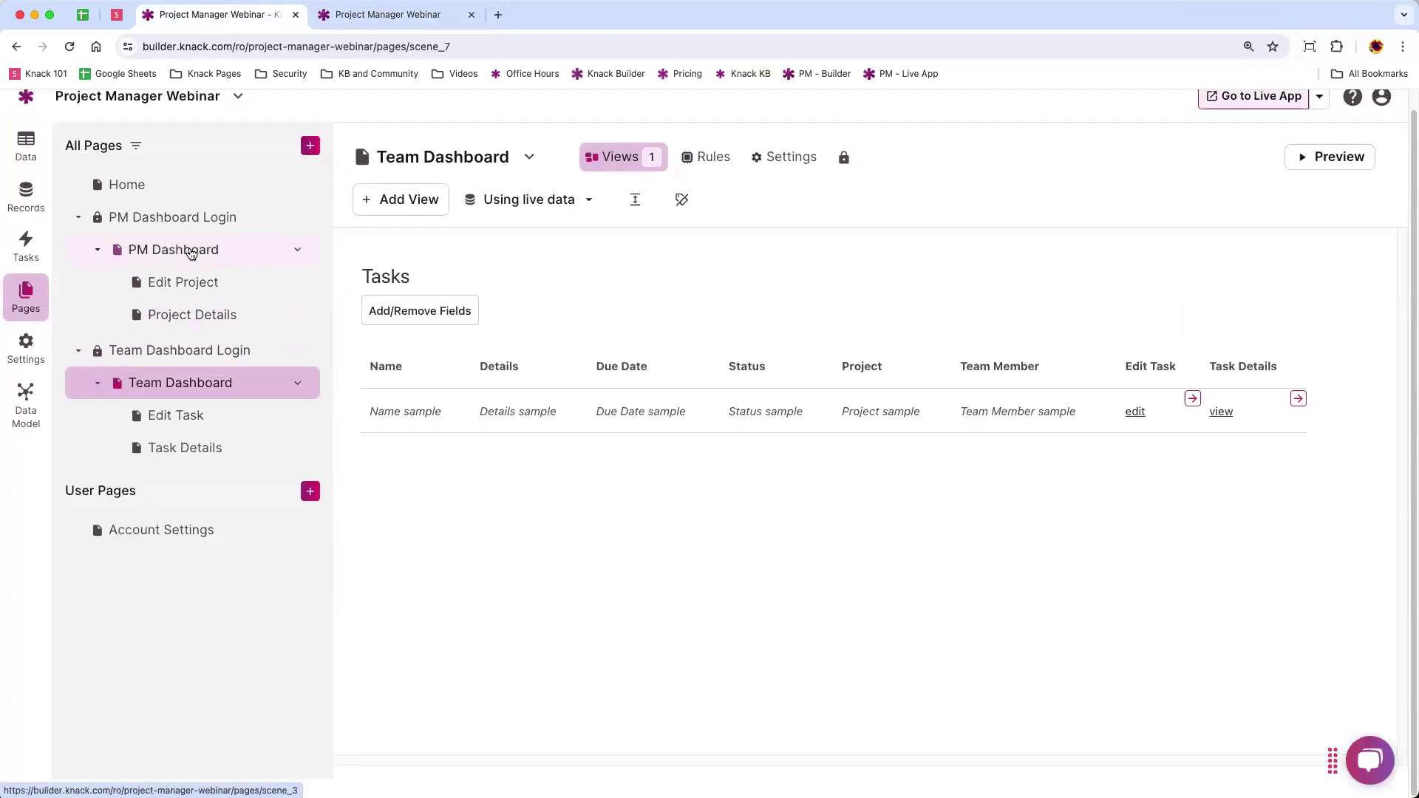
pyautogui.click(189, 250)
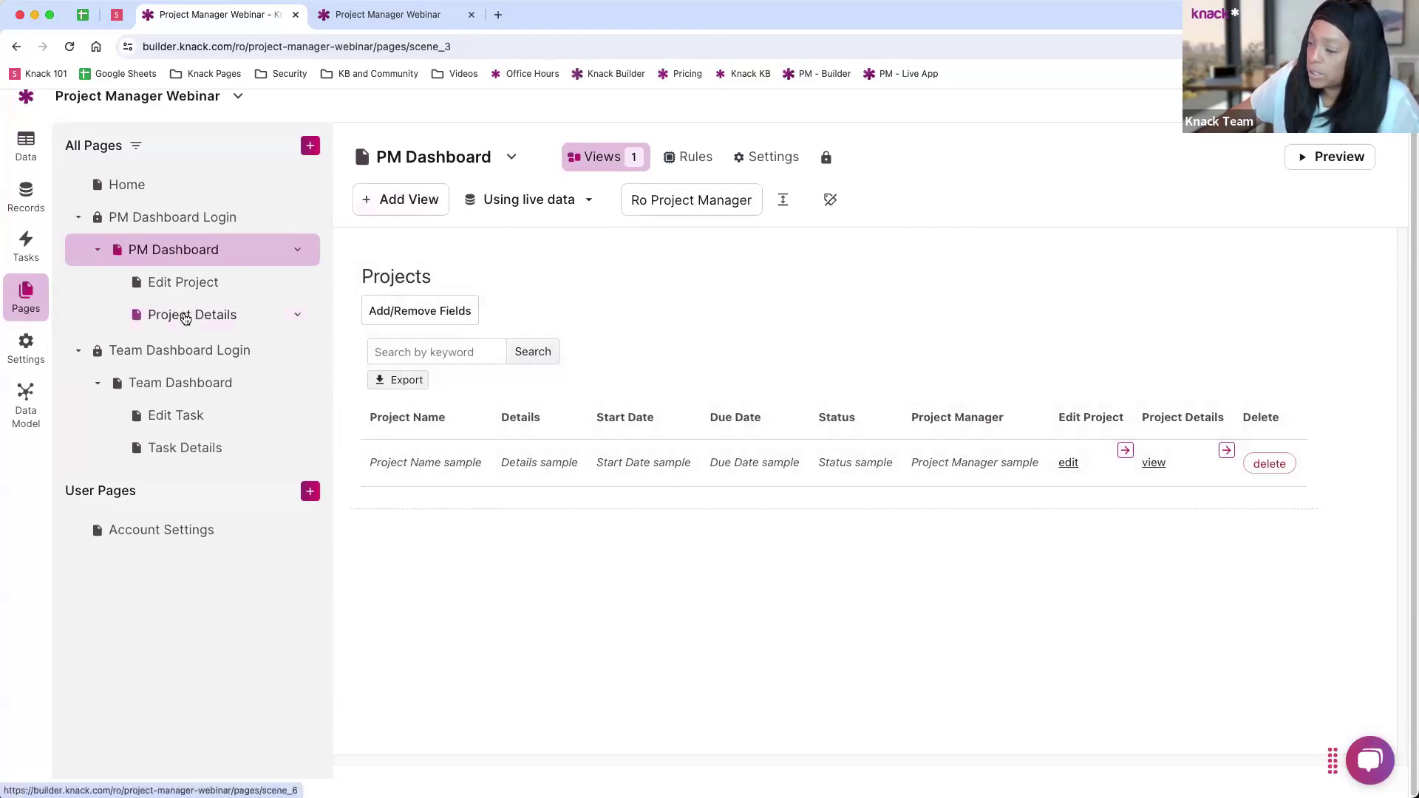
pyautogui.click(185, 318)
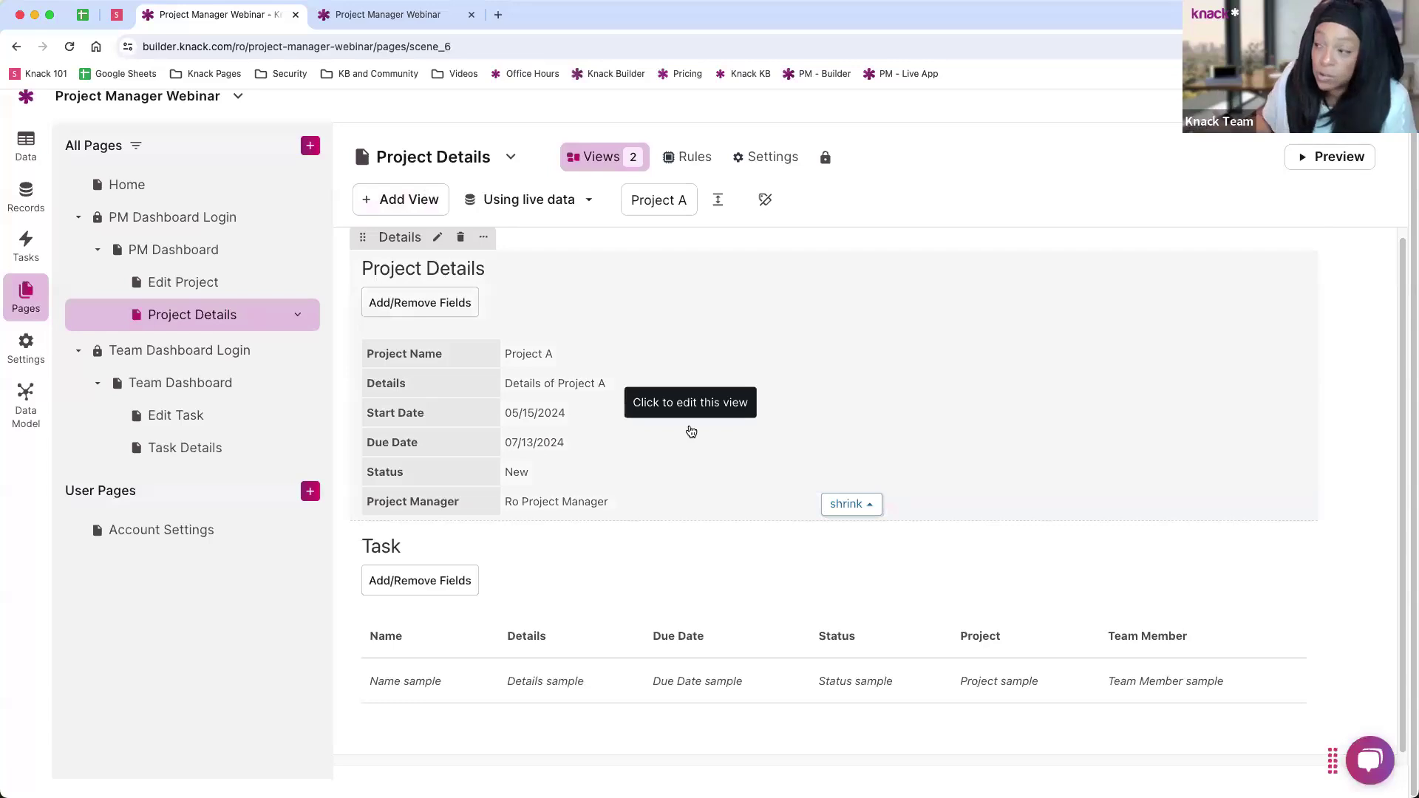
# Step: Add a form that inserts Tasks connected to this page's project, linked from an Add Task menu
pyautogui.click(393, 204)
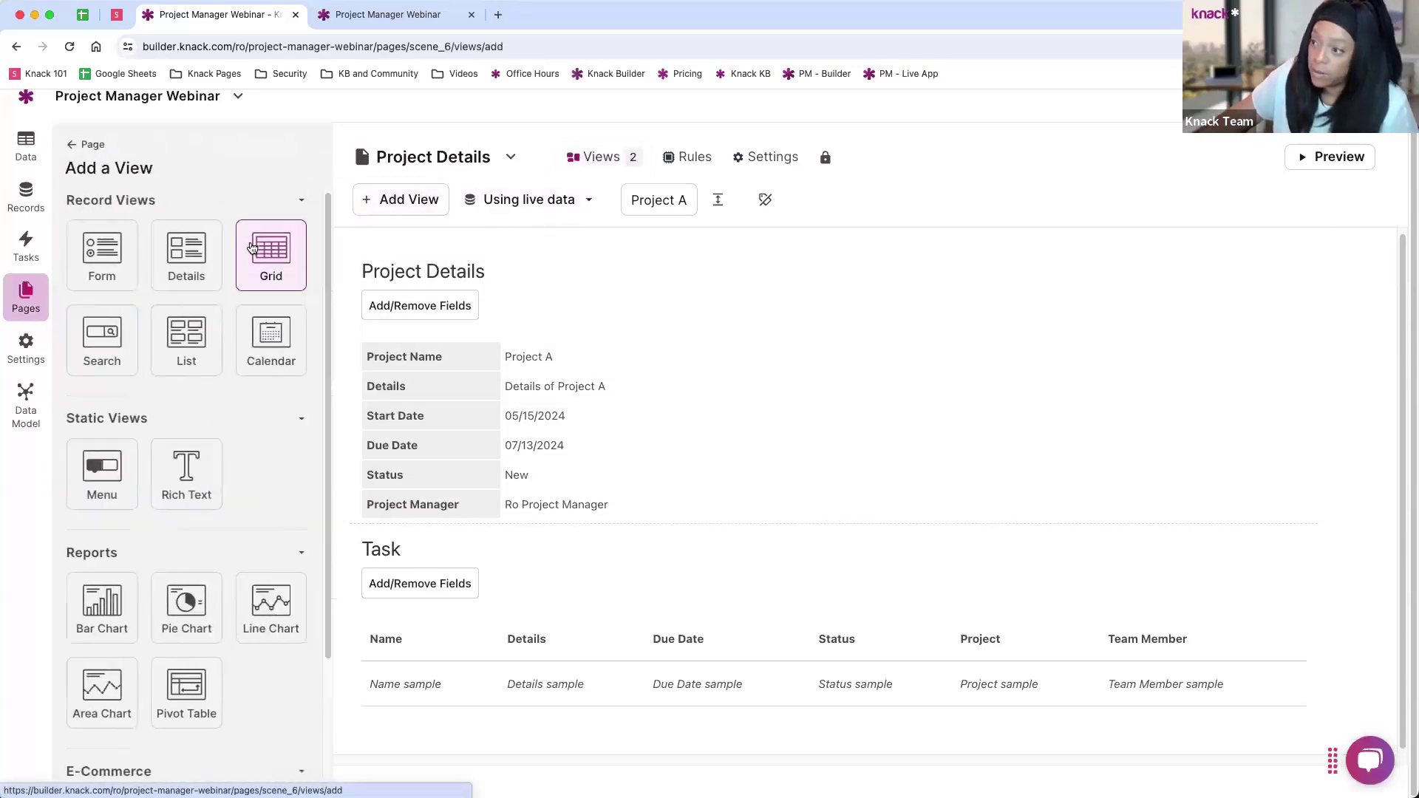
pyautogui.click(100, 259)
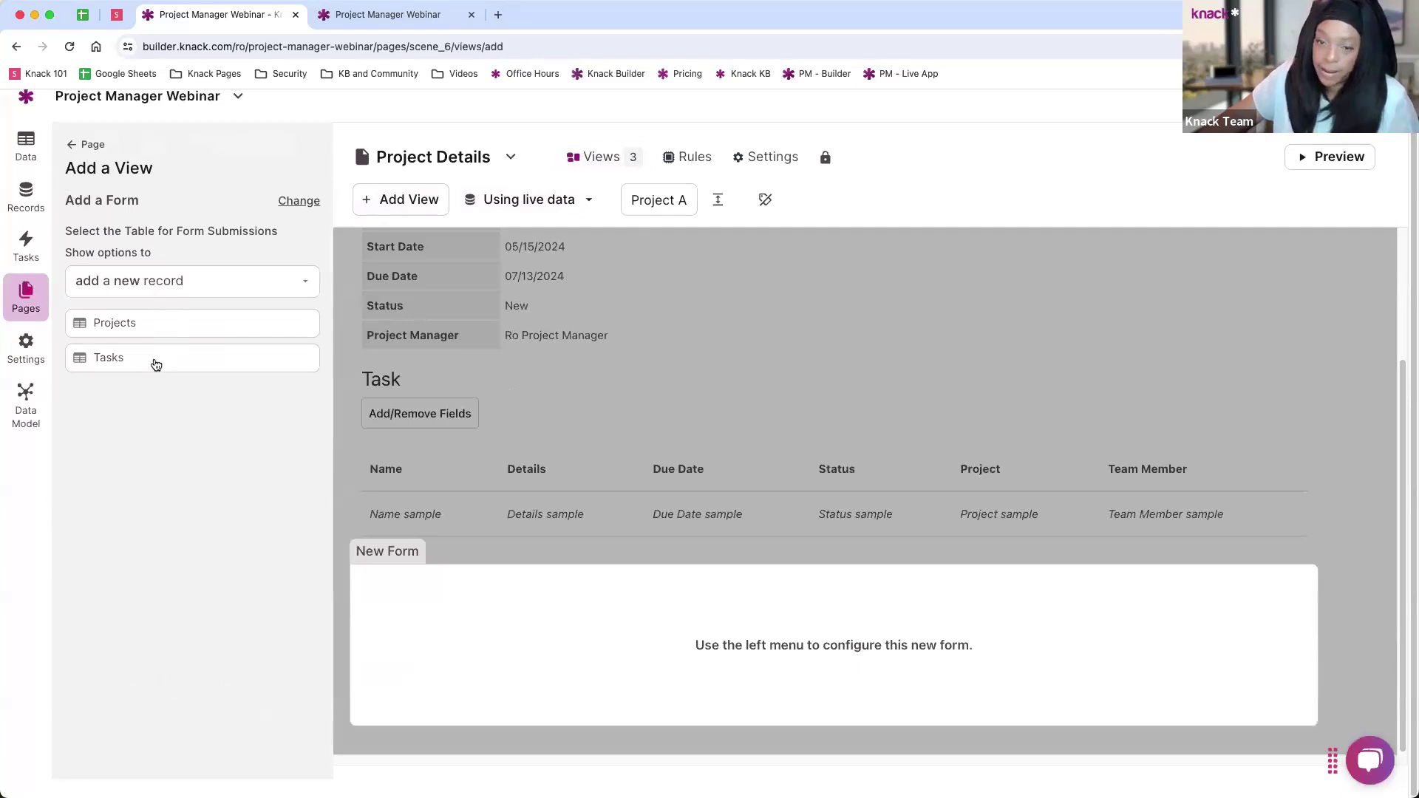
pyautogui.click(158, 359)
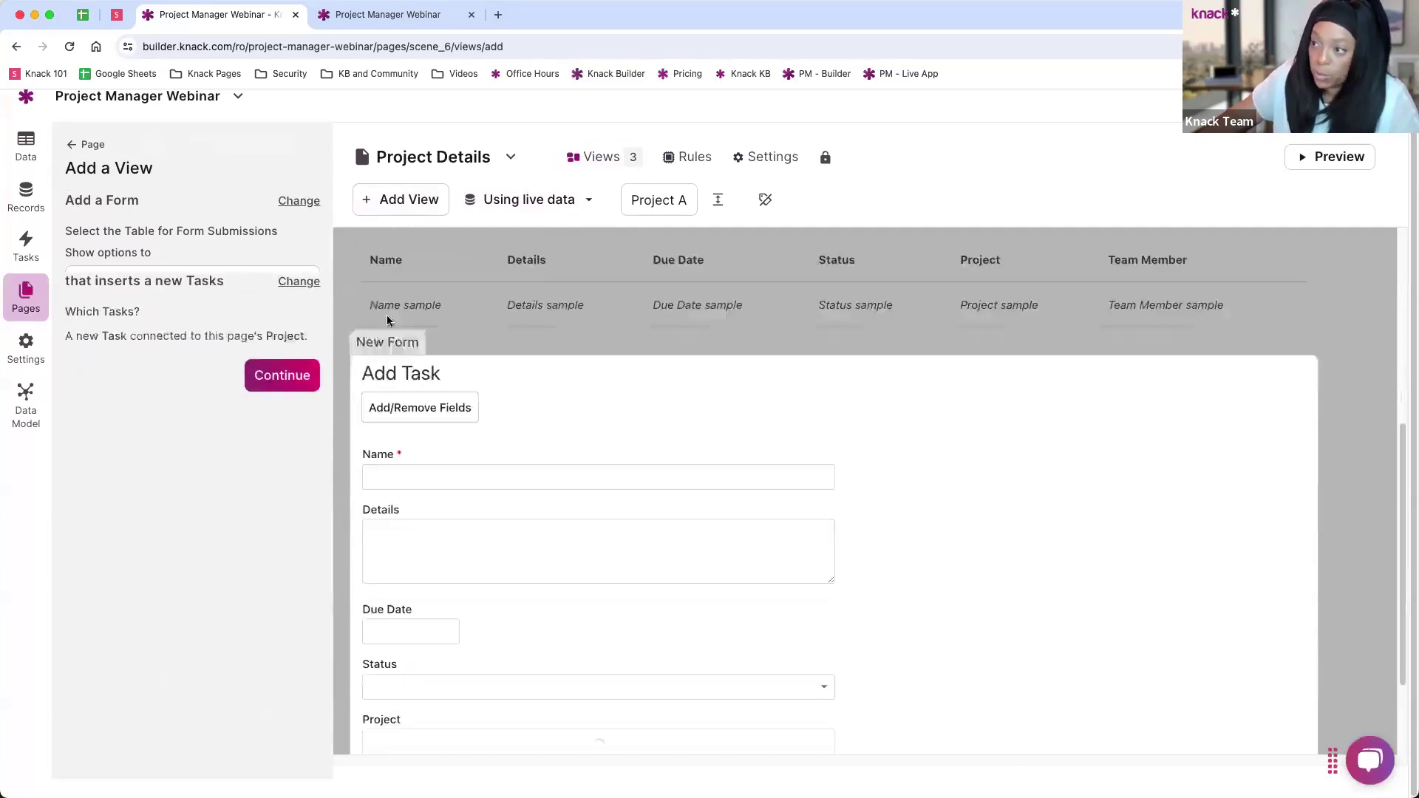
pyautogui.scroll(-1, 532, 518)
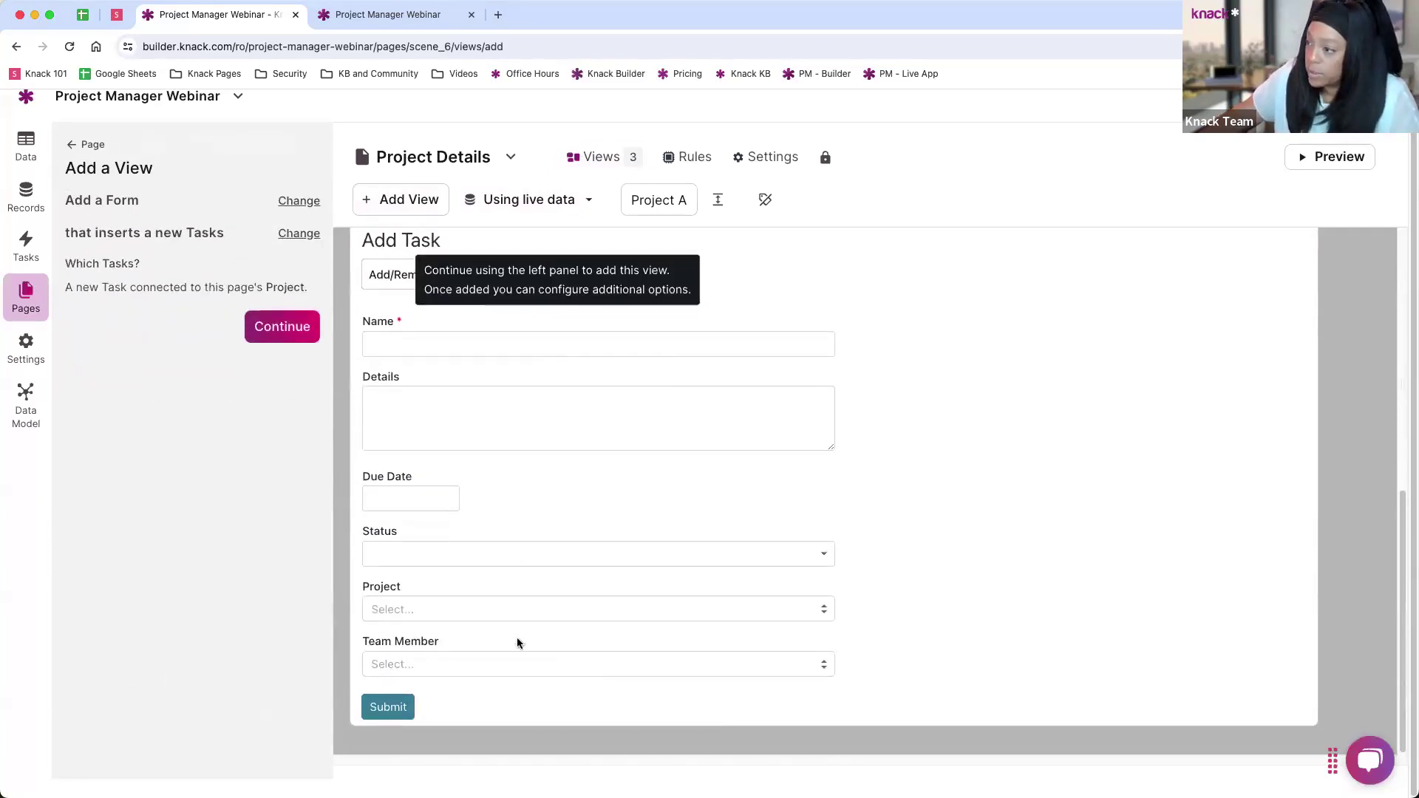
pyautogui.click(264, 330)
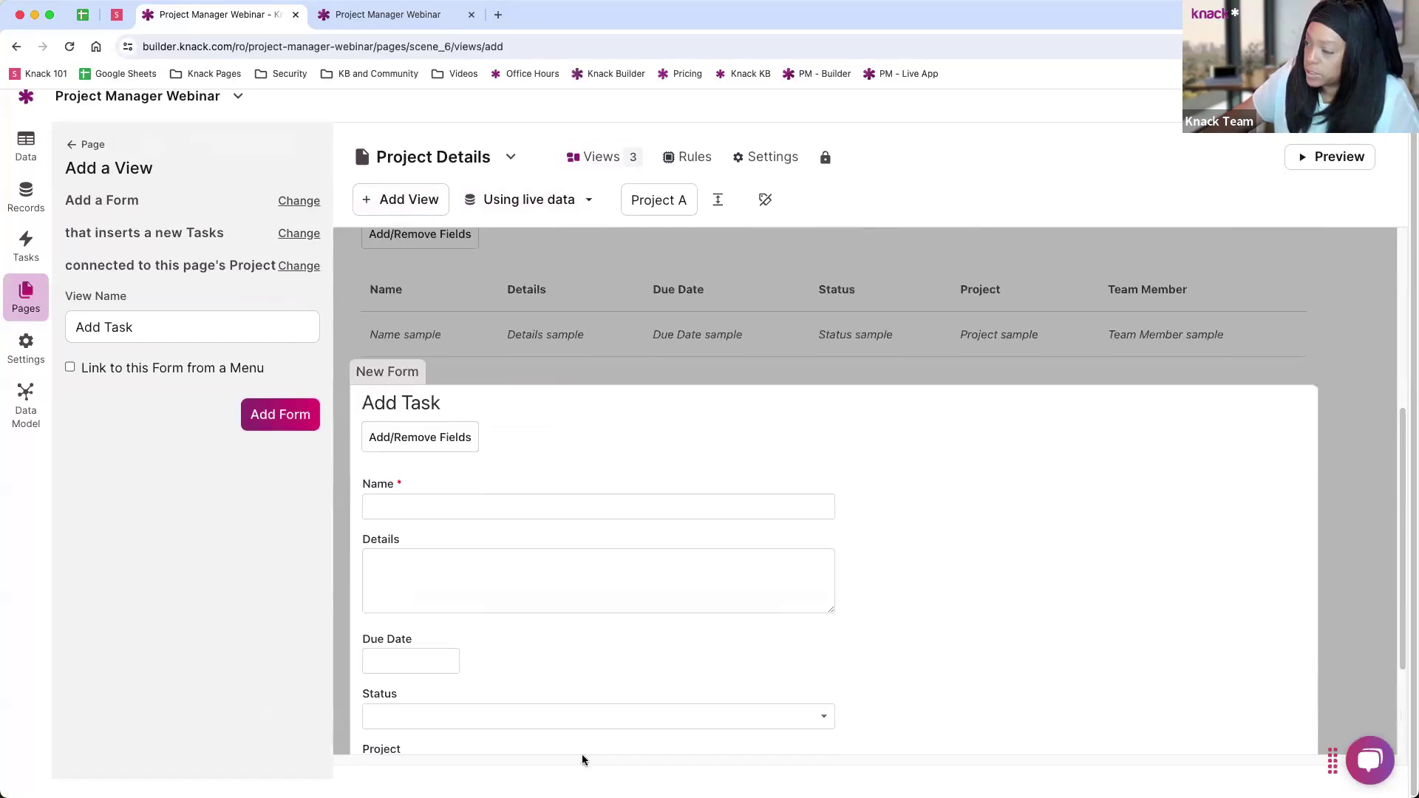
pyautogui.click(71, 367)
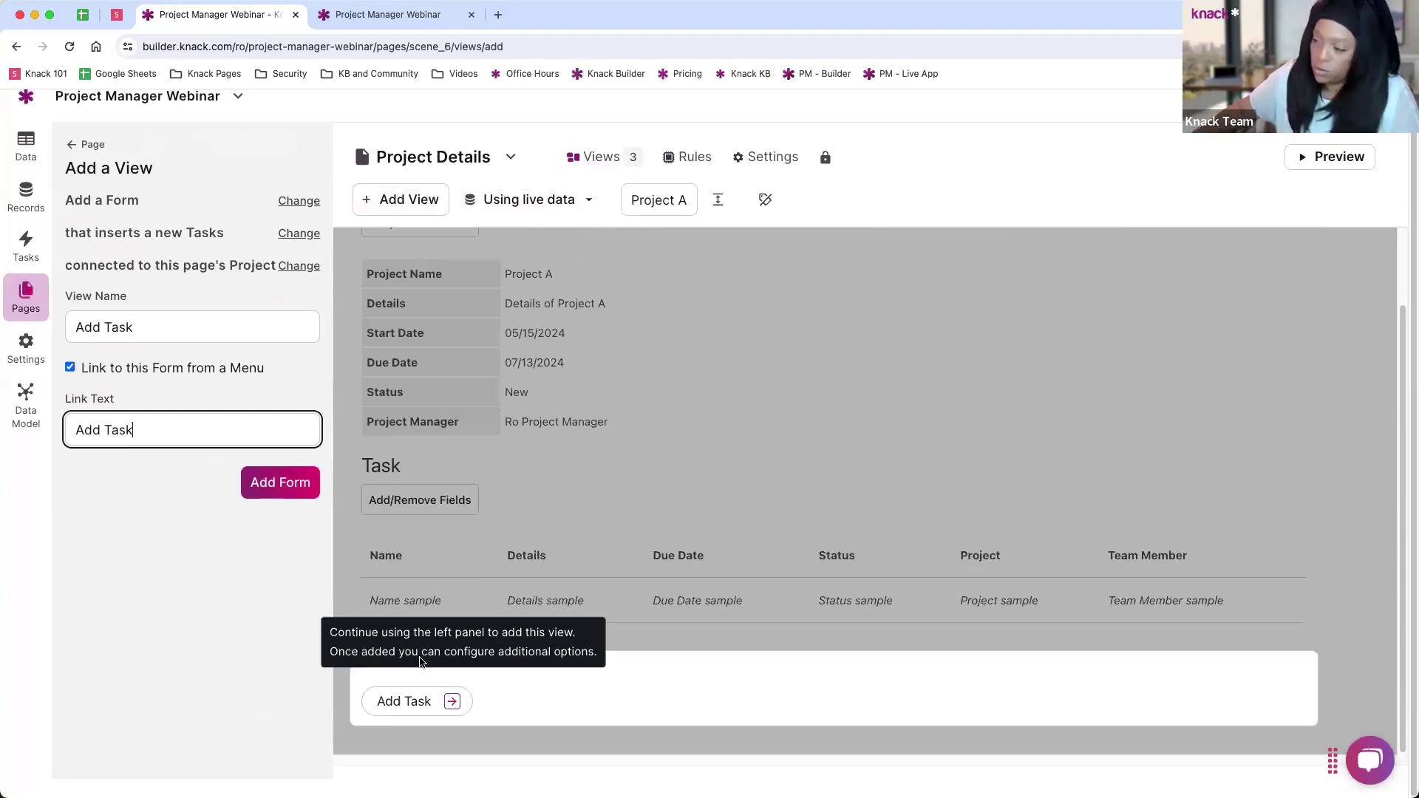
pyautogui.click(273, 494)
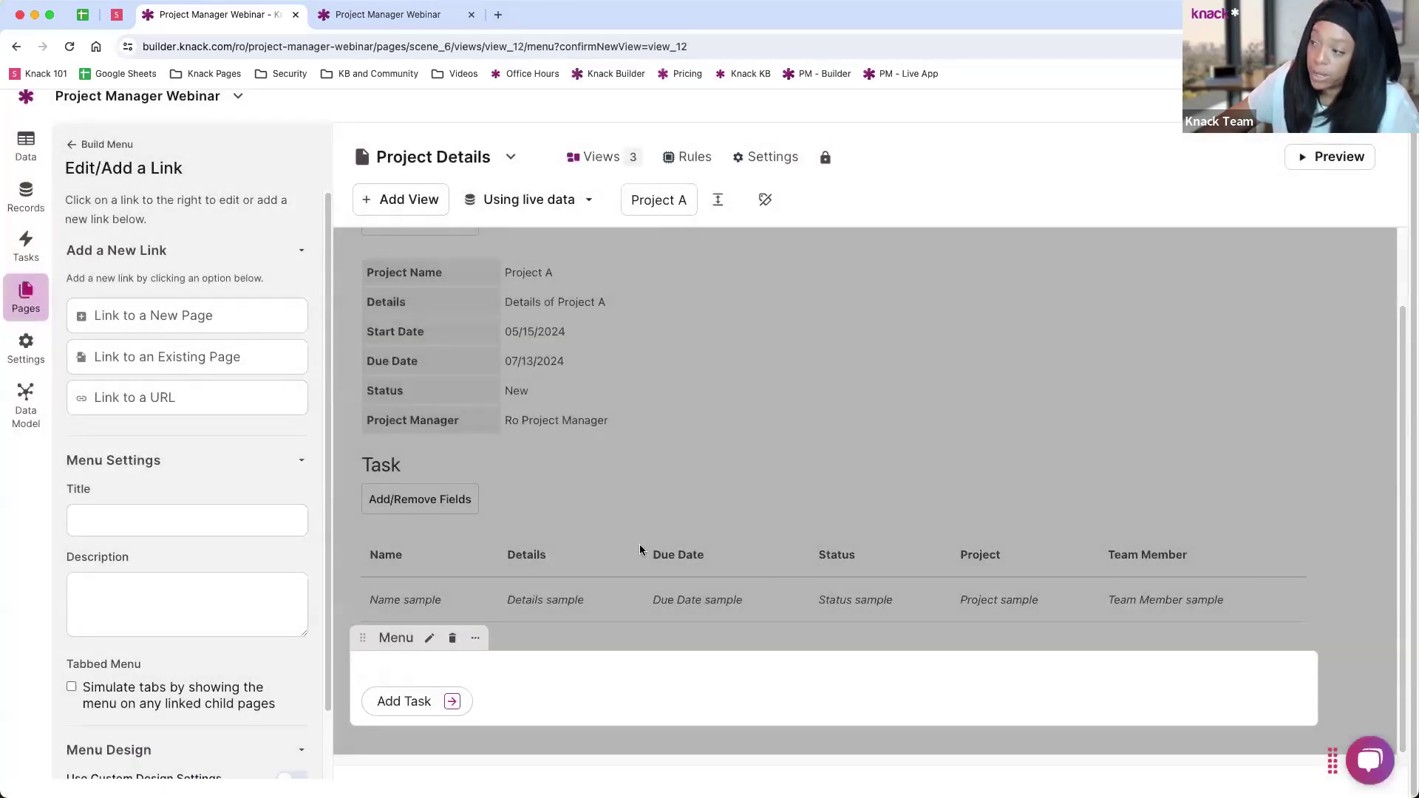
# Step: Move the Add Task menu above the Task table and open the new Add Task page
pyautogui.click(618, 474)
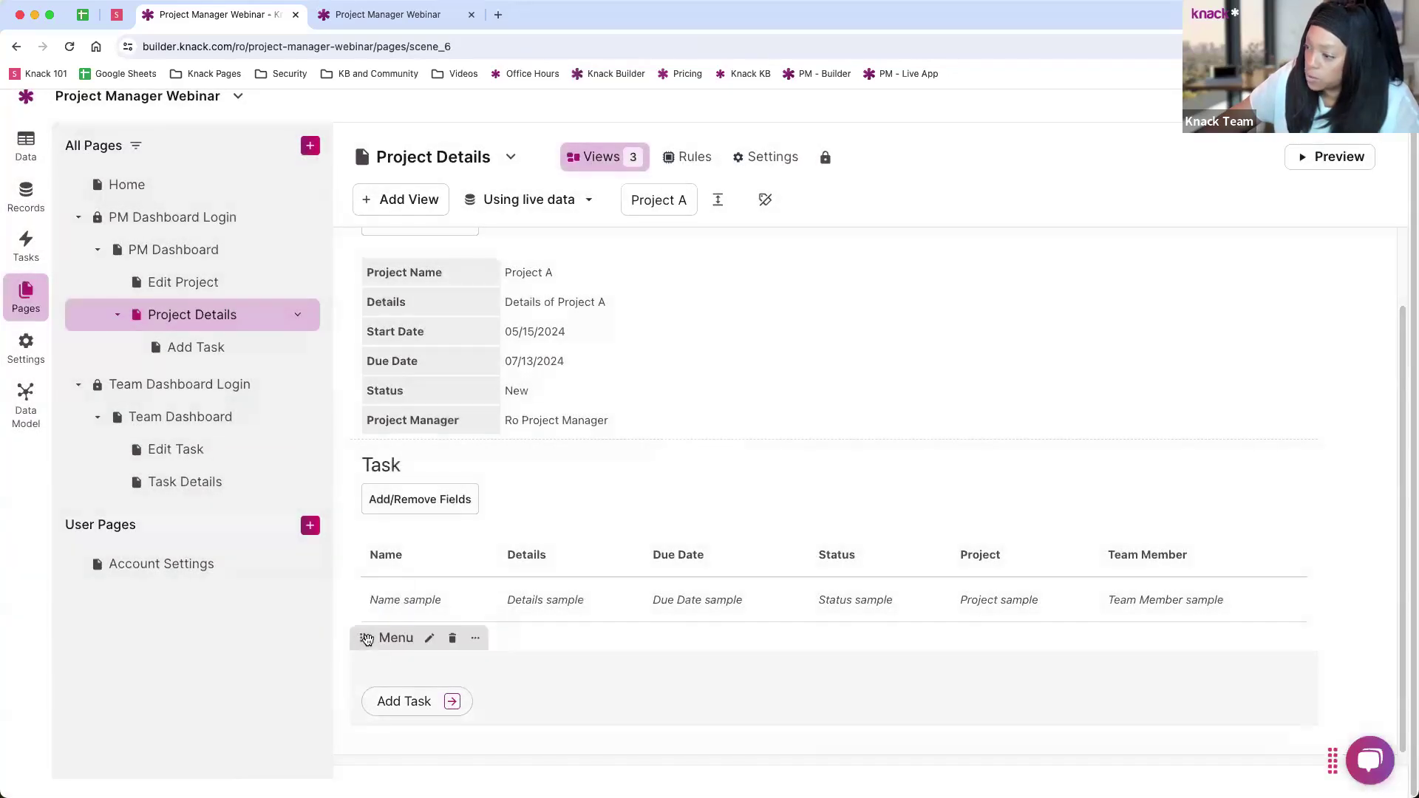
pyautogui.moveTo(363, 640); pyautogui.dragTo(439, 560)
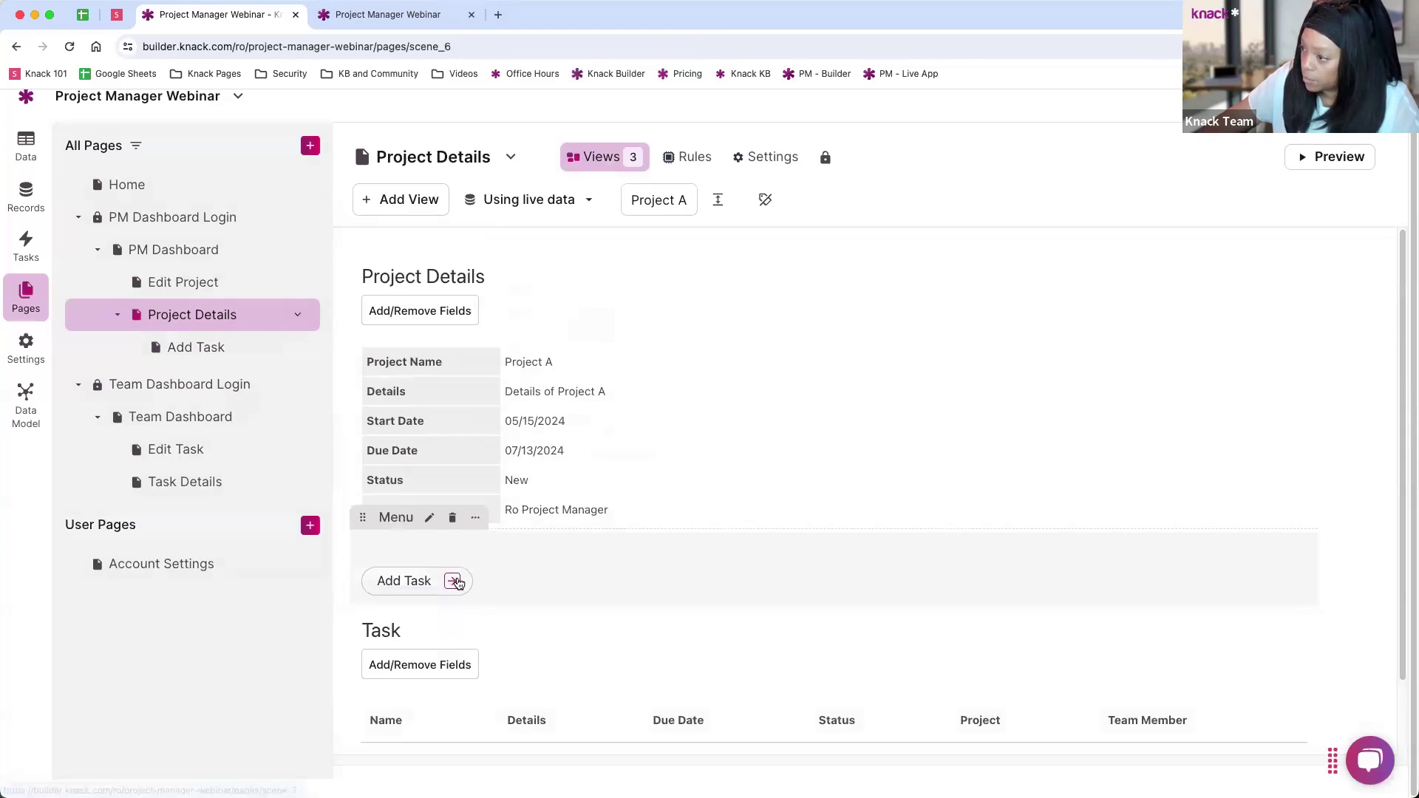
pyautogui.click(452, 580)
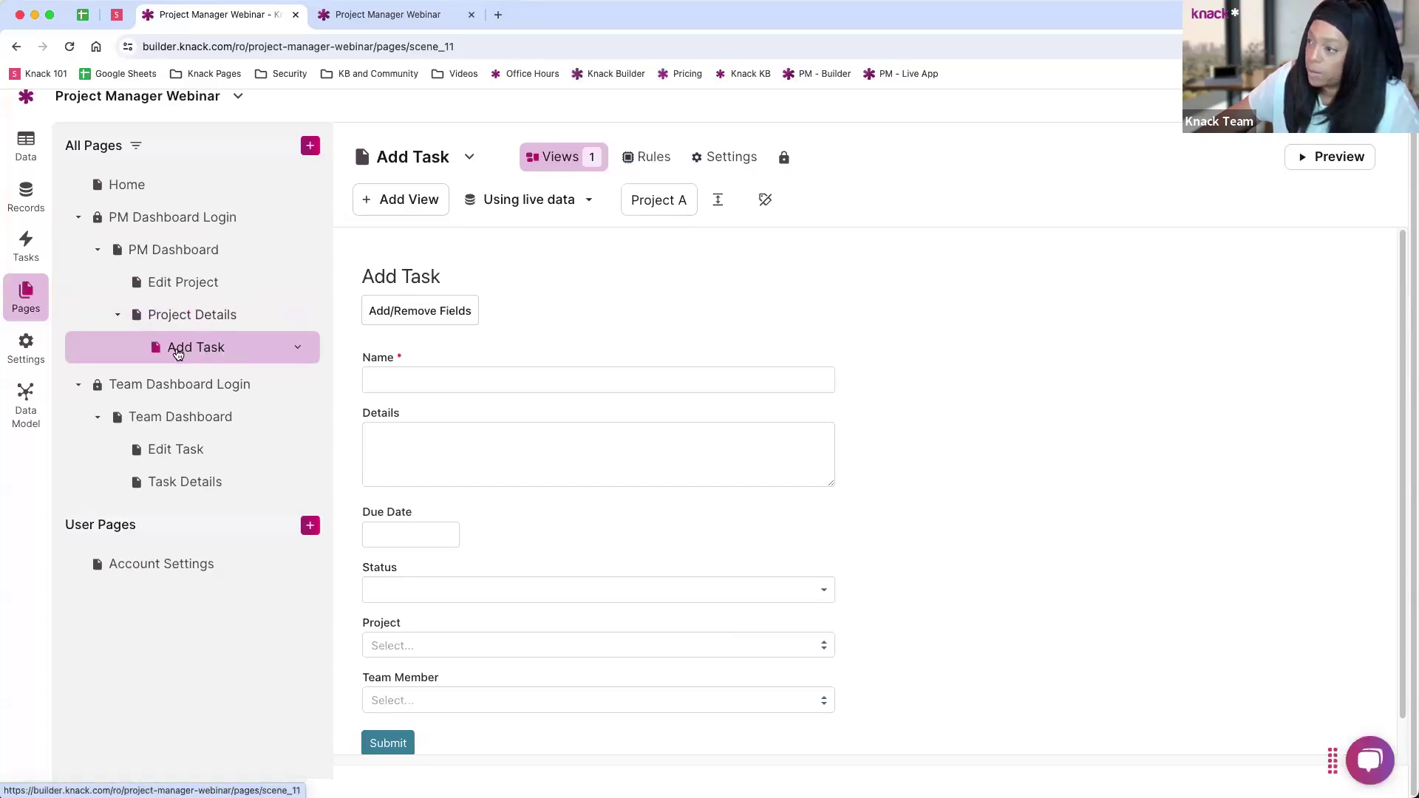
# Step: Delete the Project input from the Add Task form, then bring up the form's email settings
pyautogui.scroll(-1, 539, 333)
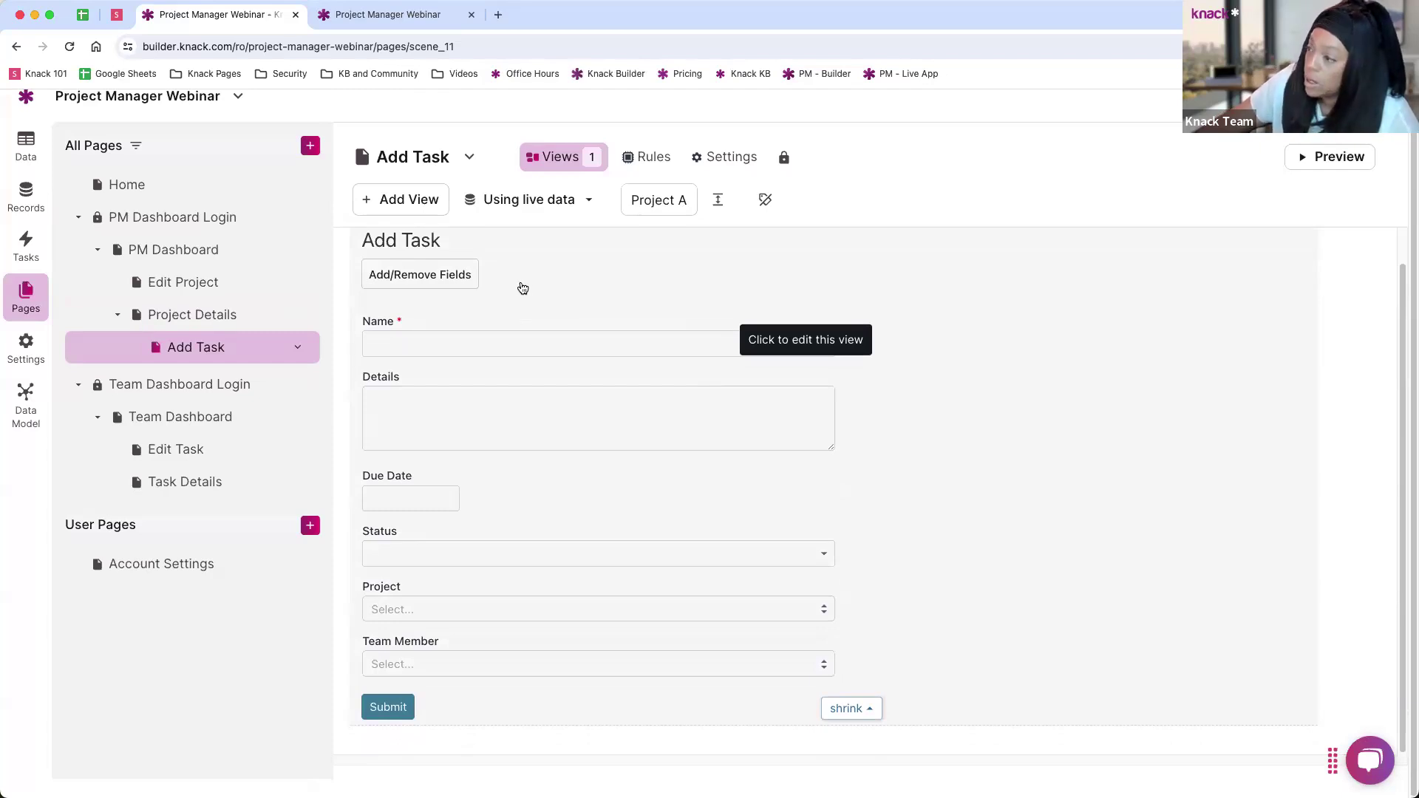
pyautogui.click(523, 288)
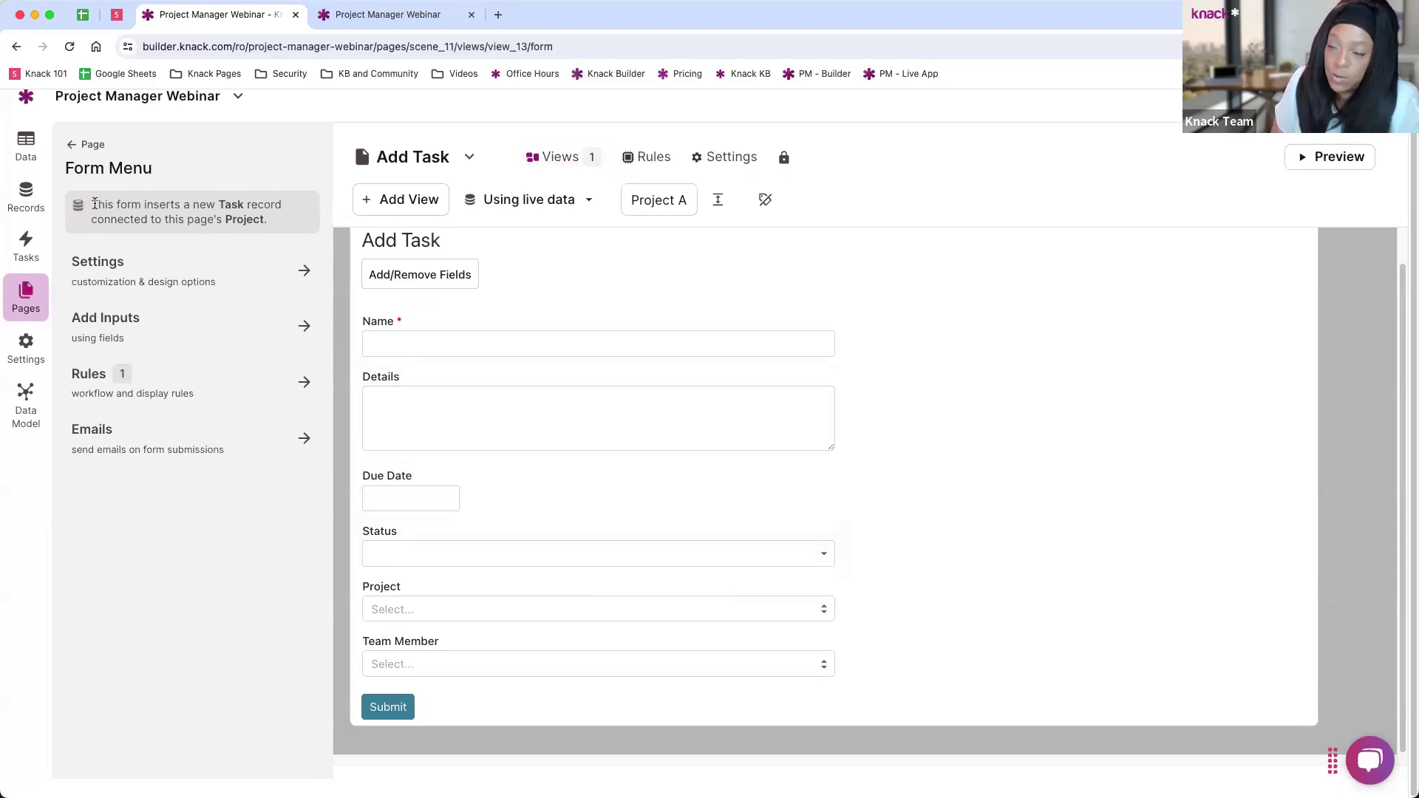
pyautogui.moveTo(94, 203)
pyautogui.mouseDown()
pyautogui.moveTo(268, 220)
pyautogui.moveTo(91, 198)
pyautogui.mouseUp()
pyautogui.click(280, 230)
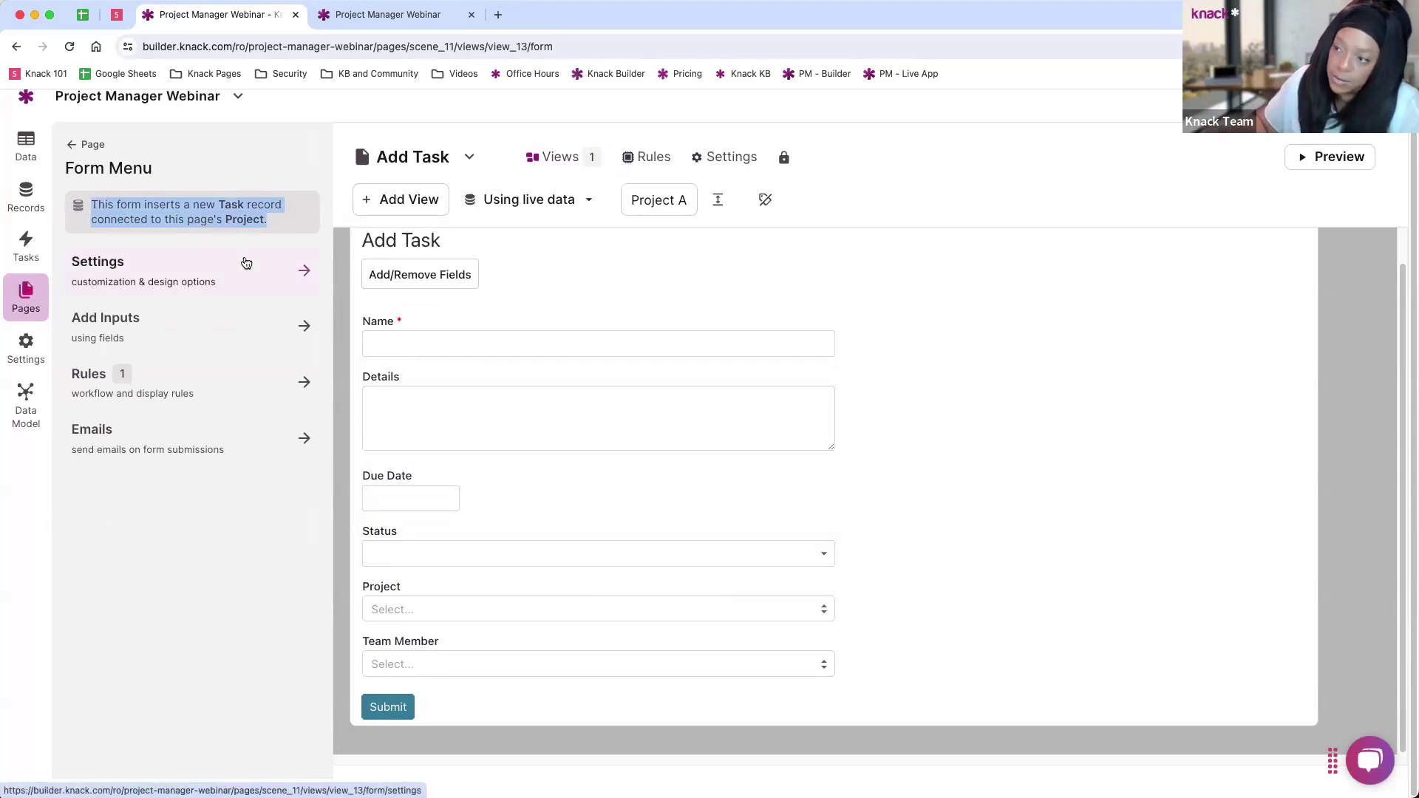
pyautogui.click(273, 221)
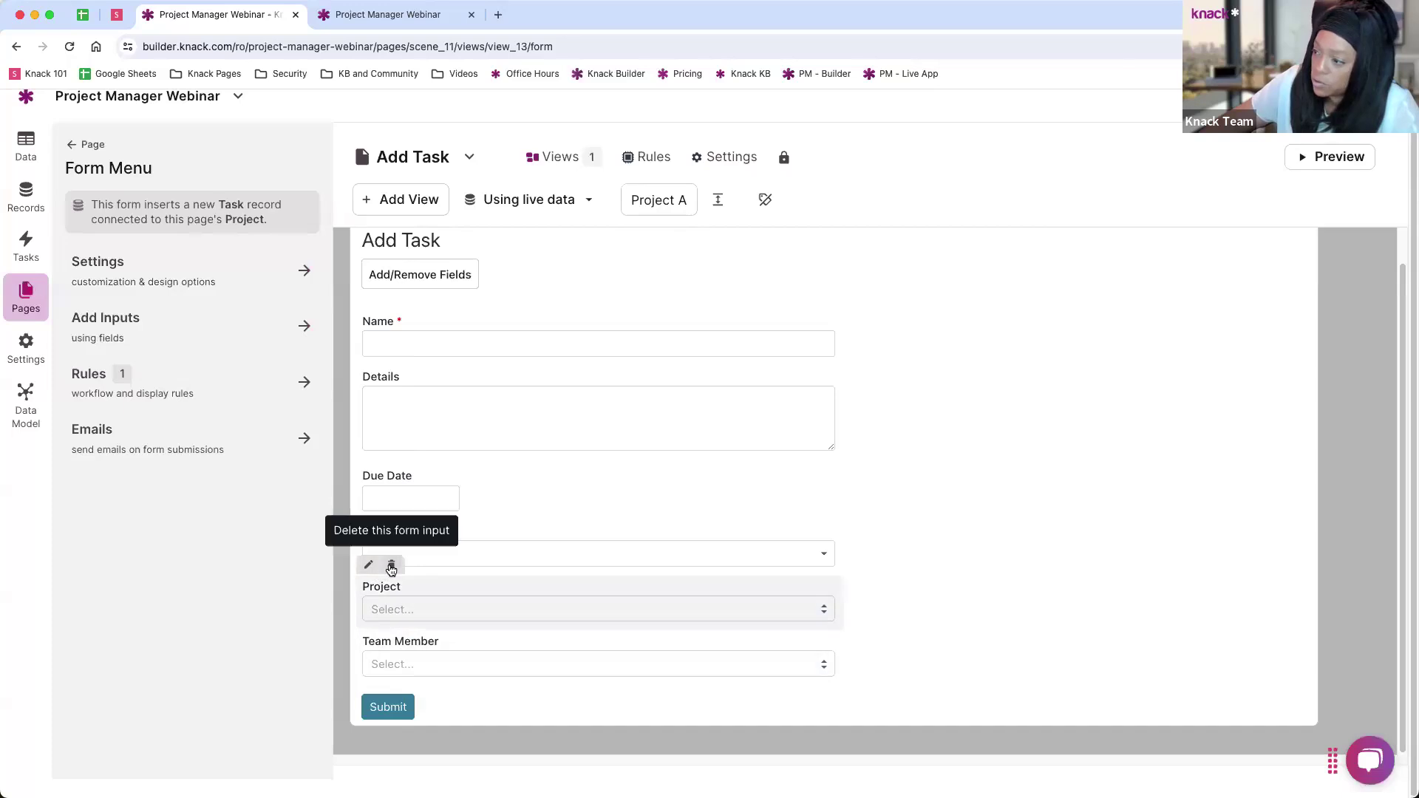
pyautogui.click(393, 567)
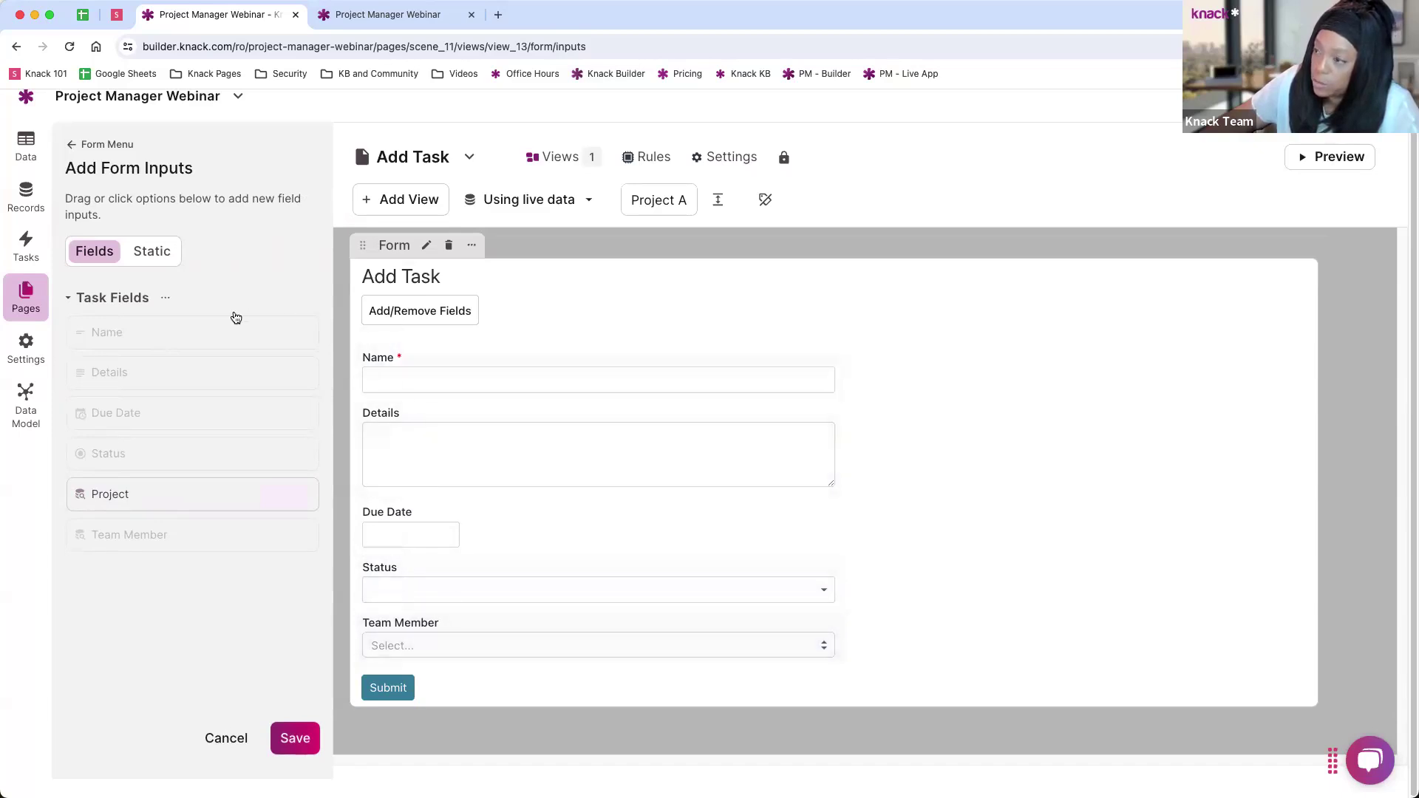
pyautogui.click(71, 145)
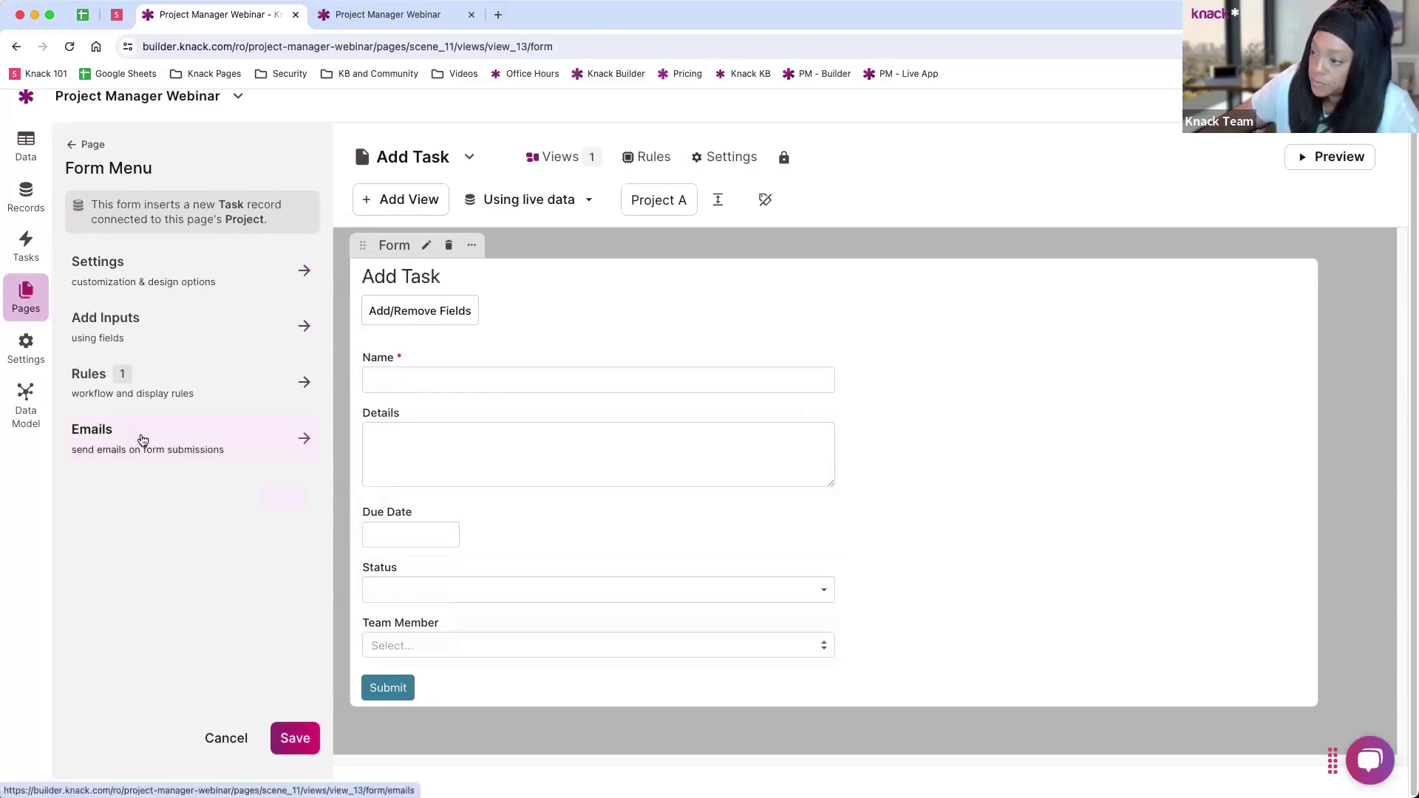
pyautogui.click(143, 441)
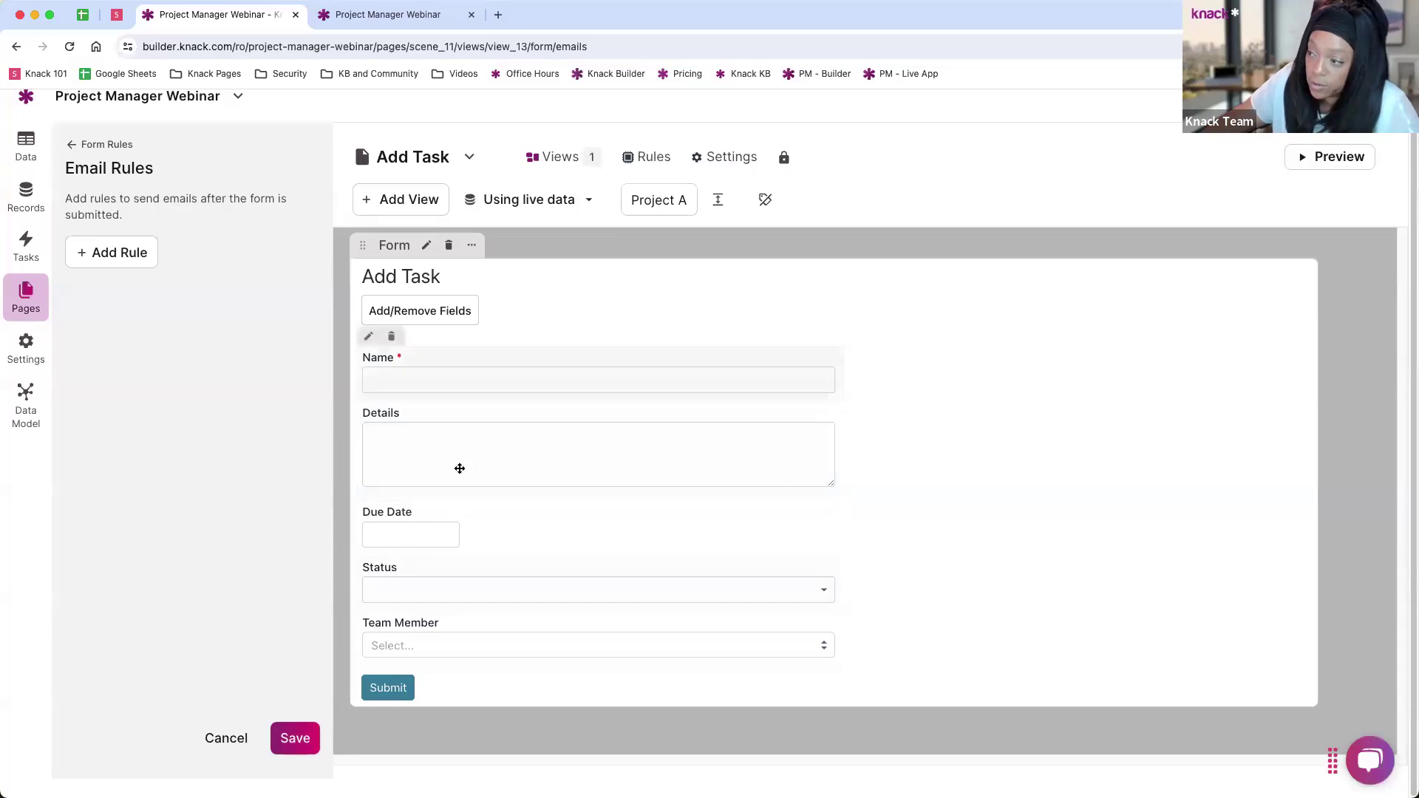
# Step: Draft a custom email rule with a To recipient and a second Cc recipient
pyautogui.click(100, 252)
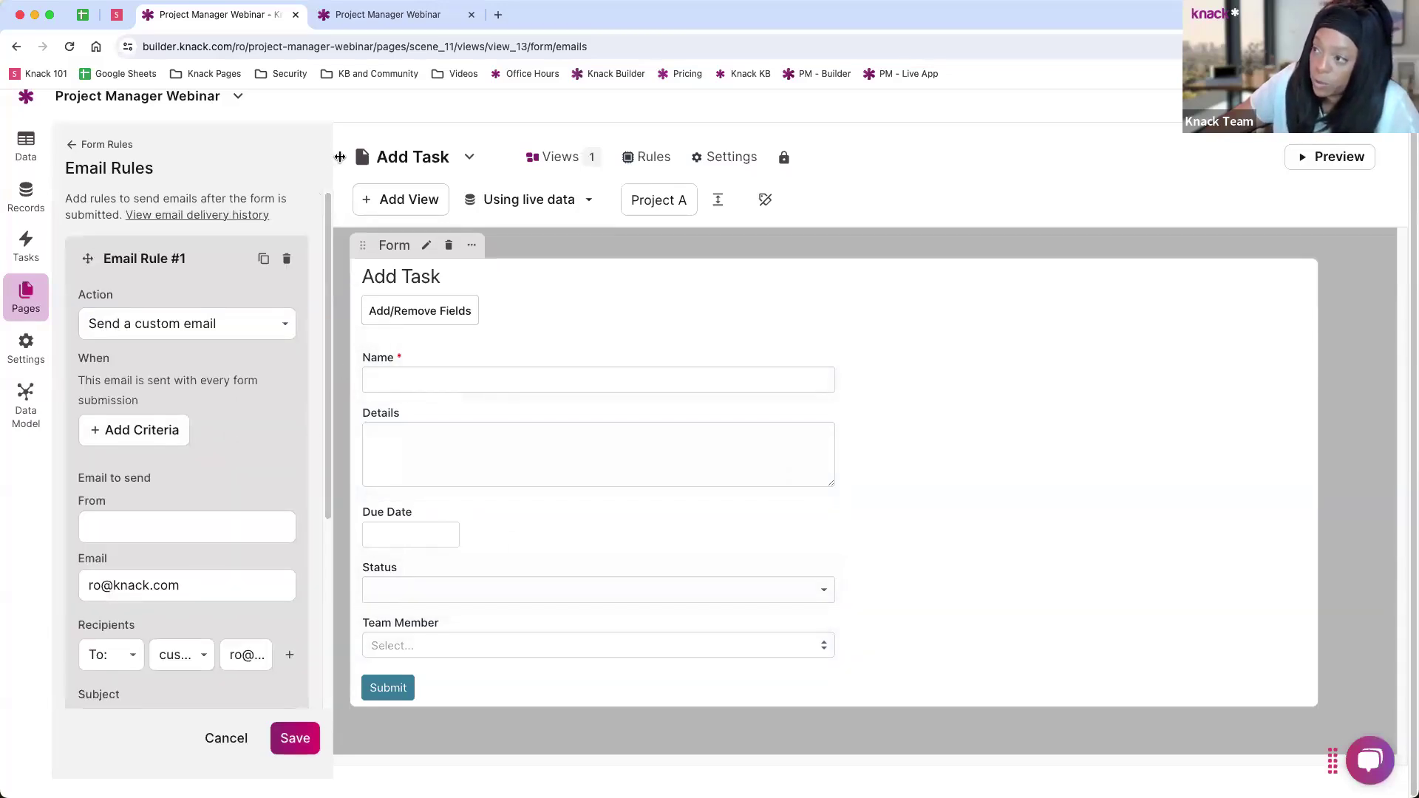
pyautogui.moveTo(340, 157); pyautogui.dragTo(427, 161)
pyautogui.scroll(-4, 256, 383)
pyautogui.scroll(2, 251, 307)
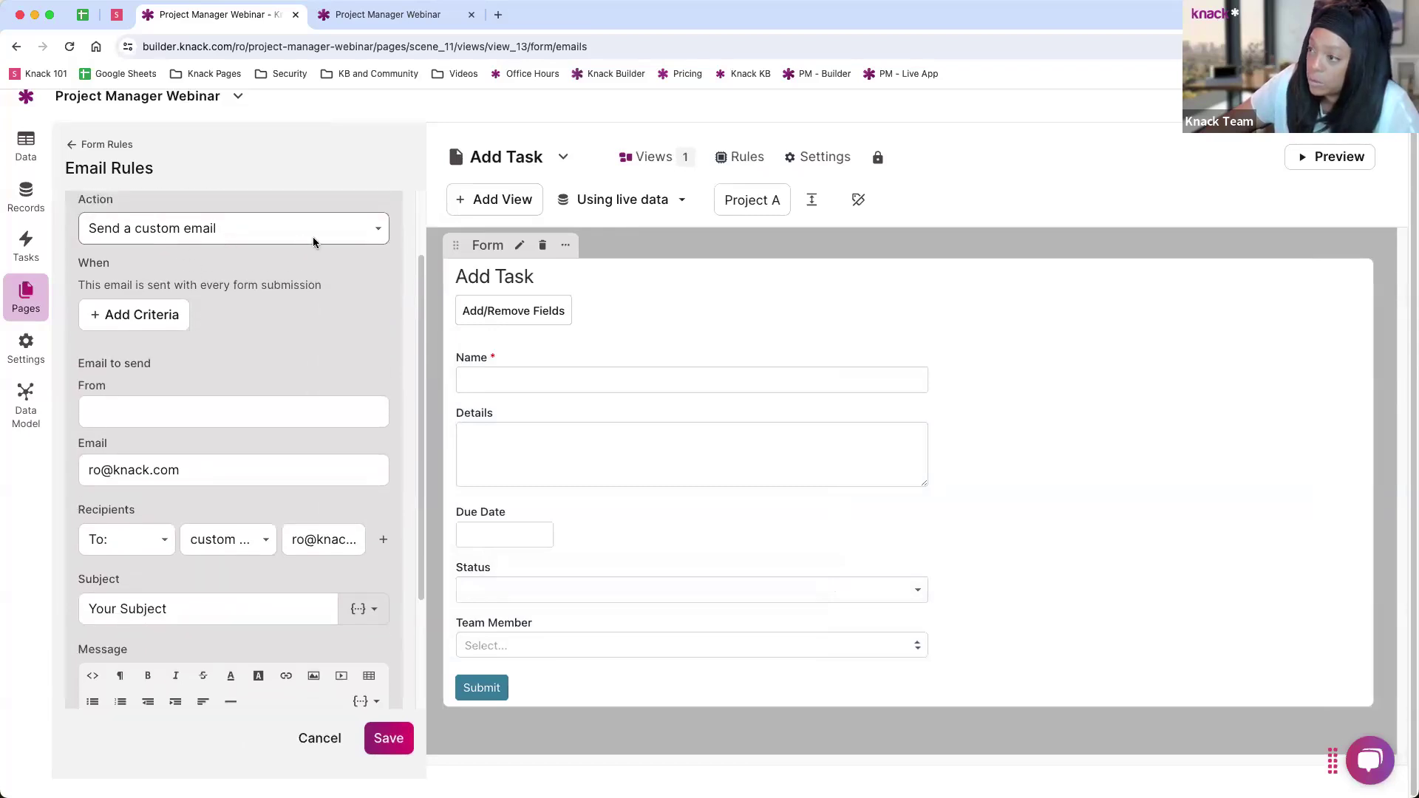
pyautogui.click(313, 238)
pyautogui.click(313, 235)
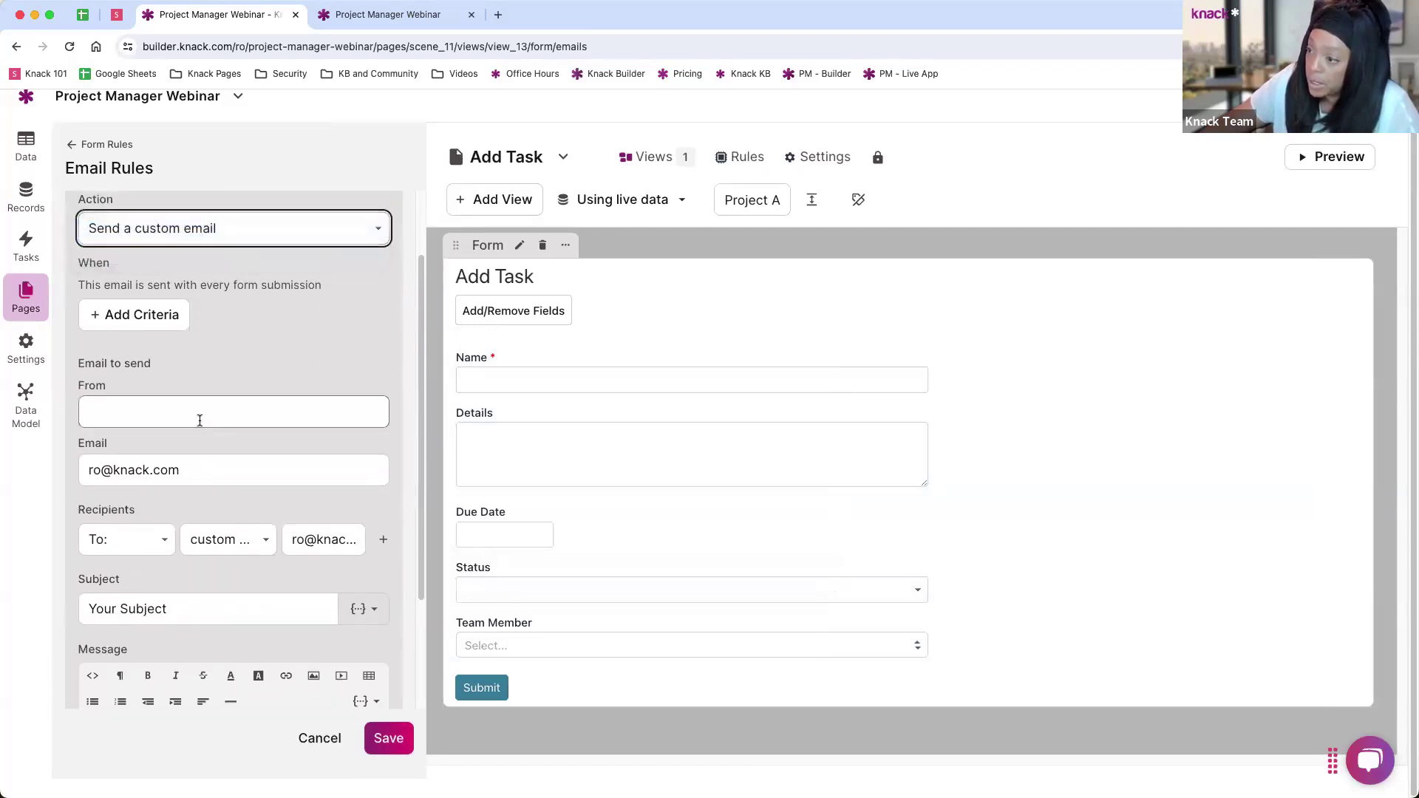
pyautogui.scroll(-3, 200, 419)
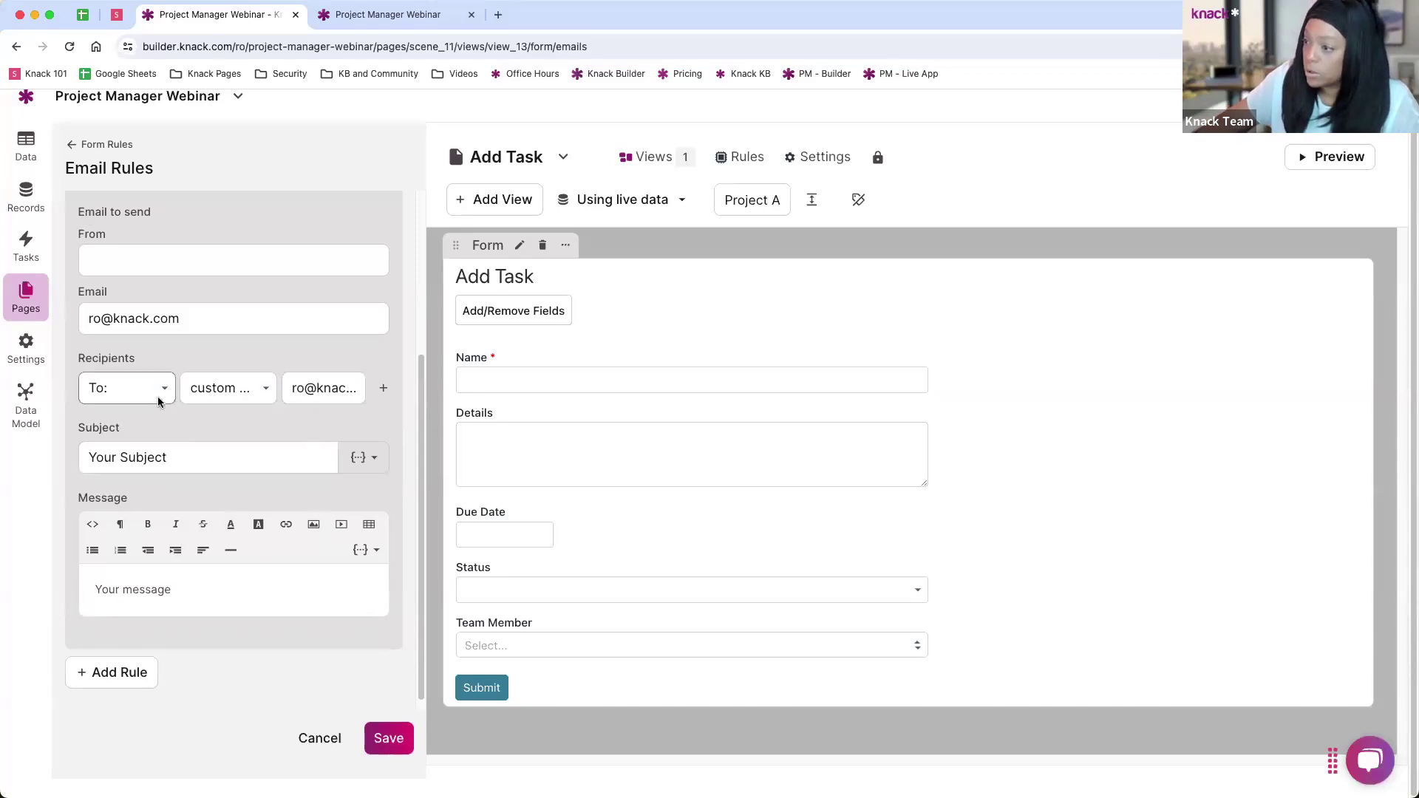
pyautogui.click(133, 390)
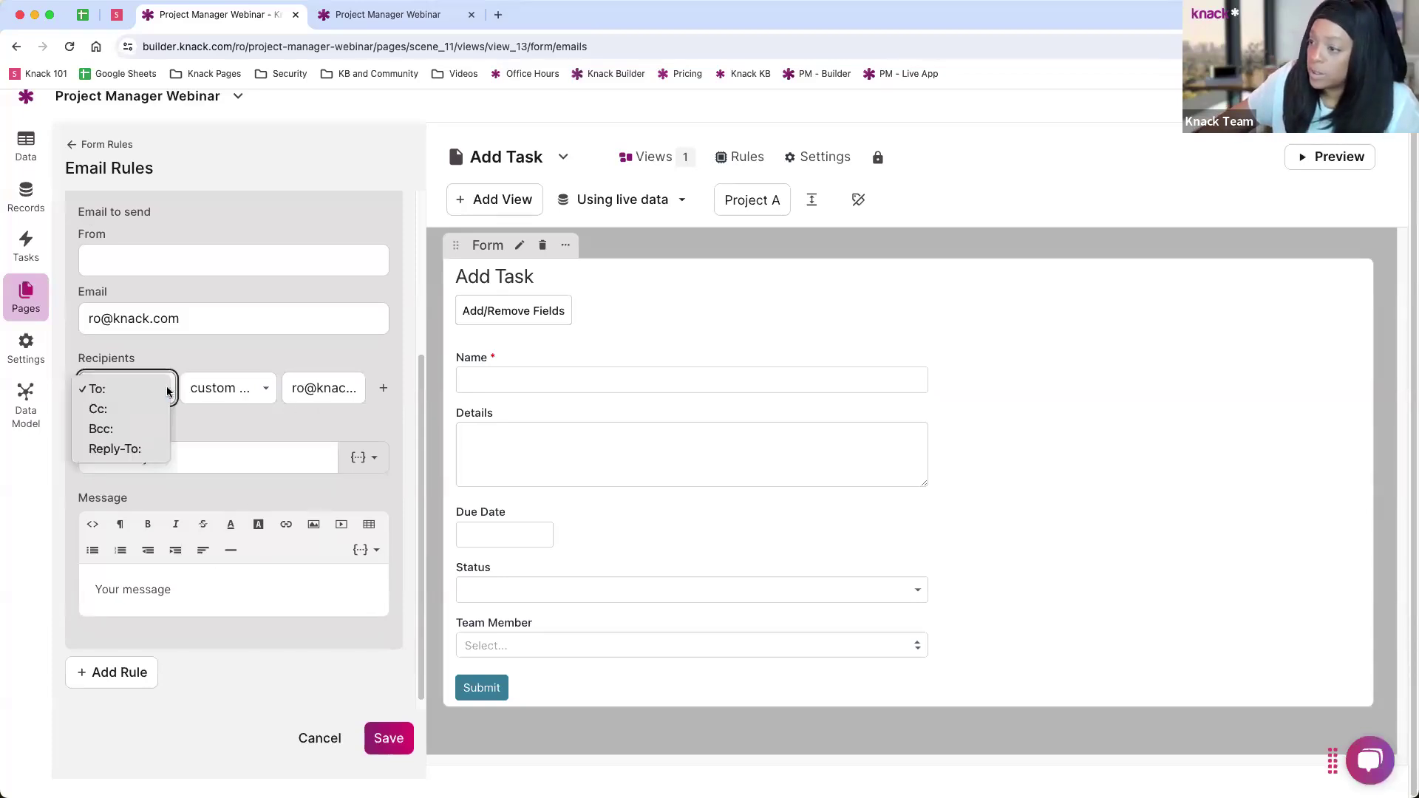
pyautogui.click(382, 388)
pyautogui.click(383, 388)
pyautogui.click(138, 418)
pyautogui.click(132, 465)
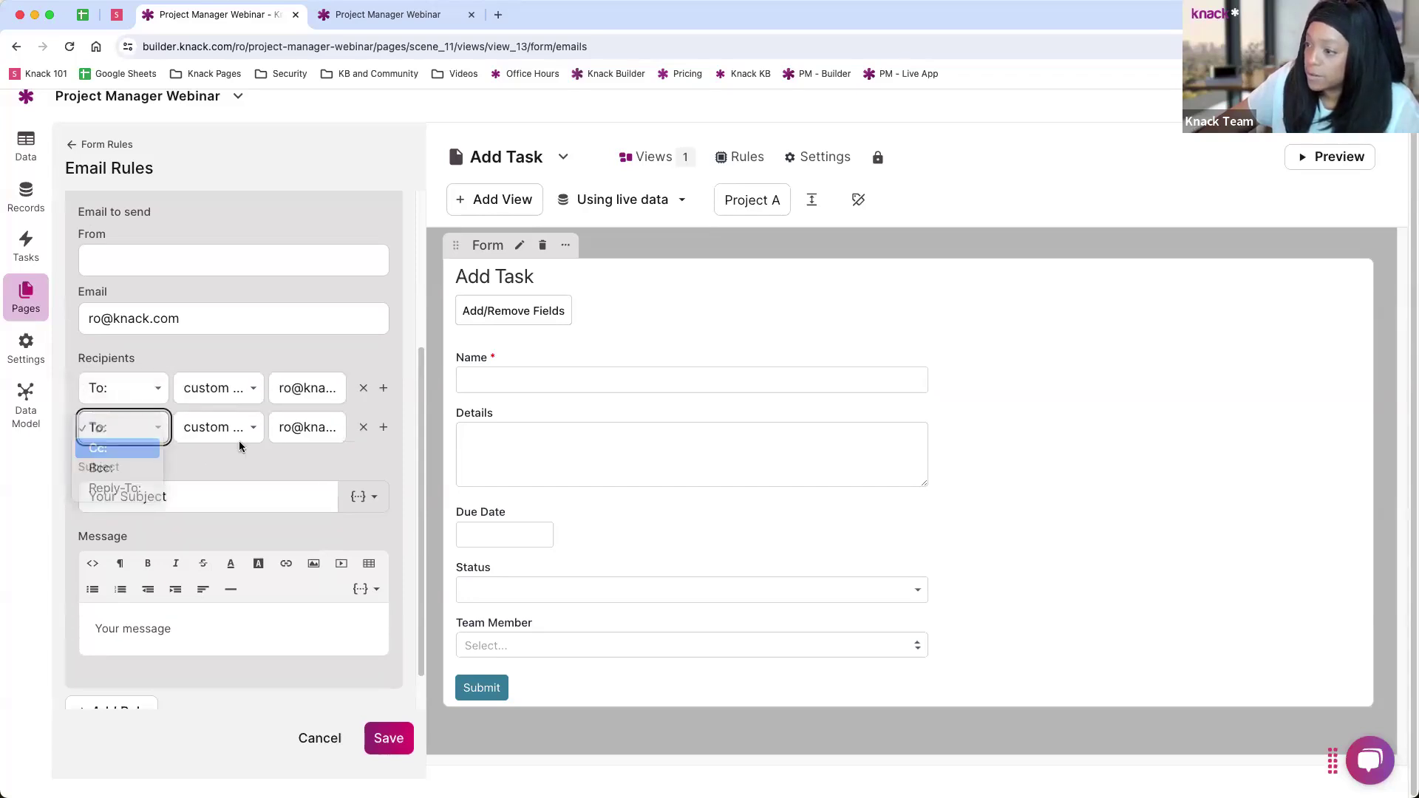
# Step: Send the To recipient to the Team Member email field, keeping Cc as a custom address
pyautogui.click(255, 390)
pyautogui.click(212, 406)
pyautogui.click(327, 392)
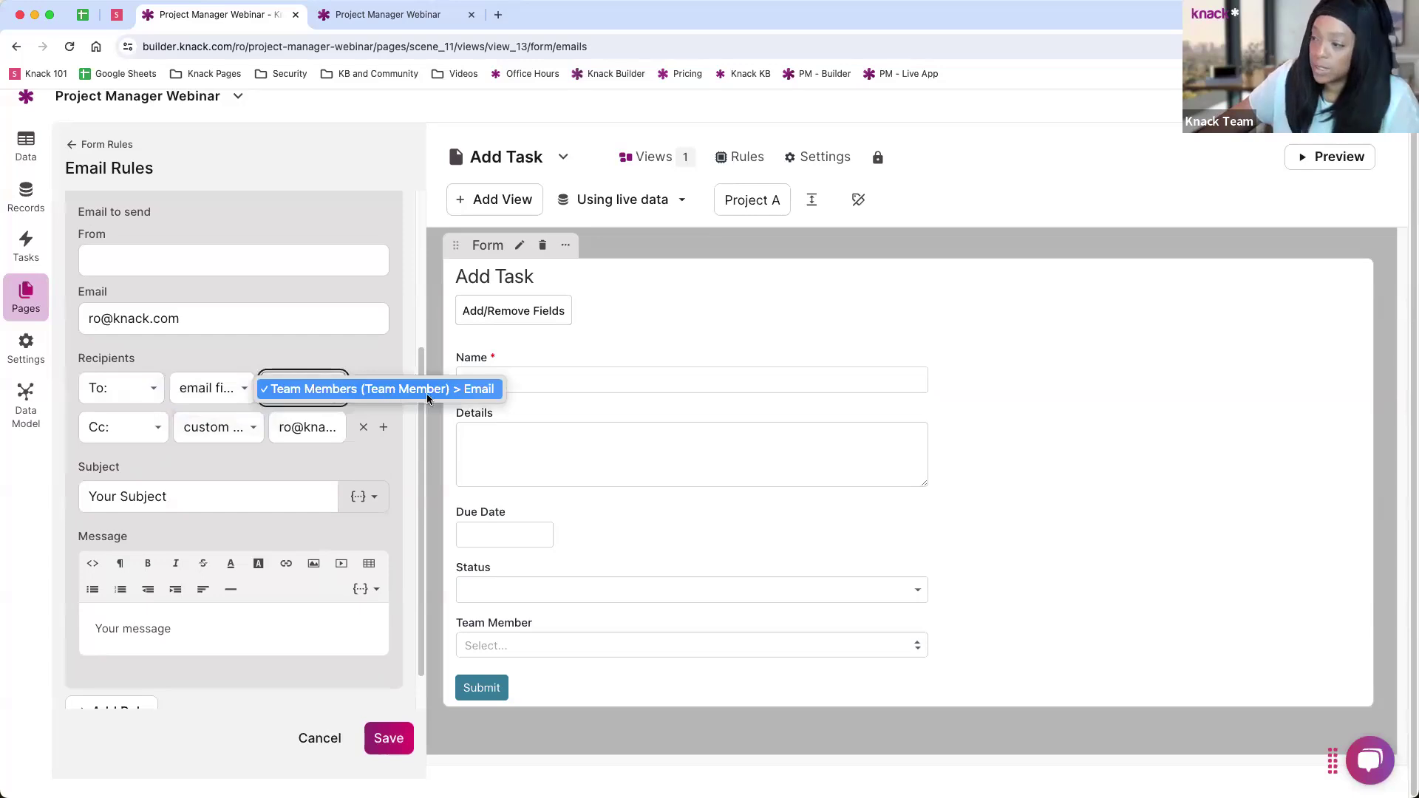
pyautogui.click(225, 358)
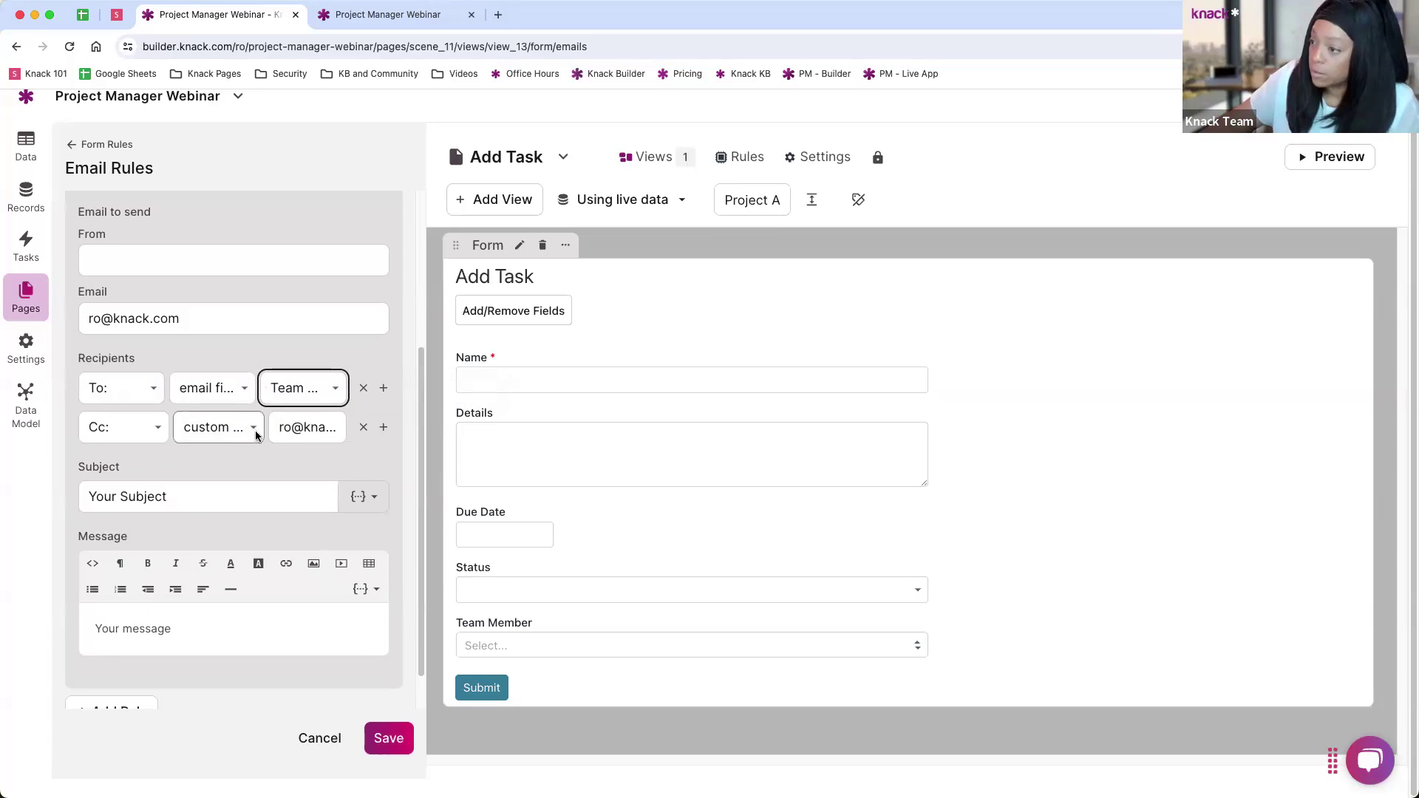
pyautogui.click(227, 436)
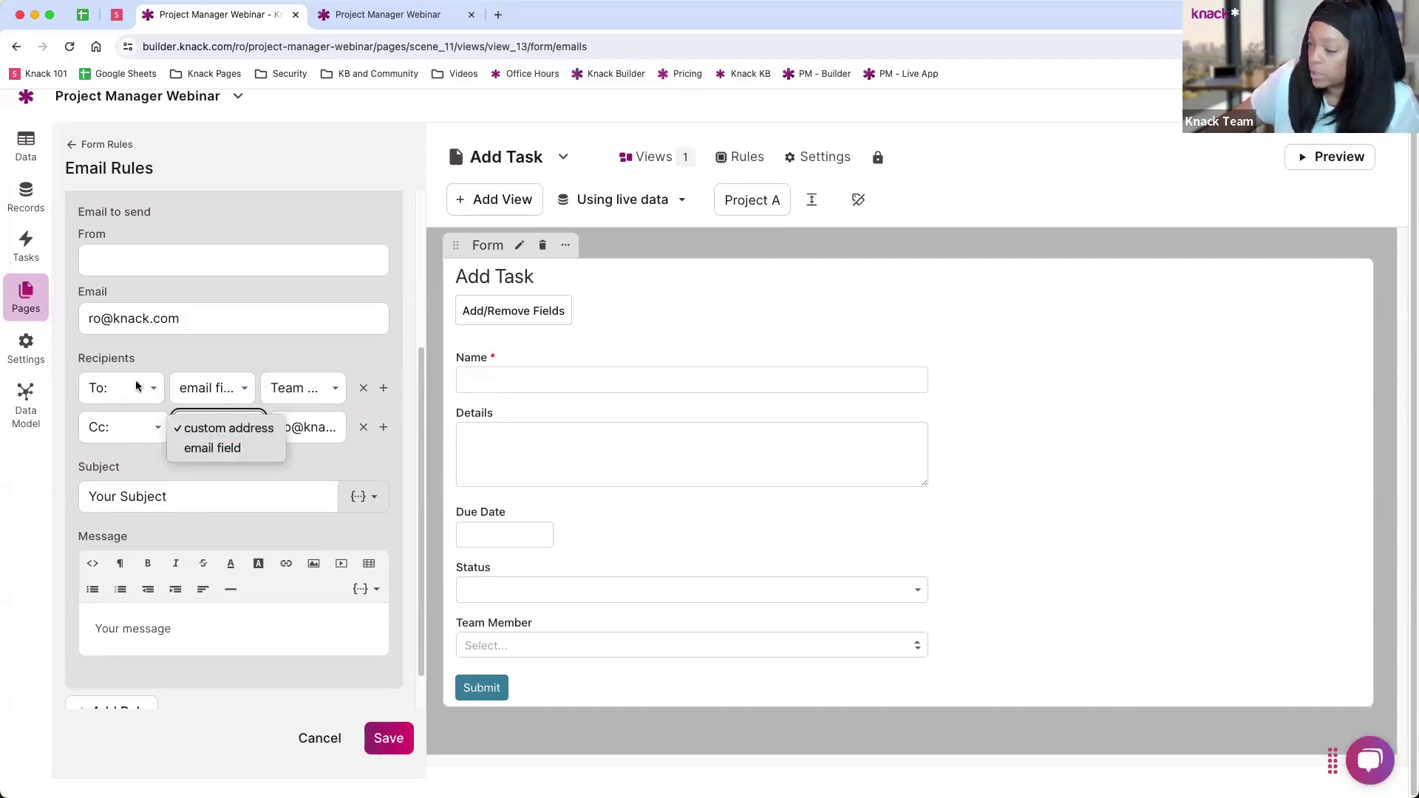
pyautogui.click(149, 352)
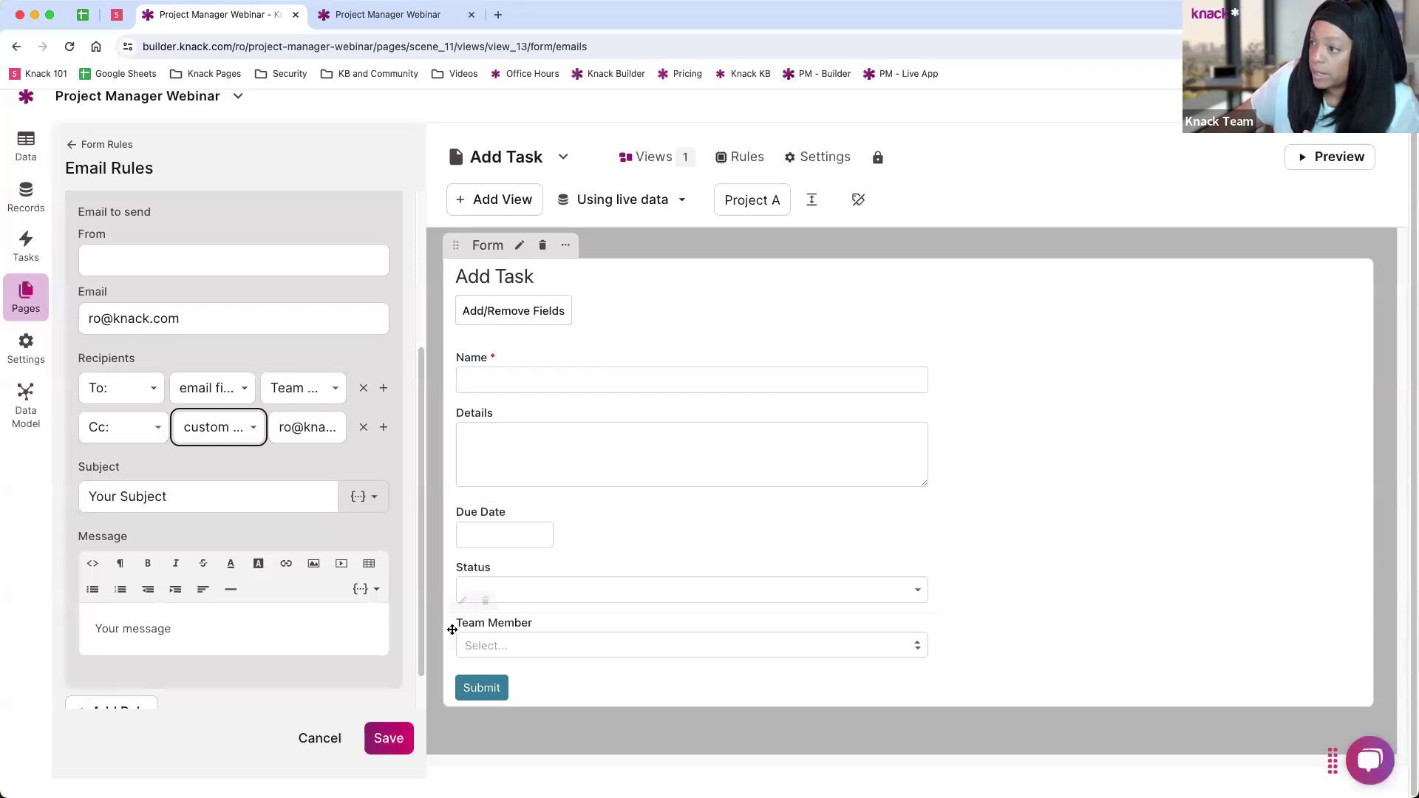
# Step: Delete the drafted email rule and return to the form's main settings
pyautogui.scroll(1, 375, 571)
pyautogui.scroll(5, 375, 572)
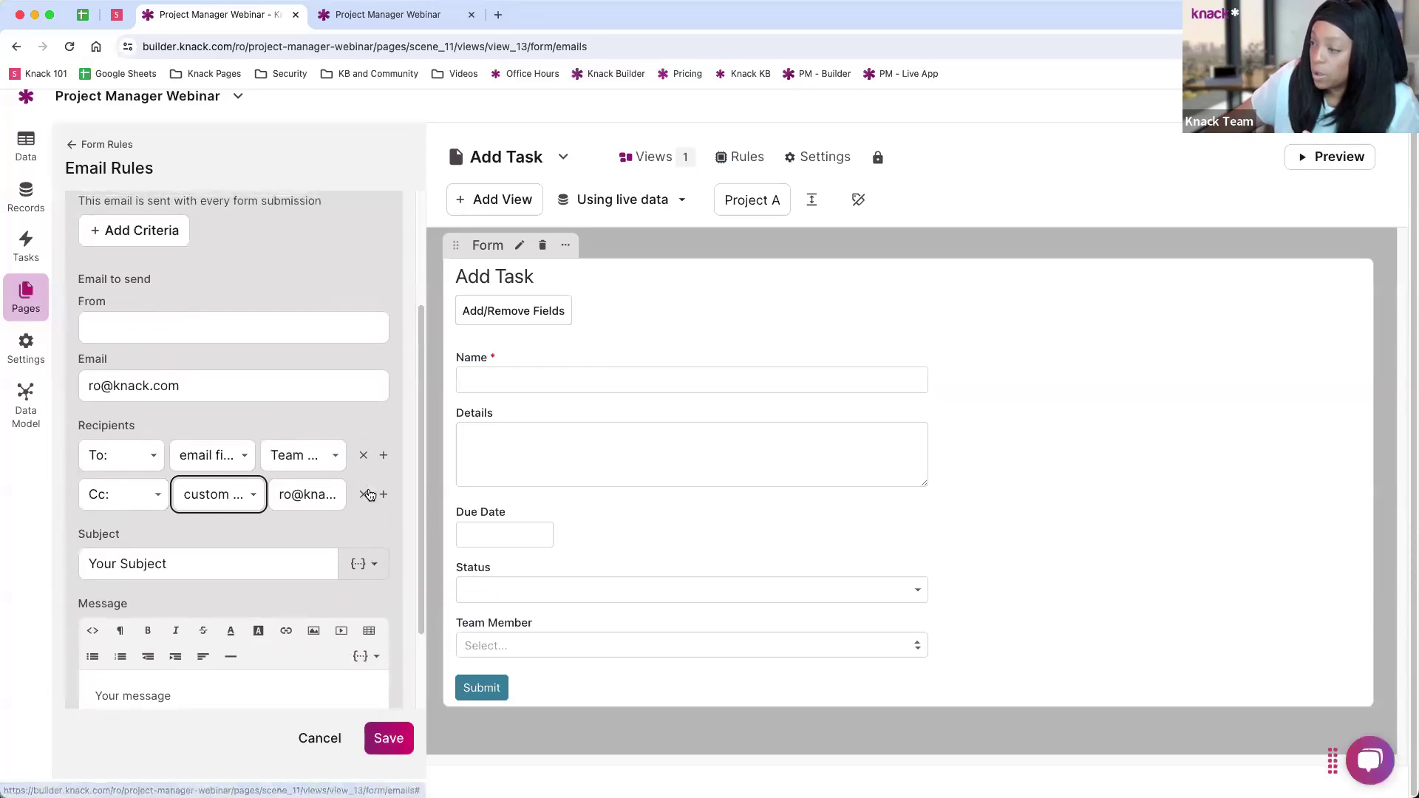
pyautogui.click(379, 259)
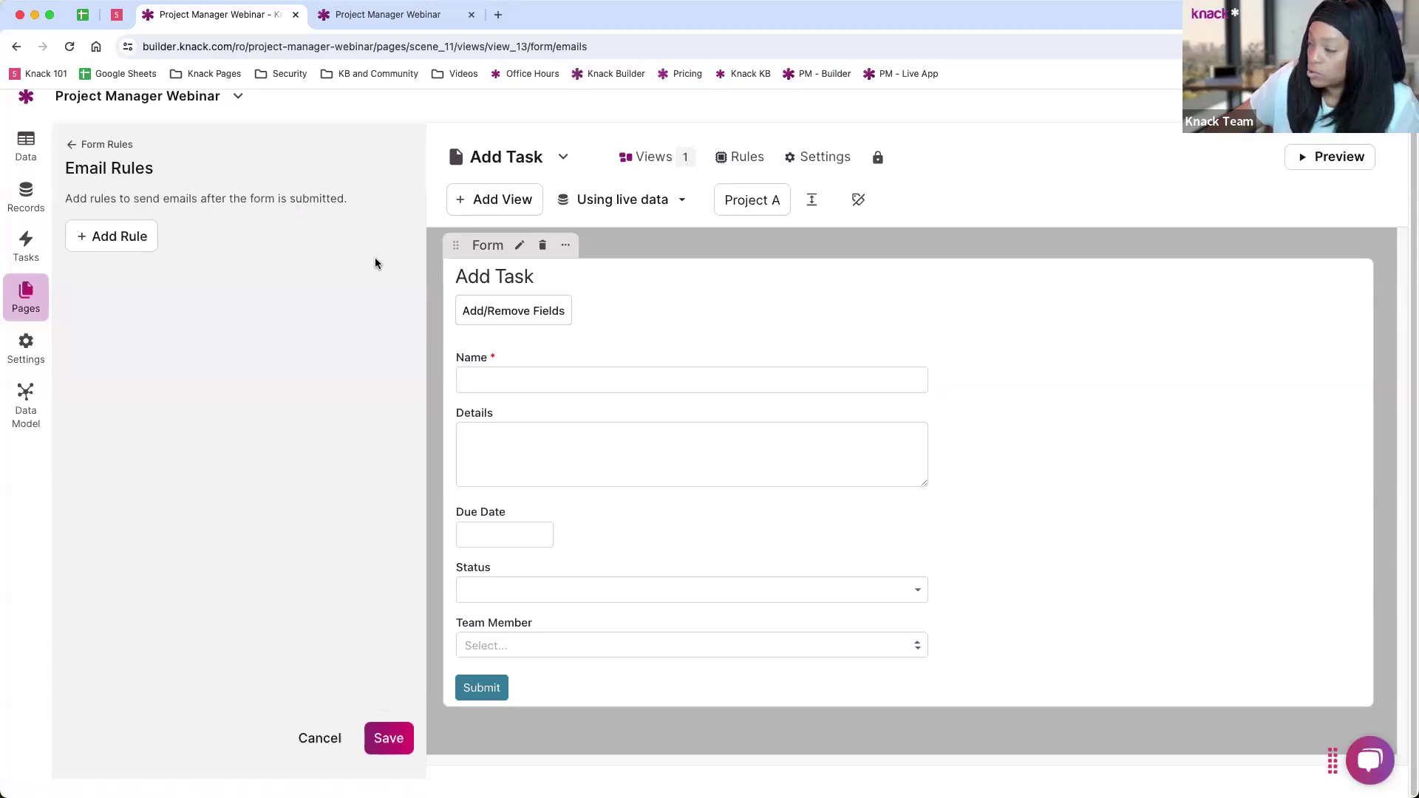
pyautogui.click(73, 145)
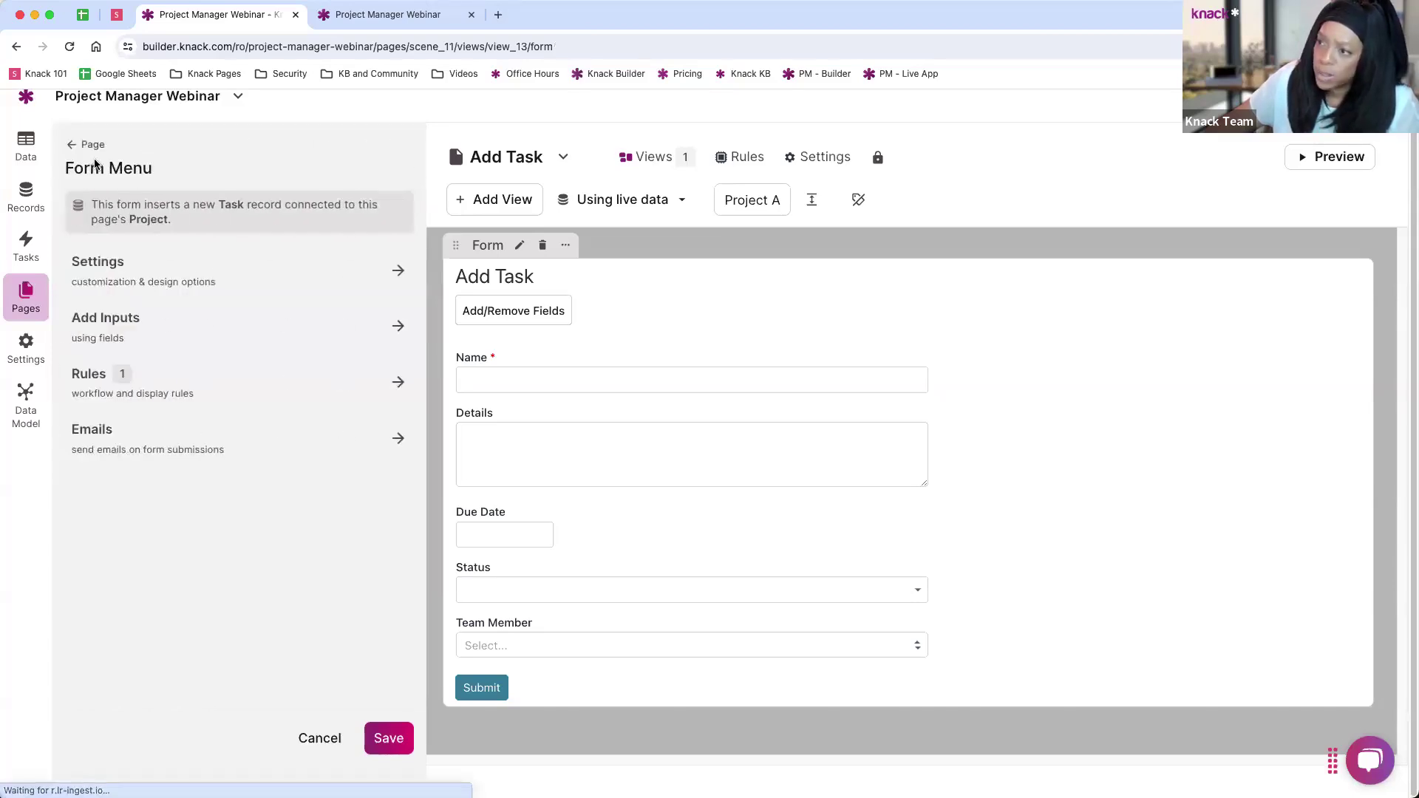
# Step: Set the form's submit rule to 'Redirect to the parent page' and return to the form rules
pyautogui.click(182, 384)
pyautogui.click(231, 223)
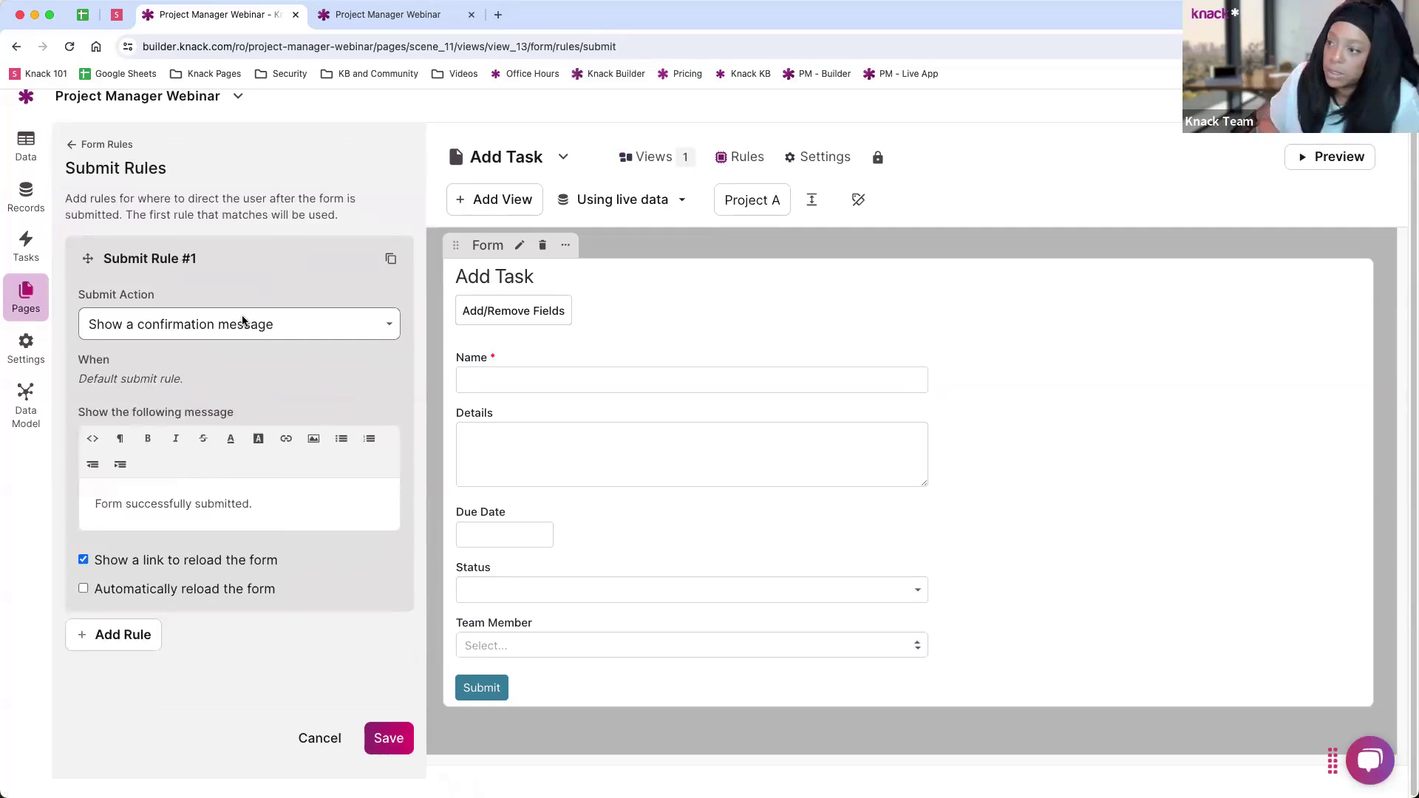
pyautogui.click(263, 328)
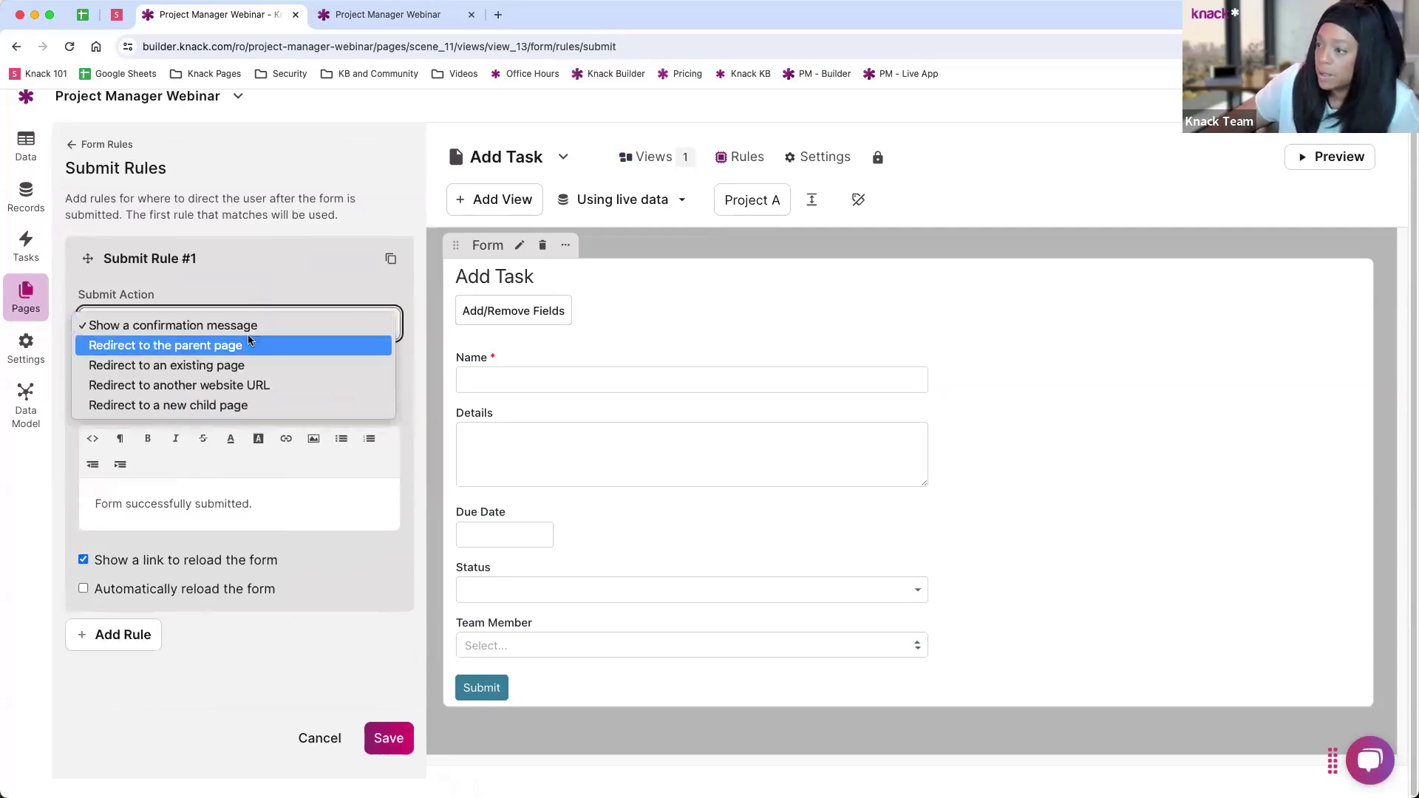
pyautogui.click(244, 347)
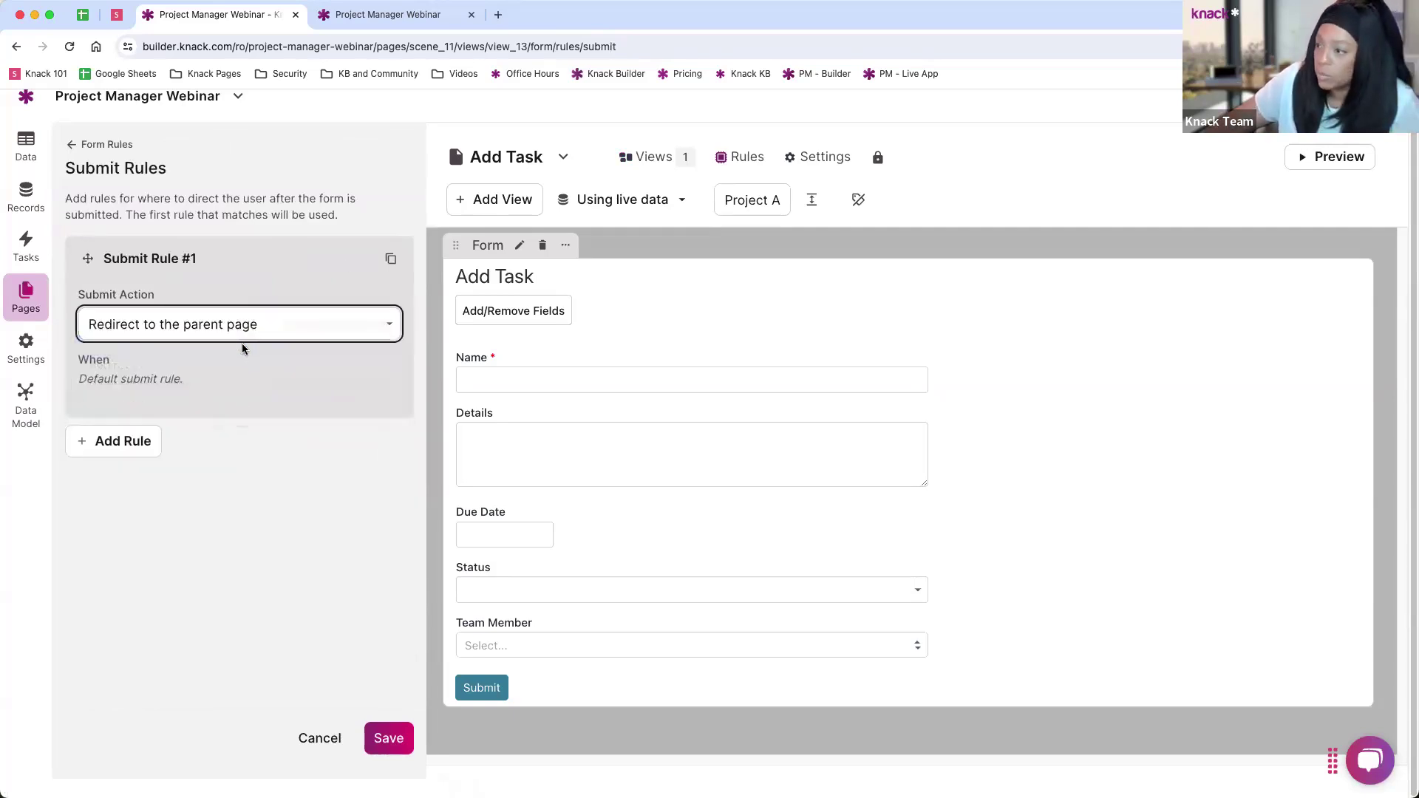
pyautogui.click(250, 326)
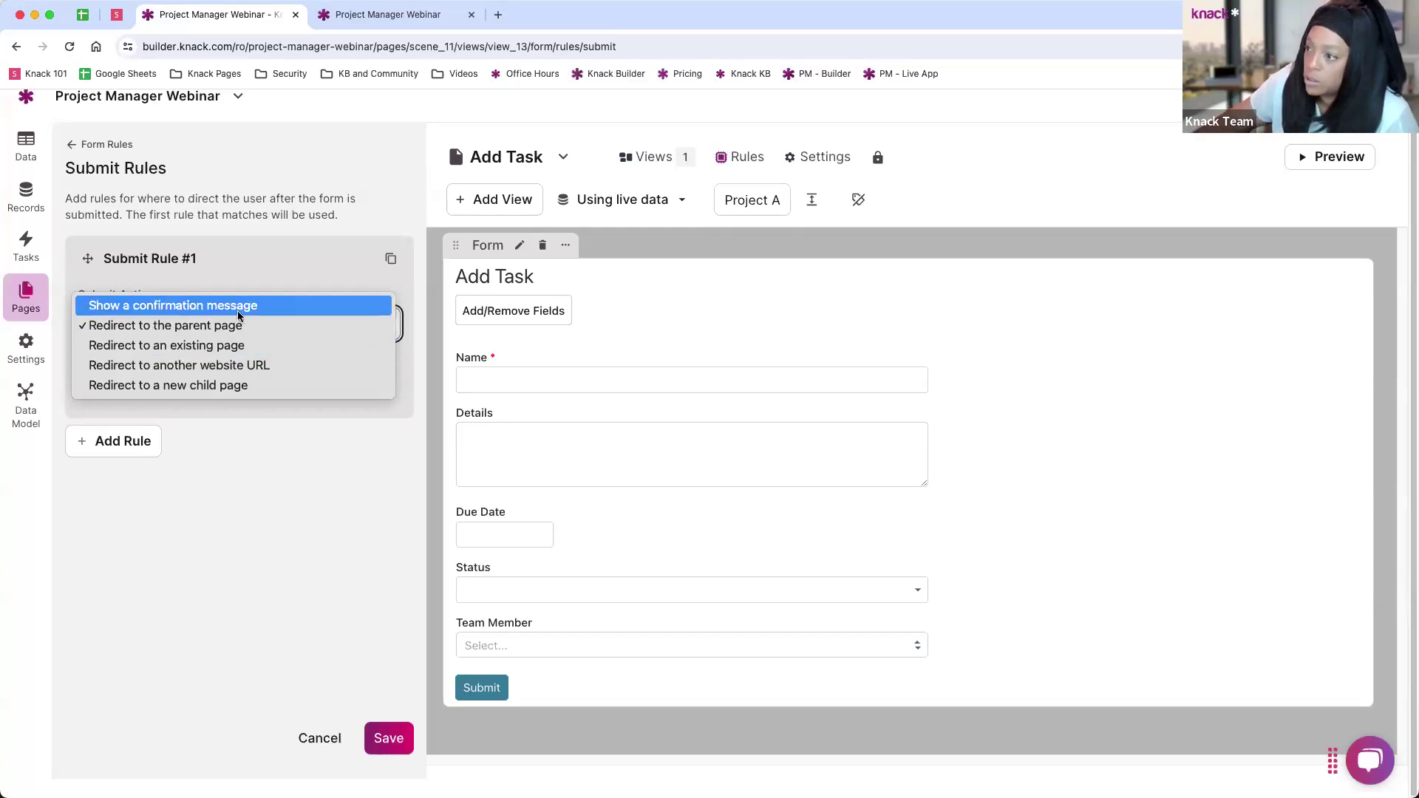
pyautogui.click(248, 332)
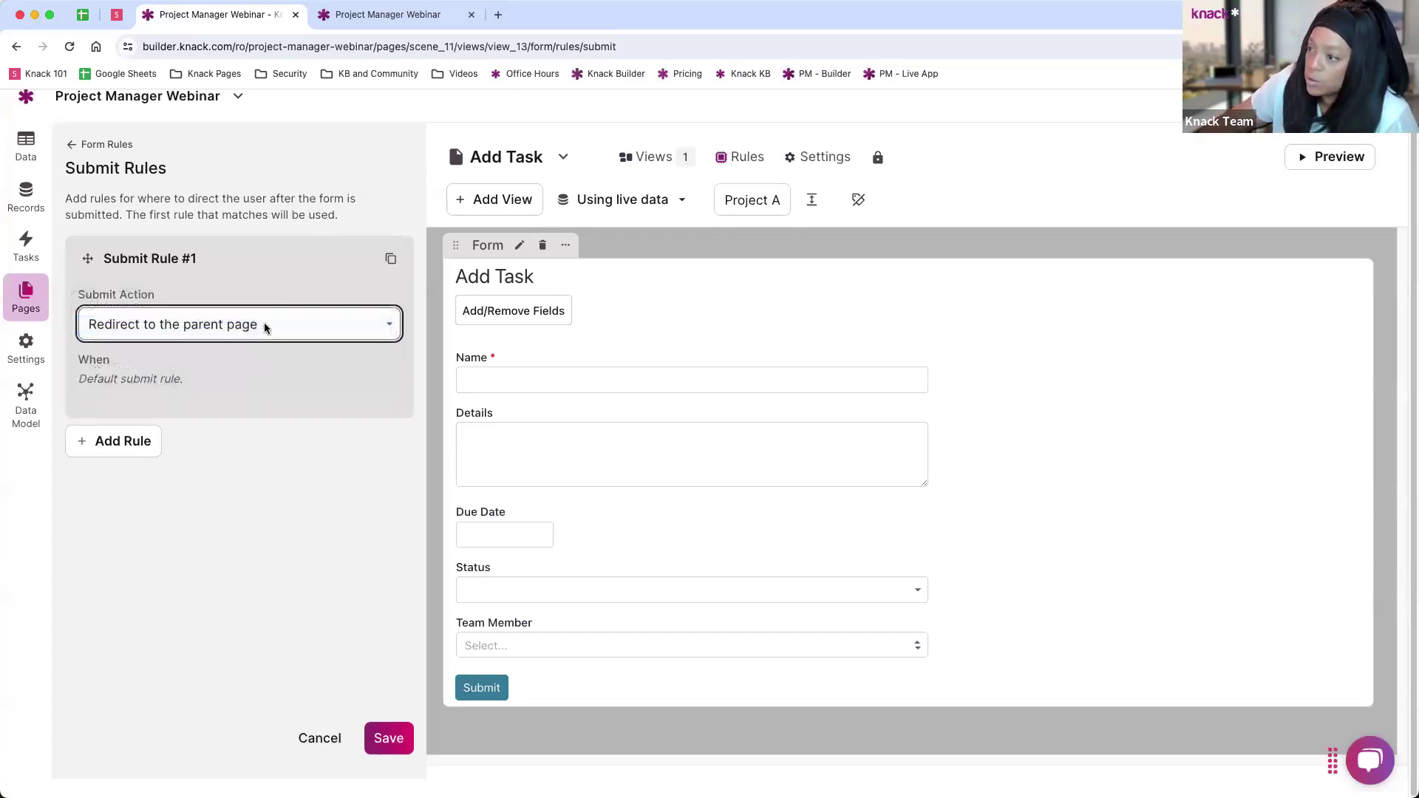
pyautogui.click(76, 146)
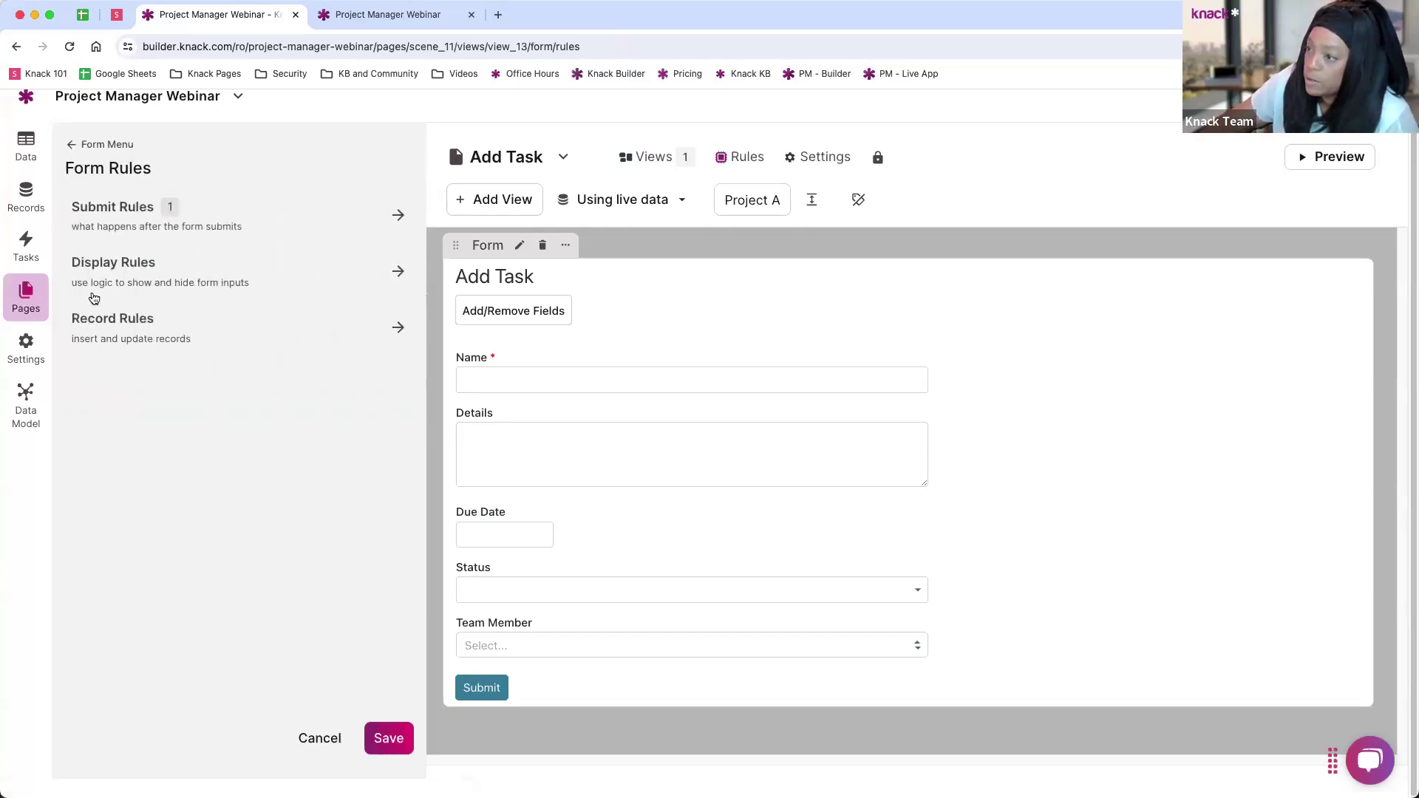
# Step: Draft a record rule that sets the Status field to New
pyautogui.click(232, 337)
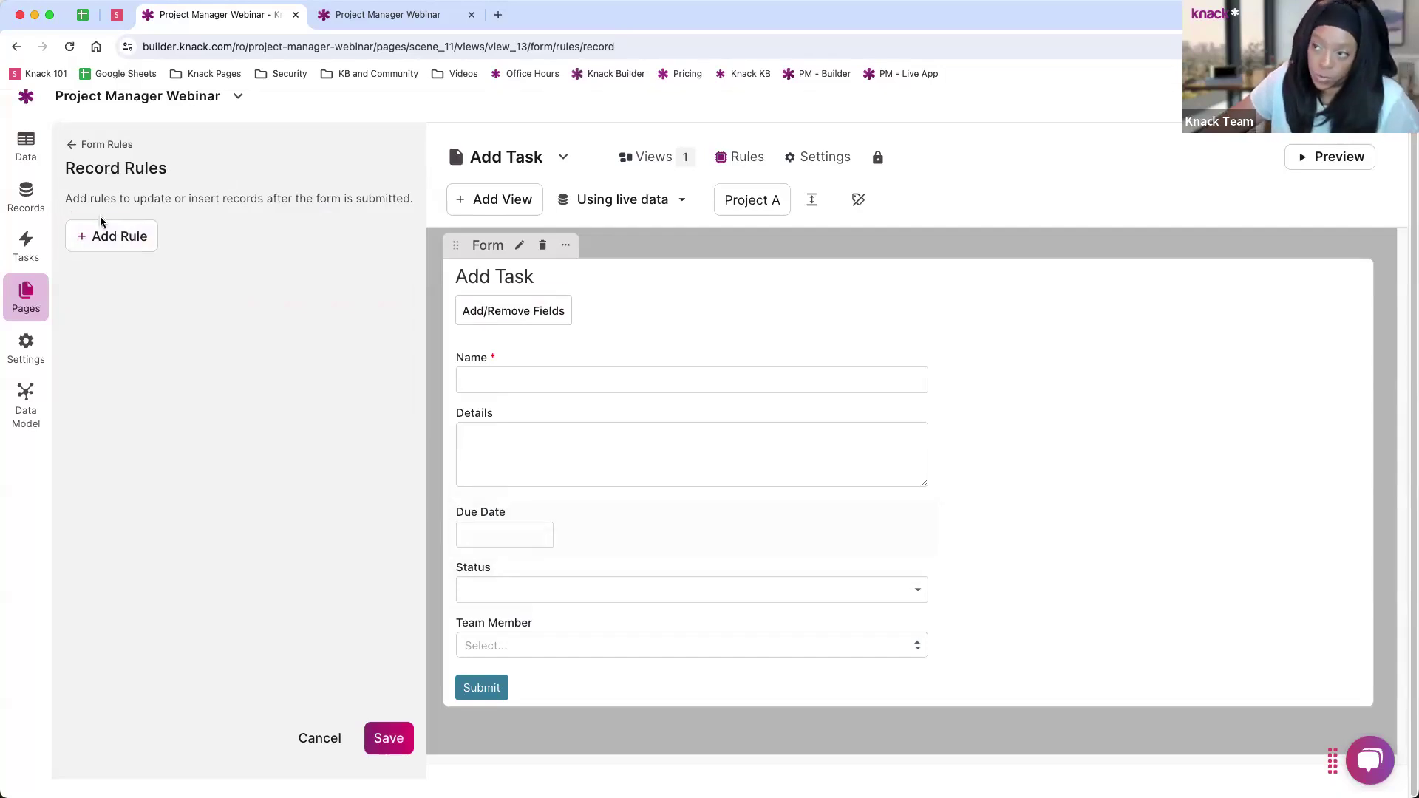
pyautogui.click(115, 234)
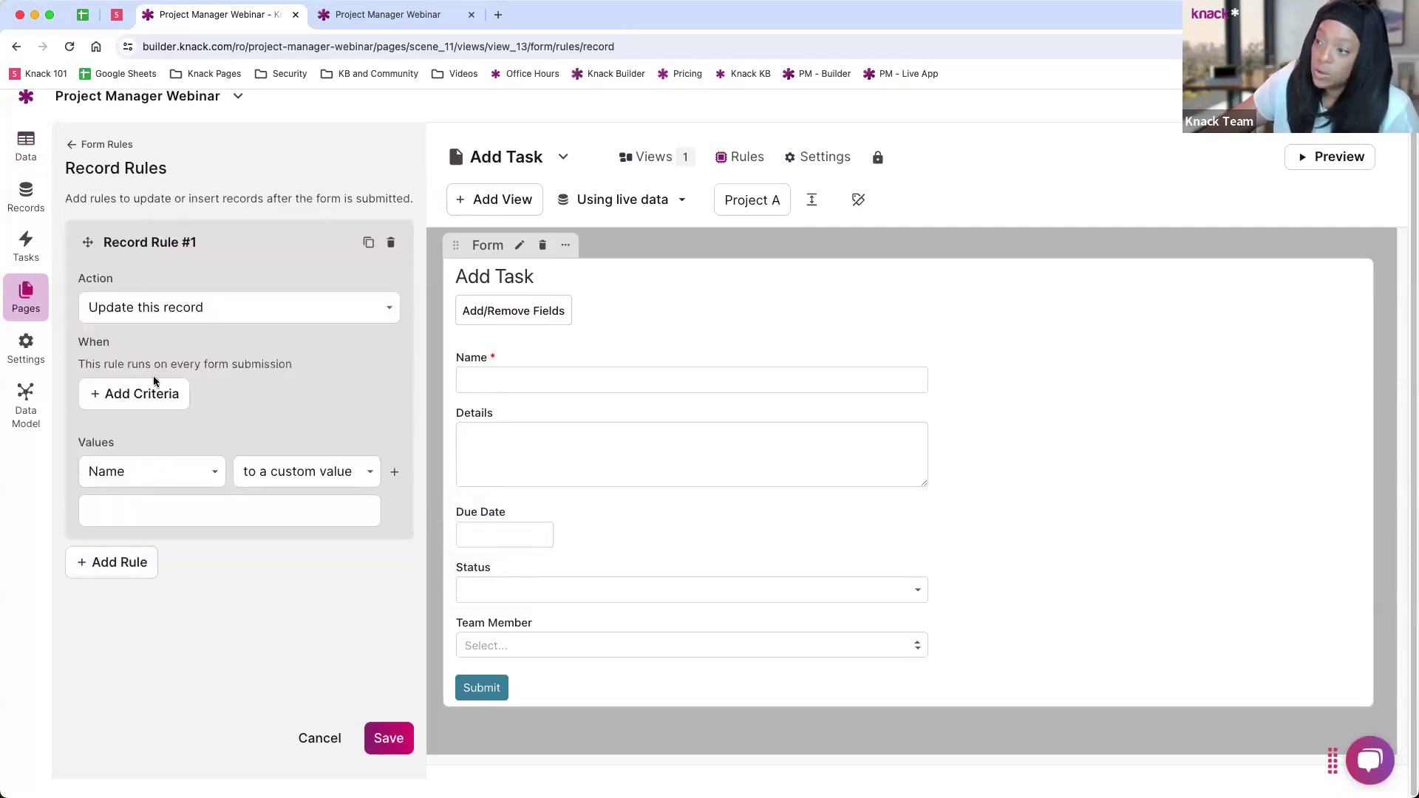
pyautogui.click(133, 471)
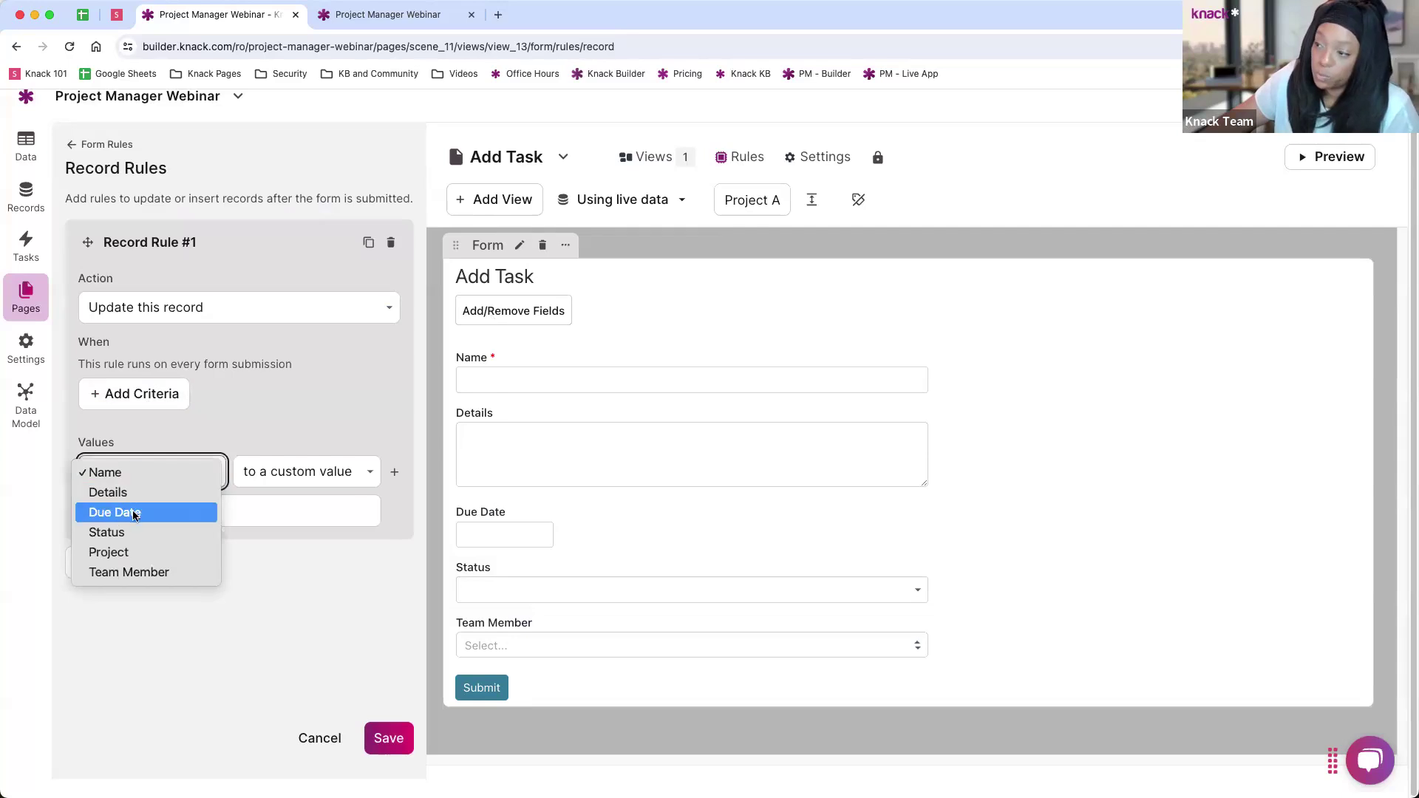
pyautogui.click(272, 487)
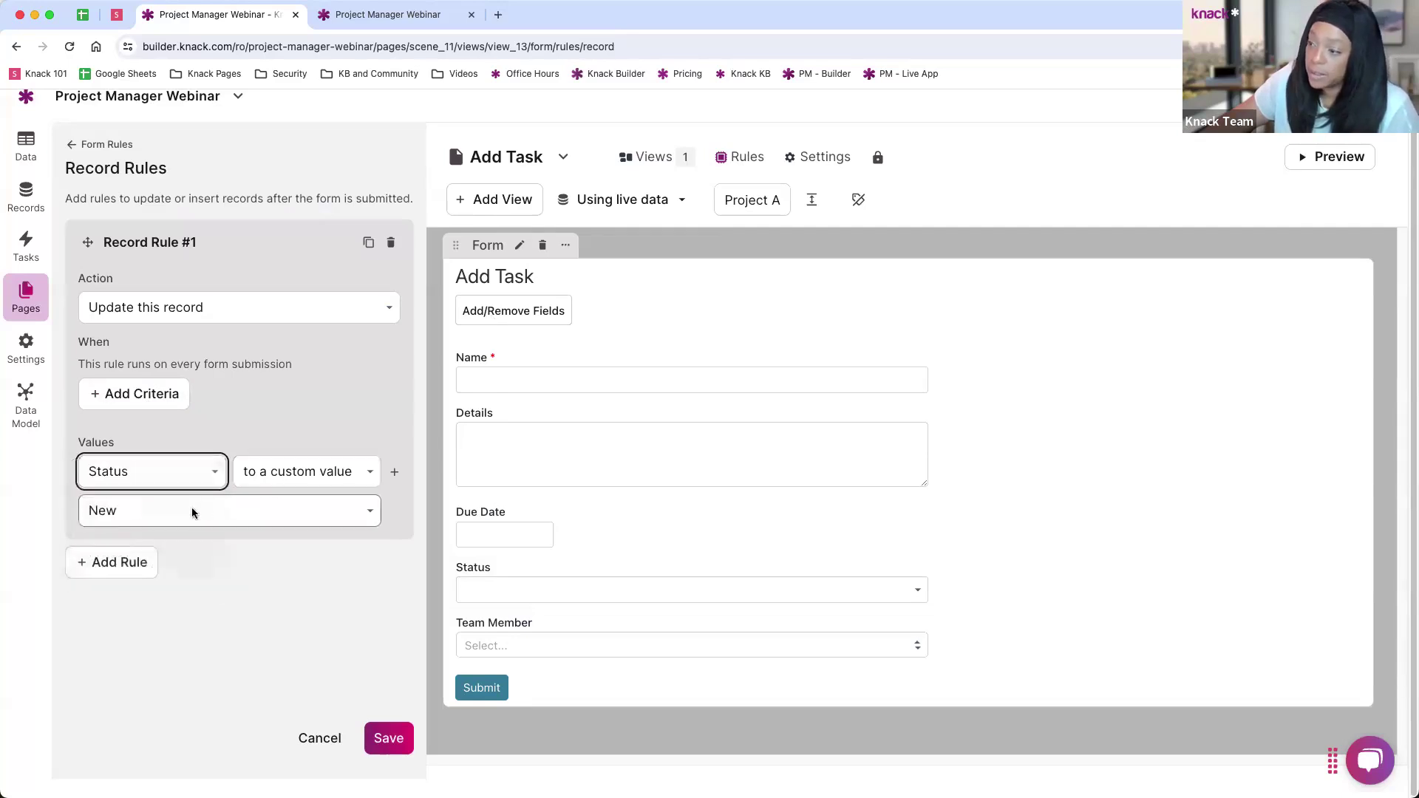
pyautogui.click(179, 517)
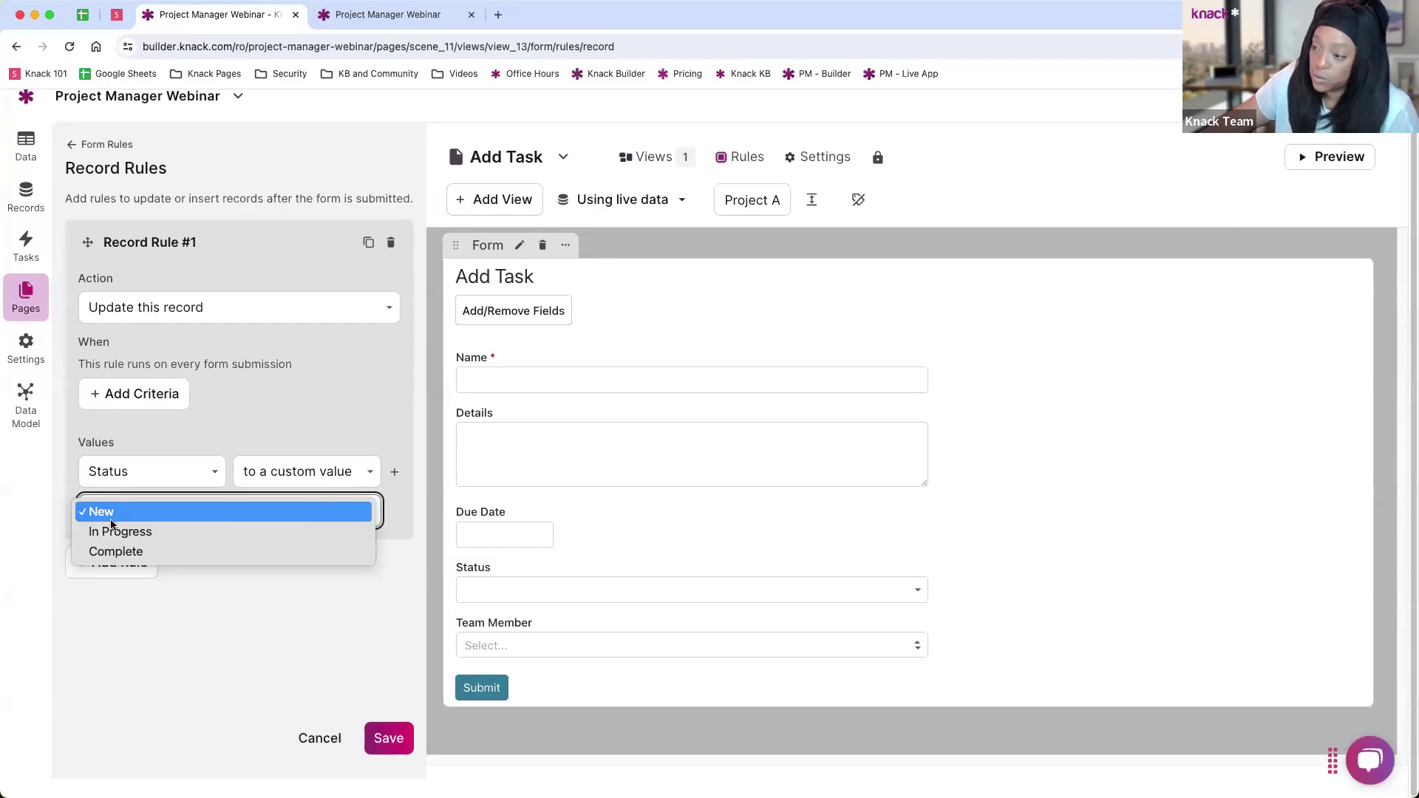
pyautogui.click(296, 402)
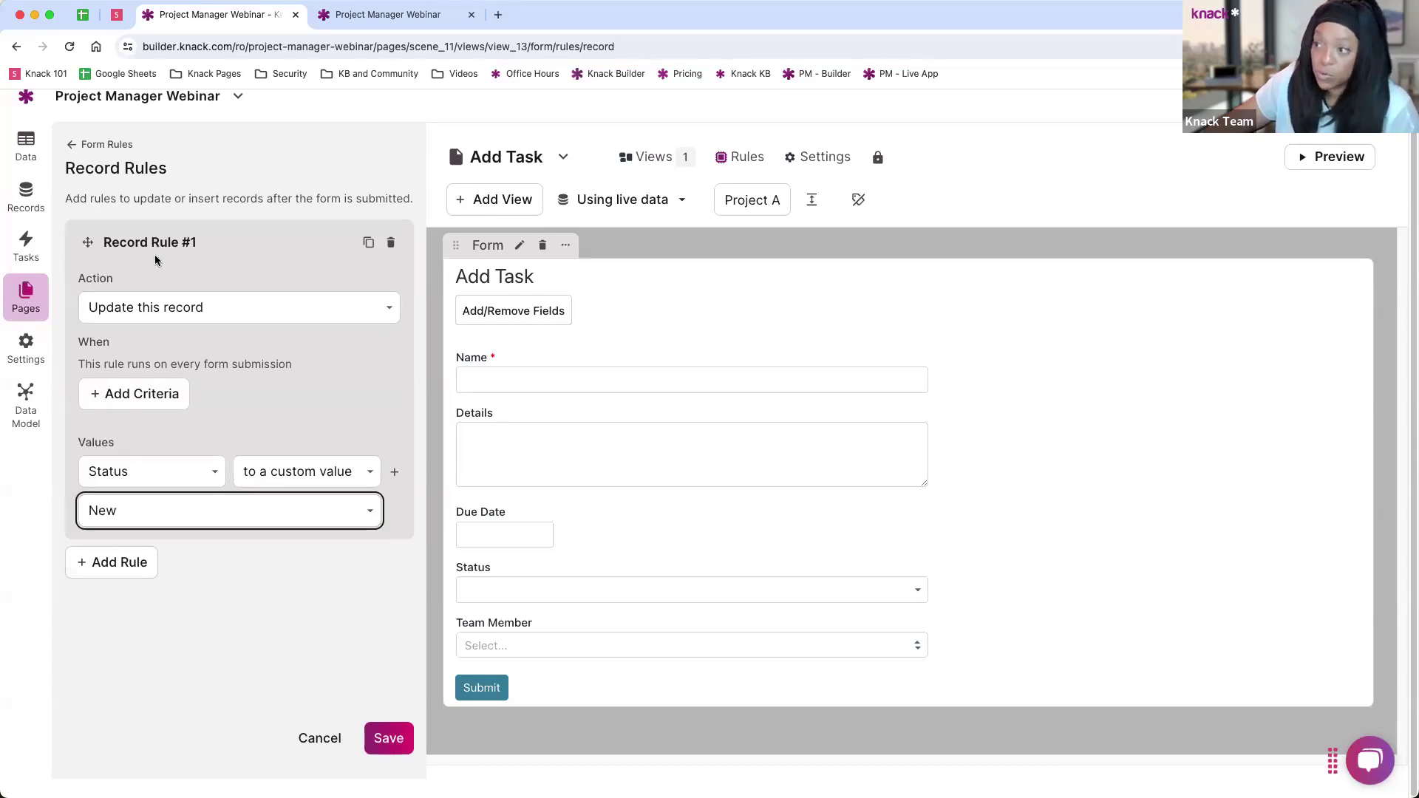
# Step: Try setting Due Date to the current date instead, then delete the rule and save
pyautogui.click(162, 467)
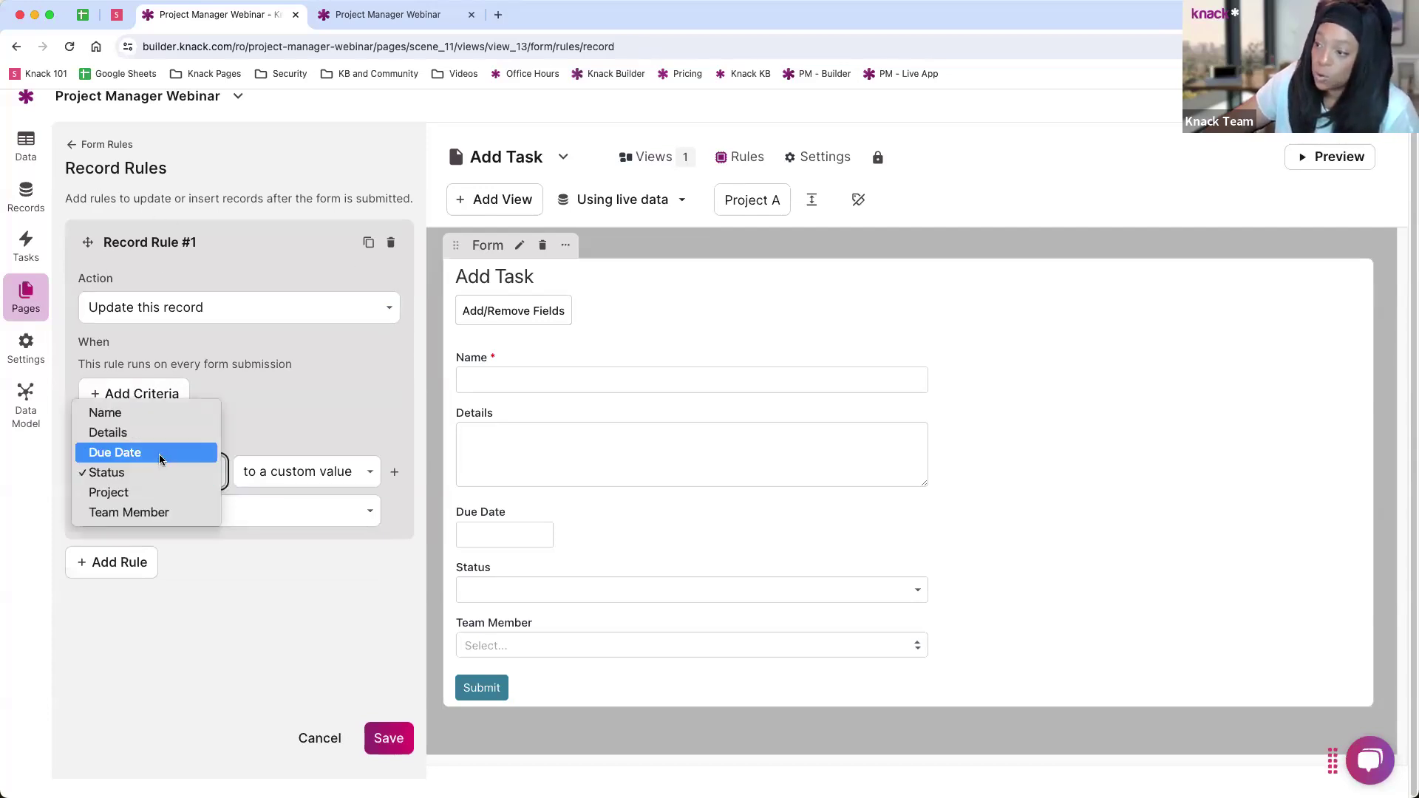
pyautogui.click(162, 454)
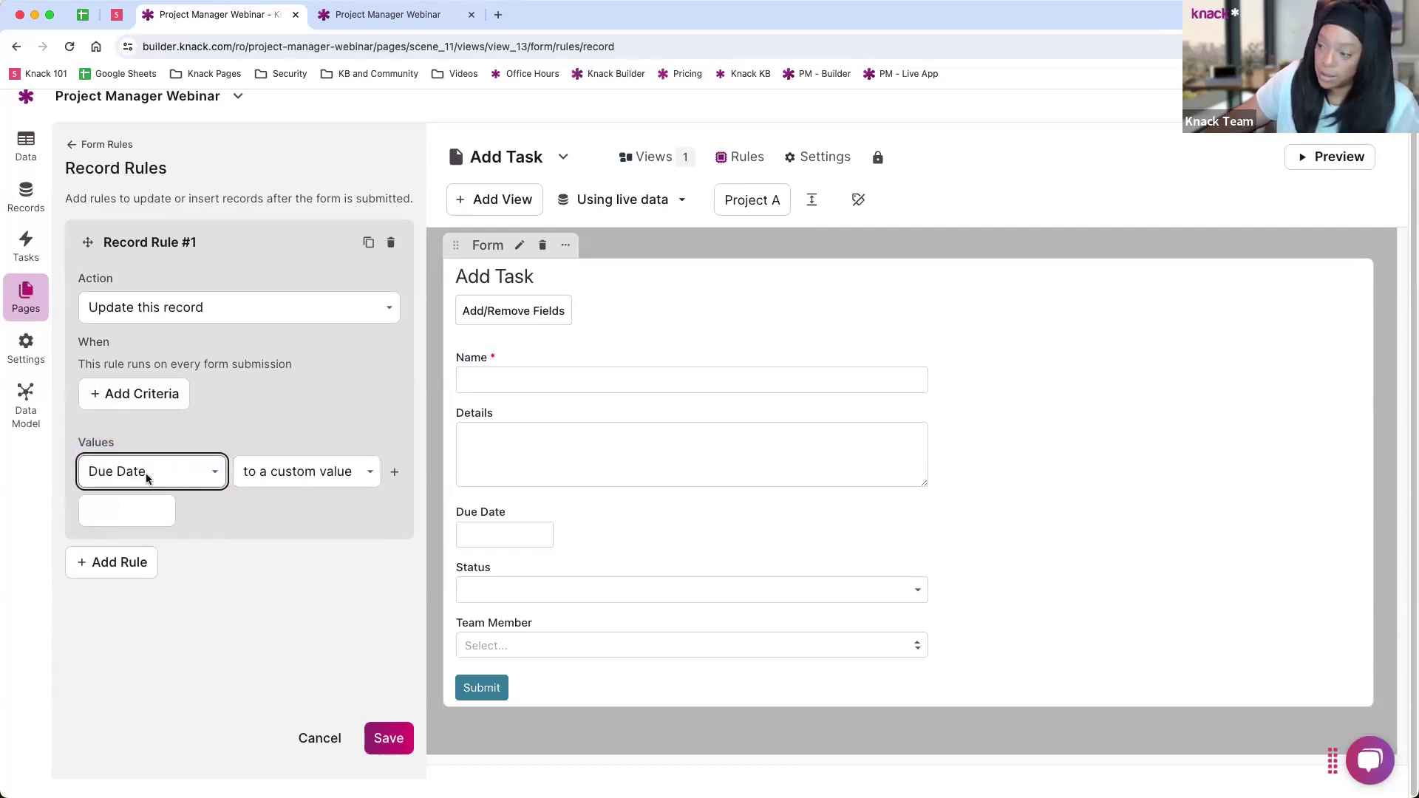
pyautogui.click(303, 472)
pyautogui.click(303, 512)
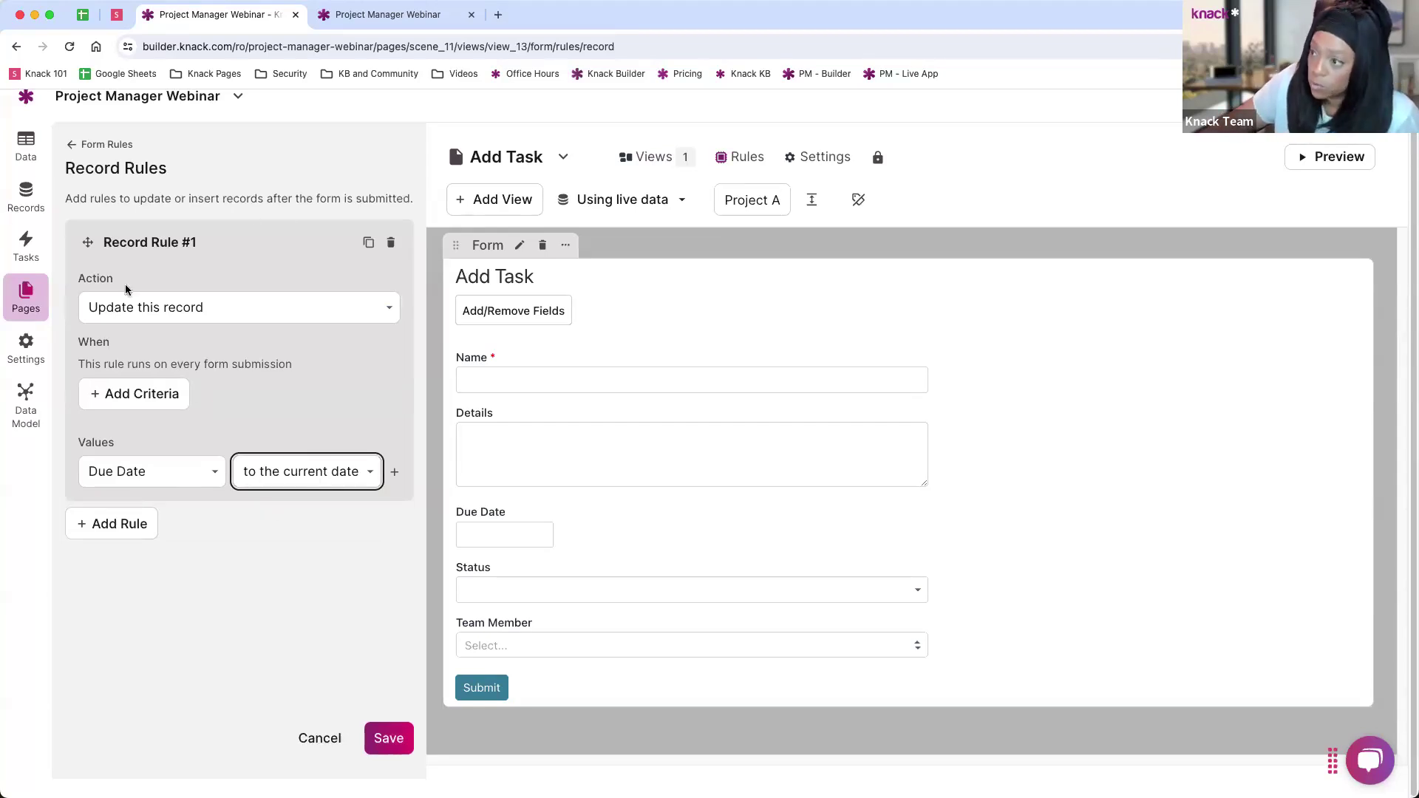
pyautogui.click(390, 241)
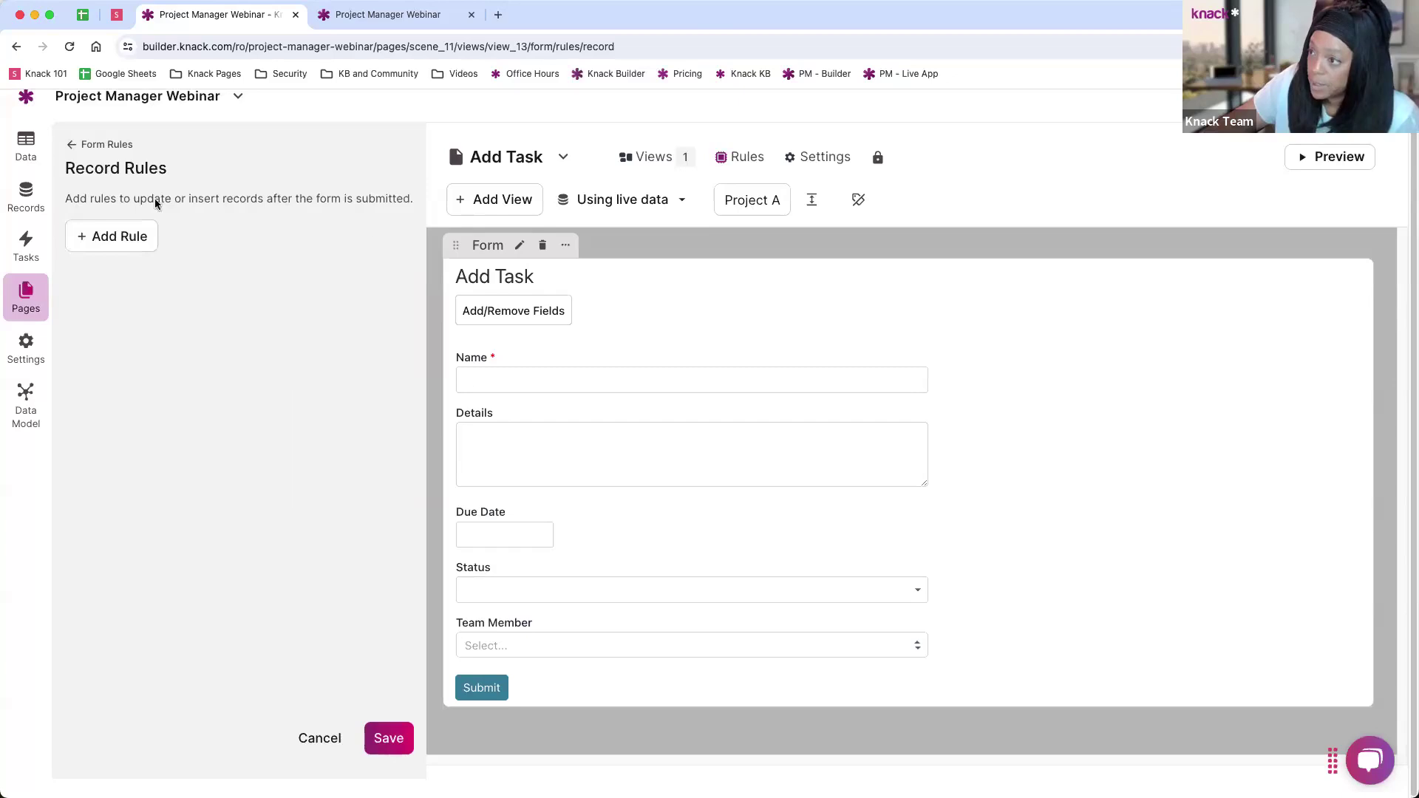
pyautogui.click(389, 738)
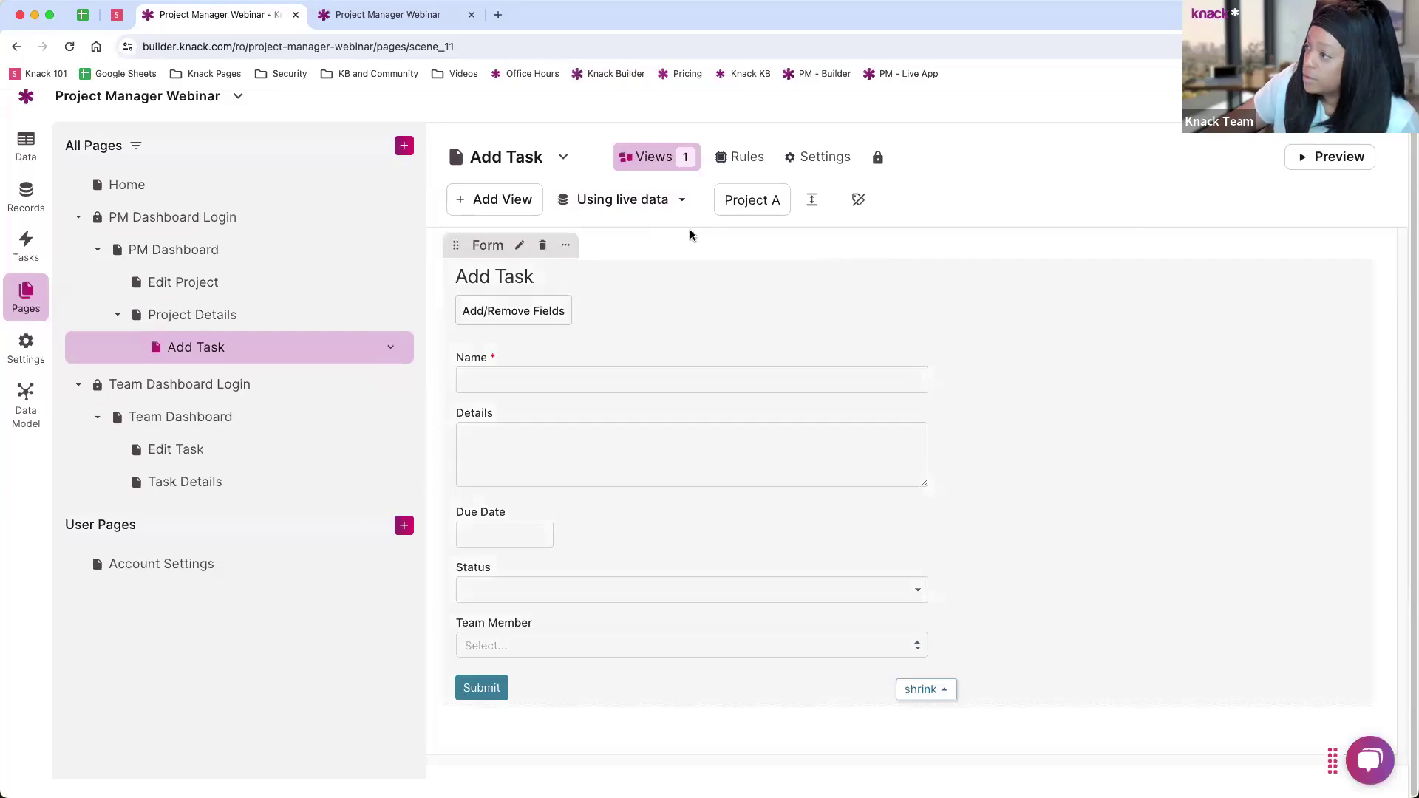
# Step: Save the Add Task page settings with 'Display page in a modal popup' checked, then open PM Dashboard
pyautogui.click(743, 157)
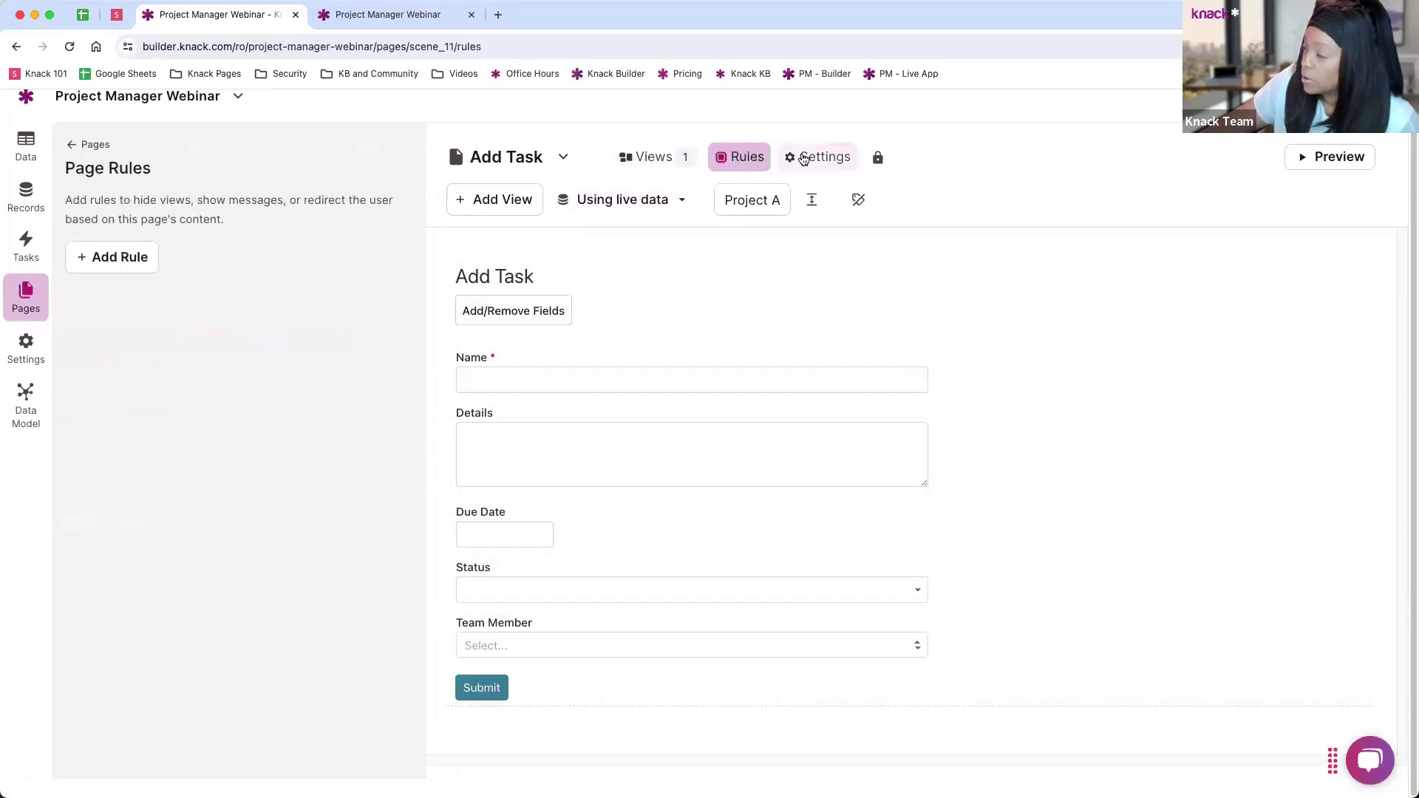
pyautogui.click(804, 158)
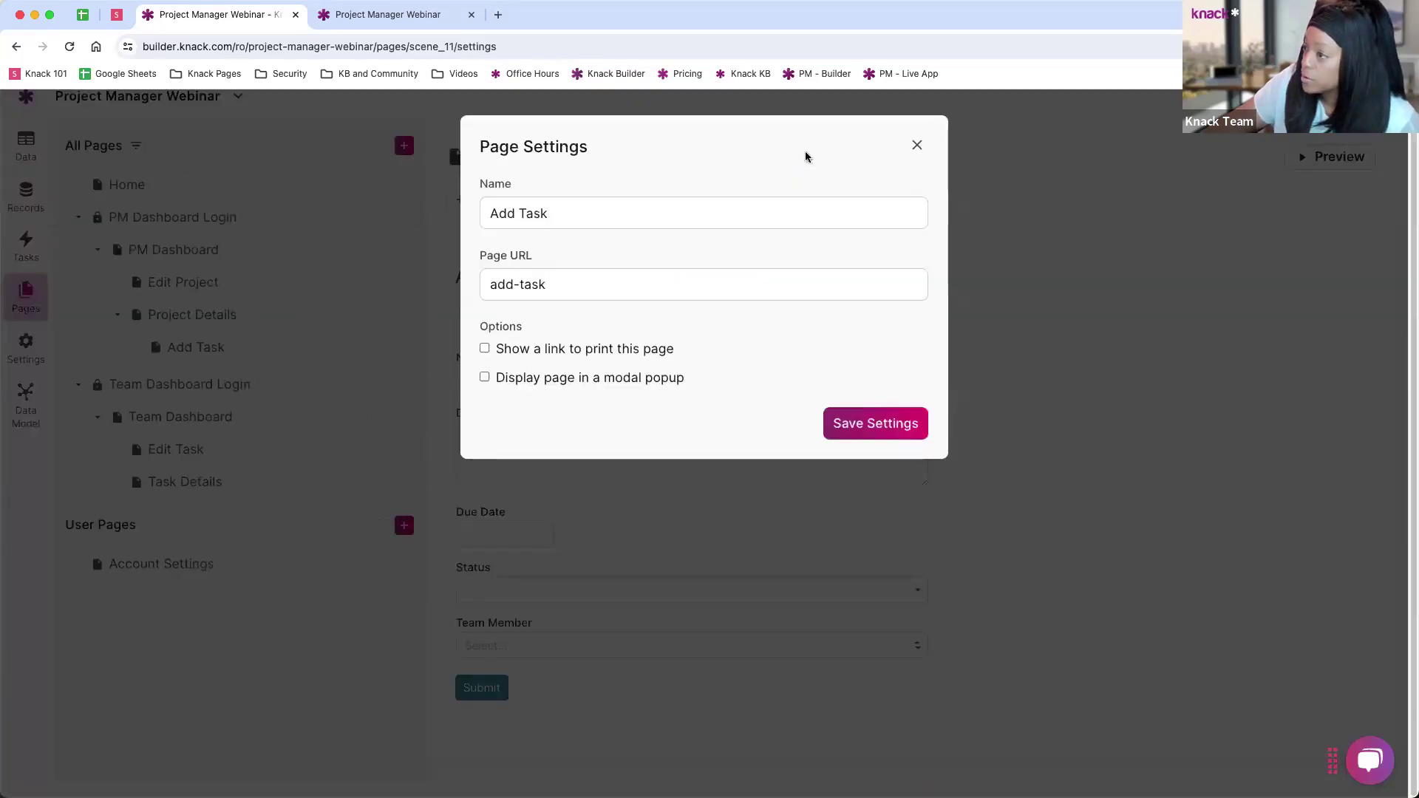
pyautogui.click(539, 379)
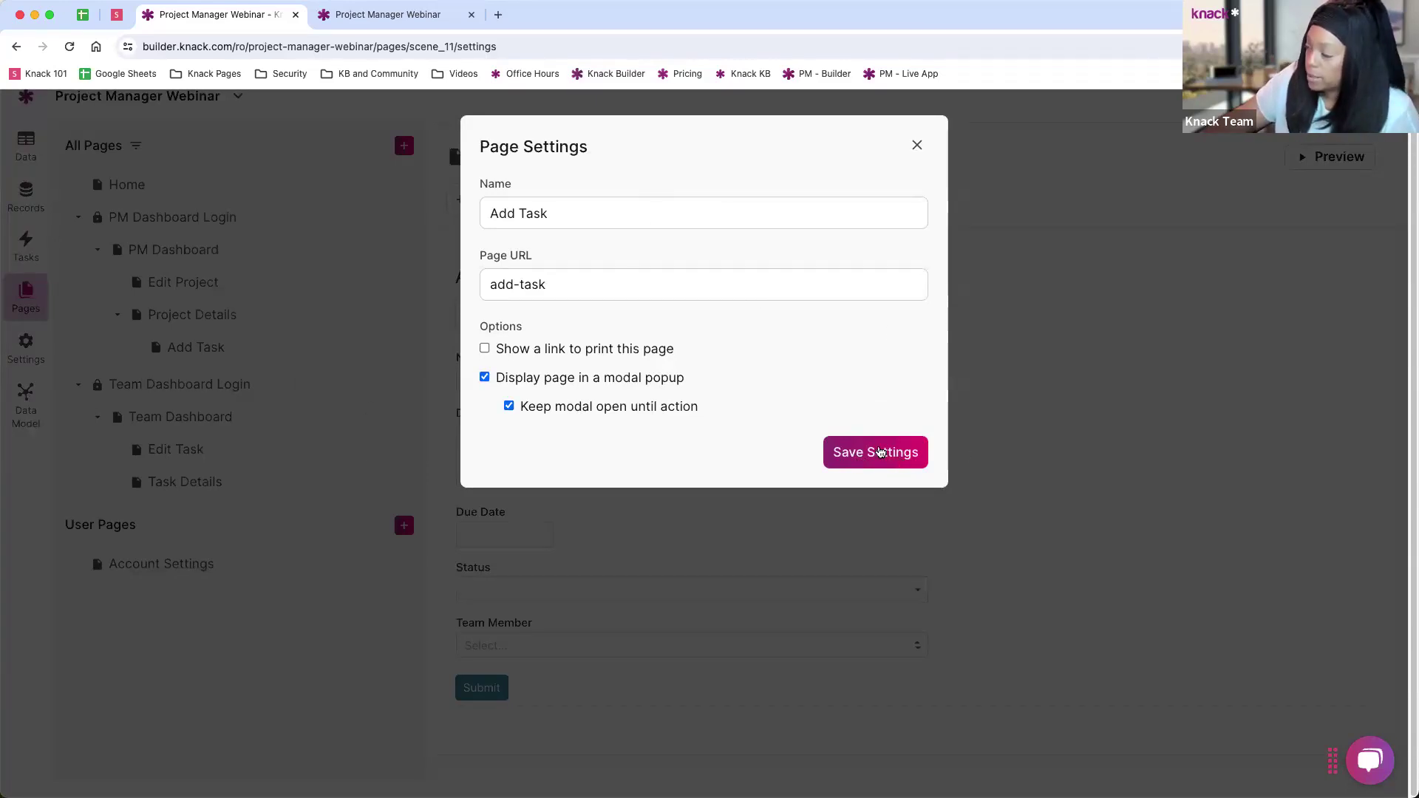
pyautogui.click(880, 452)
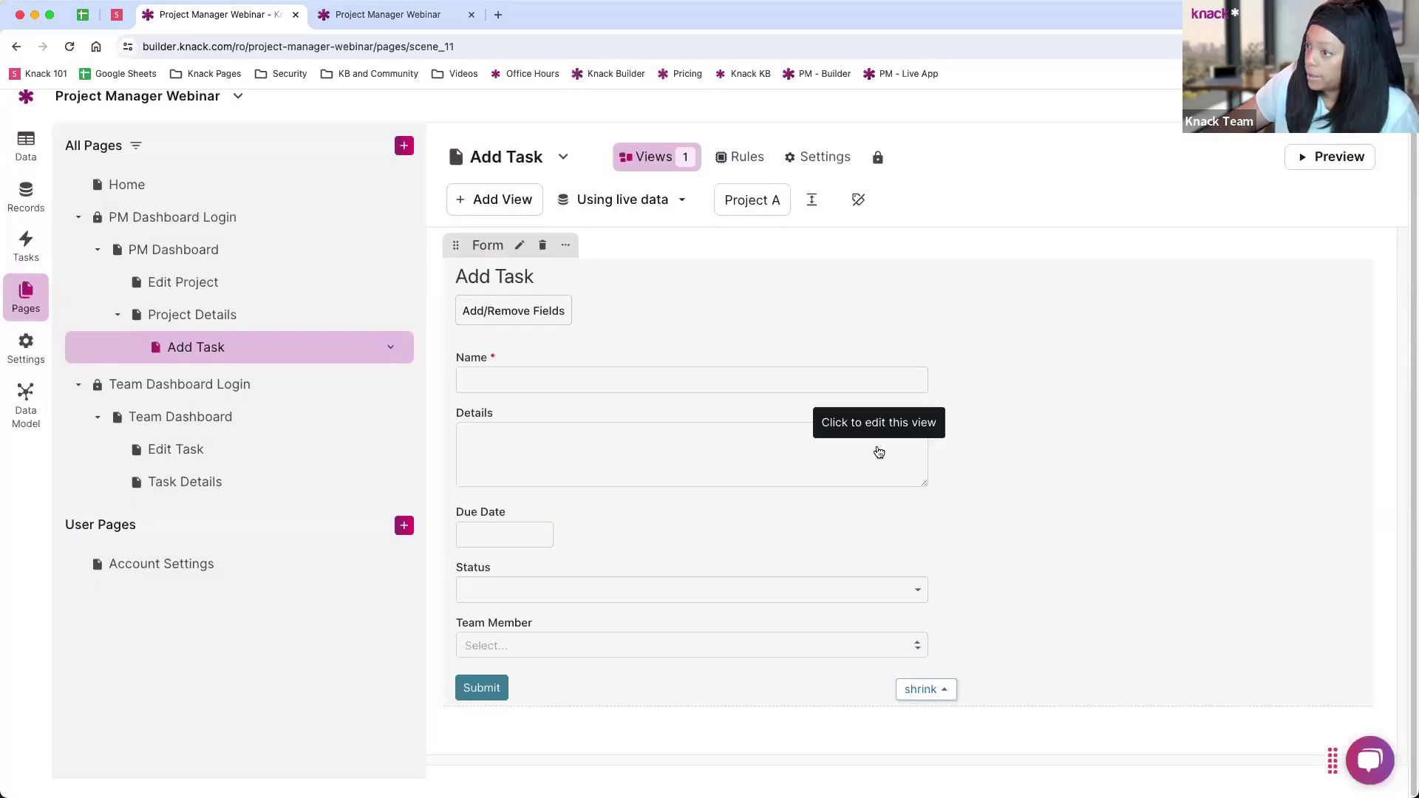
pyautogui.click(203, 249)
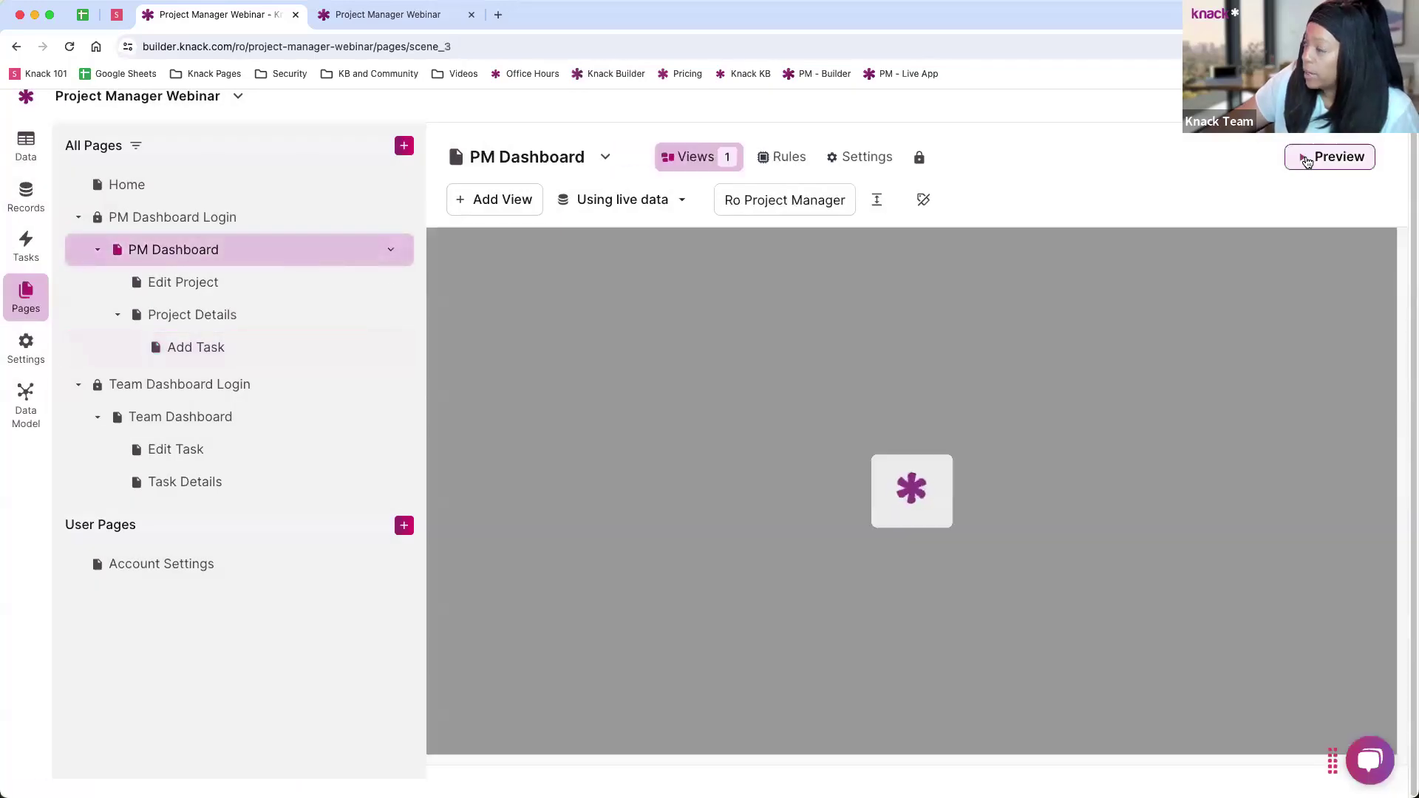
# Step: Preview the live app, sign in as the project manager and view Project A
pyautogui.click(1306, 159)
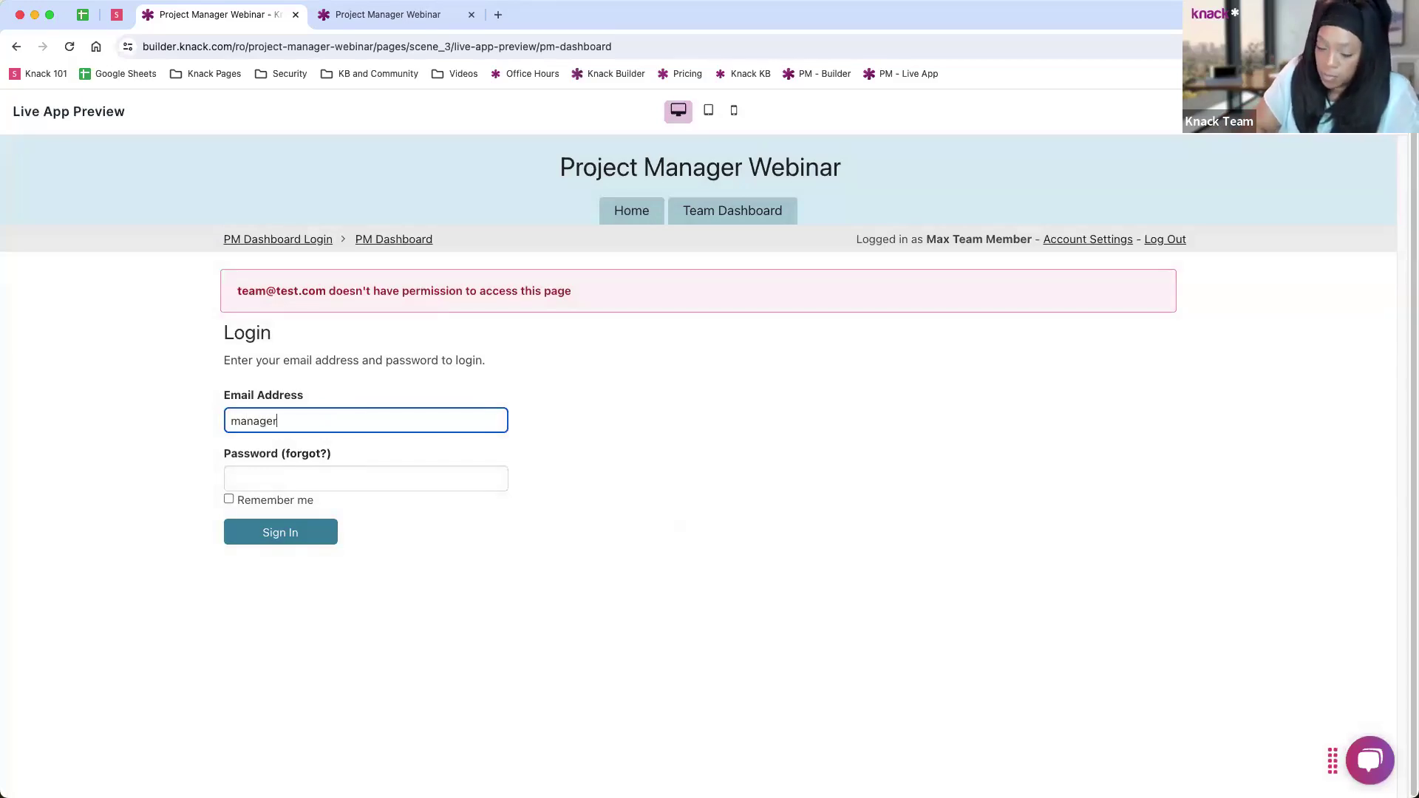
pyautogui.write('est.com')
pyautogui.press('Tab')
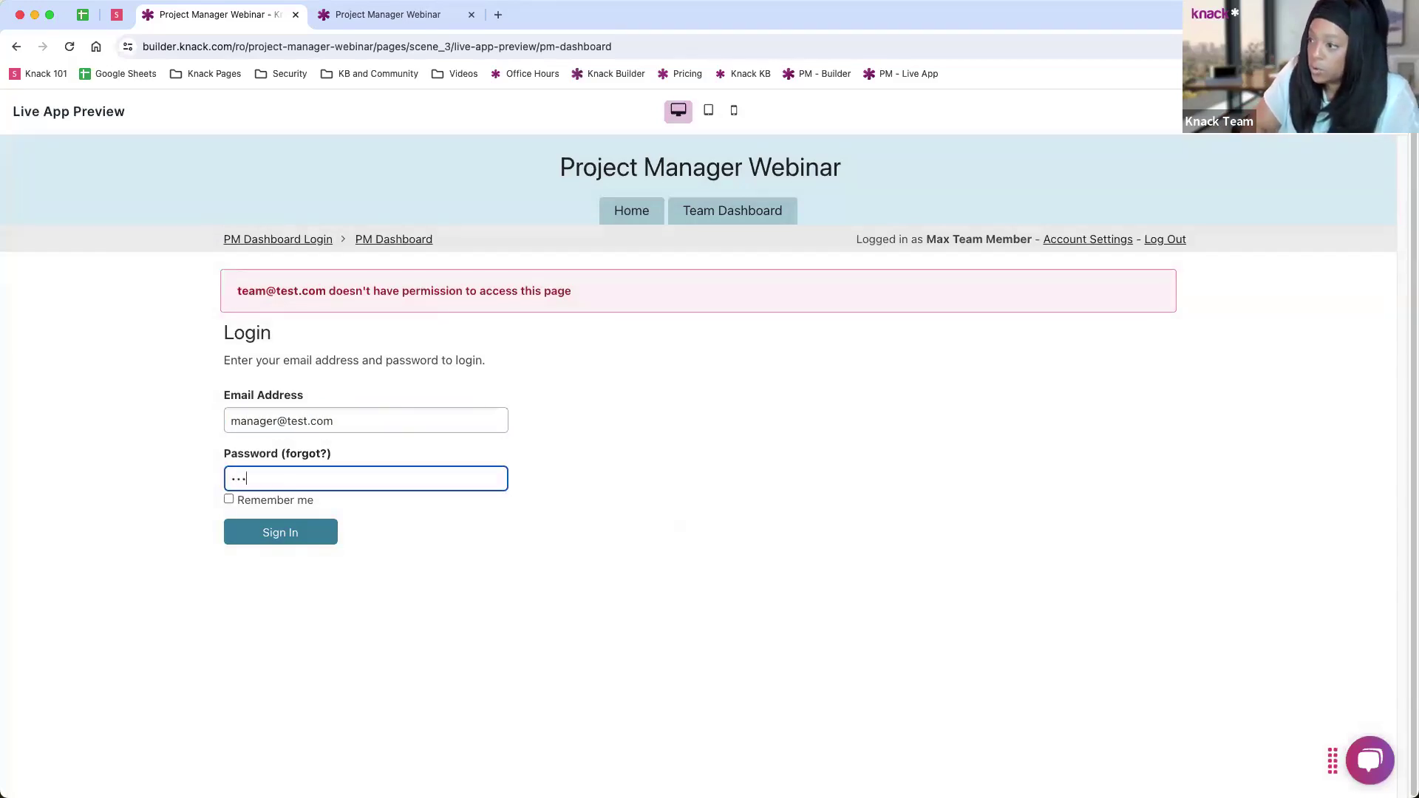
pyautogui.press('Return')
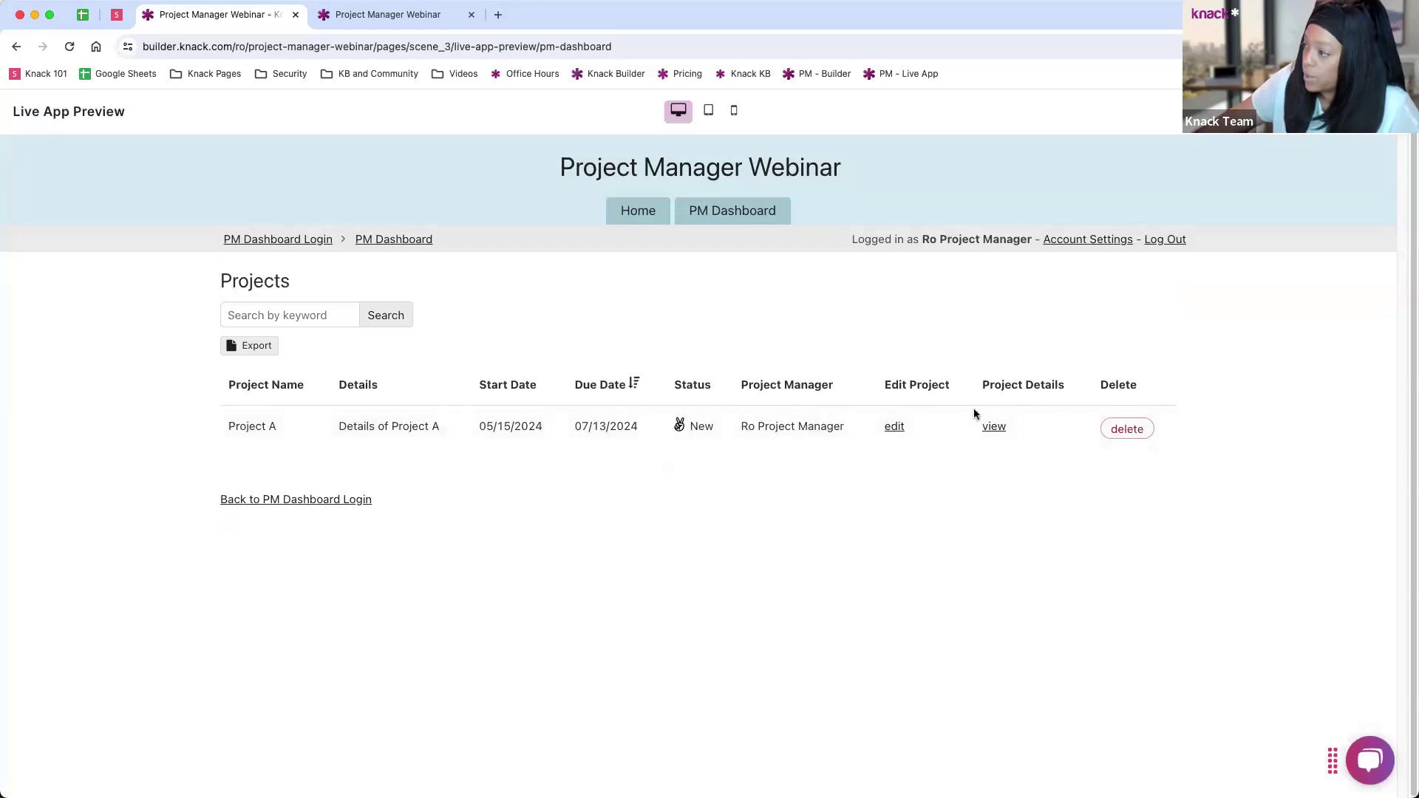
pyautogui.click(995, 425)
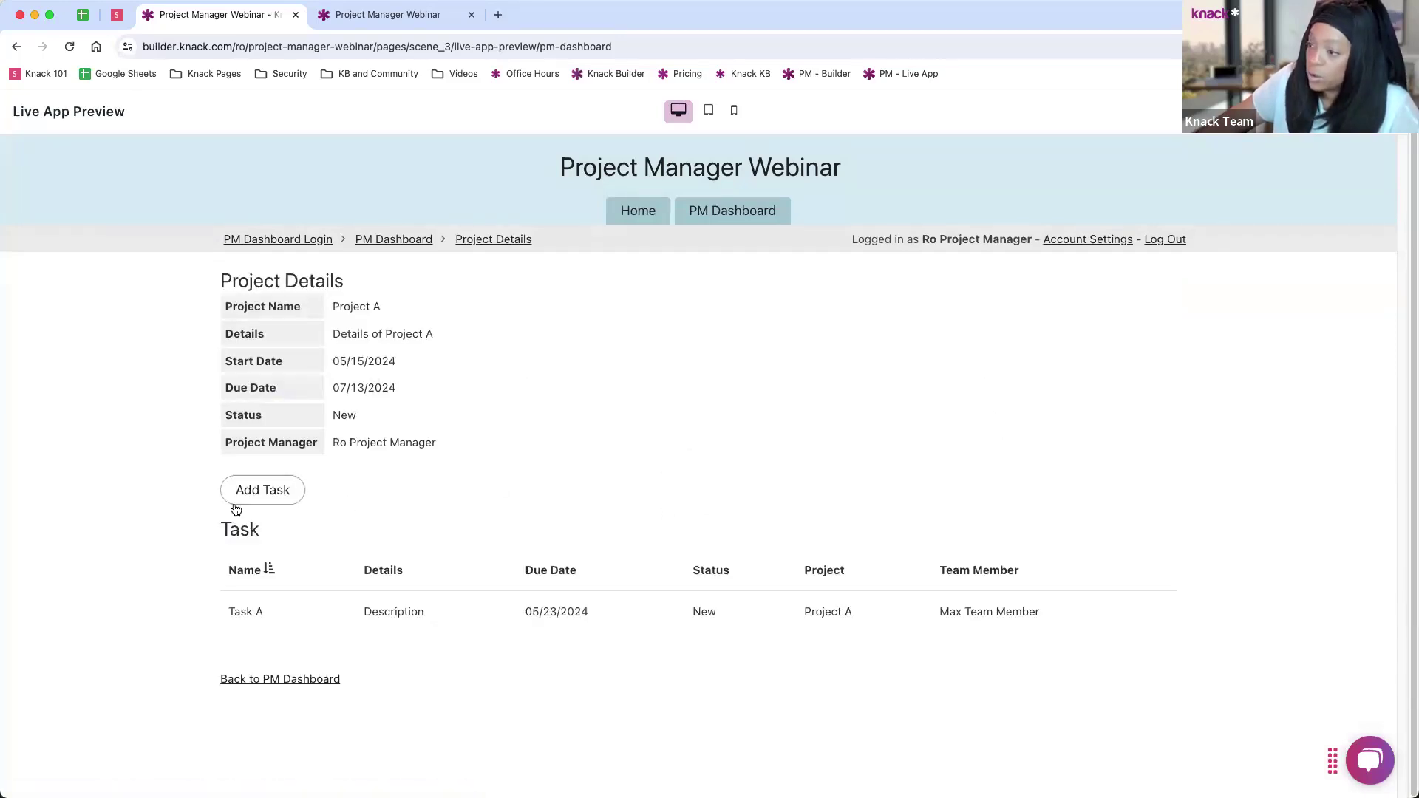
# Step: Submit a new task named 'Test', due 05/17/2024, assigned to a team member
pyautogui.click(281, 499)
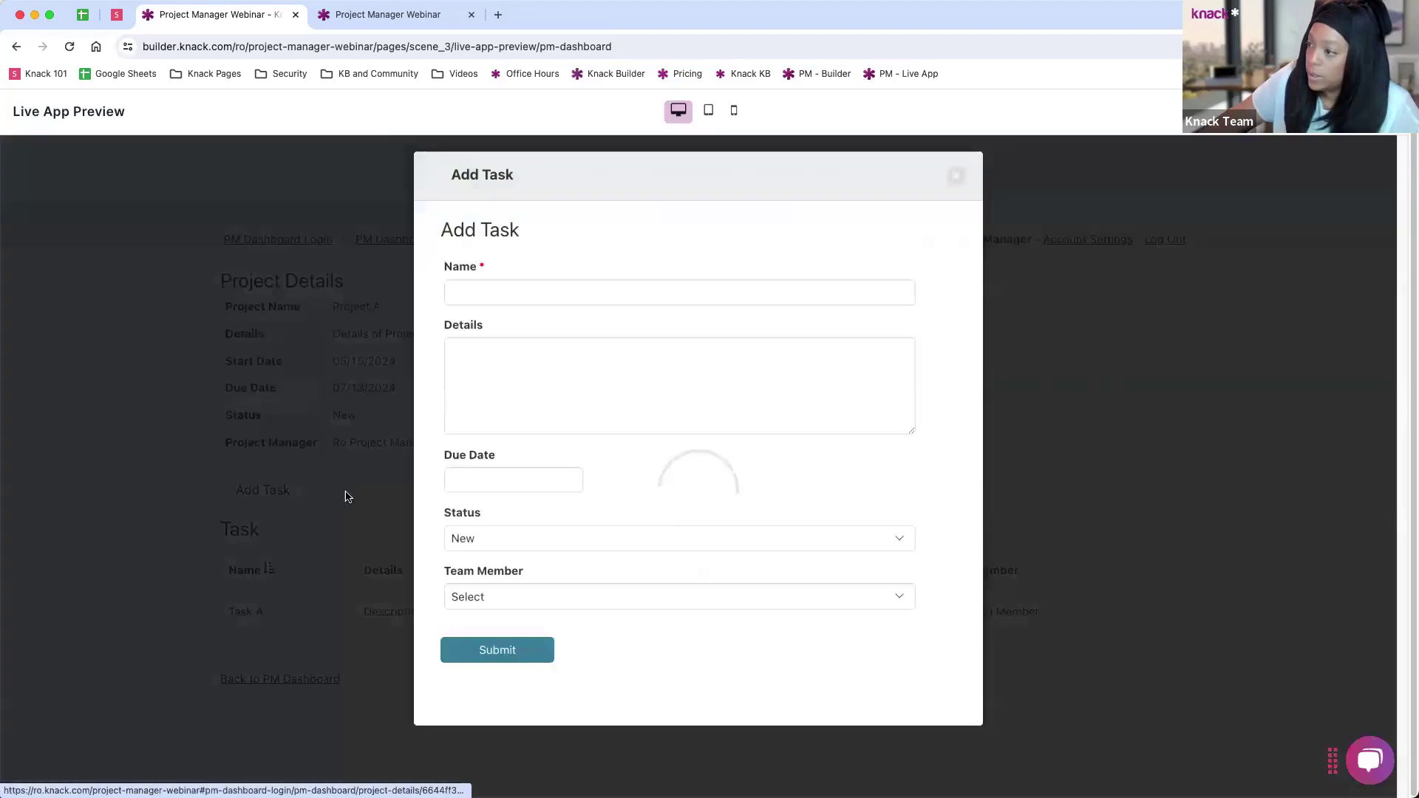
pyautogui.click(541, 287)
pyautogui.write('Test')
pyautogui.press('Tab')
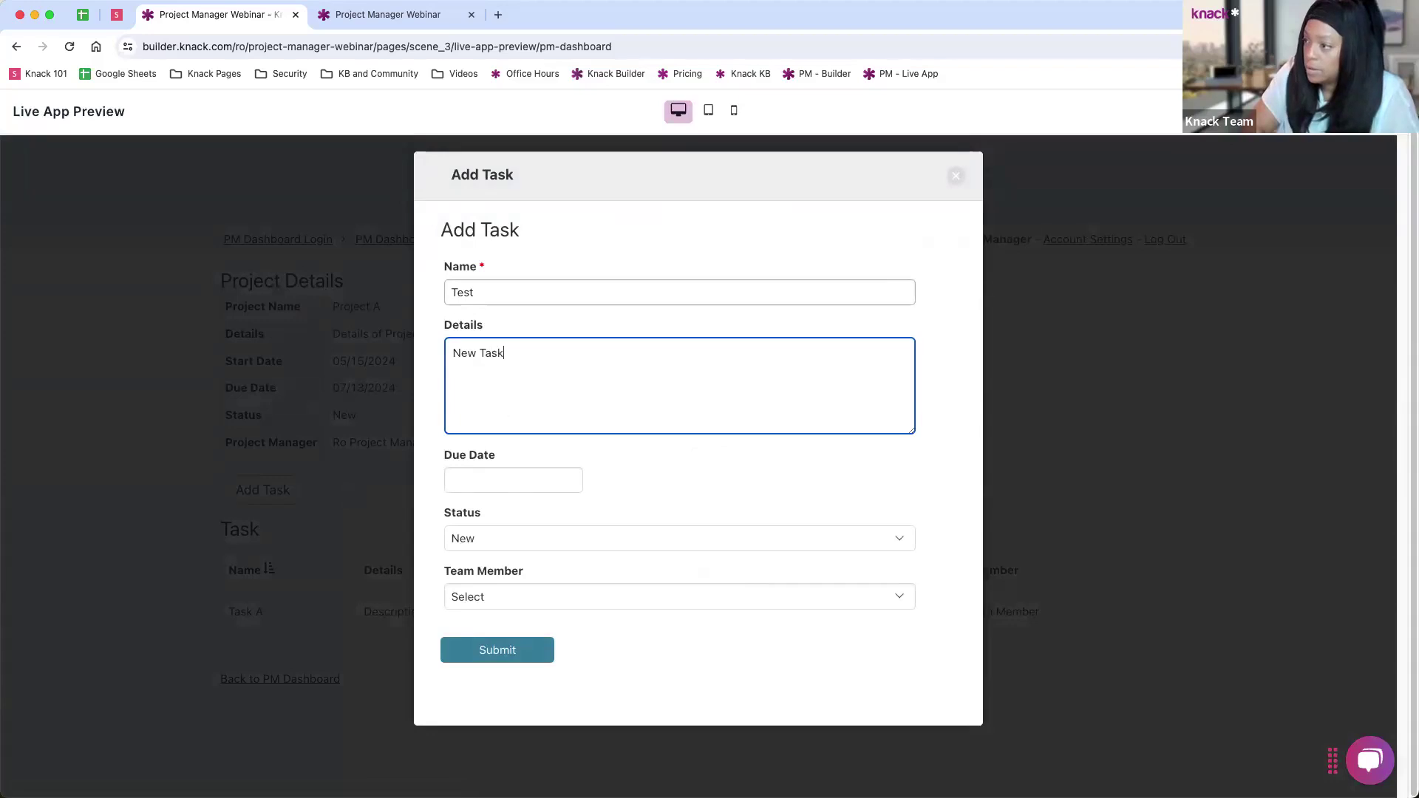
pyautogui.click(540, 486)
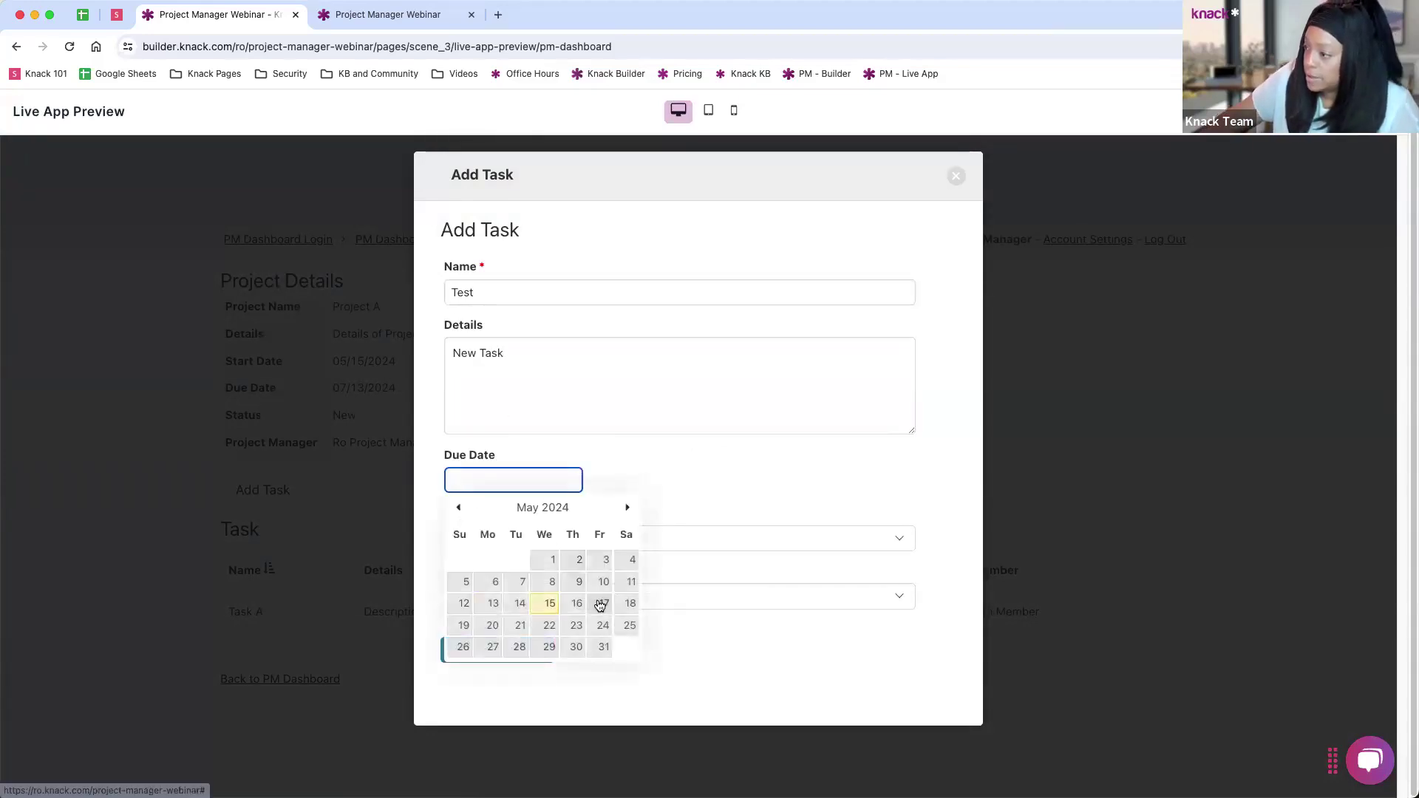
pyautogui.click(600, 605)
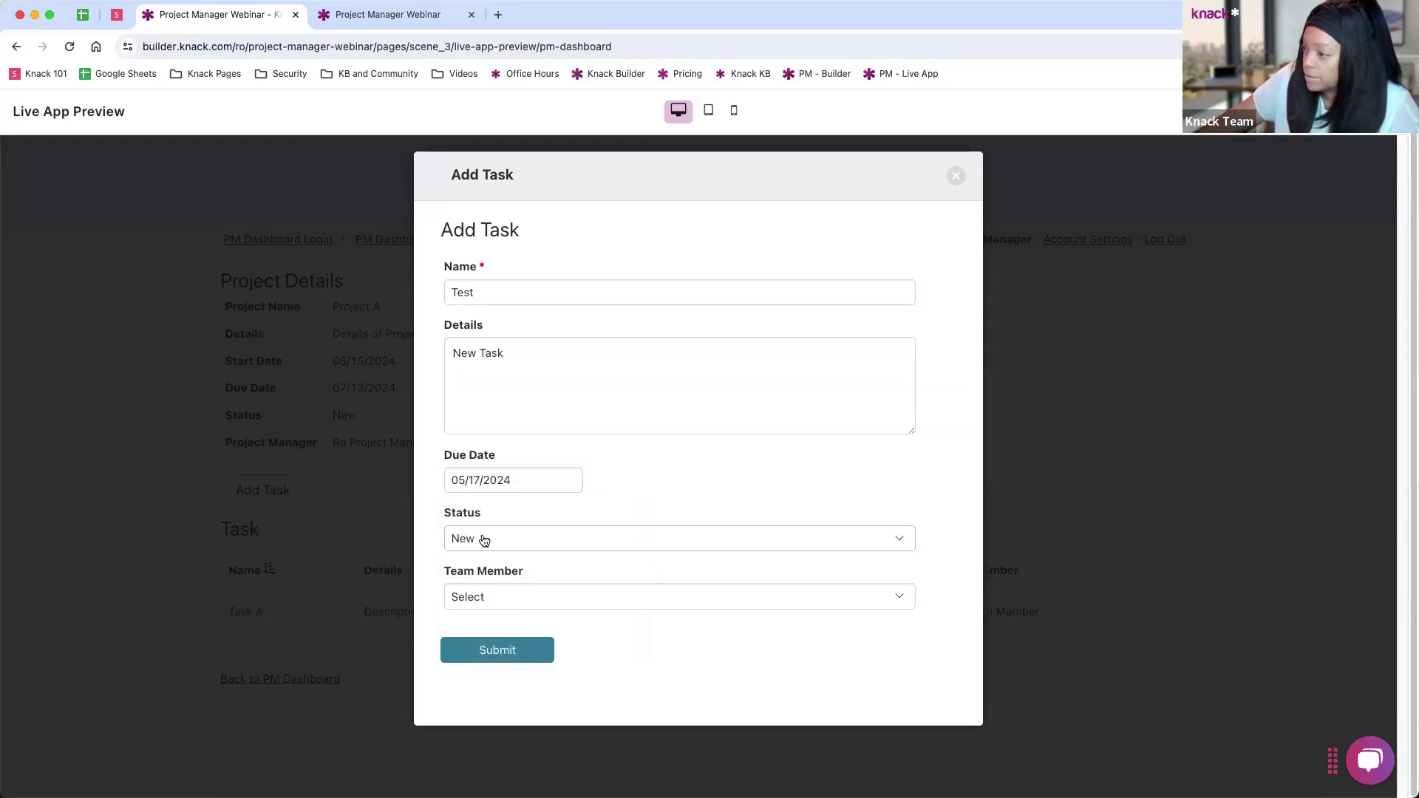
pyautogui.click(510, 600)
pyautogui.click(517, 668)
pyautogui.click(497, 652)
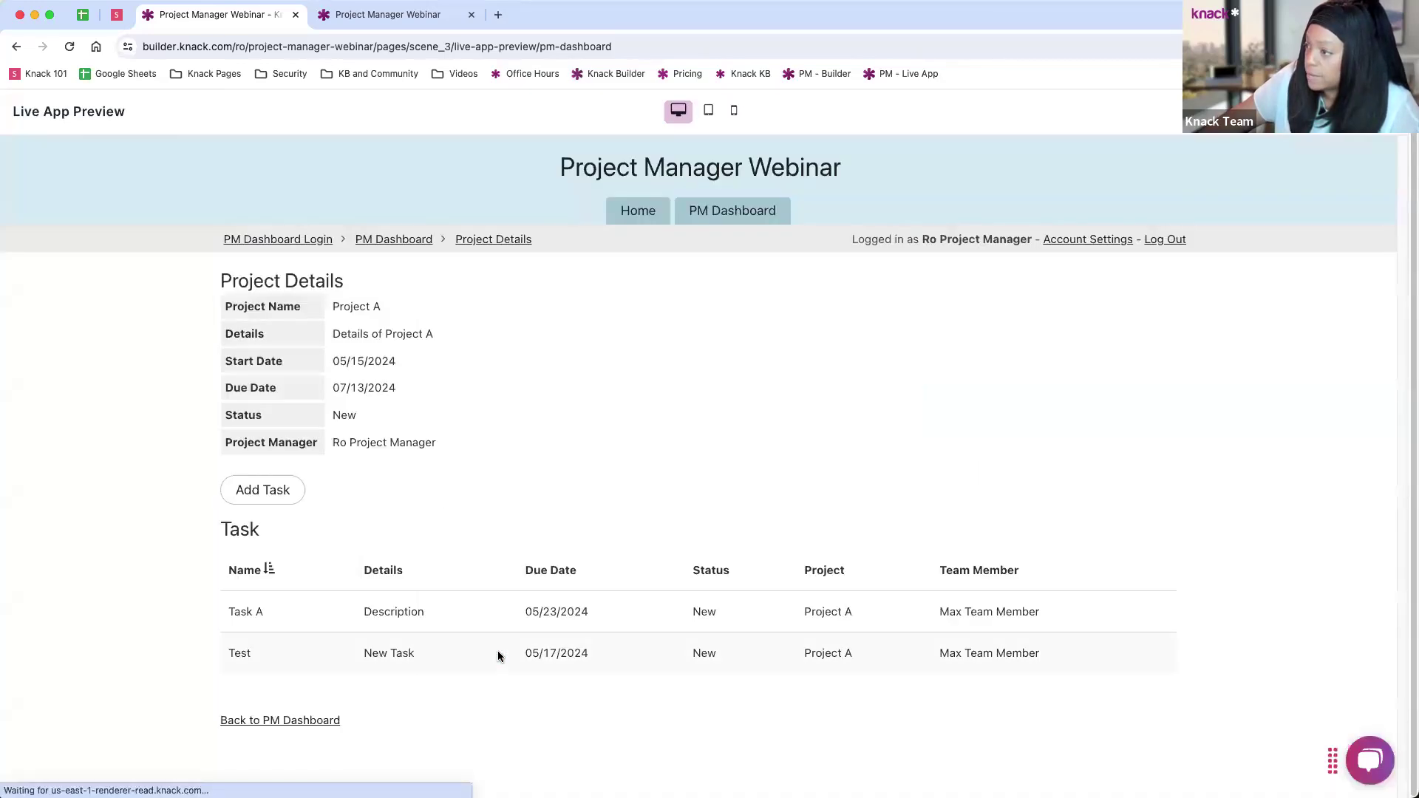
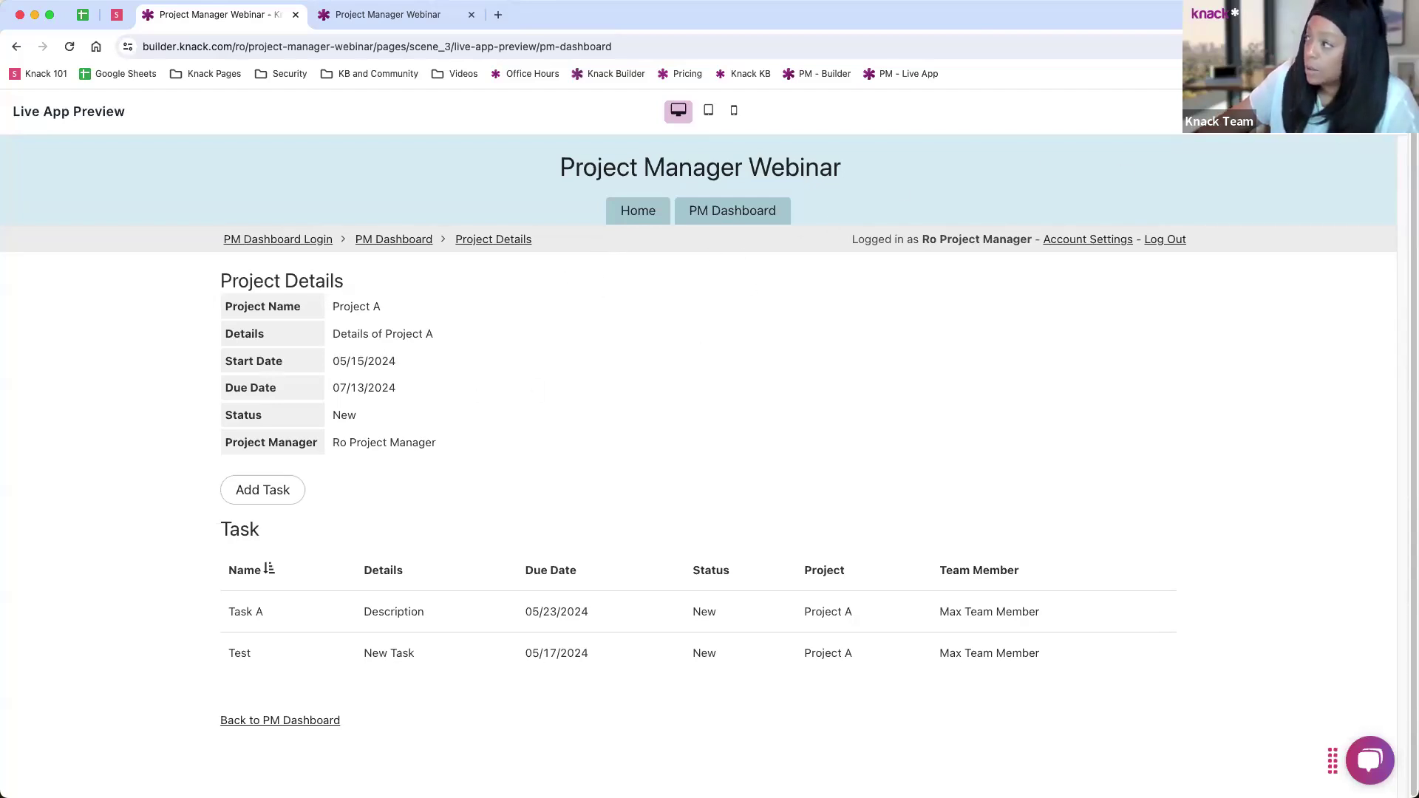
# Step: Return to the builder and open the Projects grid settings on PM Dashboard
pyautogui.click(1338, 111)
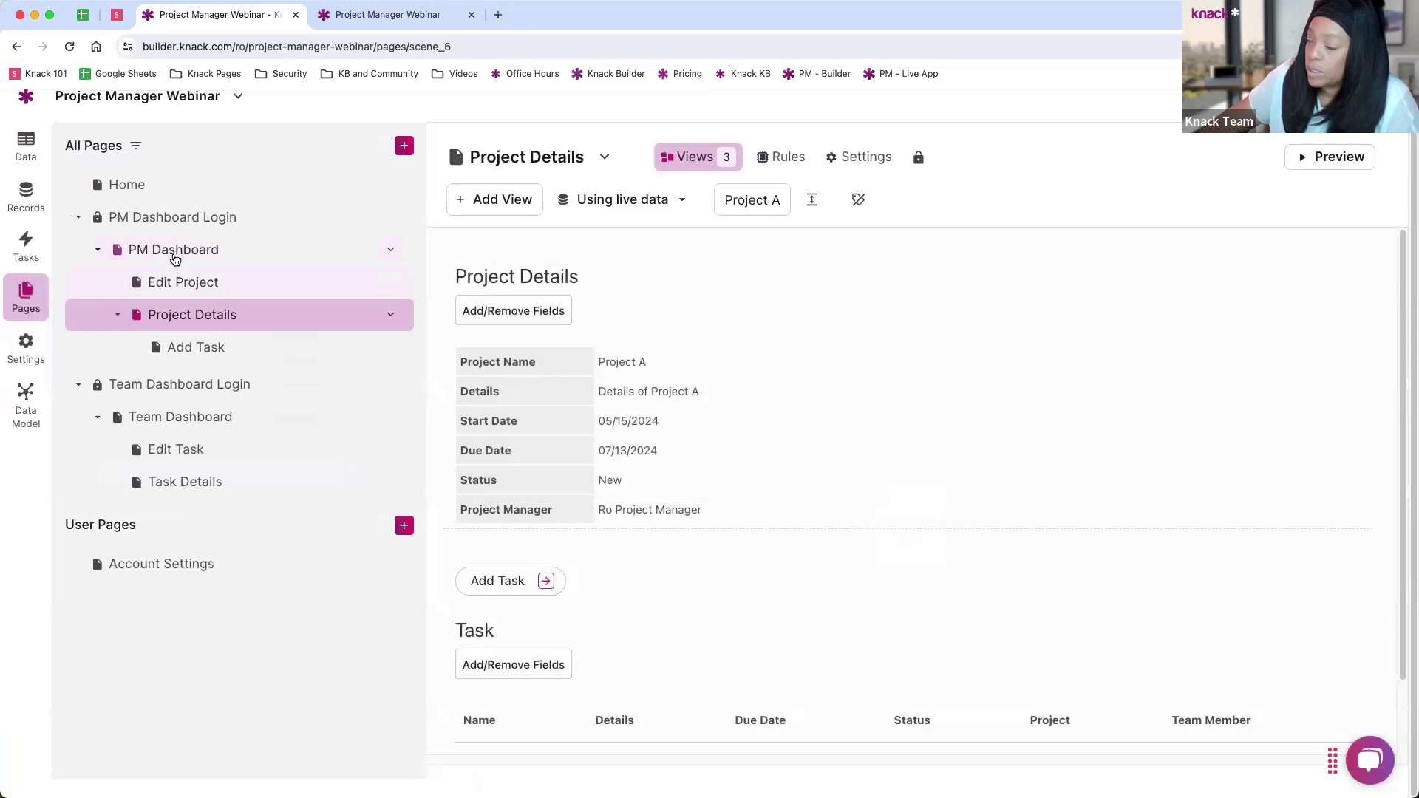
pyautogui.click(174, 255)
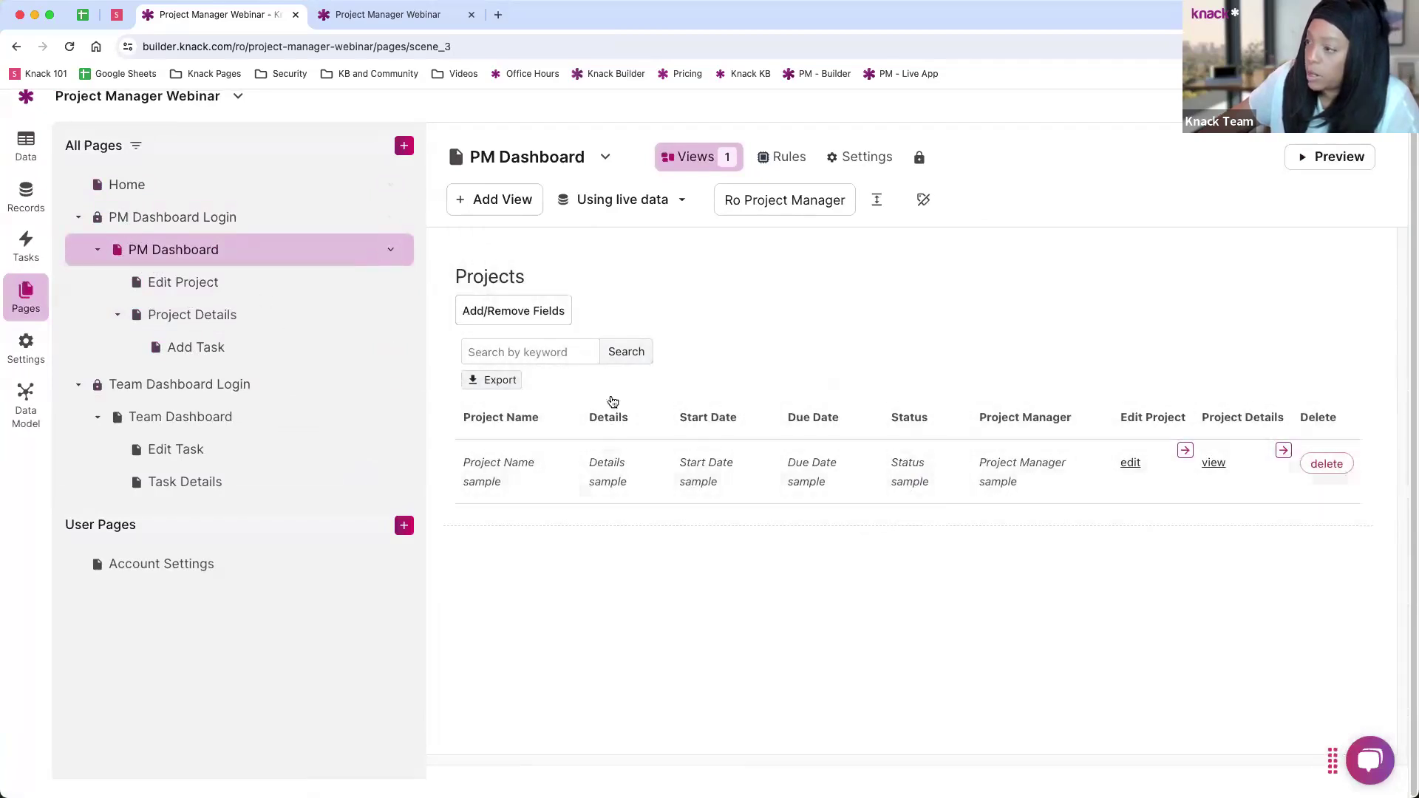
pyautogui.click(451, 298)
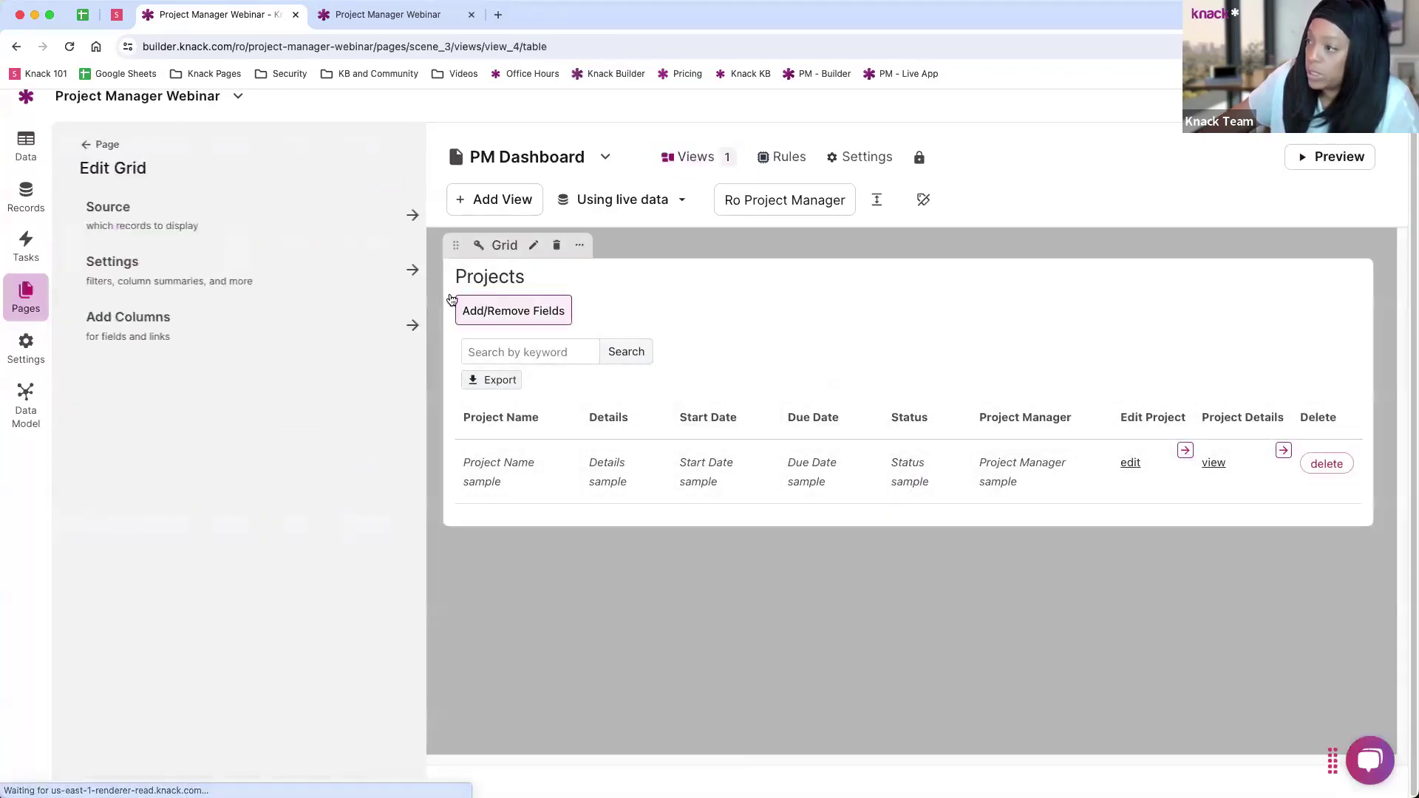
pyautogui.click(167, 274)
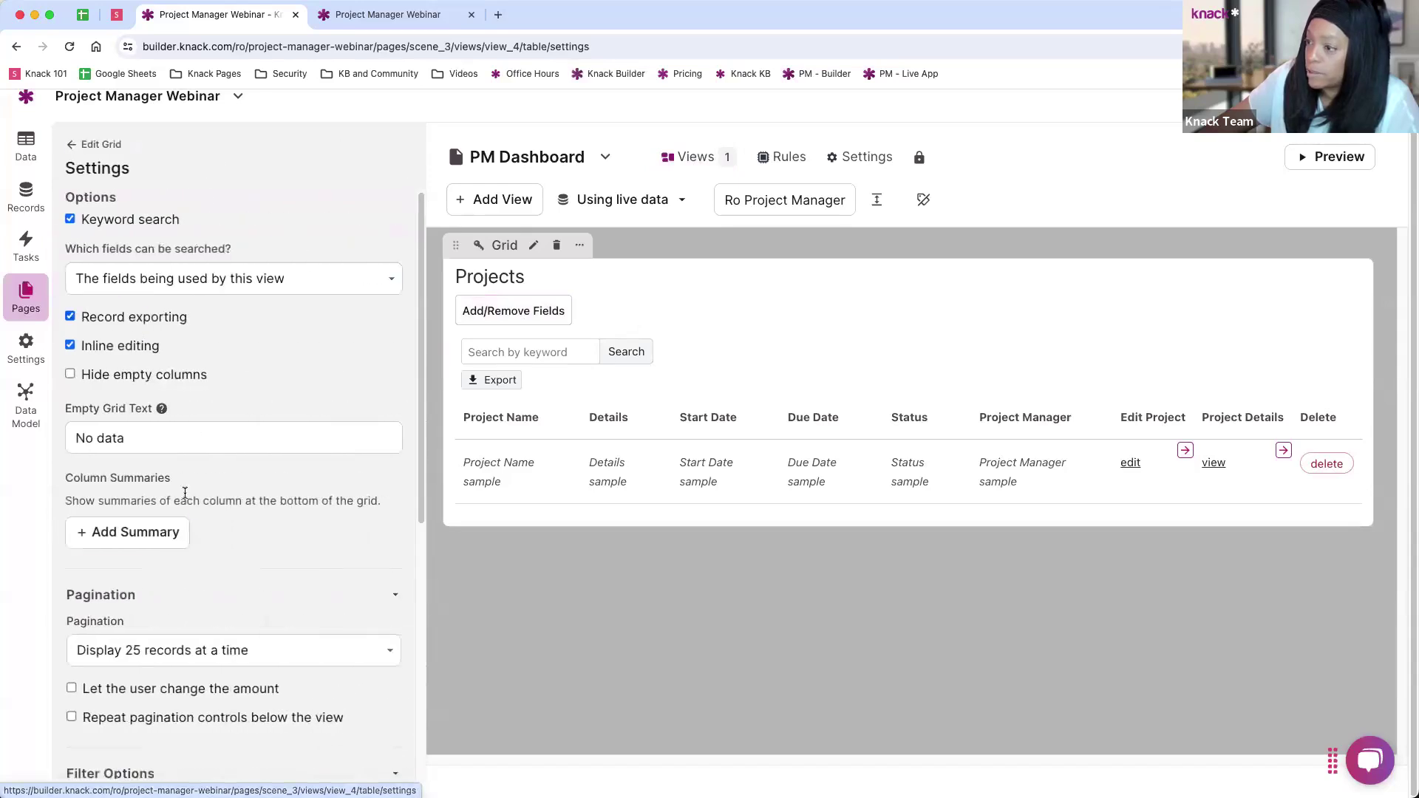
# Step: Change the grid title to 'My Projects', review its displayed records, and save
pyautogui.scroll(-6, 185, 493)
pyautogui.click(74, 529)
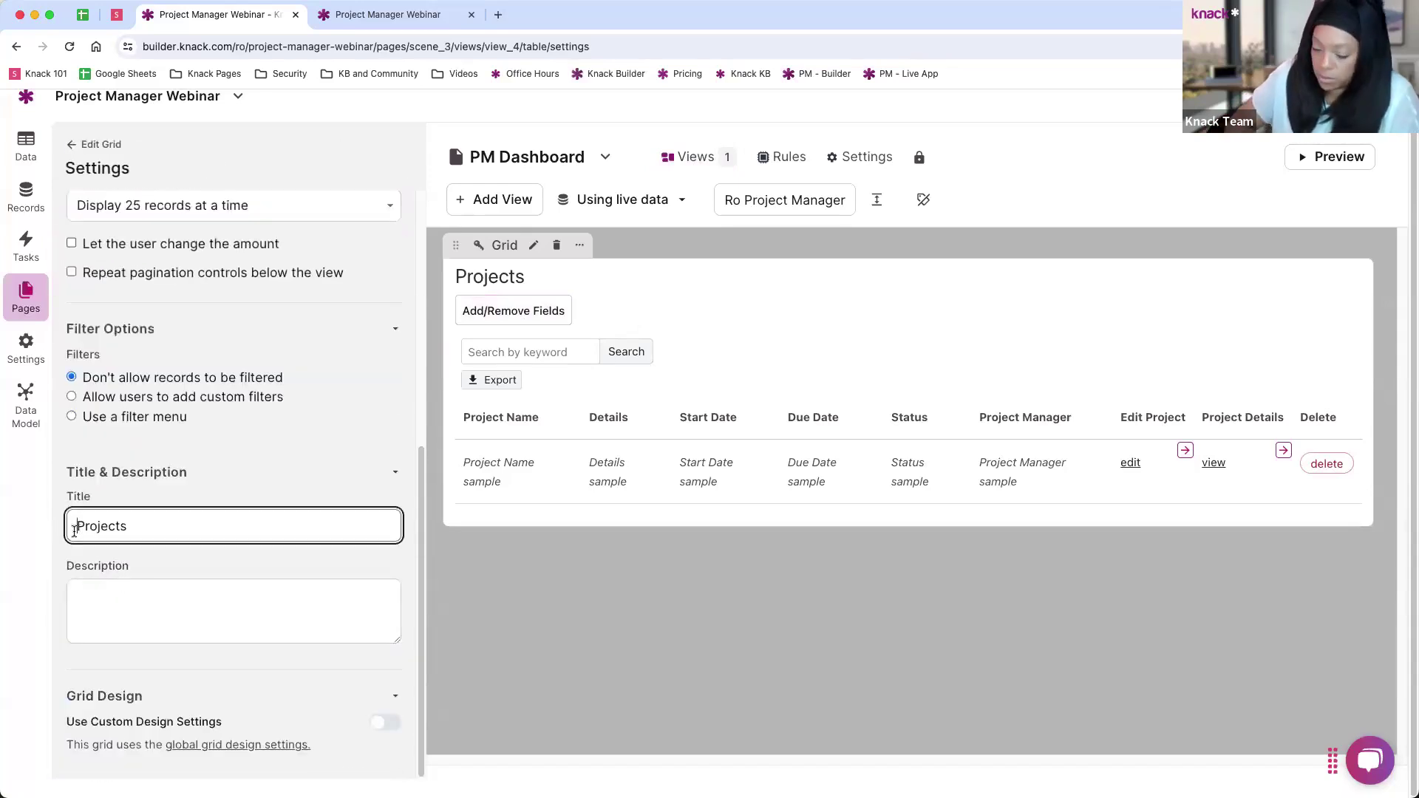
pyautogui.write('My')
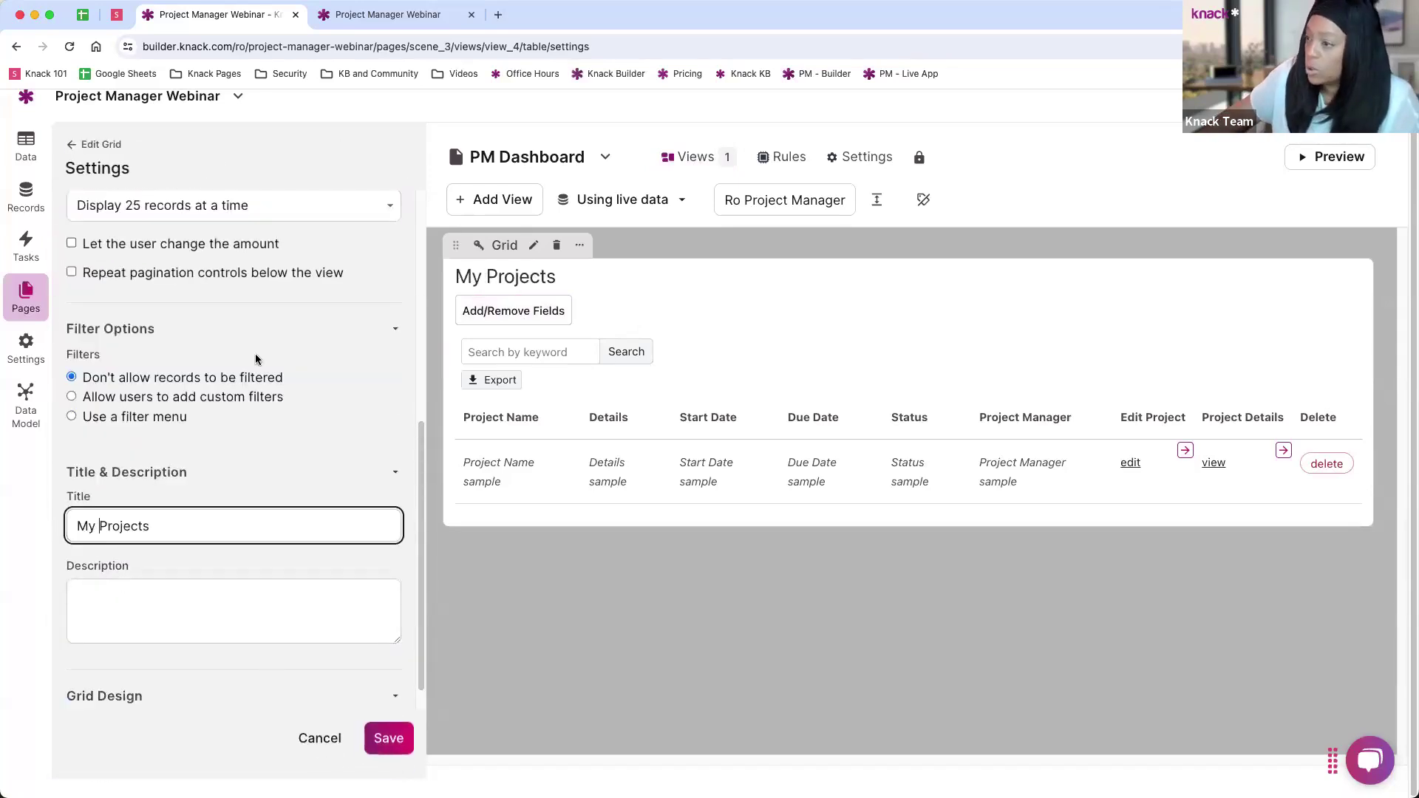
pyautogui.click(105, 144)
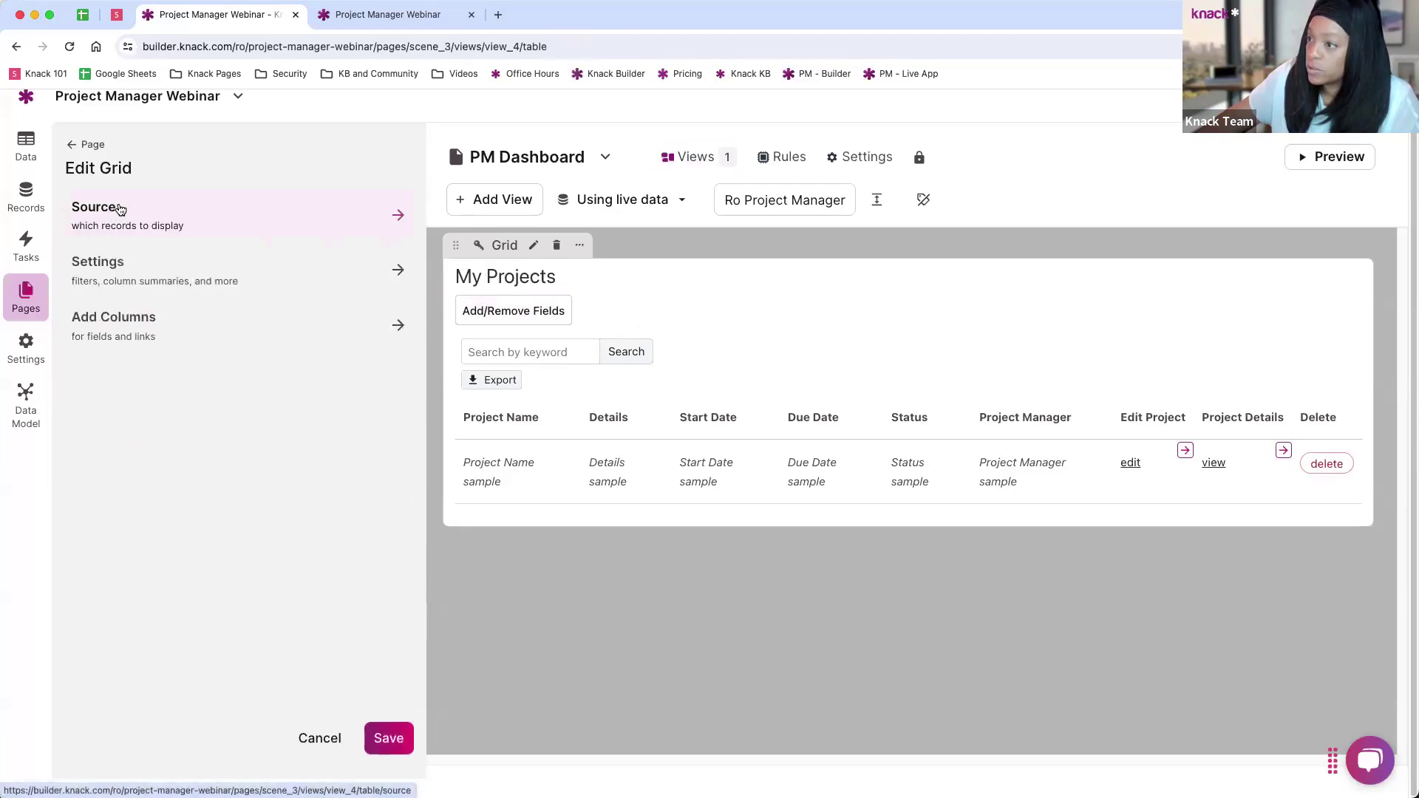
pyautogui.click(120, 205)
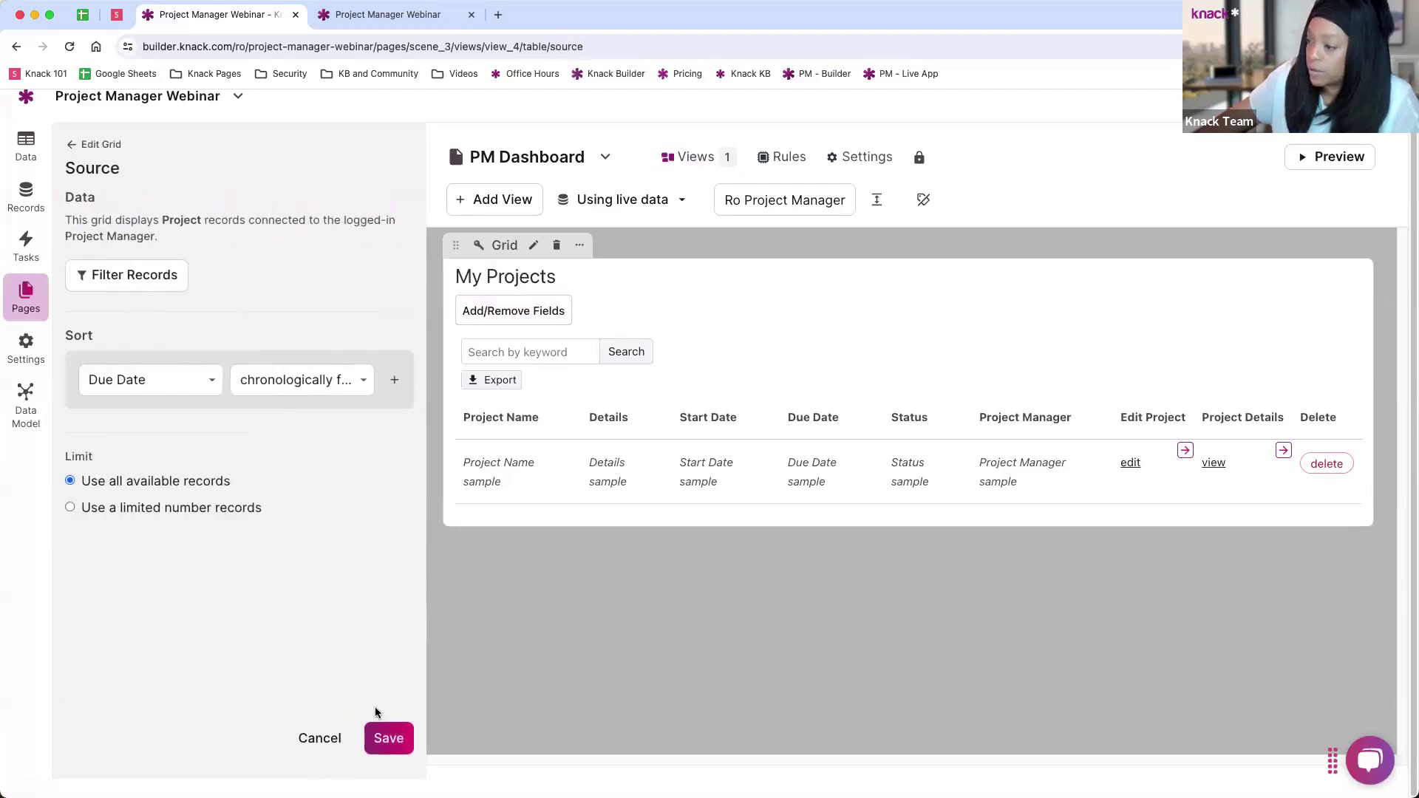
pyautogui.click(390, 741)
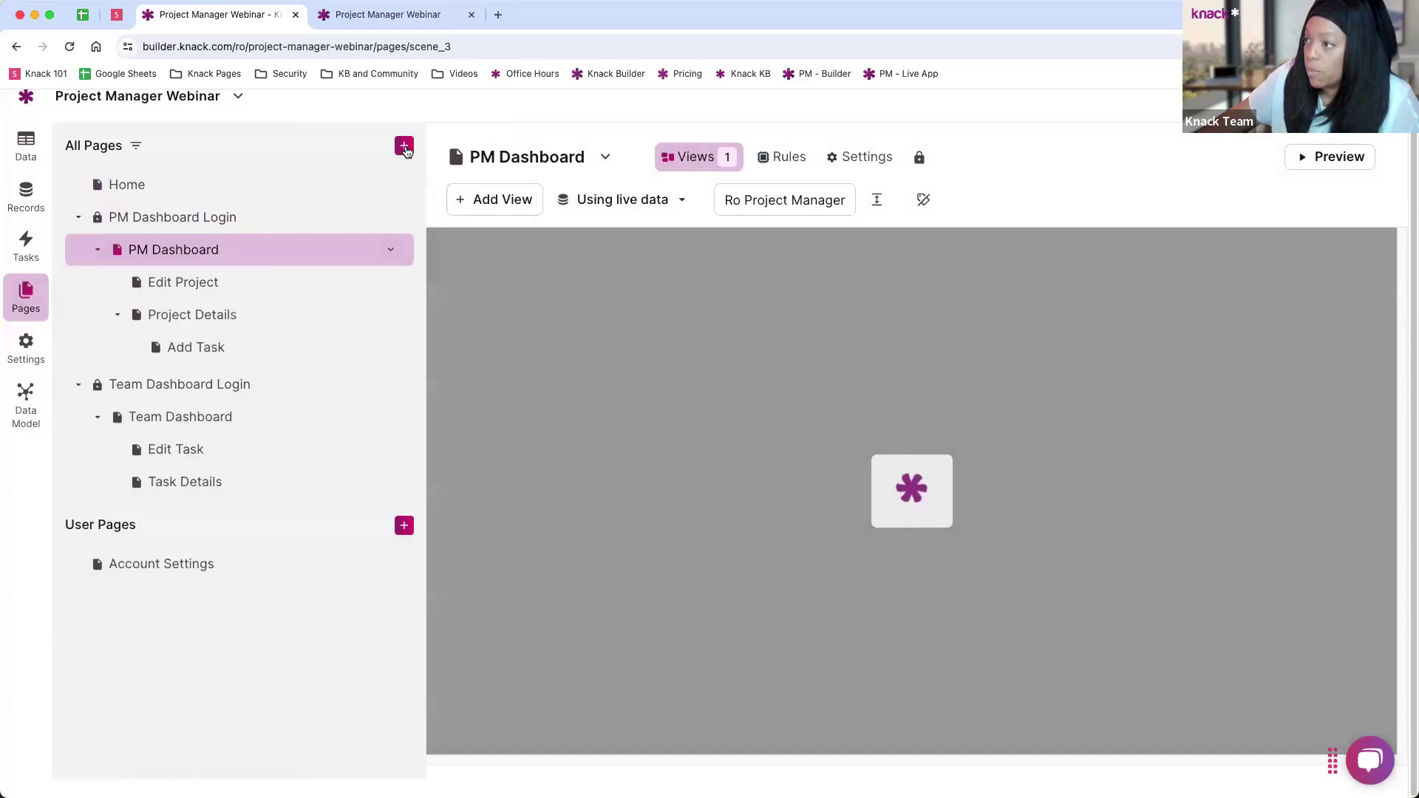
pyautogui.click(404, 146)
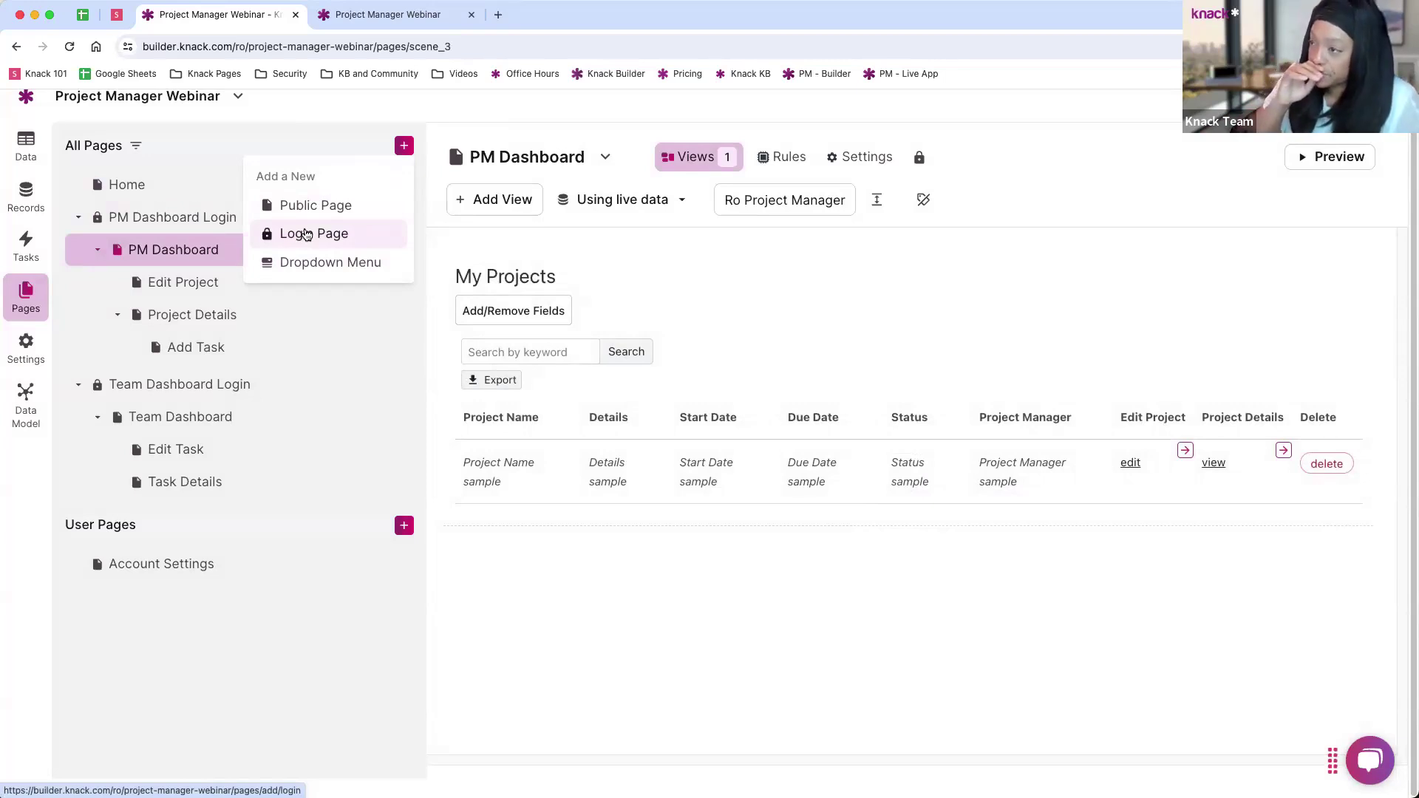
pyautogui.click(530, 253)
pyautogui.click(499, 213)
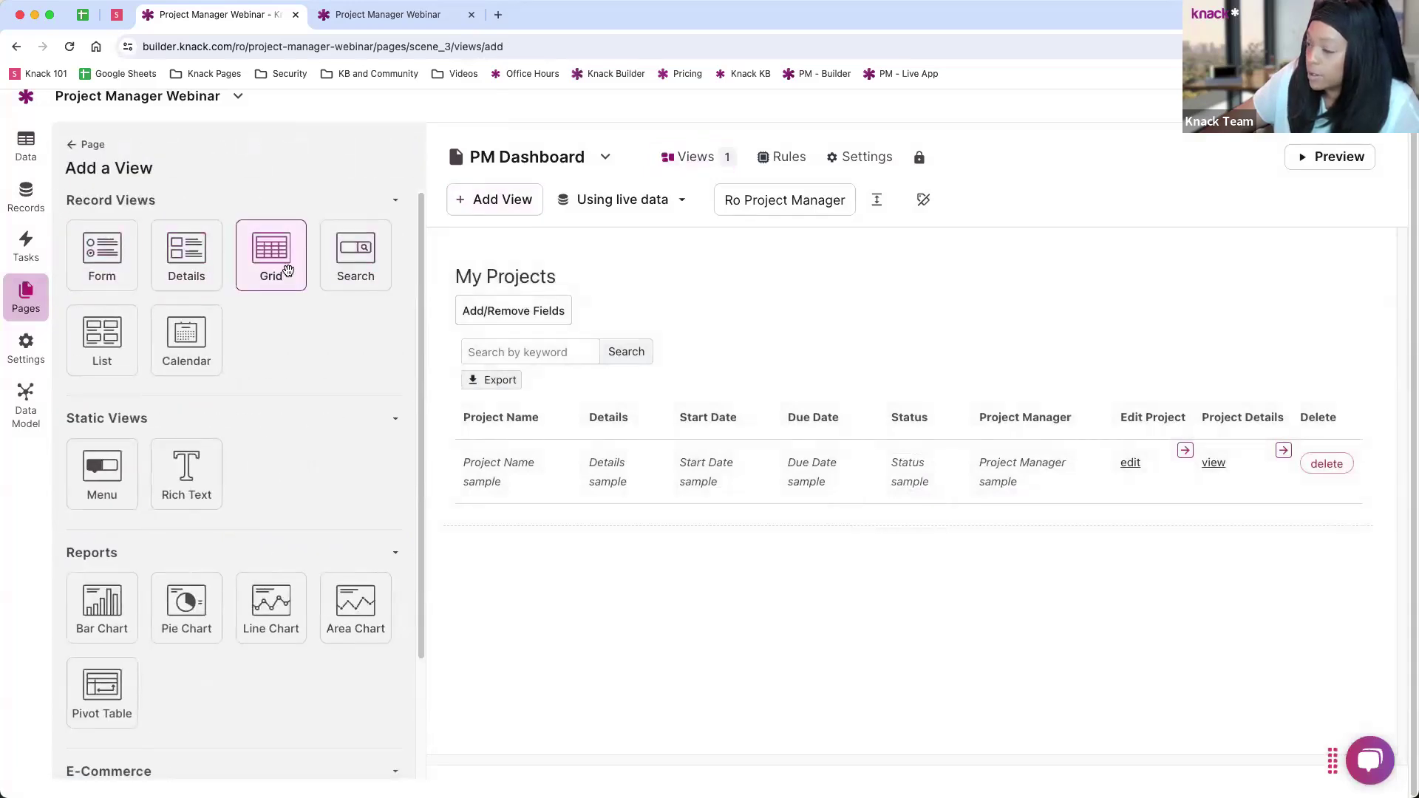
pyautogui.click(284, 267)
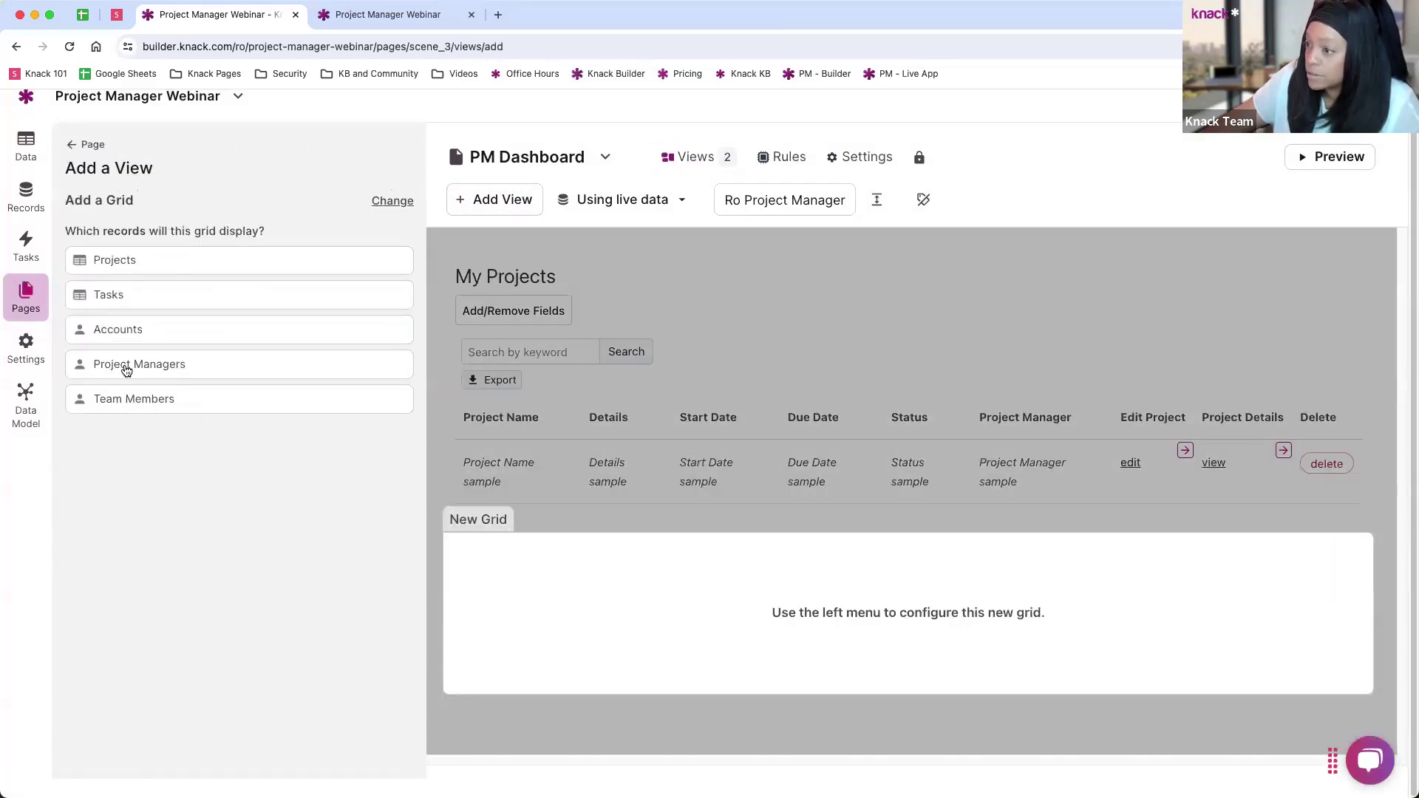
pyautogui.click(122, 260)
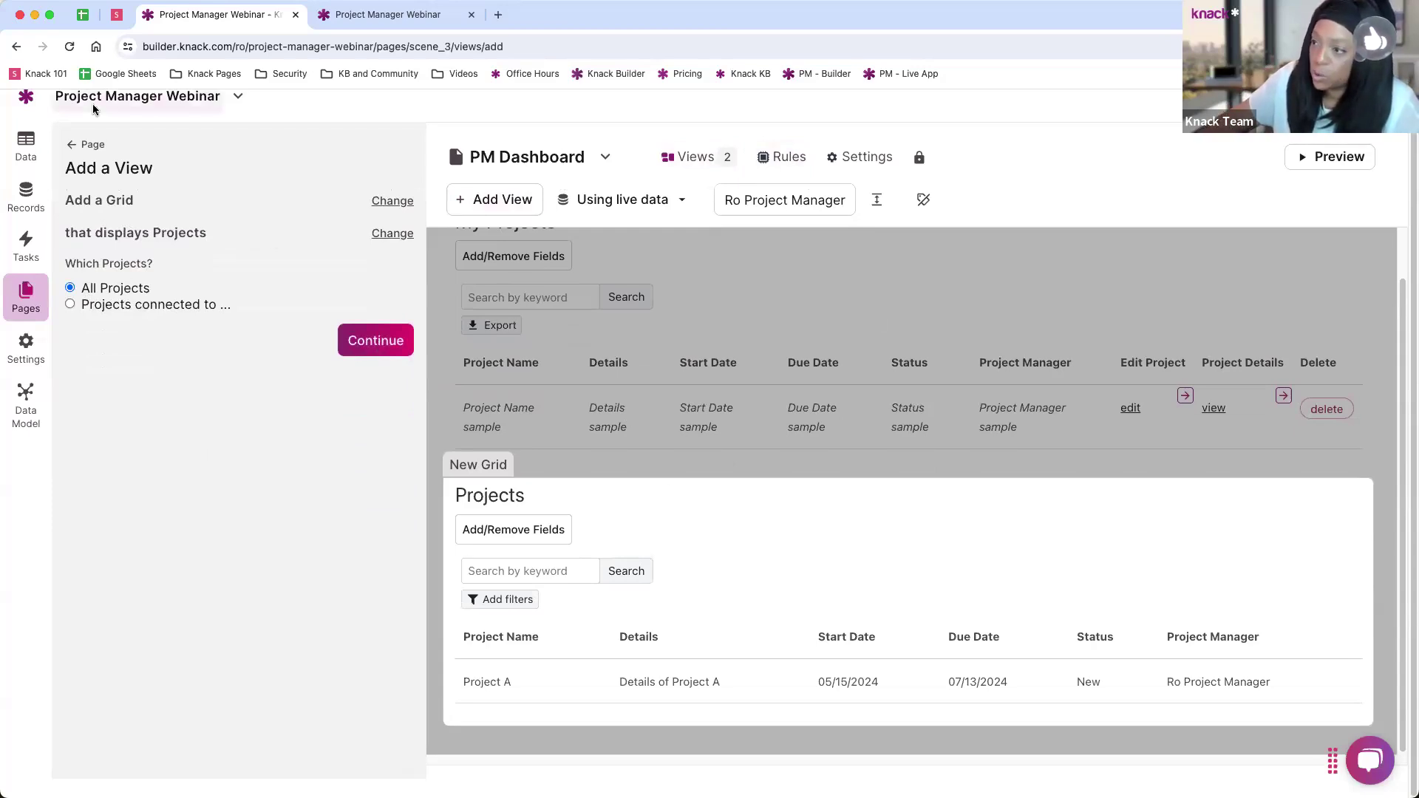
pyautogui.click(73, 147)
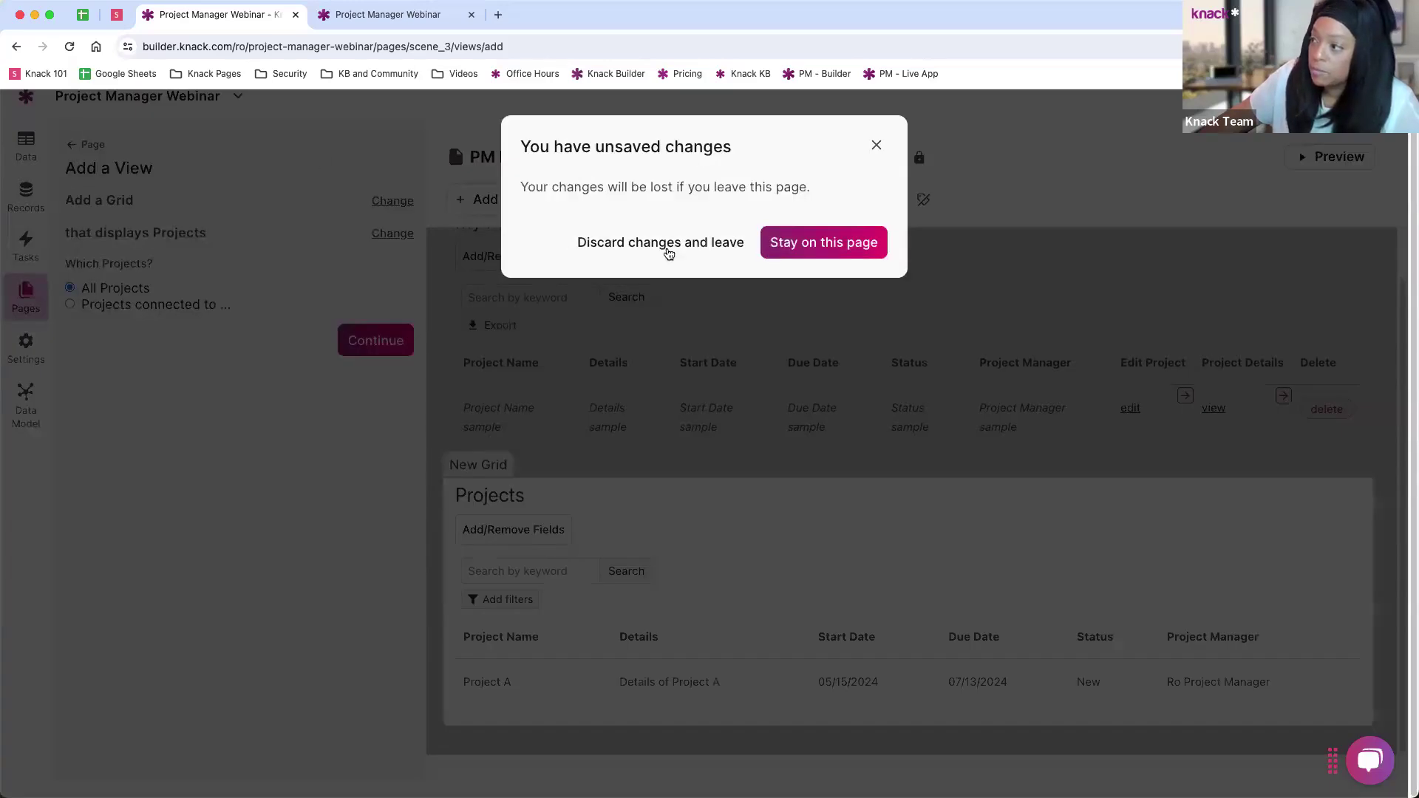
pyautogui.click(669, 243)
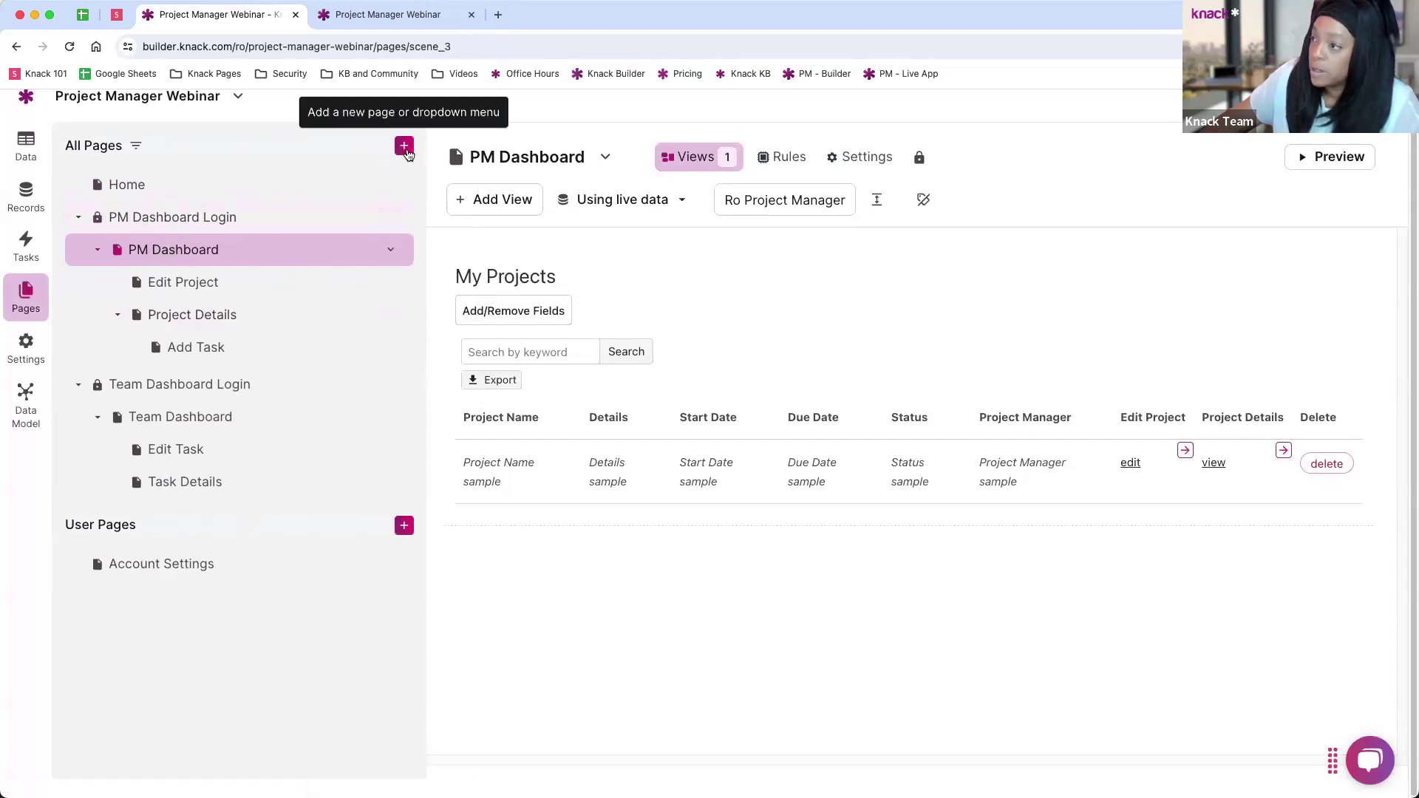
# Step: Start a new login page restricted to the Project Managers role
pyautogui.click(404, 147)
pyautogui.click(288, 242)
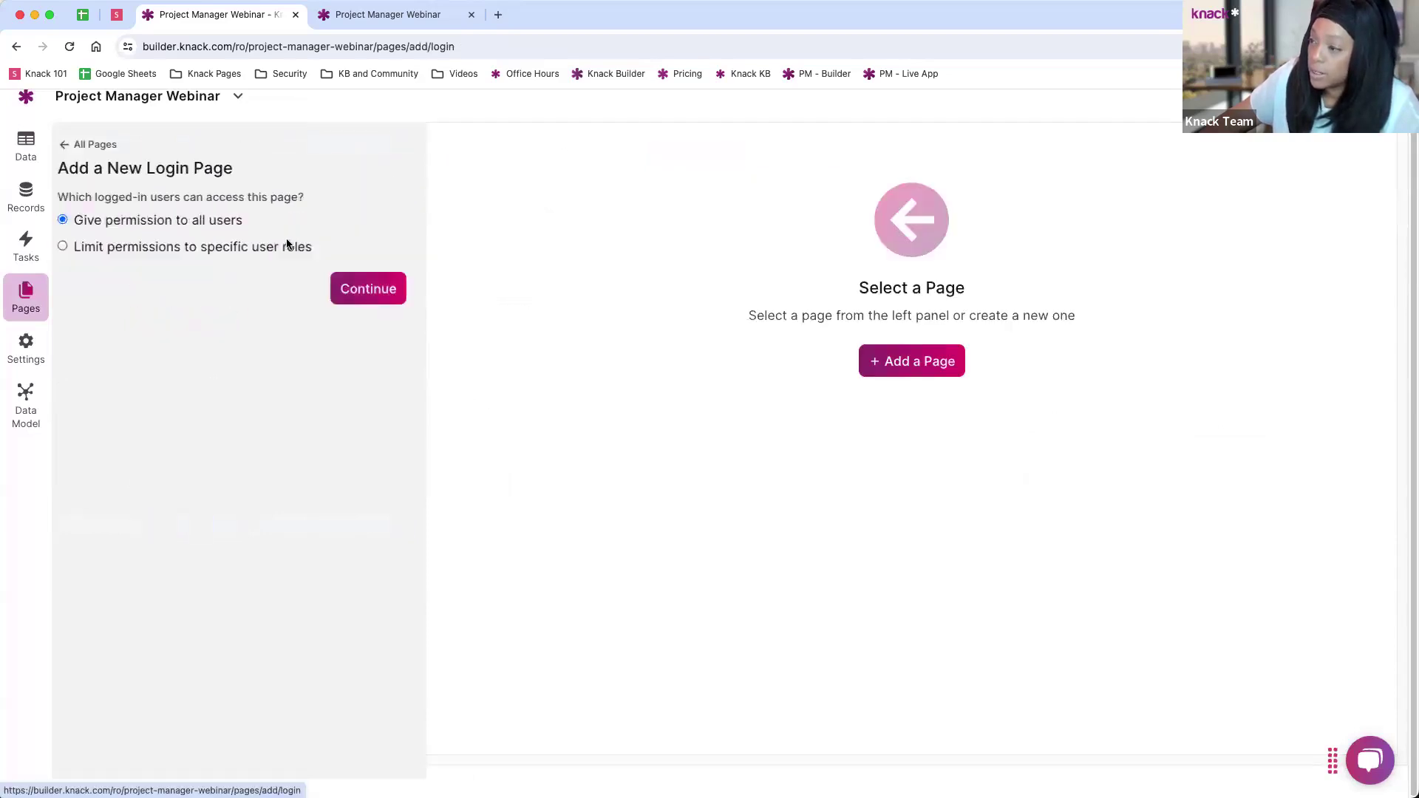
pyautogui.click(147, 249)
pyautogui.click(153, 272)
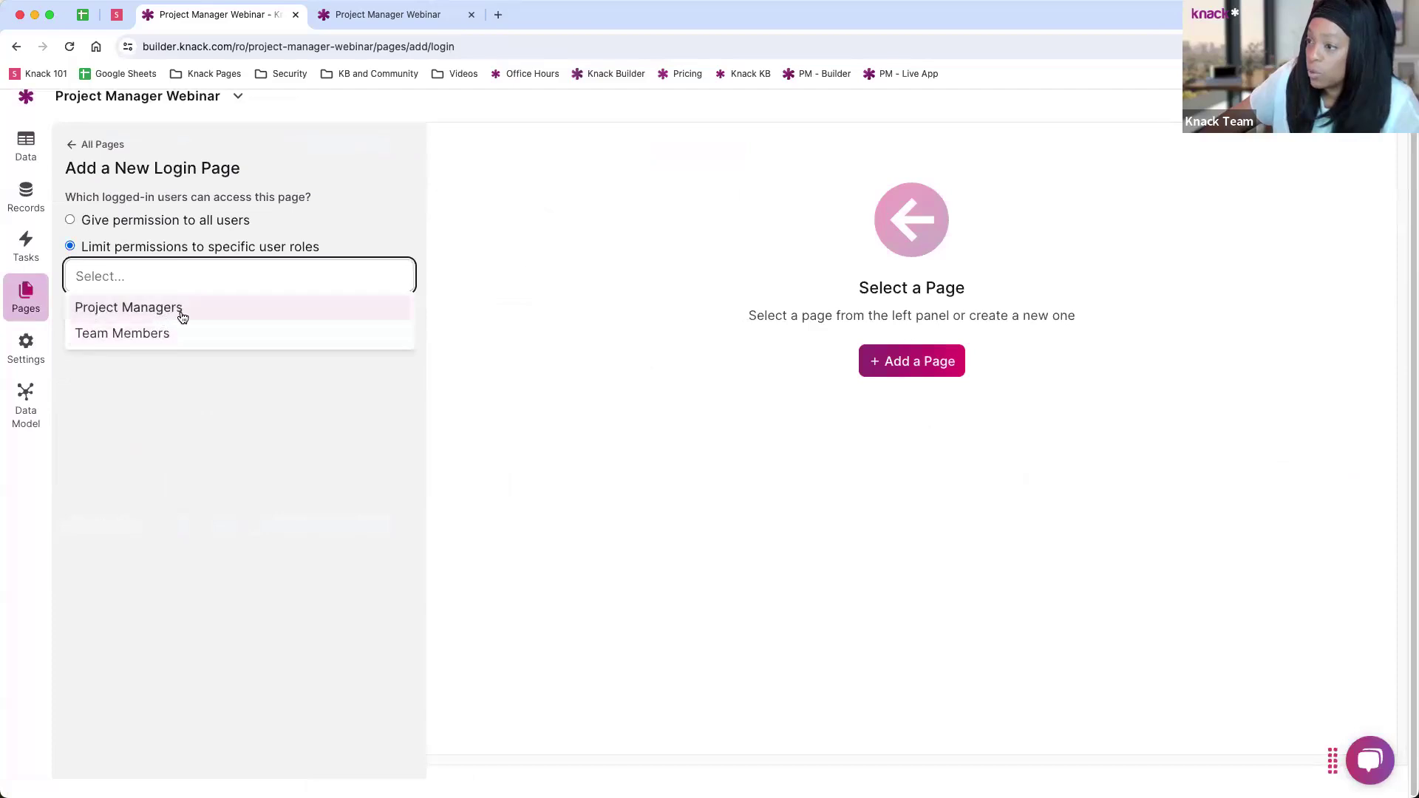
pyautogui.click(182, 309)
pyautogui.click(351, 339)
# Step: Name the page 'All Projects', create it, and return to the pages list
pyautogui.tripleClick(131, 266)
pyautogui.write('A')
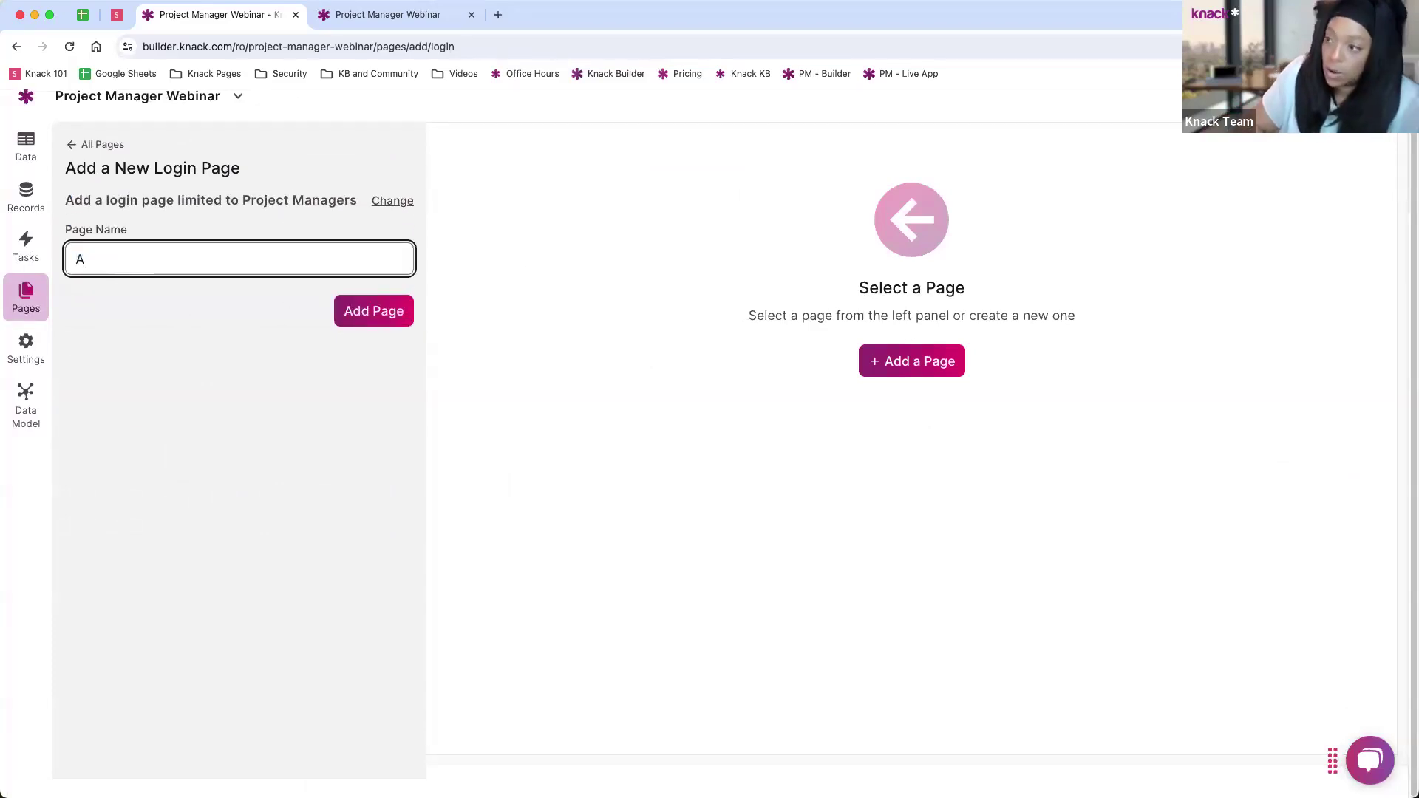
pyautogui.write('ll Proj')
pyautogui.press('BackSpace')
pyautogui.write('ojects')
pyautogui.click(352, 319)
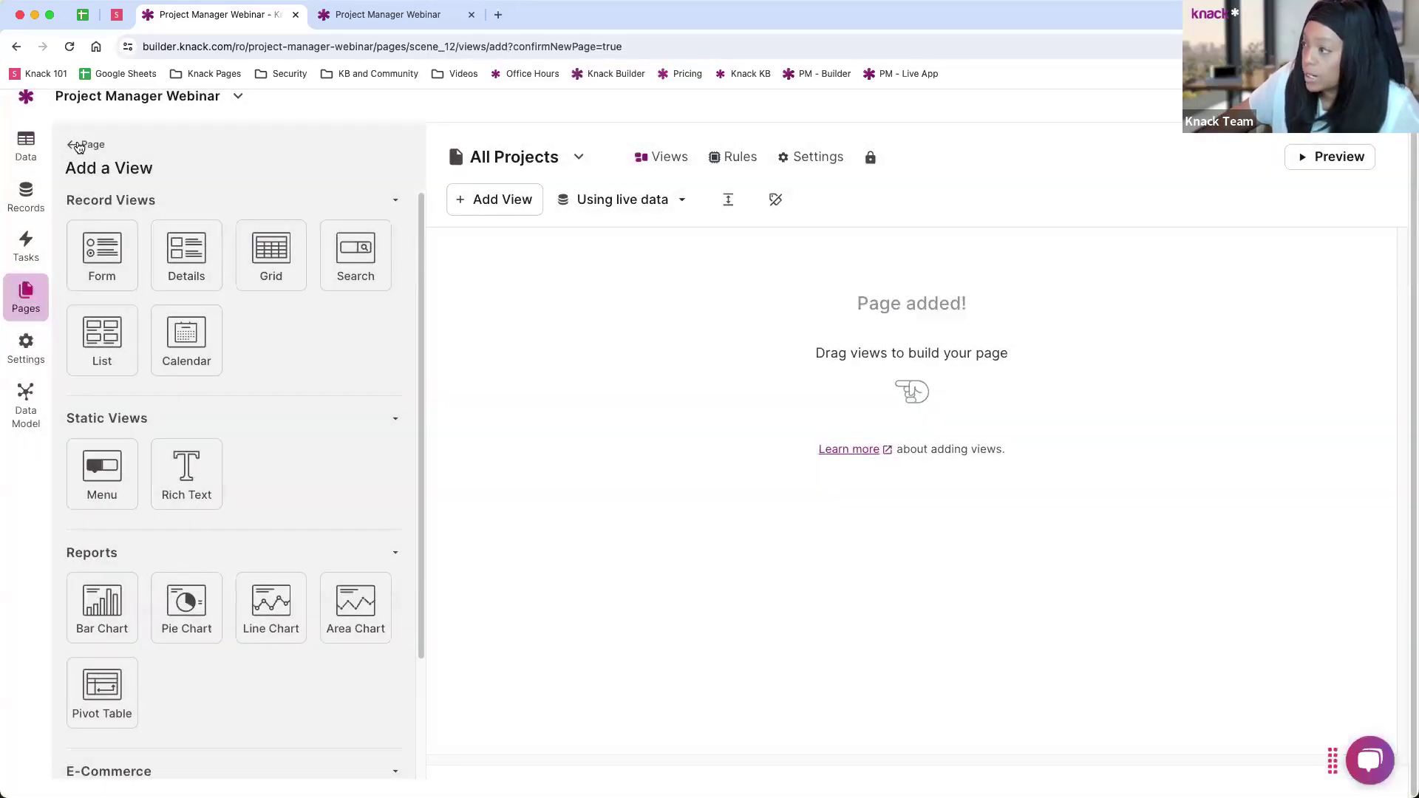
pyautogui.click(78, 145)
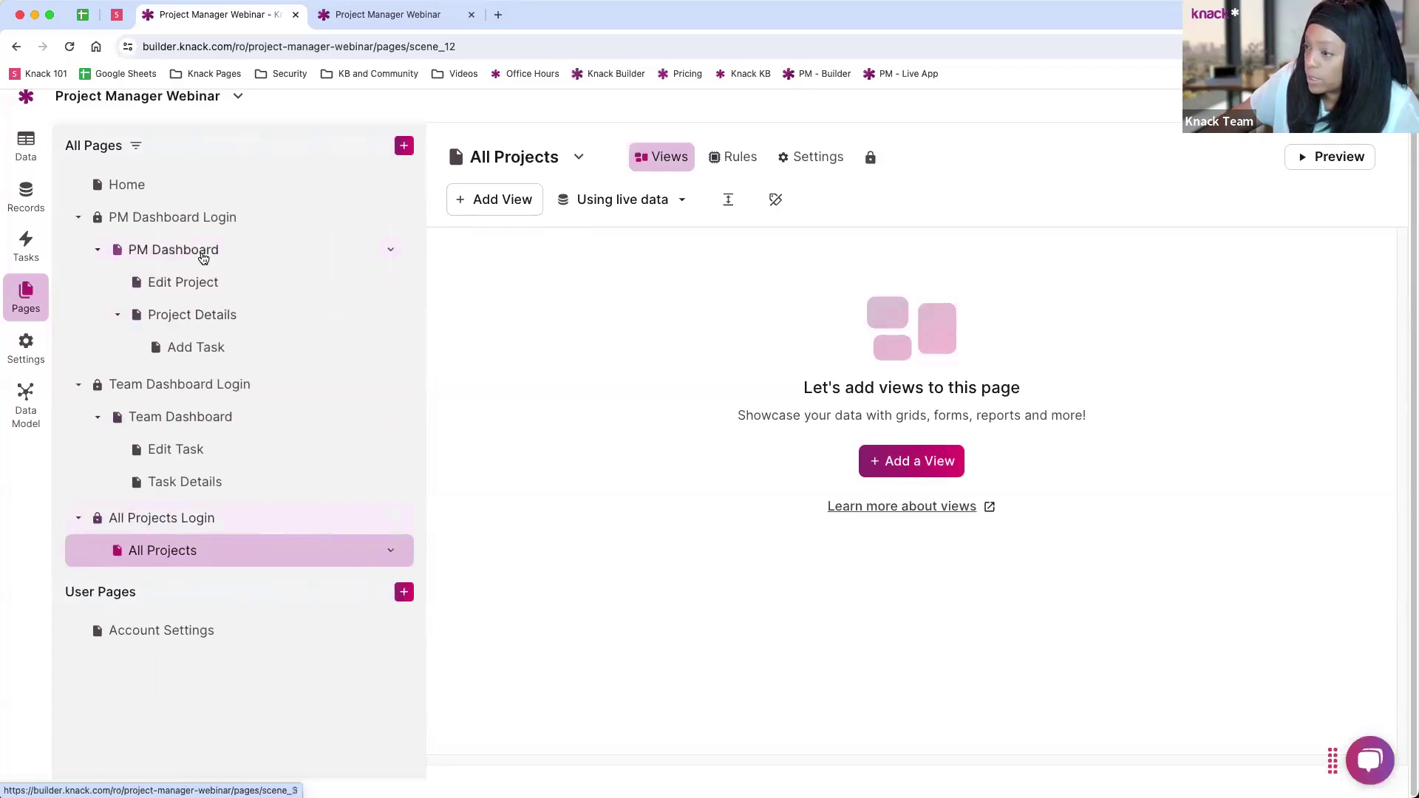
# Step: Copy the PM Dashboard project grid to the All Projects page
pyautogui.click(196, 252)
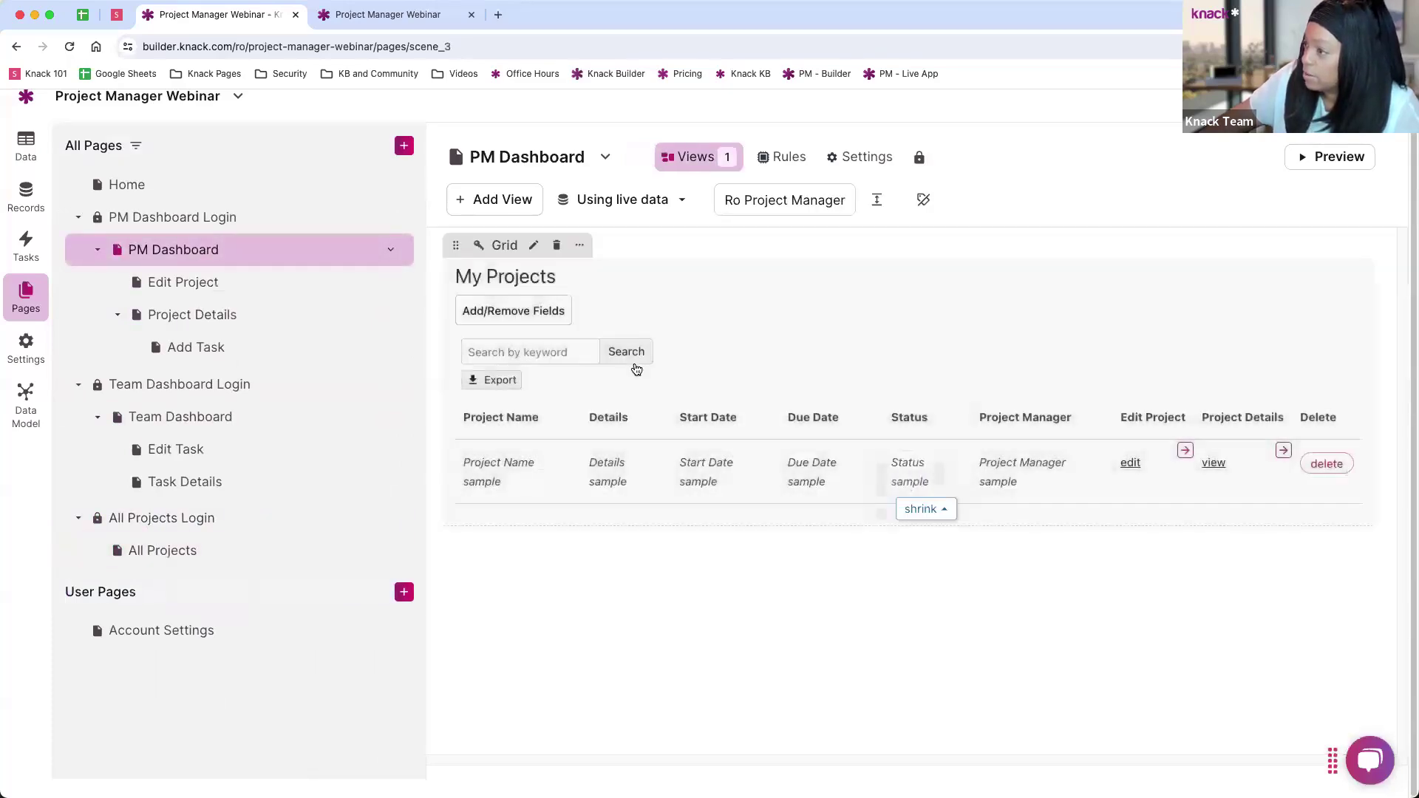
pyautogui.click(581, 251)
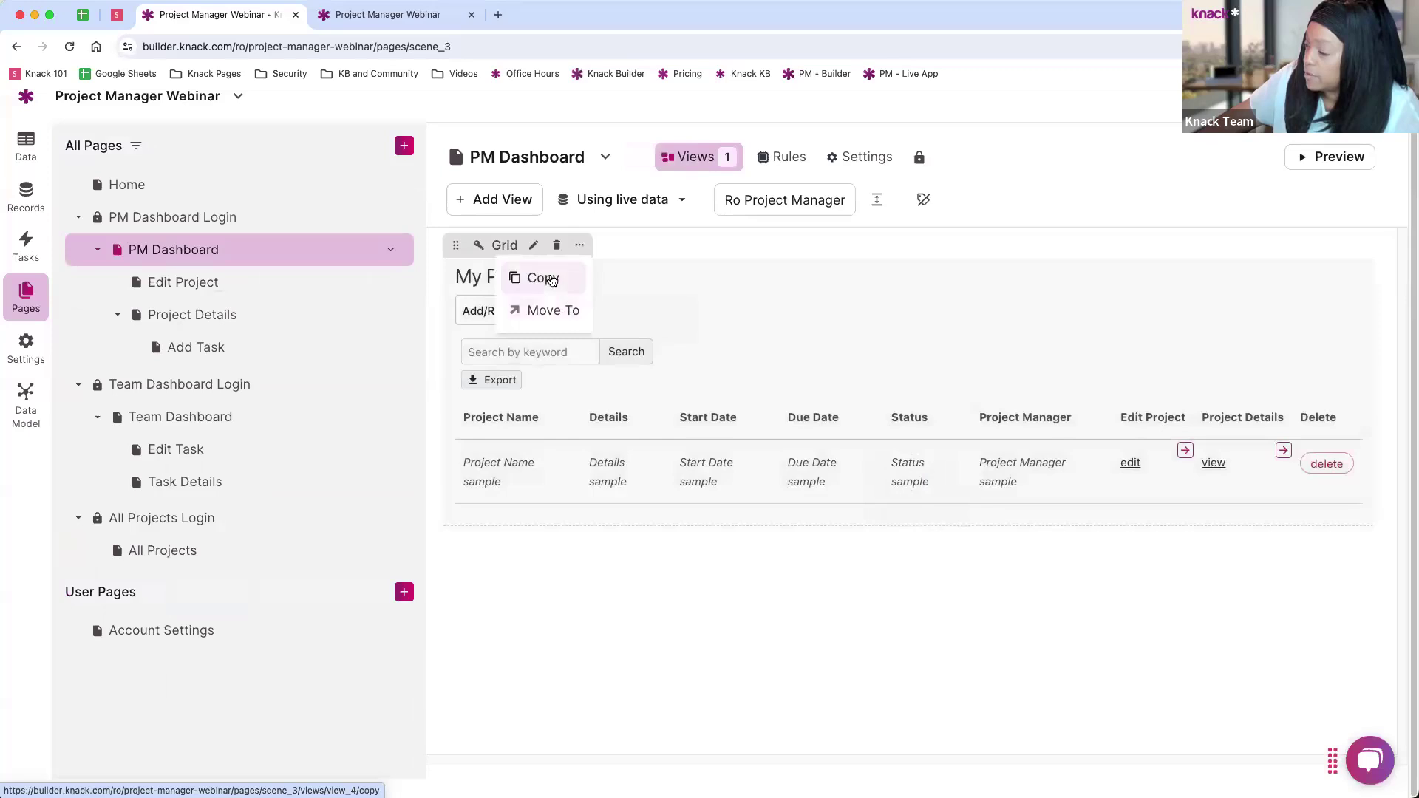
pyautogui.click(545, 277)
pyautogui.click(567, 287)
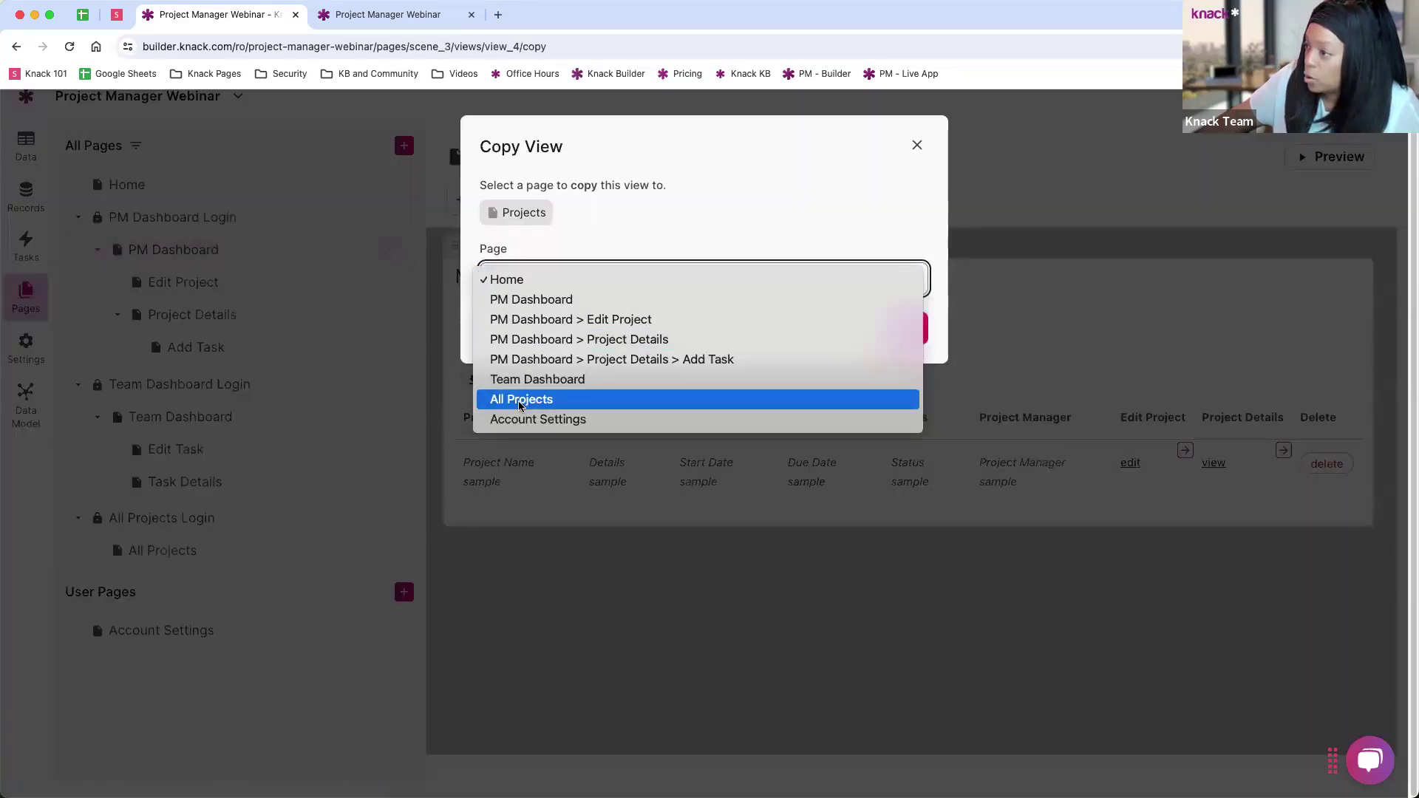
pyautogui.press('Escape')
pyautogui.click(654, 362)
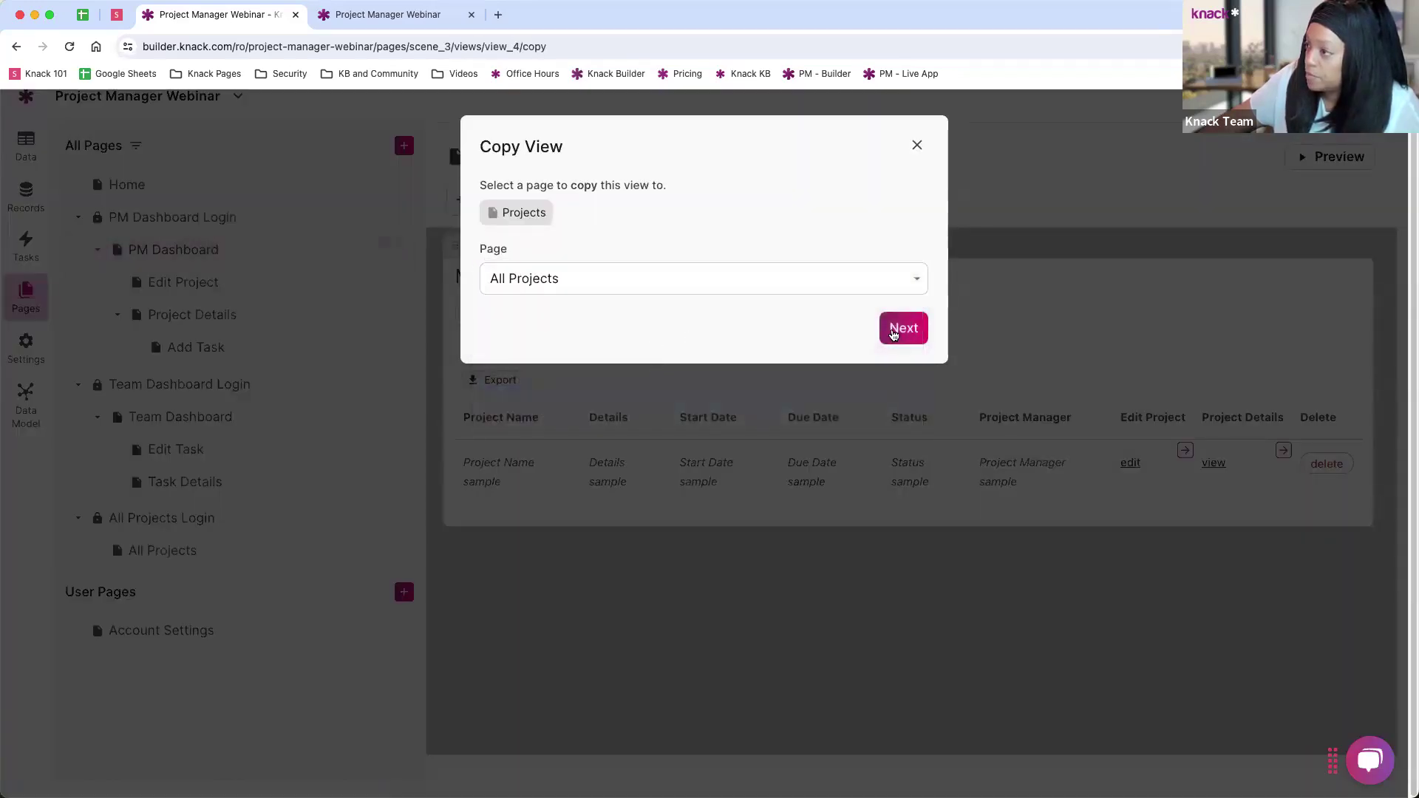
pyautogui.click(896, 331)
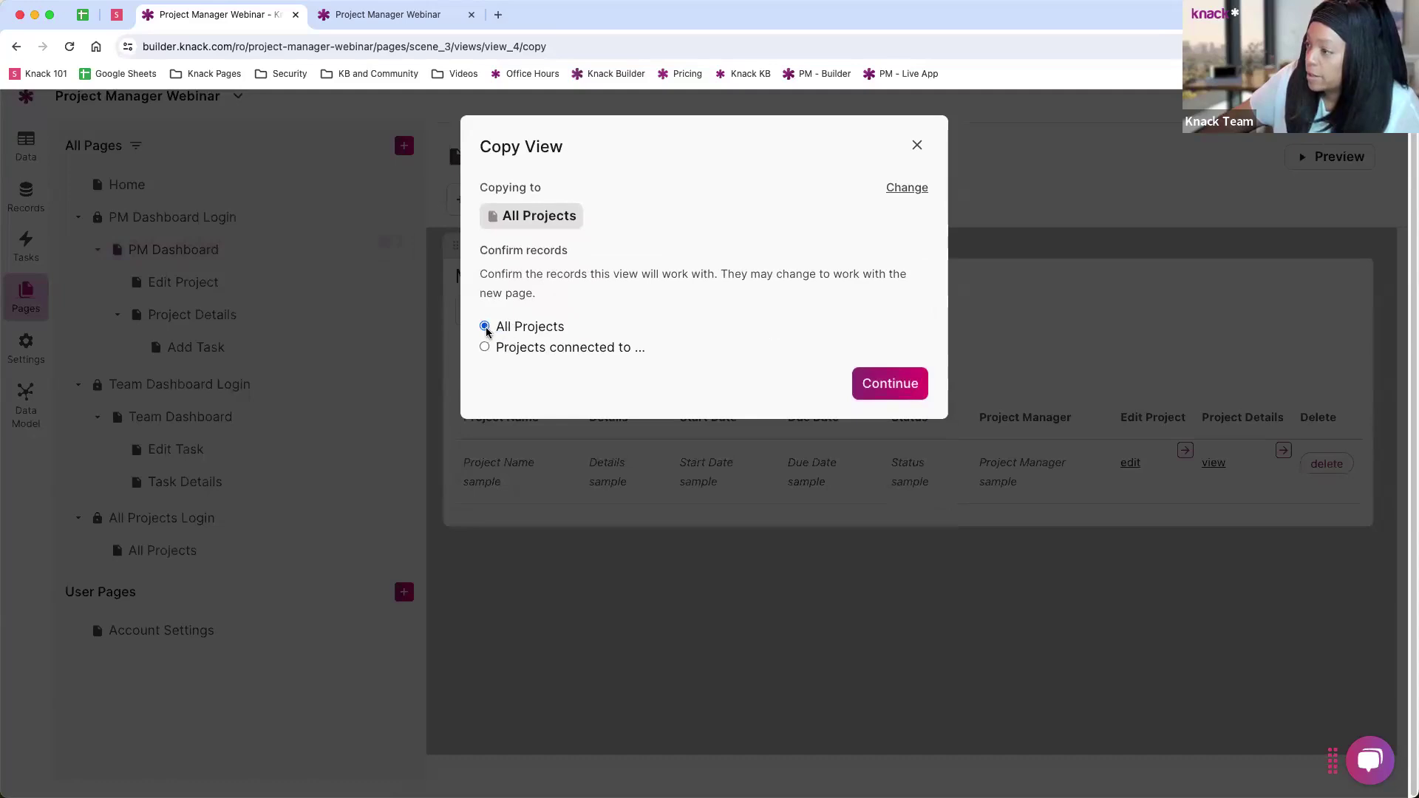
# Step: Show all projects in the copy, confirm it, and move All Projects Login above Team Dashboard Login
pyautogui.click(549, 348)
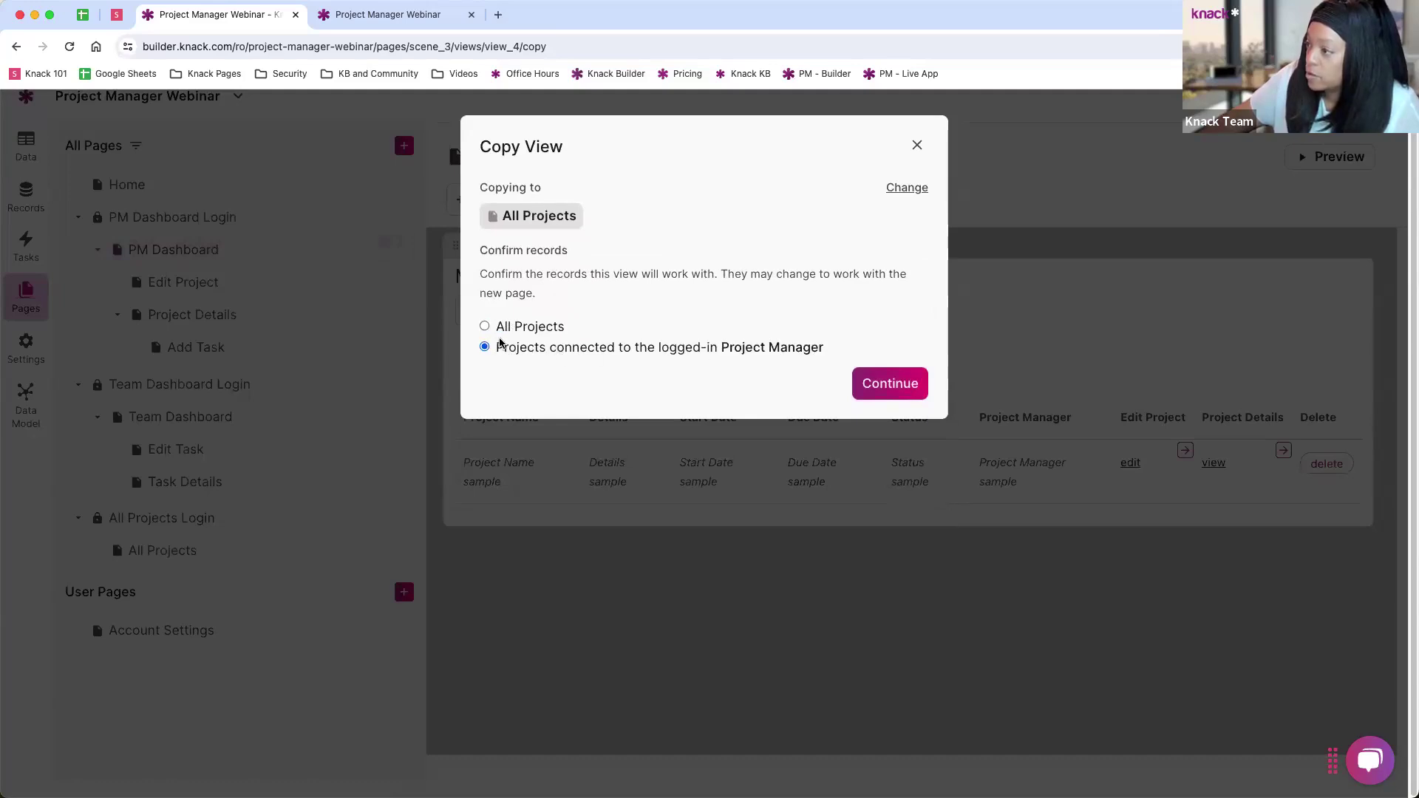
pyautogui.click(485, 326)
pyautogui.click(891, 385)
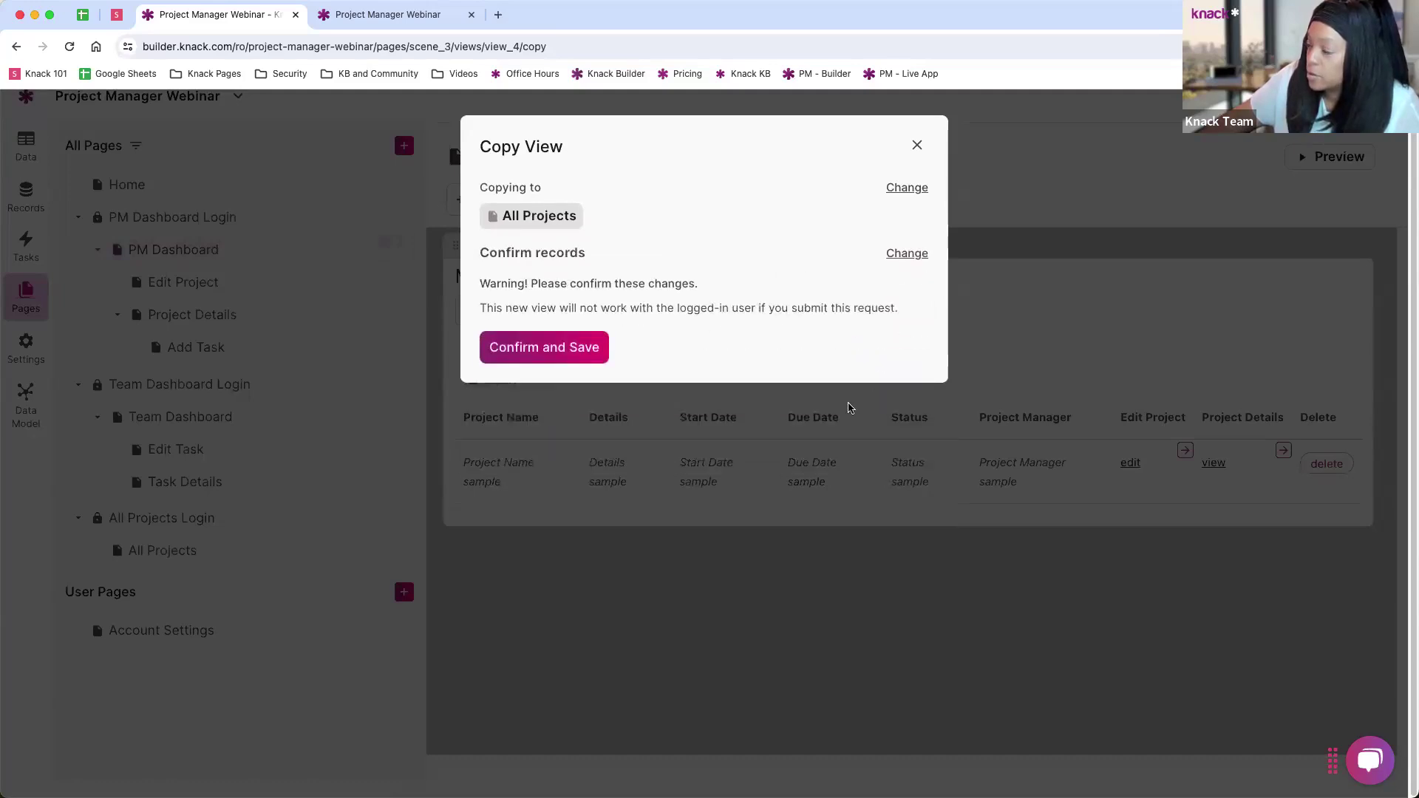
pyautogui.click(538, 361)
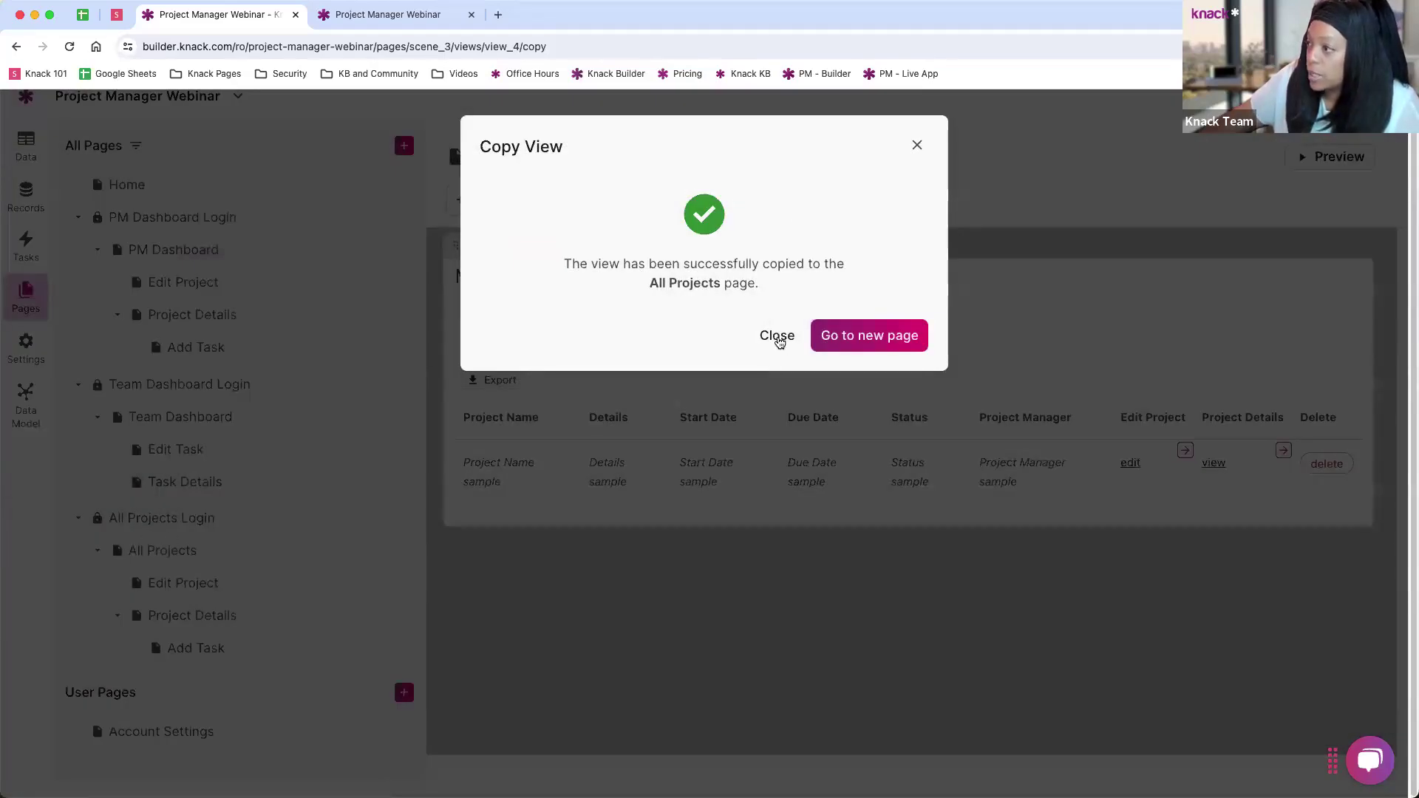
pyautogui.click(776, 336)
pyautogui.moveTo(152, 517); pyautogui.dragTo(166, 386)
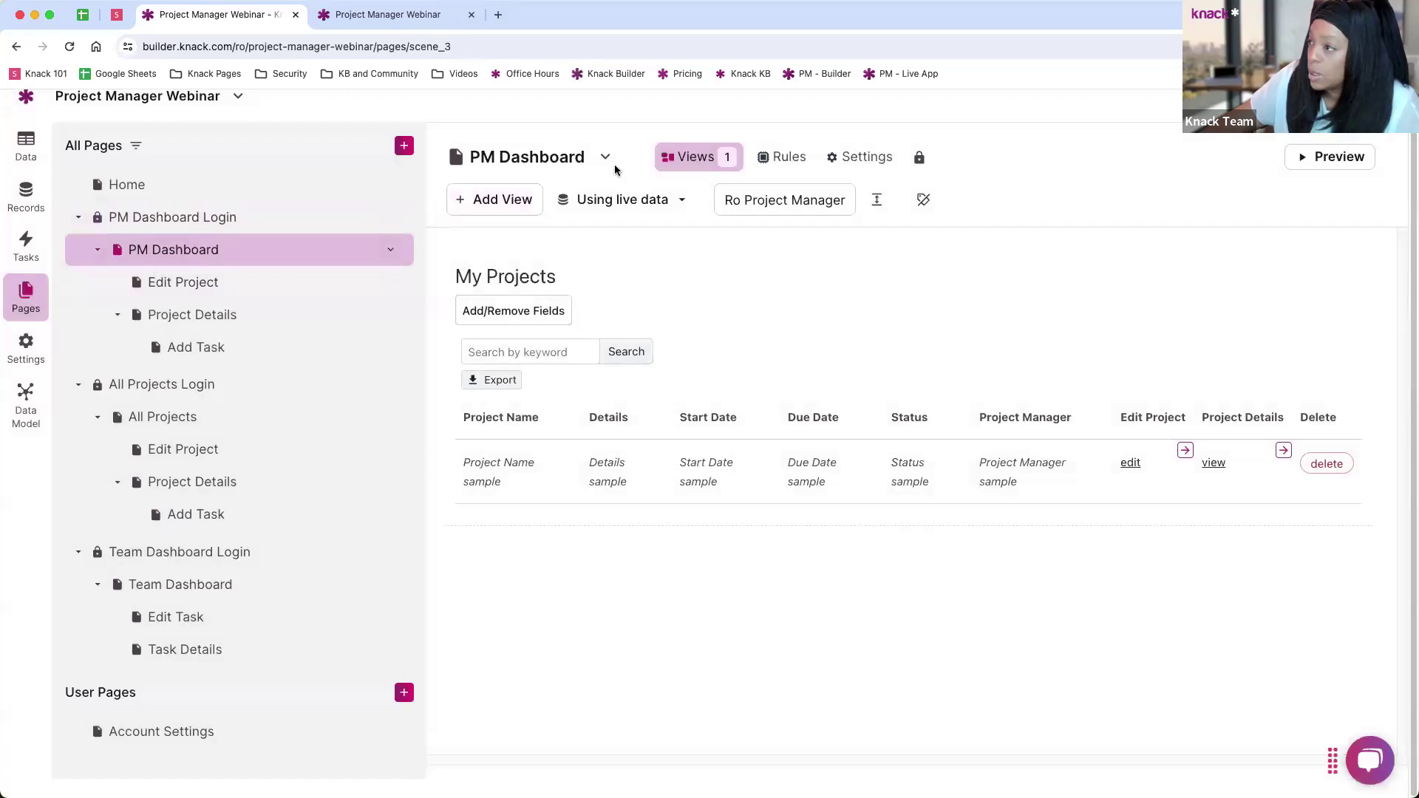
# Step: Preview the live app and view the PM Dashboard and All Projects pages
pyautogui.click(1334, 162)
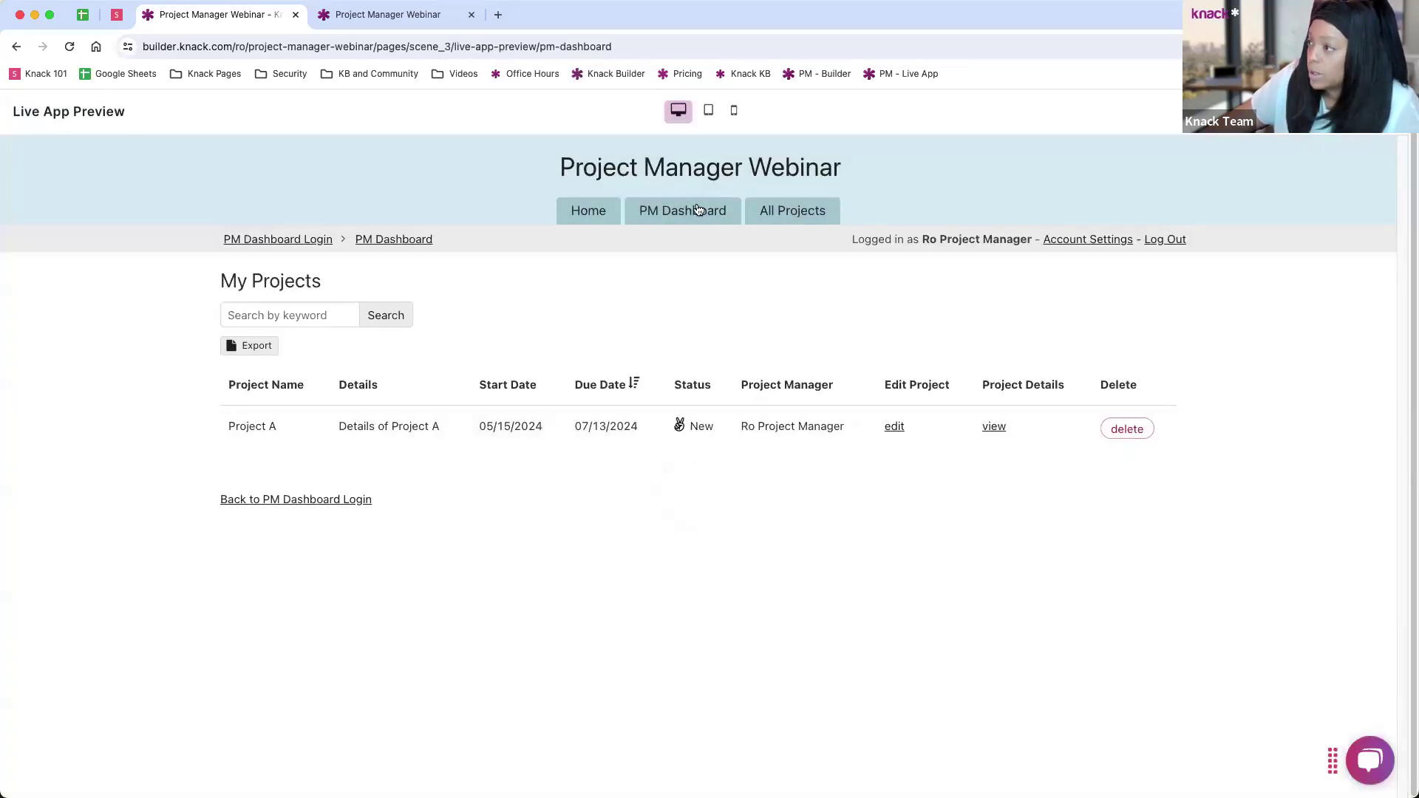
pyautogui.click(684, 214)
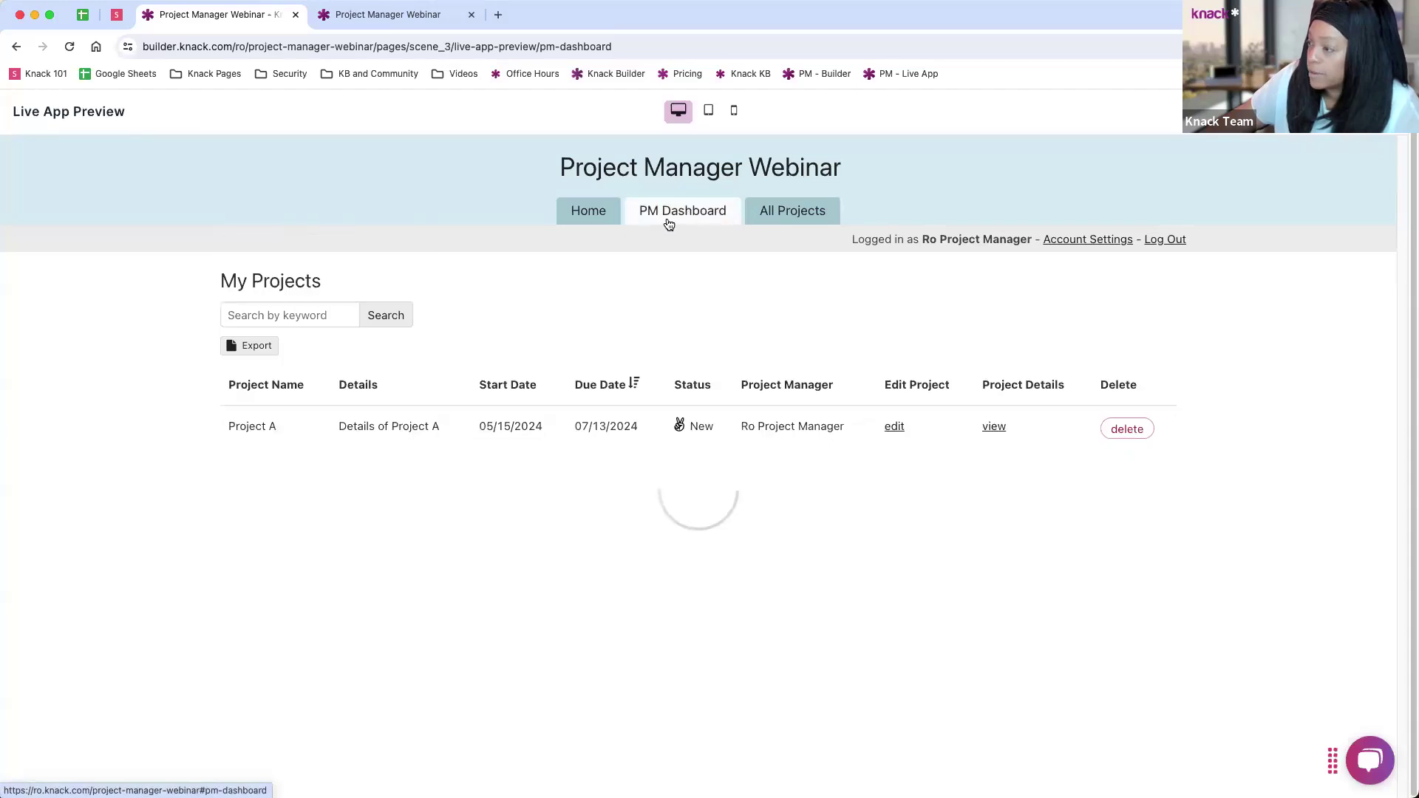
pyautogui.click(795, 220)
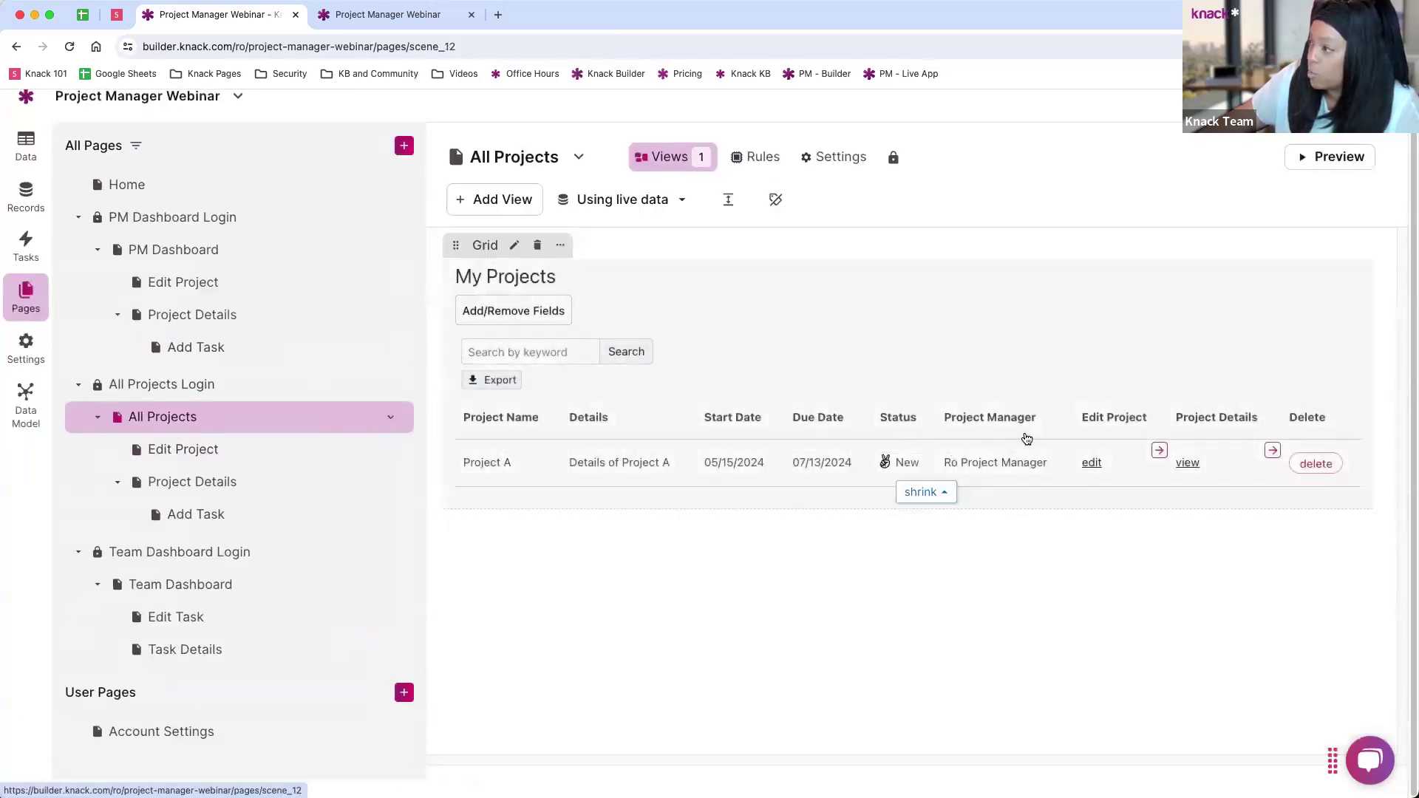
# Step: Delete the Edit Project column from the All Projects grid, then go to PM Dashboard
pyautogui.click(1099, 401)
pyautogui.click(1108, 384)
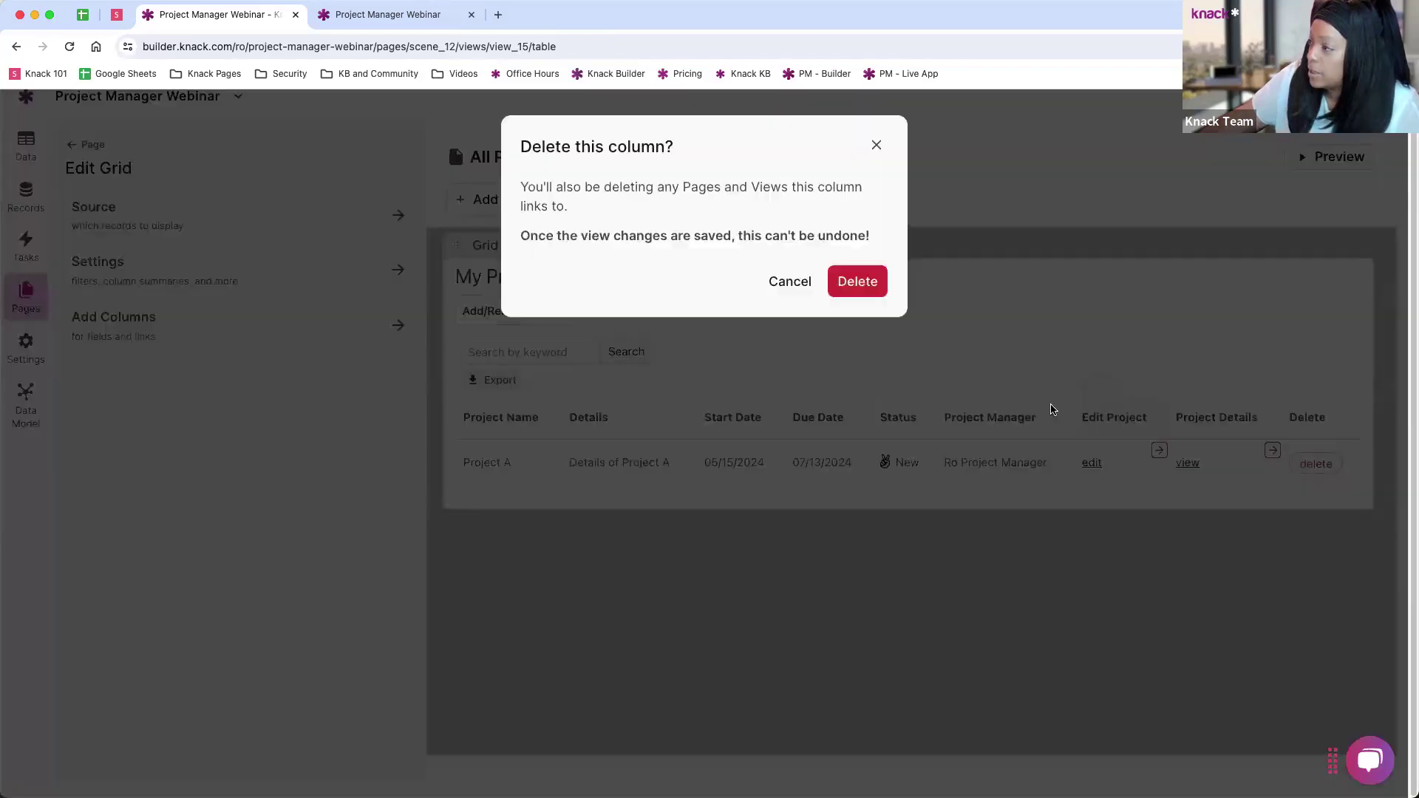
pyautogui.click(857, 282)
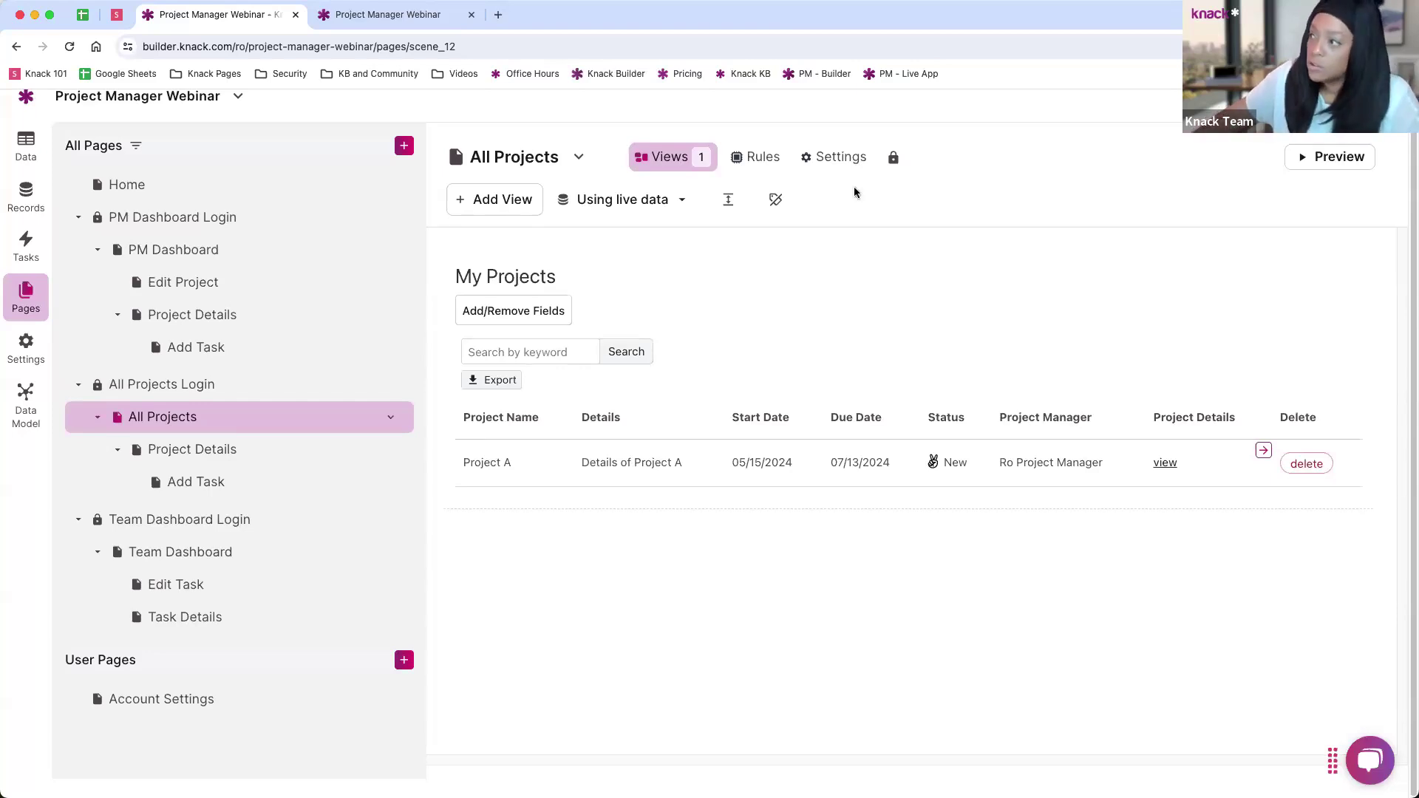
pyautogui.click(174, 253)
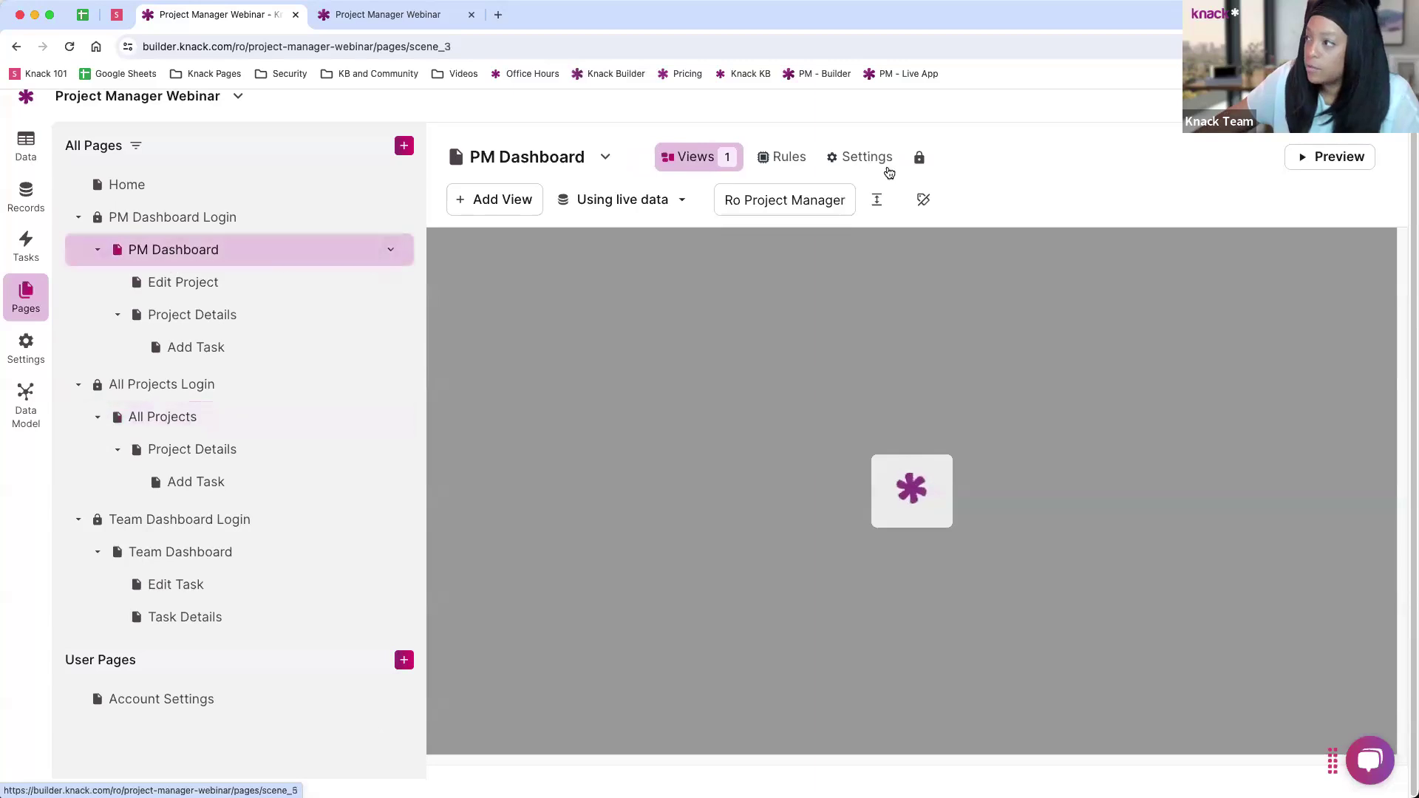
pyautogui.click(784, 158)
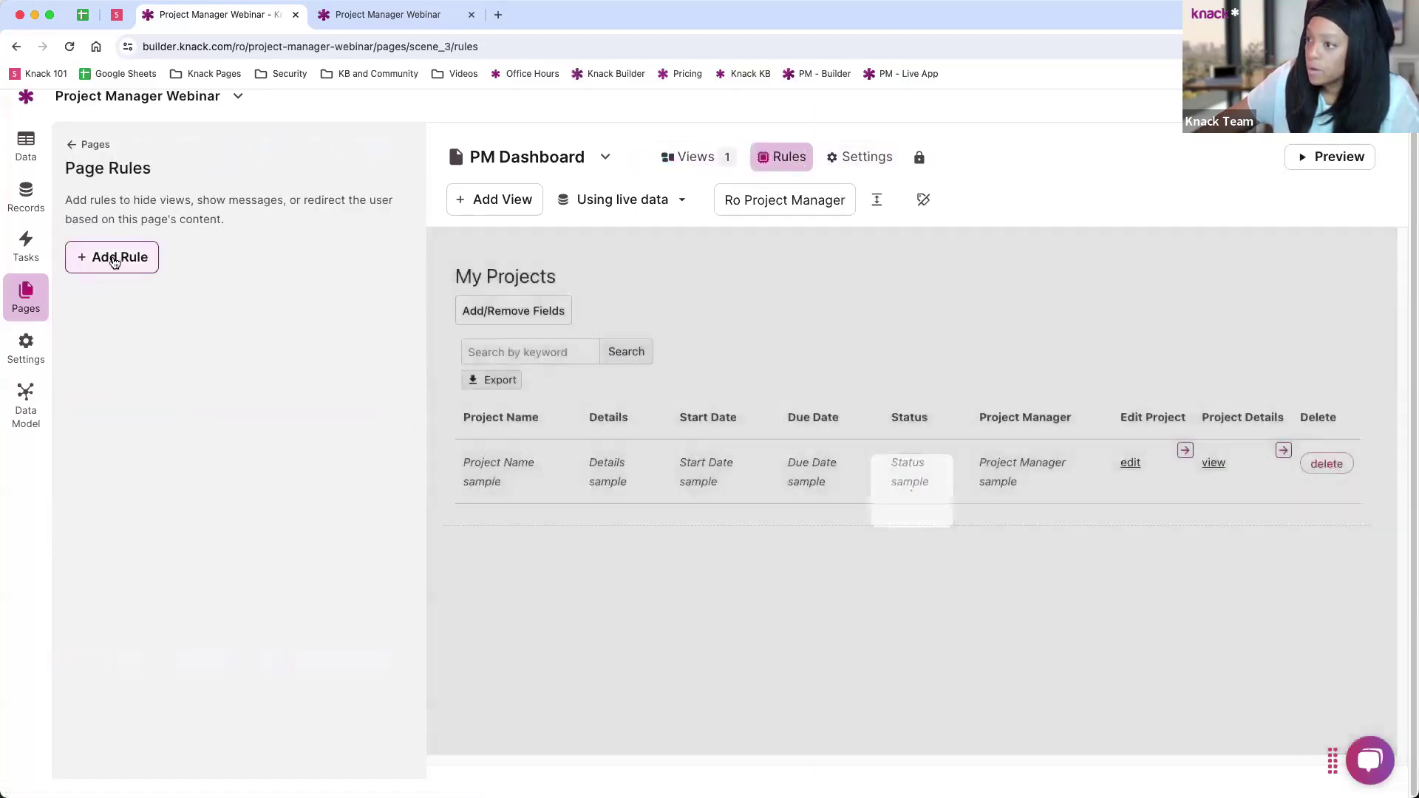
pyautogui.click(113, 256)
pyautogui.click(196, 333)
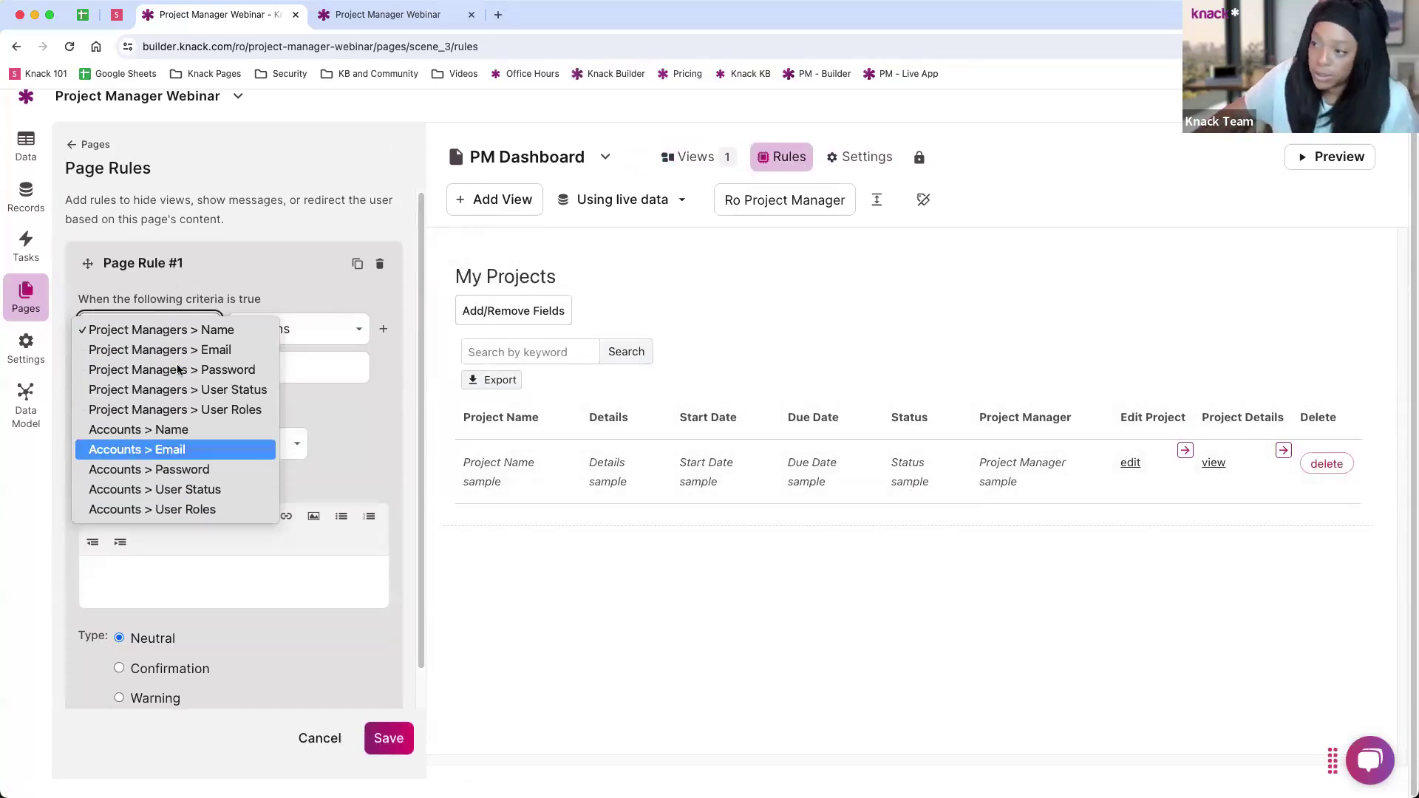
pyautogui.click(209, 293)
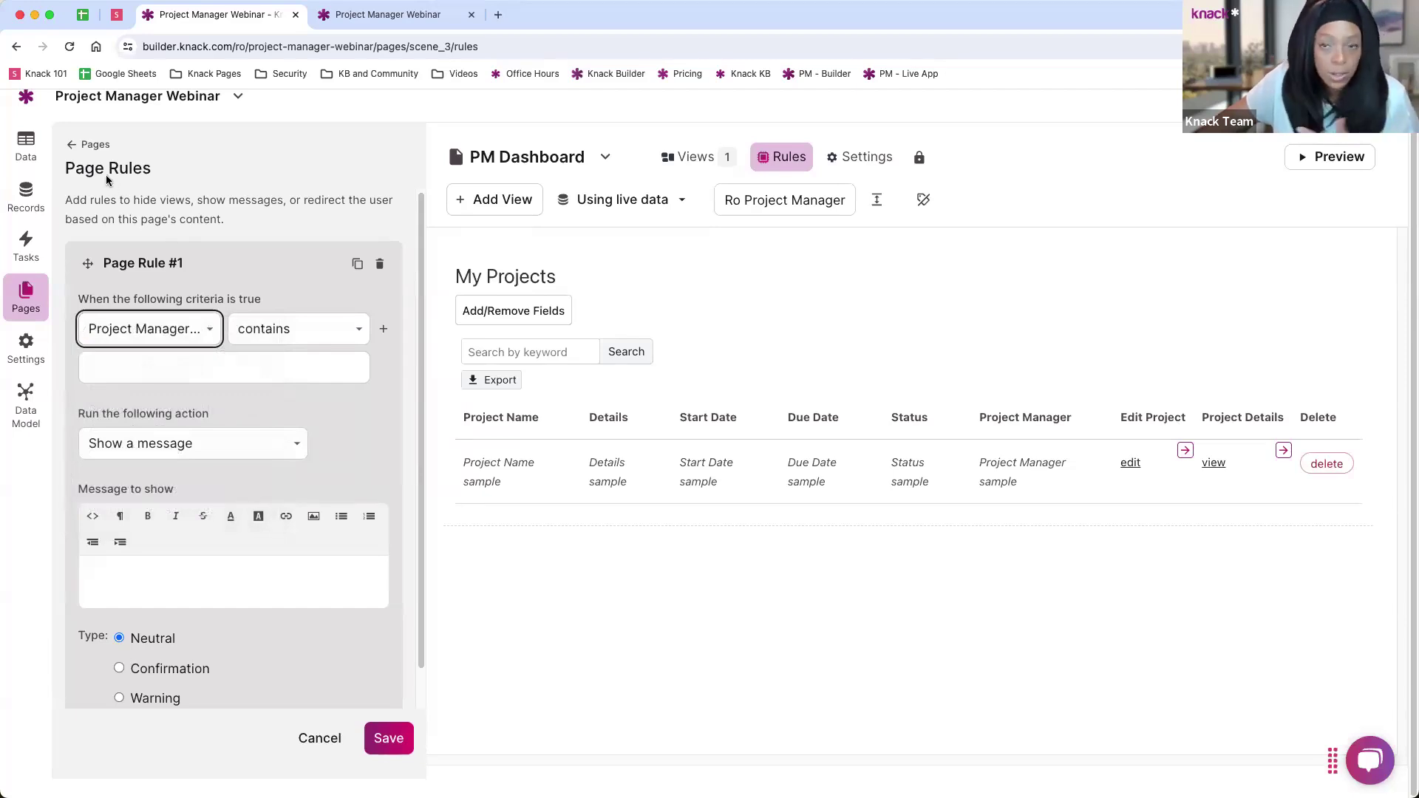
pyautogui.click(72, 146)
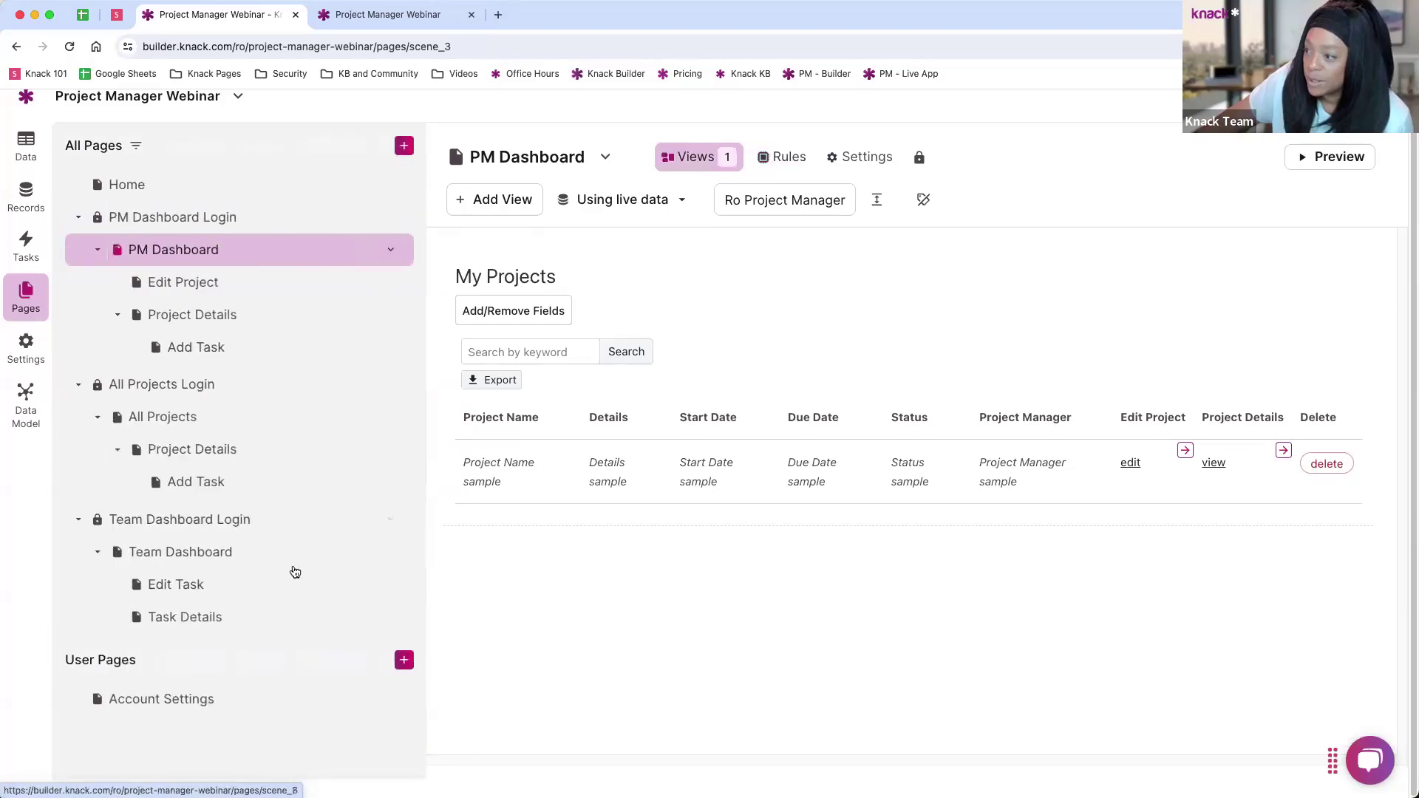